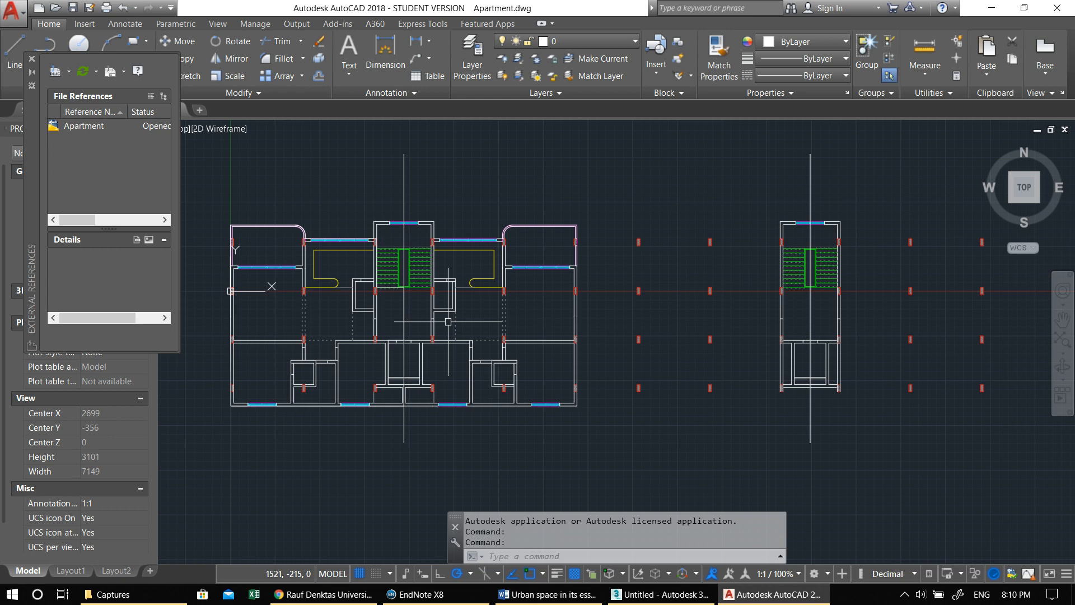
- Examine the apartment floor plan and the wall segments beside its interior door openings
{"action": "mouse_move", "coordinate": [454, 324]}
{"action": "middle_mouse_down"}
{"action": "mouse_move", "coordinate": [438, 343]}
{"action": "mouse_move", "coordinate": [549, 376]}
{"action": "middle_mouse_up"}
{"action": "middle_click_drag", "start_coordinate": [635, 405], "coordinate": [610, 401]}
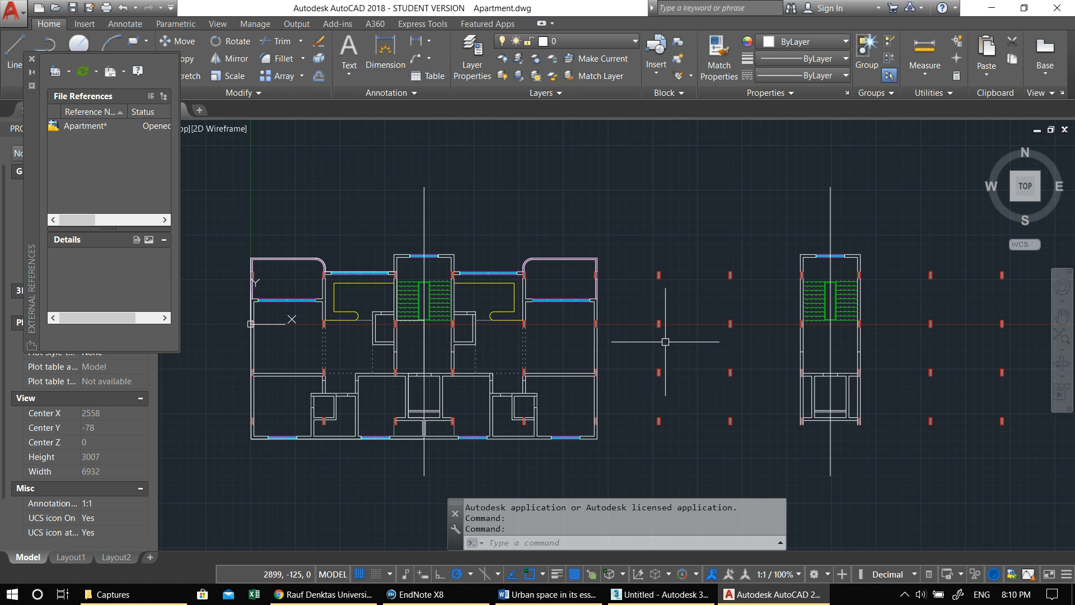
{"action": "middle_click_drag", "start_coordinate": [584, 353], "coordinate": [612, 340]}
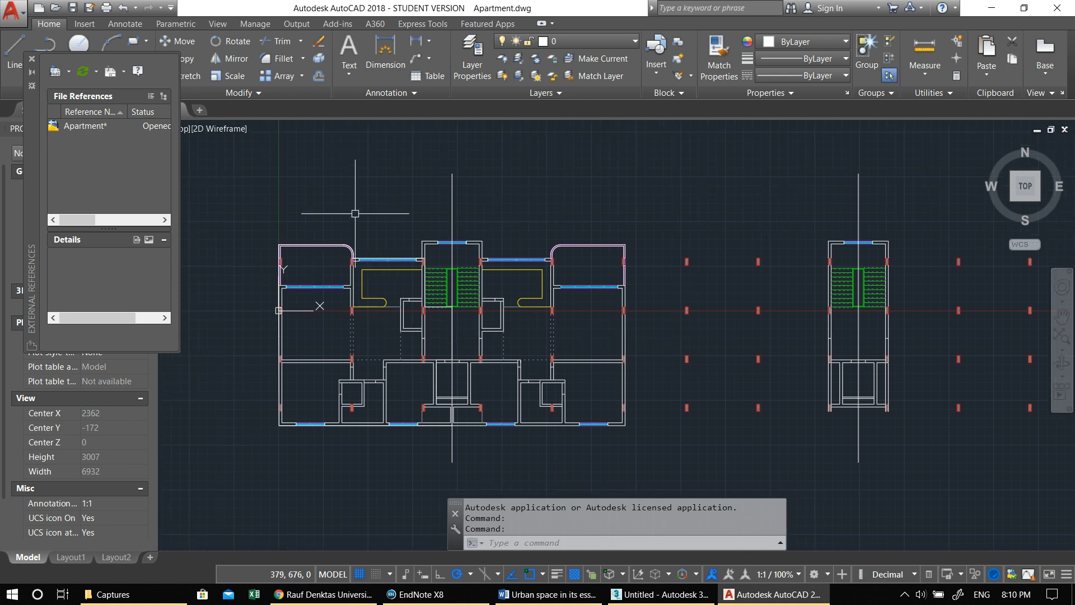
{"action": "middle_click_drag", "start_coordinate": [782, 309], "coordinate": [753, 314]}
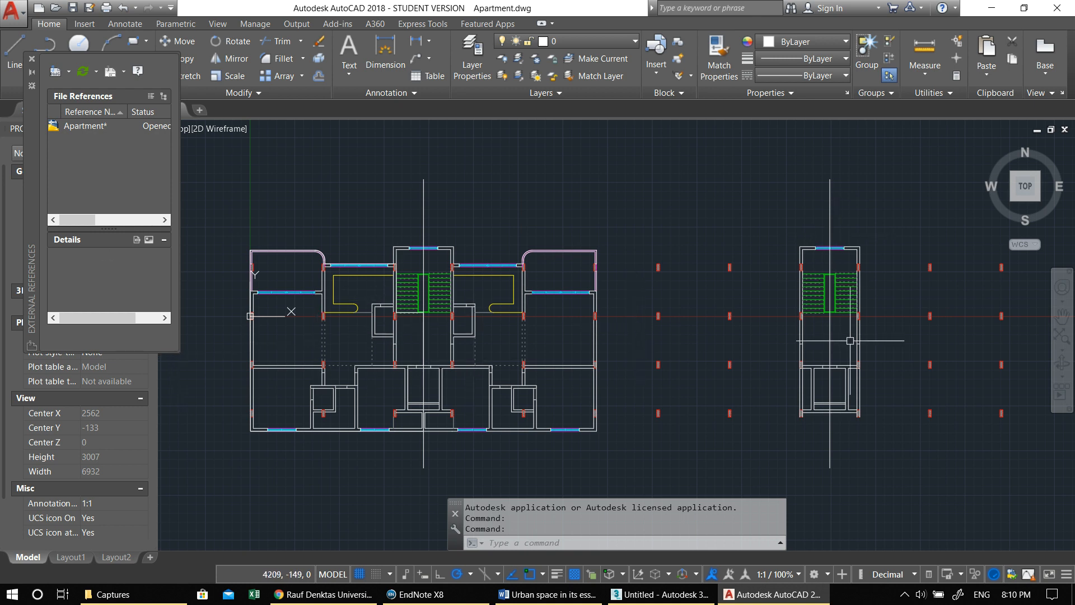
{"action": "scroll", "coordinate": [394, 353], "scroll_direction": "up", "scroll_amount": 4}
{"action": "scroll", "coordinate": [394, 353], "scroll_direction": "down", "scroll_amount": 2}
{"action": "scroll", "coordinate": [428, 312], "scroll_direction": "up", "scroll_amount": 6}
{"action": "middle_click_drag", "start_coordinate": [768, 328], "coordinate": [948, 327]}
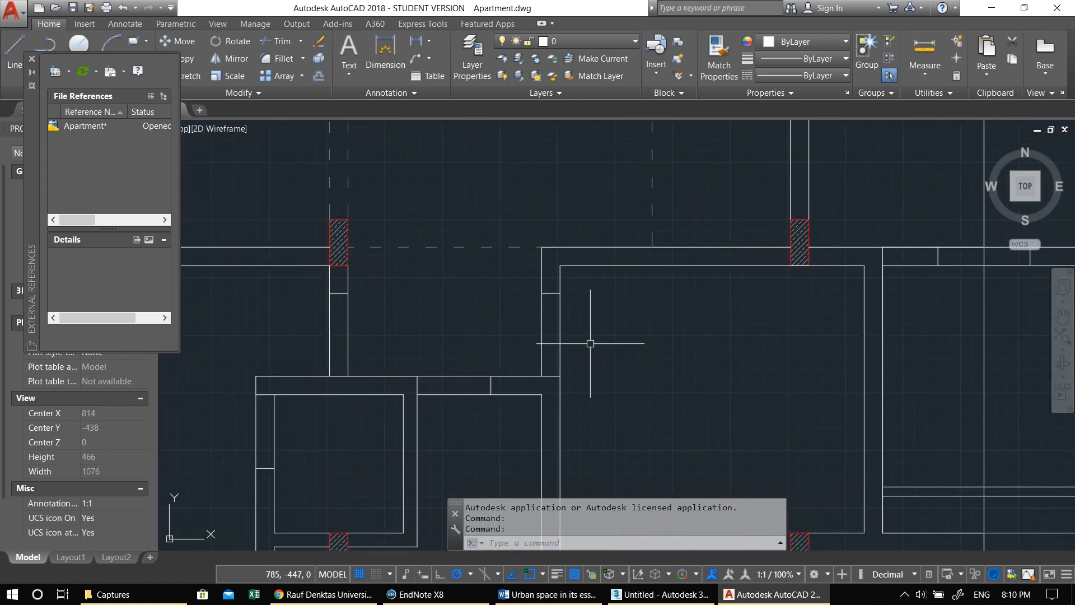
{"action": "left_click", "coordinate": [568, 324]}
{"action": "left_click", "coordinate": [492, 308]}
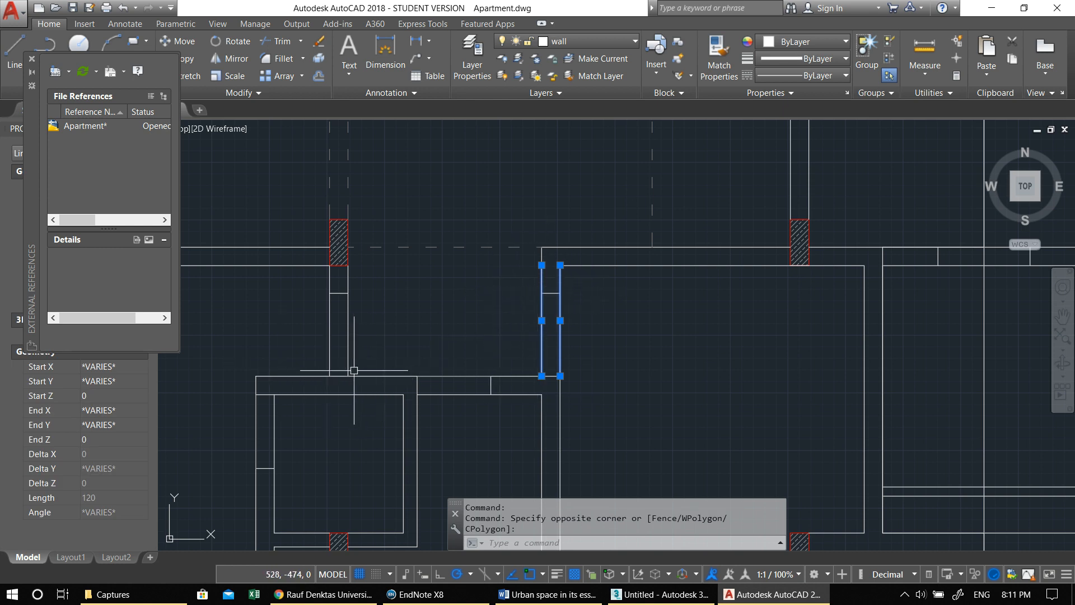
{"action": "key", "text": "Escape"}
{"action": "scroll", "coordinate": [554, 305], "scroll_direction": "down", "scroll_amount": 3}
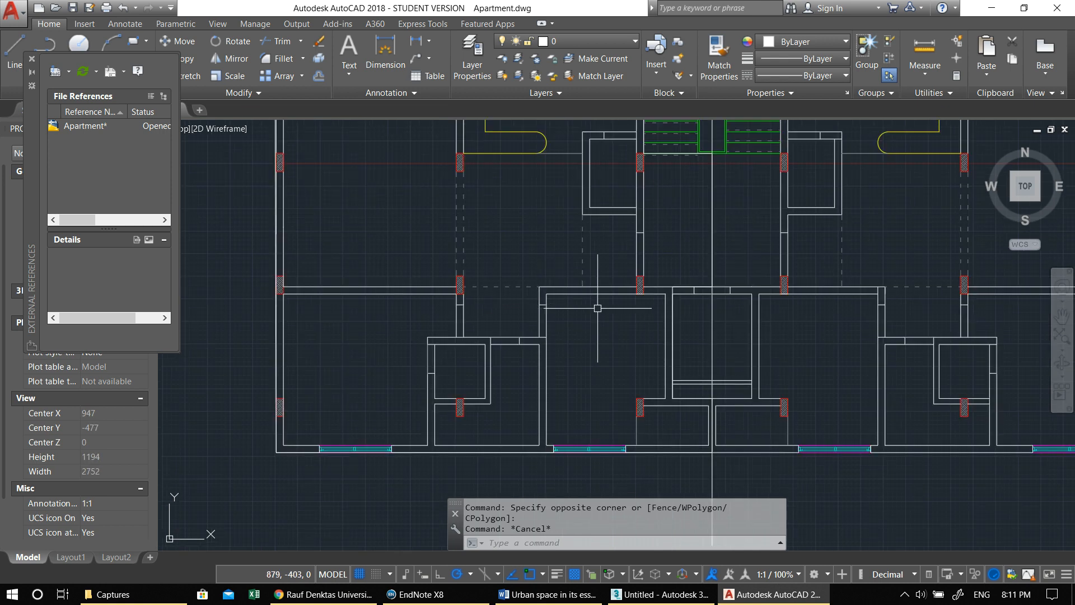
{"action": "scroll", "coordinate": [560, 324], "scroll_direction": "down", "scroll_amount": 2}
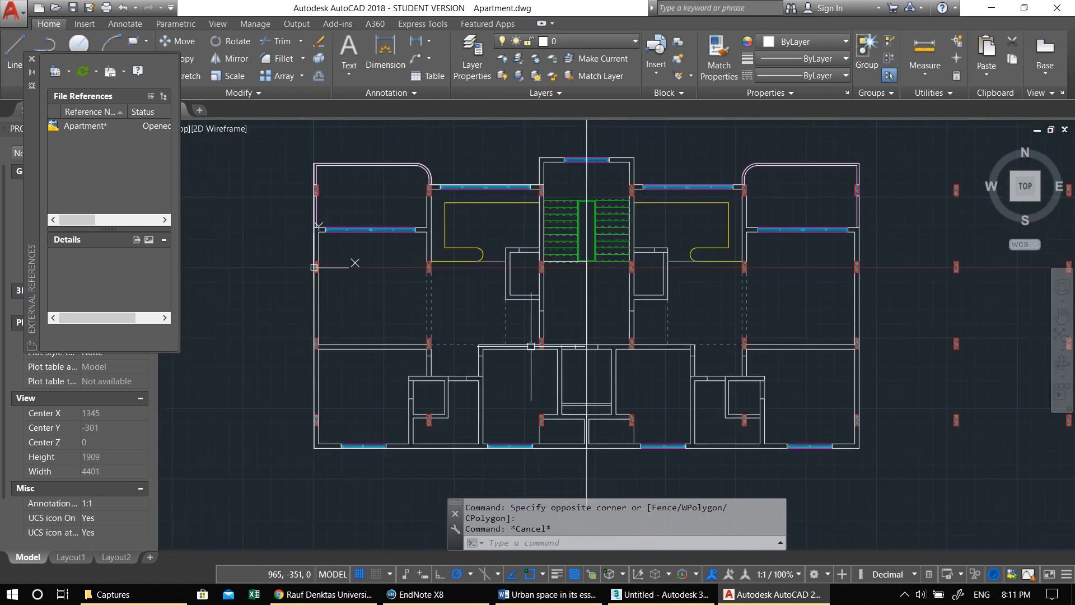
{"action": "mouse_move", "coordinate": [530, 346]}
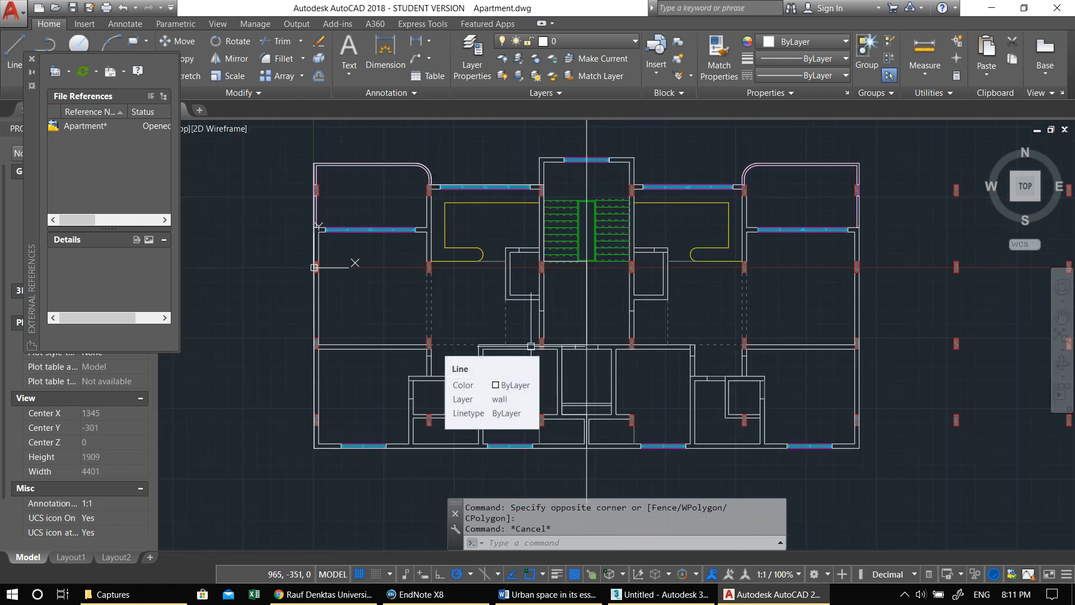
{"action": "scroll", "coordinate": [495, 324], "scroll_direction": "up", "scroll_amount": 2}
{"action": "key", "text": "Escape"}
{"action": "key", "text": "Escape"}
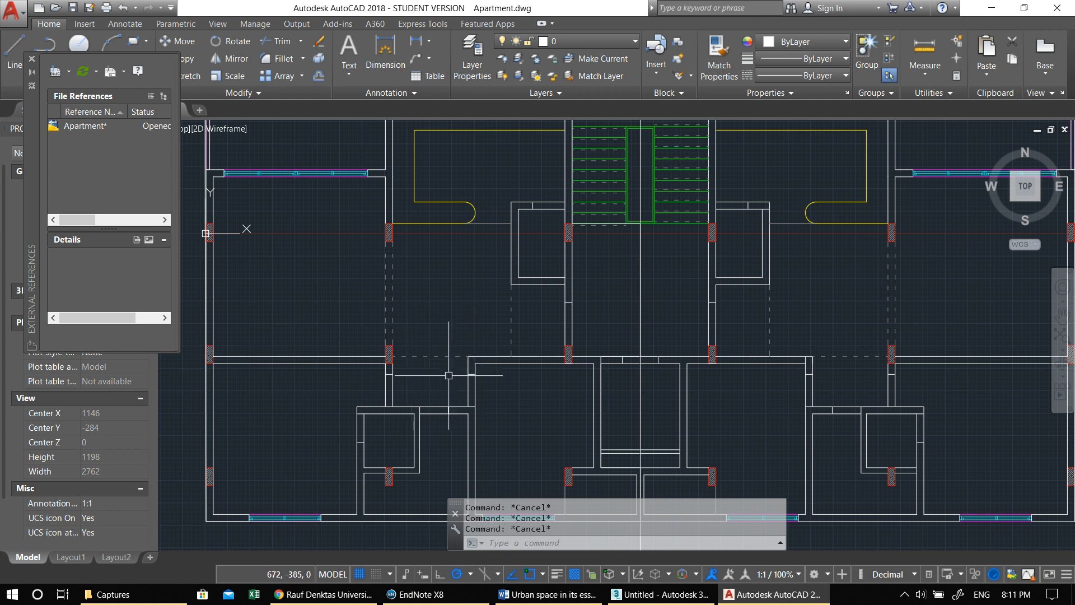
- Use Boundary to pick three enclosed areas in the left apartment: below the shaft, below the corridor, and between the dashed lines
{"action": "middle_click_drag", "start_coordinate": [514, 336], "coordinate": [526, 359]}
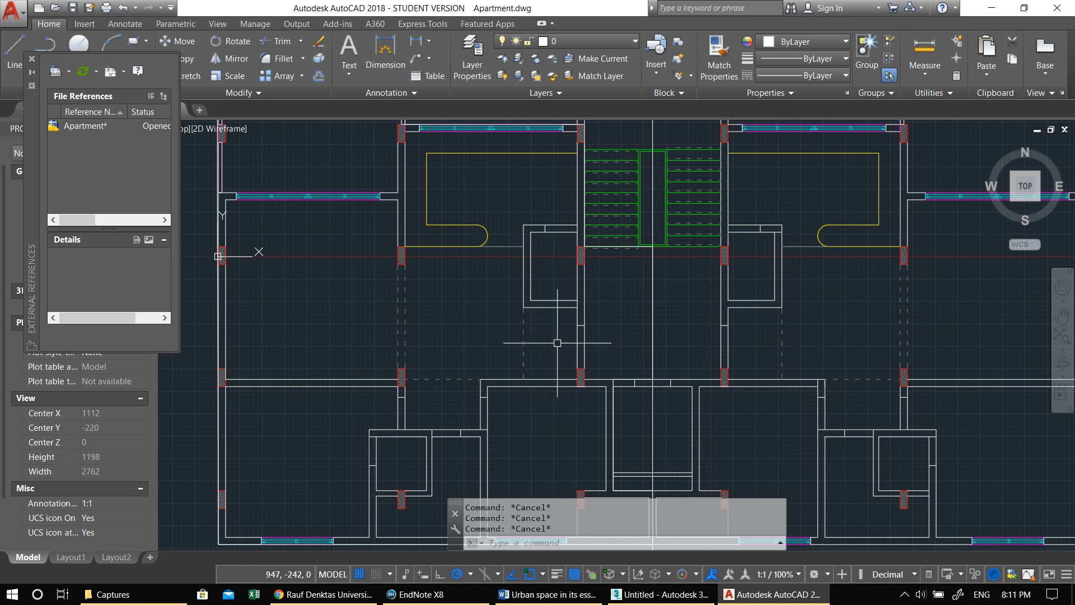
{"action": "type", "text": "bo"}
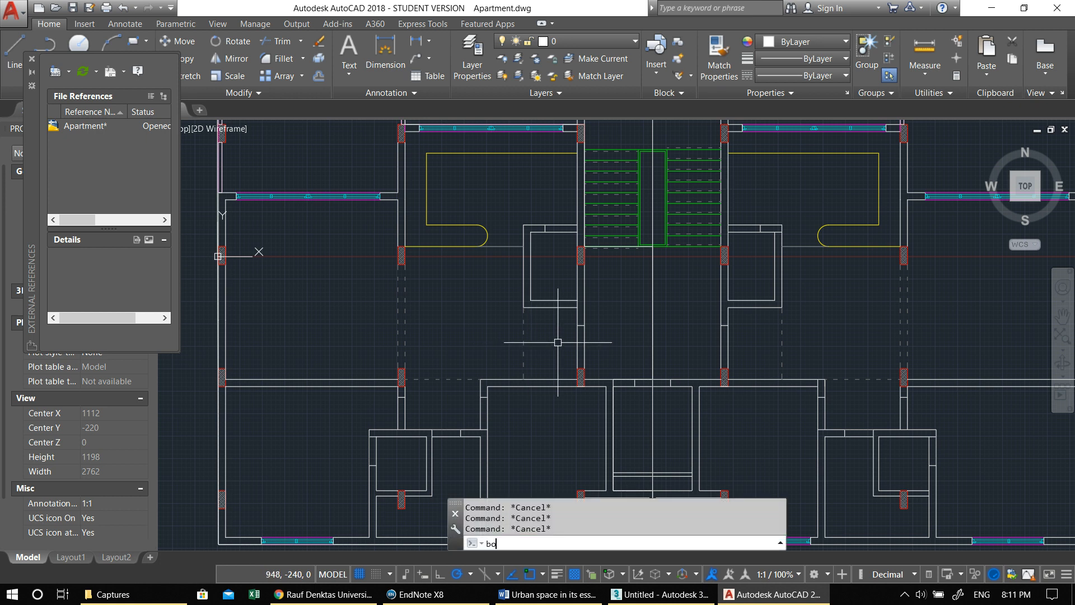
{"action": "key", "text": "Return"}
{"action": "left_click", "coordinate": [507, 175]}
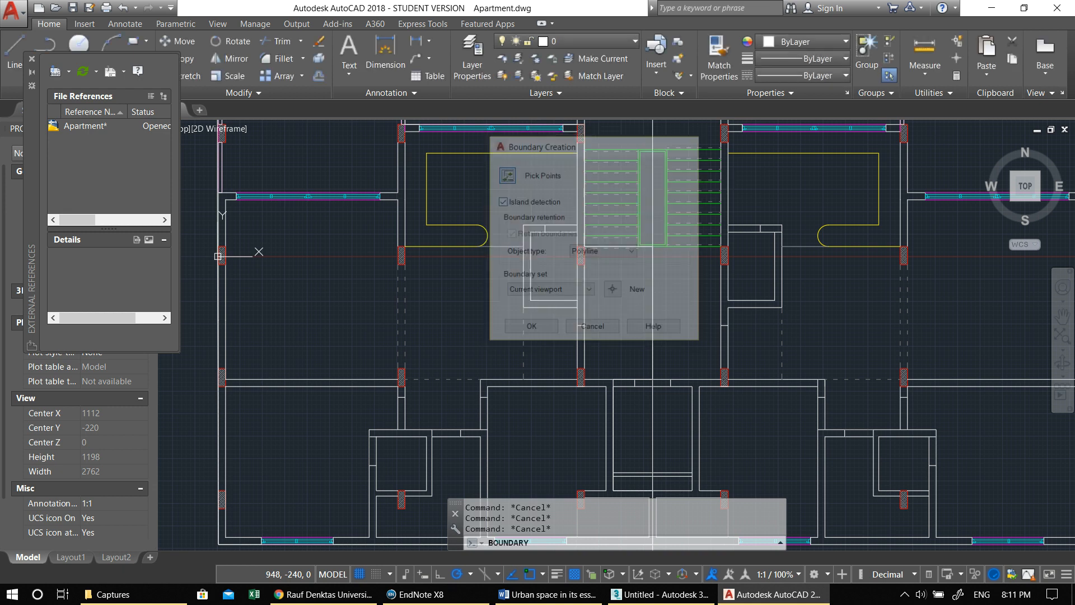
{"action": "left_click", "coordinate": [541, 329]}
{"action": "left_click", "coordinate": [437, 392]}
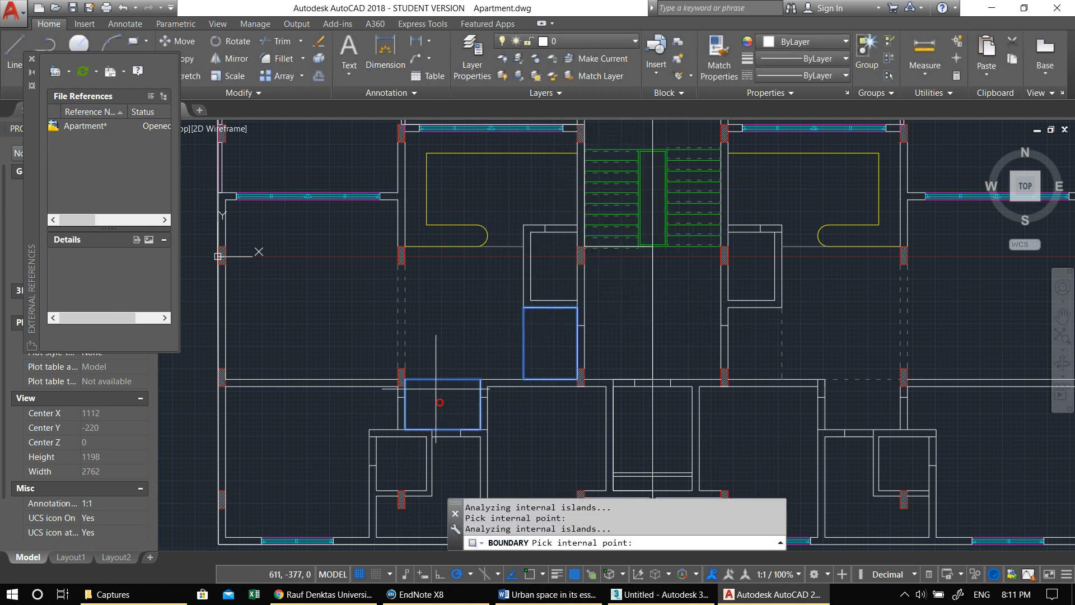
{"action": "left_click", "coordinate": [400, 323]}
- Add the three matching areas in the right apartment and create closed boundary polylines from all picked areas
{"action": "middle_click_drag", "start_coordinate": [562, 338], "coordinate": [498, 357]}
{"action": "left_click", "coordinate": [687, 362]}
{"action": "left_click", "coordinate": [790, 418]}
{"action": "middle_click_drag", "start_coordinate": [831, 415], "coordinate": [809, 400]}
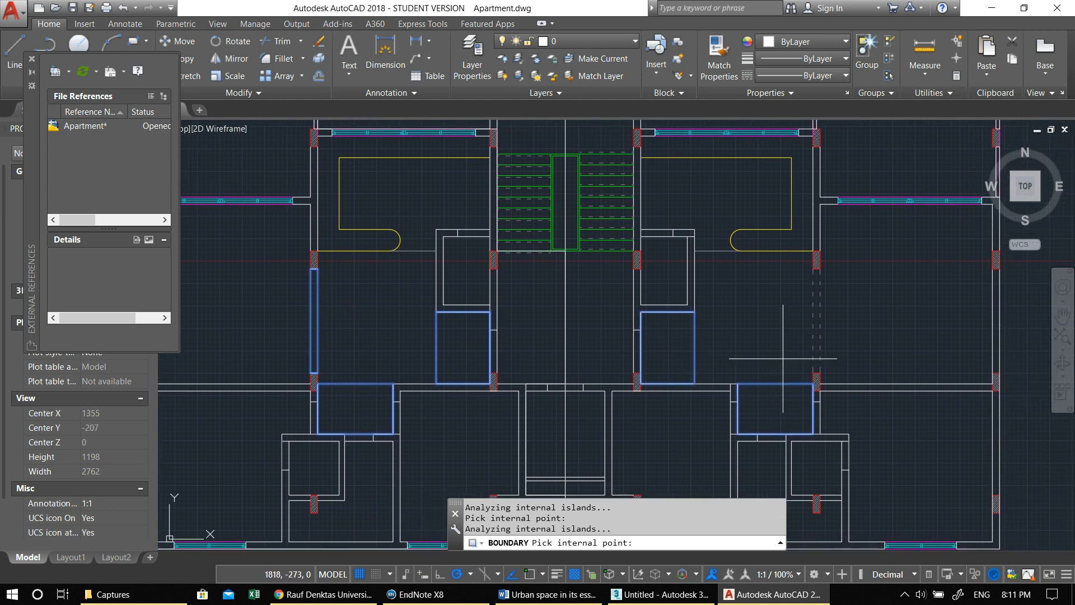
{"action": "scroll", "coordinate": [782, 359], "scroll_direction": "down", "scroll_amount": 2}
{"action": "scroll", "coordinate": [538, 261], "scroll_direction": "up", "scroll_amount": 2}
{"action": "middle_click_drag", "start_coordinate": [815, 395], "coordinate": [606, 288]}
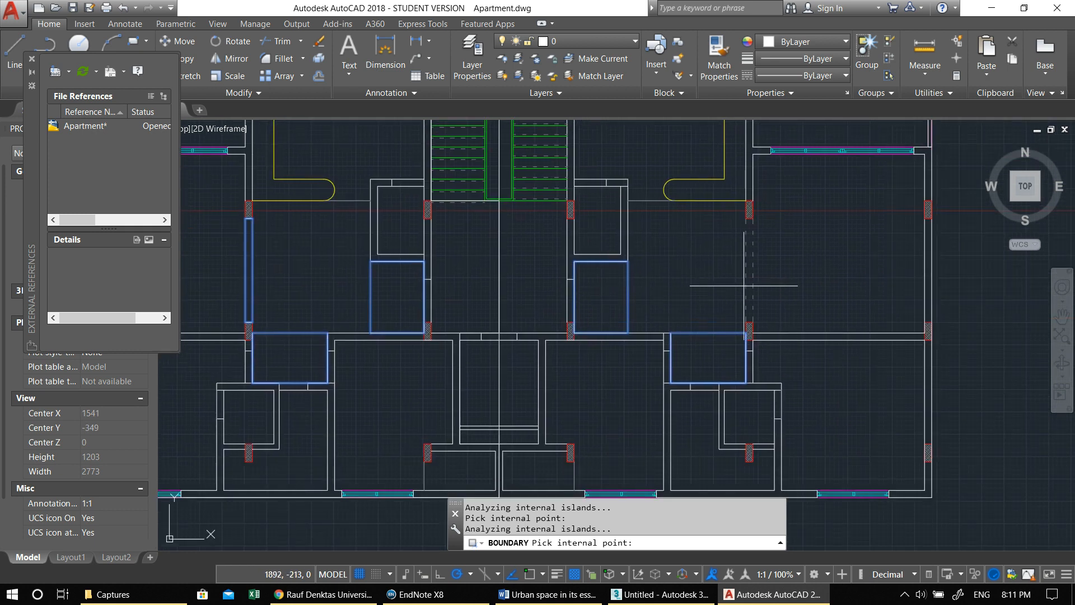
{"action": "key", "text": "Return"}
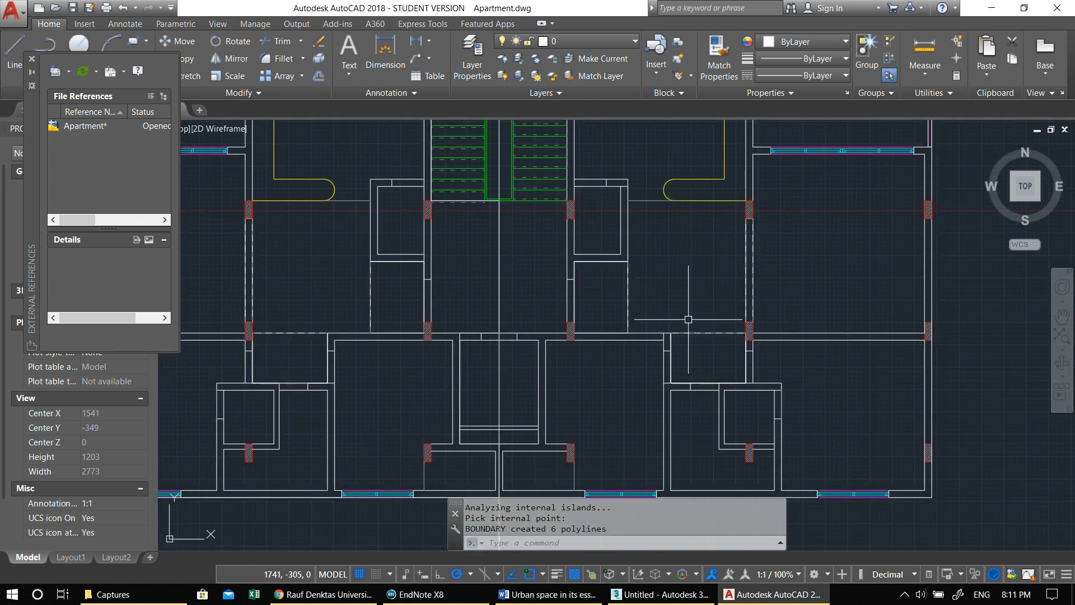
- Examine the plan and select the left apartment's outer outline polyline to check its extent
{"action": "scroll", "coordinate": [688, 319], "scroll_direction": "down", "scroll_amount": 4}
{"action": "scroll", "coordinate": [510, 313], "scroll_direction": "up", "scroll_amount": 2}
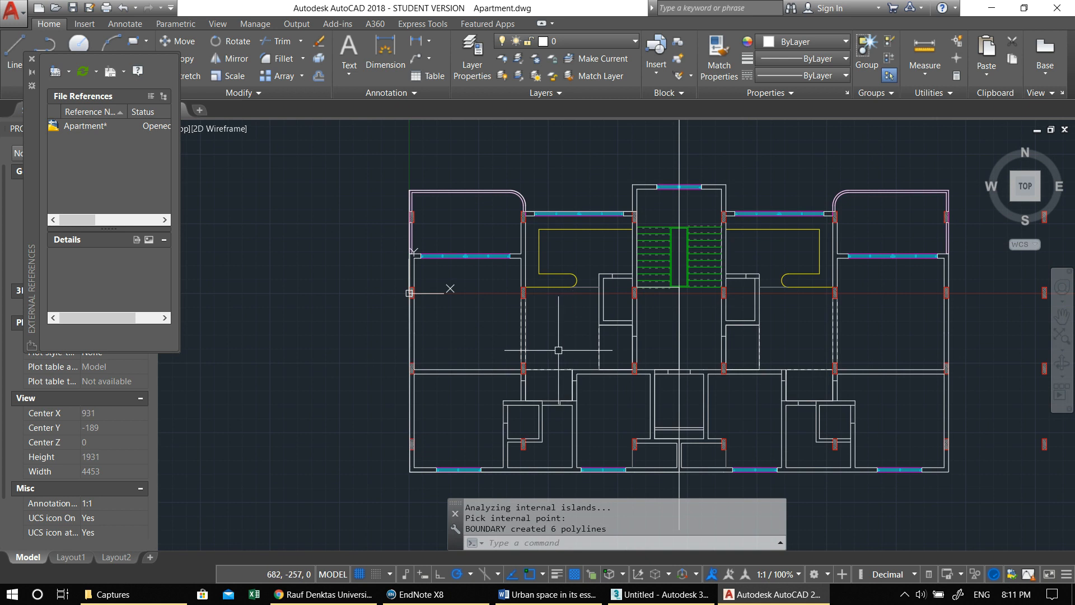
{"action": "scroll", "coordinate": [560, 347], "scroll_direction": "up", "scroll_amount": 3}
{"action": "middle_click_drag", "start_coordinate": [449, 281], "coordinate": [507, 420]}
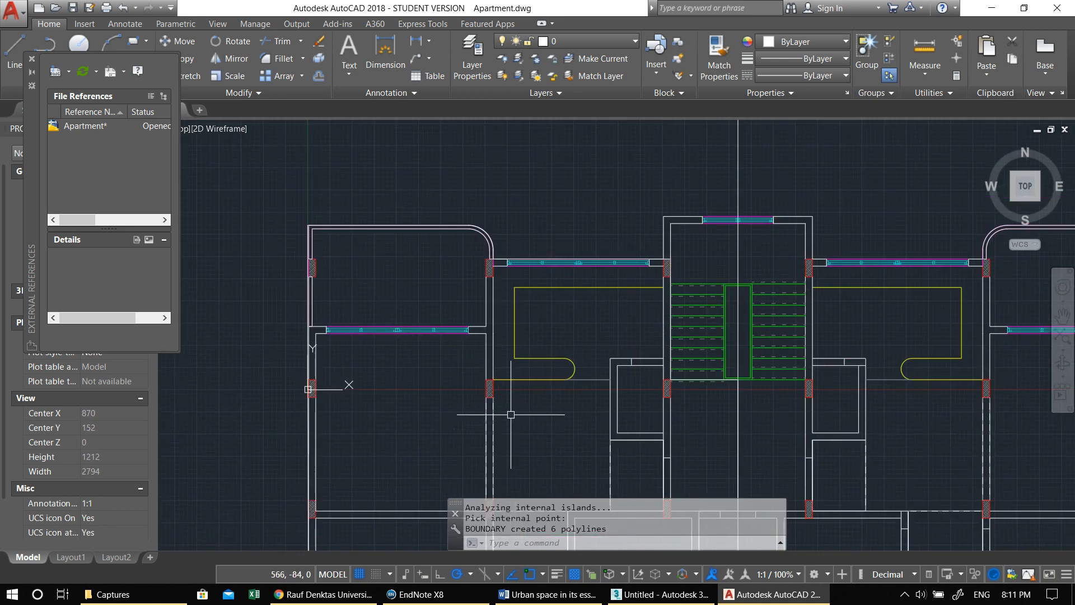
{"action": "scroll", "coordinate": [504, 320], "scroll_direction": "down", "scroll_amount": 3}
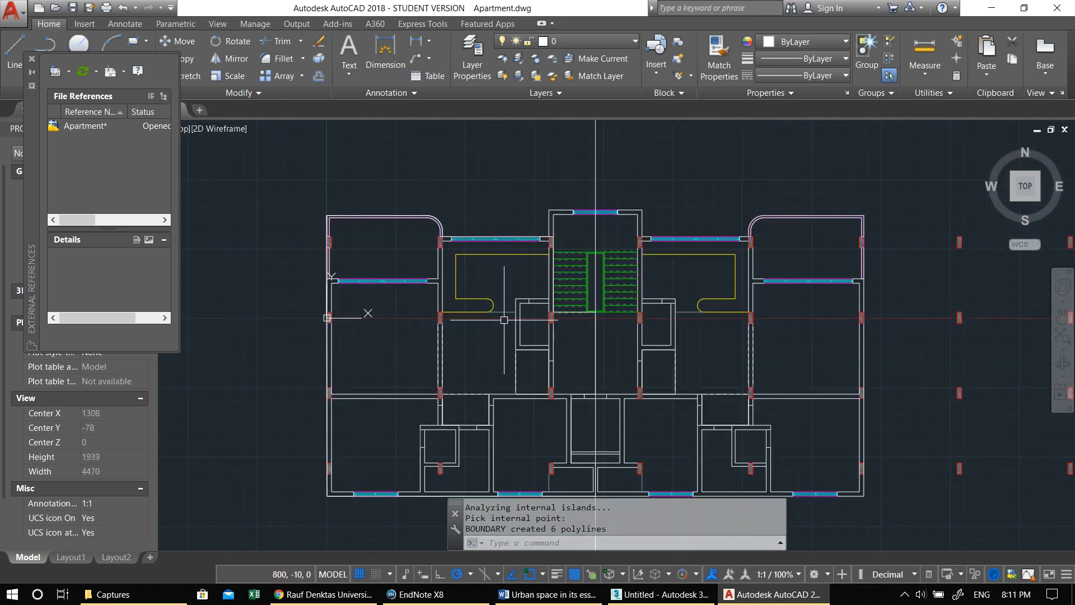
{"action": "left_click", "coordinate": [438, 233]}
{"action": "middle_click_drag", "start_coordinate": [526, 355], "coordinate": [528, 317]}
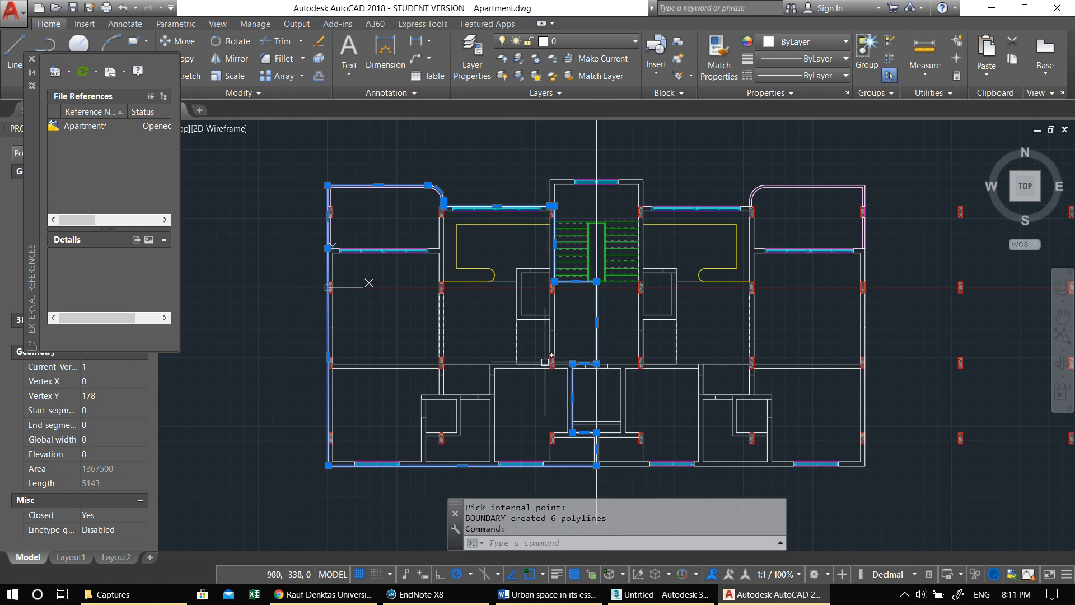
{"action": "middle_click_drag", "start_coordinate": [524, 335], "coordinate": [507, 344]}
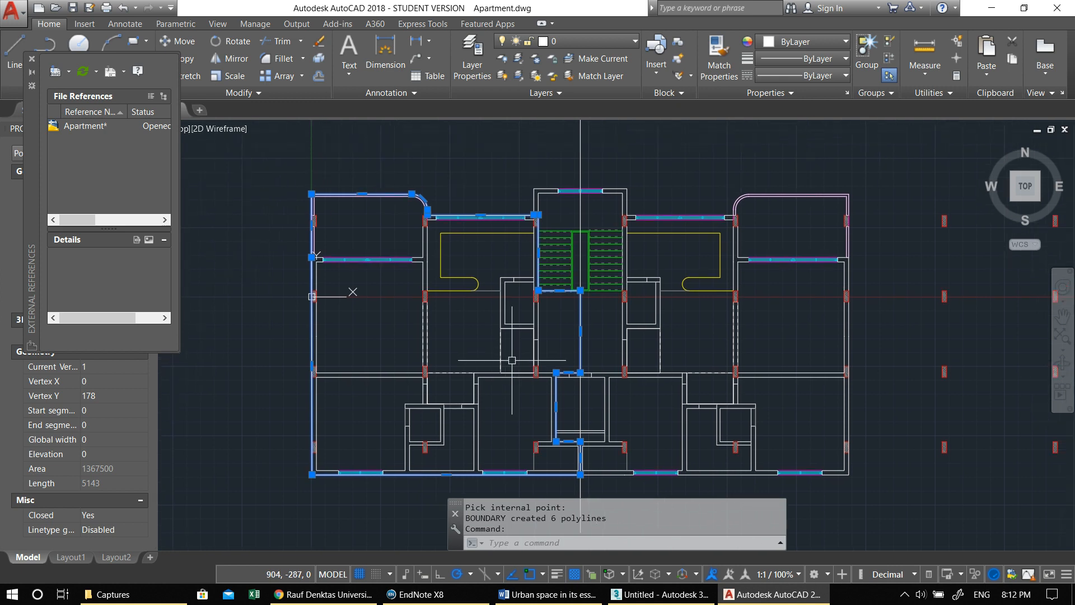
- Clear the selection, accept the drawing units with the insertion scale in Centimeters, and save the drawing
{"action": "key", "text": "ctrl+s"}
{"action": "key", "text": "Escape"}
{"action": "key", "text": "Escape"}
{"action": "type", "text": "units"}
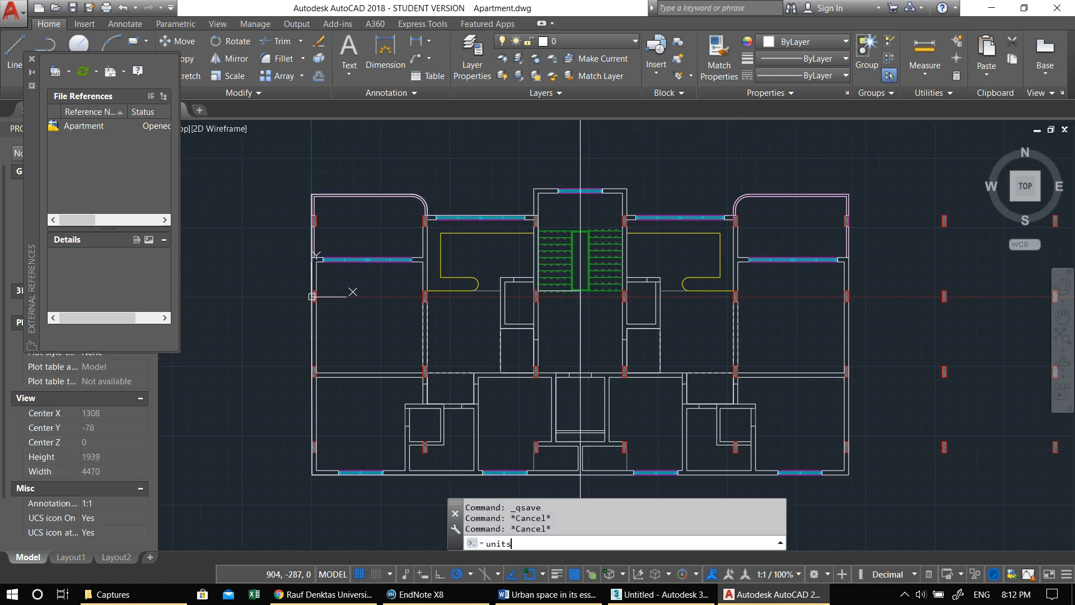
{"action": "key", "text": "Return"}
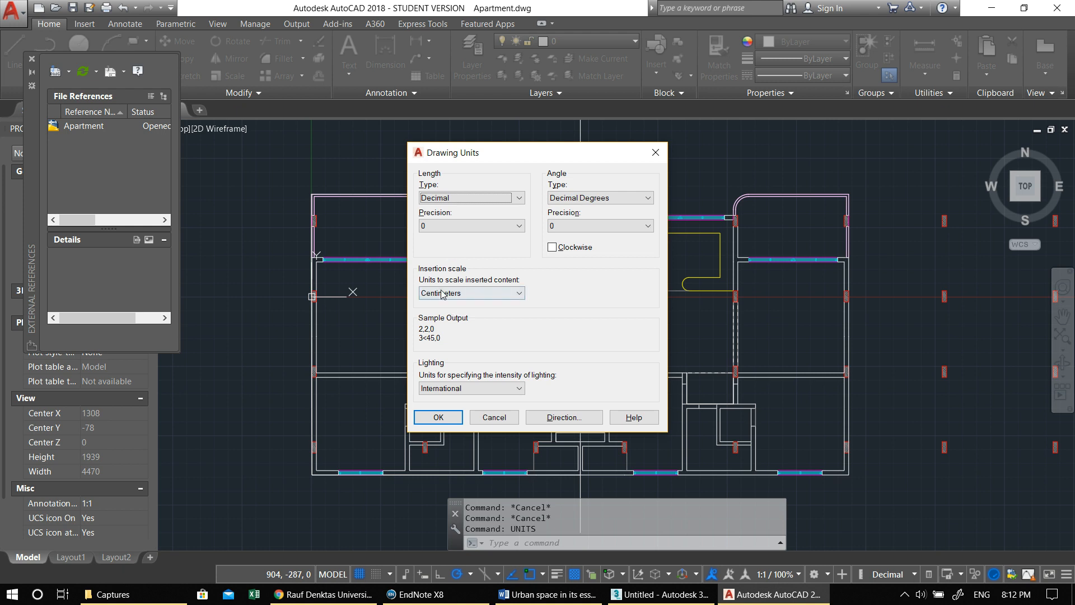
{"action": "left_click", "coordinate": [438, 417]}
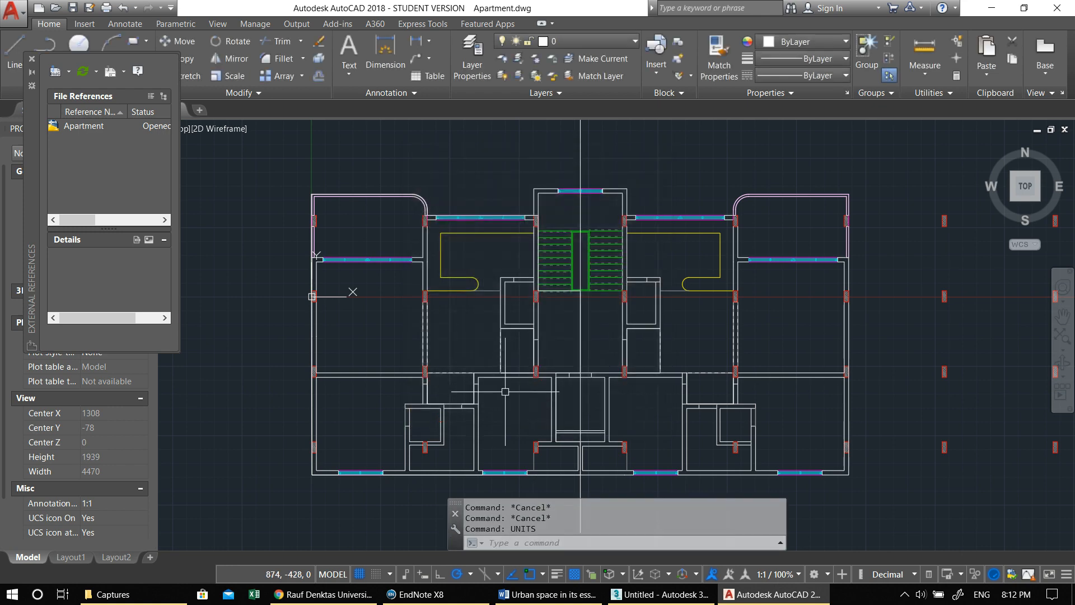
{"action": "key", "text": "ctrl+s"}
- Switch to 3ds Max, maximize the Perspective viewport and choose Apartment.dwg as the file to import
{"action": "left_click", "coordinate": [1070, 3]}
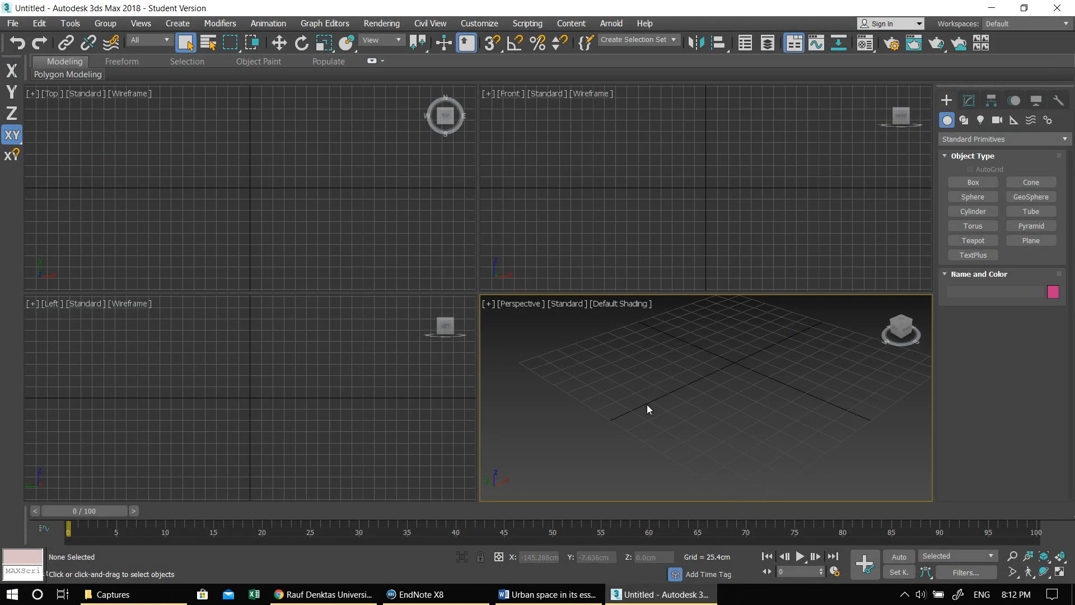
{"action": "key", "text": "alt+w"}
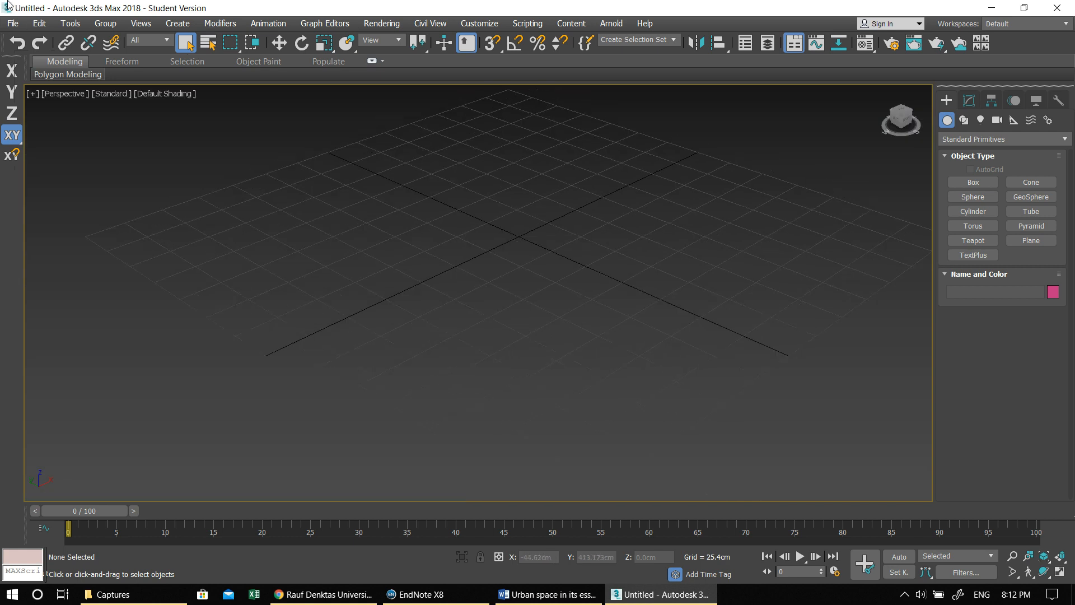
{"action": "left_click", "coordinate": [15, 25]}
{"action": "left_click", "coordinate": [46, 197]}
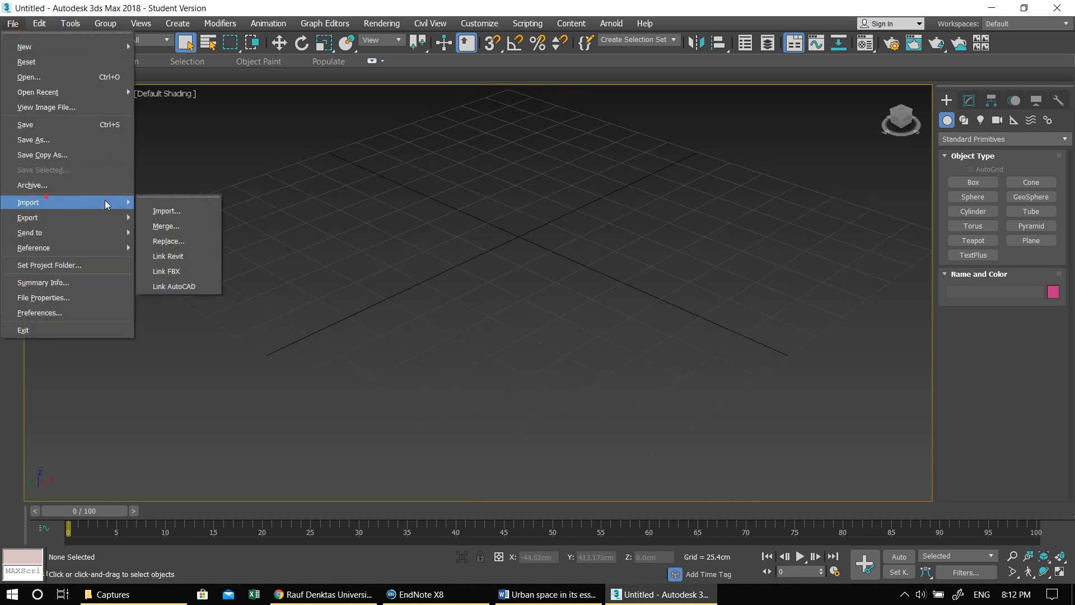
{"action": "left_click", "coordinate": [163, 210]}
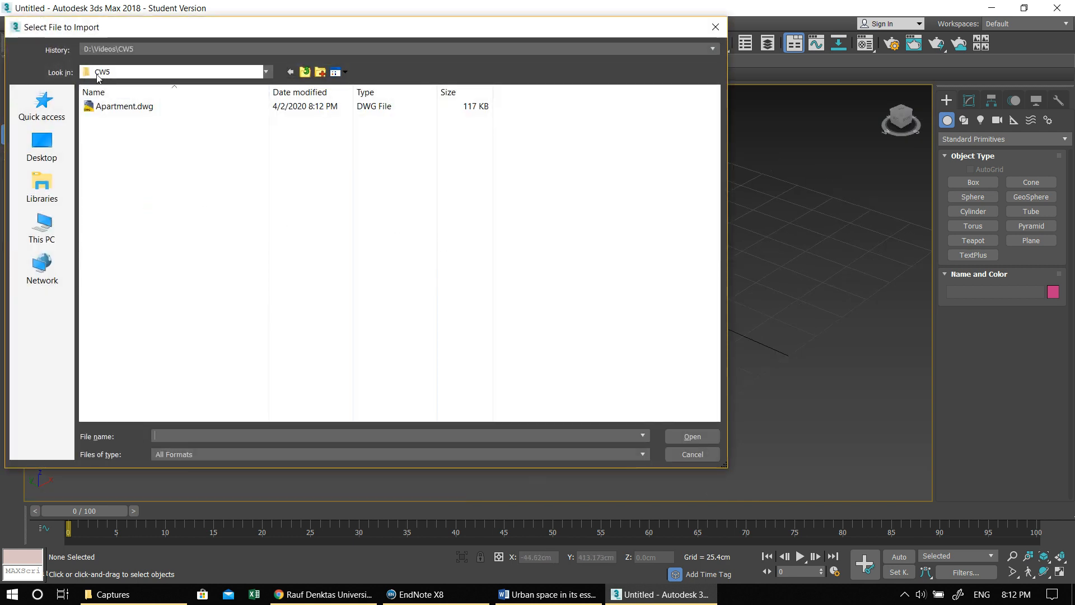
{"action": "left_click", "coordinate": [105, 112]}
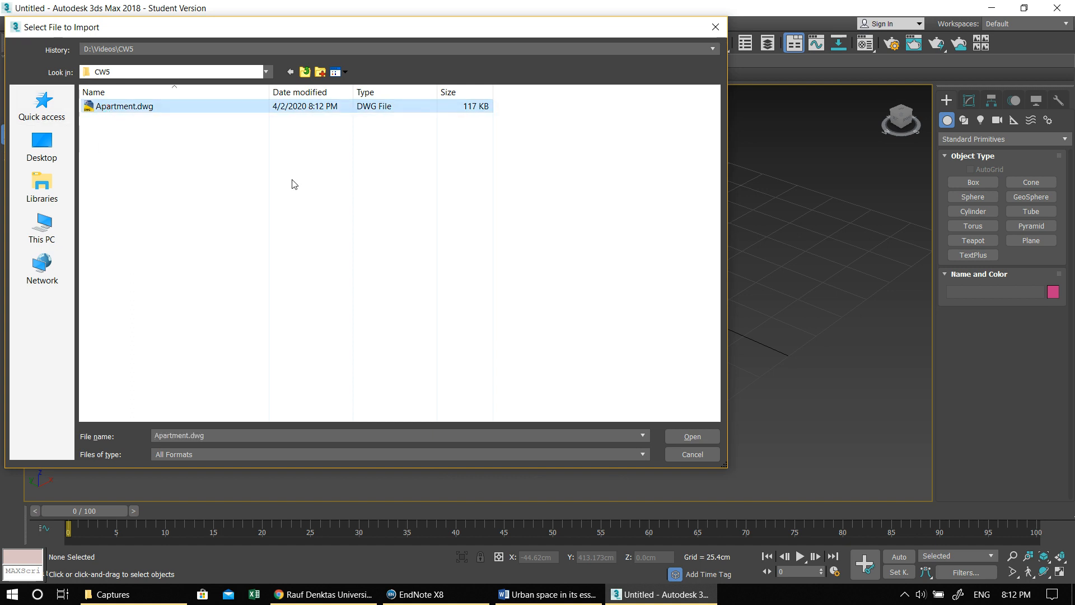
{"action": "left_click", "coordinate": [692, 436]}
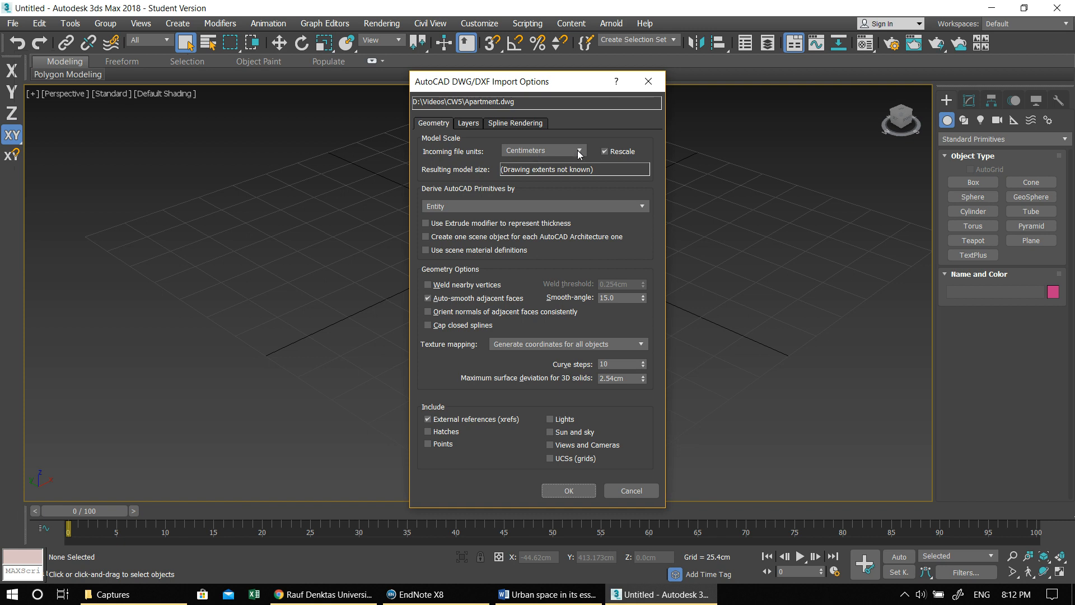
- Import the drawing with AutoCAD primitives derived by Entity
{"action": "left_click", "coordinate": [440, 206]}
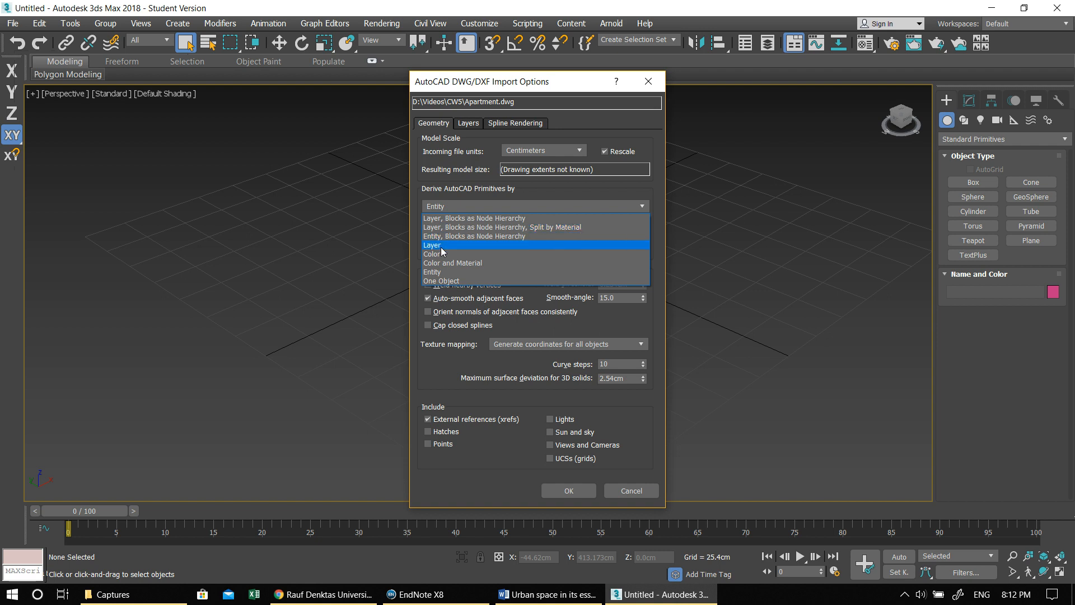
{"action": "left_click", "coordinate": [441, 272]}
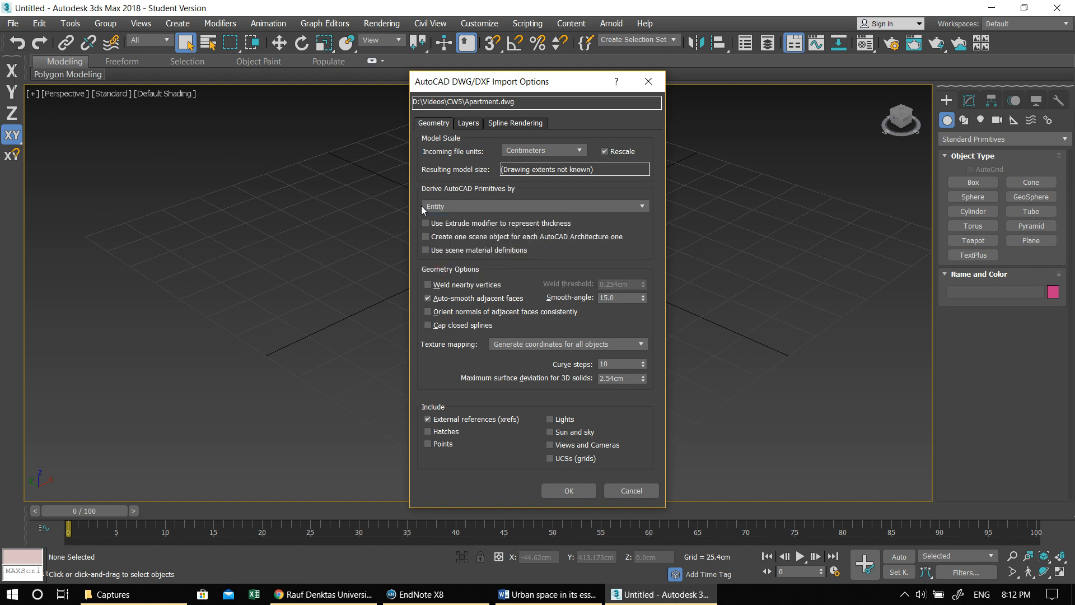
{"action": "left_click", "coordinate": [487, 207]}
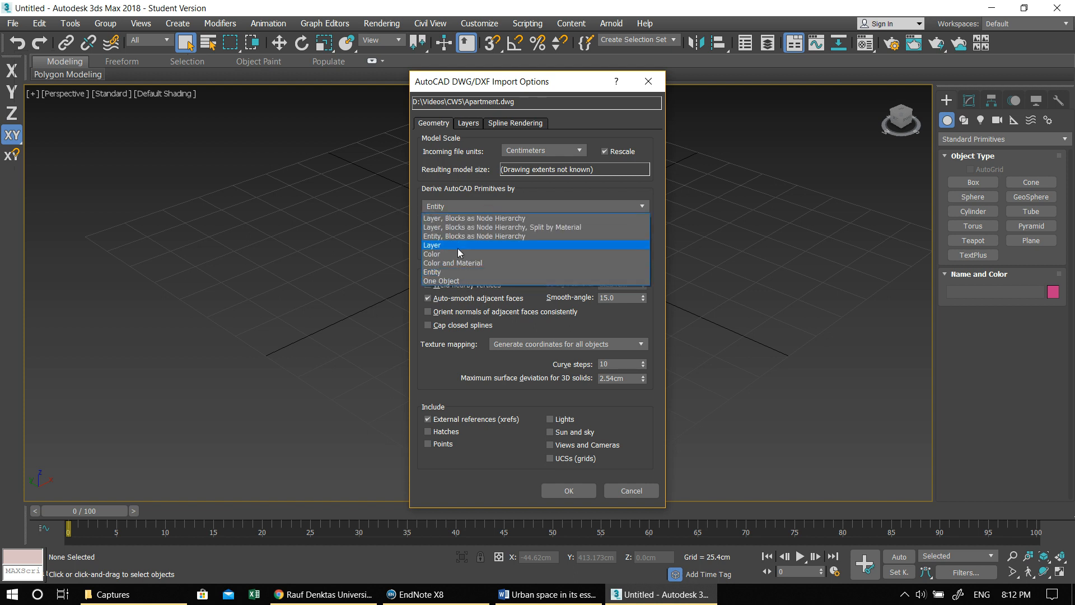
{"action": "left_click", "coordinate": [461, 207]}
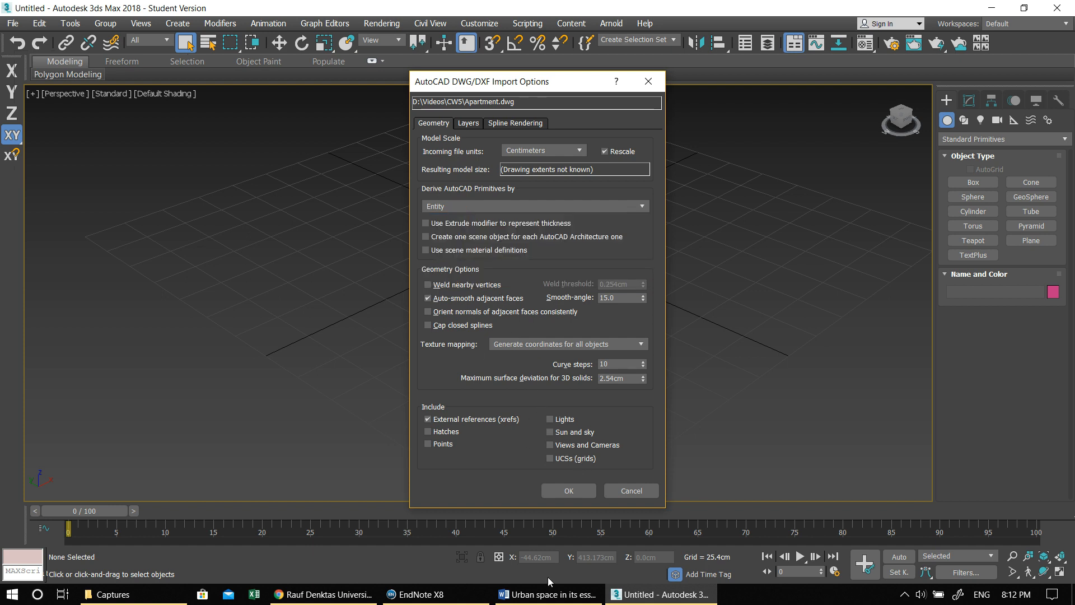
{"action": "left_click", "coordinate": [569, 490]}
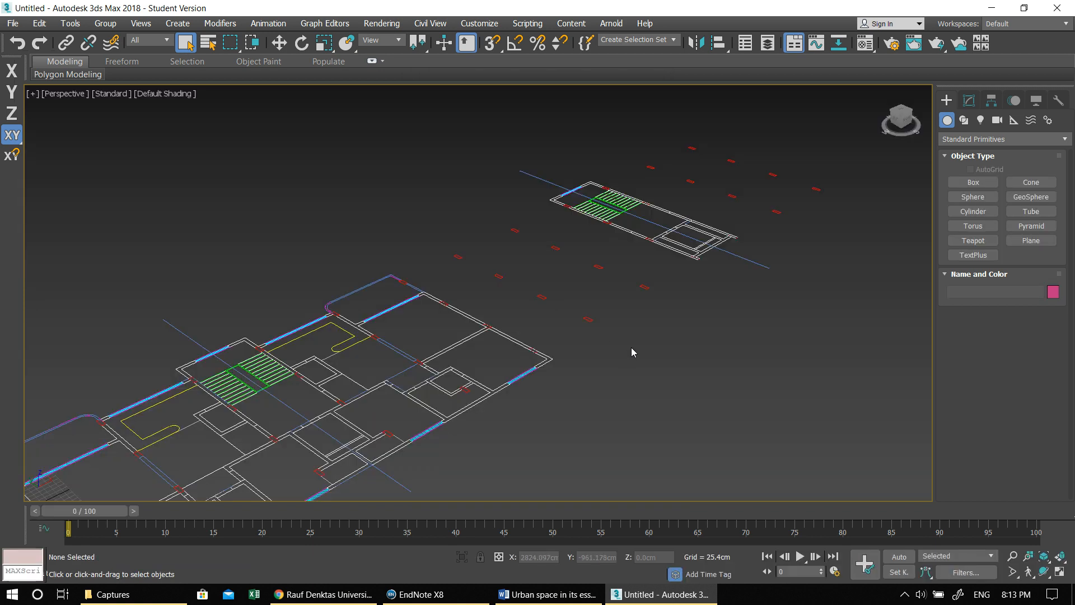
- Select all the imported shapes and move them so the main floor plan is centred around the grid origin
{"action": "middle_click_drag", "start_coordinate": [524, 356], "coordinate": [467, 371], "text": "alt"}
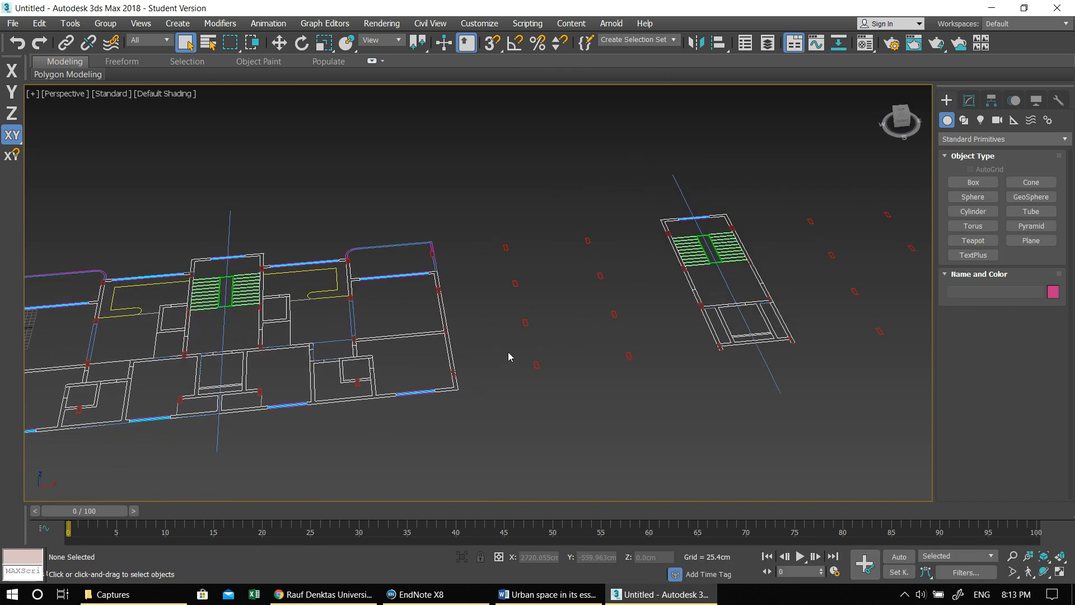
{"action": "scroll", "coordinate": [508, 352], "scroll_direction": "down", "scroll_amount": 4}
{"action": "left_click_drag", "start_coordinate": [197, 233], "coordinate": [806, 465]}
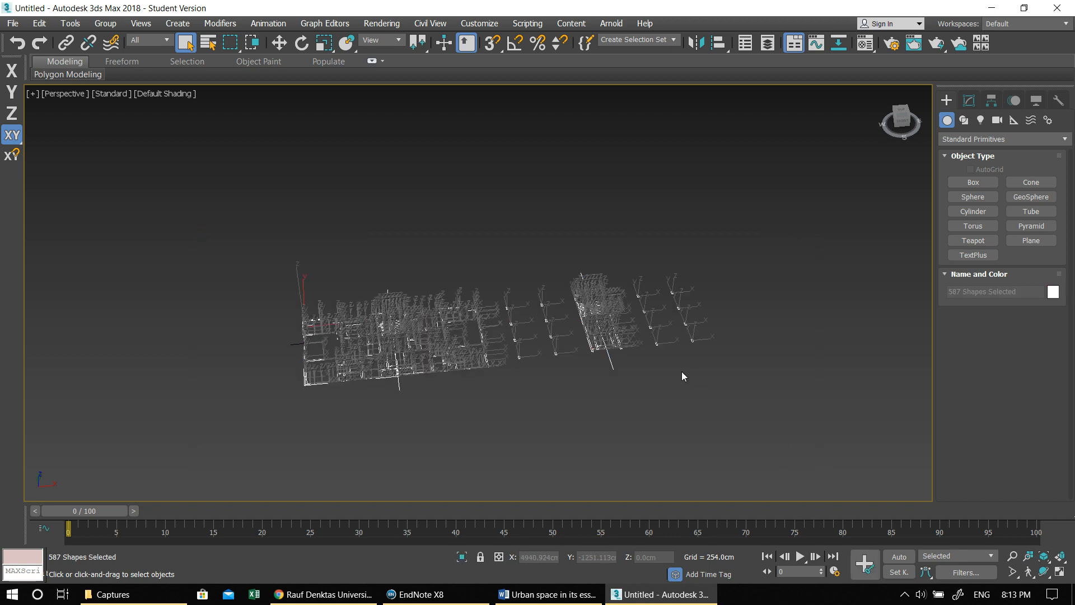
{"action": "key", "text": "w"}
{"action": "left_click_drag", "start_coordinate": [495, 329], "coordinate": [413, 342]}
{"action": "middle_click_drag", "start_coordinate": [401, 349], "coordinate": [355, 365], "text": "alt"}
{"action": "mouse_move", "coordinate": [389, 301]}
{"action": "left_mouse_down"}
{"action": "mouse_move", "coordinate": [406, 289]}
{"action": "mouse_move", "coordinate": [391, 295]}
{"action": "left_mouse_up"}
- Inspect the main plan's staircase lines up close by selecting individual lines
{"action": "left_click", "coordinate": [329, 298]}
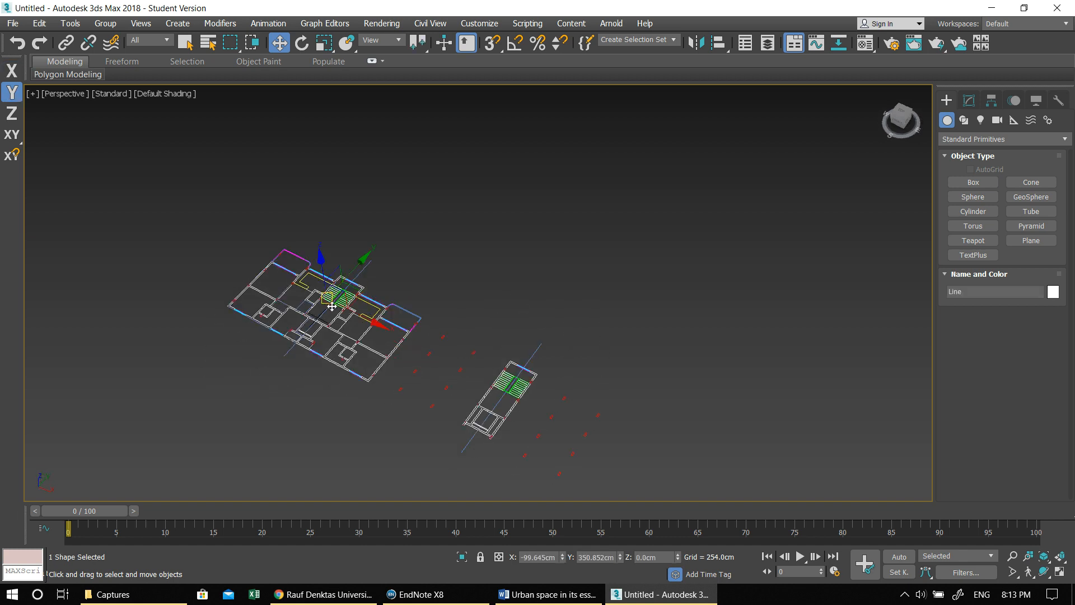
{"action": "key", "text": "z"}
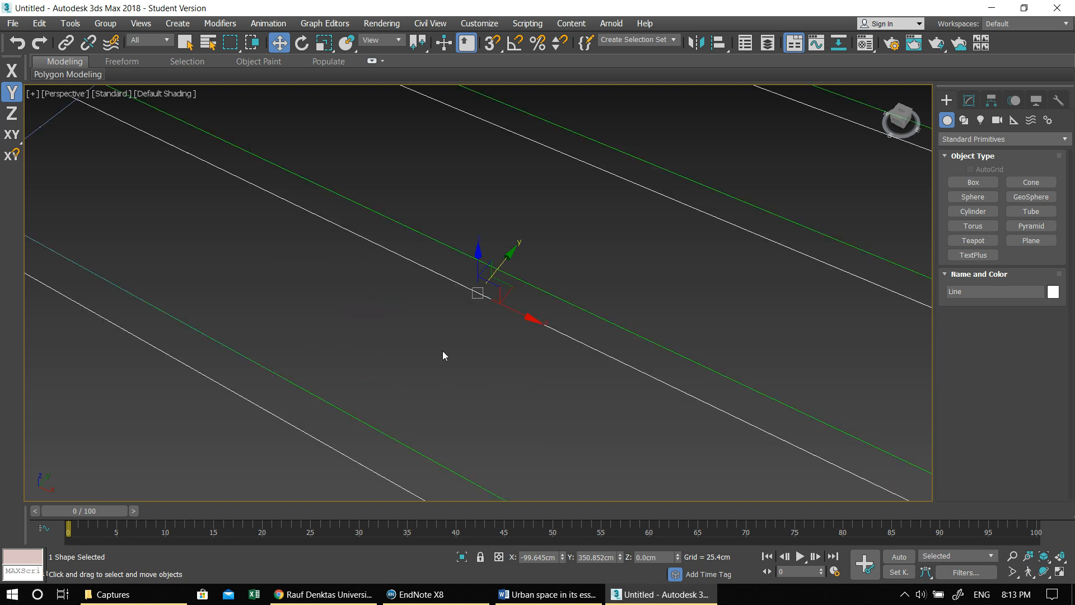
{"action": "scroll", "coordinate": [512, 348], "scroll_direction": "down", "scroll_amount": 6}
{"action": "left_click", "coordinate": [525, 391]}
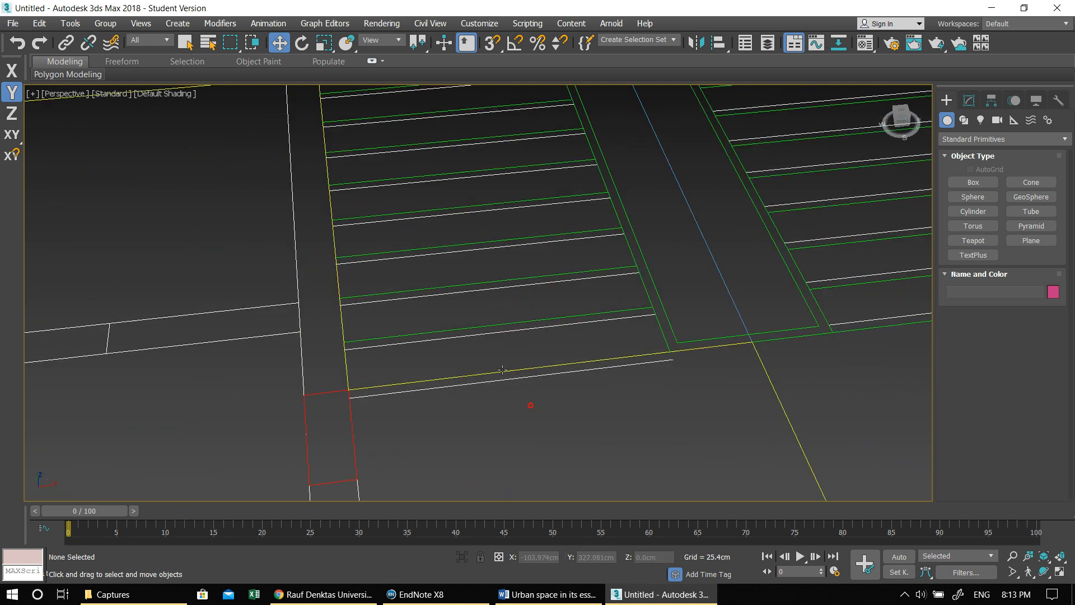
{"action": "left_click", "coordinate": [510, 381]}
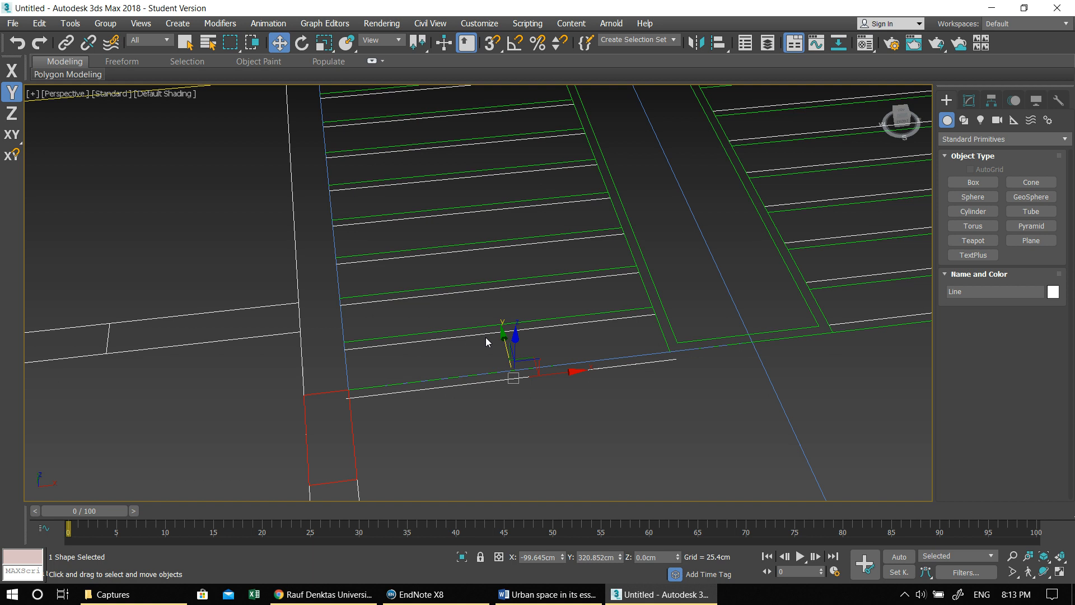
{"action": "scroll", "coordinate": [474, 355], "scroll_direction": "down", "scroll_amount": 8}
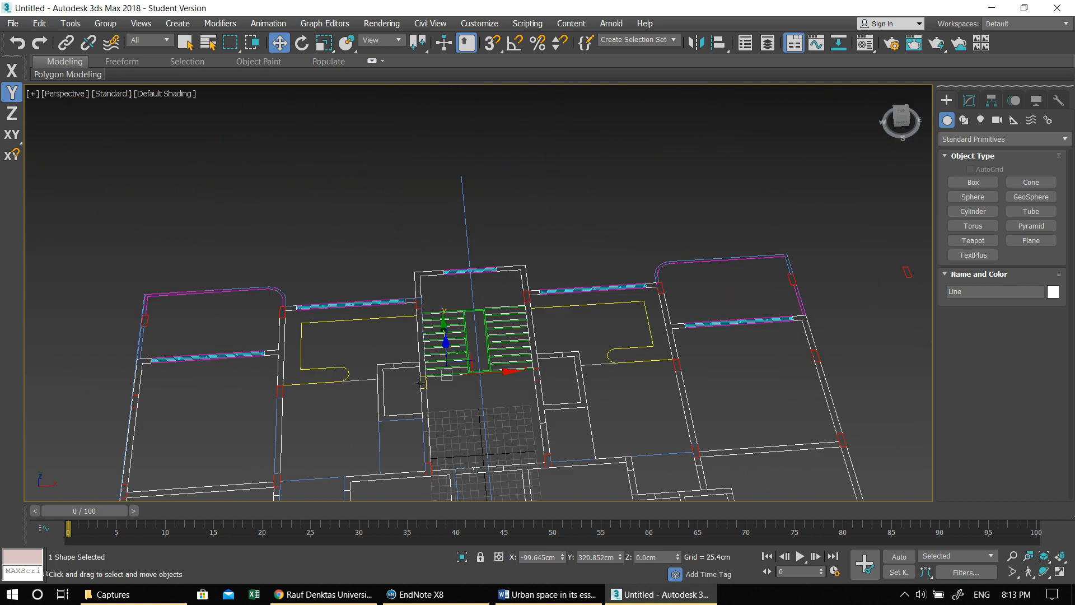
- Select a column outline between the two plans and open the Layer Explorer to find the layer it belongs to
{"action": "middle_click_drag", "start_coordinate": [535, 285], "coordinate": [499, 315], "text": "alt"}
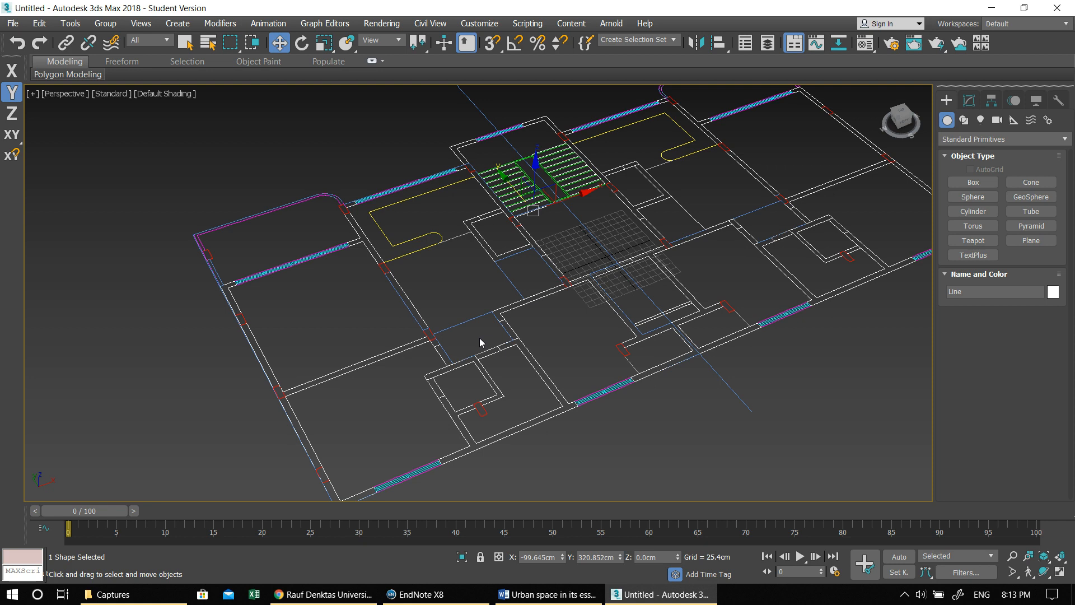
{"action": "middle_click_drag", "start_coordinate": [609, 387], "coordinate": [512, 339], "text": "alt"}
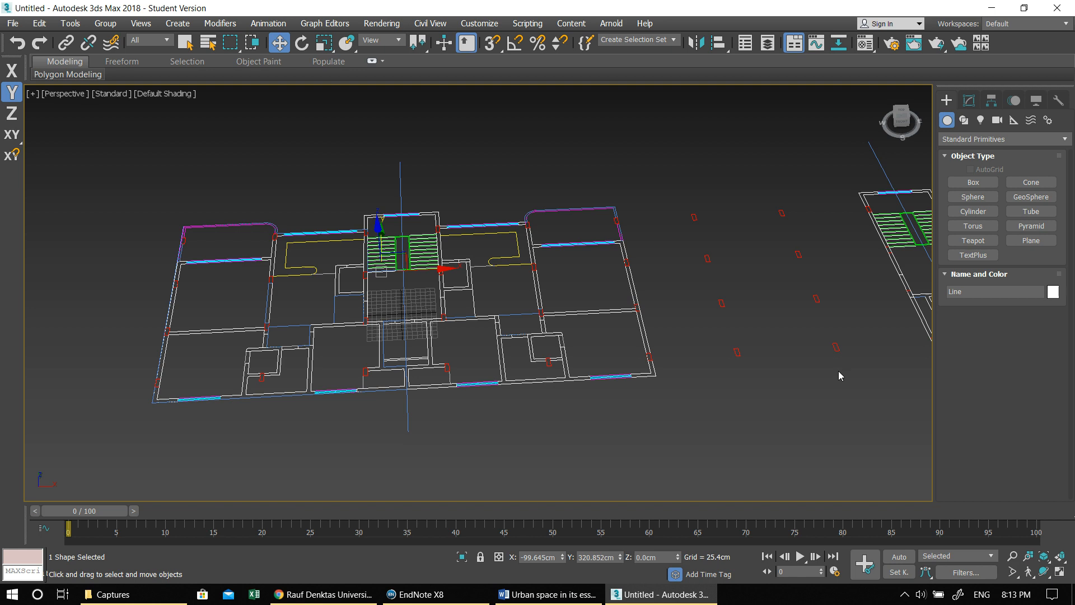
{"action": "middle_click_drag", "start_coordinate": [793, 371], "coordinate": [667, 381]}
{"action": "left_click", "coordinate": [606, 347]}
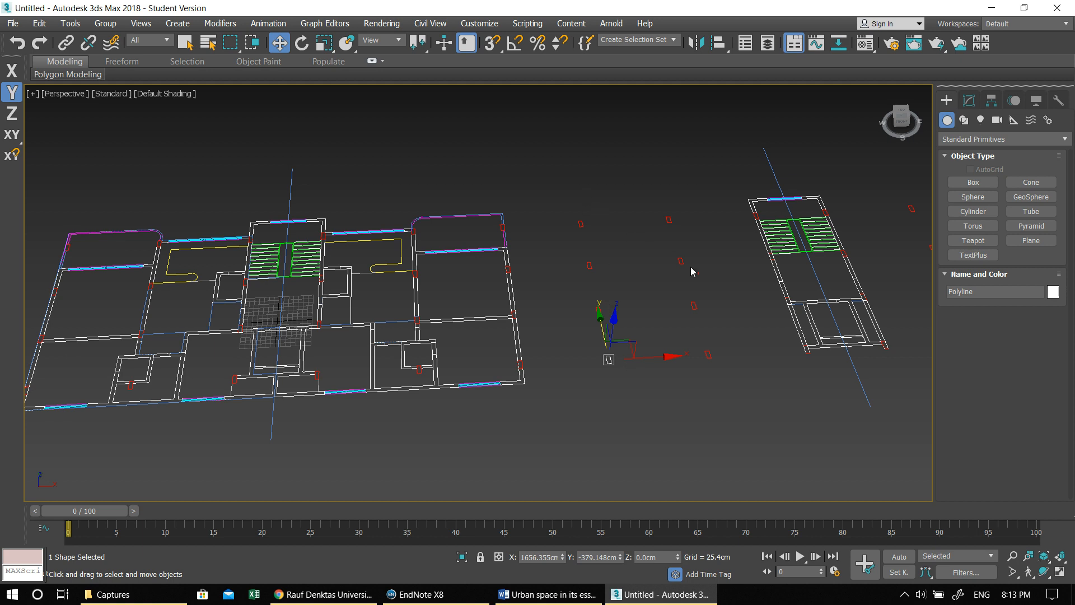
{"action": "middle_click_drag", "start_coordinate": [692, 271], "coordinate": [512, 266]}
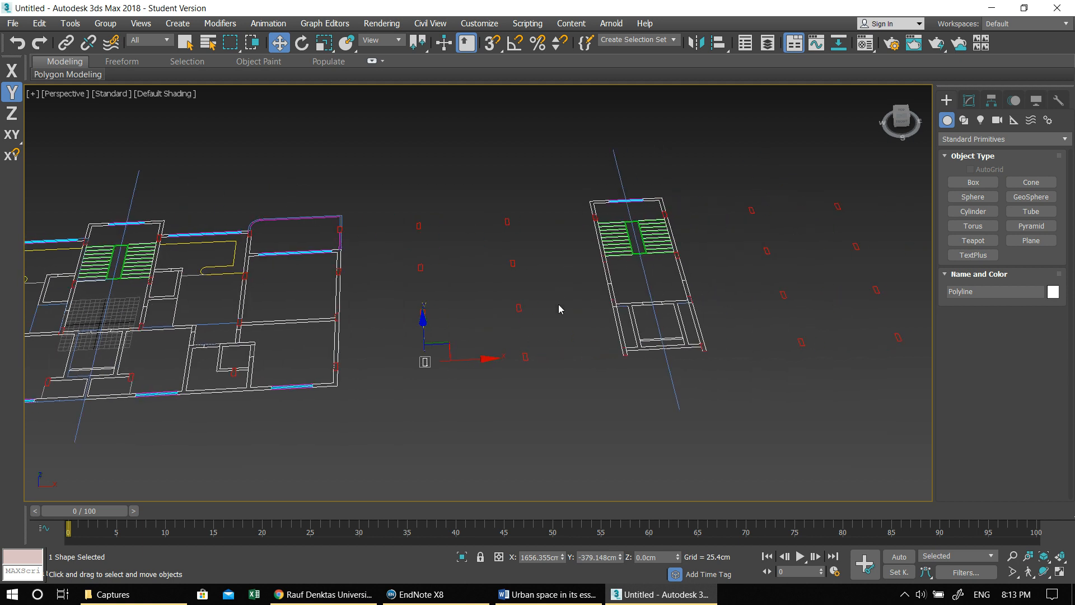
{"action": "left_click", "coordinate": [764, 50]}
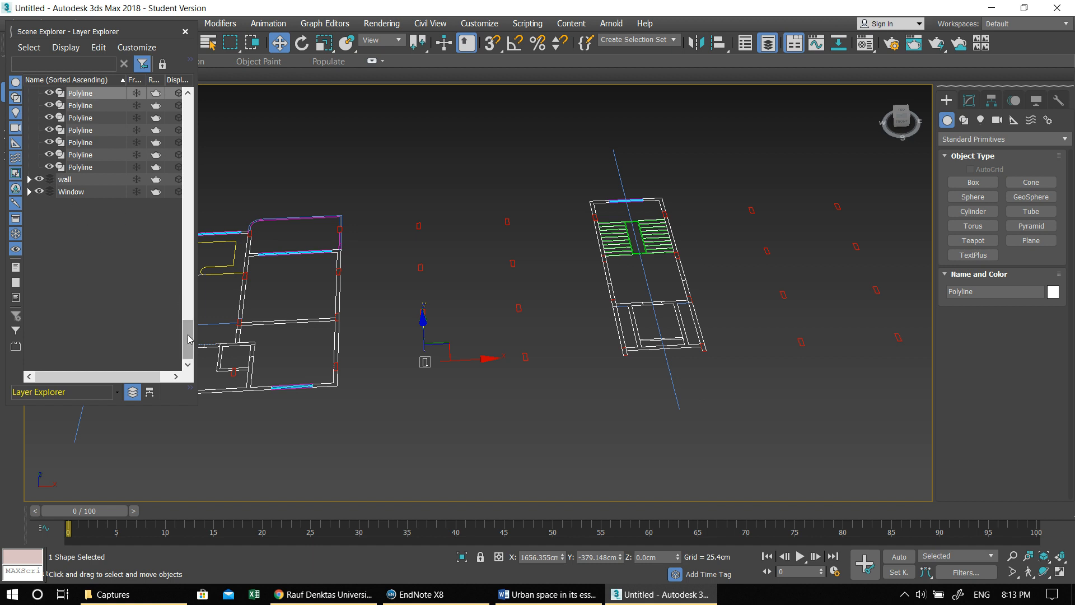
{"action": "scroll", "coordinate": [190, 329], "scroll_direction": "up", "scroll_amount": 1}
{"action": "left_click_drag", "start_coordinate": [189, 329], "coordinate": [209, 136]}
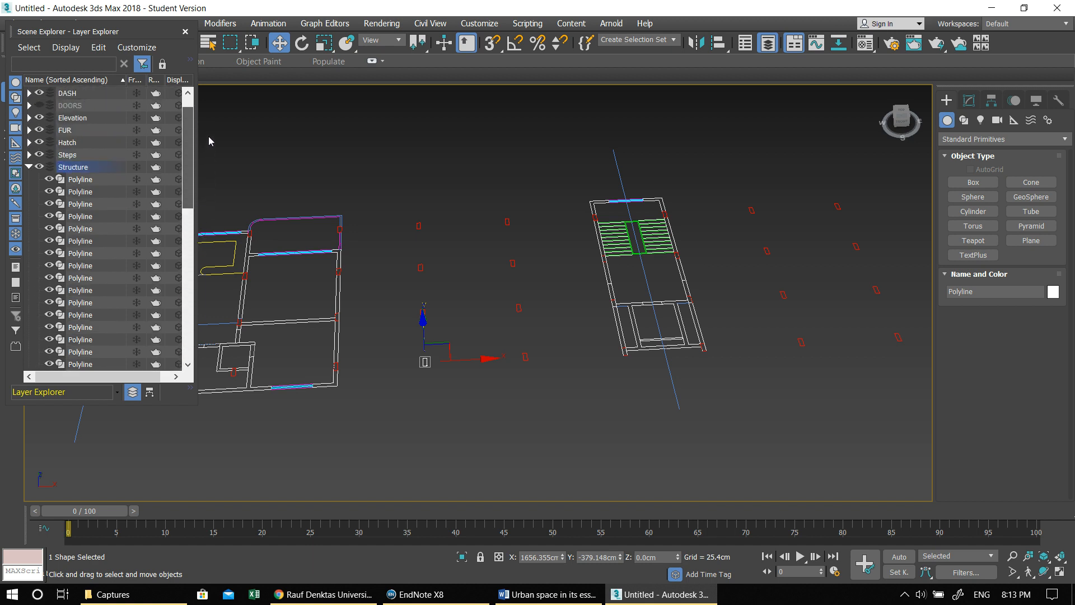
- Select every column polyline listed under the Structure layer, from the first to the last
{"action": "left_click_drag", "start_coordinate": [504, 398], "coordinate": [419, 231]}
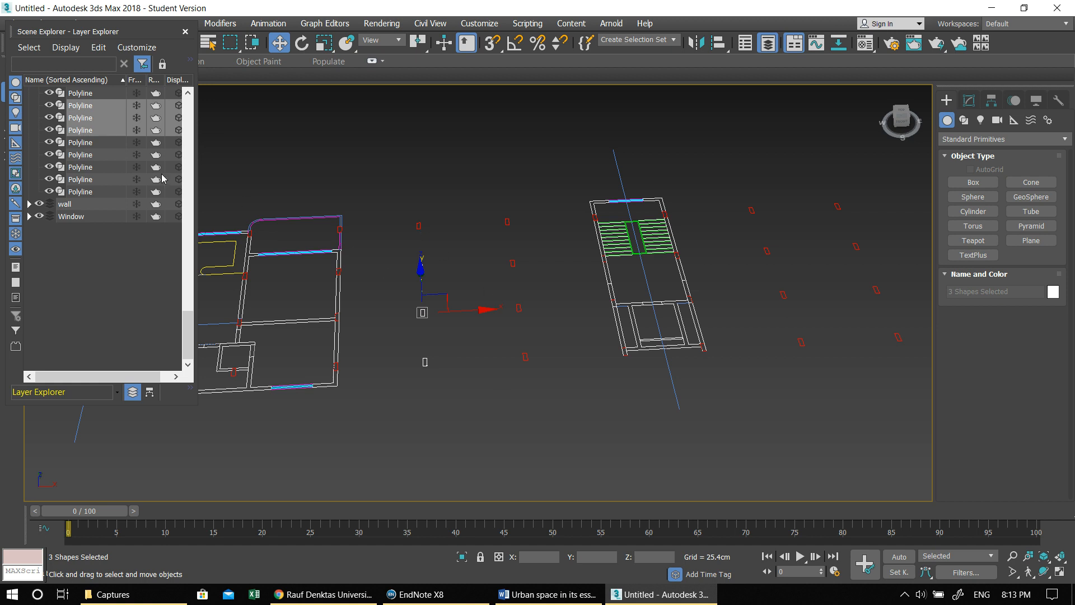
{"action": "left_click_drag", "start_coordinate": [187, 323], "coordinate": [196, 132]}
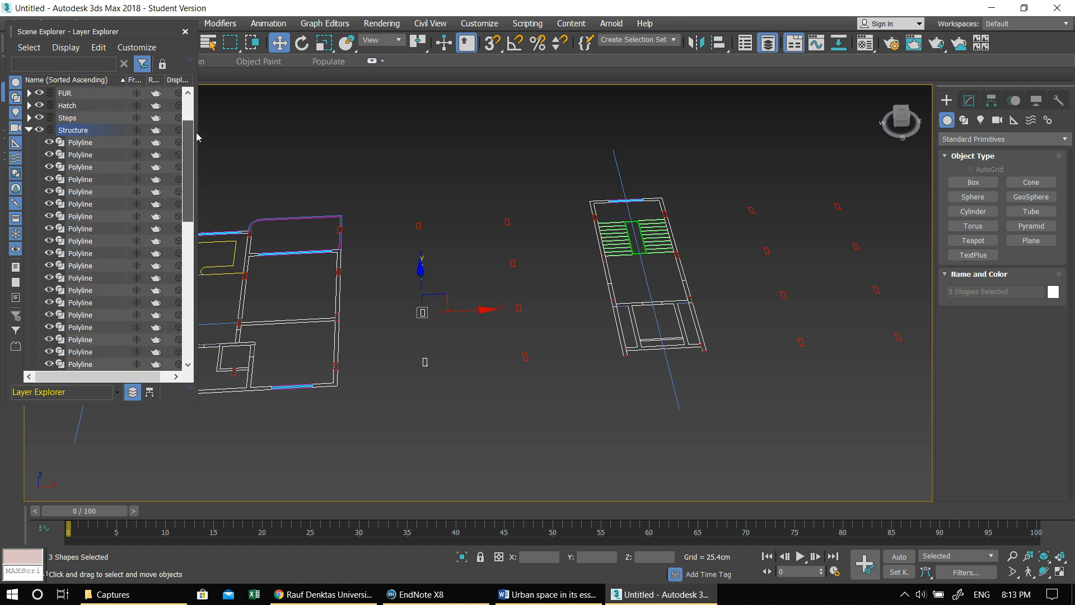
{"action": "left_click", "coordinate": [76, 143]}
{"action": "scroll", "coordinate": [126, 277], "scroll_direction": "down", "scroll_amount": 5}
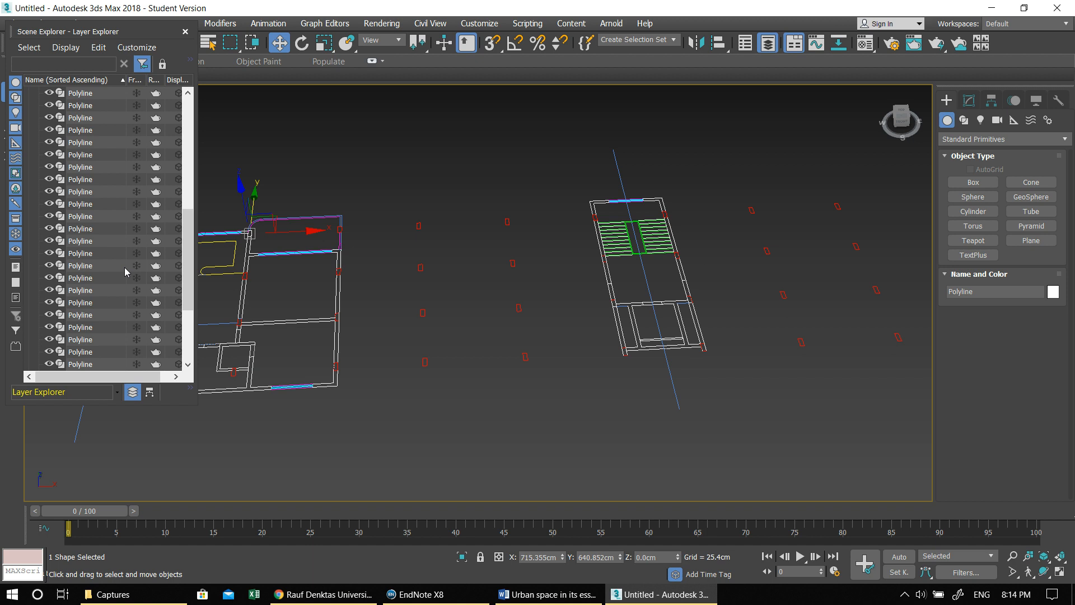
{"action": "left_click", "coordinate": [96, 342], "text": "shift"}
{"action": "middle_click_drag", "start_coordinate": [468, 391], "coordinate": [541, 378]}
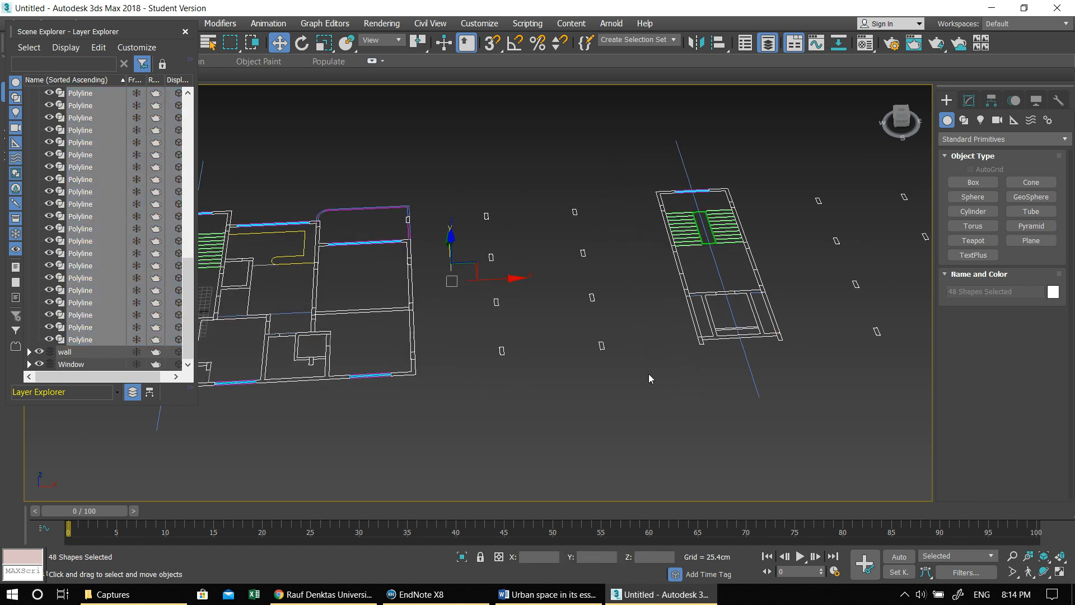
{"action": "middle_click_drag", "start_coordinate": [600, 347], "coordinate": [570, 362]}
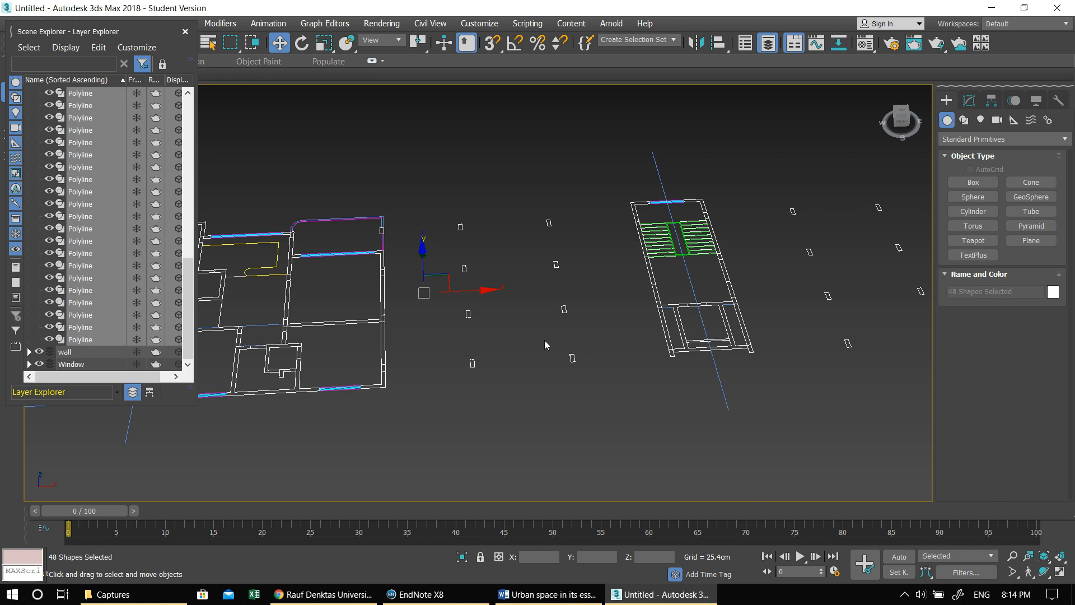
{"action": "middle_click_drag", "start_coordinate": [601, 358], "coordinate": [586, 357]}
- Apply an Edit Poly modifier to all the selected Structure polylines
{"action": "left_click", "coordinate": [969, 101]}
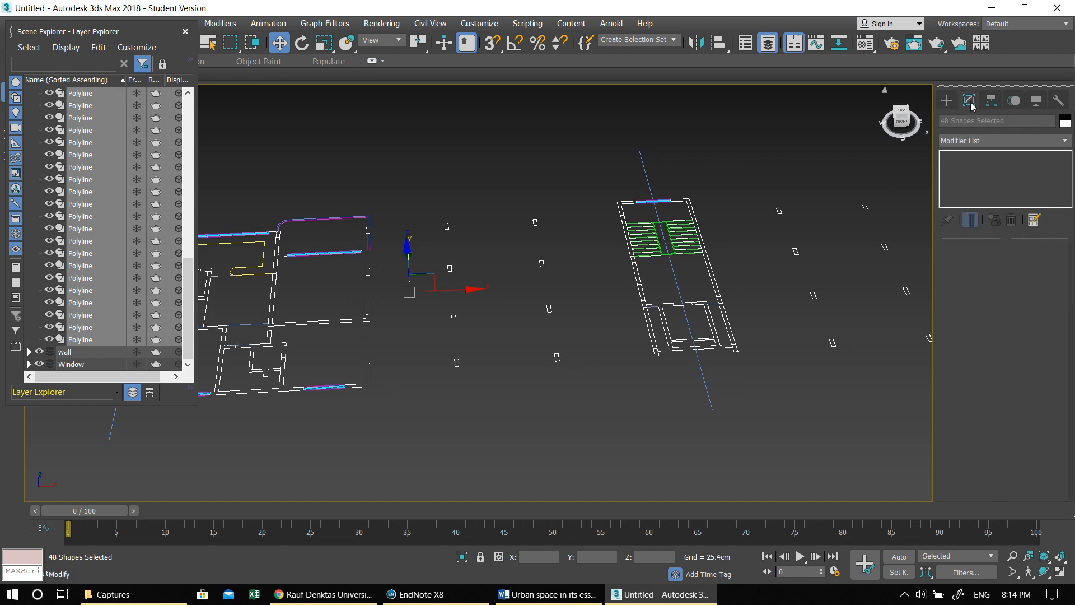
{"action": "left_click", "coordinate": [977, 139]}
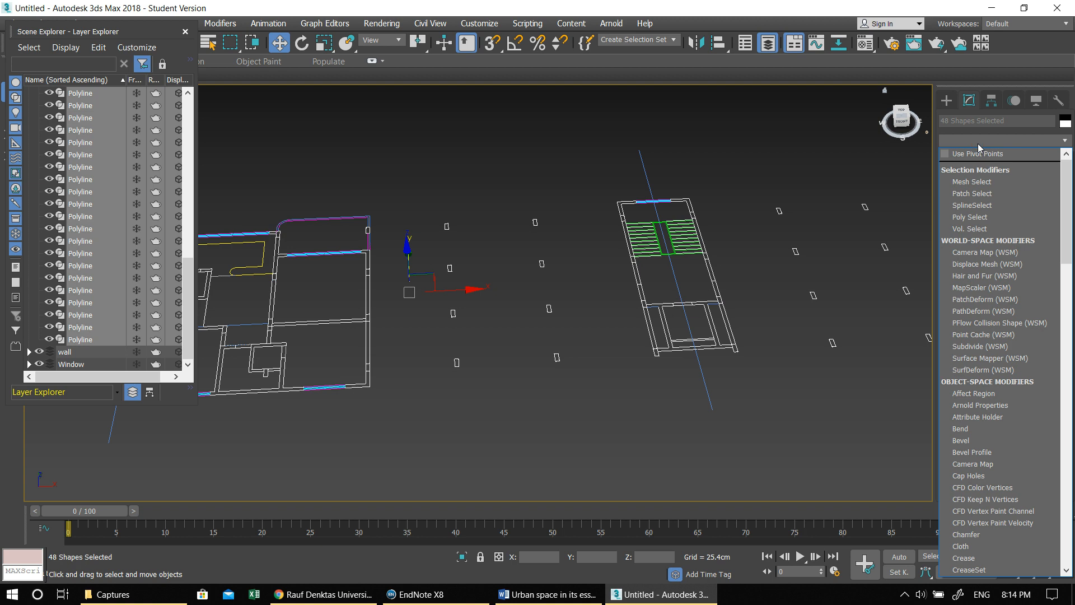
{"action": "key", "text": "e"}
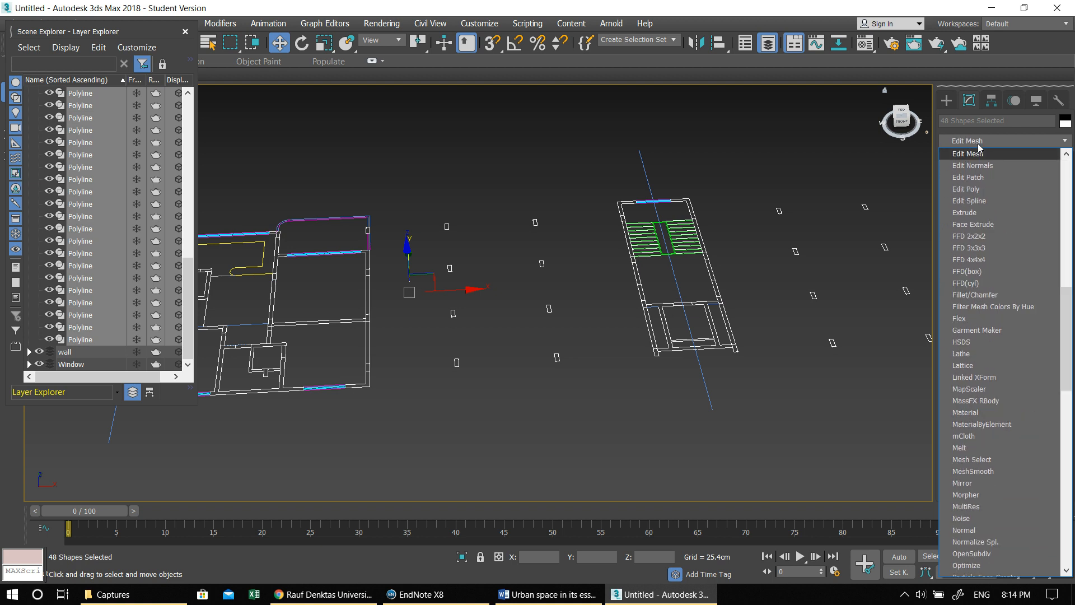
{"action": "left_click", "coordinate": [997, 189]}
{"action": "middle_click_drag", "start_coordinate": [483, 376], "coordinate": [430, 366]}
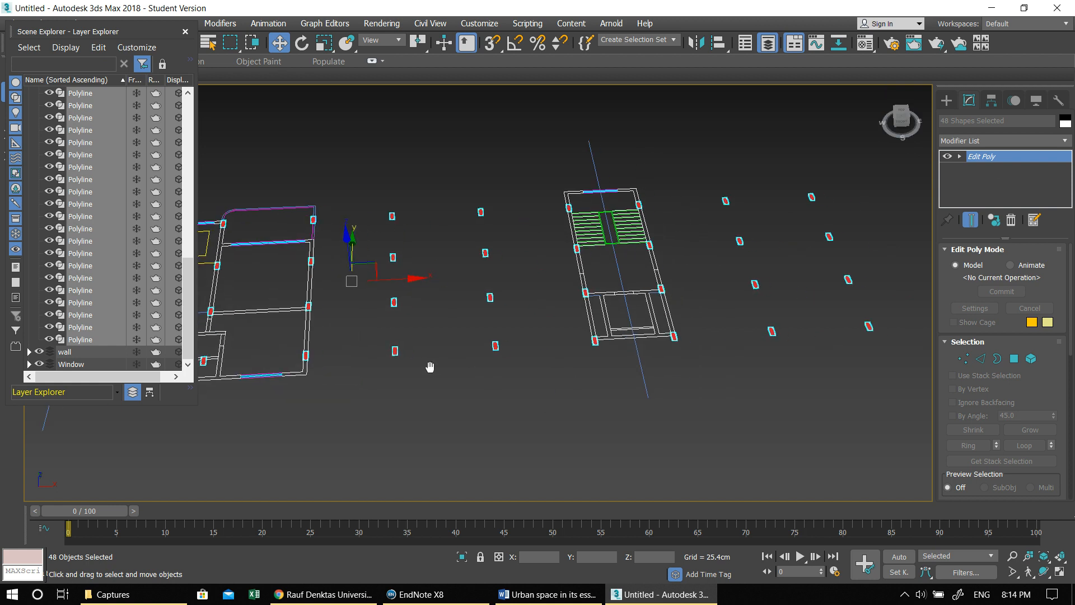
{"action": "scroll", "coordinate": [436, 359], "scroll_direction": "up", "scroll_amount": 5}
{"action": "scroll", "coordinate": [594, 324], "scroll_direction": "down", "scroll_amount": 2}
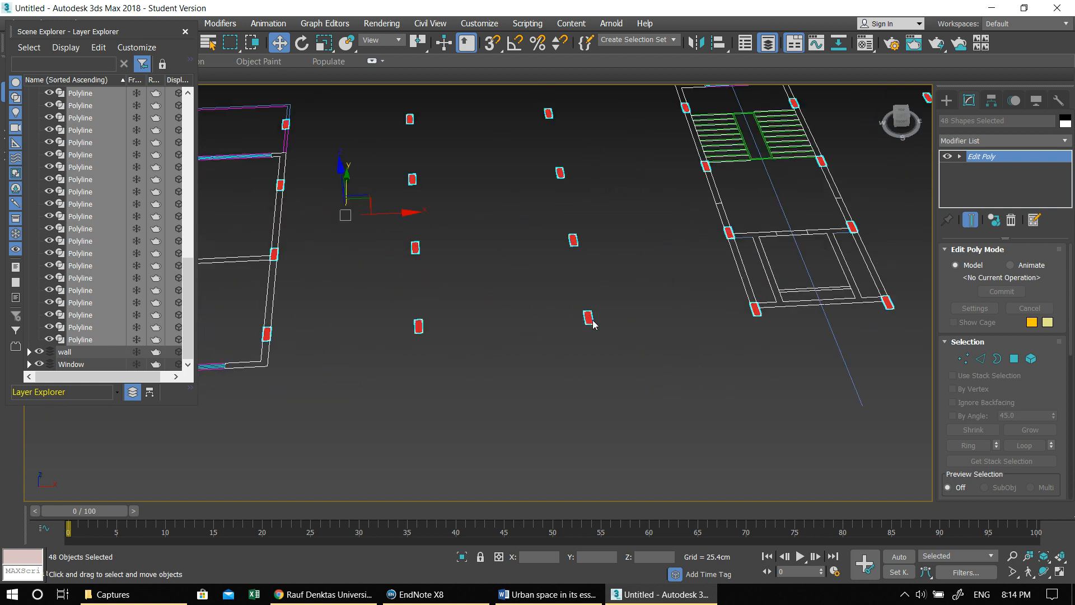
- Enter the Polygon sub-object level of Edit Poly and select the polygons of all the columns
{"action": "left_click", "coordinate": [1014, 358]}
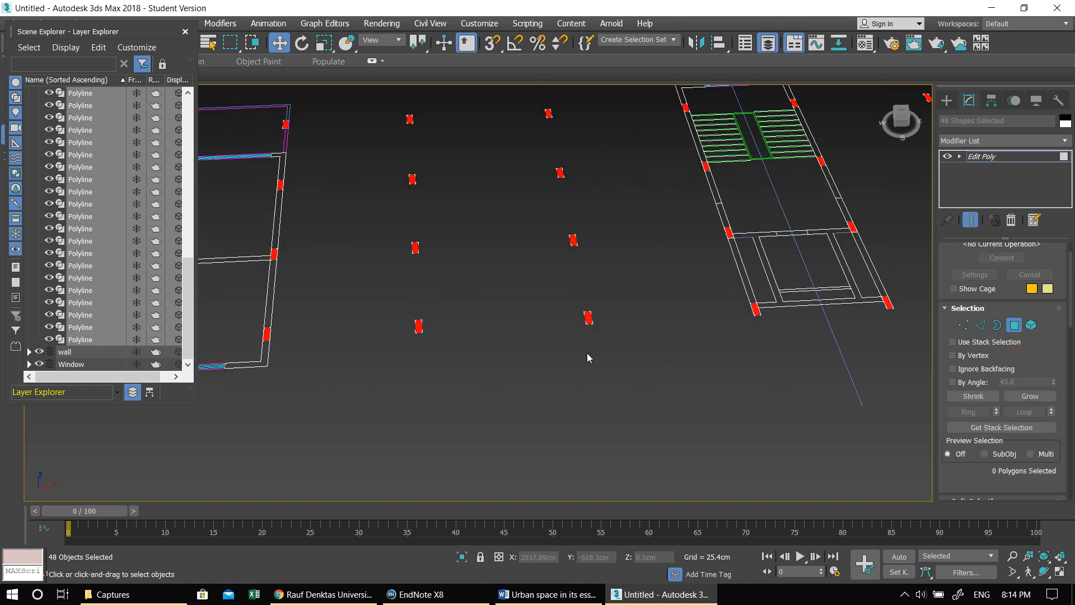
{"action": "middle_click_drag", "start_coordinate": [616, 351], "coordinate": [650, 353]}
{"action": "scroll", "coordinate": [649, 352], "scroll_direction": "down", "scroll_amount": 6}
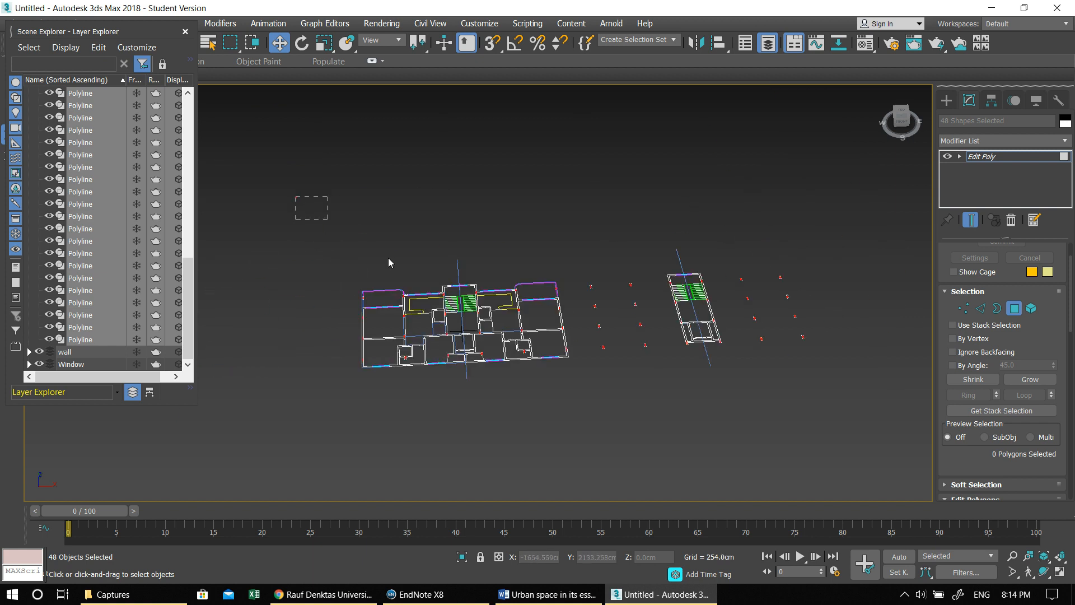
{"action": "left_click_drag", "start_coordinate": [882, 452], "coordinate": [883, 451]}
{"action": "scroll", "coordinate": [561, 355], "scroll_direction": "up", "scroll_amount": 5}
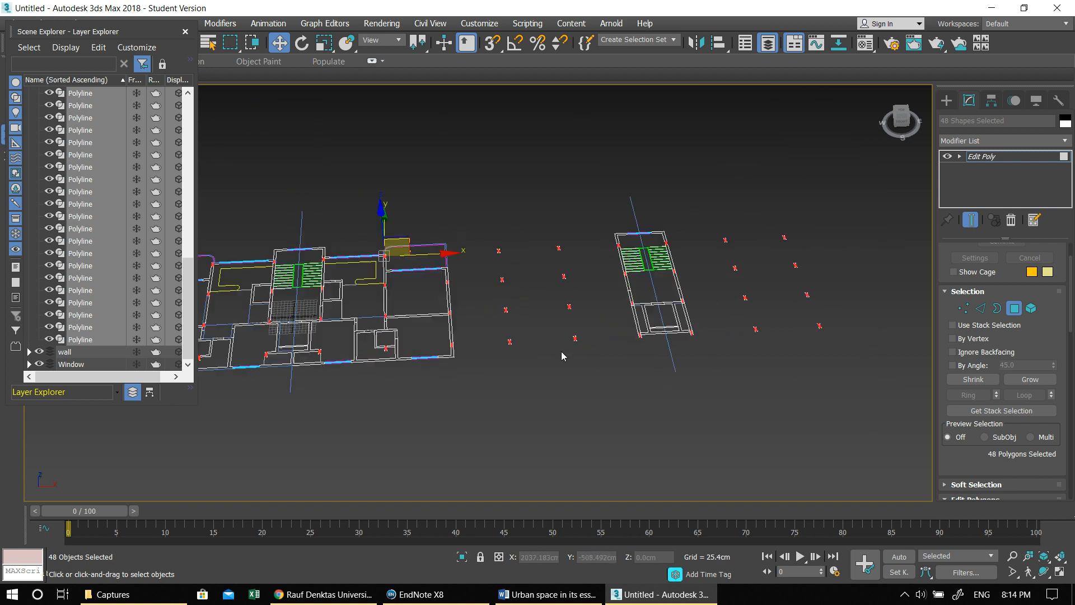
- Extrude the selected column polygons to a height of 330 cm
{"action": "scroll", "coordinate": [593, 330], "scroll_direction": "up", "scroll_amount": 2}
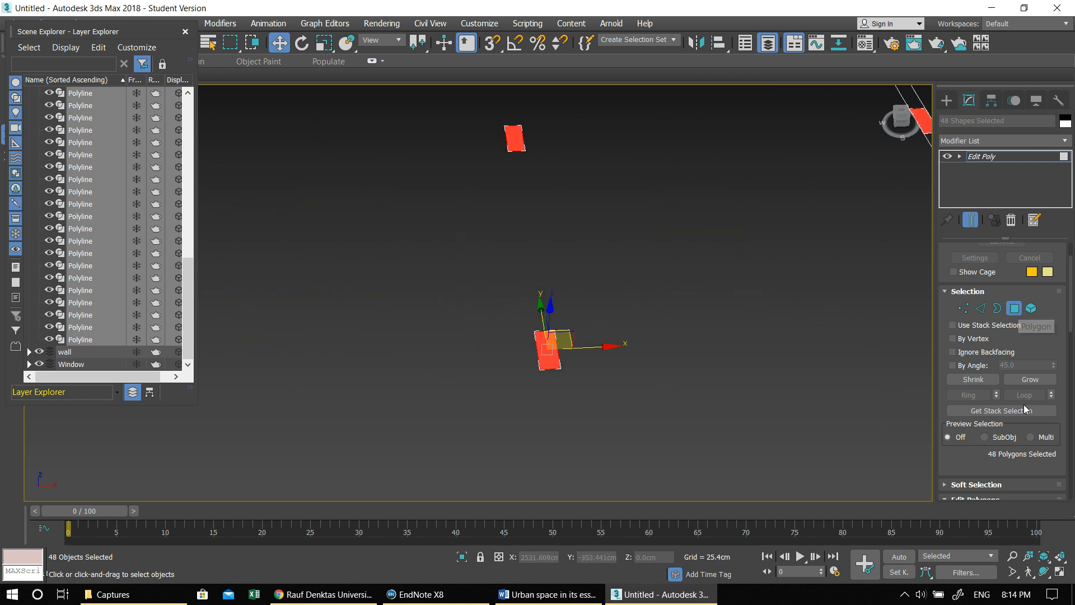
{"action": "scroll", "coordinate": [977, 456], "scroll_direction": "down", "scroll_amount": 5}
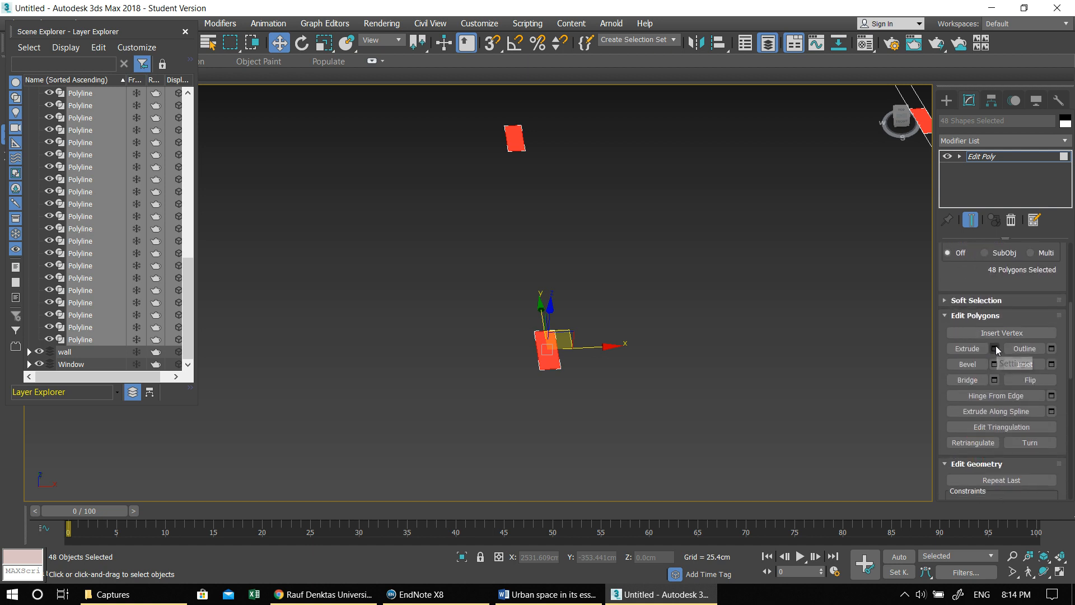
{"action": "left_click", "coordinate": [995, 348]}
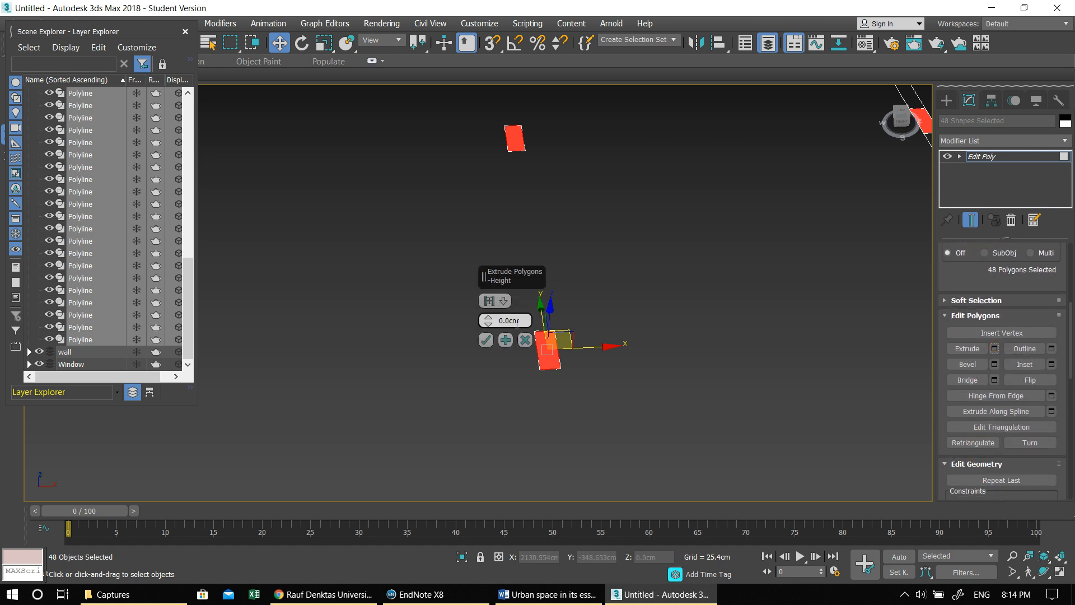
{"action": "type", "text": "330"}
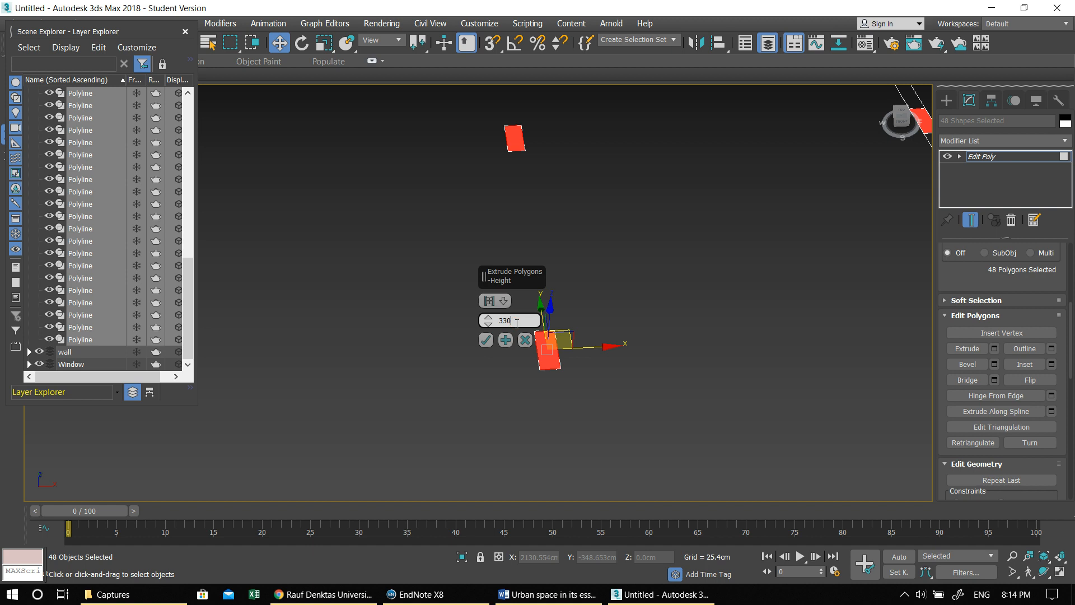
{"action": "left_click", "coordinate": [485, 343]}
- Examine the extruded columns around both plans from several angles
{"action": "scroll", "coordinate": [496, 336], "scroll_direction": "down", "scroll_amount": 8}
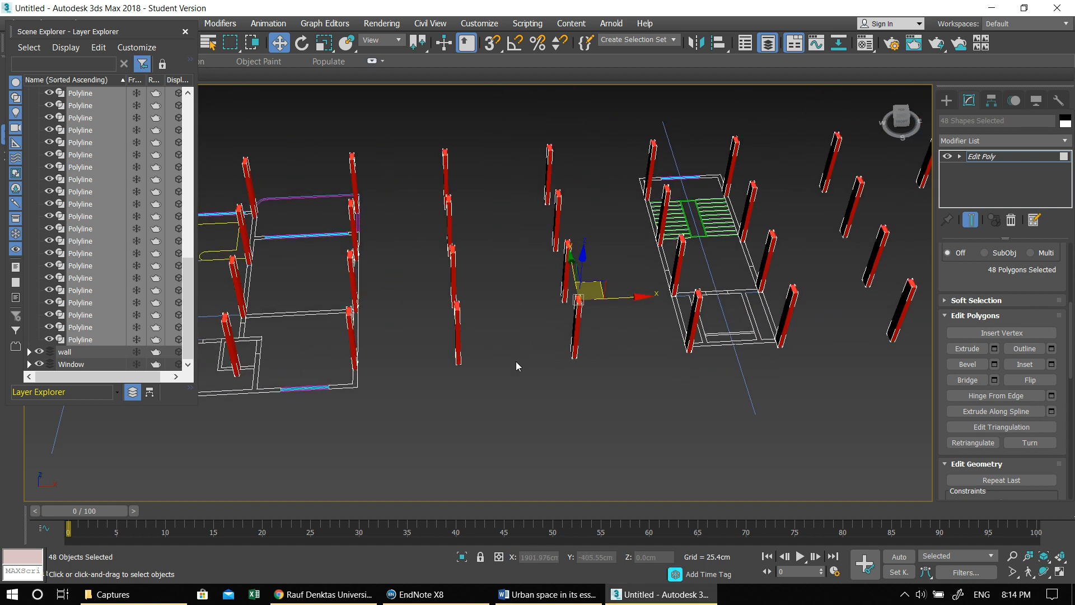
{"action": "middle_click_drag", "start_coordinate": [516, 348], "coordinate": [593, 355], "text": "alt"}
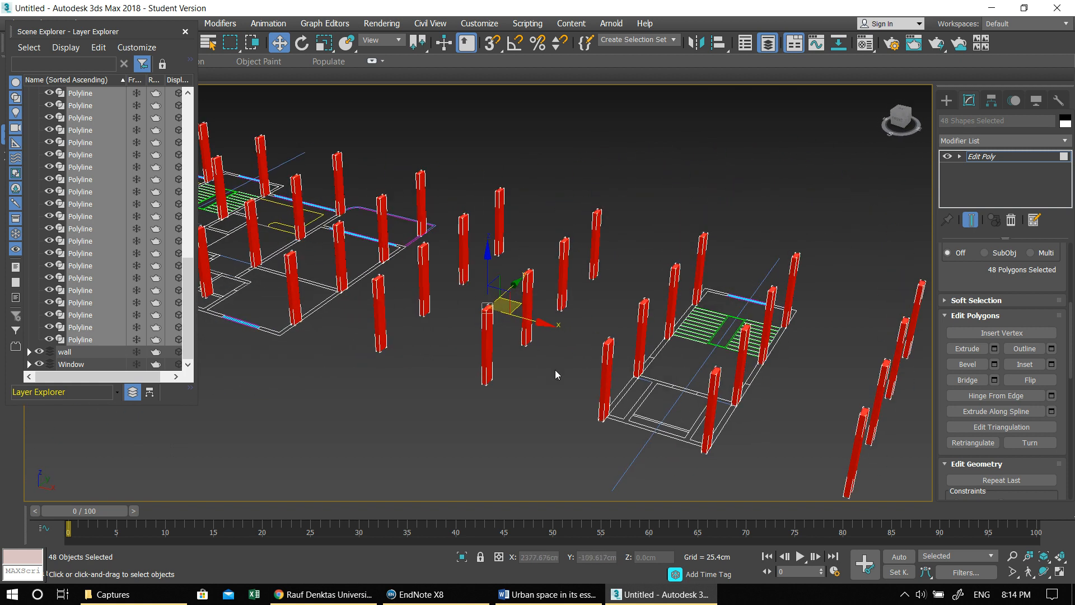
{"action": "middle_click_drag", "start_coordinate": [536, 375], "coordinate": [503, 399]}
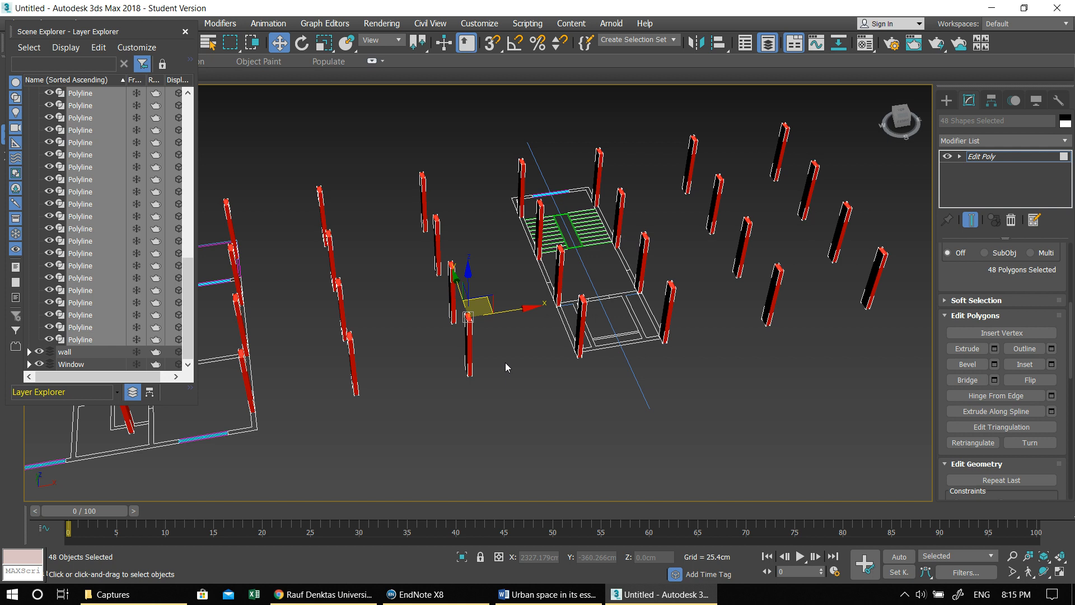
{"action": "middle_click_drag", "start_coordinate": [467, 361], "coordinate": [533, 341]}
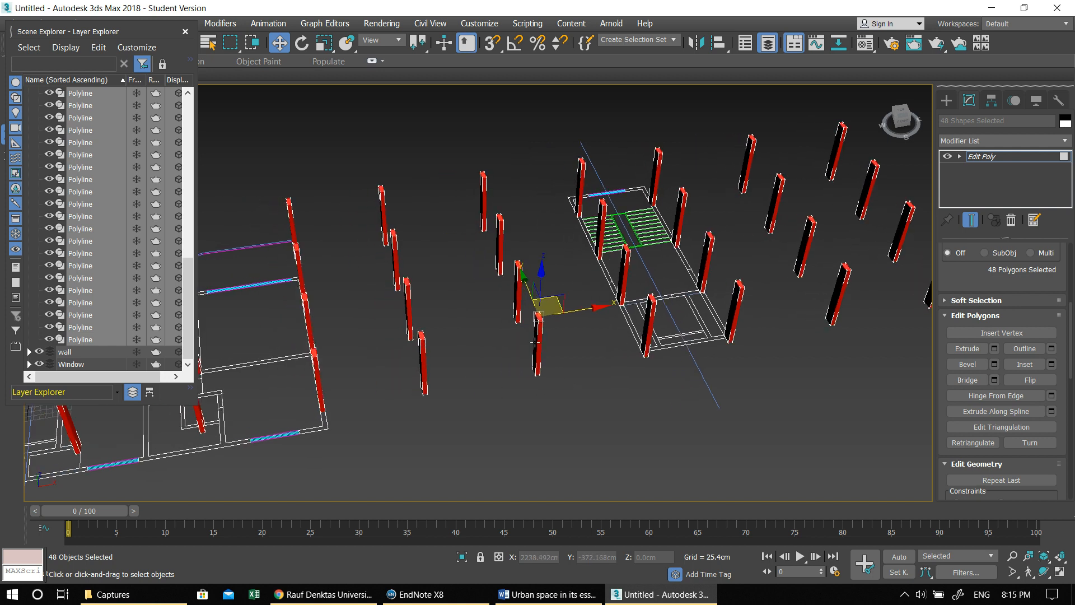
{"action": "middle_click_drag", "start_coordinate": [834, 251], "coordinate": [663, 268]}
{"action": "middle_click_drag", "start_coordinate": [739, 305], "coordinate": [719, 301], "text": "alt"}
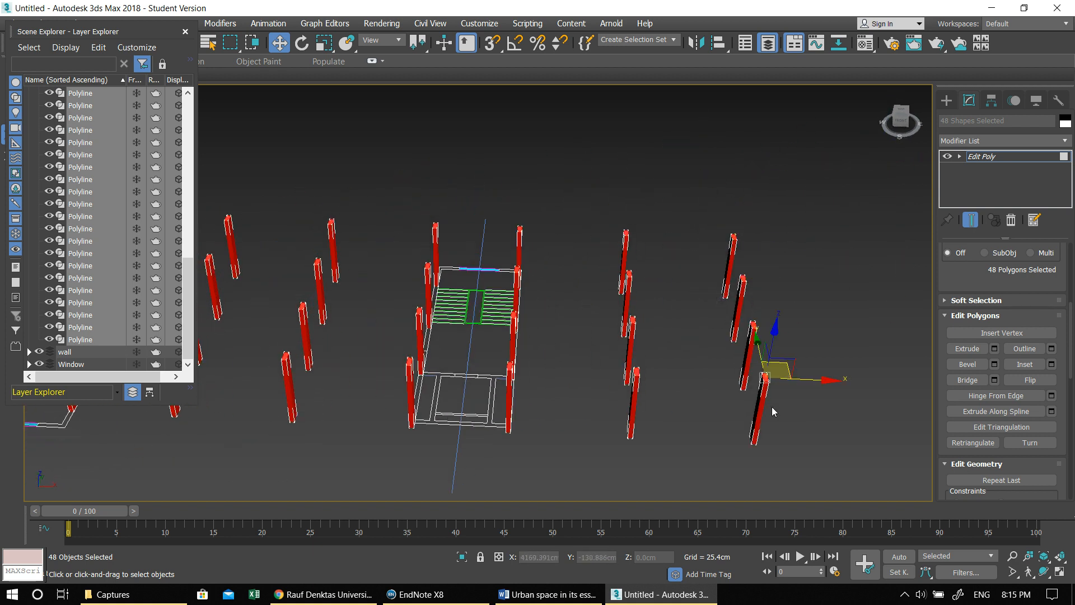
- Close the layer explorer and deselect all the extruded columns
{"action": "left_click_drag", "start_coordinate": [741, 248], "coordinate": [729, 204]}
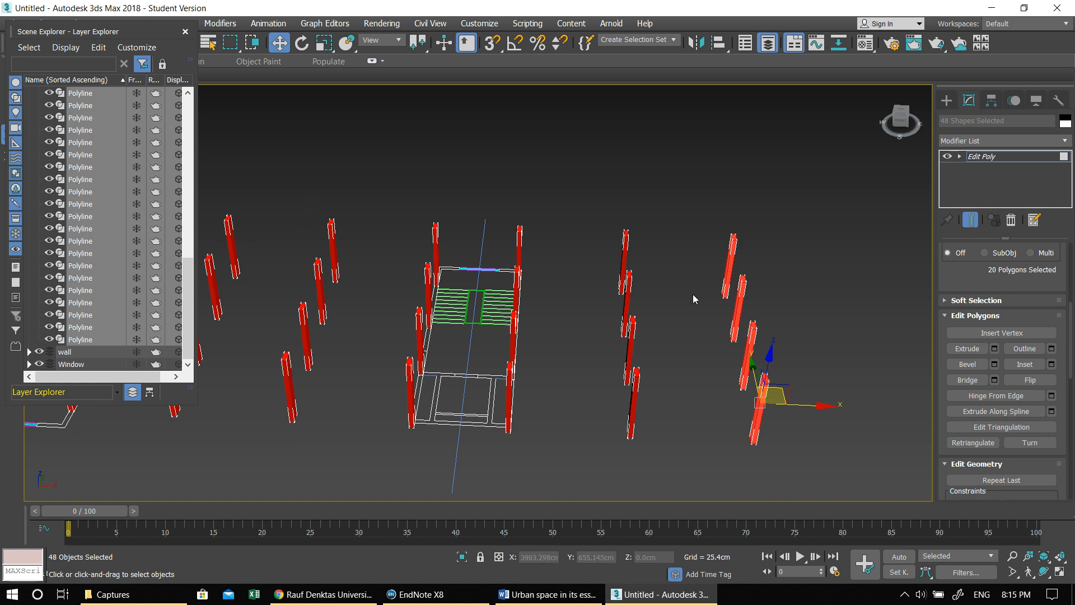
{"action": "middle_click_drag", "start_coordinate": [725, 304], "coordinate": [715, 293]}
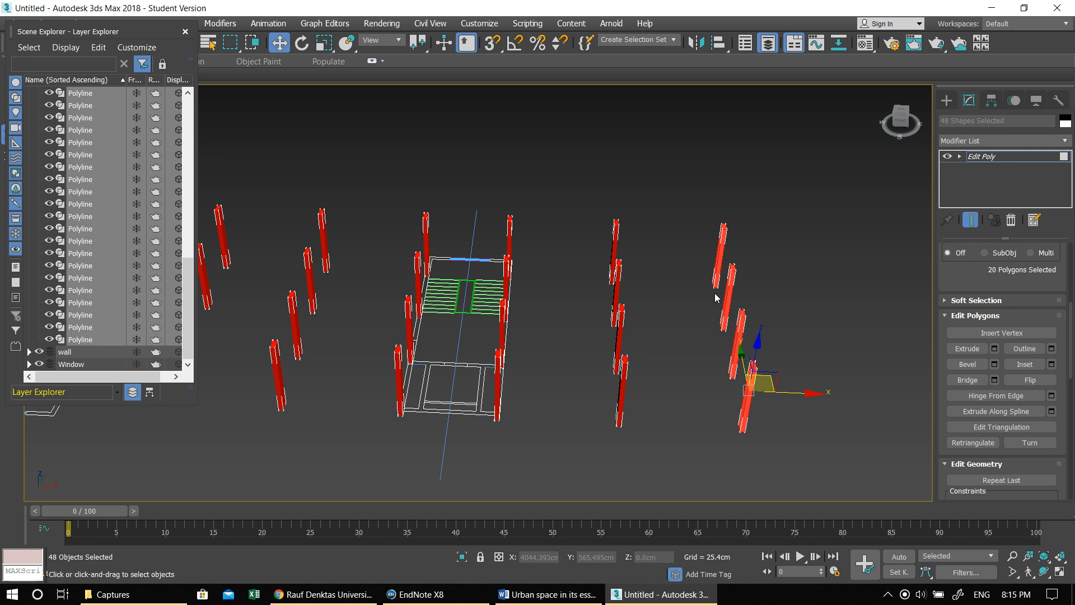
{"action": "middle_click_drag", "start_coordinate": [651, 304], "coordinate": [632, 355], "text": "alt"}
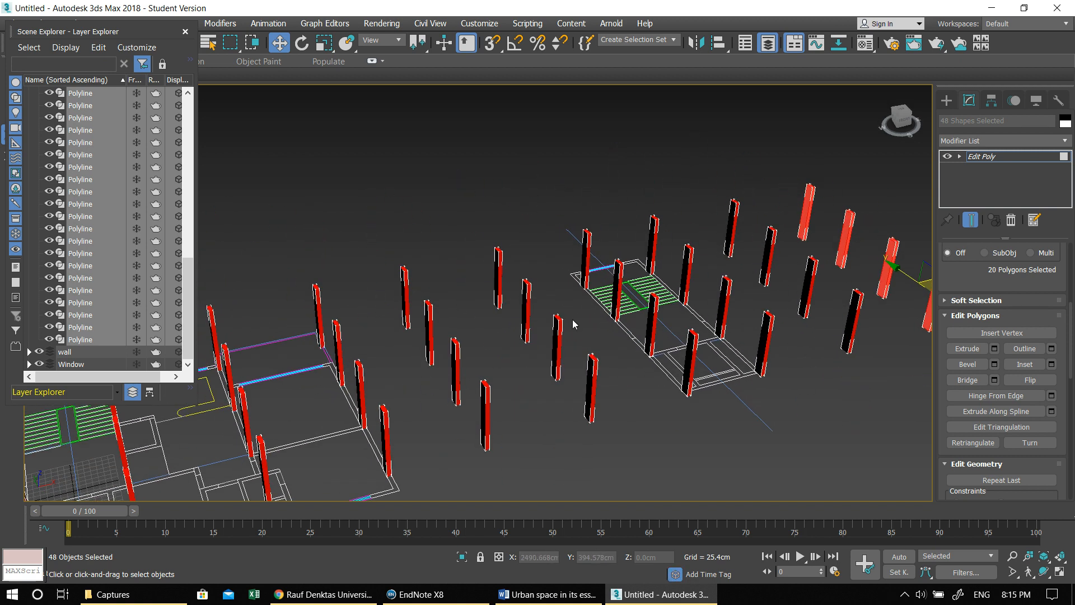
{"action": "middle_click_drag", "start_coordinate": [572, 324], "coordinate": [619, 343], "text": "alt"}
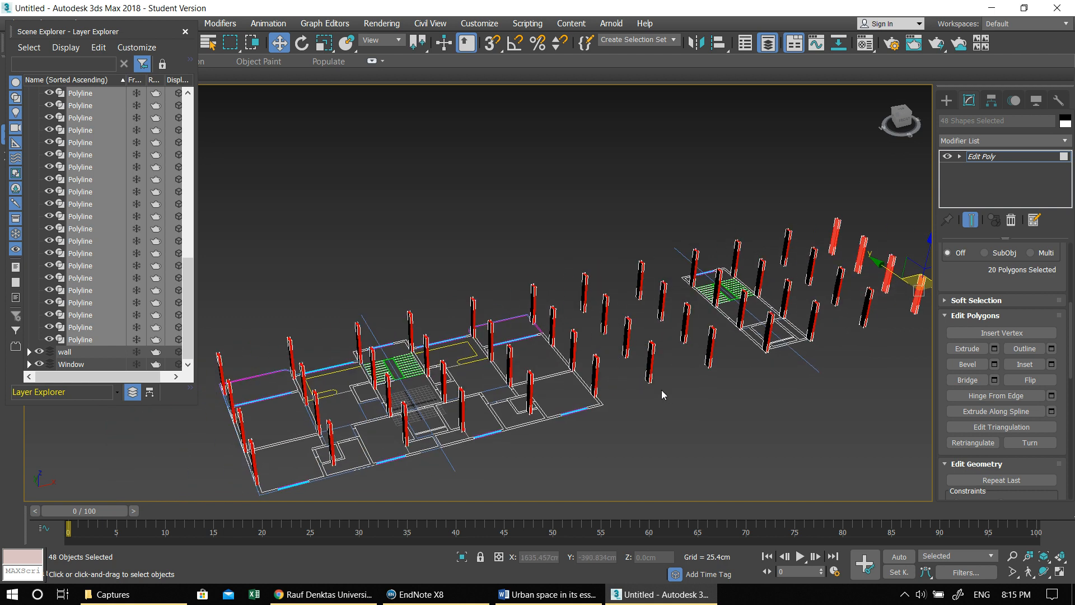
{"action": "middle_click_drag", "start_coordinate": [658, 402], "coordinate": [529, 350], "text": "alt"}
{"action": "scroll", "coordinate": [529, 350], "scroll_direction": "up", "scroll_amount": 3}
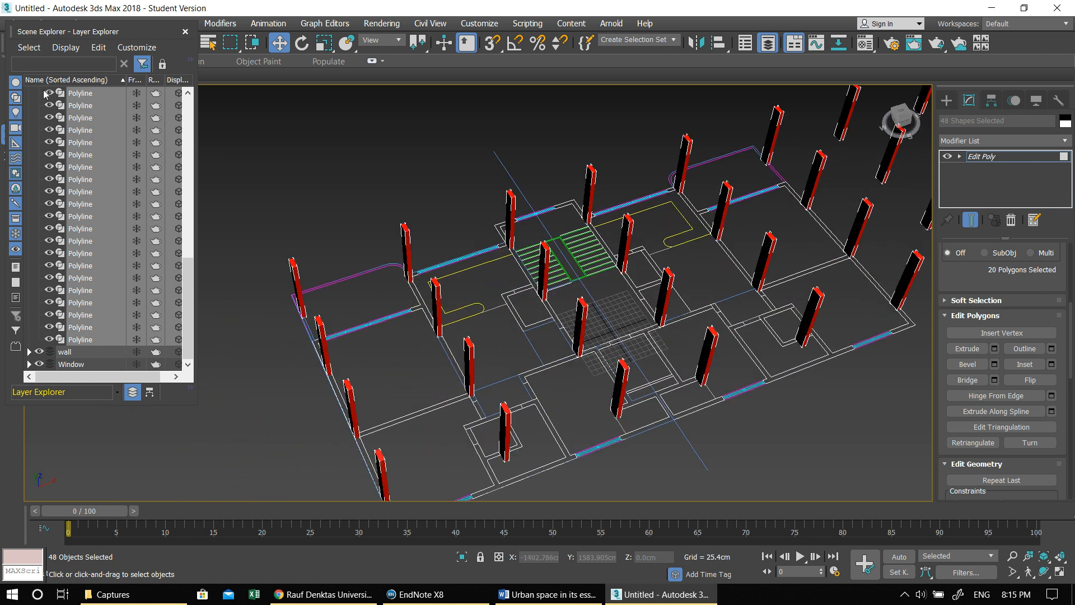
{"action": "left_click", "coordinate": [186, 32]}
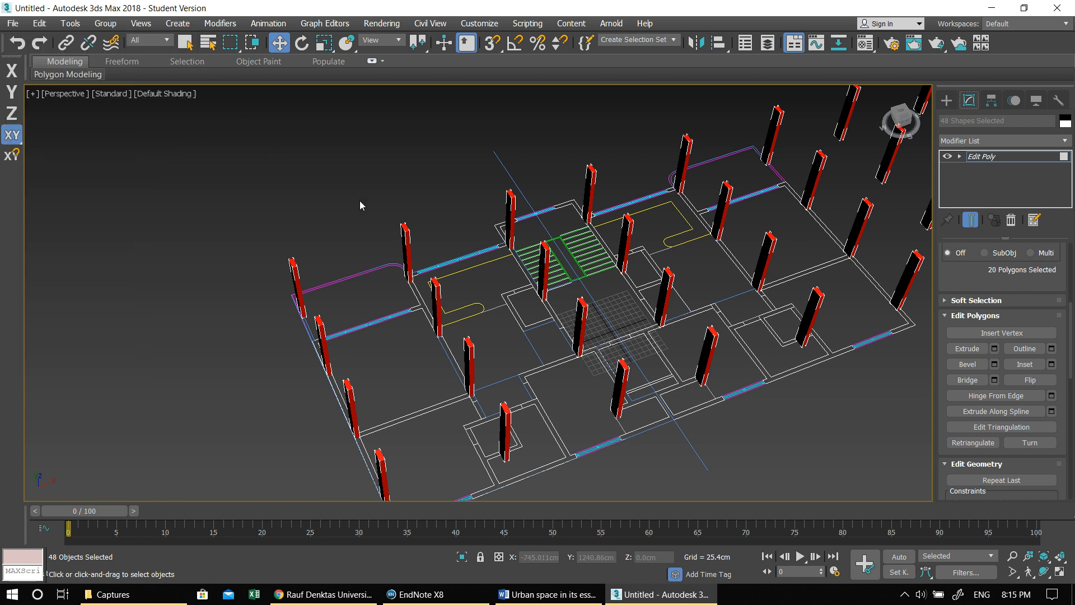
{"action": "middle_click_drag", "start_coordinate": [642, 255], "coordinate": [546, 233]}
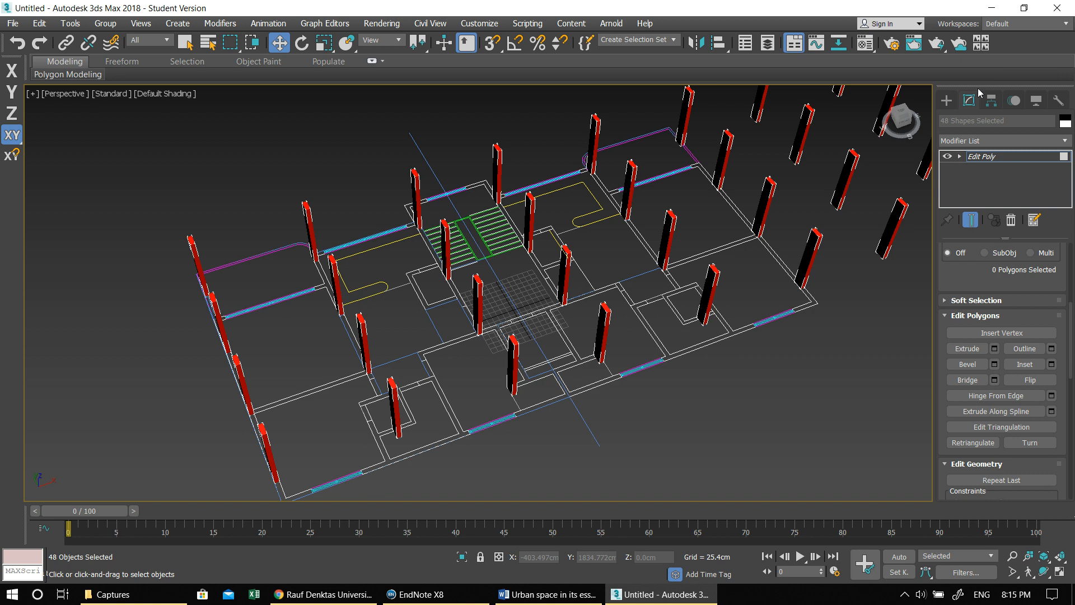
{"action": "left_click", "coordinate": [947, 100]}
{"action": "left_click", "coordinate": [880, 329]}
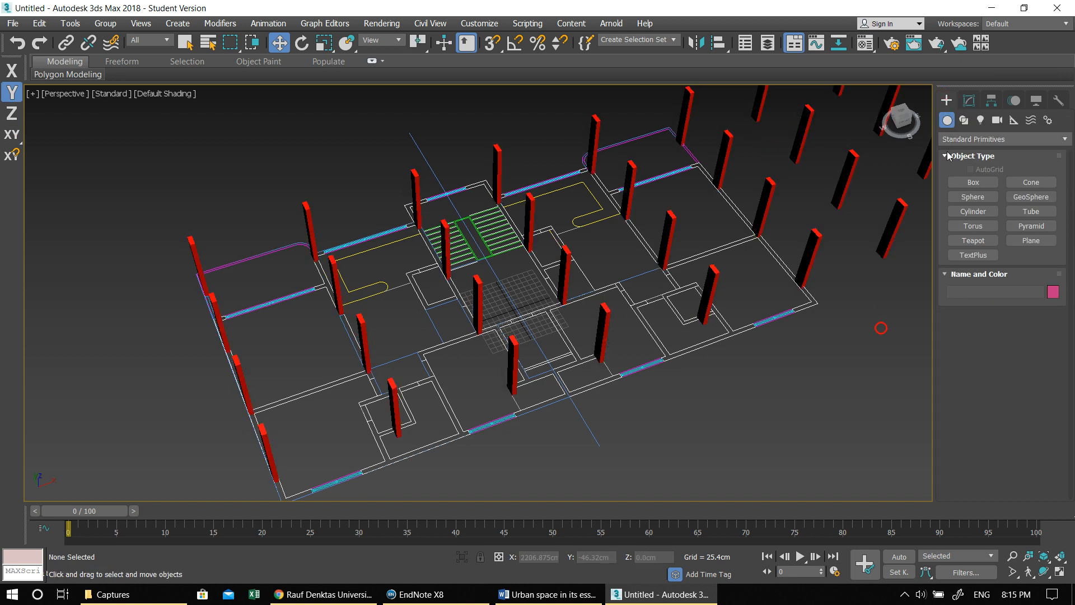
- Set up an AEC Extended Wall with width 20 cm, height 330 cm and right justification
{"action": "left_click", "coordinate": [961, 139]}
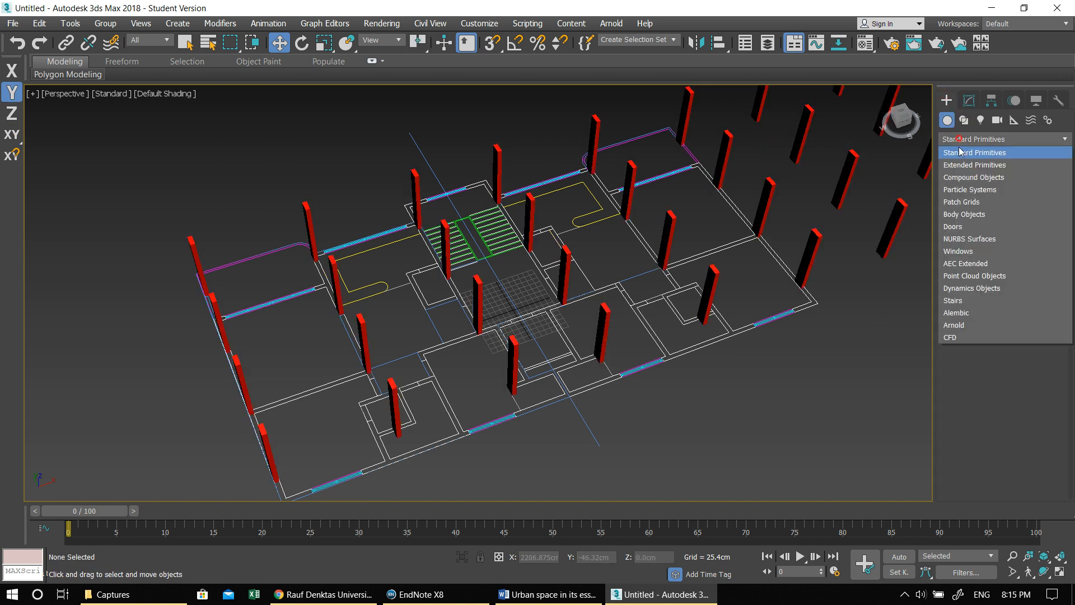
{"action": "left_click", "coordinate": [971, 264]}
{"action": "left_click", "coordinate": [972, 197]}
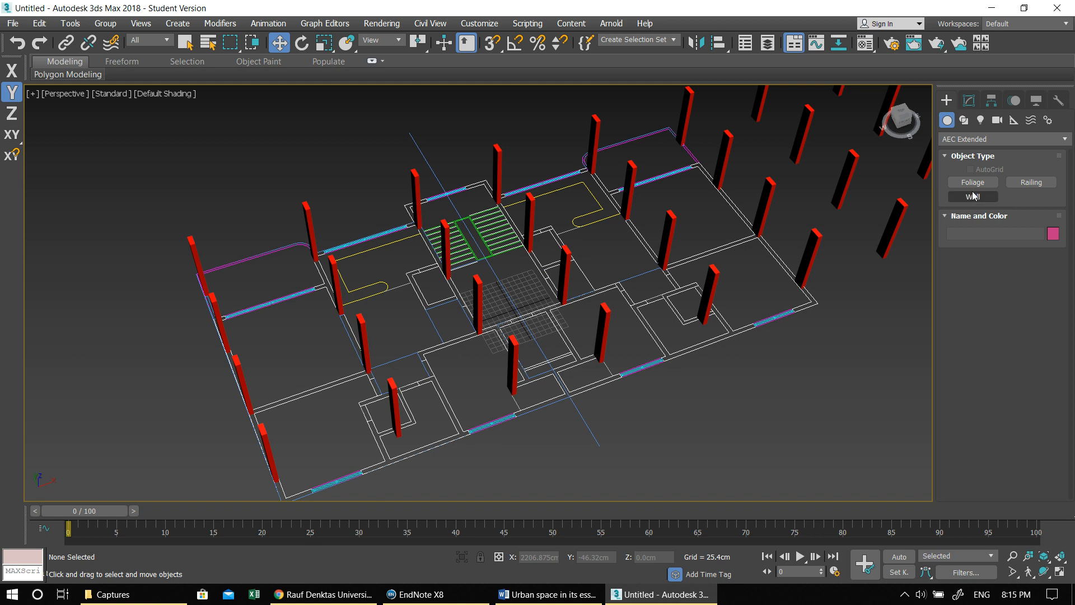
{"action": "left_click", "coordinate": [1027, 292]}
{"action": "type", "text": "20"}
{"action": "key", "text": "Tab"}
{"action": "key", "text": "Tab"}
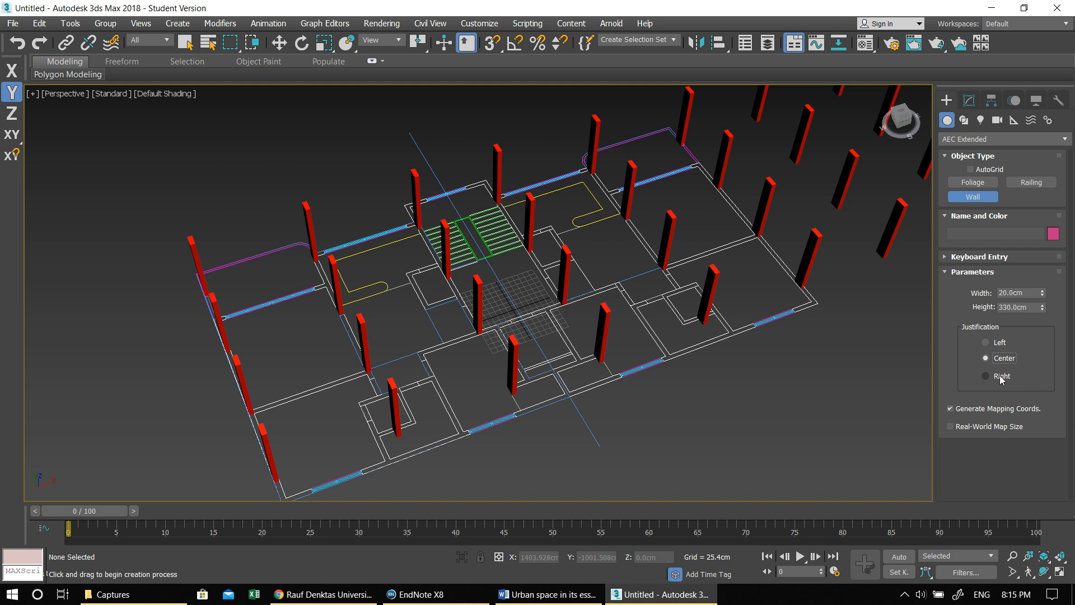
{"action": "middle_click_drag", "start_coordinate": [589, 396], "coordinate": [728, 247]}
{"action": "scroll", "coordinate": [728, 247], "scroll_direction": "up", "scroll_amount": 3}
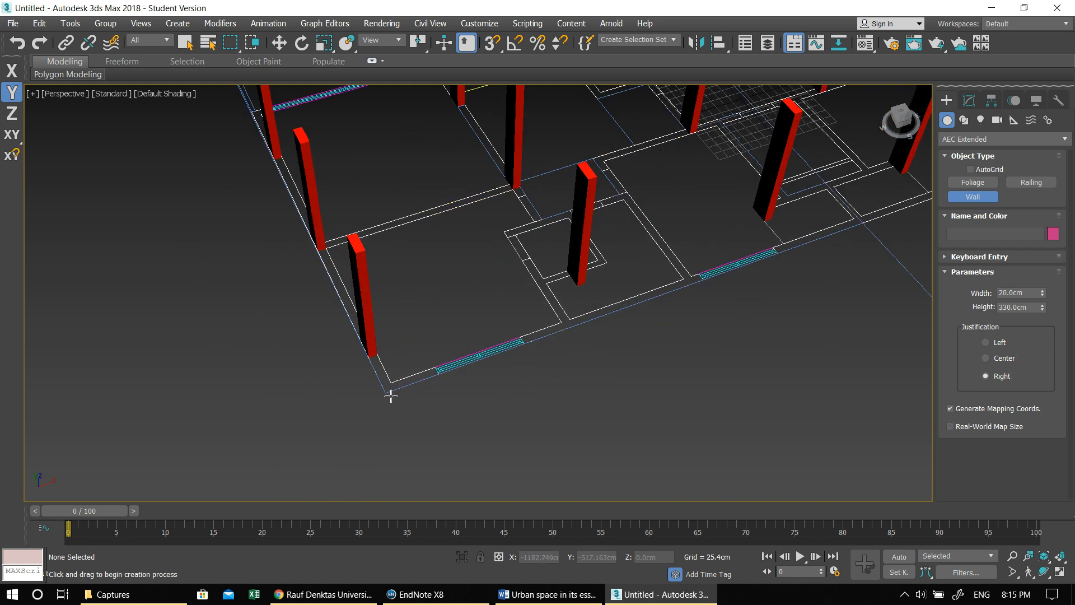
- Check that the snap settings use Vertex and turn on 3D snapping
{"action": "right_click", "coordinate": [490, 44]}
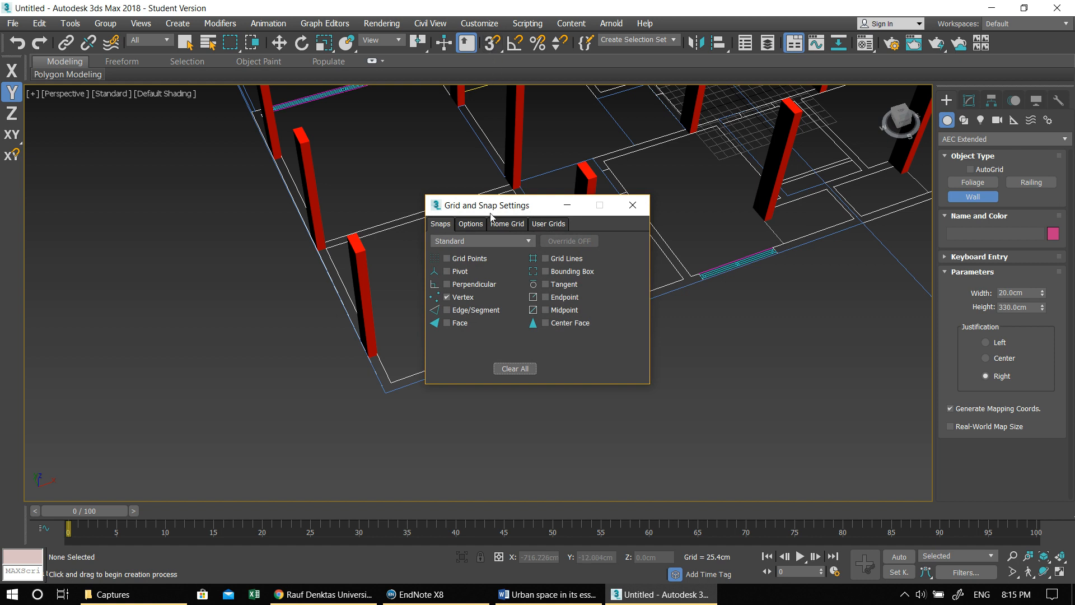
{"action": "left_click", "coordinate": [632, 205]}
{"action": "key", "text": "s"}
- Draw the exterior wall along the plan's long windowed edge, from the outer corner to the building's centre axis
{"action": "left_click", "coordinate": [392, 395]}
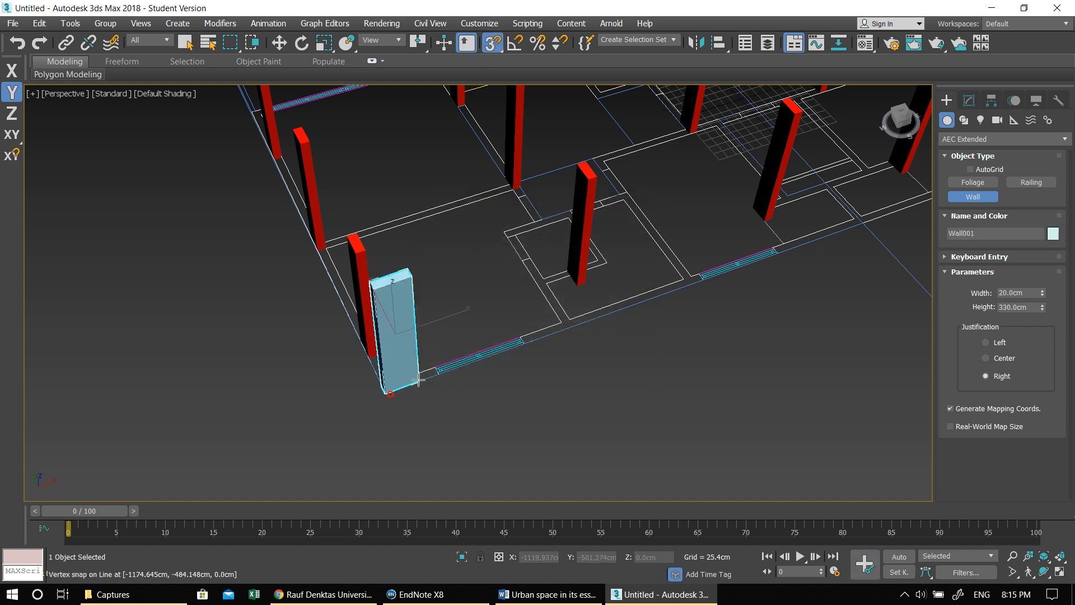
{"action": "middle_click_drag", "start_coordinate": [487, 353], "coordinate": [369, 447]}
{"action": "middle_click_drag", "start_coordinate": [531, 411], "coordinate": [498, 401], "text": "alt"}
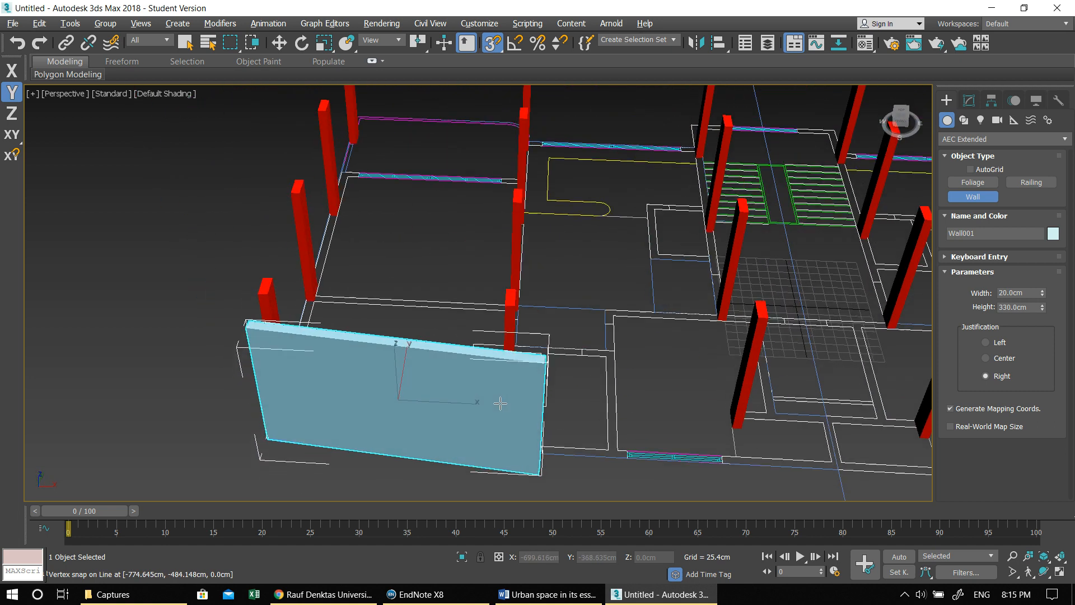
{"action": "middle_click_drag", "start_coordinate": [605, 426], "coordinate": [466, 335]}
{"action": "middle_click_drag", "start_coordinate": [610, 373], "coordinate": [492, 372]}
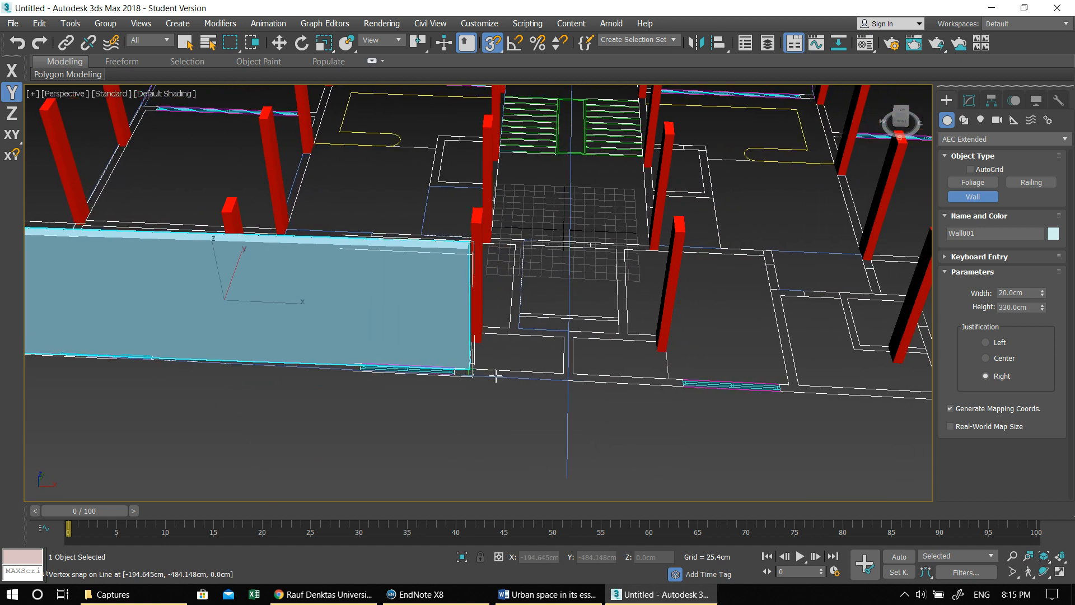
{"action": "left_click", "coordinate": [567, 379]}
{"action": "middle_click_drag", "start_coordinate": [604, 342], "coordinate": [335, 447], "text": "alt"}
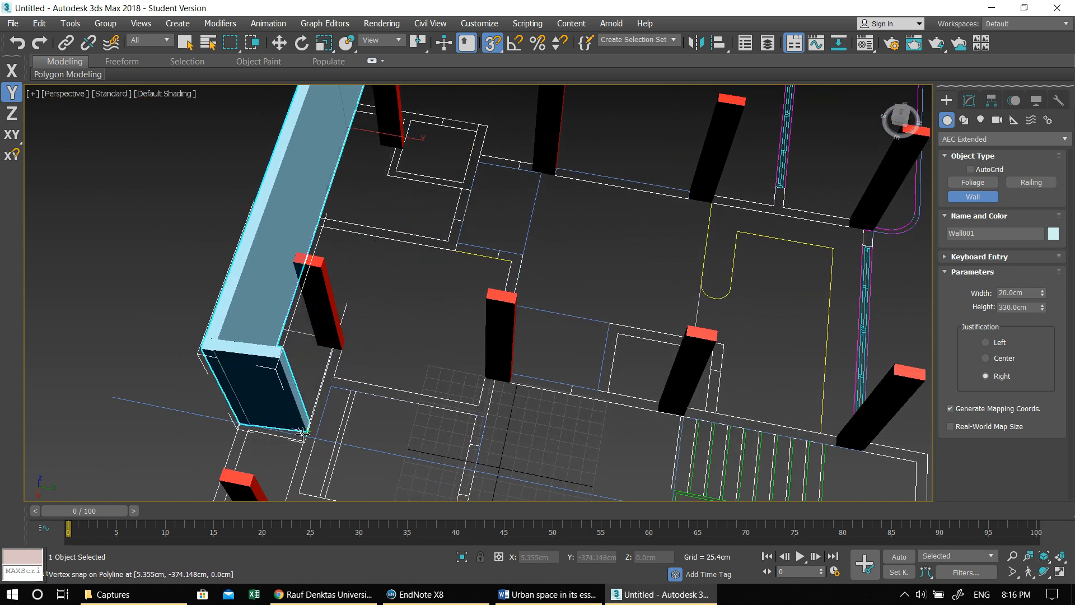
{"action": "scroll", "coordinate": [301, 433], "scroll_direction": "up", "scroll_amount": 5}
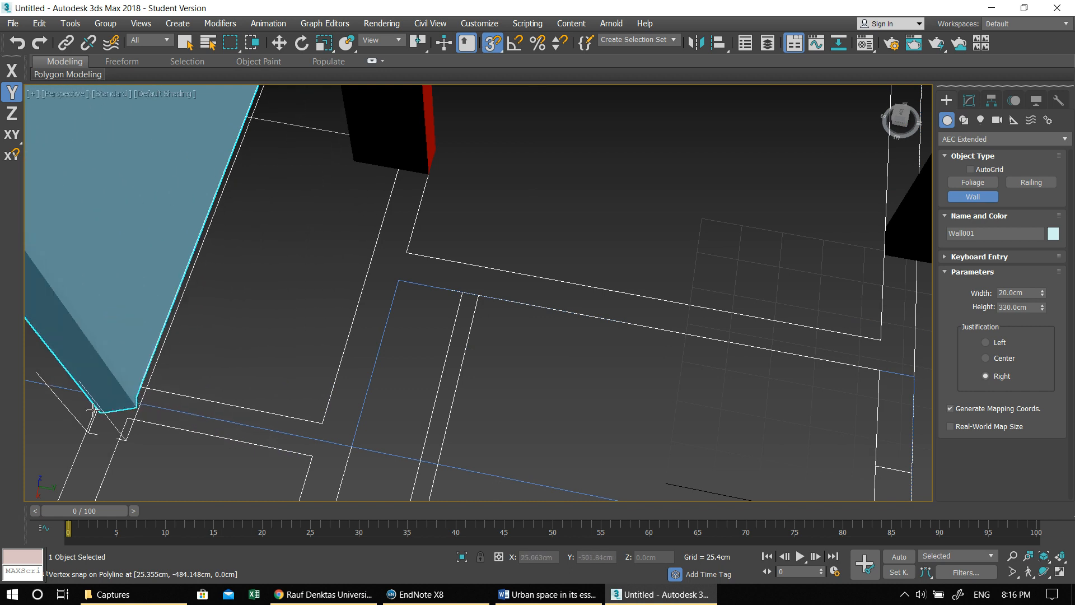
{"action": "left_click", "coordinate": [101, 396]}
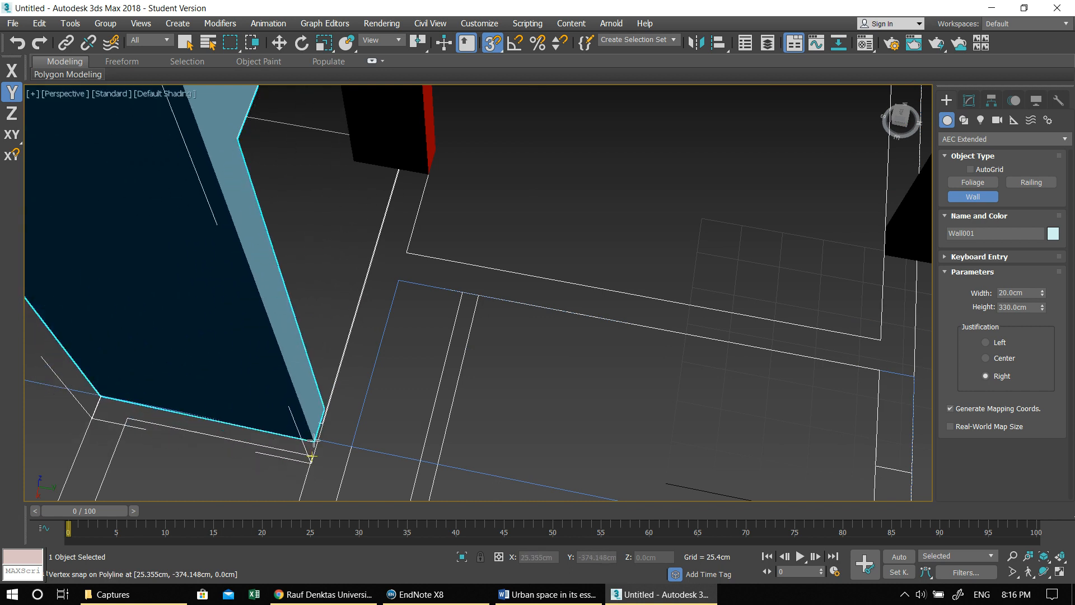
{"action": "scroll", "coordinate": [305, 434], "scroll_direction": "down", "scroll_amount": 3}
{"action": "middle_click_drag", "start_coordinate": [300, 430], "coordinate": [199, 400], "text": "alt"}
{"action": "middle_click_drag", "start_coordinate": [199, 400], "coordinate": [324, 408]}
{"action": "middle_click_drag", "start_coordinate": [286, 308], "coordinate": [477, 419]}
{"action": "middle_click_drag", "start_coordinate": [378, 297], "coordinate": [428, 338], "text": "alt"}
{"action": "left_click", "coordinate": [363, 216]}
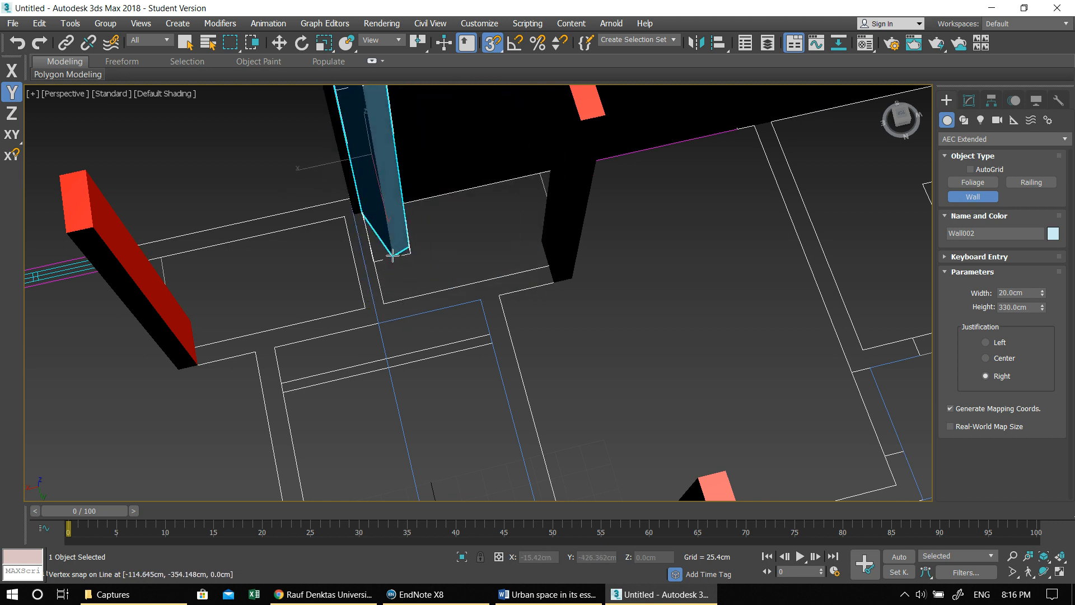
{"action": "right_click", "coordinate": [393, 253]}
- Switch to left justification and trace the interior wall from the exterior wall near the centre axis around two corners, finishing at the column
{"action": "left_click", "coordinate": [994, 347]}
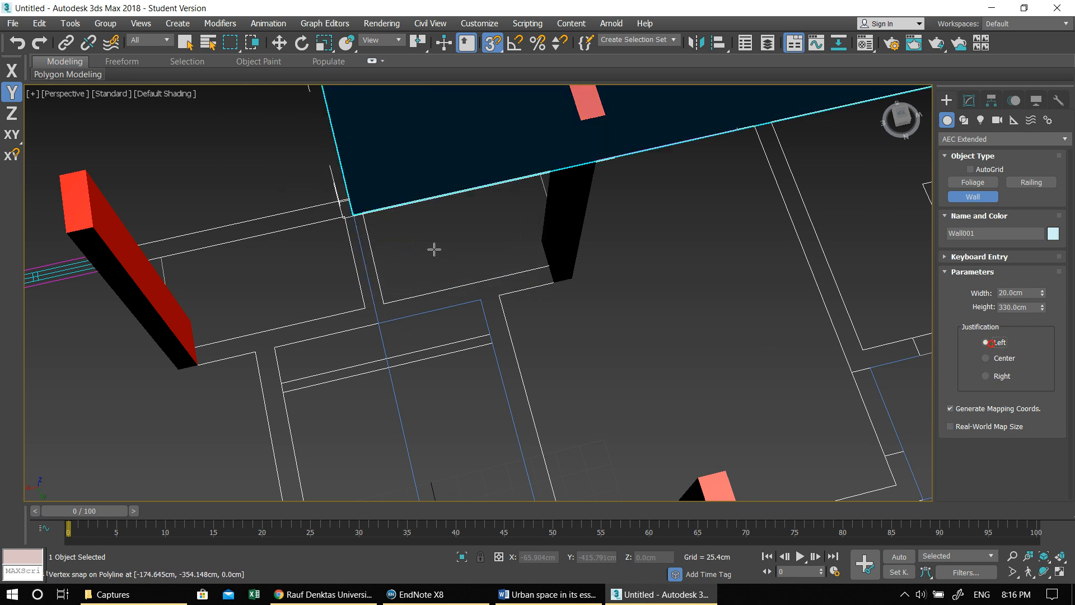
{"action": "left_click", "coordinate": [362, 215]}
{"action": "left_click", "coordinate": [388, 308]}
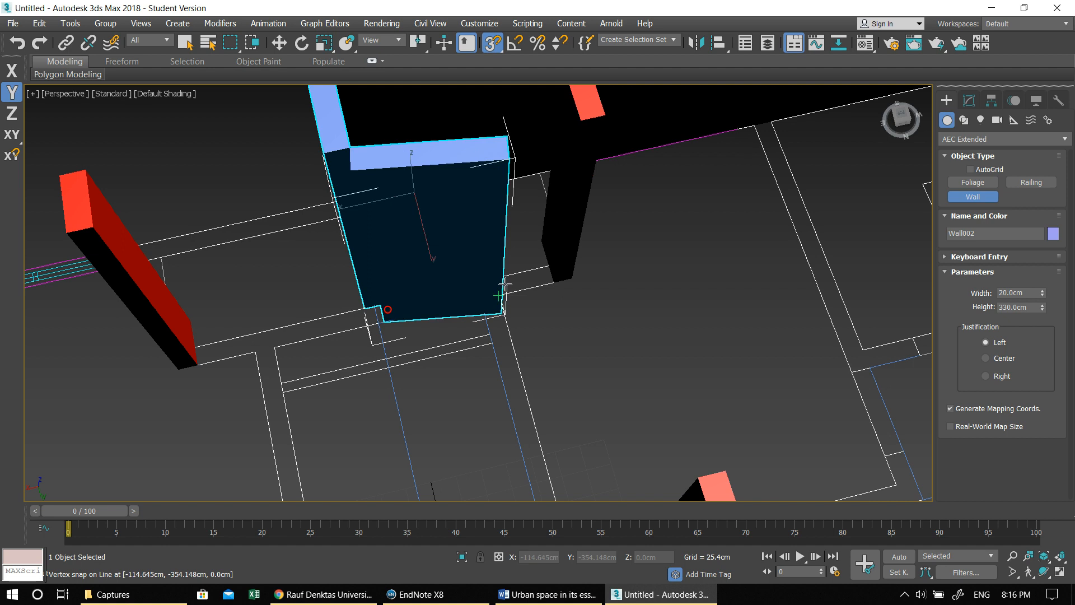
{"action": "left_click", "coordinate": [544, 267]}
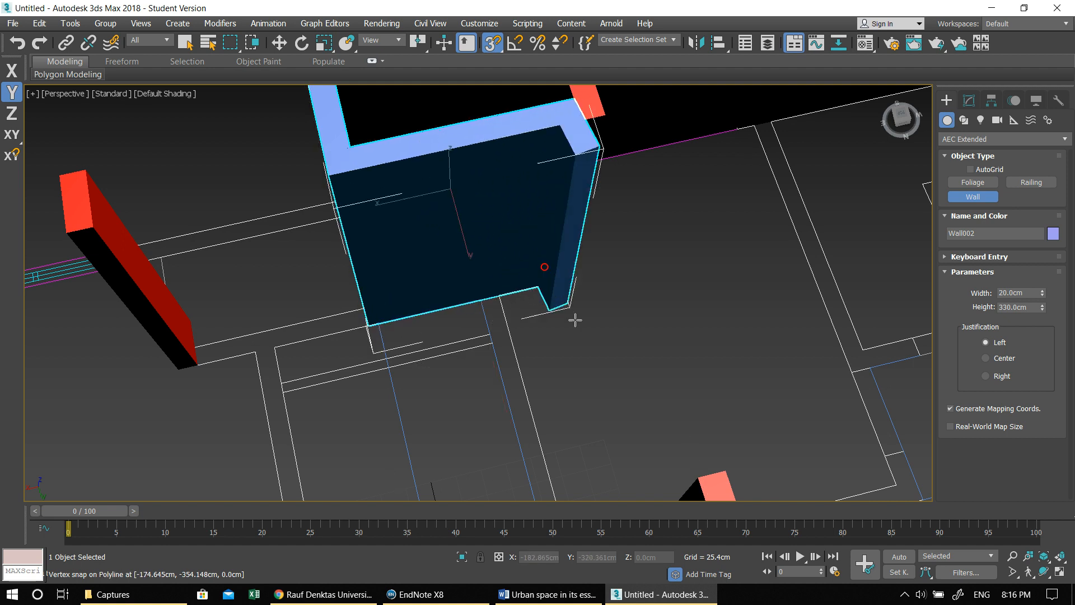
{"action": "middle_click_drag", "start_coordinate": [565, 322], "coordinate": [432, 320]}
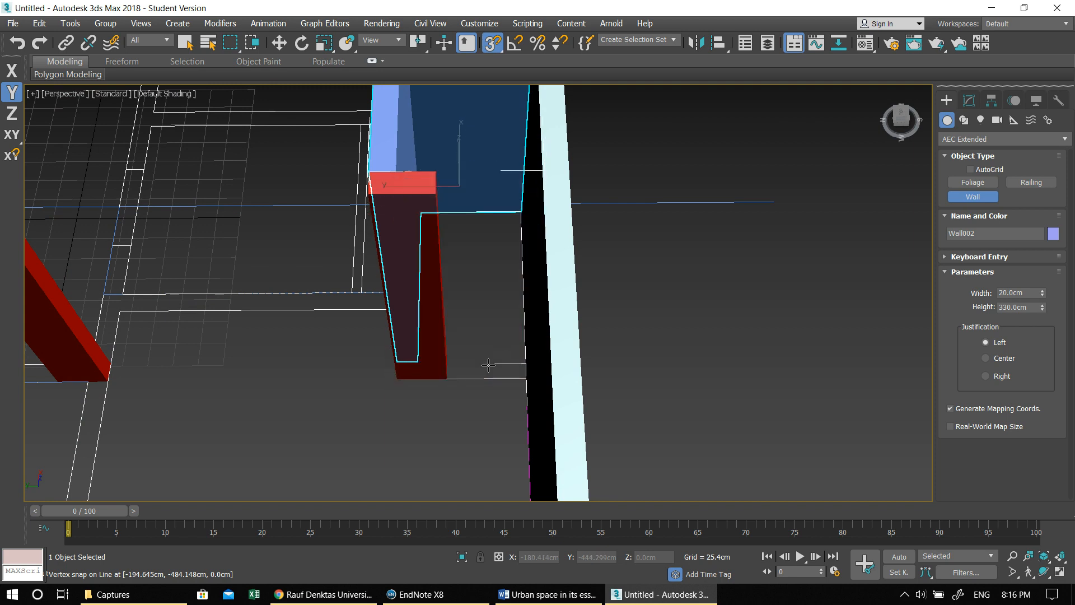
{"action": "middle_click_drag", "start_coordinate": [486, 365], "coordinate": [620, 330]}
{"action": "right_click", "coordinate": [648, 344]}
- Draw a short wall closing the gap between the exterior wall and the nearby column
{"action": "left_click", "coordinate": [648, 344]}
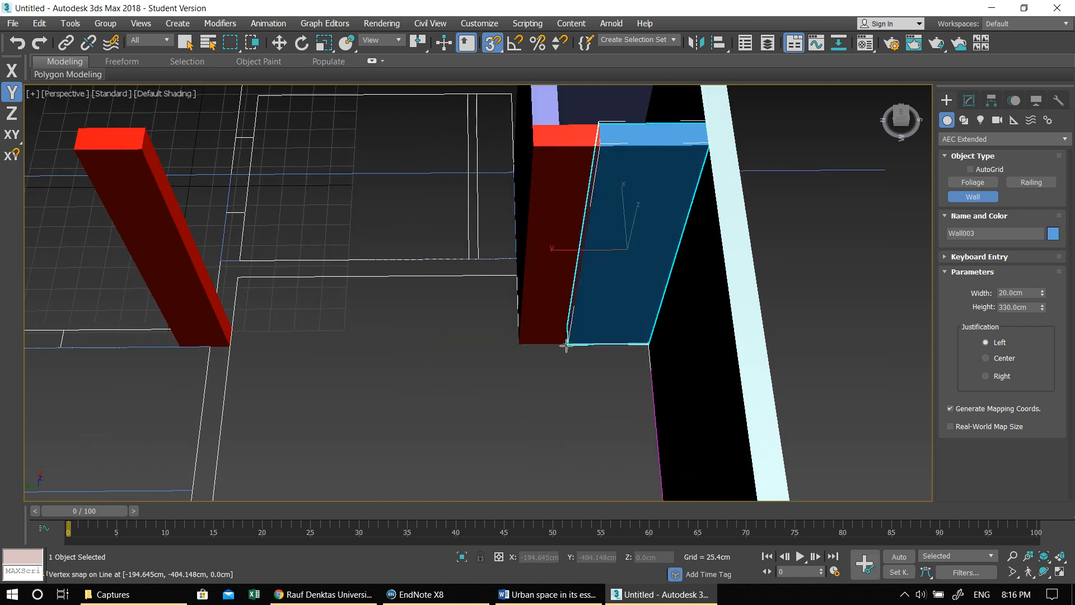
{"action": "scroll", "coordinate": [582, 354], "scroll_direction": "down", "scroll_amount": 1}
{"action": "scroll", "coordinate": [569, 365], "scroll_direction": "down", "scroll_amount": 1}
{"action": "middle_click_drag", "start_coordinate": [569, 365], "coordinate": [631, 310], "text": "alt"}
- Draw the interior wall from the column past the next column, around the room's corners and back to the exterior wall
{"action": "left_click", "coordinate": [630, 307]}
{"action": "middle_click_drag", "start_coordinate": [500, 345], "coordinate": [647, 345]}
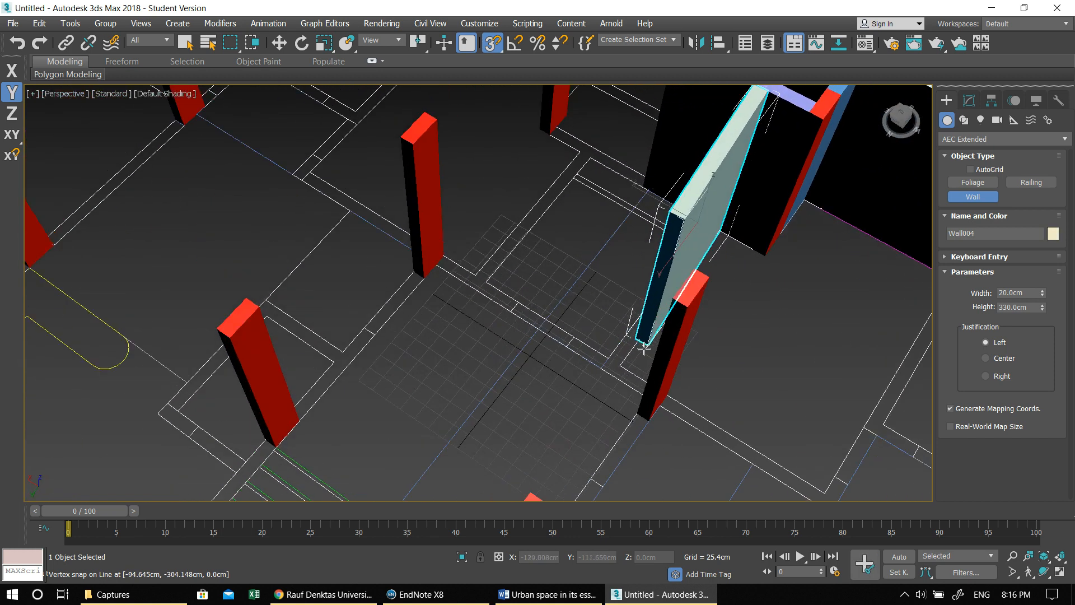
{"action": "left_click", "coordinate": [620, 366]}
{"action": "middle_click_drag", "start_coordinate": [682, 416], "coordinate": [585, 281]}
{"action": "middle_click_drag", "start_coordinate": [647, 337], "coordinate": [533, 319]}
{"action": "left_click", "coordinate": [620, 333]}
{"action": "middle_click_drag", "start_coordinate": [638, 329], "coordinate": [582, 348], "text": "alt"}
{"action": "left_click", "coordinate": [799, 295]}
{"action": "middle_click_drag", "start_coordinate": [746, 316], "coordinate": [697, 258]}
{"action": "right_click", "coordinate": [698, 257]}
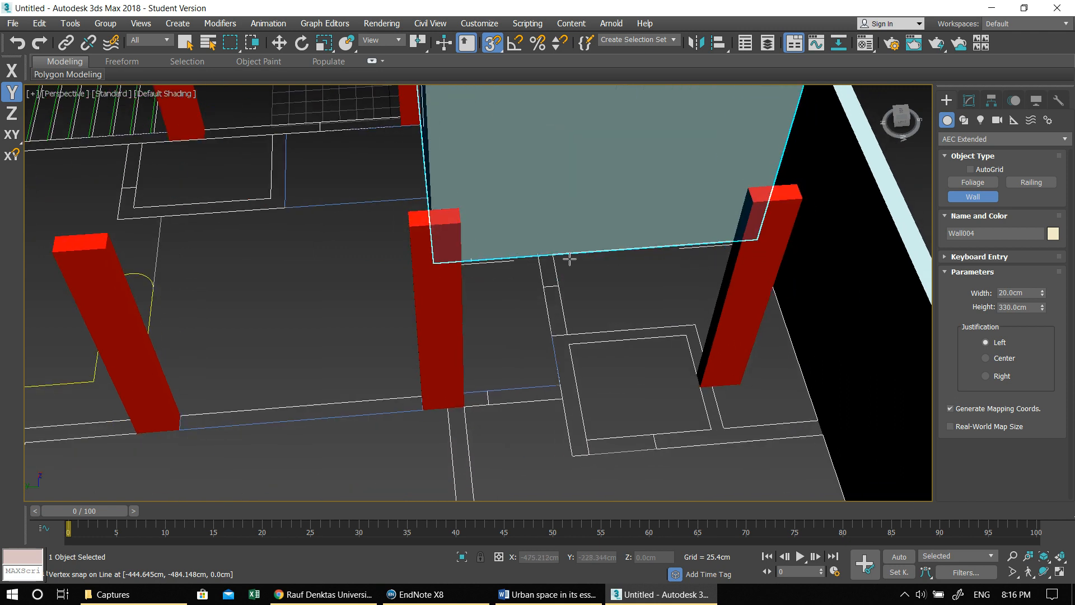
- Draw an L-shaped wall from the last interior wall around the adjoining room's corner to the exterior wall
{"action": "left_click", "coordinate": [541, 254]}
{"action": "right_click", "coordinate": [555, 288]}
{"action": "left_click", "coordinate": [553, 257]}
{"action": "middle_click_drag", "start_coordinate": [573, 372], "coordinate": [484, 269]}
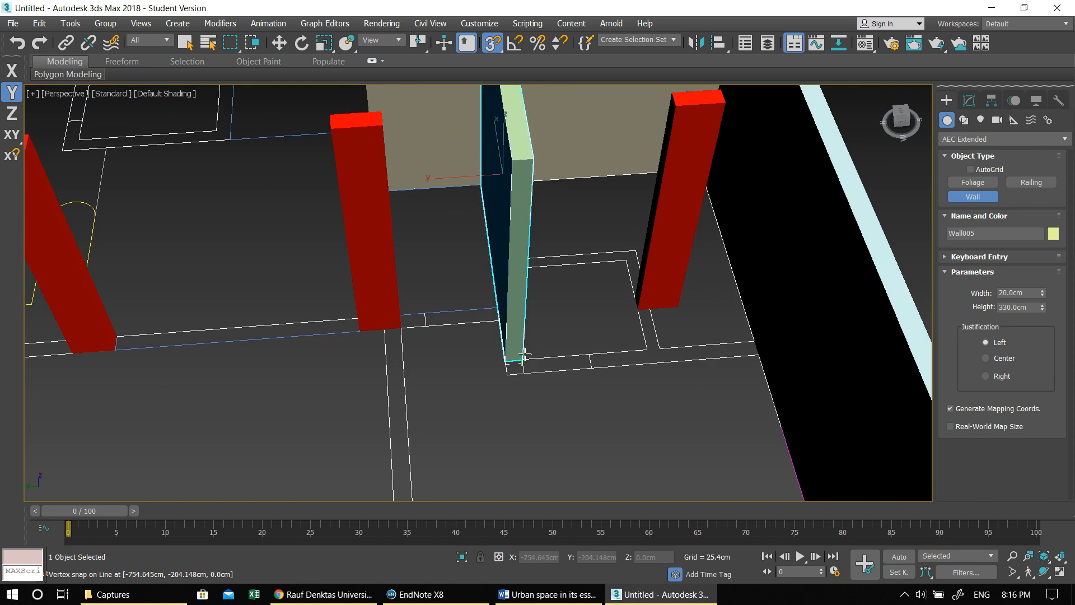
{"action": "middle_click_drag", "start_coordinate": [509, 357], "coordinate": [493, 355], "text": "alt"}
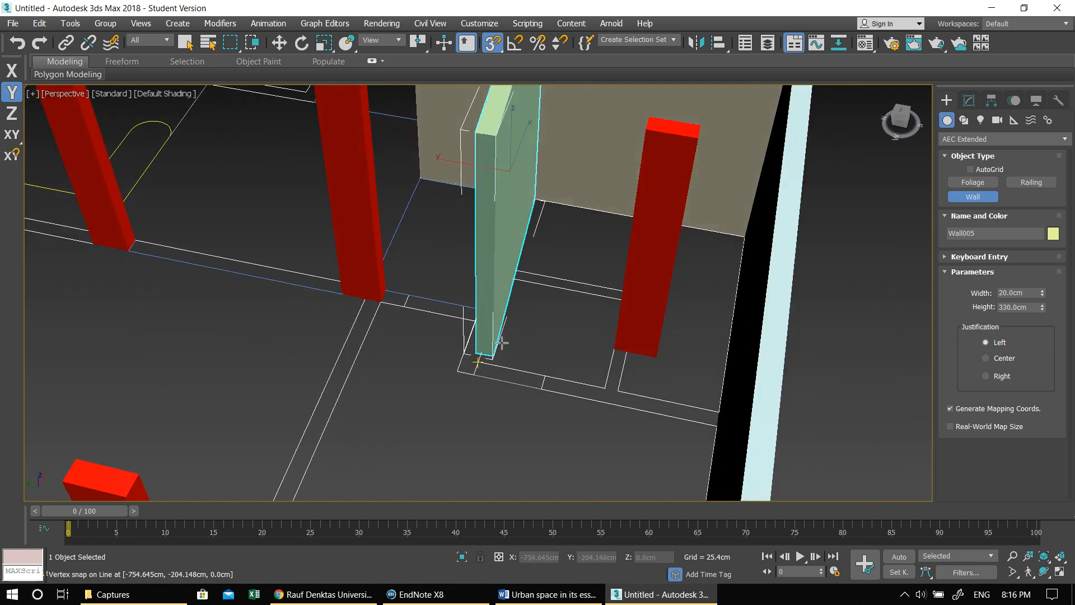
{"action": "left_click", "coordinate": [475, 359]}
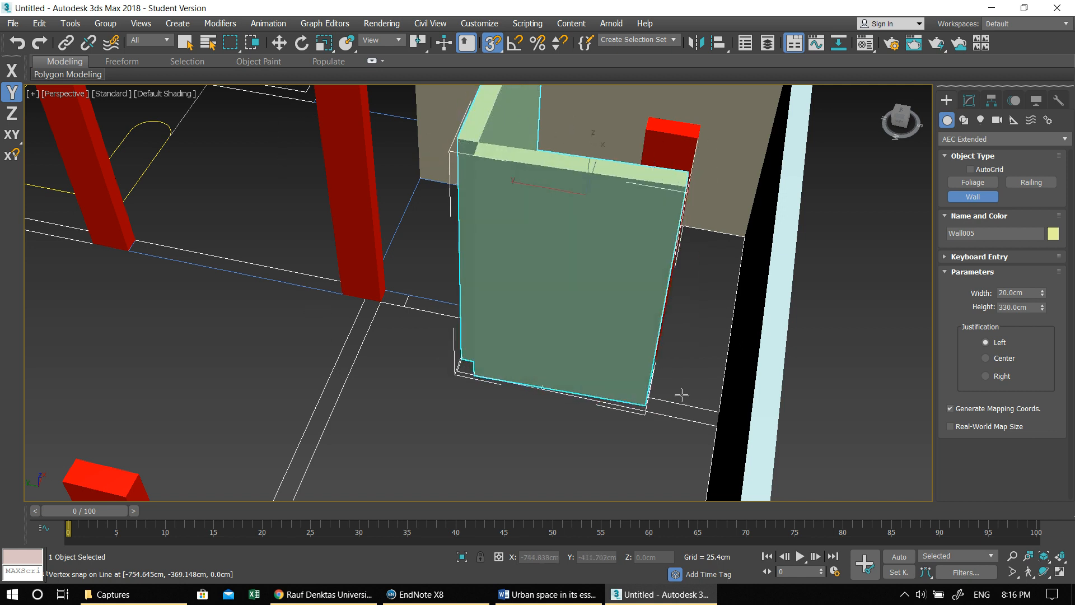
{"action": "middle_click_drag", "start_coordinate": [725, 408], "coordinate": [572, 351], "text": "alt"}
- Draw the L-shaped partition inside the newly enclosed room, passing by the column
{"action": "scroll", "coordinate": [572, 351], "scroll_direction": "up", "scroll_amount": 3}
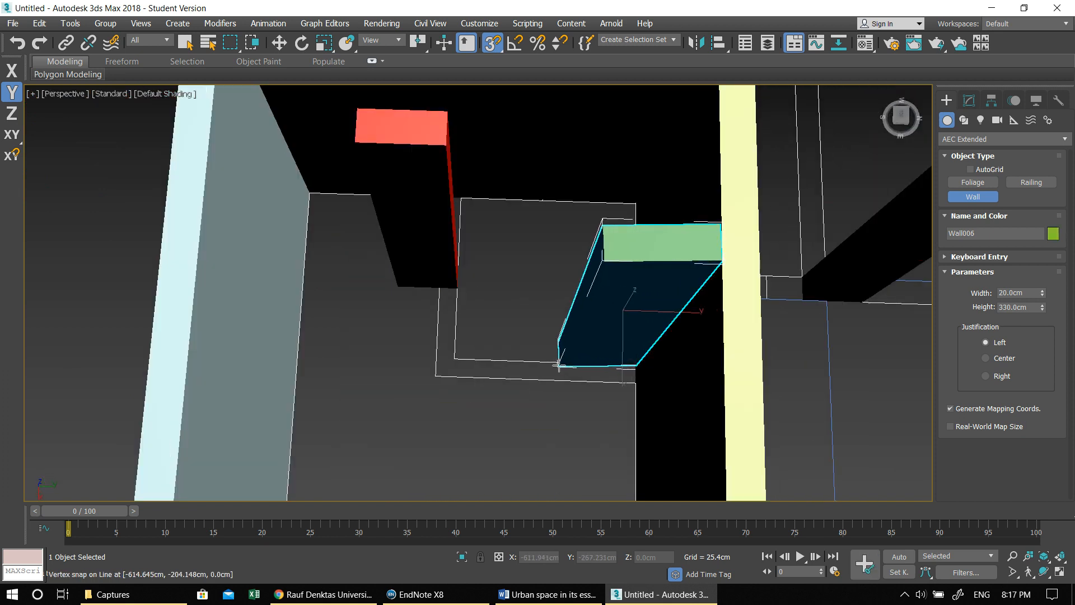
{"action": "left_click", "coordinate": [634, 383]}
{"action": "left_click", "coordinate": [436, 375]}
{"action": "mouse_move", "coordinate": [419, 345]}
{"action": "middle_mouse_down"}
{"action": "mouse_move", "coordinate": [441, 363]}
{"action": "mouse_move", "coordinate": [370, 339]}
{"action": "middle_mouse_up"}
{"action": "scroll", "coordinate": [535, 369], "scroll_direction": "down", "scroll_amount": 6}
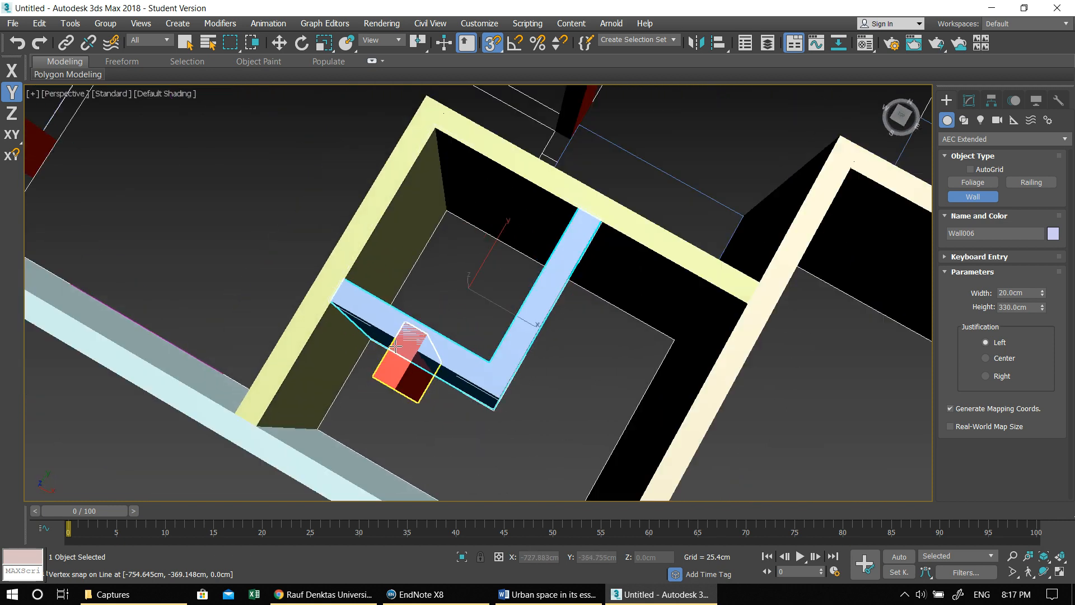
- Draw the wall enclosing the end room, from the L-shaped room past the column, around the corner and back to the exterior wall
{"action": "middle_click_drag", "start_coordinate": [564, 350], "coordinate": [658, 327], "text": "alt"}
{"action": "middle_click_drag", "start_coordinate": [657, 327], "coordinate": [698, 312]}
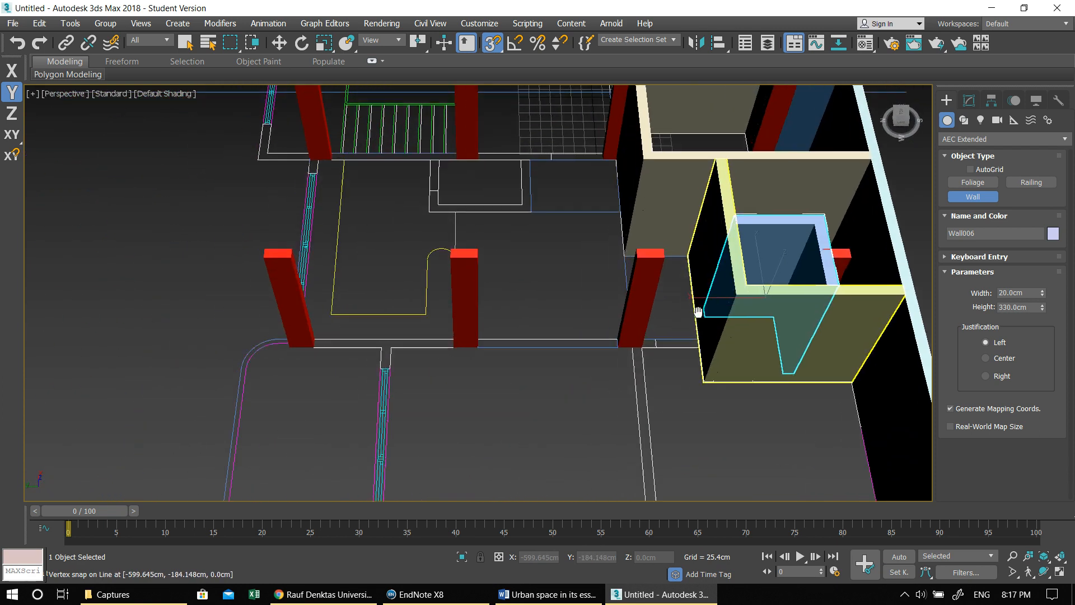
{"action": "scroll", "coordinate": [698, 312], "scroll_direction": "up", "scroll_amount": 3}
{"action": "left_click", "coordinate": [703, 351]}
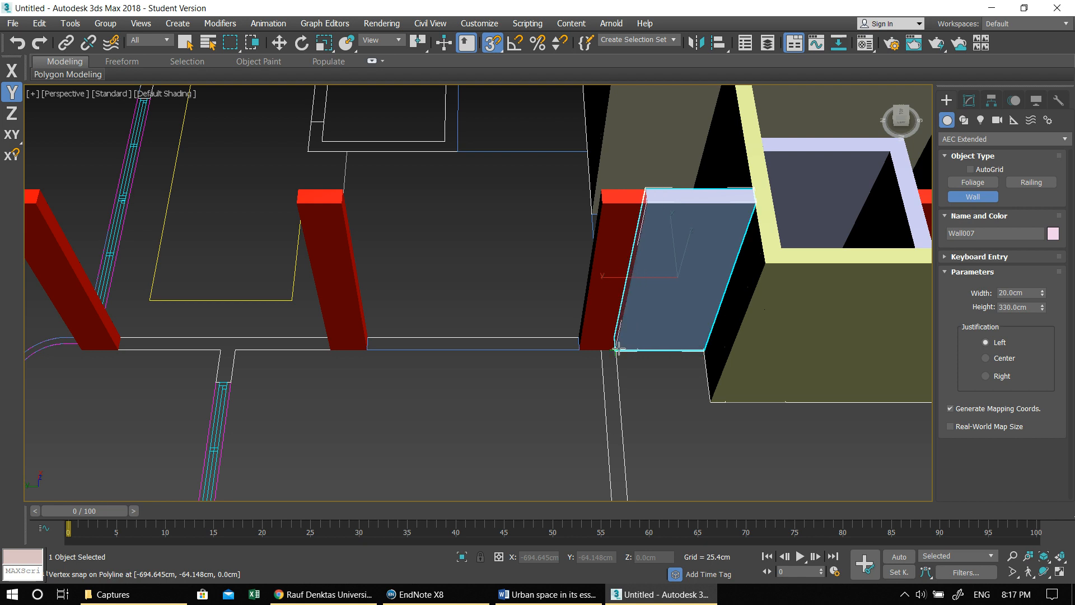
{"action": "middle_click_drag", "start_coordinate": [611, 390], "coordinate": [570, 320]}
{"action": "left_click", "coordinate": [504, 251]}
{"action": "right_click", "coordinate": [529, 260]}
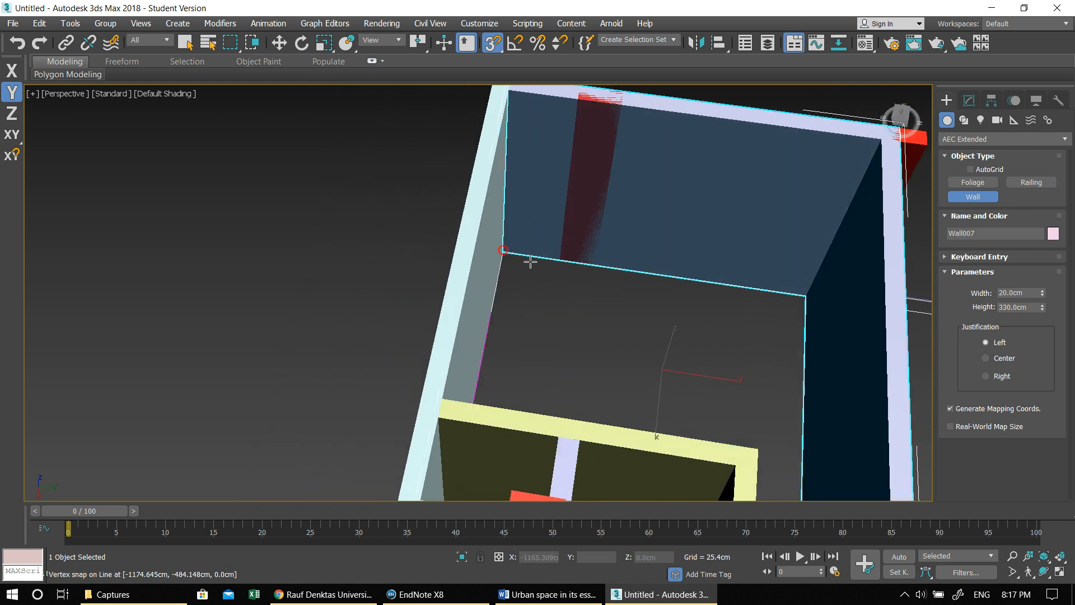
- Draw the wall from the end room's exterior corner along the outer edge, around the next corner and back to the column
{"action": "scroll", "coordinate": [525, 279], "scroll_direction": "down", "scroll_amount": 3}
{"action": "middle_click_drag", "start_coordinate": [526, 278], "coordinate": [671, 224], "text": "alt"}
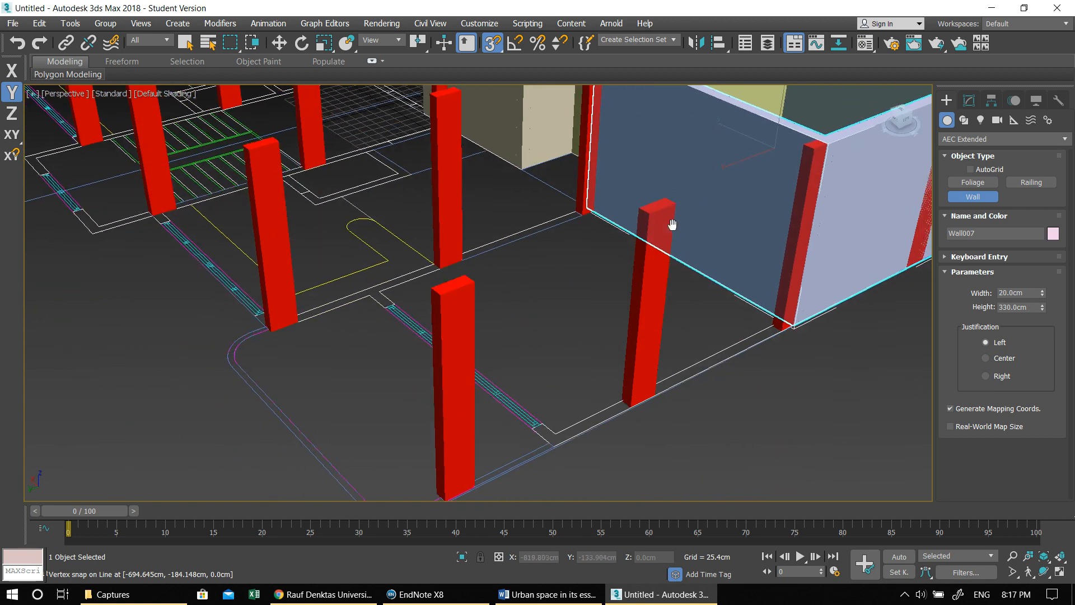
{"action": "left_click", "coordinate": [791, 325]}
{"action": "scroll", "coordinate": [636, 408], "scroll_direction": "up", "scroll_amount": 2}
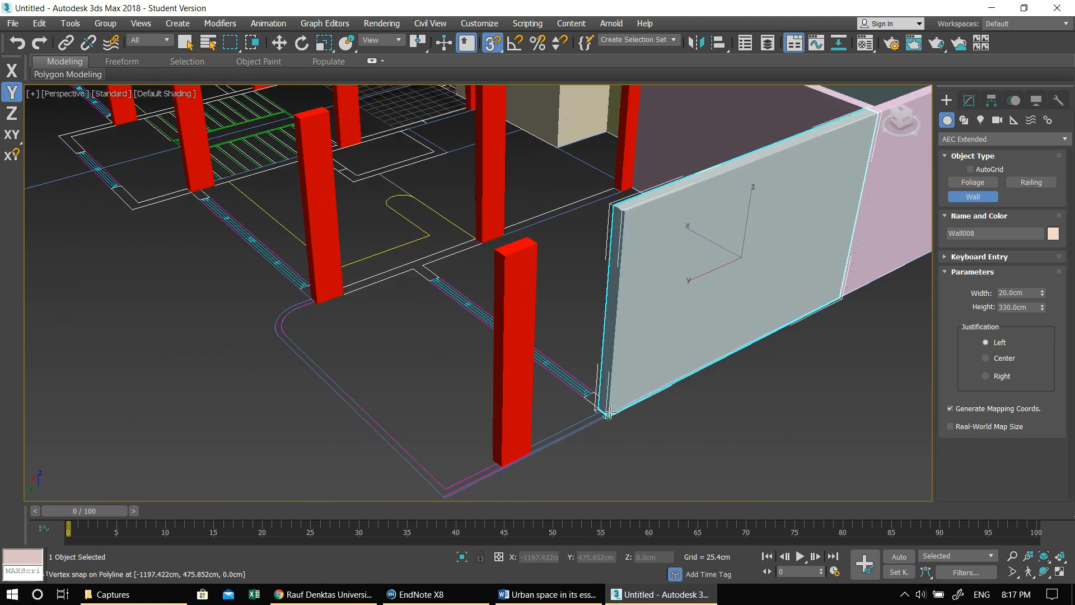
{"action": "scroll", "coordinate": [607, 407], "scroll_direction": "up", "scroll_amount": 4}
{"action": "left_click", "coordinate": [603, 413]}
{"action": "scroll", "coordinate": [601, 416], "scroll_direction": "down", "scroll_amount": 4}
{"action": "middle_click_drag", "start_coordinate": [508, 379], "coordinate": [695, 335], "text": "alt"}
{"action": "middle_click_drag", "start_coordinate": [549, 394], "coordinate": [619, 277], "text": "alt"}
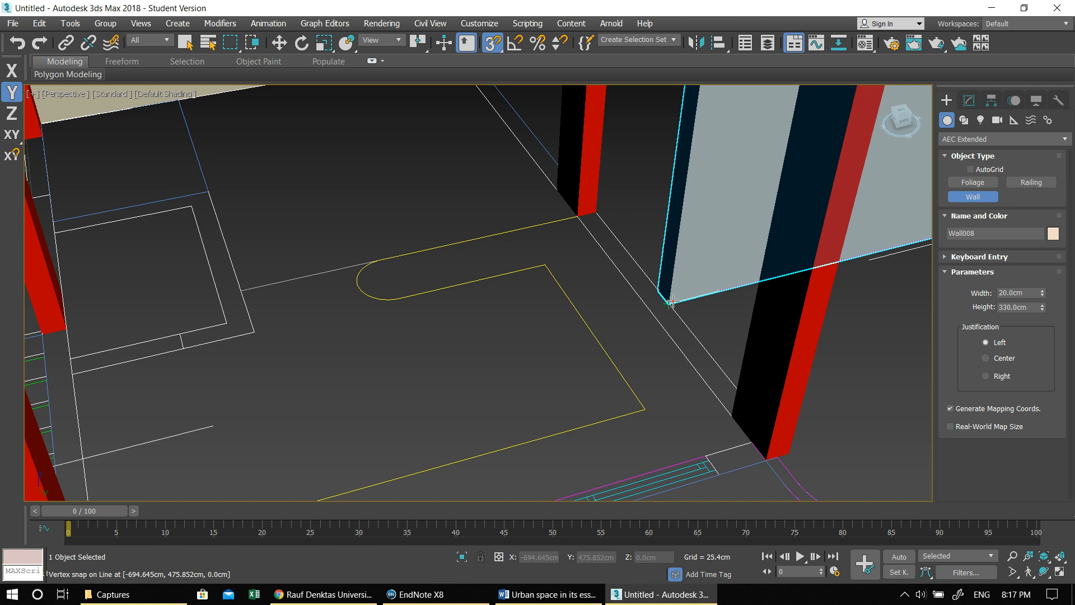
{"action": "scroll", "coordinate": [669, 305], "scroll_direction": "down", "scroll_amount": 5}
{"action": "scroll", "coordinate": [661, 342], "scroll_direction": "up", "scroll_amount": 3}
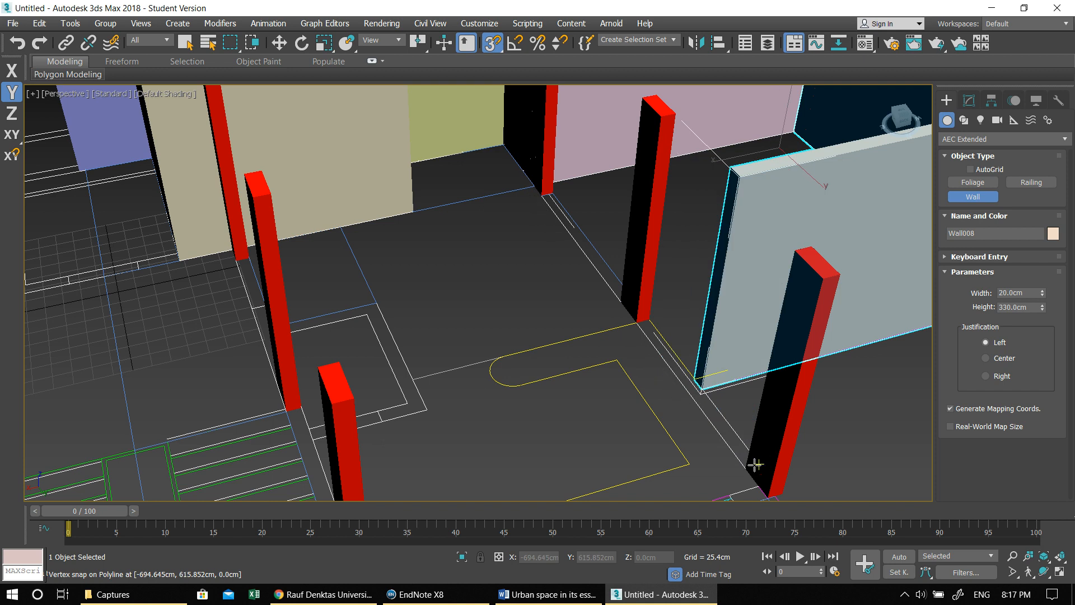
{"action": "right_click", "coordinate": [748, 467]}
- Draw the straight wall linking that column to the next column inward
{"action": "left_click", "coordinate": [747, 467]}
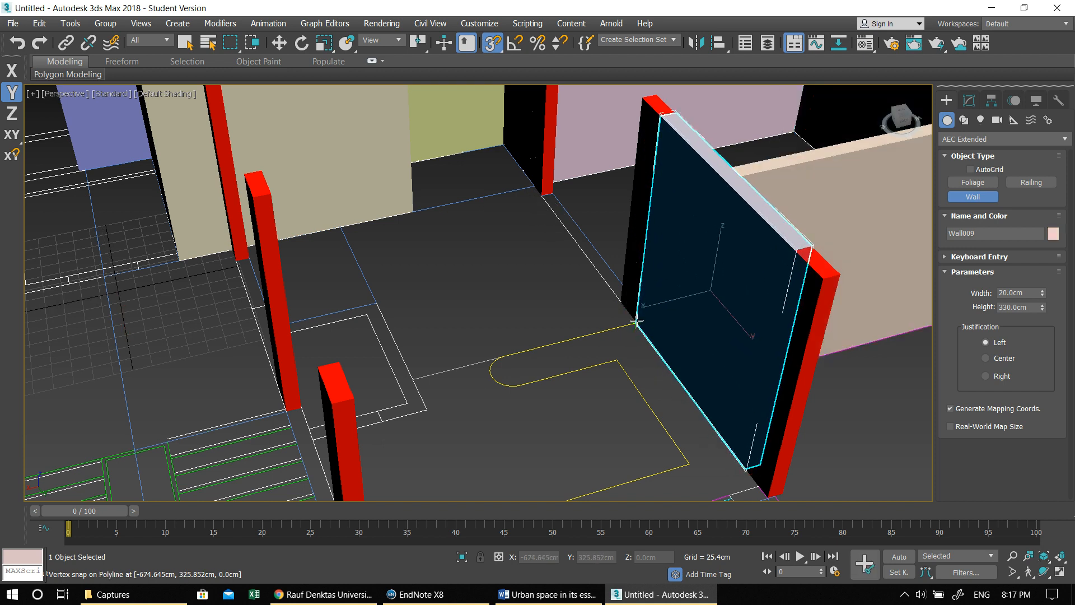
{"action": "scroll", "coordinate": [639, 334], "scroll_direction": "down", "scroll_amount": 4}
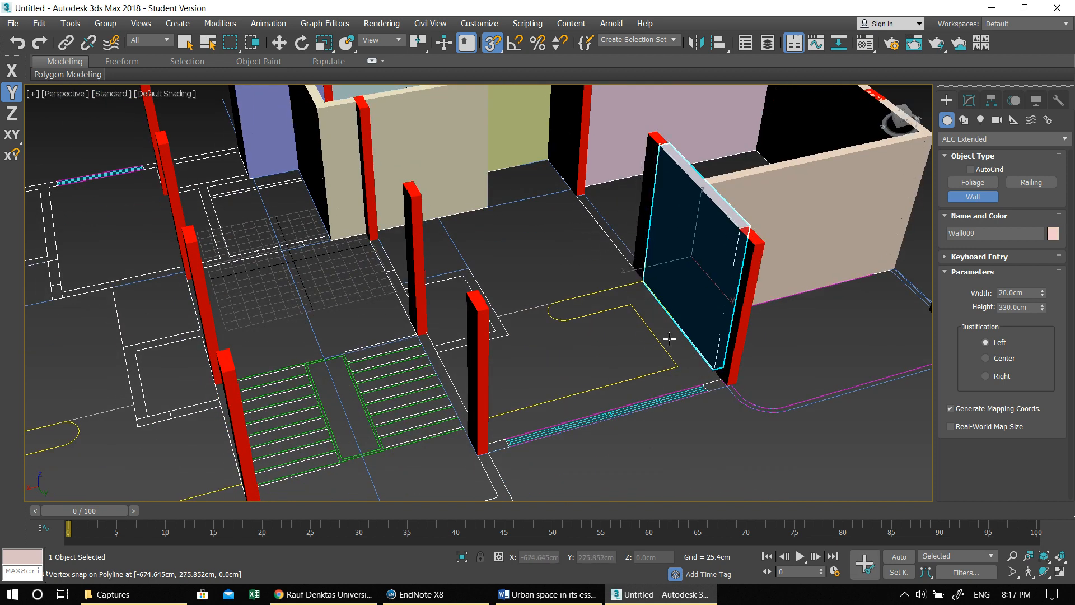
{"action": "right_click", "coordinate": [727, 389]}
- Draw the exterior wall from the column across the window to the next column, stepping outward beside the staircase to the plan's centre line
{"action": "left_click", "coordinate": [727, 389]}
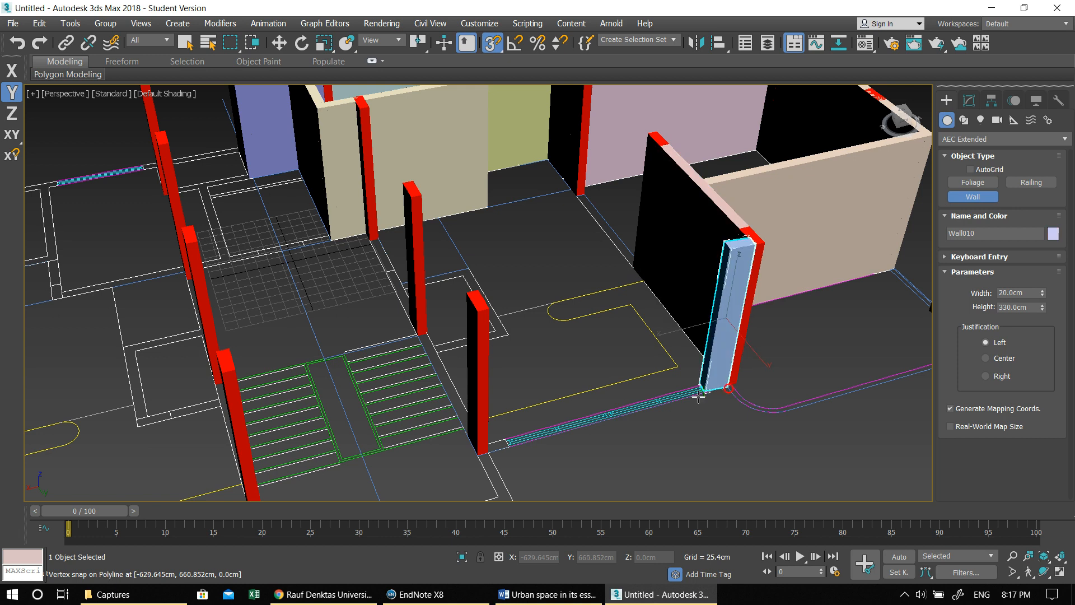
{"action": "left_click", "coordinate": [491, 450]}
{"action": "middle_click_drag", "start_coordinate": [491, 451], "coordinate": [528, 370]}
{"action": "left_click", "coordinate": [553, 415]}
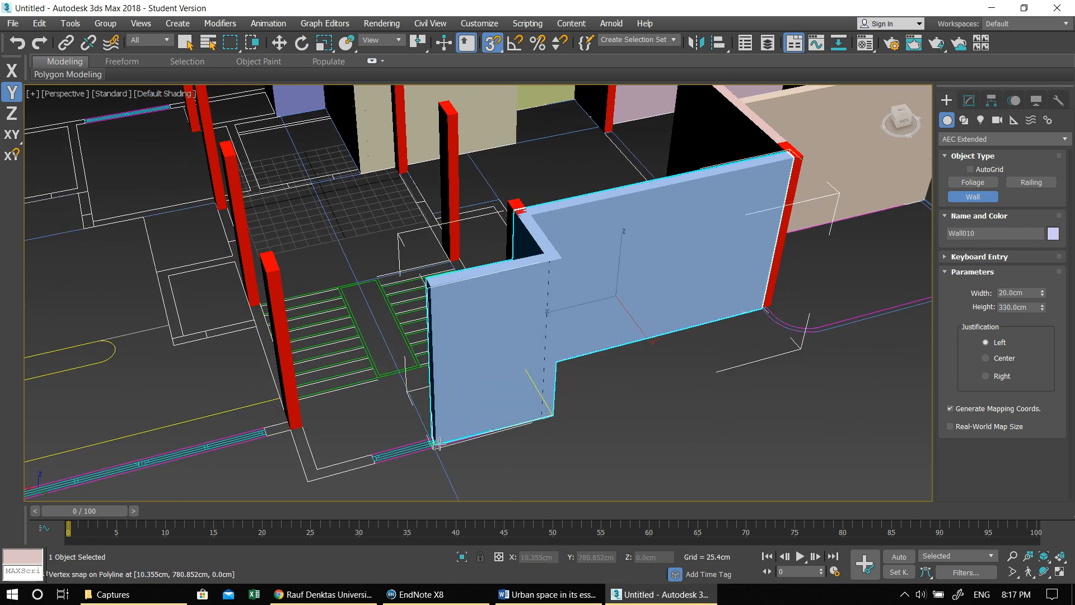
{"action": "scroll", "coordinate": [434, 443], "scroll_direction": "up", "scroll_amount": 5}
{"action": "left_click", "coordinate": [438, 444]}
{"action": "scroll", "coordinate": [436, 448], "scroll_direction": "down", "scroll_amount": 5}
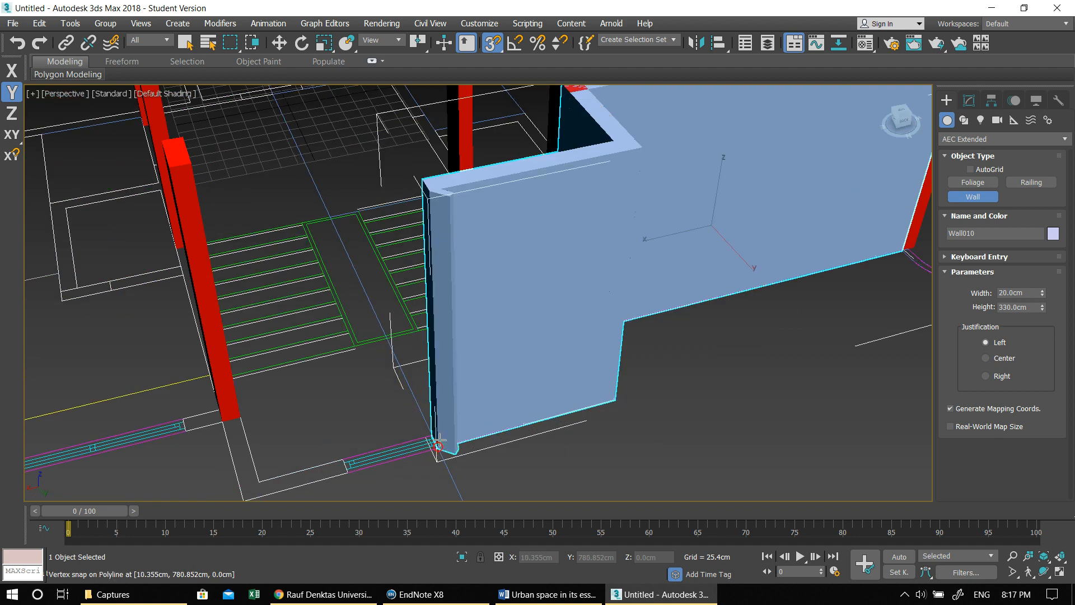
{"action": "scroll", "coordinate": [531, 399], "scroll_direction": "up", "scroll_amount": 6}
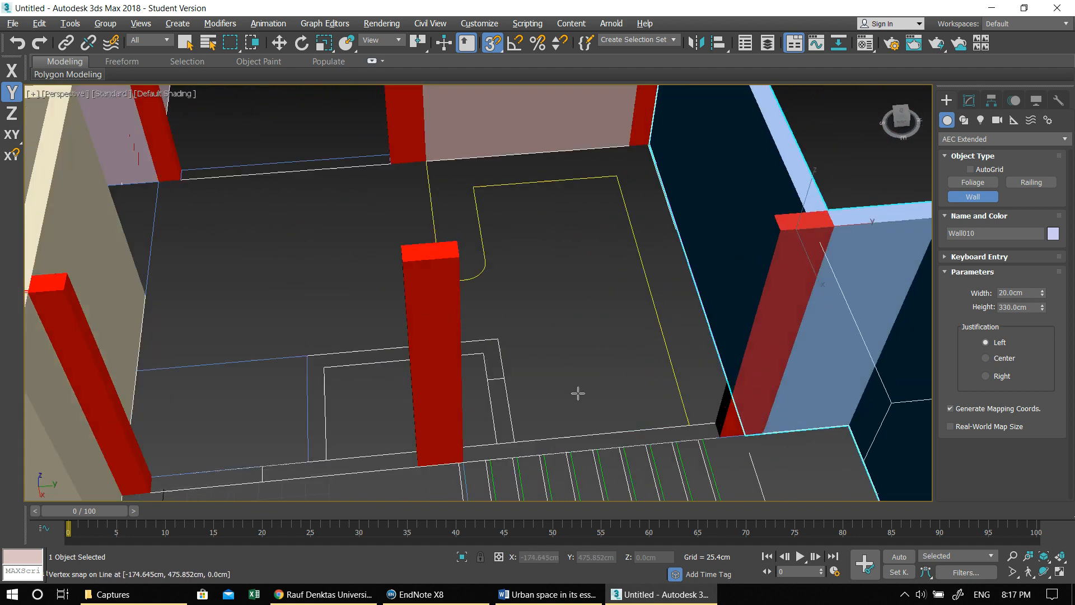
- Draw the long straight wall beside the staircase, from the exterior wall's column past the middle column to the adjoining room
{"action": "left_click", "coordinate": [723, 423]}
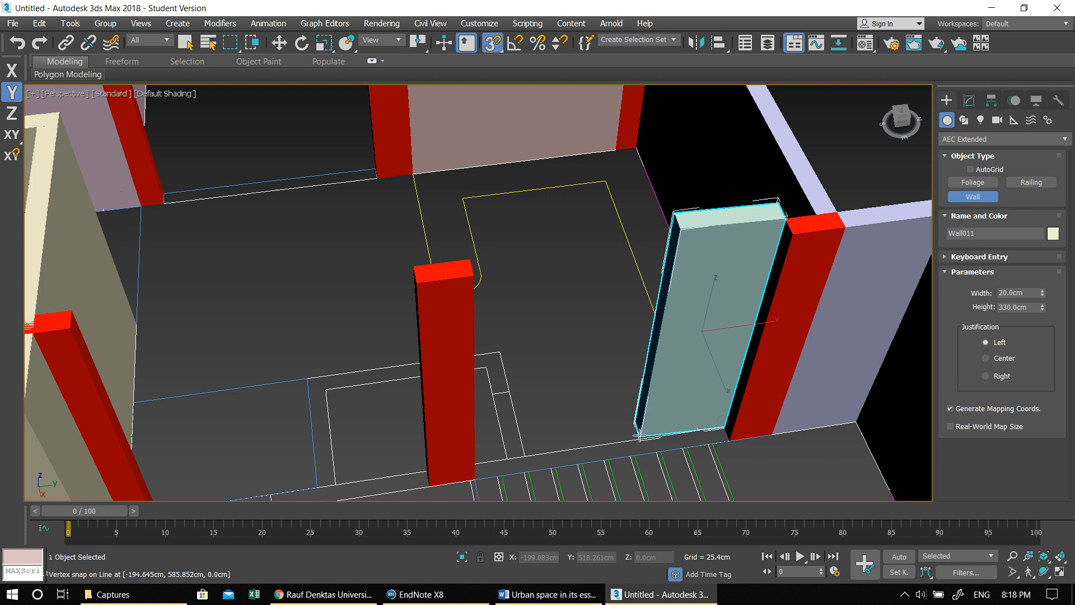
{"action": "right_click", "coordinate": [724, 443]}
{"action": "left_click", "coordinate": [725, 442]}
{"action": "scroll", "coordinate": [689, 372], "scroll_direction": "up", "scroll_amount": 3}
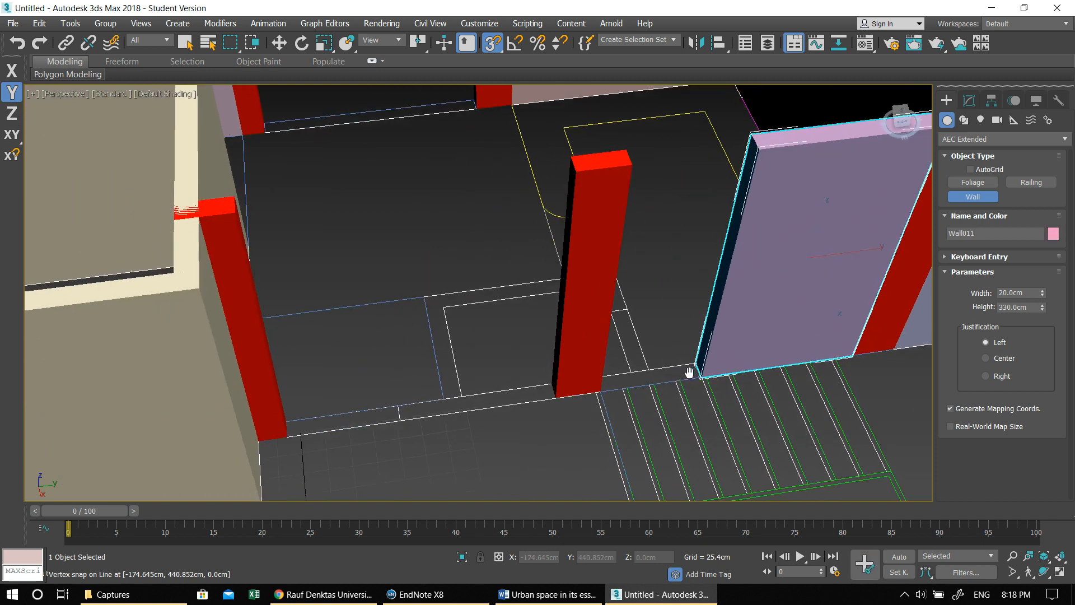
{"action": "middle_click_drag", "start_coordinate": [549, 400], "coordinate": [704, 318], "text": "alt"}
{"action": "middle_click_drag", "start_coordinate": [764, 381], "coordinate": [702, 196]}
{"action": "middle_click_drag", "start_coordinate": [730, 313], "coordinate": [818, 317], "text": "alt"}
{"action": "middle_click_drag", "start_coordinate": [702, 282], "coordinate": [476, 308]}
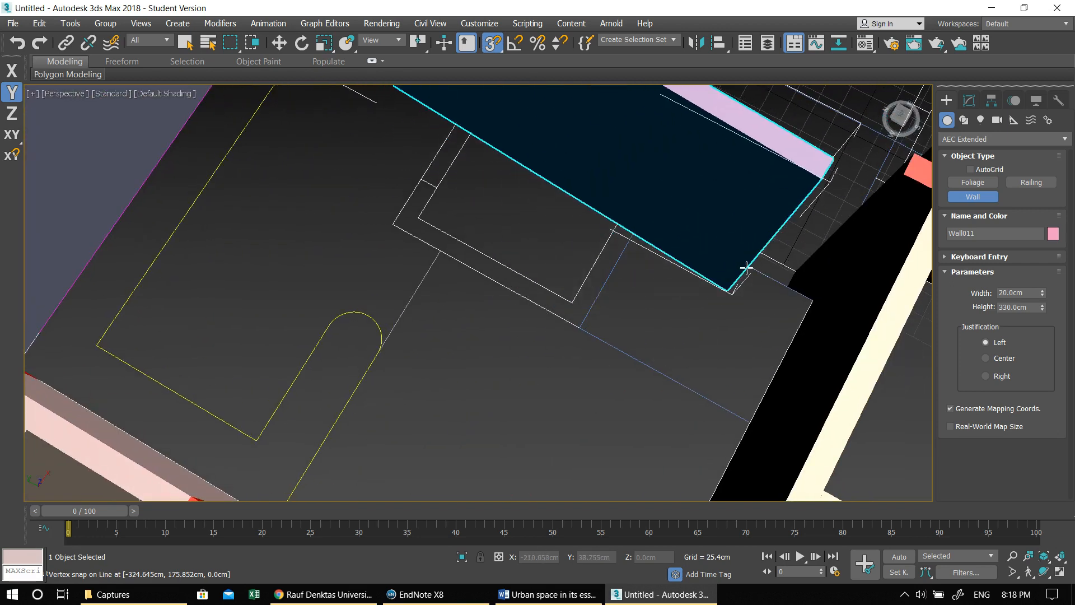
{"action": "left_click", "coordinate": [794, 272]}
{"action": "right_click", "coordinate": [667, 264]}
- Draw the U-shaped wall enclosing the small rectangular room against the staircase wall
{"action": "middle_click_drag", "start_coordinate": [476, 131], "coordinate": [527, 203]}
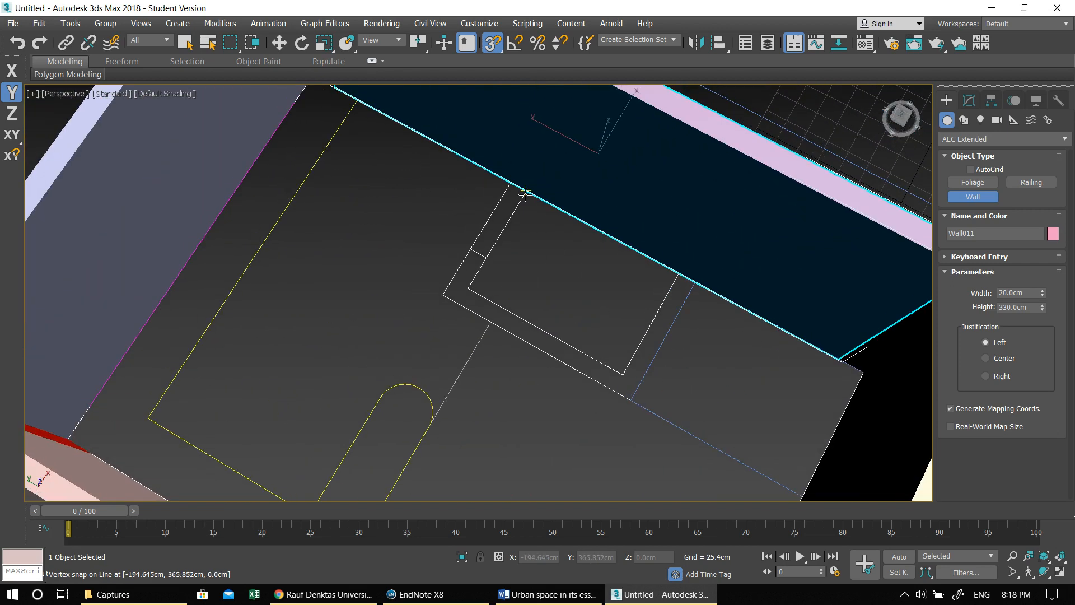
{"action": "left_click", "coordinate": [511, 182]}
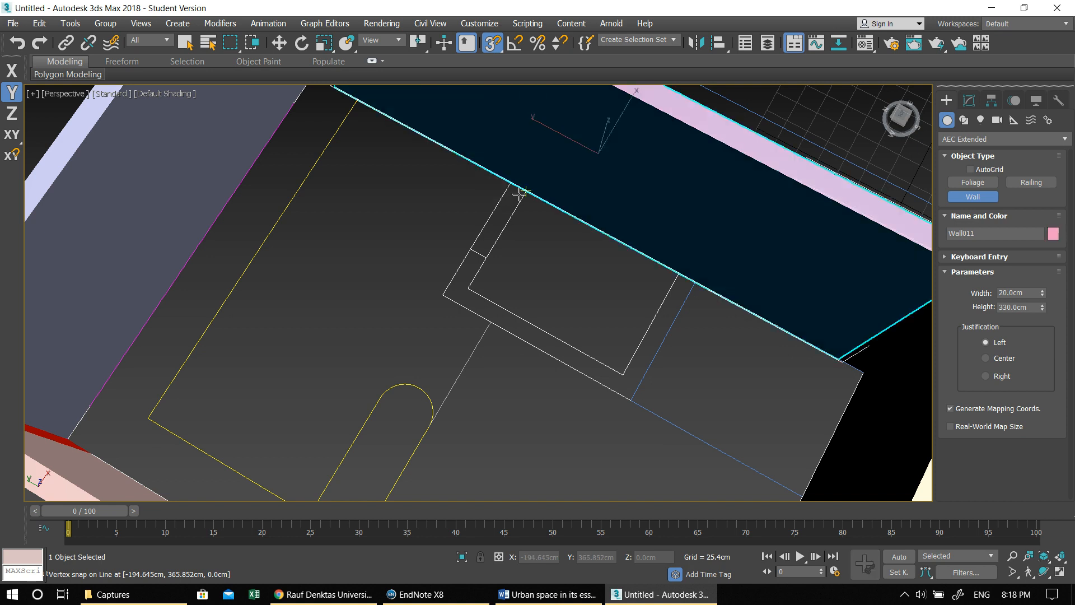
{"action": "left_click", "coordinate": [454, 284]}
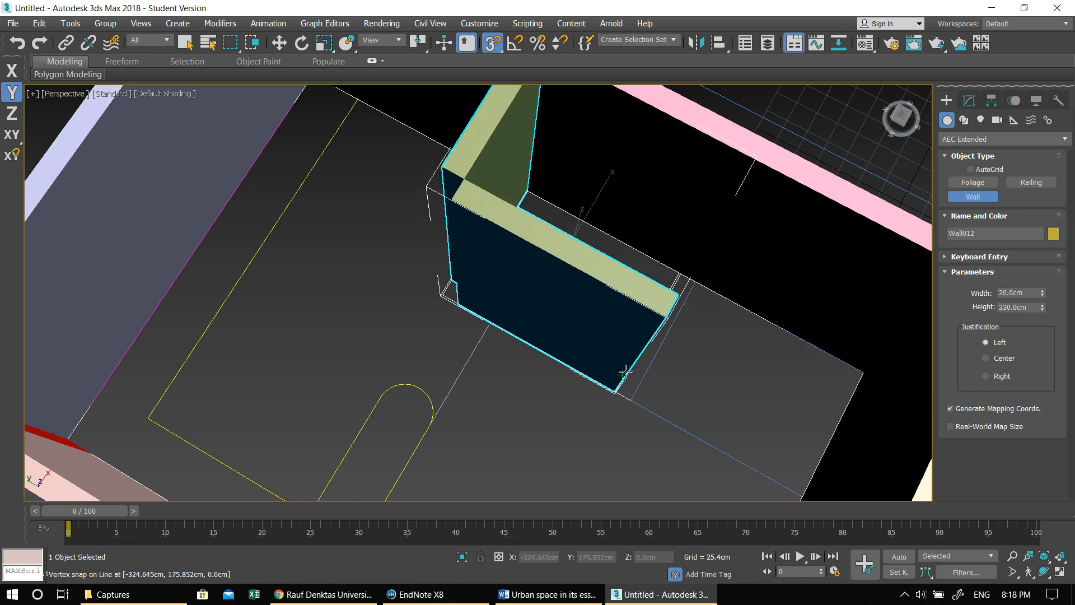
{"action": "left_click", "coordinate": [627, 374]}
{"action": "left_click", "coordinate": [679, 273]}
{"action": "right_click", "coordinate": [679, 272]}
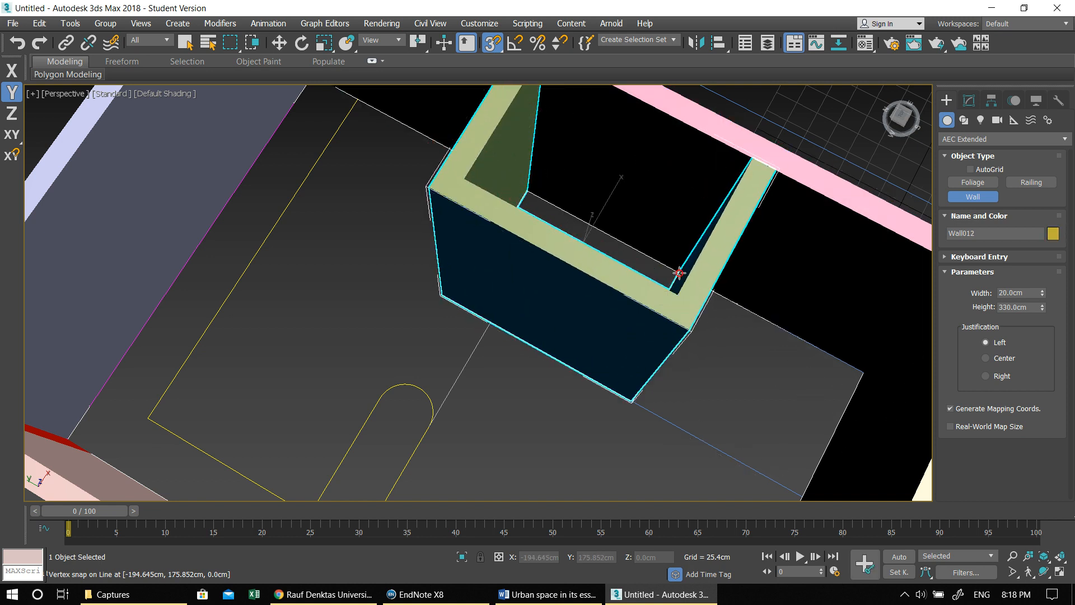
- Draw a short wall from the room's corner to the plan's centre line and set its width to 10 cm
{"action": "scroll", "coordinate": [675, 325], "scroll_direction": "down", "scroll_amount": 5}
{"action": "middle_click_drag", "start_coordinate": [671, 348], "coordinate": [540, 279], "text": "alt"}
{"action": "middle_click_drag", "start_coordinate": [514, 175], "coordinate": [626, 348]}
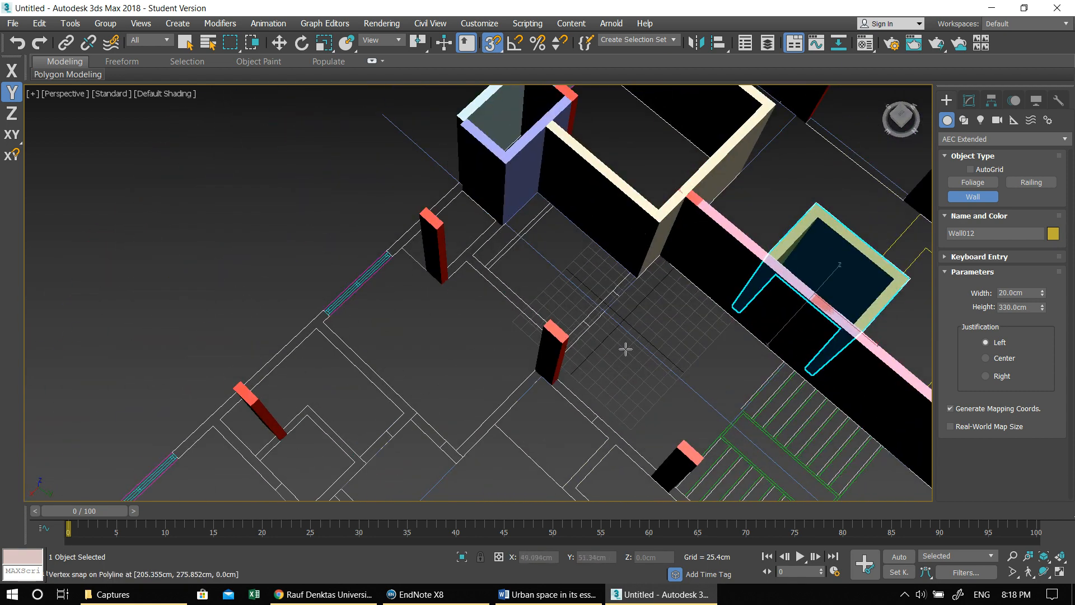
{"action": "scroll", "coordinate": [617, 248], "scroll_direction": "up", "scroll_amount": 3}
{"action": "right_click", "coordinate": [648, 293]}
{"action": "left_click", "coordinate": [648, 293]}
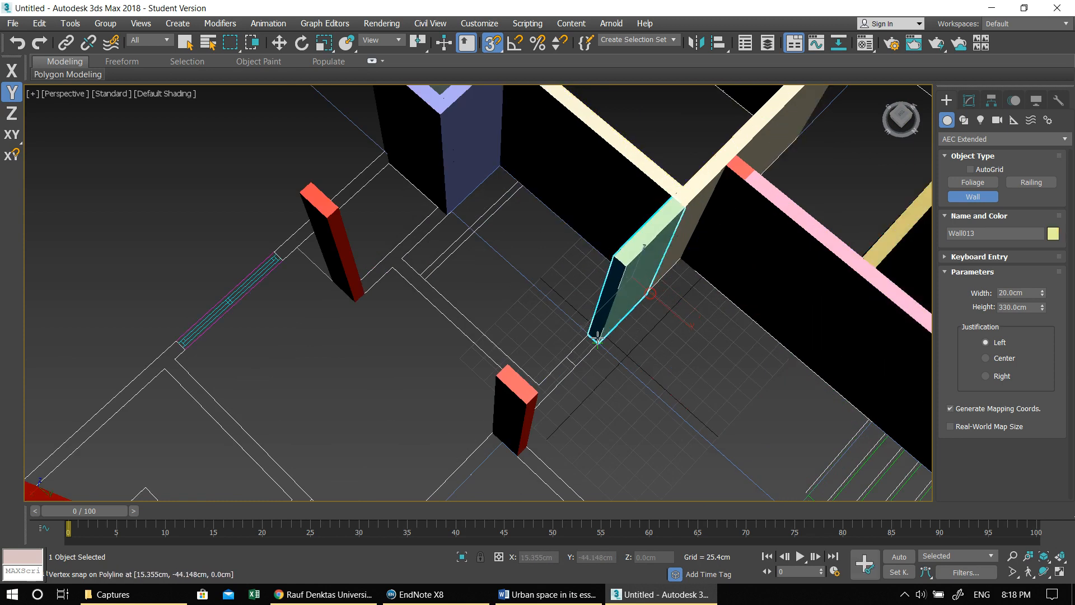
{"action": "left_click", "coordinate": [598, 338]}
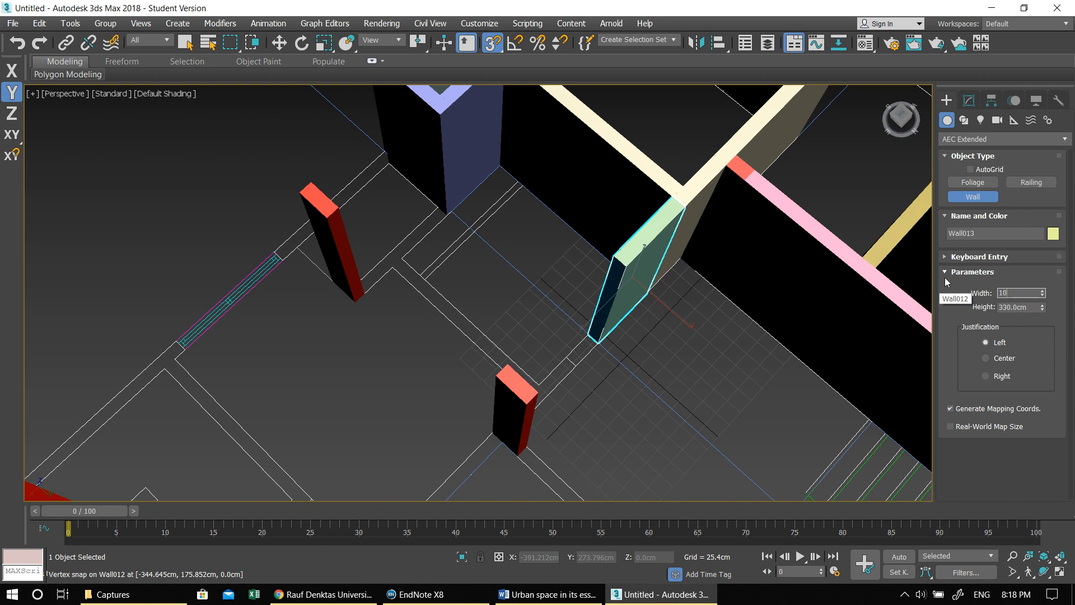
- Draw a second short wall, 10 cm wide, parallel to the last one from the opposite end of the room to the centre line
{"action": "right_click", "coordinate": [516, 185]}
{"action": "left_click", "coordinate": [515, 184]}
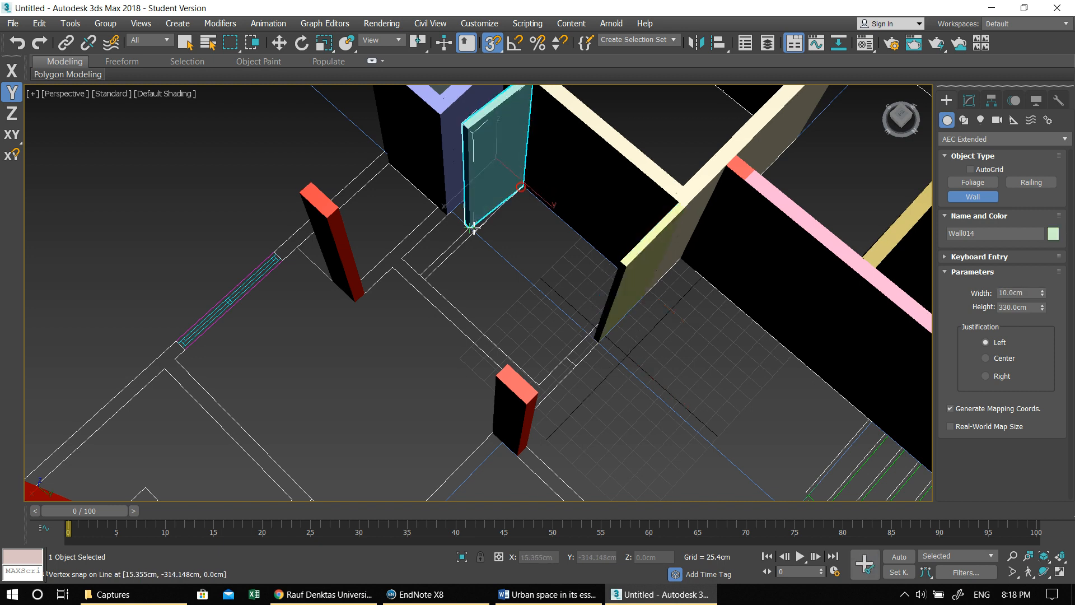
{"action": "middle_click_drag", "start_coordinate": [477, 232], "coordinate": [415, 263], "text": "alt"}
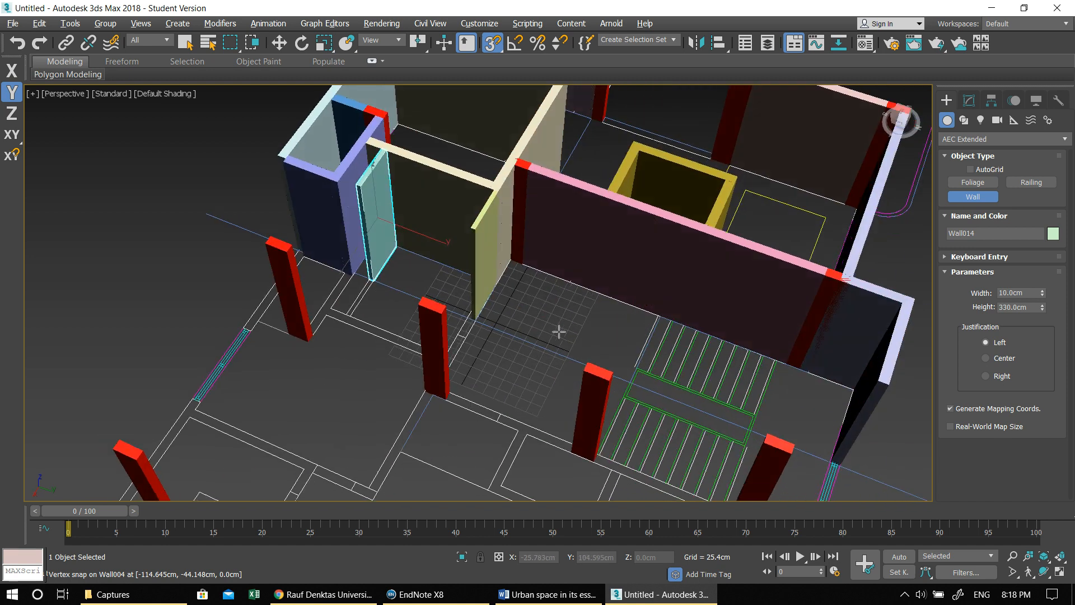
{"action": "middle_click_drag", "start_coordinate": [560, 331], "coordinate": [671, 323], "text": "alt"}
{"action": "middle_click_drag", "start_coordinate": [521, 233], "coordinate": [756, 438]}
{"action": "middle_click_drag", "start_coordinate": [722, 353], "coordinate": [694, 320], "text": "alt"}
{"action": "middle_click_drag", "start_coordinate": [633, 350], "coordinate": [662, 355], "text": "alt"}
{"action": "key", "text": "w"}
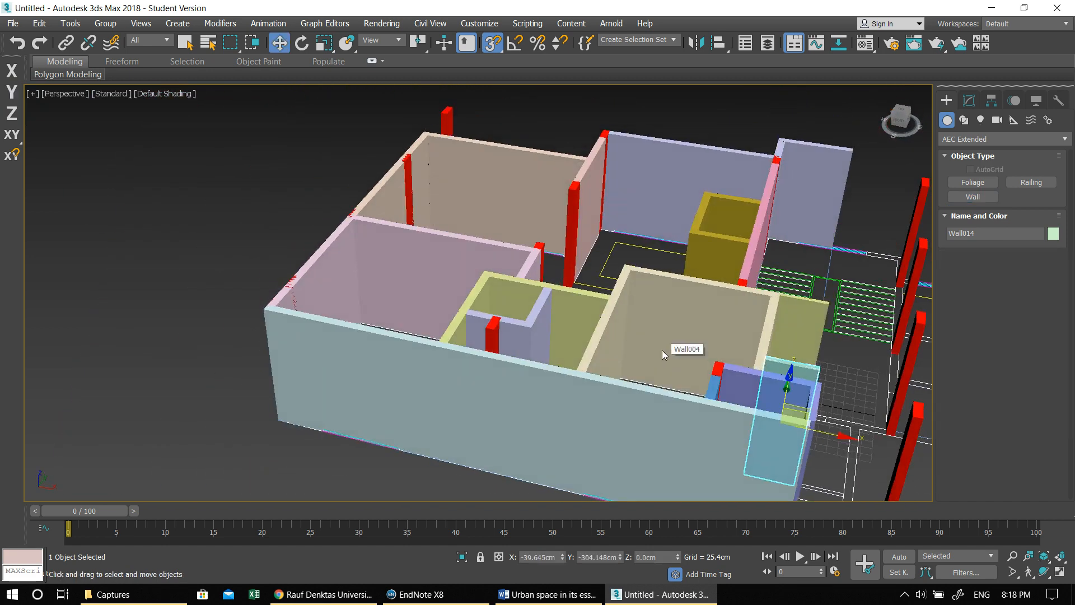
- Select all walls and columns in the Left view, assign them one grey object color, and deselect them in the Perspective view
{"action": "middle_click_drag", "start_coordinate": [732, 324], "coordinate": [559, 312]}
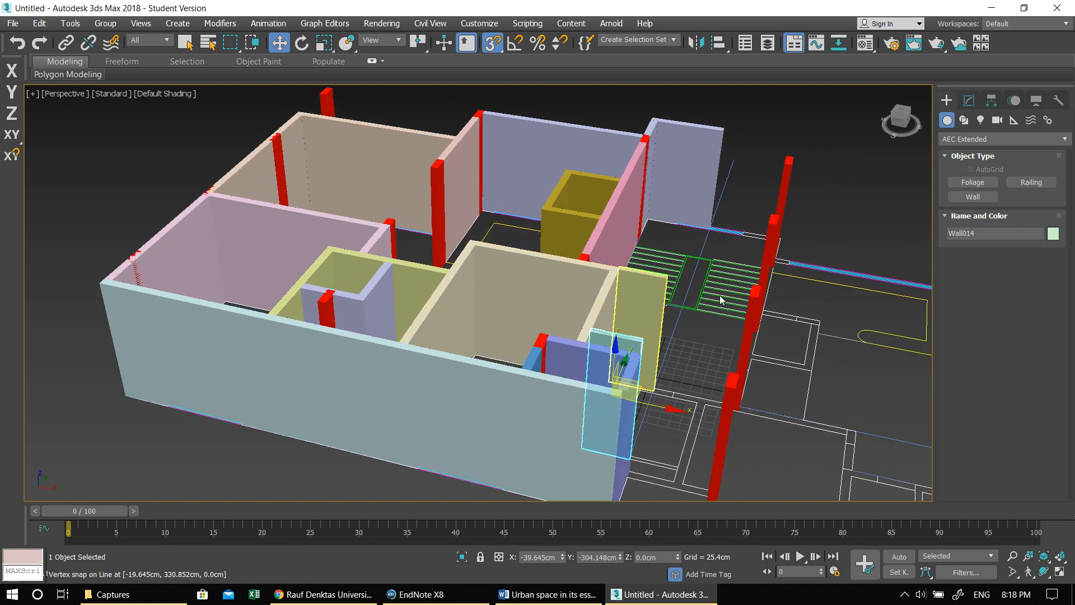
{"action": "key", "text": "alt+w"}
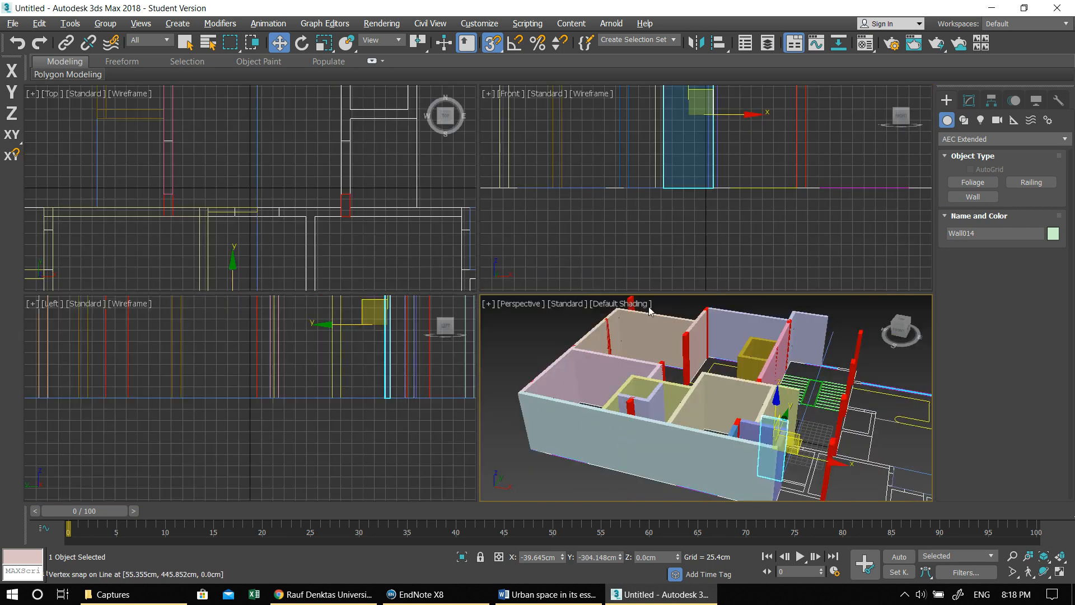
{"action": "left_click", "coordinate": [381, 376]}
{"action": "key", "text": "alt+w"}
{"action": "scroll", "coordinate": [564, 378], "scroll_direction": "down", "scroll_amount": 6}
{"action": "scroll", "coordinate": [573, 368], "scroll_direction": "down", "scroll_amount": 3}
{"action": "left_click_drag", "start_coordinate": [399, 289], "coordinate": [540, 318]}
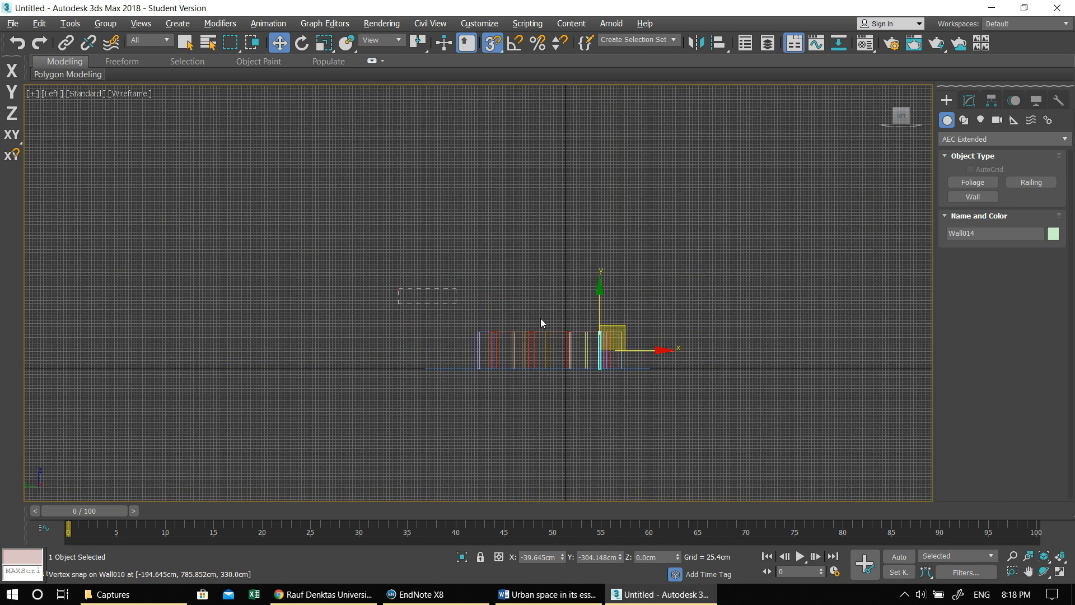
{"action": "left_click_drag", "start_coordinate": [693, 349], "coordinate": [694, 349]}
{"action": "left_click", "coordinate": [969, 102]}
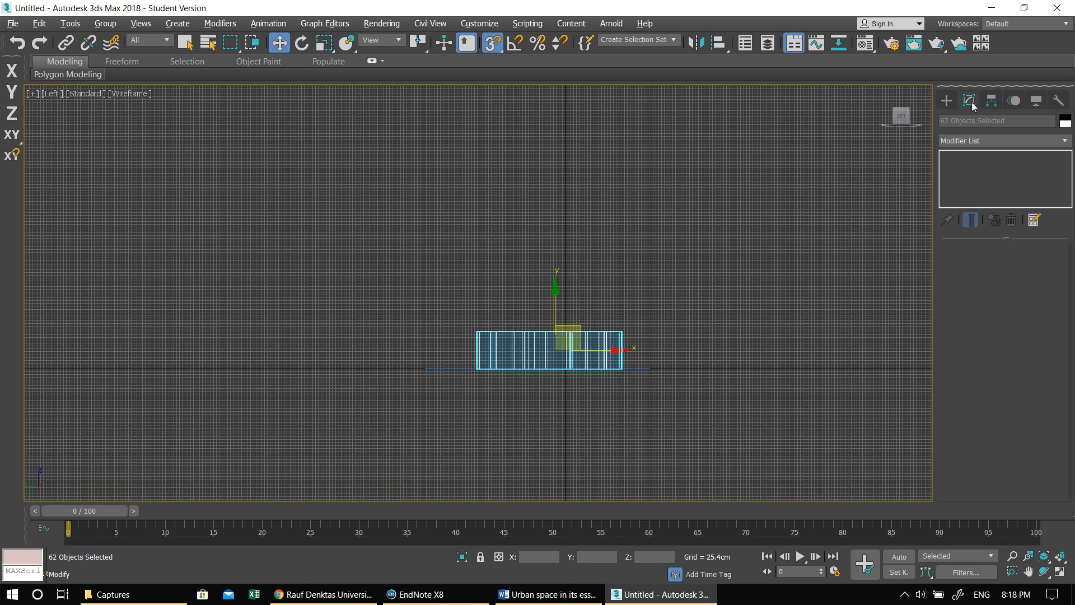
{"action": "left_click", "coordinate": [1064, 124]}
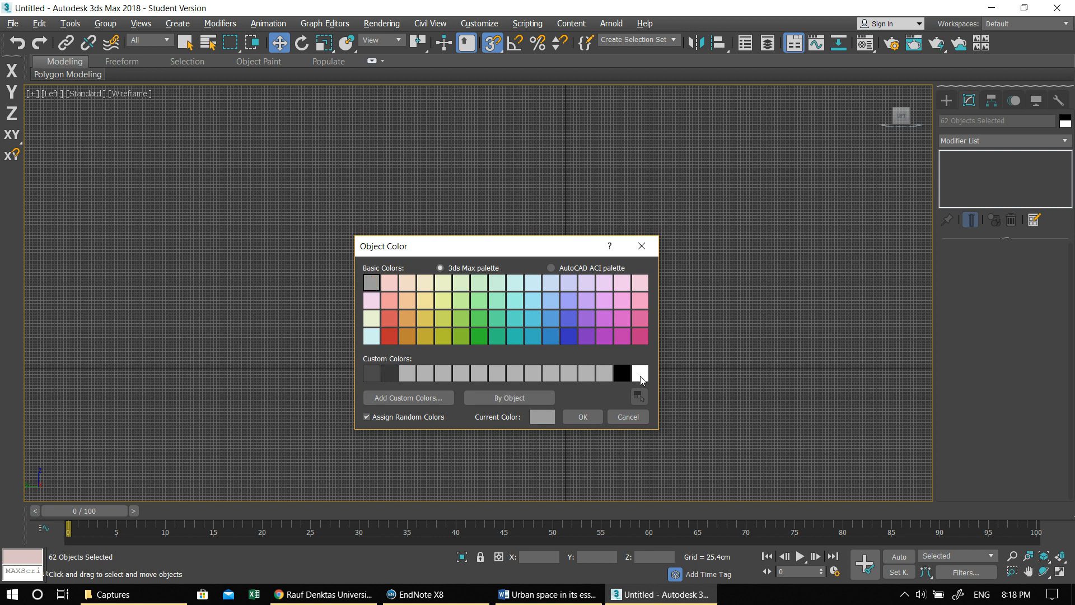
{"action": "left_click", "coordinate": [570, 418]}
{"action": "key", "text": "alt+w"}
{"action": "right_click", "coordinate": [693, 333]}
{"action": "key", "text": "alt+w"}
{"action": "left_click", "coordinate": [179, 163]}
- Turn off 3D snapping and select the polyline along the balcony's outer edge
{"action": "middle_click_drag", "start_coordinate": [542, 316], "coordinate": [464, 333], "text": "alt"}
{"action": "scroll", "coordinate": [612, 336], "scroll_direction": "down", "scroll_amount": 3}
{"action": "middle_click_drag", "start_coordinate": [612, 336], "coordinate": [633, 384], "text": "alt"}
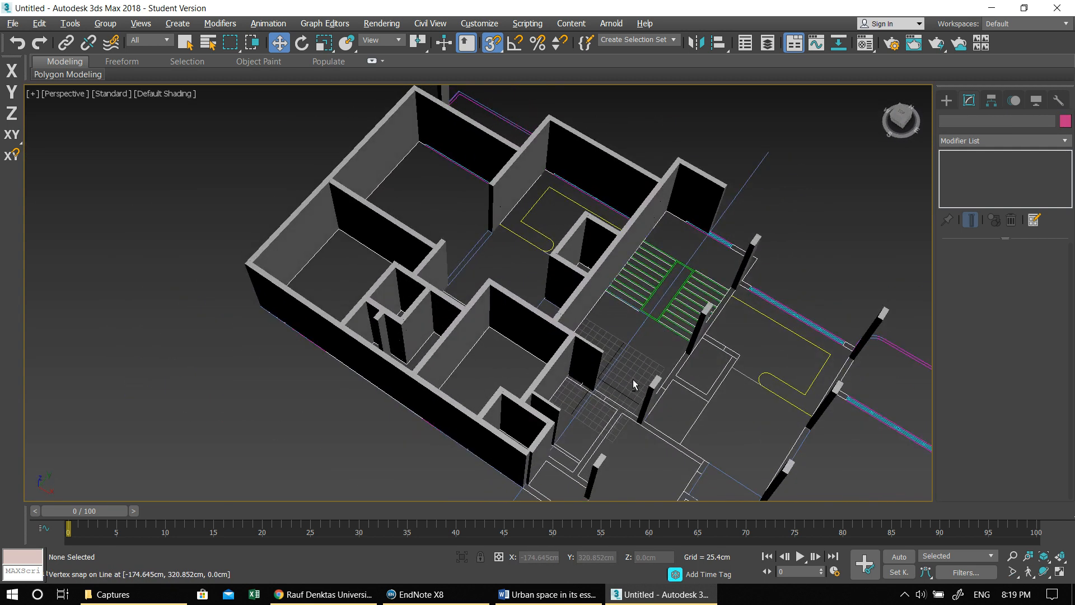
{"action": "middle_click_drag", "start_coordinate": [707, 247], "coordinate": [634, 280], "text": "alt"}
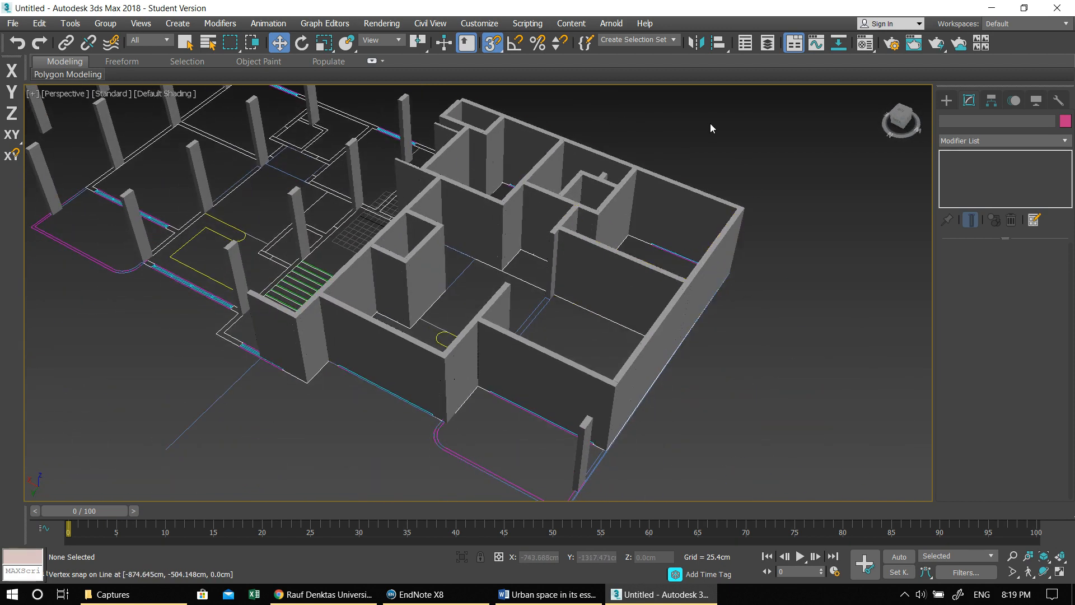
{"action": "left_click", "coordinate": [491, 47]}
{"action": "middle_click_drag", "start_coordinate": [518, 311], "coordinate": [559, 265], "text": "alt"}
{"action": "scroll", "coordinate": [570, 326], "scroll_direction": "up", "scroll_amount": 6}
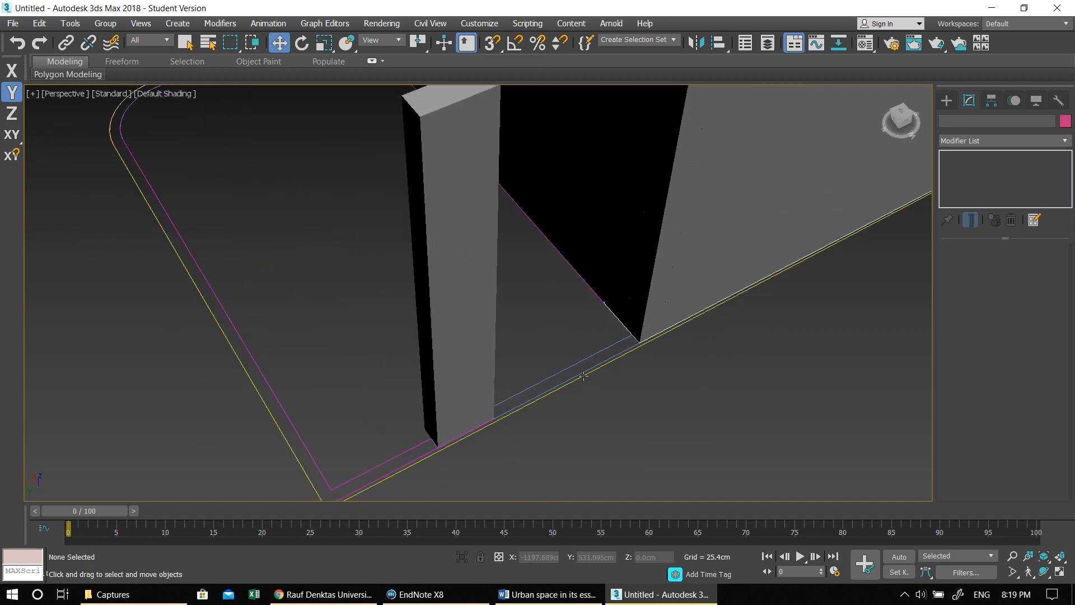
{"action": "left_click", "coordinate": [584, 376]}
- Examine the finished walls against the floor plan around the balcony and the staircase
{"action": "scroll", "coordinate": [587, 364], "scroll_direction": "down", "scroll_amount": 6}
{"action": "middle_click_drag", "start_coordinate": [590, 329], "coordinate": [562, 381]}
{"action": "scroll", "coordinate": [563, 380], "scroll_direction": "up", "scroll_amount": 3}
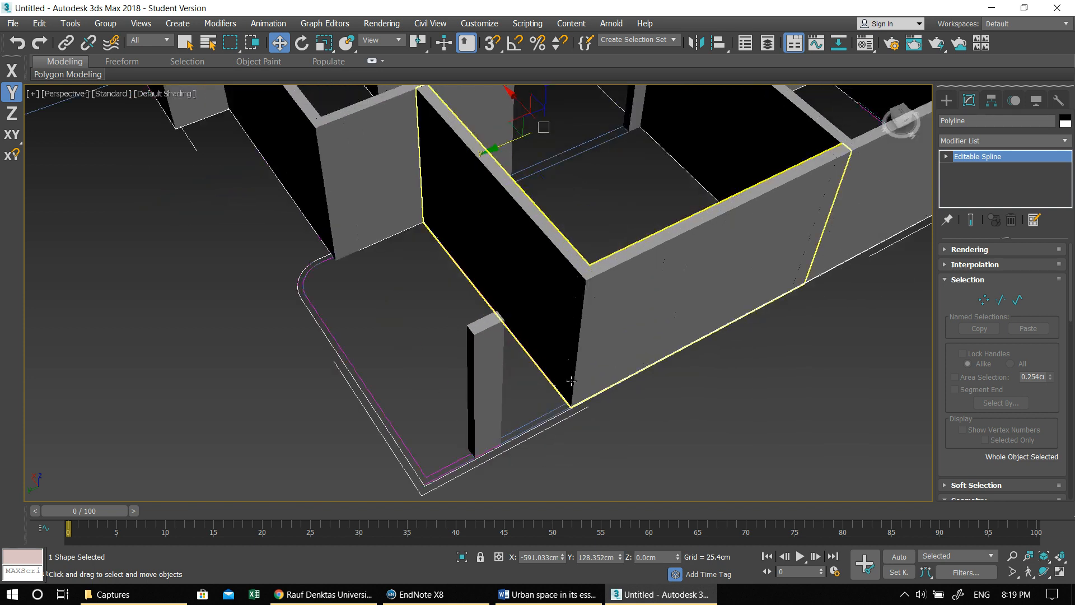
{"action": "middle_click_drag", "start_coordinate": [527, 316], "coordinate": [590, 360]}
{"action": "scroll", "coordinate": [455, 307], "scroll_direction": "down", "scroll_amount": 8}
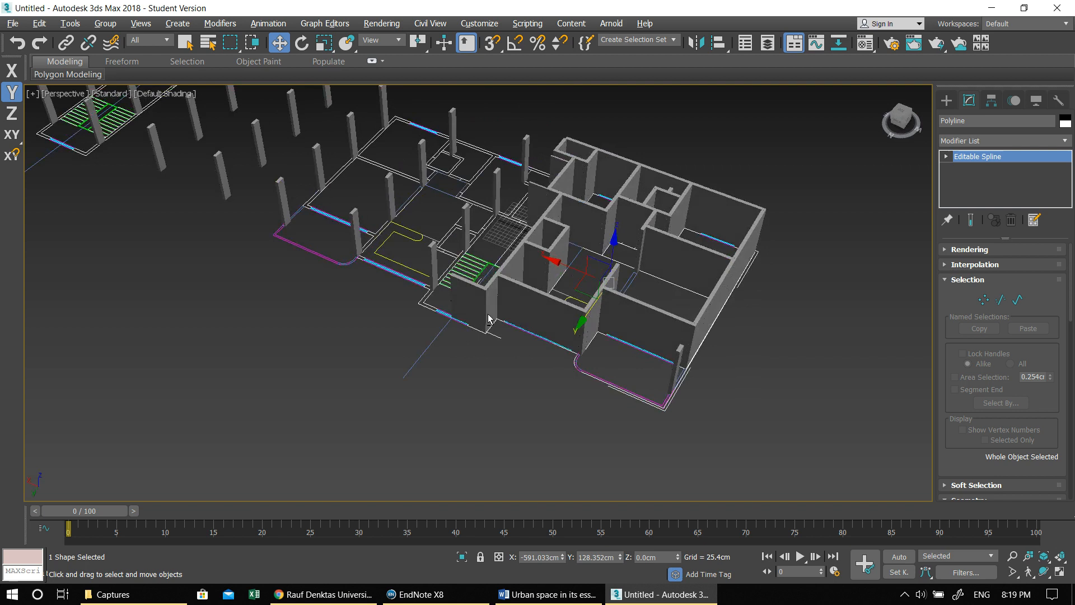
{"action": "scroll", "coordinate": [510, 323], "scroll_direction": "up", "scroll_amount": 2}
{"action": "scroll", "coordinate": [522, 325], "scroll_direction": "up", "scroll_amount": 3}
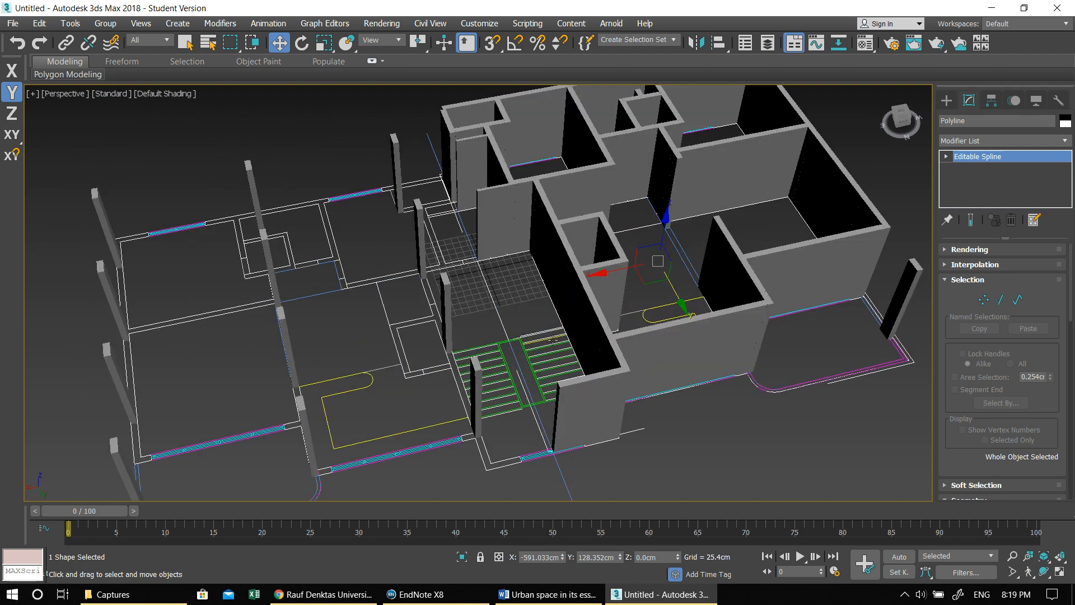
{"action": "scroll", "coordinate": [553, 338], "scroll_direction": "up", "scroll_amount": 4}
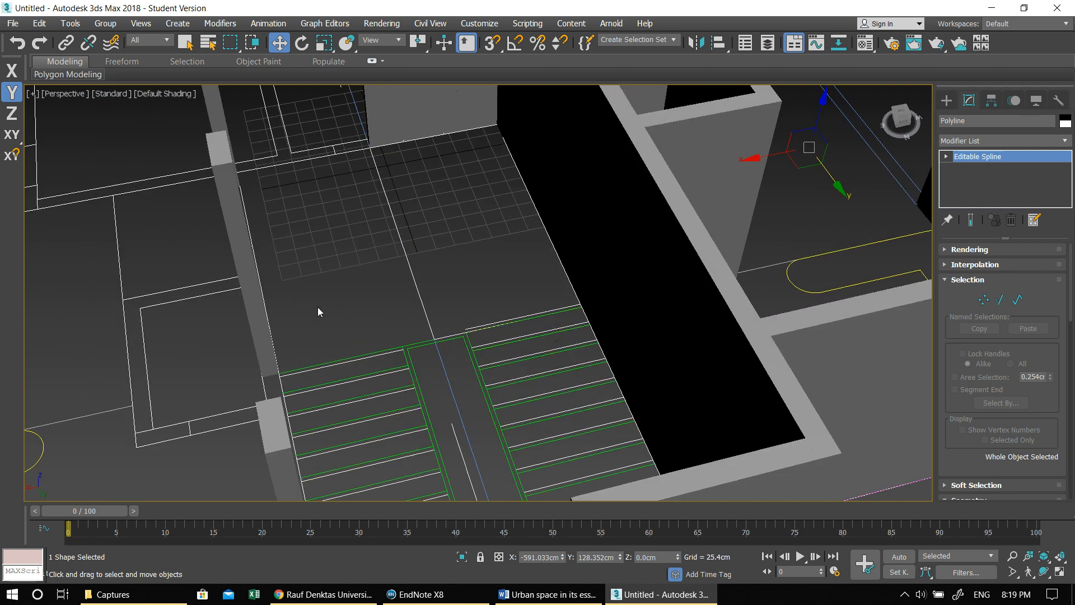
- Apply an Edit Poly modifier to the selected floor outline polyline that runs around the balcony and rooms
{"action": "scroll", "coordinate": [411, 293], "scroll_direction": "down", "scroll_amount": 5}
{"action": "middle_click_drag", "start_coordinate": [470, 348], "coordinate": [447, 317], "text": "alt"}
{"action": "middle_click_drag", "start_coordinate": [607, 384], "coordinate": [529, 387], "text": "alt"}
{"action": "left_click", "coordinate": [965, 140]}
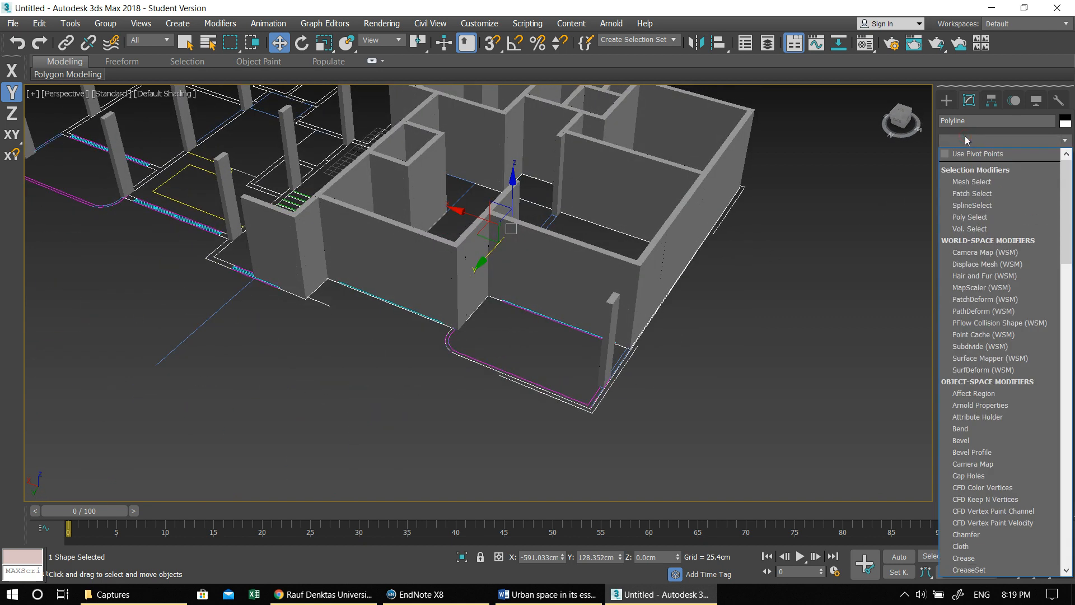
{"action": "scroll", "coordinate": [965, 135], "scroll_direction": "down", "scroll_amount": 10}
{"action": "left_click", "coordinate": [986, 189]}
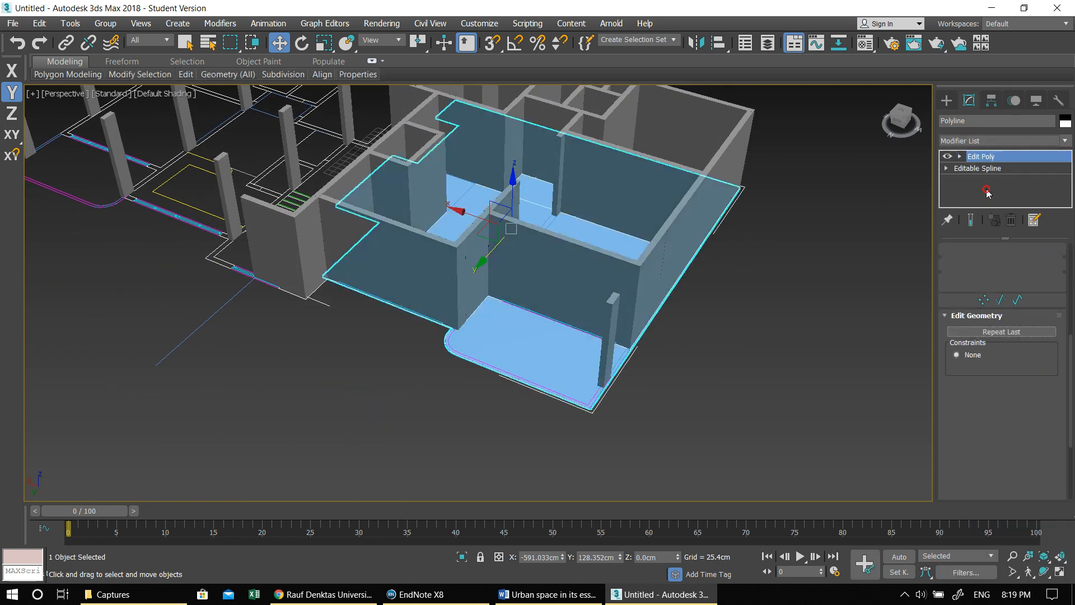
- Extrude the floor outline's polygon upward by 30 cm to form the slab, and deselect the polygon
{"action": "scroll", "coordinate": [1031, 295], "scroll_direction": "down", "scroll_amount": 3}
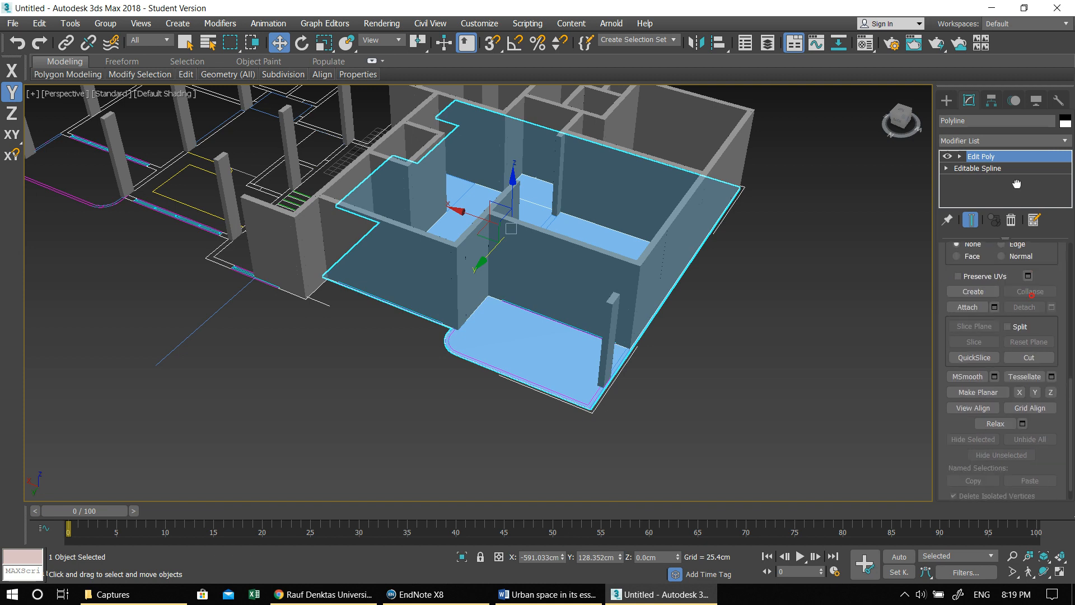
{"action": "left_click_drag", "start_coordinate": [949, 424], "coordinate": [954, 245]}
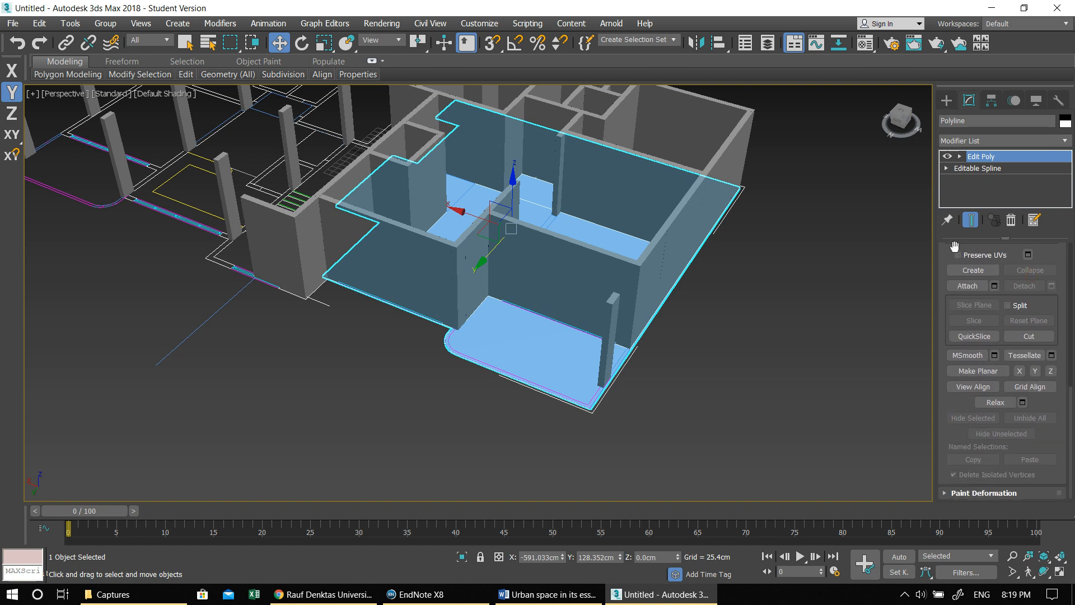
{"action": "scroll", "coordinate": [986, 284], "scroll_direction": "up", "scroll_amount": 5}
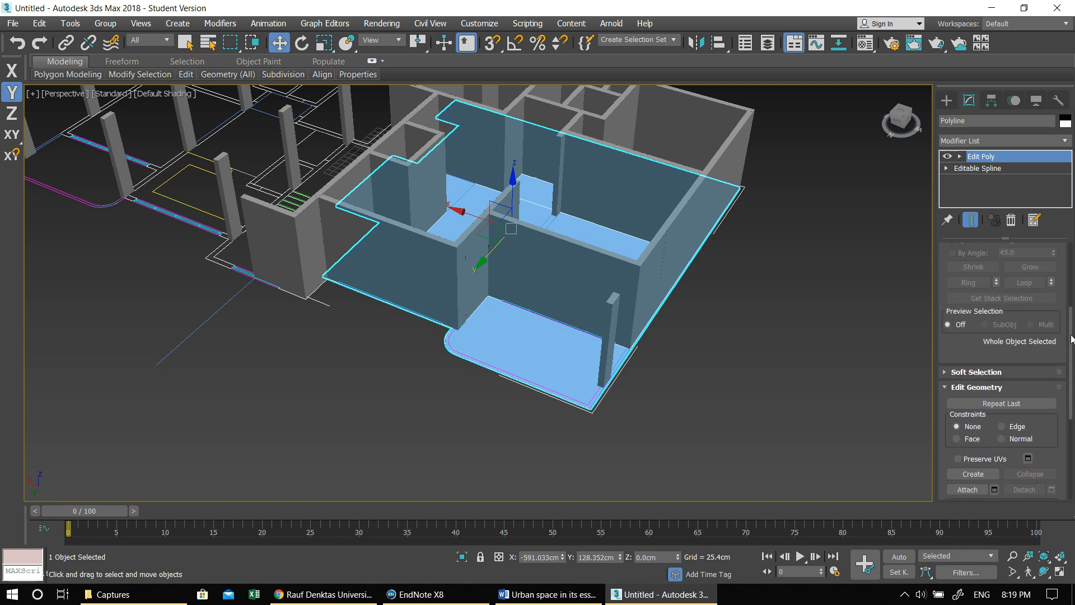
{"action": "left_click_drag", "start_coordinate": [1071, 336], "coordinate": [1066, 260]}
{"action": "left_click", "coordinate": [1016, 361]}
{"action": "left_click", "coordinate": [544, 339]}
{"action": "middle_click_drag", "start_coordinate": [816, 364], "coordinate": [757, 324]}
{"action": "scroll", "coordinate": [1023, 398], "scroll_direction": "down", "scroll_amount": 5}
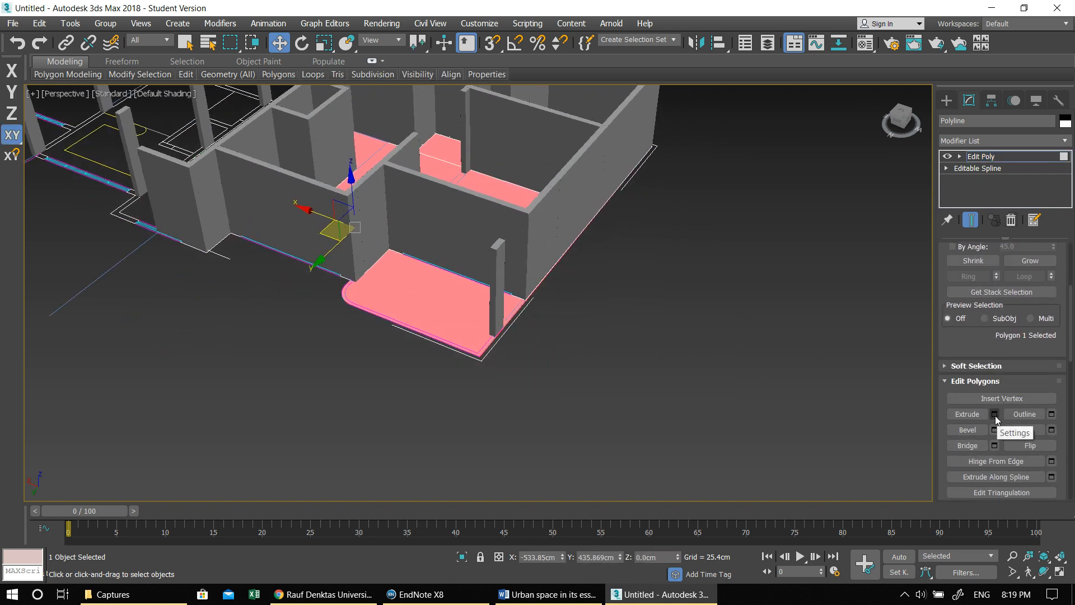
{"action": "left_click", "coordinate": [994, 414]}
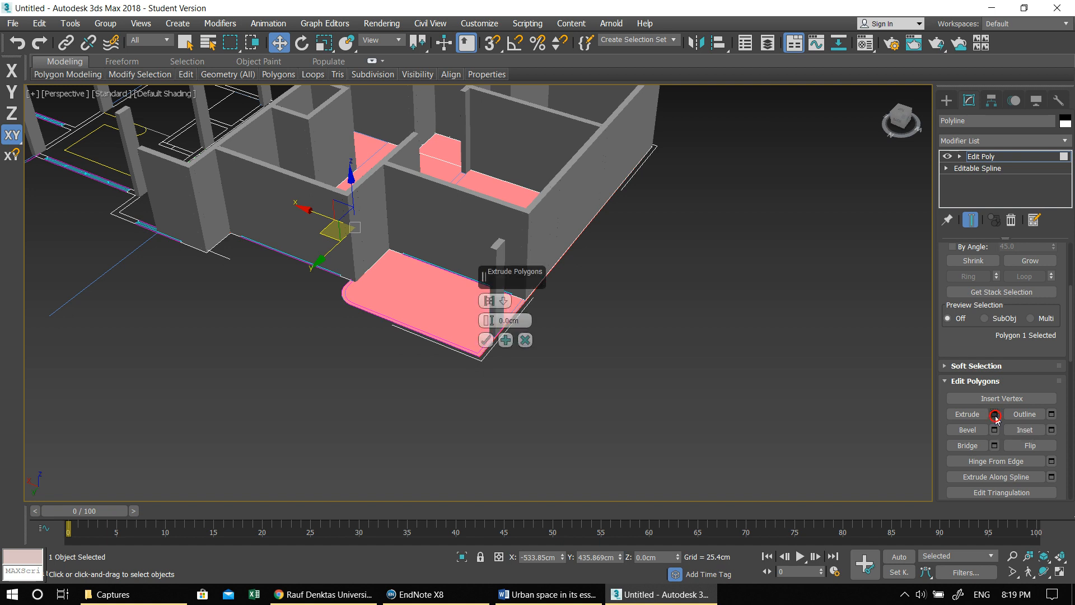
{"action": "double_click", "coordinate": [502, 321]}
{"action": "type", "text": "30"}
{"action": "key", "text": "Return"}
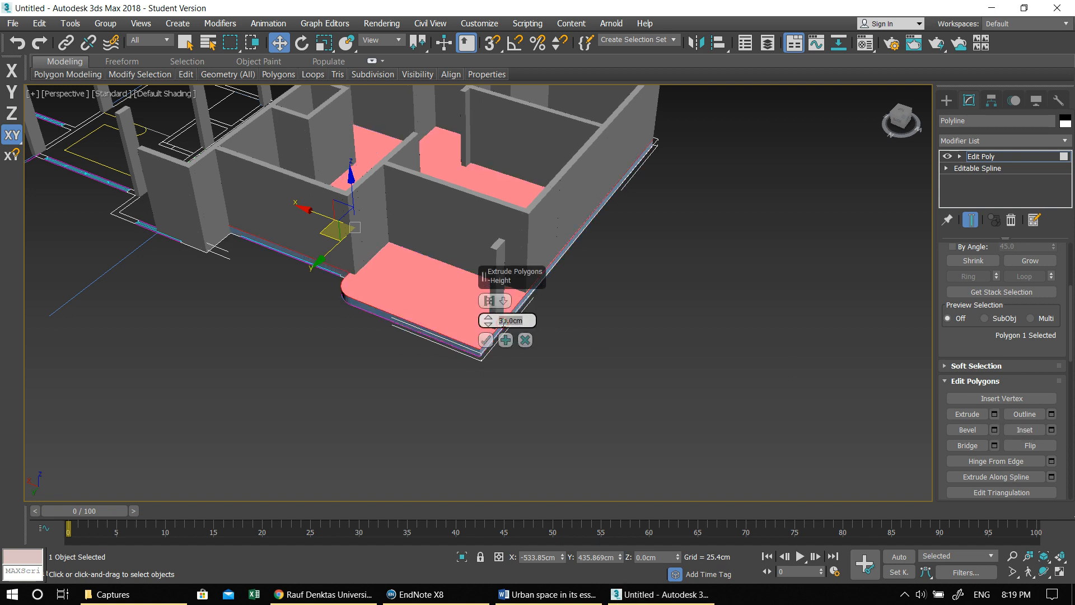
{"action": "left_click", "coordinate": [486, 339]}
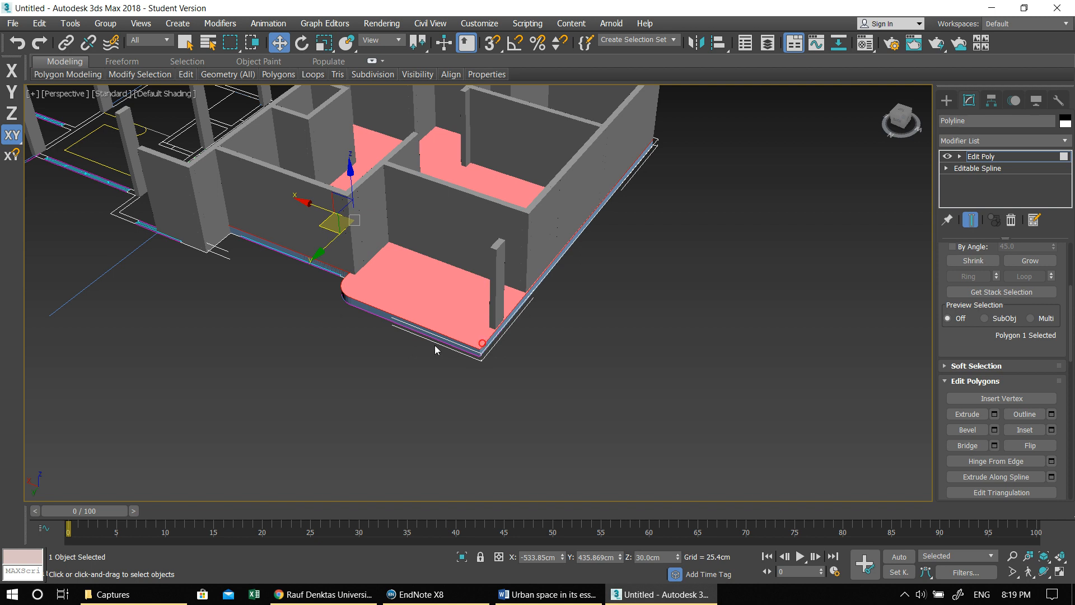
{"action": "middle_click_drag", "start_coordinate": [434, 345], "coordinate": [584, 412]}
{"action": "scroll", "coordinate": [579, 408], "scroll_direction": "up", "scroll_amount": 3}
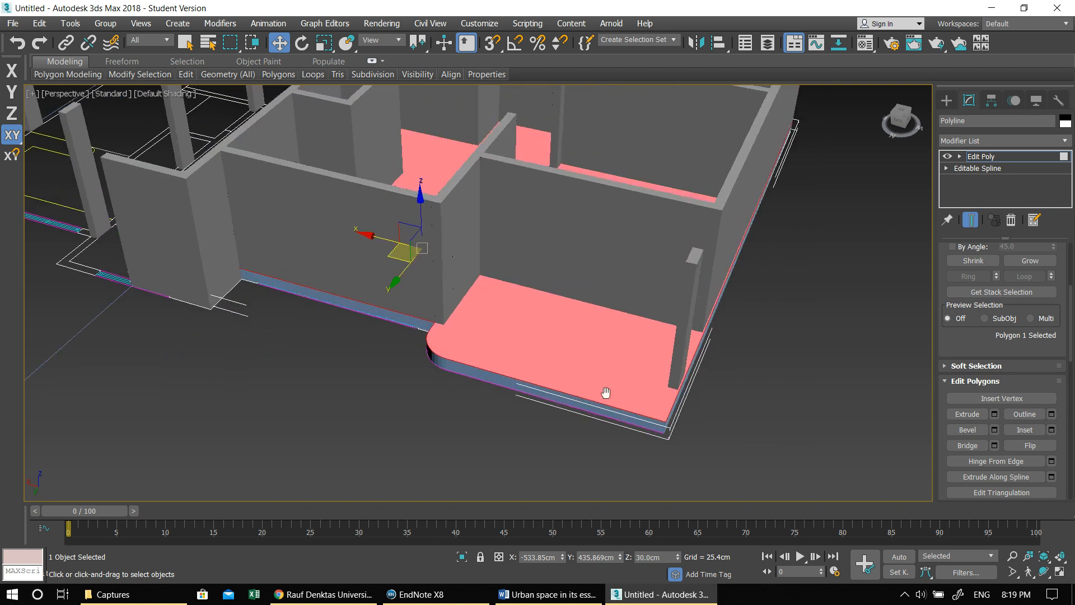
{"action": "left_click", "coordinate": [734, 386]}
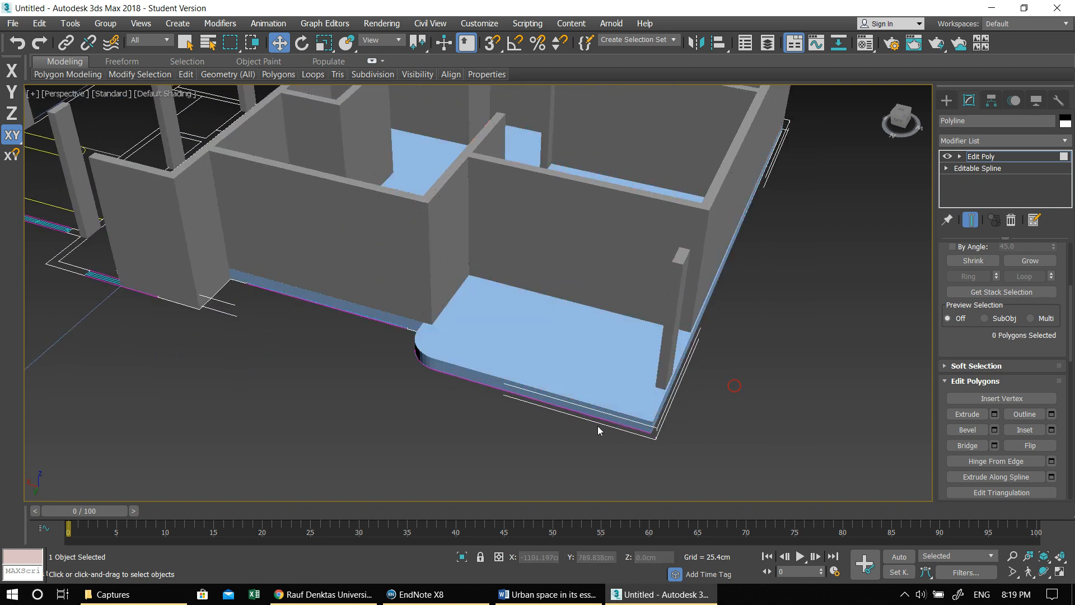
- Display the Perspective view in wireframe so the plan lines at the balcony's outer corner can be picked
{"action": "scroll", "coordinate": [603, 403], "scroll_direction": "up", "scroll_amount": 3}
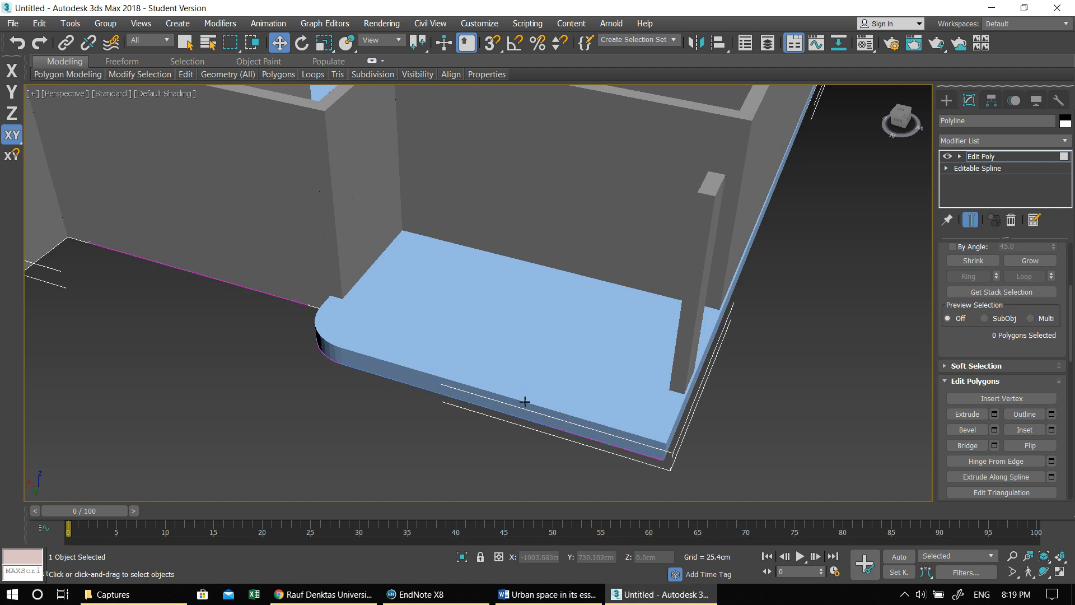
{"action": "middle_click_drag", "start_coordinate": [535, 398], "coordinate": [516, 379]}
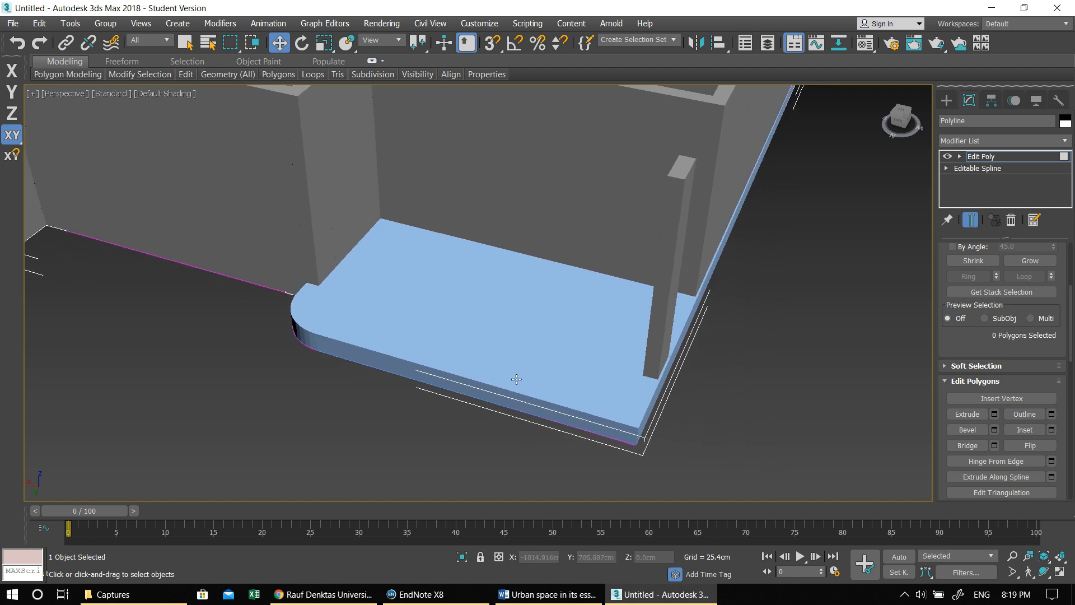
{"action": "key", "text": "3"}
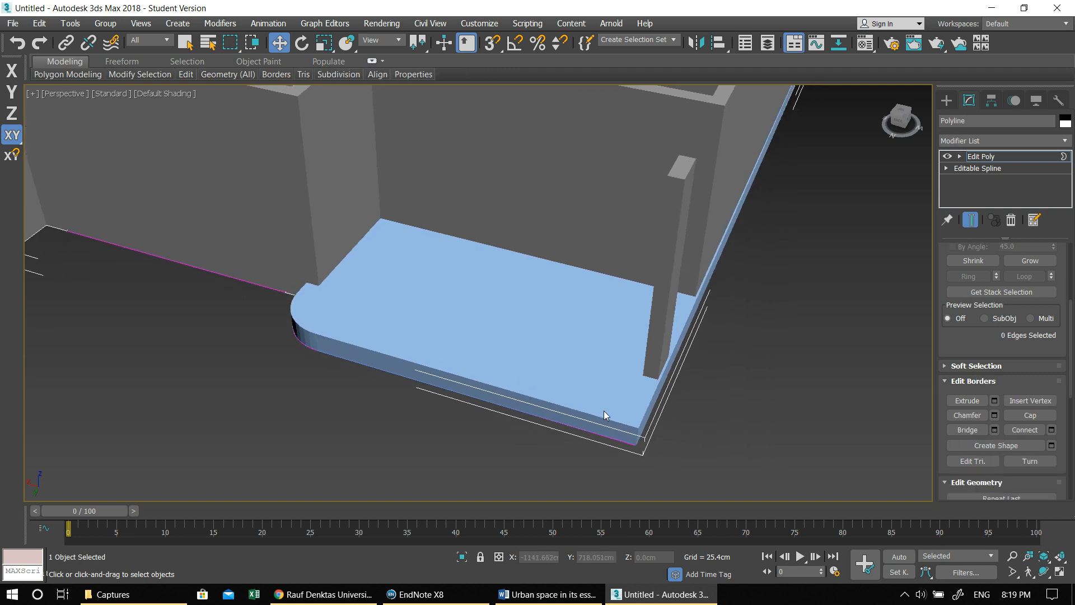
{"action": "key", "text": "F3"}
{"action": "mouse_move", "coordinate": [586, 426]}
{"action": "middle_mouse_down"}
{"action": "mouse_move", "coordinate": [471, 441]}
{"action": "mouse_move", "coordinate": [557, 366]}
{"action": "middle_mouse_up"}
{"action": "scroll", "coordinate": [501, 380], "scroll_direction": "up", "scroll_amount": 2}
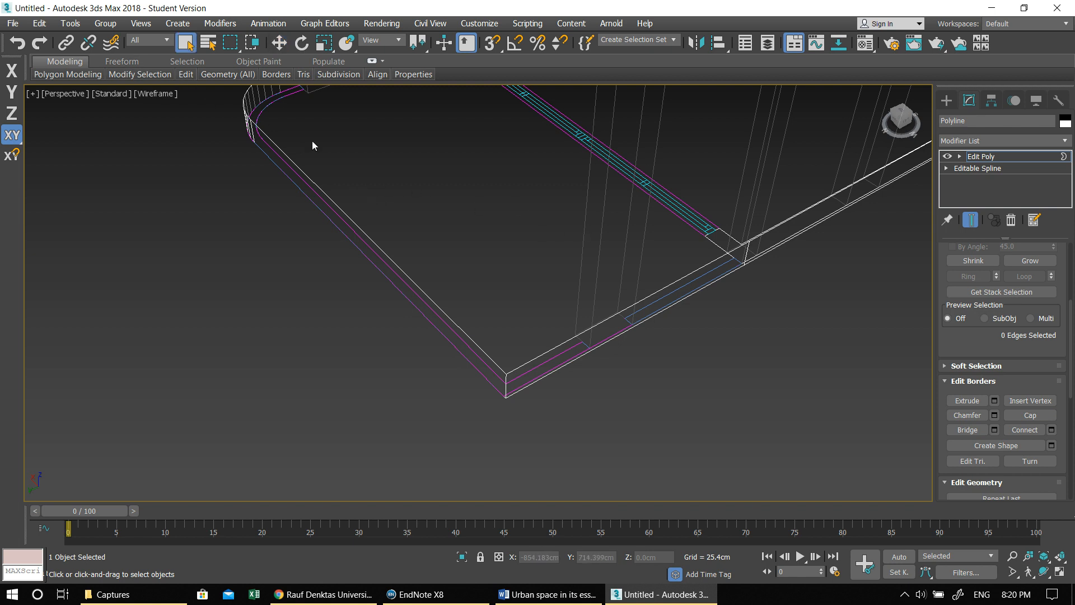
- Select the two closed parapet outlines along the balcony edge and apply one shared Edit Poly modifier to them
{"action": "left_click", "coordinate": [952, 103]}
{"action": "left_click", "coordinate": [610, 385]}
{"action": "left_click", "coordinate": [525, 376]}
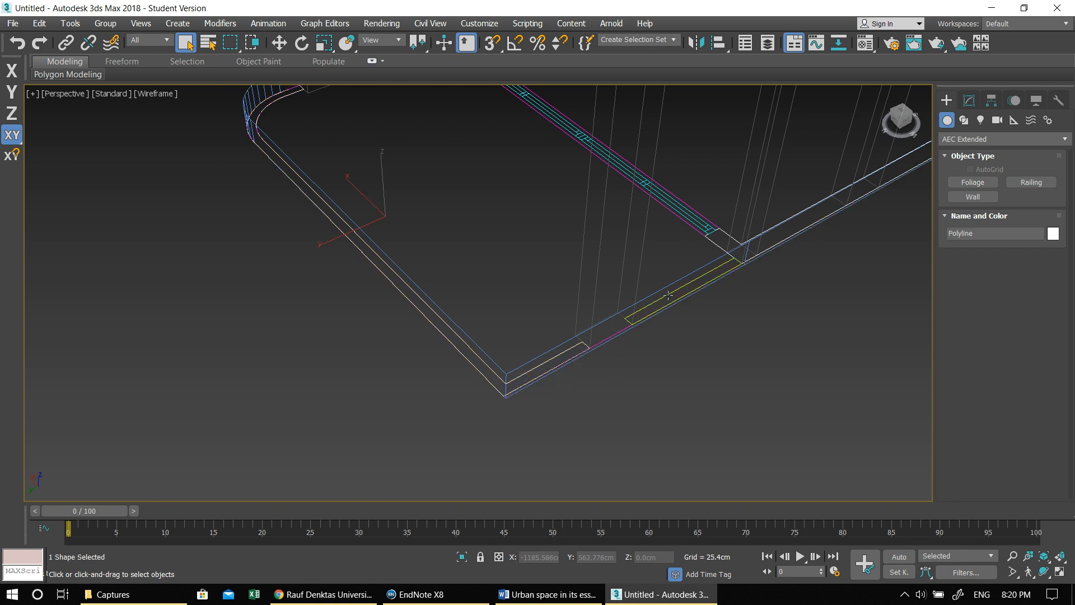
{"action": "middle_click_drag", "start_coordinate": [735, 301], "coordinate": [714, 314]}
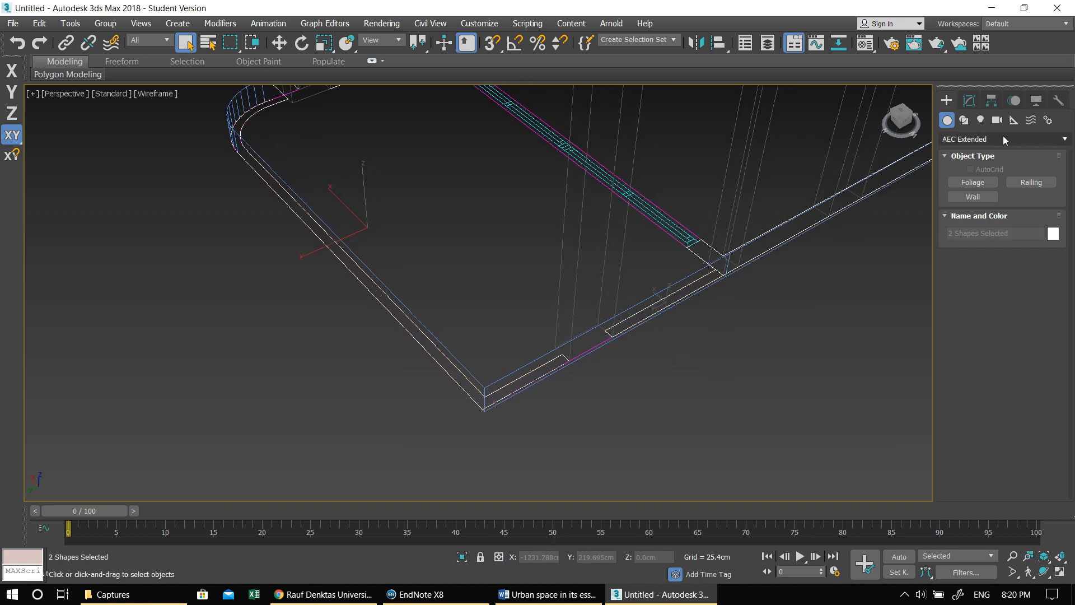
{"action": "left_click", "coordinate": [969, 101]}
{"action": "left_click", "coordinate": [976, 141]}
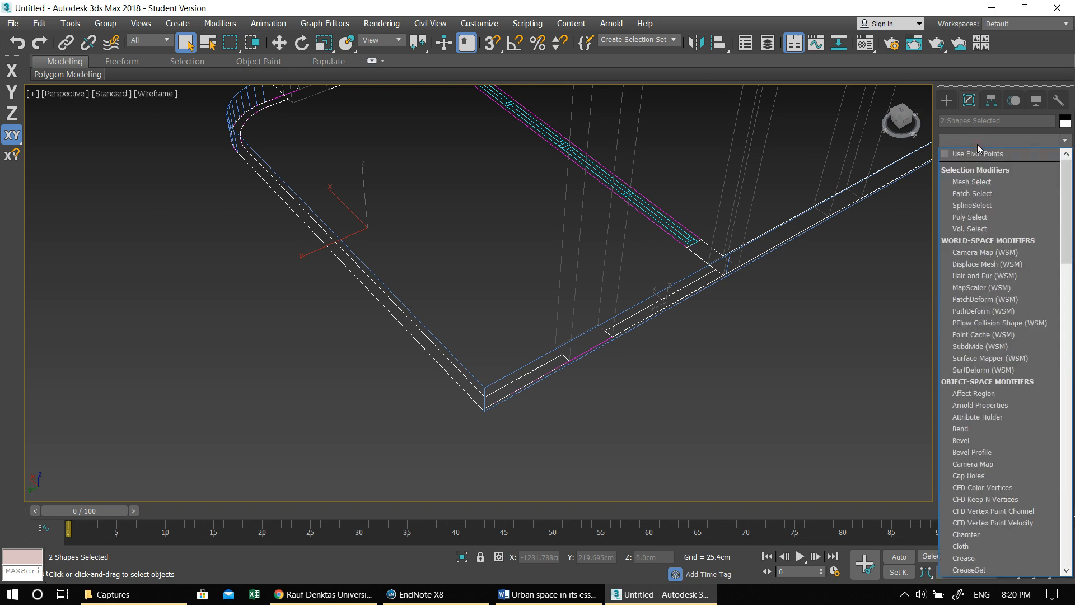
{"action": "key", "text": "e"}
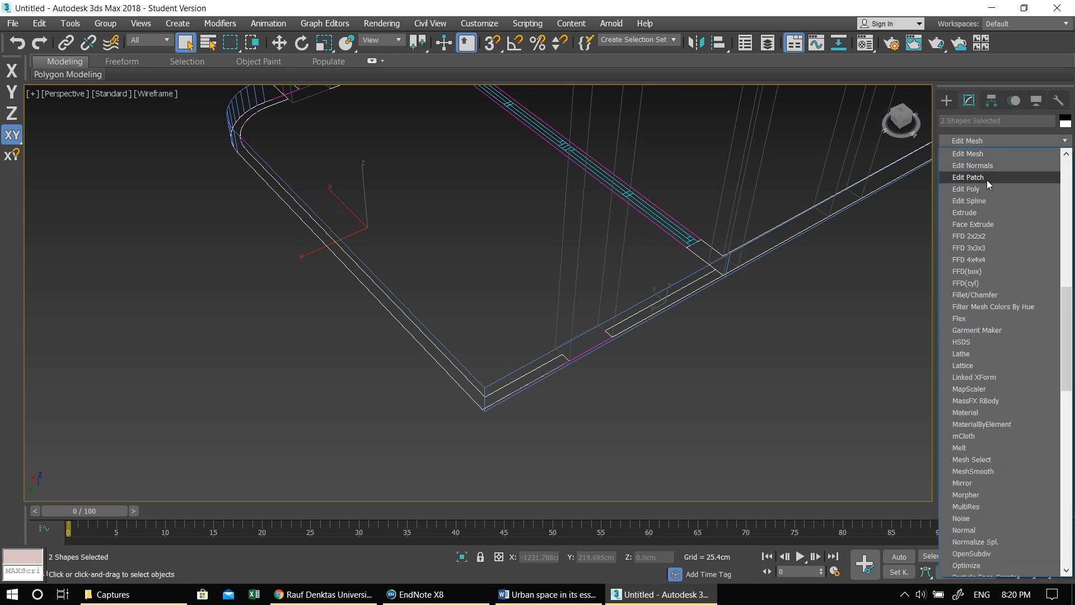
{"action": "left_click", "coordinate": [974, 189]}
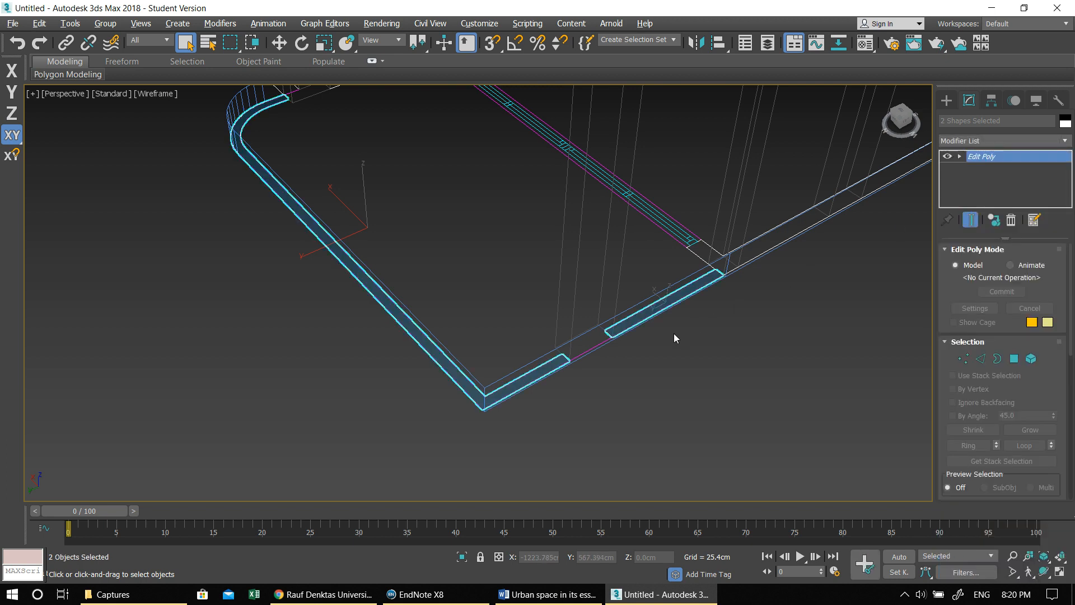
- Raise both balcony parapet outlines to a Z position of 30 cm, level with the slab's top
{"action": "middle_click_drag", "start_coordinate": [674, 334], "coordinate": [682, 318], "text": "alt"}
{"action": "key", "text": "w"}
{"action": "left_click_drag", "start_coordinate": [514, 211], "coordinate": [518, 189]}
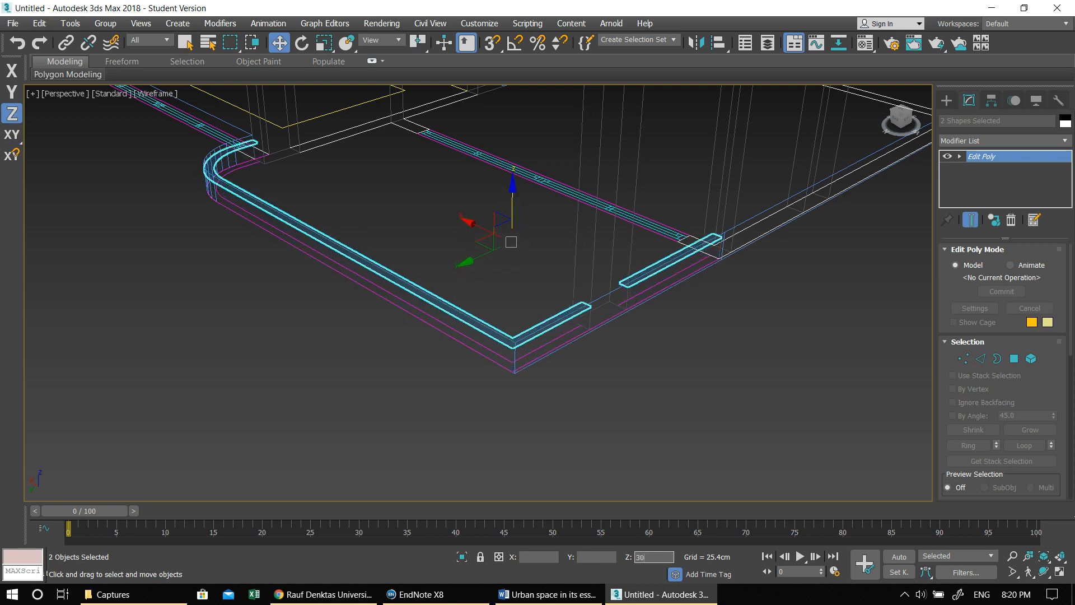
{"action": "key", "text": "Return"}
- Extrude the polygons of both balcony parapet outlines by 40 cm to form low walls
{"action": "middle_click_drag", "start_coordinate": [429, 343], "coordinate": [448, 413]}
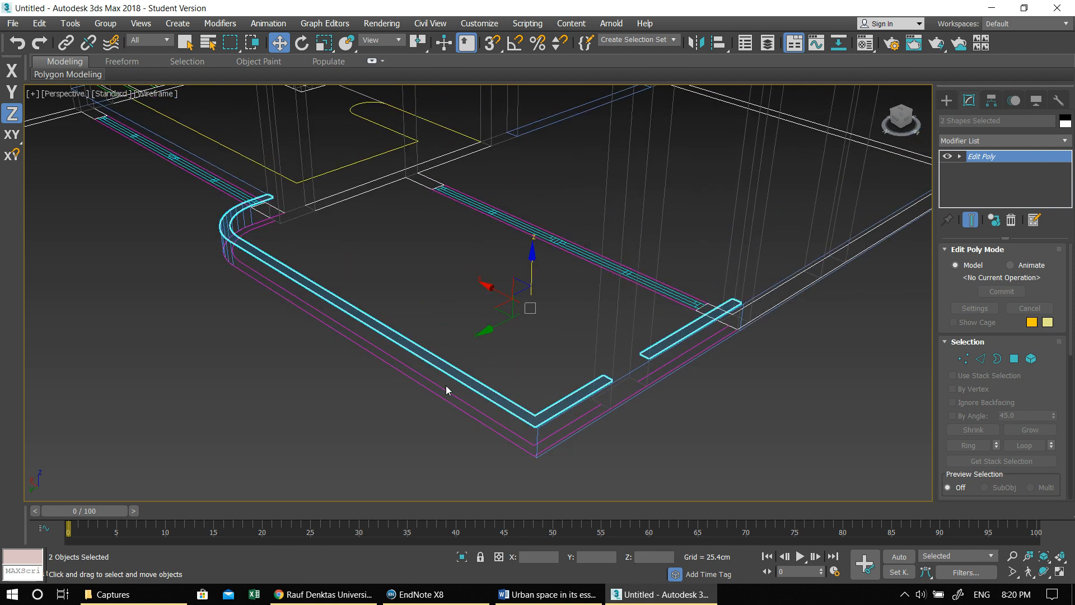
{"action": "left_click", "coordinate": [1013, 360]}
{"action": "left_click_drag", "start_coordinate": [711, 446], "coordinate": [478, 329]}
{"action": "left_click_drag", "start_coordinate": [1048, 384], "coordinate": [1029, 144]}
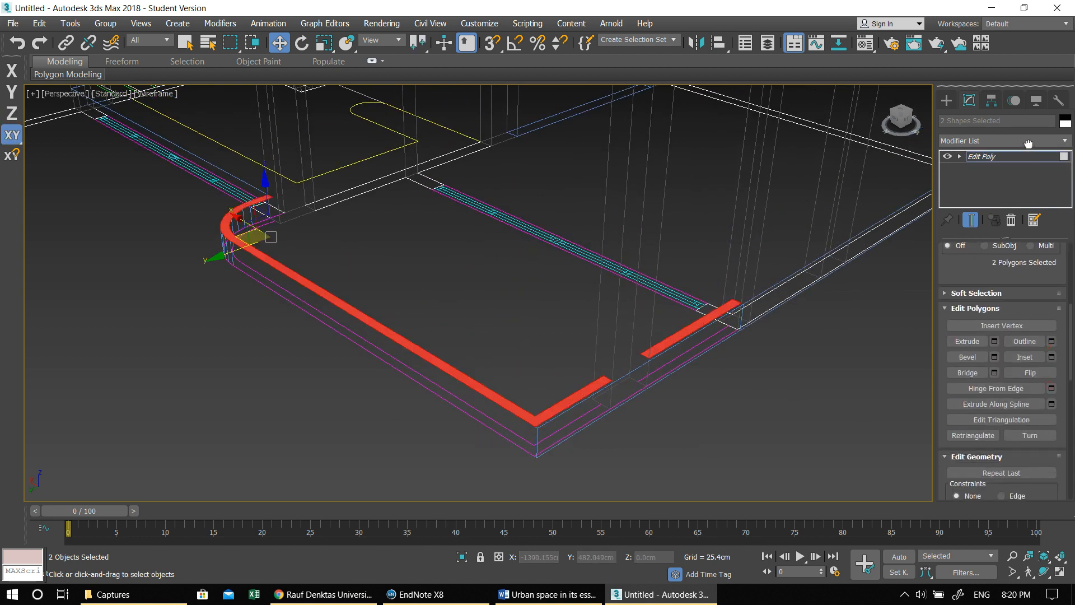
{"action": "left_click", "coordinate": [994, 341]}
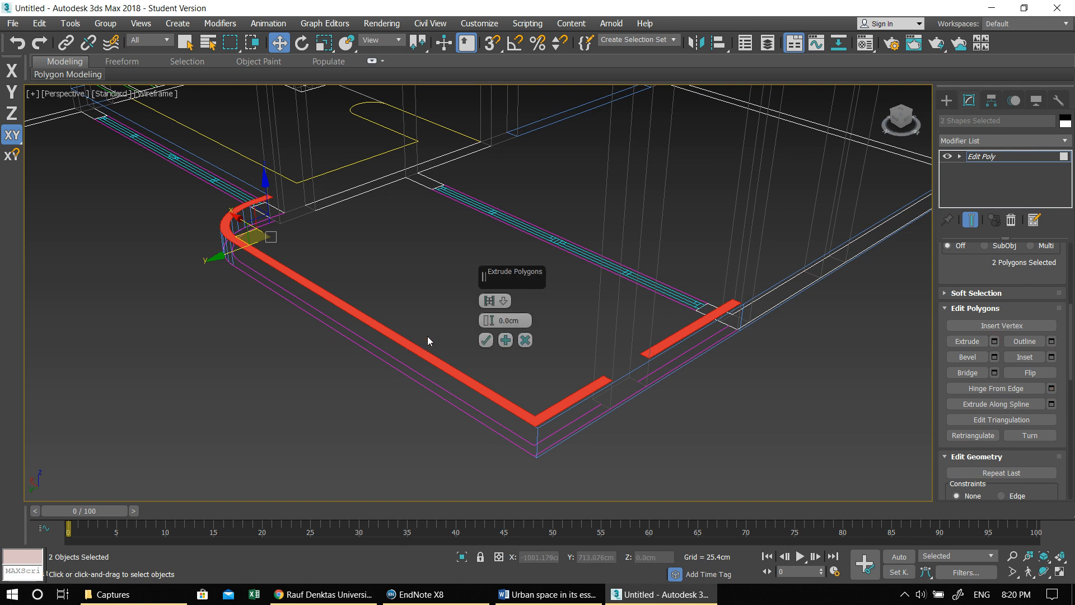
{"action": "double_click", "coordinate": [509, 321]}
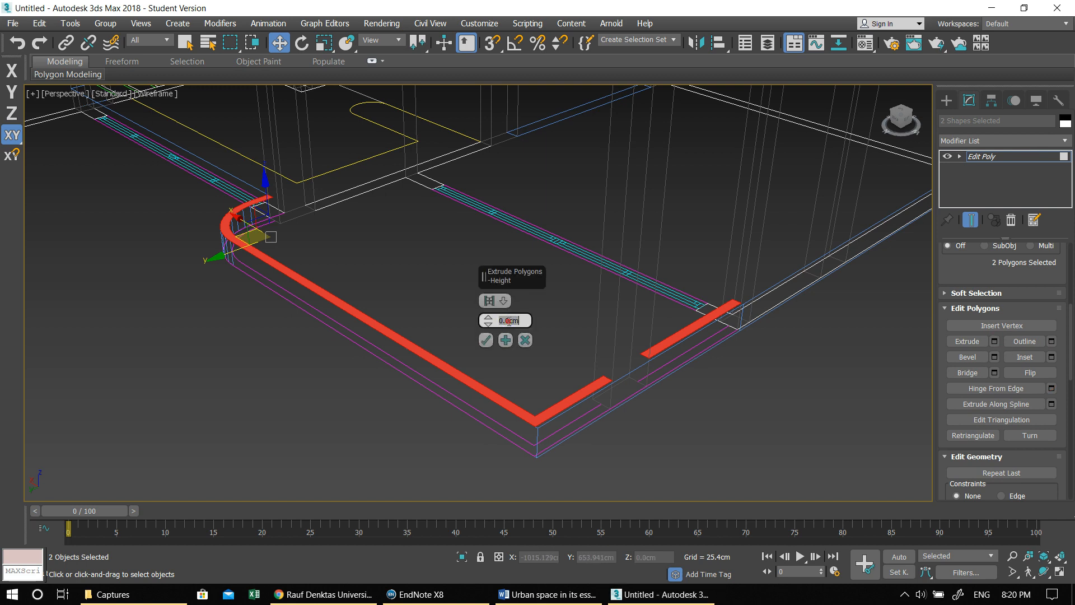
{"action": "key", "text": "Return"}
{"action": "middle_click_drag", "start_coordinate": [452, 311], "coordinate": [320, 318]}
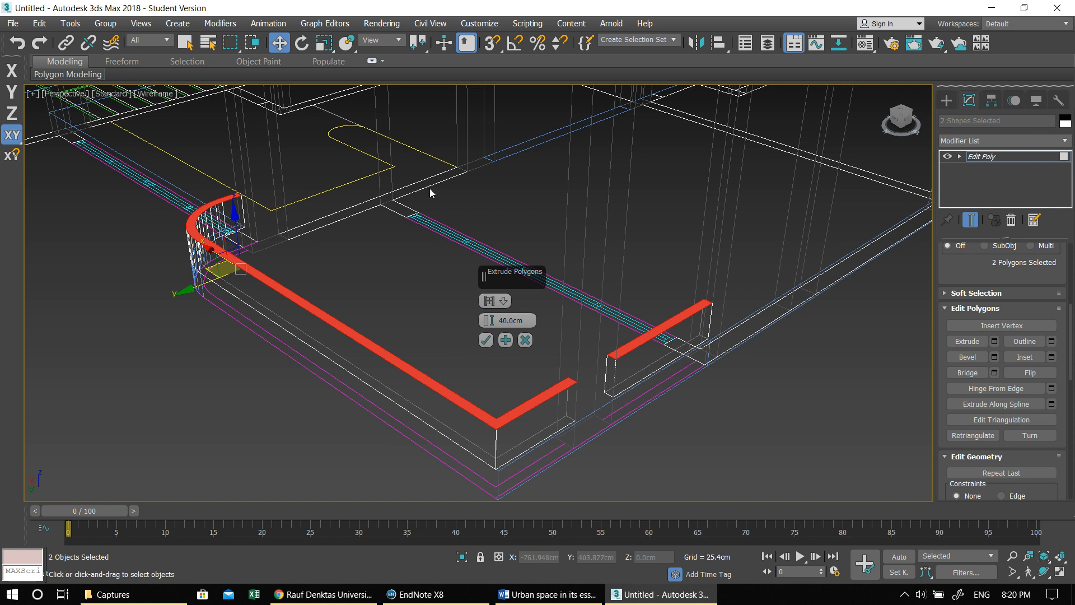
{"action": "left_click", "coordinate": [946, 100]}
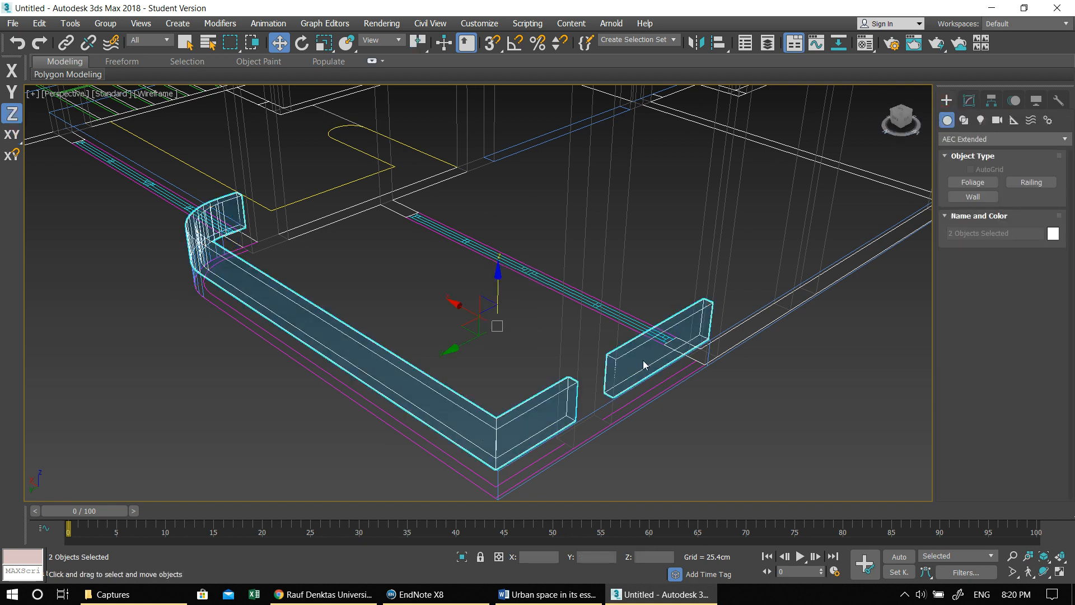
- In a maximized Left view, clone both balcony parapet walls straight above the originals
{"action": "middle_click_drag", "start_coordinate": [577, 377], "coordinate": [568, 375]}
{"action": "key", "text": "alt+w"}
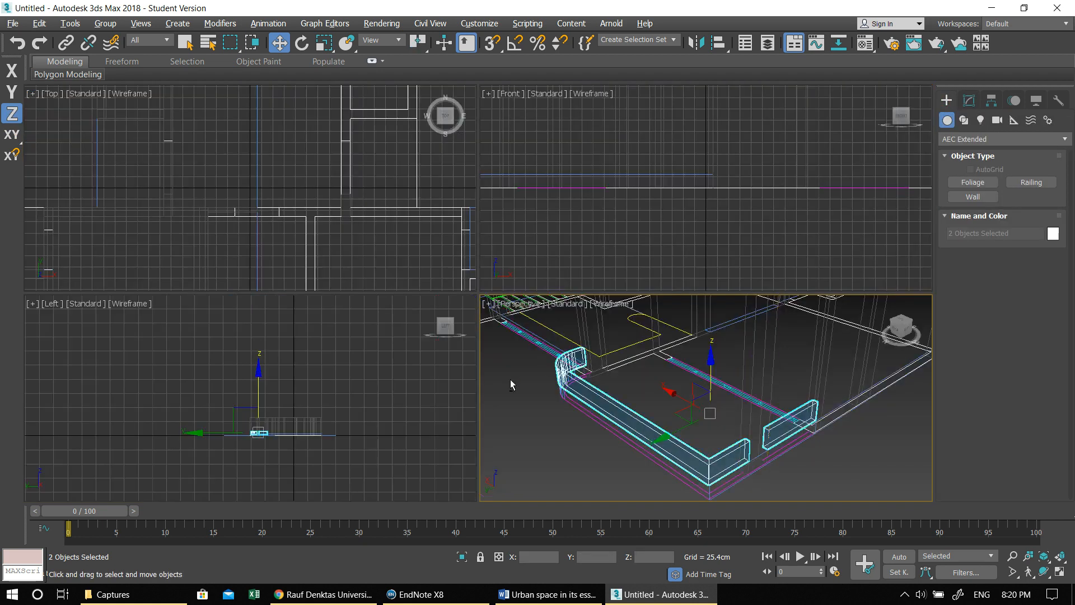
{"action": "middle_click", "coordinate": [374, 407]}
{"action": "key", "text": "alt+w"}
{"action": "scroll", "coordinate": [374, 410], "scroll_direction": "up", "scroll_amount": 10}
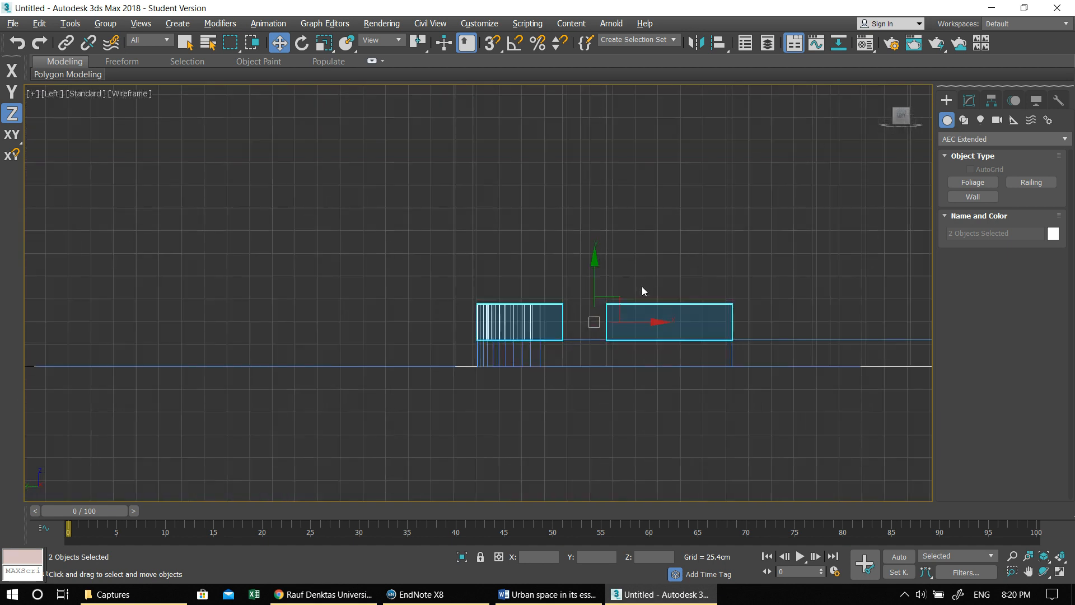
{"action": "middle_click_drag", "start_coordinate": [597, 313], "coordinate": [550, 338]}
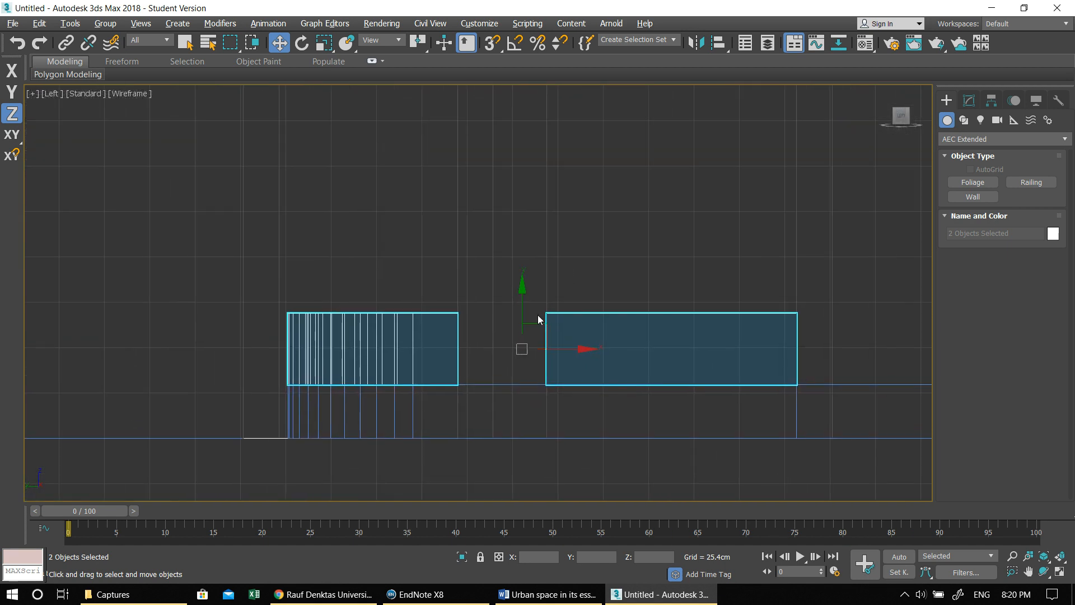
{"action": "mouse_move", "coordinate": [522, 290]}
{"action": "left_mouse_down", "text": "shift"}
{"action": "mouse_move", "coordinate": [522, 195]}
{"action": "mouse_move", "coordinate": [524, 560]}
{"action": "left_mouse_up", "text": "shift"}
{"action": "left_click", "coordinate": [528, 361]}
- Scale the cloned parapets vertically into thin rail bars and lower them about 18 cm to just above the walls
{"action": "key", "text": "e"}
{"action": "key", "text": "r"}
{"action": "key", "text": "w"}
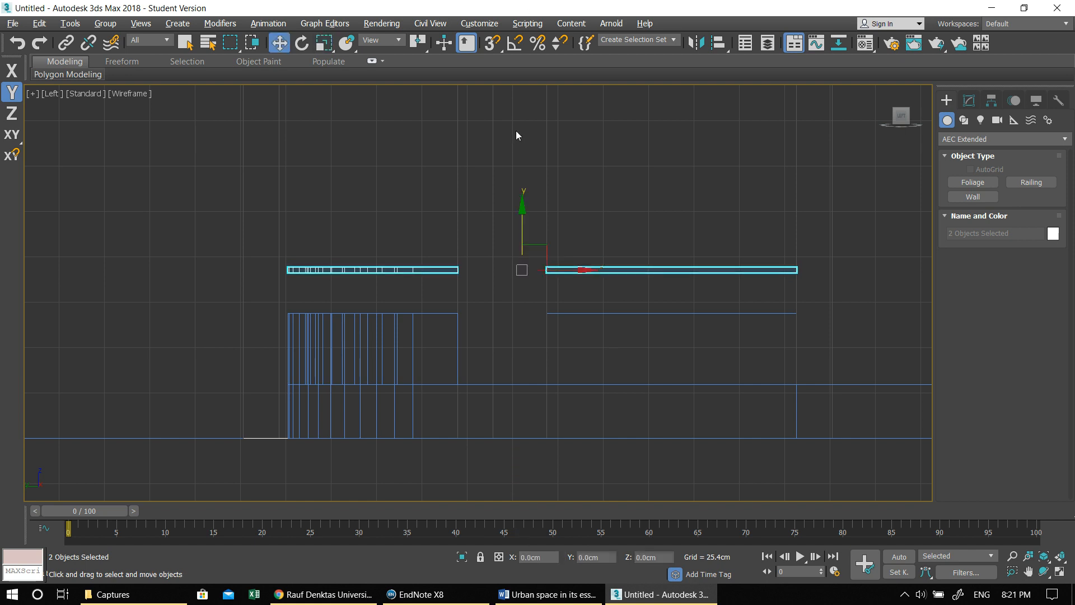
{"action": "left_click_drag", "start_coordinate": [521, 203], "coordinate": [522, 242]}
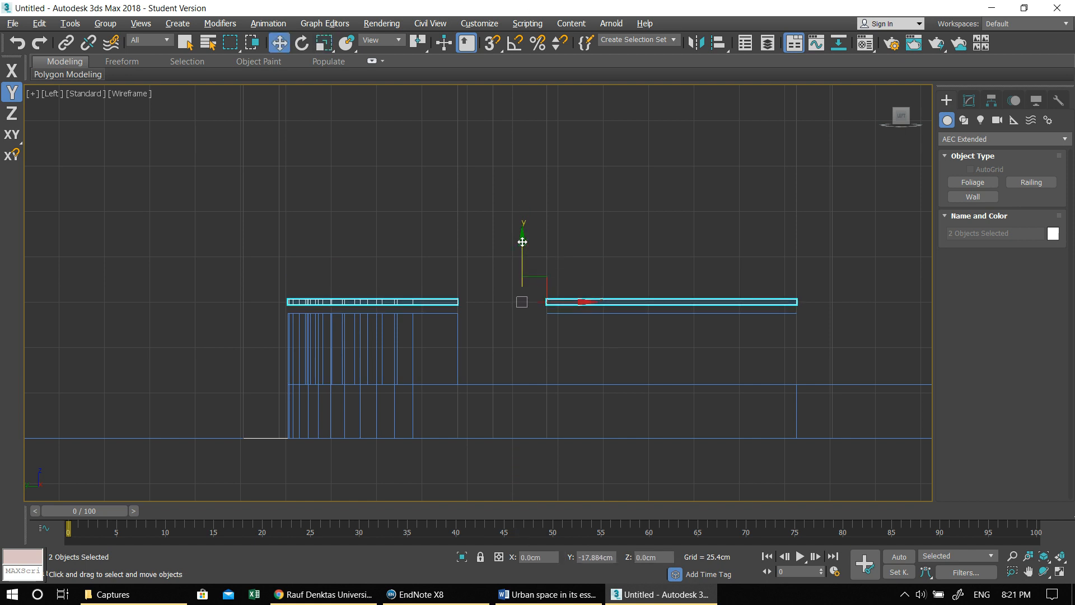
- Give the thin rail bars a dark grey object color and clone them upward into an evenly spaced balcony railing
{"action": "left_click", "coordinate": [968, 100]}
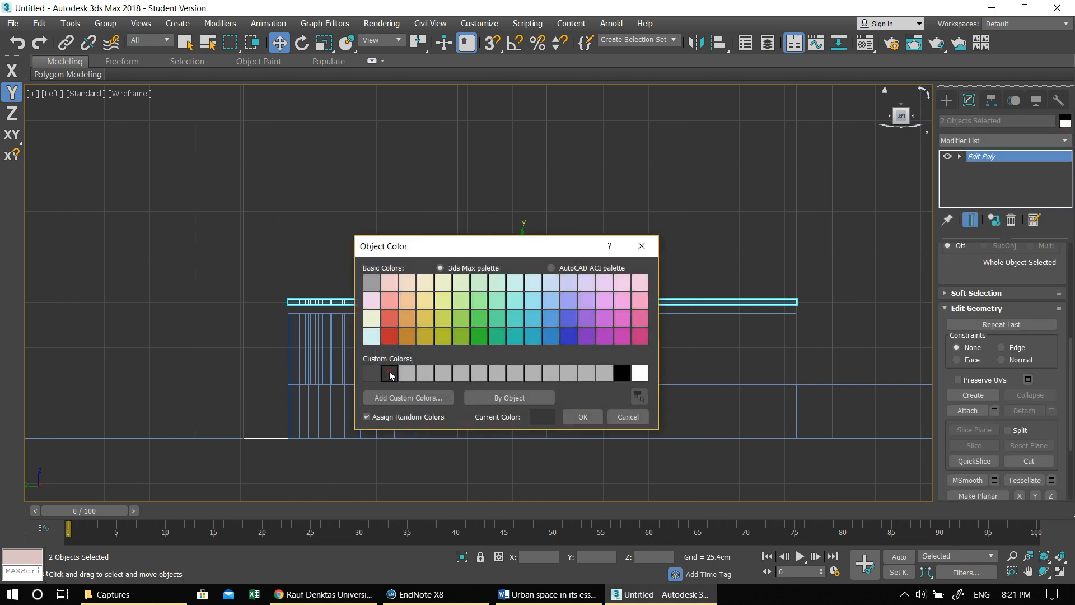
{"action": "left_click", "coordinate": [581, 417]}
{"action": "middle_click_drag", "start_coordinate": [496, 312], "coordinate": [467, 355]}
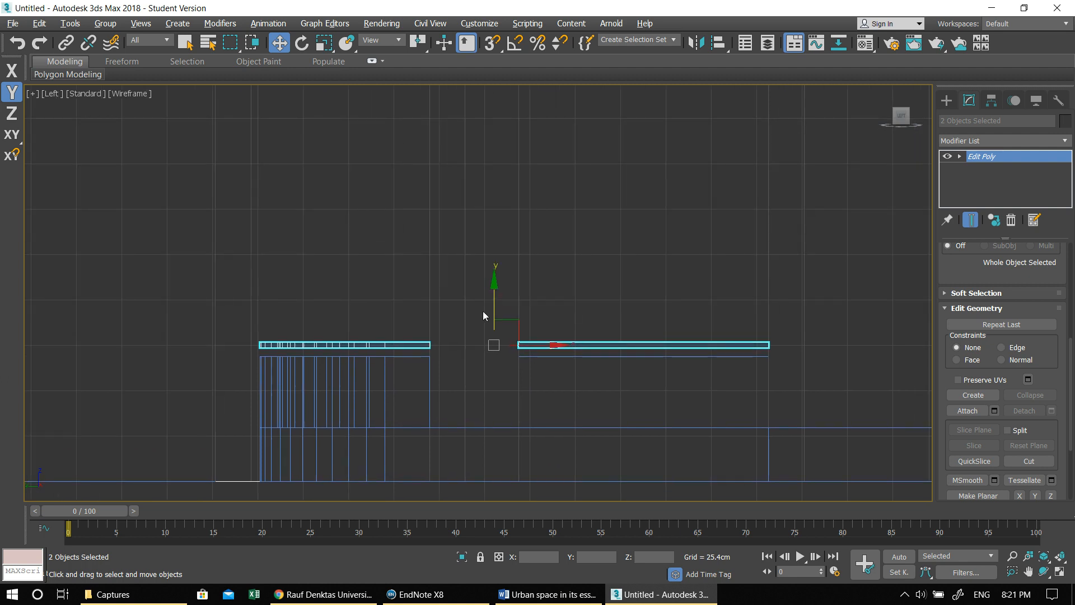
{"action": "left_click_drag", "start_coordinate": [495, 281], "coordinate": [492, 270], "text": "shift"}
{"action": "left_click", "coordinate": [575, 305]}
{"action": "left_click", "coordinate": [576, 307]}
{"action": "left_click", "coordinate": [552, 354]}
- Return to the maximized Perspective view with default shading, framed on the balcony railing
{"action": "key", "text": "alt+w"}
{"action": "right_click", "coordinate": [553, 349]}
{"action": "key", "text": "alt+w"}
{"action": "left_click", "coordinate": [393, 272]}
{"action": "mouse_move", "coordinate": [393, 272]}
{"action": "middle_mouse_down", "text": "alt"}
{"action": "mouse_move", "coordinate": [424, 302]}
{"action": "mouse_move", "coordinate": [502, 288]}
{"action": "mouse_move", "coordinate": [547, 300]}
{"action": "mouse_move", "coordinate": [552, 283]}
{"action": "mouse_move", "coordinate": [541, 300]}
{"action": "middle_mouse_up", "text": "alt"}
{"action": "key", "text": "F3"}
{"action": "scroll", "coordinate": [541, 301], "scroll_direction": "up", "scroll_amount": 2}
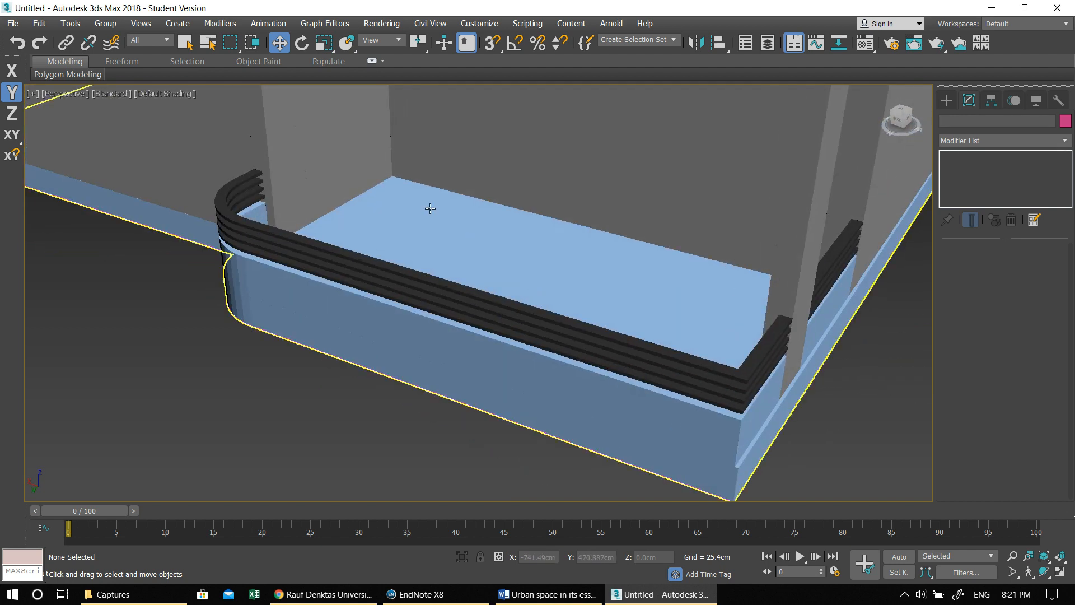
- In a maximized Top view, create a small vertical box post about 5.3 by 5 cm on the balcony railing's square corner
{"action": "key", "text": "alt+w"}
{"action": "left_click", "coordinate": [307, 147]}
{"action": "key", "text": "alt+w"}
{"action": "middle_click_drag", "start_coordinate": [312, 198], "coordinate": [619, 263]}
{"action": "scroll", "coordinate": [616, 255], "scroll_direction": "down", "scroll_amount": 4}
{"action": "middle_click_drag", "start_coordinate": [546, 192], "coordinate": [547, 321]}
{"action": "scroll", "coordinate": [300, 218], "scroll_direction": "up", "scroll_amount": 8}
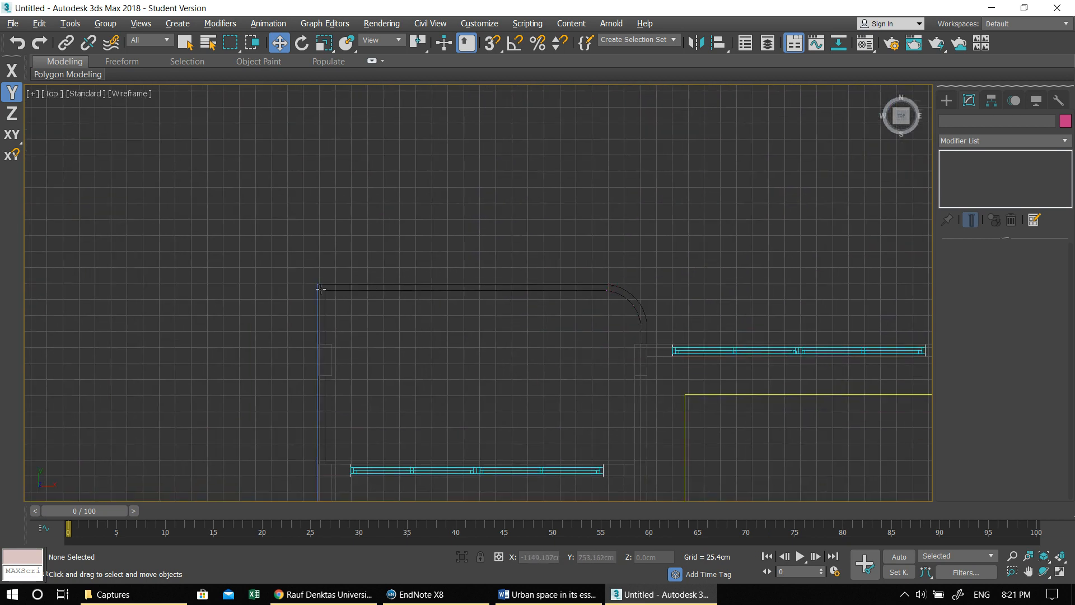
{"action": "scroll", "coordinate": [374, 311], "scroll_direction": "up", "scroll_amount": 2}
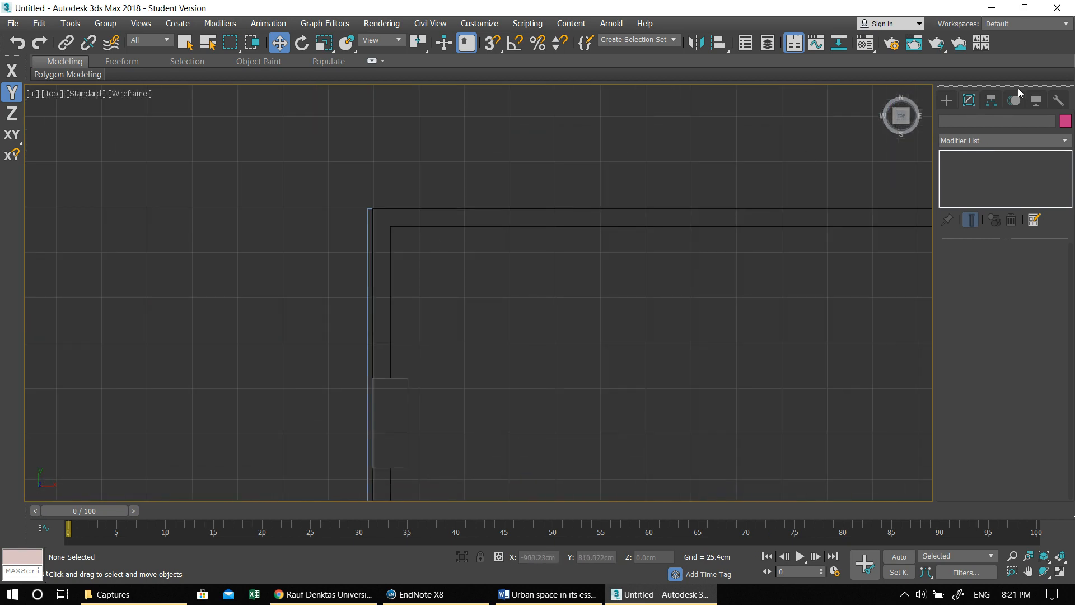
{"action": "left_click", "coordinate": [946, 100]}
{"action": "left_click", "coordinate": [968, 139]}
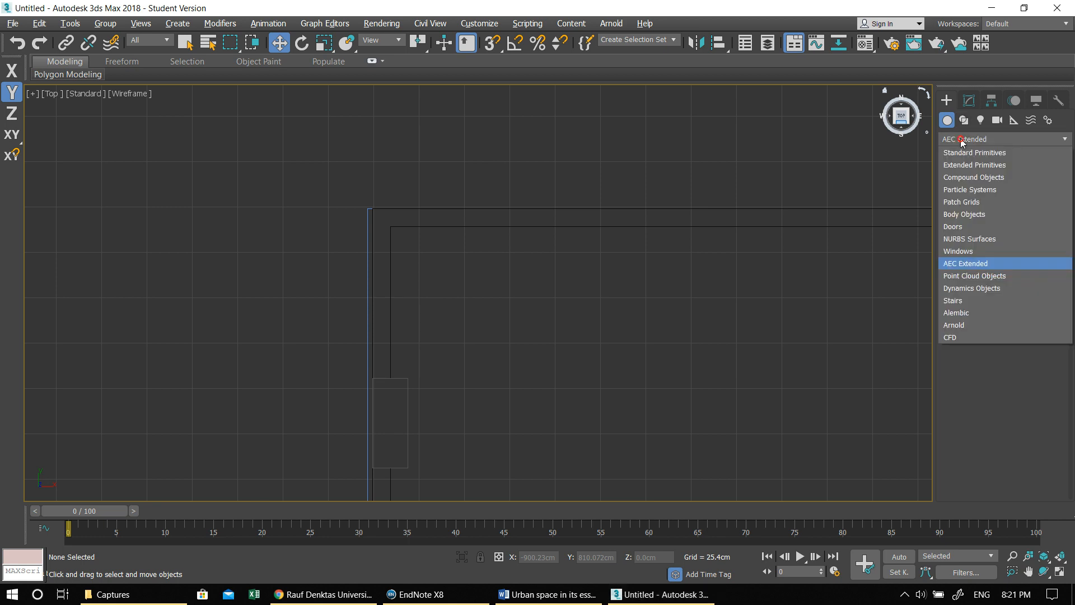
{"action": "left_click", "coordinate": [968, 154]}
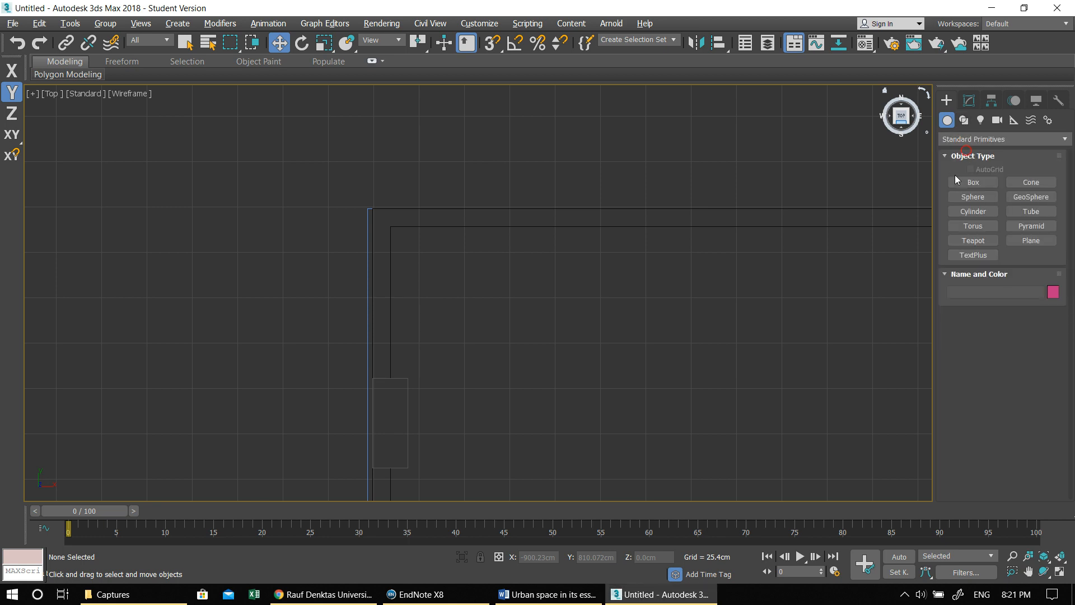
{"action": "left_click", "coordinate": [960, 180]}
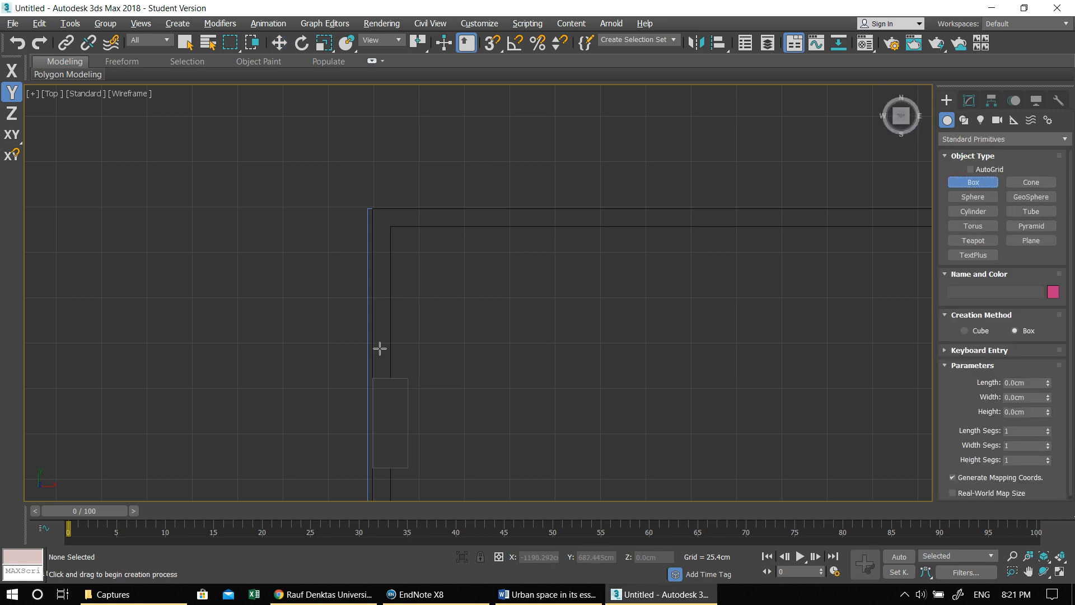
{"action": "left_click_drag", "start_coordinate": [380, 213], "coordinate": [390, 224]}
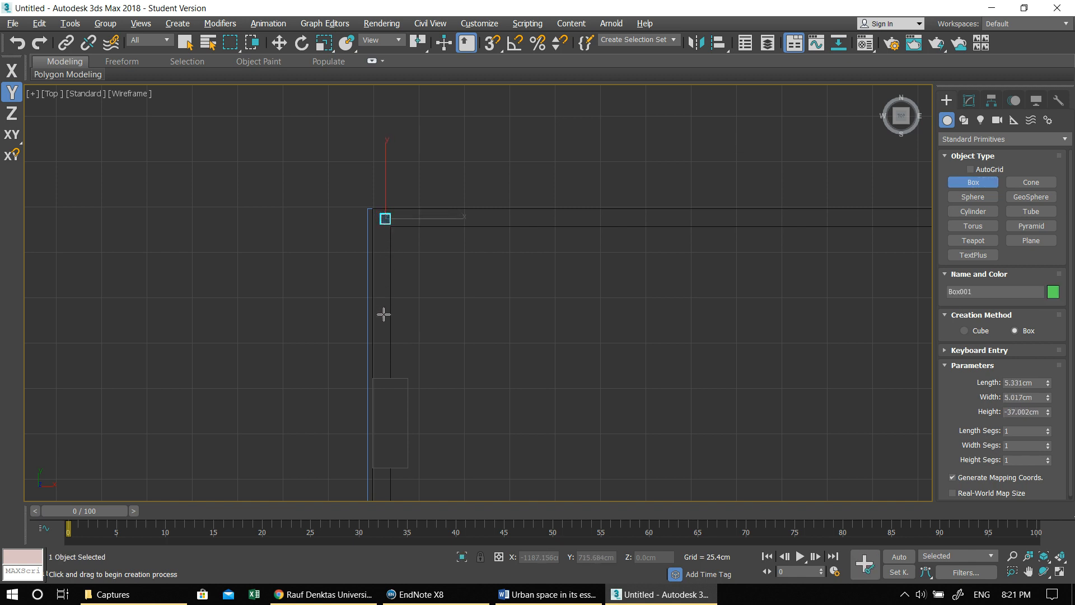
{"action": "left_click", "coordinate": [421, 196]}
- Raise the post about 56.5 cm in the Left view so it spans the rail bars, and return to the maximized Top view
{"action": "key", "text": "alt+w"}
{"action": "middle_click", "coordinate": [334, 401]}
{"action": "key", "text": "alt+w"}
{"action": "middle_click_drag", "start_coordinate": [231, 306], "coordinate": [338, 265]}
{"action": "scroll", "coordinate": [337, 264], "scroll_direction": "up", "scroll_amount": 3}
{"action": "key", "text": "w"}
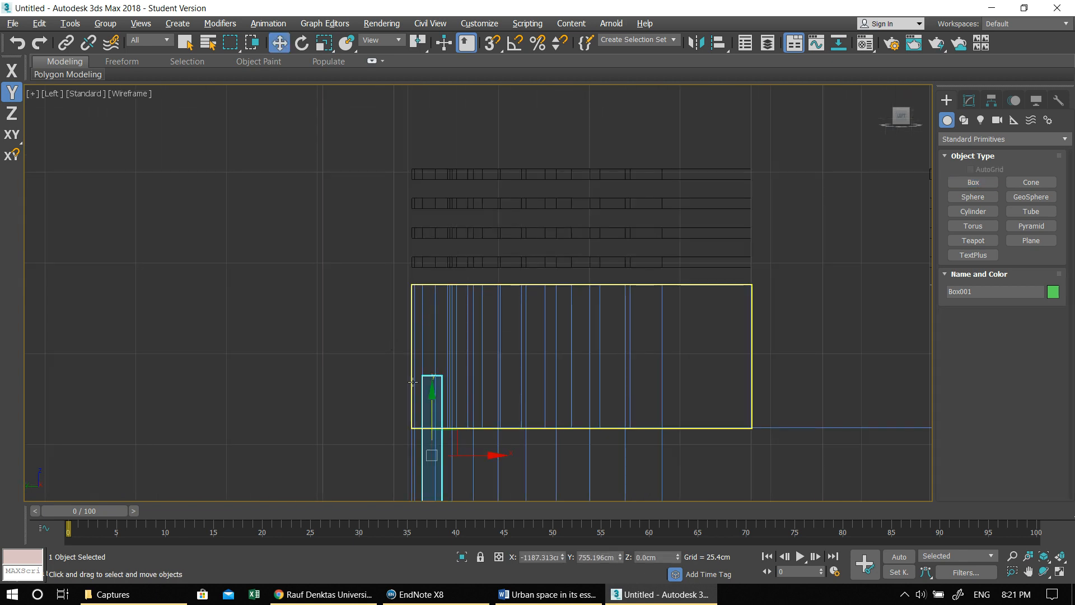
{"action": "left_click_drag", "start_coordinate": [433, 393], "coordinate": [459, 189]}
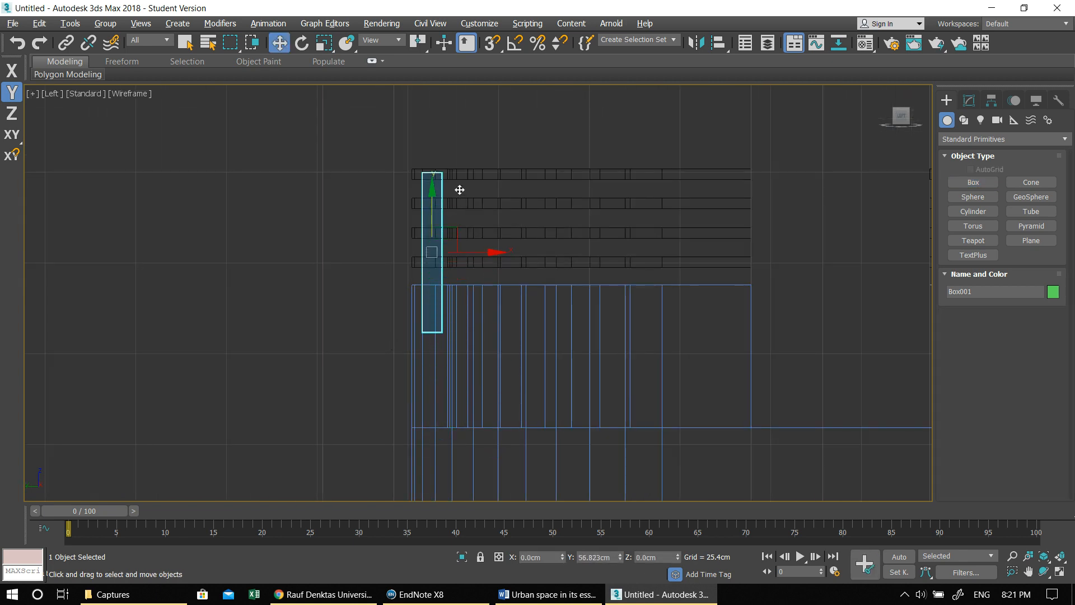
{"action": "key", "text": "alt+w"}
{"action": "middle_click", "coordinate": [245, 176]}
{"action": "key", "text": "alt+w"}
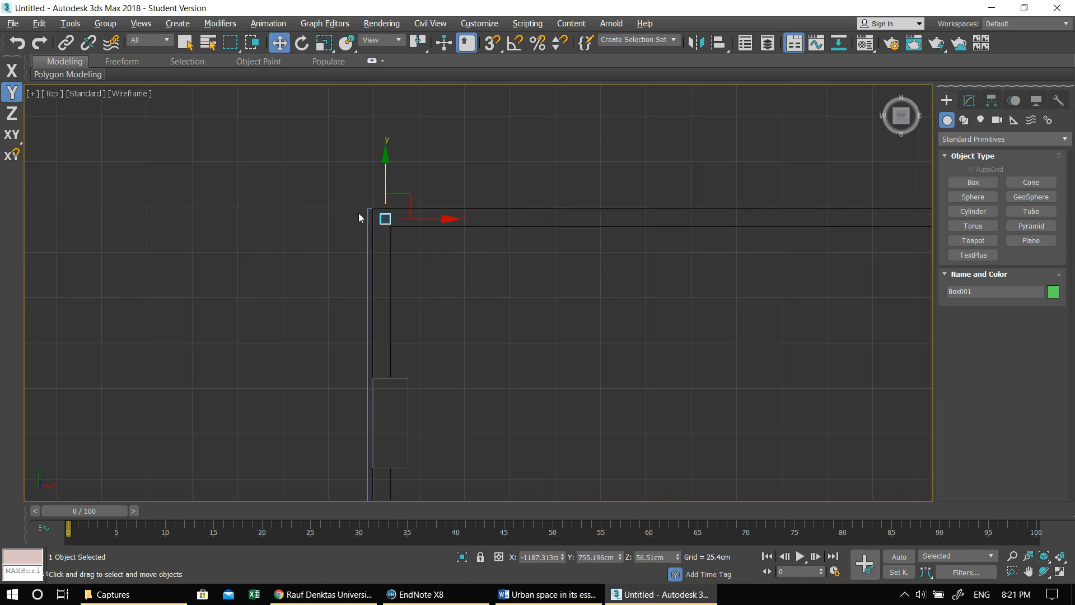
- Try scaling the corner post along the X axis to about 65%
{"action": "mouse_move", "coordinate": [358, 213]}
{"action": "middle_mouse_down"}
{"action": "mouse_move", "coordinate": [348, 207]}
{"action": "mouse_move", "coordinate": [361, 209]}
{"action": "middle_mouse_up"}
{"action": "key", "text": "e"}
{"action": "key", "text": "r"}
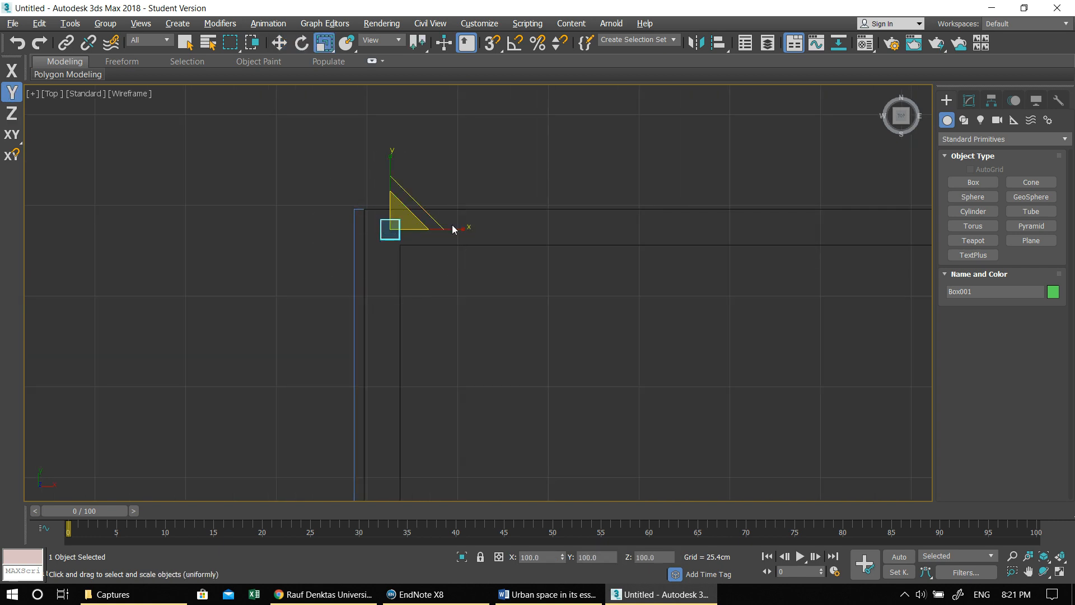
{"action": "left_click_drag", "start_coordinate": [456, 228], "coordinate": [457, 227]}
{"action": "key", "text": "ctrl+z"}
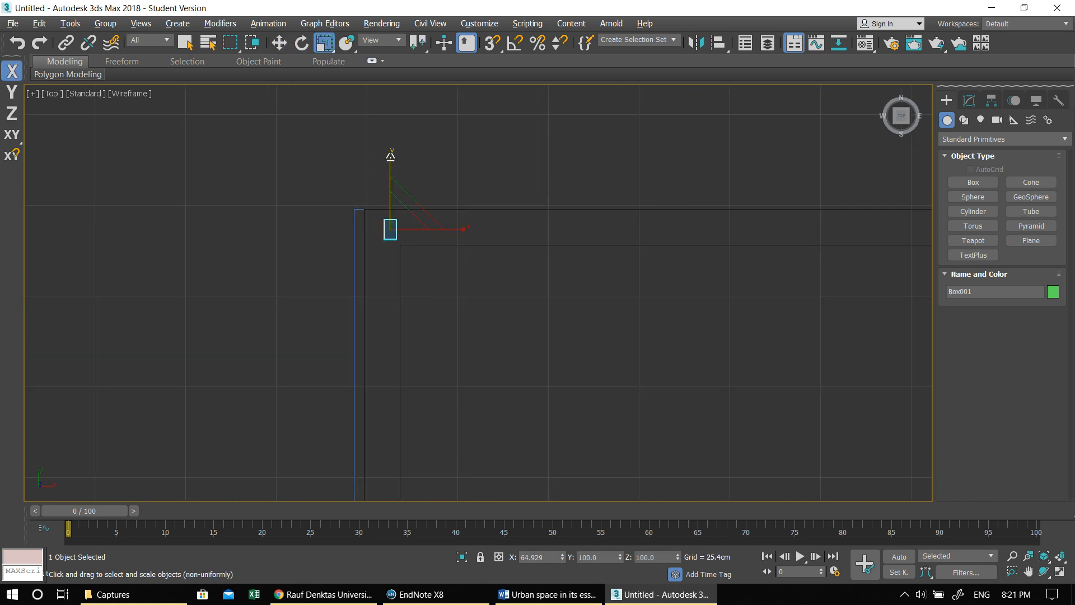
- Shift the corner post about 2.3 cm in the negative X direction, toward the railing's outer edge
{"action": "key", "text": "F6"}
{"action": "key", "text": "w"}
{"action": "left_click_drag", "start_coordinate": [458, 230], "coordinate": [450, 230]}
{"action": "scroll", "coordinate": [458, 245], "scroll_direction": "down", "scroll_amount": 2}
- Clone the corner post along the front railing as six copies spaced about 97 cm apart
{"action": "middle_click_drag", "start_coordinate": [458, 245], "coordinate": [274, 196]}
{"action": "scroll", "coordinate": [415, 252], "scroll_direction": "down", "scroll_amount": 1}
{"action": "middle_click_drag", "start_coordinate": [414, 252], "coordinate": [304, 283]}
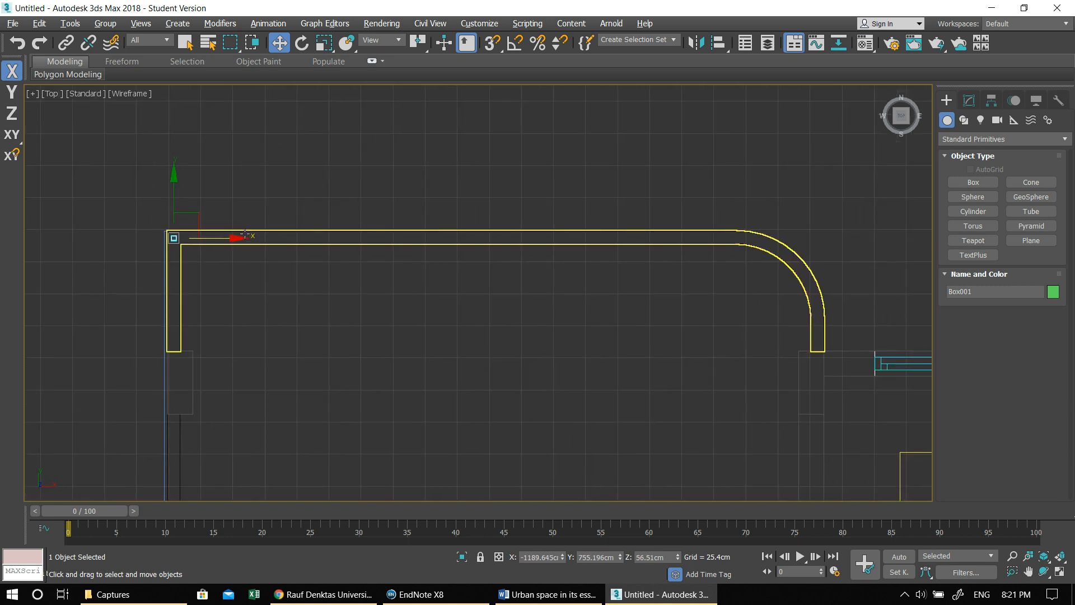
{"action": "left_click_drag", "start_coordinate": [235, 238], "coordinate": [358, 236], "text": "shift"}
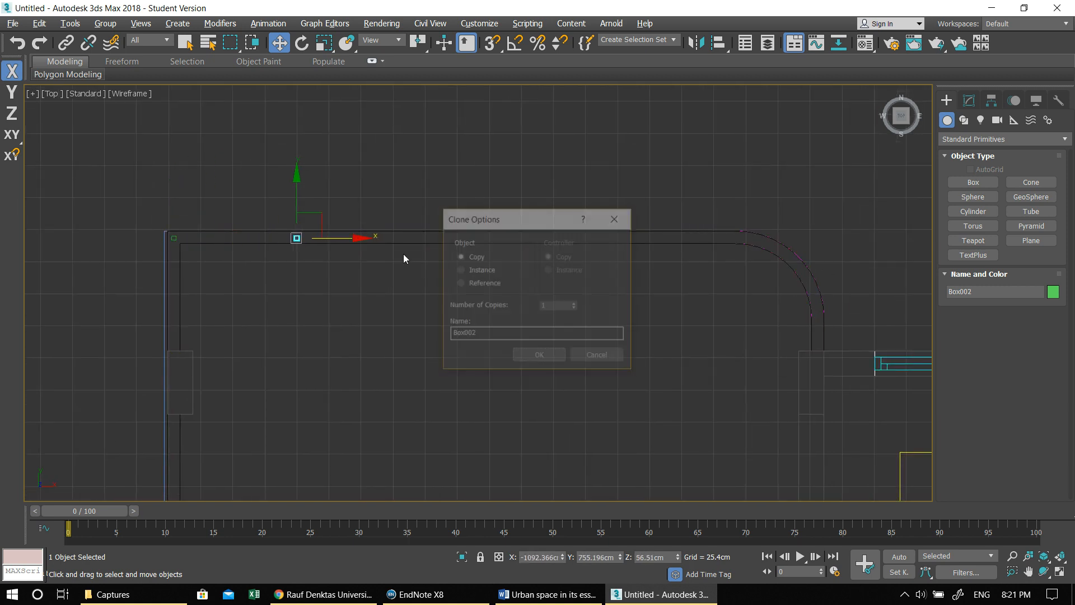
{"action": "left_click", "coordinate": [573, 304]}
{"action": "left_click", "coordinate": [574, 304]}
{"action": "left_click", "coordinate": [530, 355]}
- Move the second-to-last post back about 39 cm to the start of the railing's curve and the last post to the curve's far end
{"action": "middle_click_drag", "start_coordinate": [600, 289], "coordinate": [396, 294]}
{"action": "left_click", "coordinate": [583, 243]}
{"action": "left_click_drag", "start_coordinate": [645, 244], "coordinate": [597, 243]}
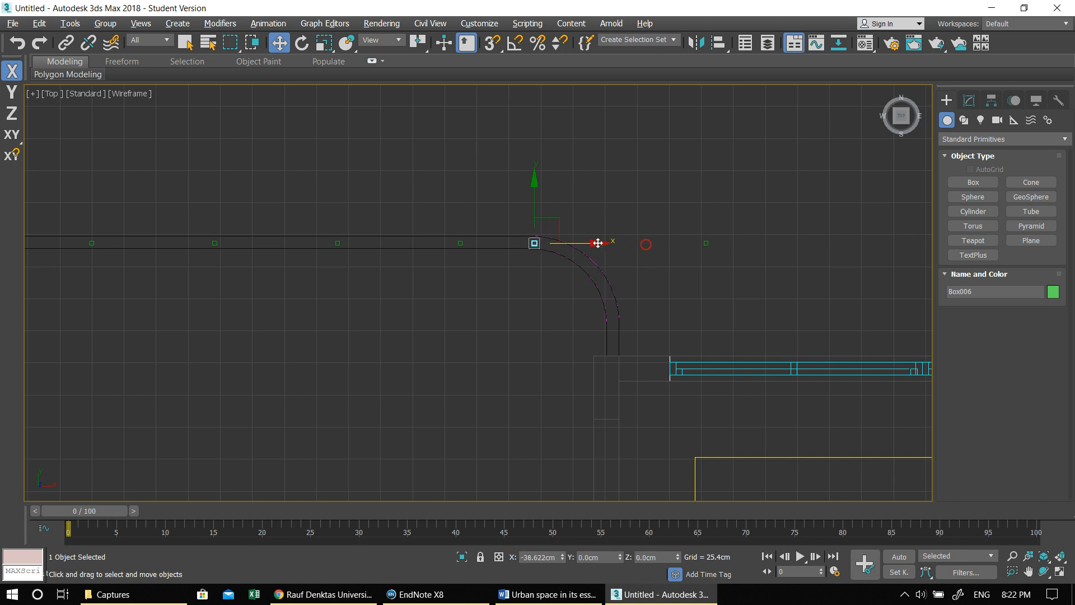
{"action": "left_click", "coordinate": [705, 243]}
{"action": "left_click_drag", "start_coordinate": [703, 243], "coordinate": [626, 332]}
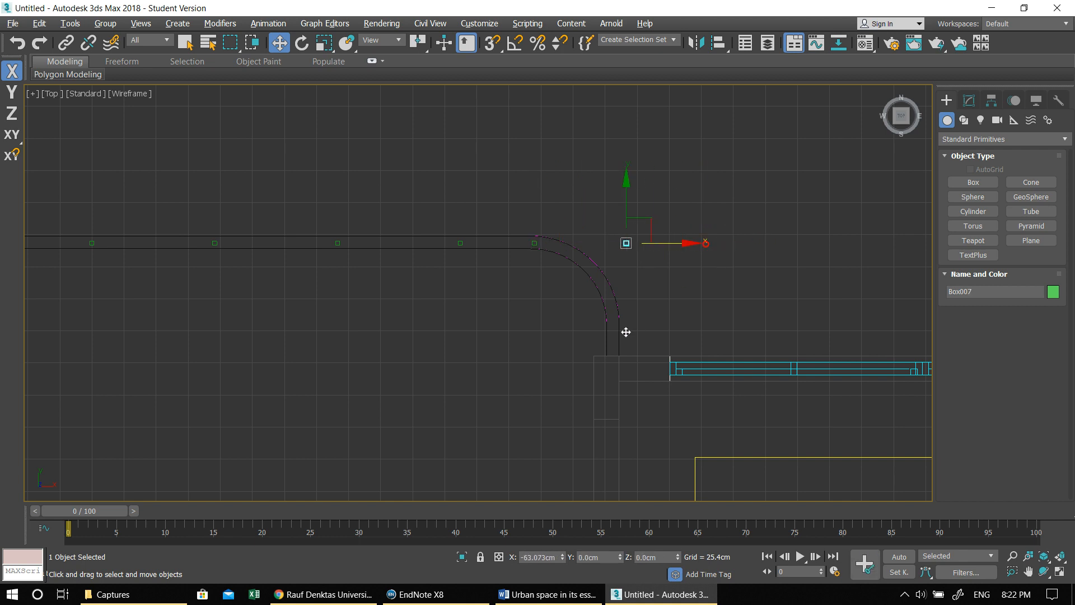
{"action": "left_click_drag", "start_coordinate": [626, 243], "coordinate": [606, 329]}
- Clone the corner post along the straight side railing, placing the farthest copy about 269 cm from the corner
{"action": "middle_click_drag", "start_coordinate": [489, 305], "coordinate": [762, 306]}
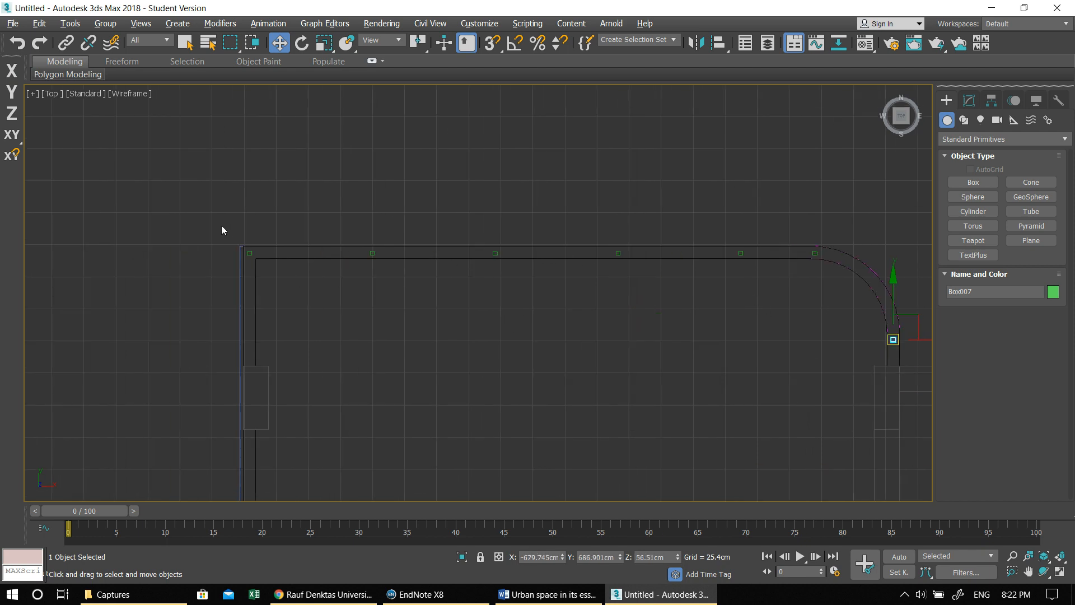
{"action": "left_click", "coordinate": [250, 253]}
{"action": "middle_click_drag", "start_coordinate": [325, 318], "coordinate": [448, 225]}
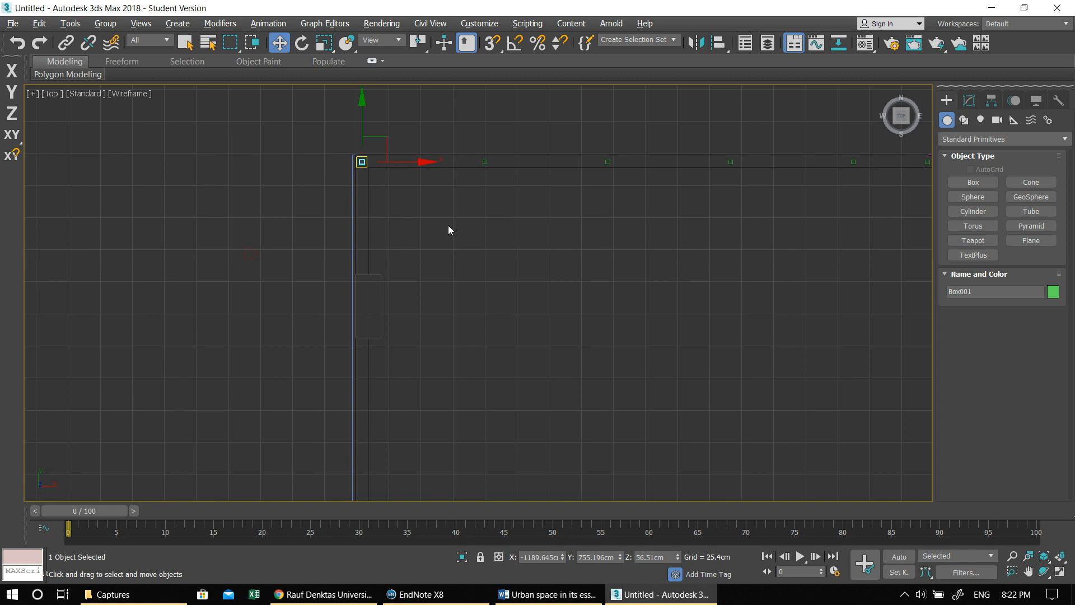
{"action": "scroll", "coordinate": [448, 225], "scroll_direction": "down", "scroll_amount": 2}
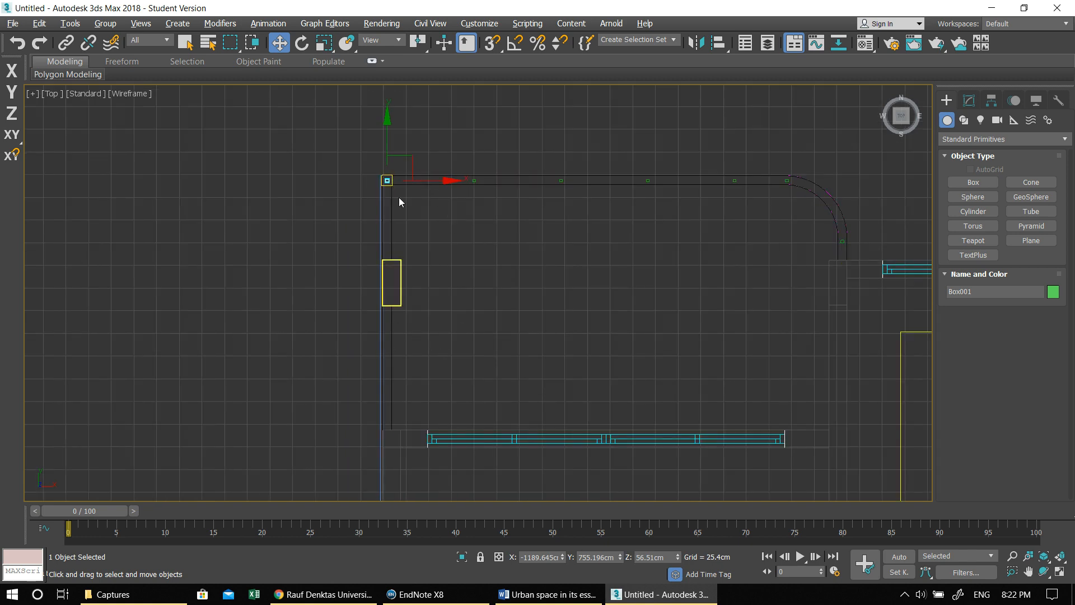
{"action": "left_click_drag", "start_coordinate": [386, 123], "coordinate": [389, 361], "text": "shift"}
{"action": "left_click", "coordinate": [531, 356]}
{"action": "left_click", "coordinate": [543, 355]}
{"action": "middle_click_drag", "start_coordinate": [566, 338], "coordinate": [364, 278]}
{"action": "scroll", "coordinate": [358, 268], "scroll_direction": "down", "scroll_amount": 2}
- Return to the maximized Perspective view and examine the balcony railing posts, walls and floor slab from several angles
{"action": "key", "text": "alt+w"}
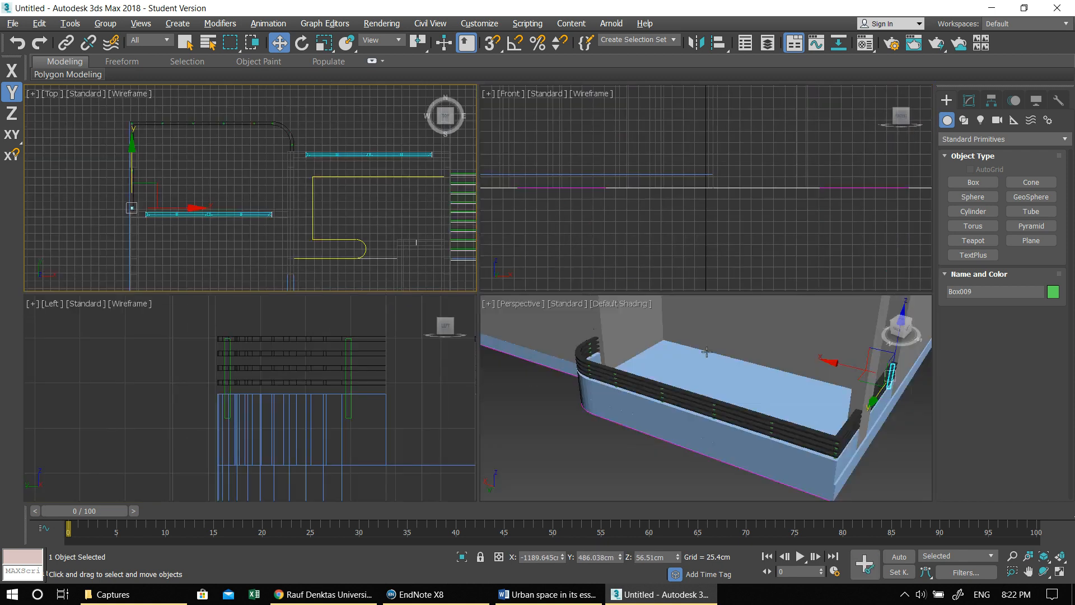
{"action": "right_click", "coordinate": [550, 316]}
{"action": "key", "text": "alt+w"}
{"action": "scroll", "coordinate": [539, 300], "scroll_direction": "down", "scroll_amount": 6}
{"action": "middle_click_drag", "start_coordinate": [539, 301], "coordinate": [518, 283], "text": "alt"}
{"action": "middle_click_drag", "start_coordinate": [664, 301], "coordinate": [507, 420]}
{"action": "middle_click_drag", "start_coordinate": [407, 259], "coordinate": [488, 312], "text": "alt"}
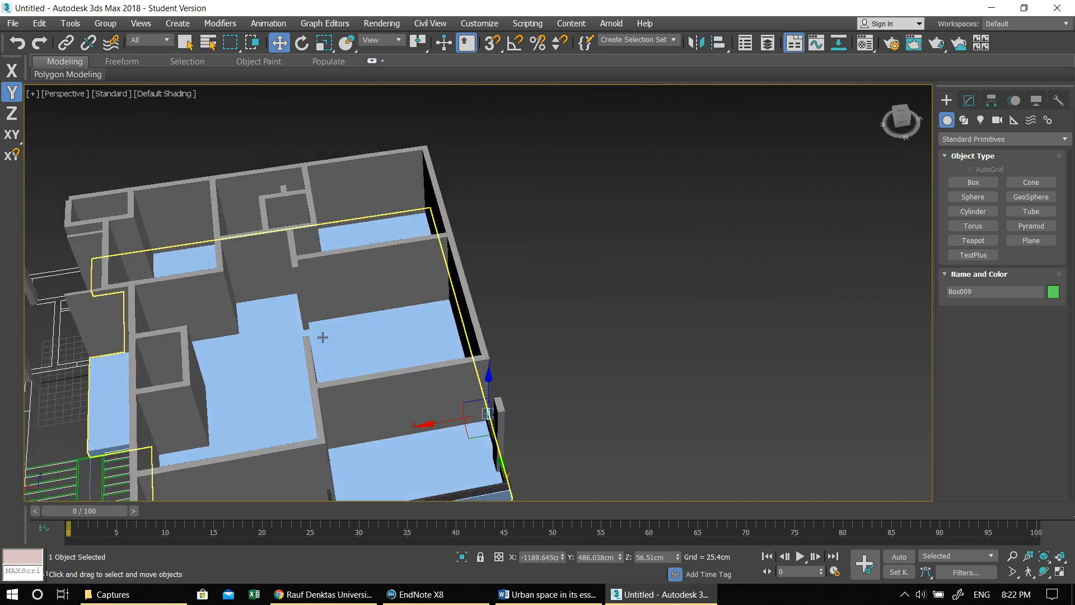
{"action": "middle_click_drag", "start_coordinate": [321, 336], "coordinate": [497, 206]}
{"action": "middle_click_drag", "start_coordinate": [500, 268], "coordinate": [475, 393], "text": "alt"}
{"action": "middle_click_drag", "start_coordinate": [444, 320], "coordinate": [588, 209], "text": "alt"}
{"action": "middle_click_drag", "start_coordinate": [448, 280], "coordinate": [404, 300], "text": "alt"}
{"action": "middle_click_drag", "start_coordinate": [459, 244], "coordinate": [636, 268]}
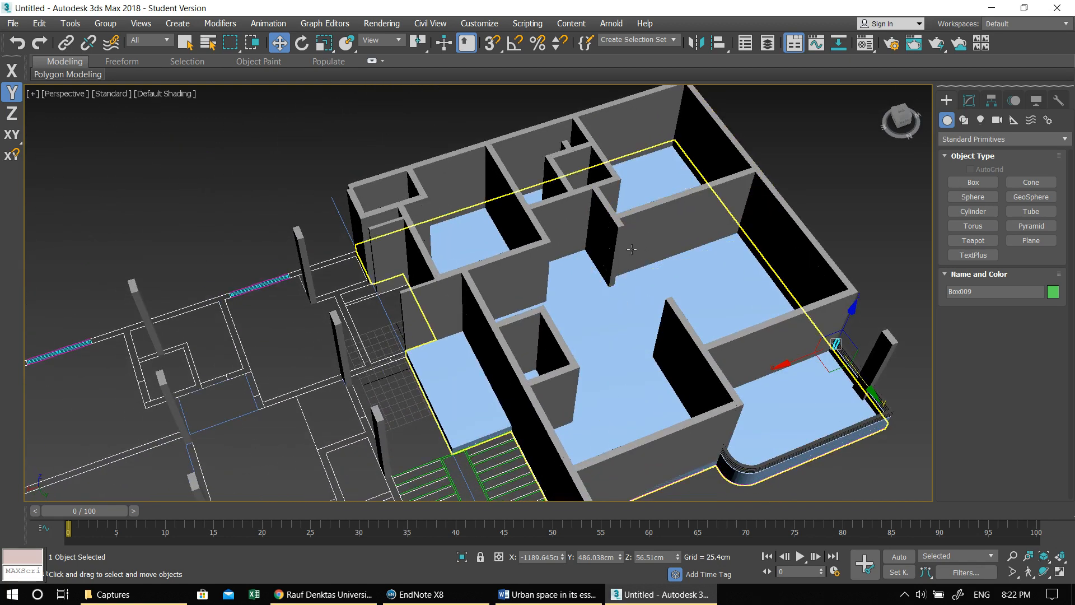
- Show the Perspective view in wireframe and apply an Edit Poly modifier to the polyline in the opening of the middle dividing wall
{"action": "key", "text": "alt+w"}
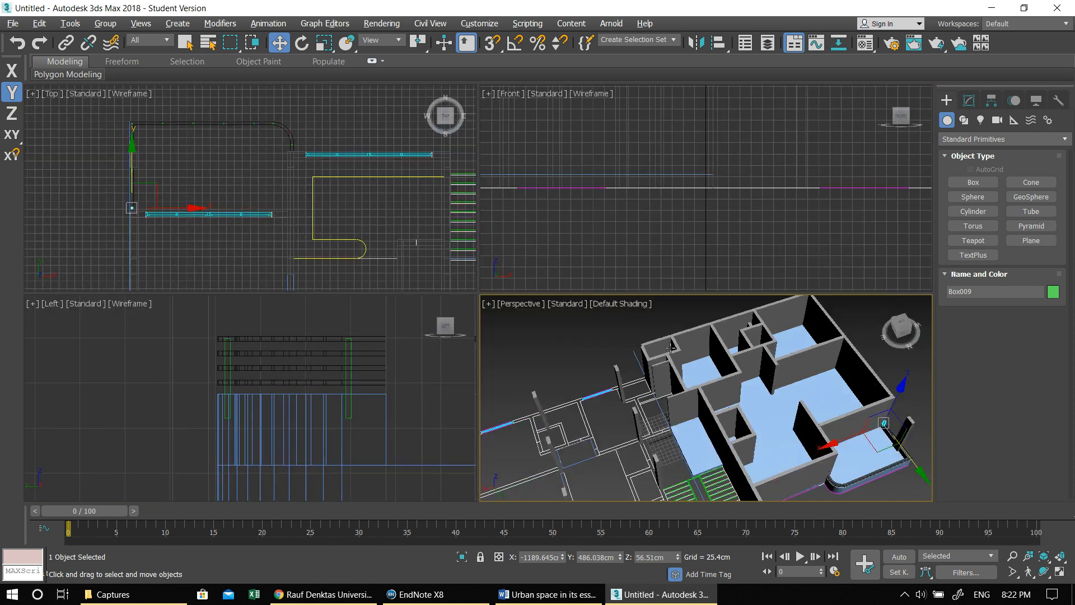
{"action": "key", "text": "alt+w"}
{"action": "key", "text": "F3"}
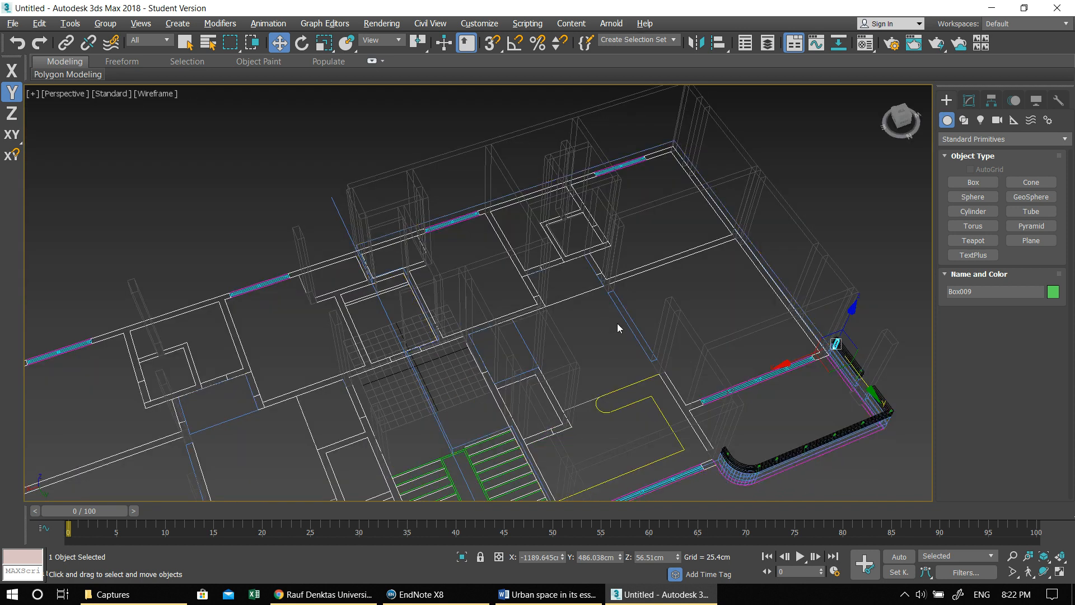
{"action": "left_click", "coordinate": [622, 315]}
{"action": "middle_click_drag", "start_coordinate": [651, 314], "coordinate": [599, 312]}
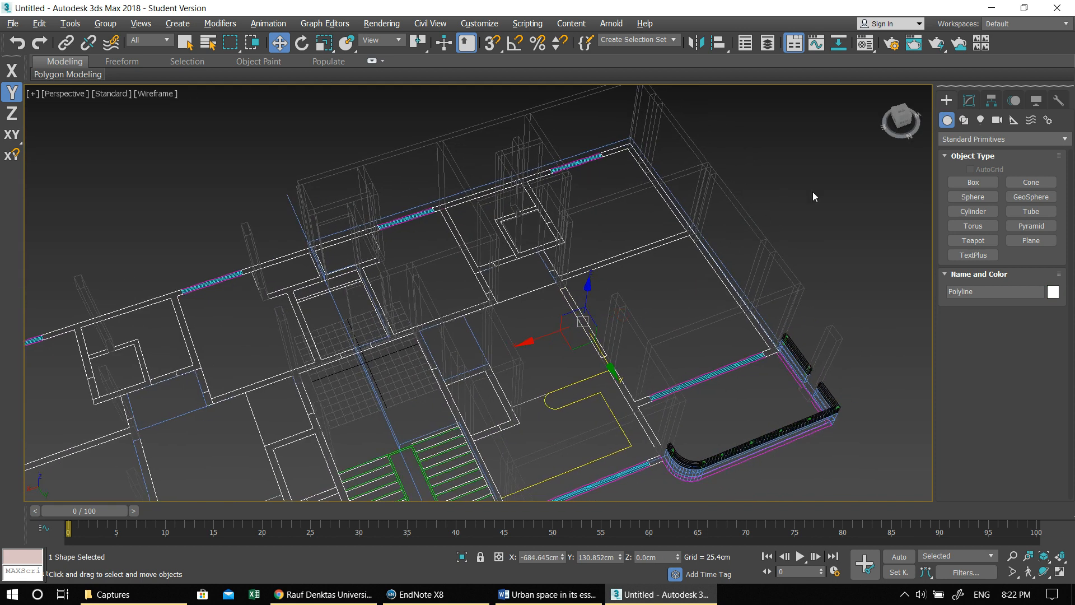
{"action": "left_click", "coordinate": [964, 103]}
{"action": "left_click", "coordinate": [977, 141]}
{"action": "key", "text": "e"}
{"action": "left_click", "coordinate": [983, 188]}
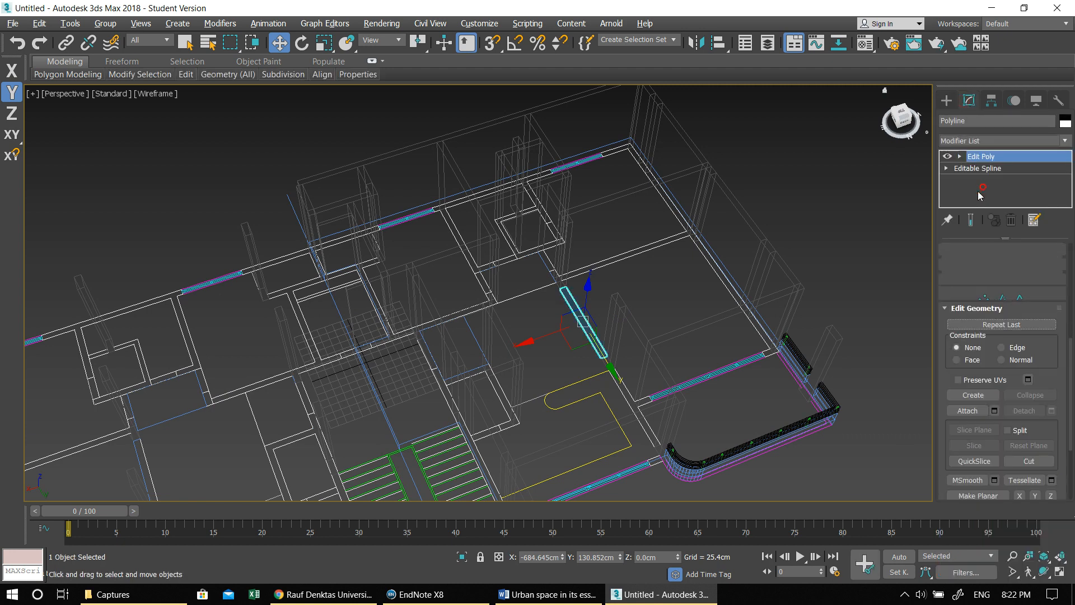
- Extrude the polygon in the wall opening by 30 cm to form a lintel
{"action": "scroll", "coordinate": [547, 284], "scroll_direction": "up", "scroll_amount": 4}
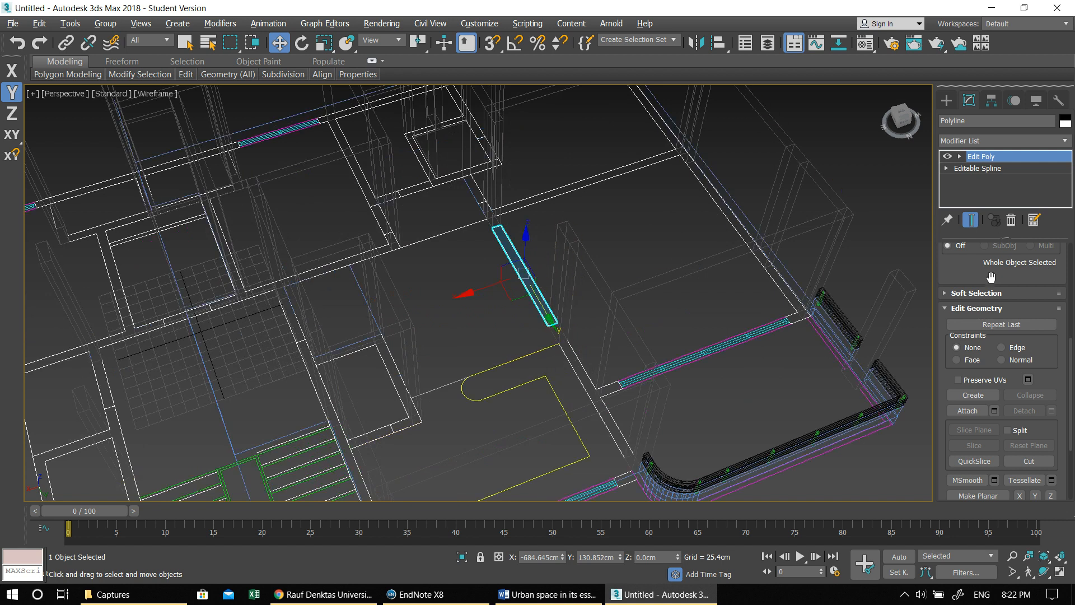
{"action": "left_click", "coordinate": [1014, 358]}
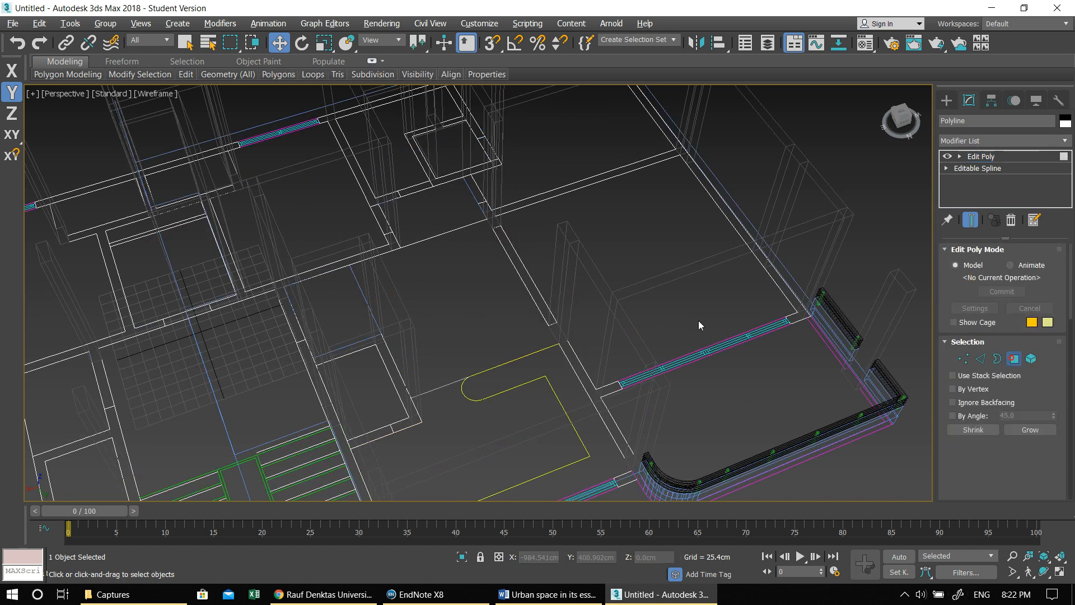
{"action": "left_click", "coordinate": [512, 263]}
{"action": "scroll", "coordinate": [1056, 389], "scroll_direction": "down", "scroll_amount": 5}
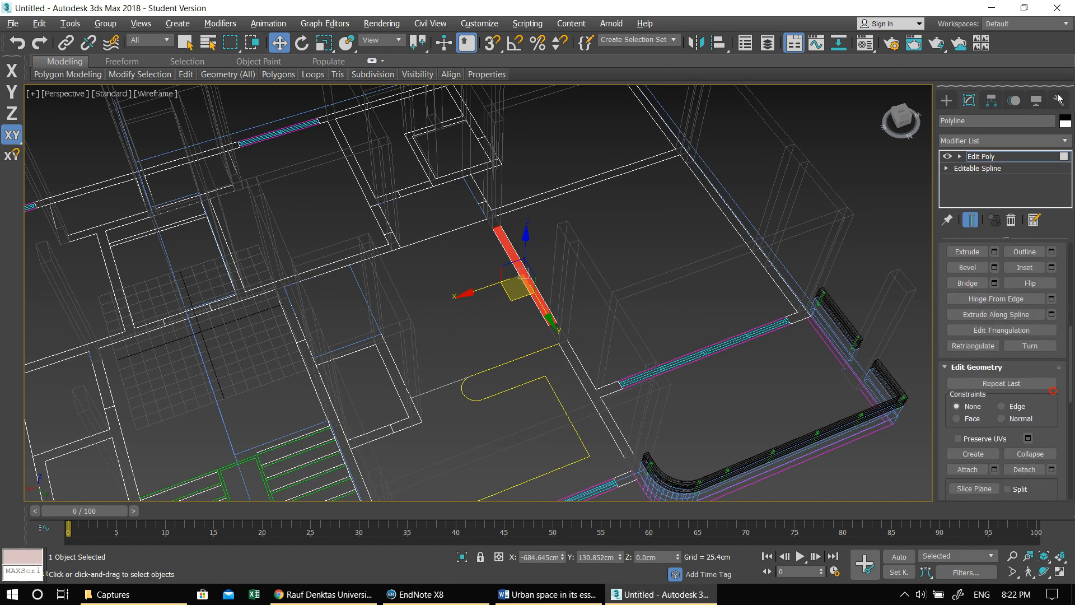
{"action": "left_click", "coordinate": [996, 253]}
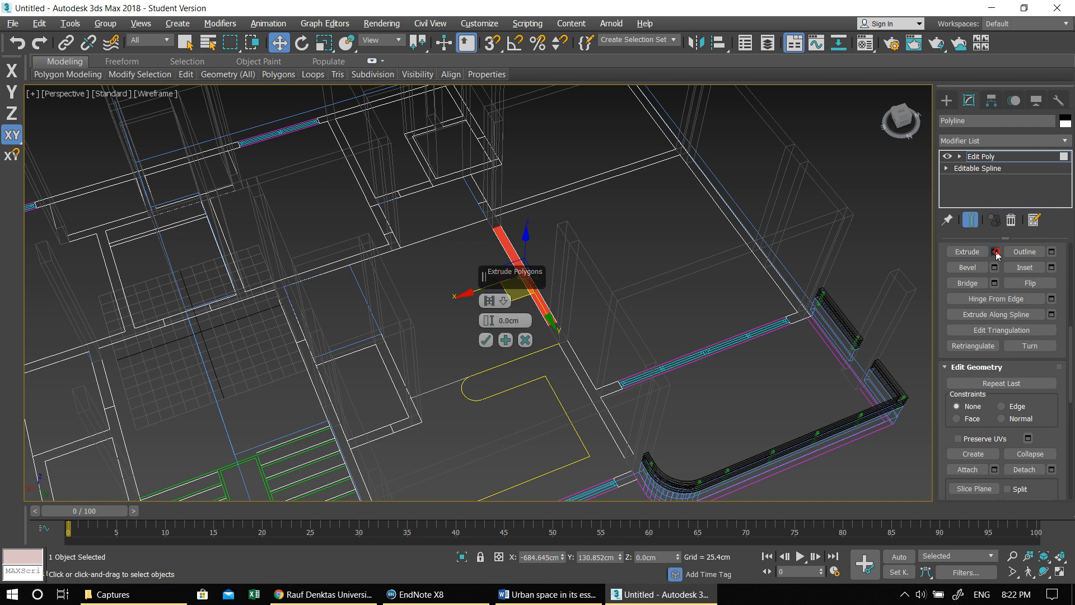
{"action": "type", "text": "3"}
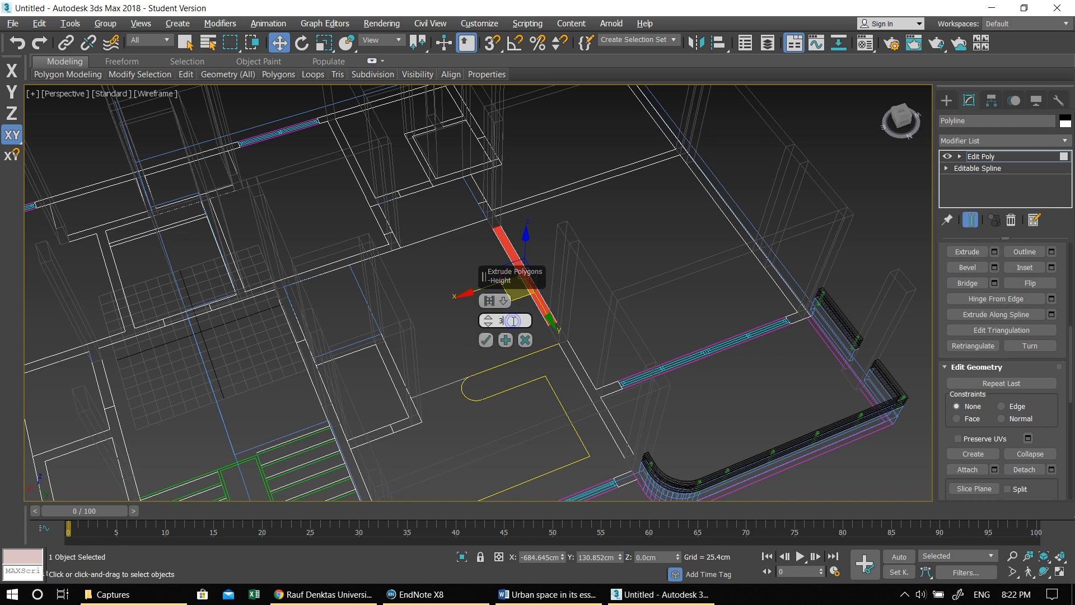
{"action": "type", "text": "0"}
{"action": "key", "text": "Return"}
{"action": "left_click", "coordinate": [484, 339]}
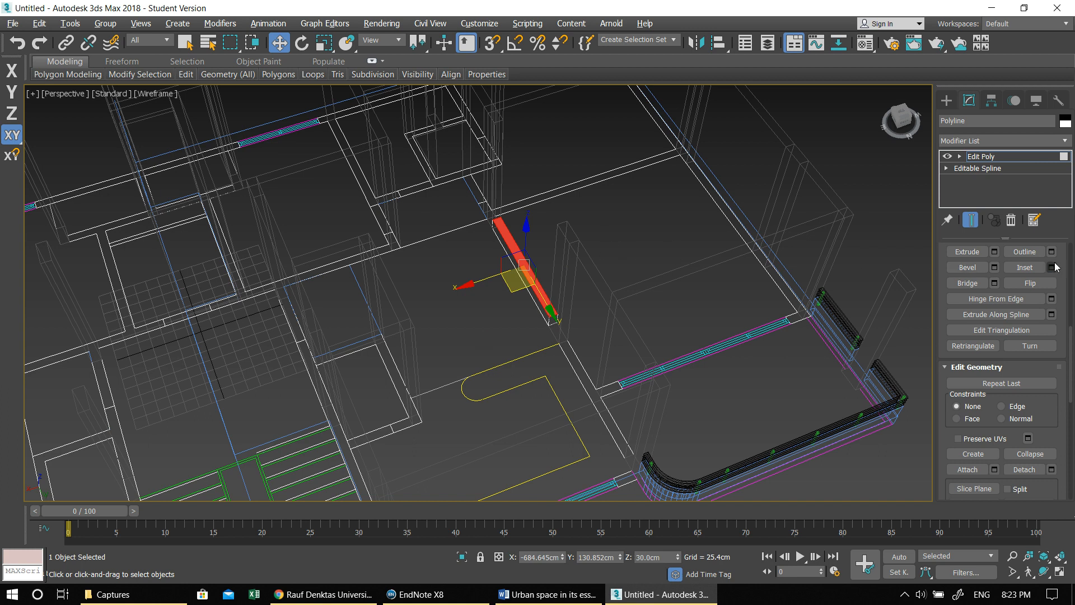
- Leave polygon editing and raise the whole lintel to the wall tops at 300 cm, using 3D vertex snapping, then deselect it
{"action": "left_click_drag", "start_coordinate": [1069, 334], "coordinate": [1073, 234]}
{"action": "left_click", "coordinate": [1014, 358]}
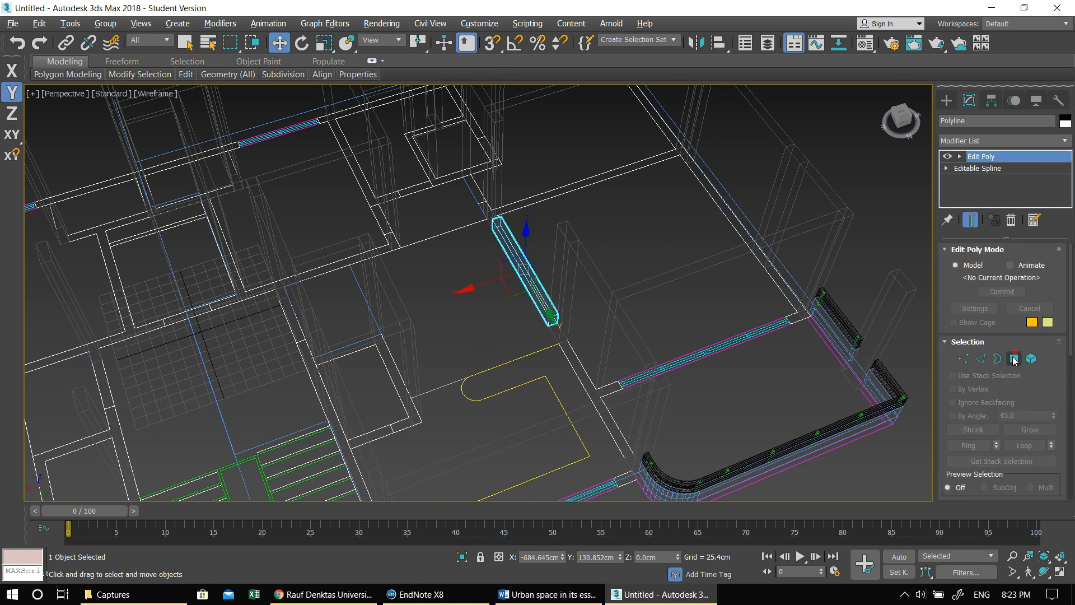
{"action": "left_click_drag", "start_coordinate": [526, 234], "coordinate": [550, 156]}
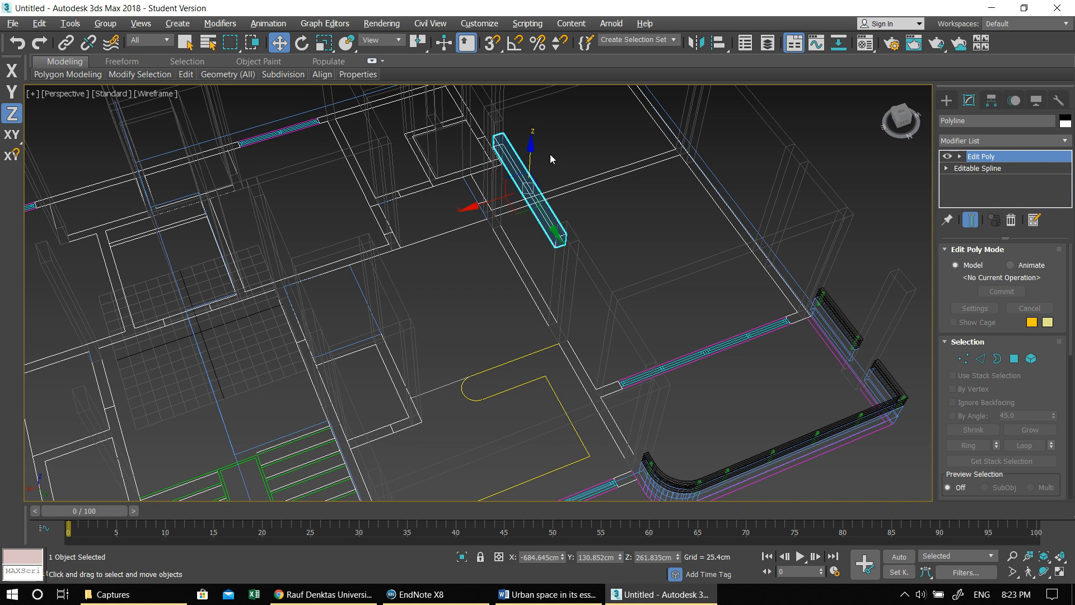
{"action": "scroll", "coordinate": [526, 122], "scroll_direction": "up", "scroll_amount": 3}
{"action": "left_click", "coordinate": [494, 43]}
{"action": "left_click_drag", "start_coordinate": [576, 325], "coordinate": [589, 295]}
{"action": "scroll", "coordinate": [522, 323], "scroll_direction": "down", "scroll_amount": 2}
{"action": "left_click", "coordinate": [516, 311]}
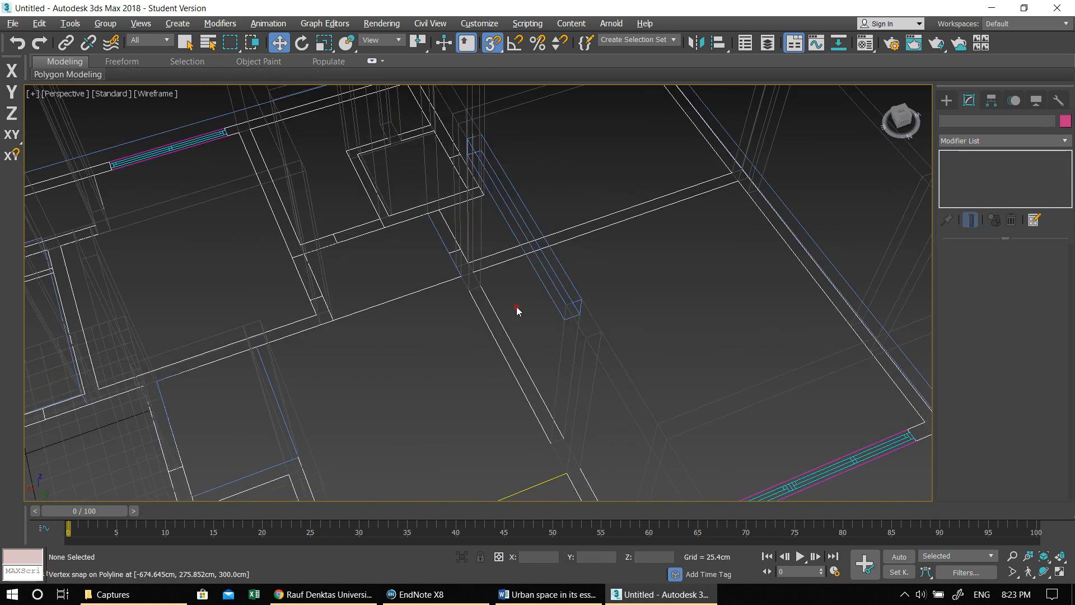
{"action": "scroll", "coordinate": [516, 309], "scroll_direction": "down", "scroll_amount": 2}
{"action": "middle_click_drag", "start_coordinate": [516, 308], "coordinate": [486, 347], "text": "alt"}
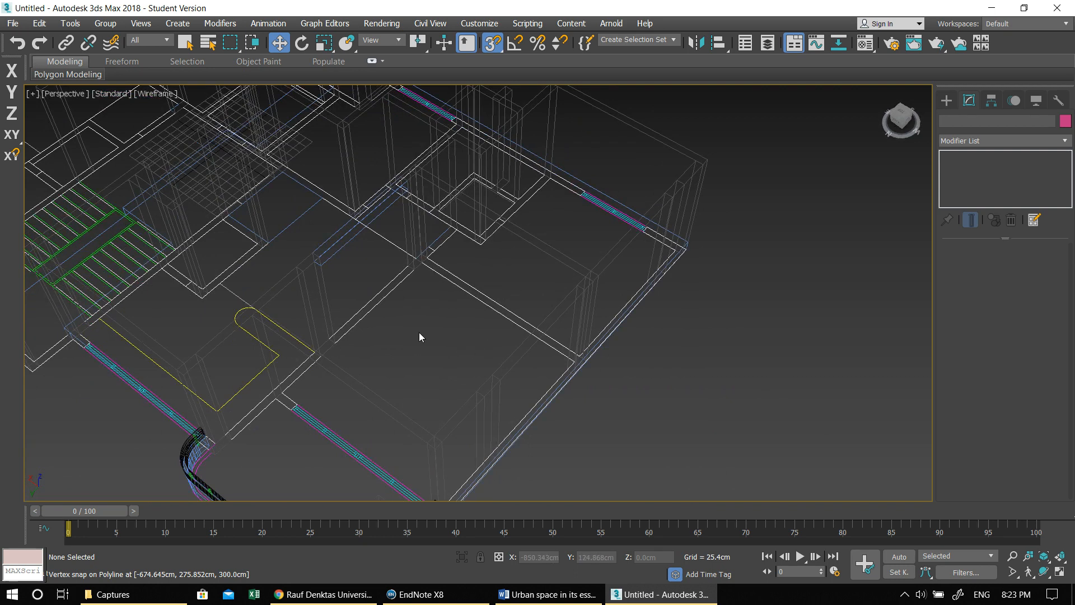
{"action": "middle_click_drag", "start_coordinate": [420, 334], "coordinate": [580, 396]}
{"action": "middle_click_drag", "start_coordinate": [468, 294], "coordinate": [389, 249], "text": "alt"}
{"action": "scroll", "coordinate": [374, 222], "scroll_direction": "up", "scroll_amount": 6}
{"action": "left_click", "coordinate": [483, 378]}
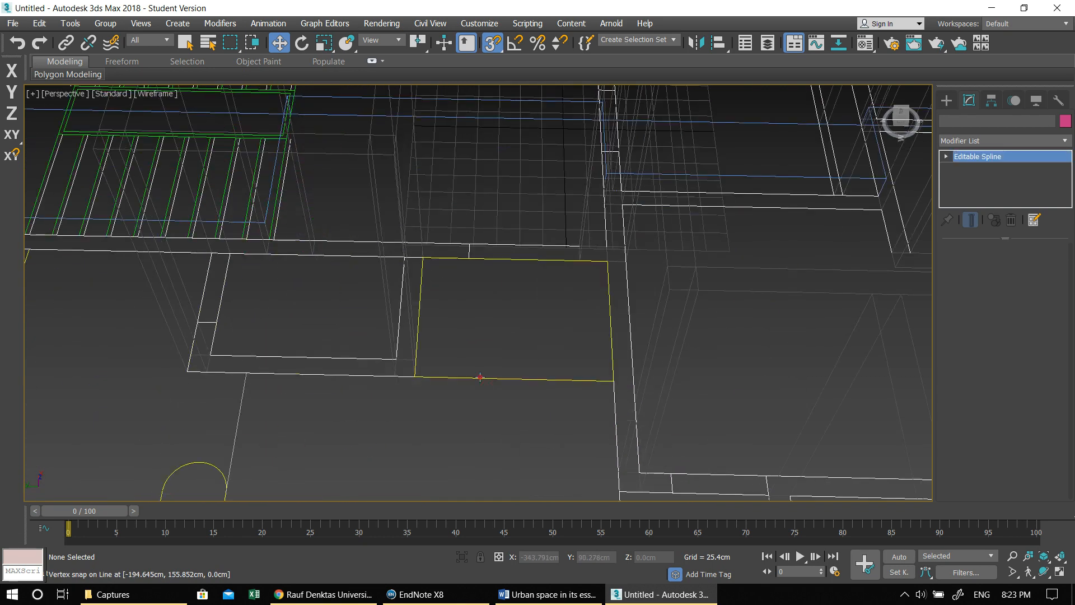
{"action": "scroll", "coordinate": [483, 377], "scroll_direction": "down", "scroll_amount": 5}
{"action": "middle_click_drag", "start_coordinate": [482, 378], "coordinate": [494, 349]}
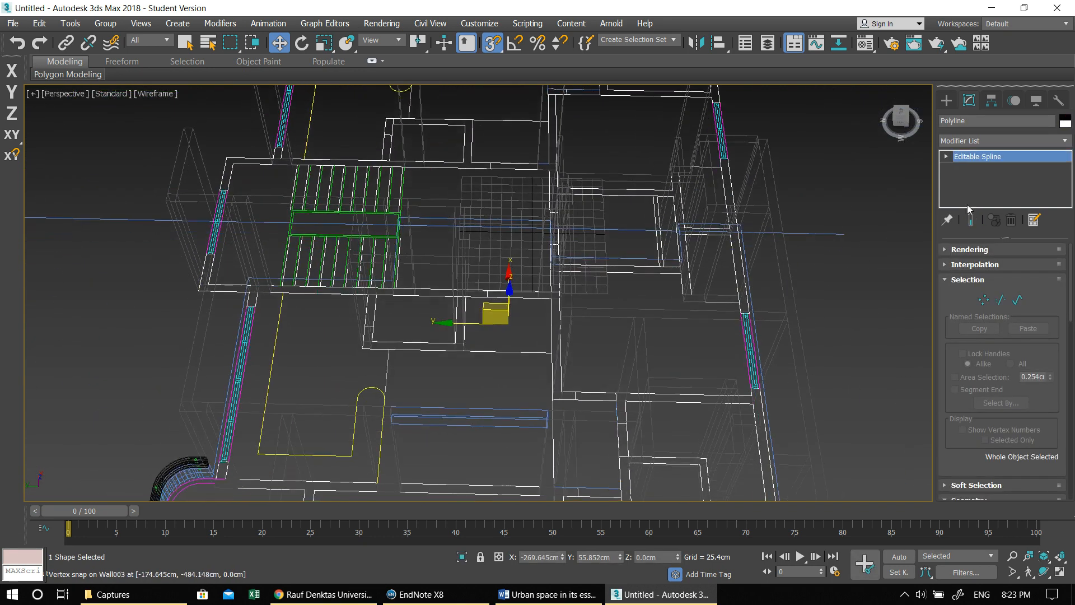
{"action": "left_click", "coordinate": [968, 141]}
{"action": "key", "text": "e"}
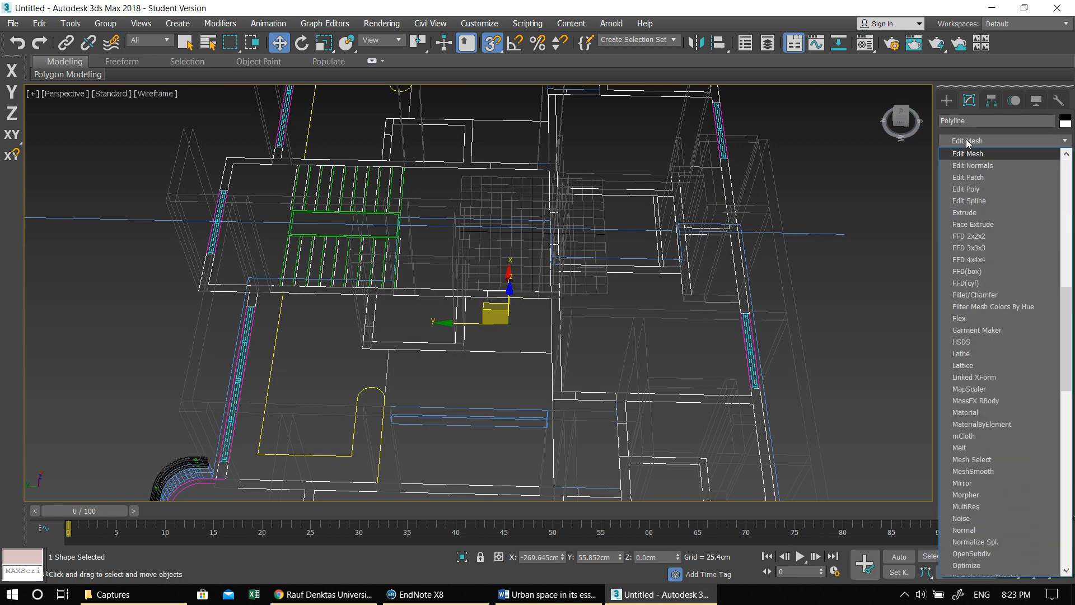
{"action": "left_click", "coordinate": [432, 374]}
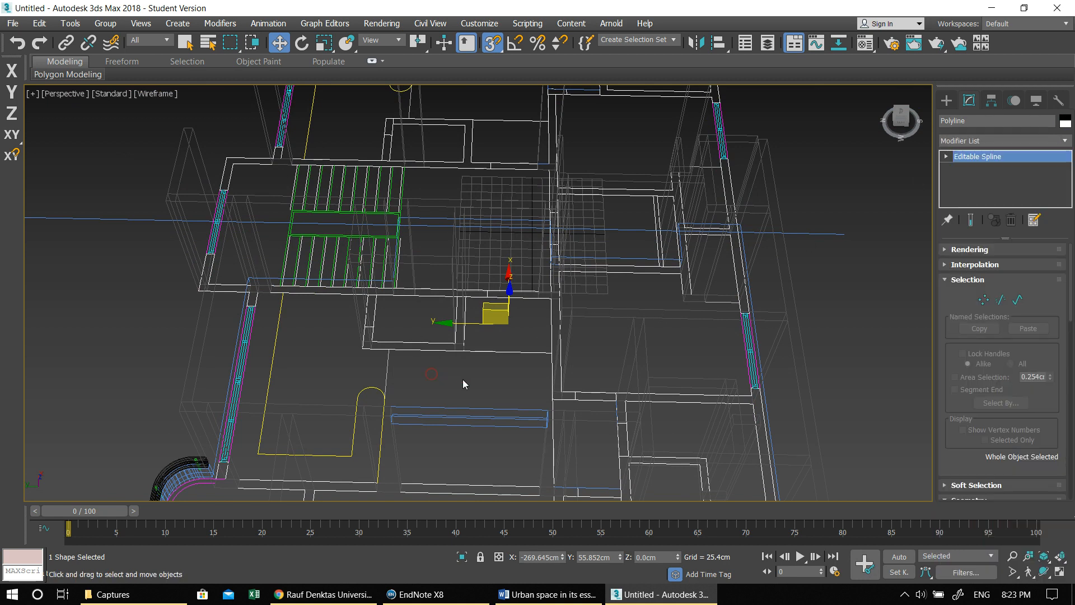
{"action": "middle_click_drag", "start_coordinate": [463, 379], "coordinate": [495, 376], "text": "alt"}
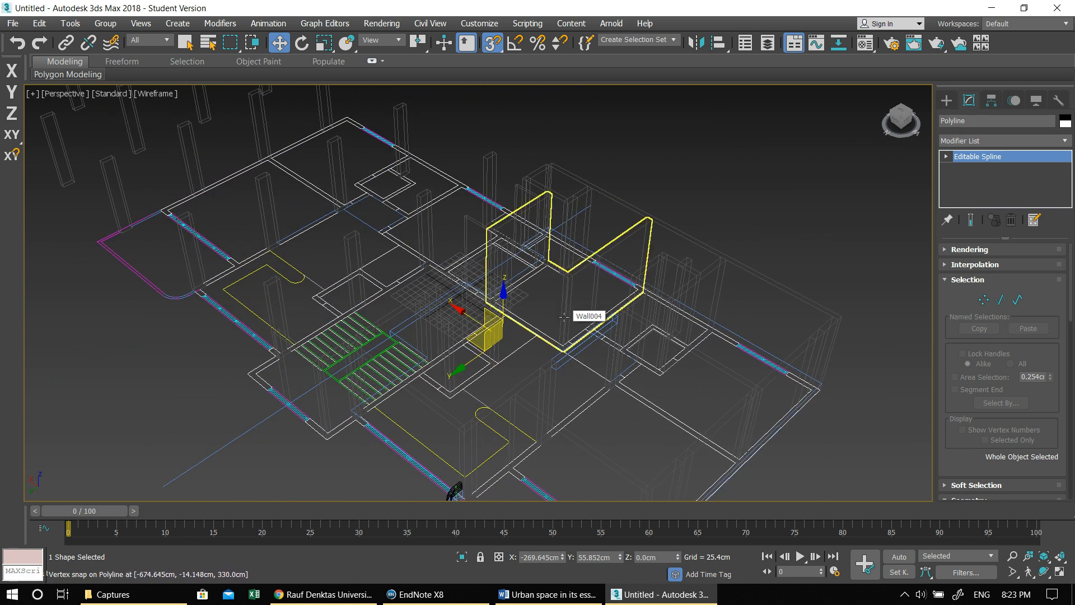
- Switch the Perspective view back to default shading and clear the selection
{"action": "key", "text": "F3"}
{"action": "left_click", "coordinate": [727, 165]}
{"action": "mouse_move", "coordinate": [711, 255]}
{"action": "middle_mouse_down", "text": "alt"}
{"action": "mouse_move", "coordinate": [658, 302]}
{"action": "mouse_move", "coordinate": [674, 242]}
{"action": "mouse_move", "coordinate": [578, 281]}
{"action": "mouse_move", "coordinate": [670, 307]}
{"action": "mouse_move", "coordinate": [636, 378]}
{"action": "mouse_move", "coordinate": [710, 409]}
{"action": "mouse_move", "coordinate": [552, 402]}
{"action": "middle_mouse_up", "text": "alt"}
{"action": "middle_click_drag", "start_coordinate": [330, 334], "coordinate": [583, 305]}
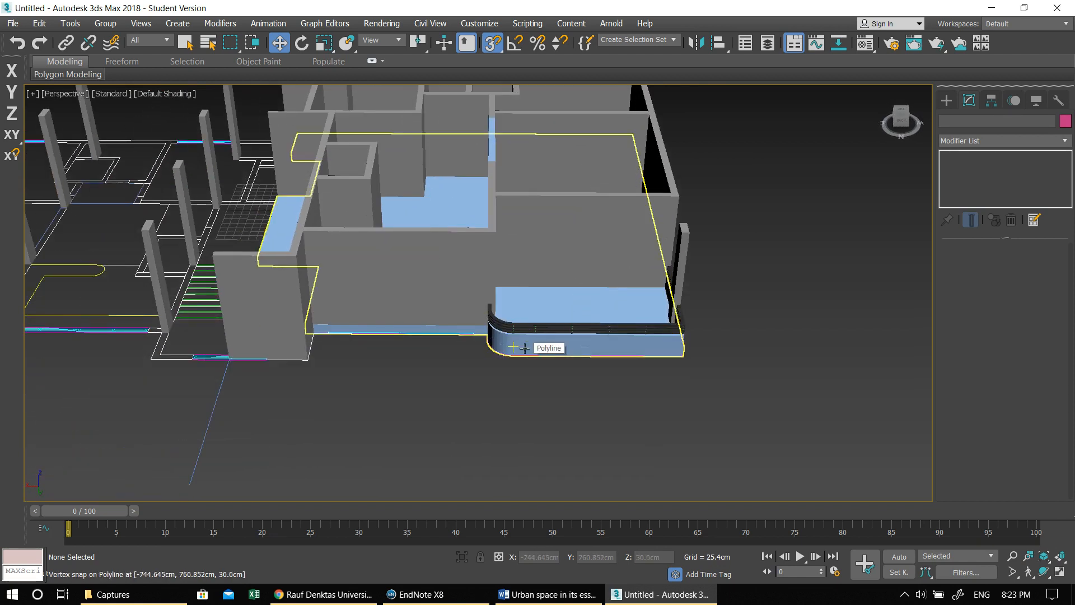
- Create a sliding door in front of the balcony, about 449 cm wide, 45 cm deep and 228 cm high
{"action": "left_click", "coordinate": [947, 101]}
{"action": "left_click", "coordinate": [974, 139]}
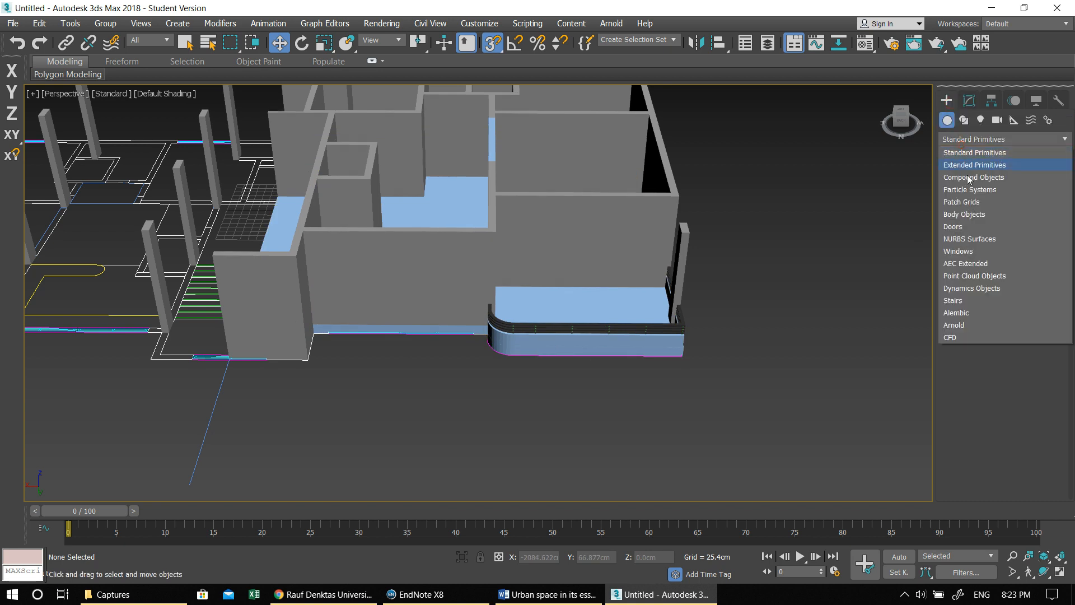
{"action": "left_click", "coordinate": [977, 251]}
{"action": "left_click", "coordinate": [969, 139]}
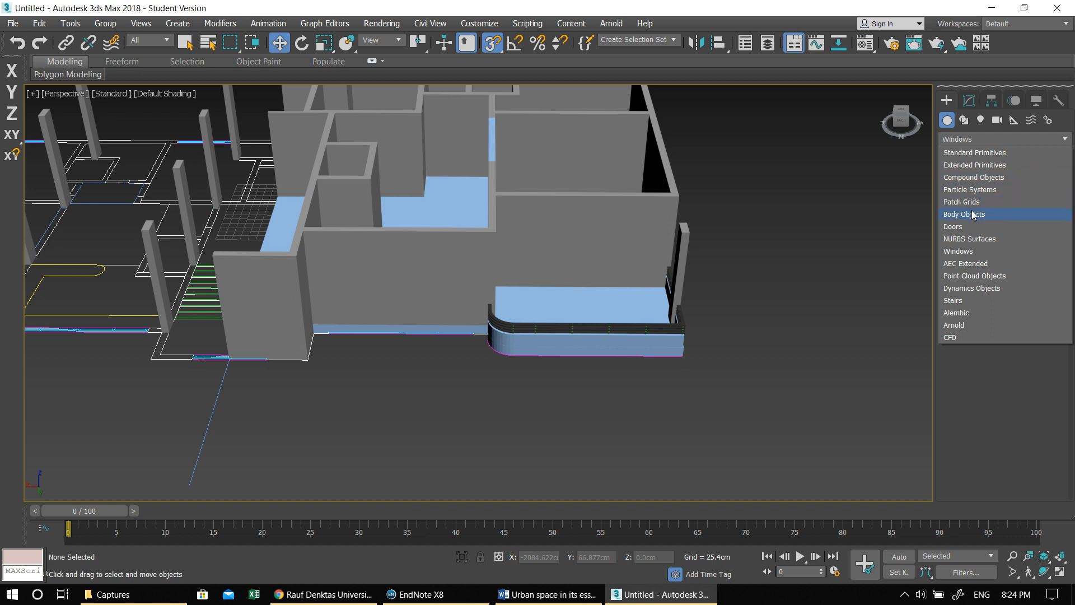
{"action": "left_click", "coordinate": [968, 228]}
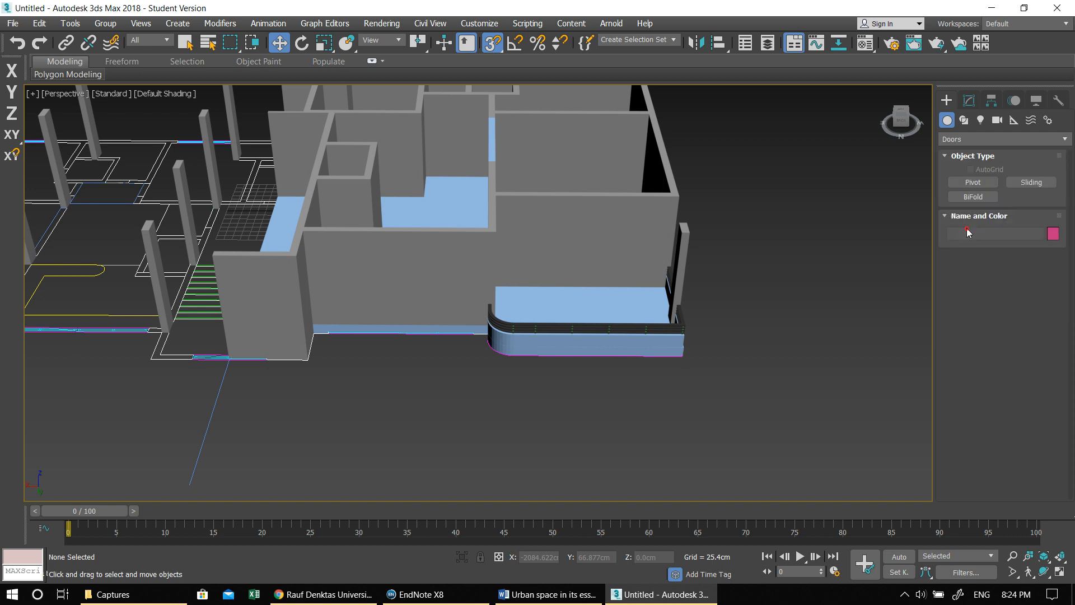
{"action": "left_click", "coordinate": [1015, 183]}
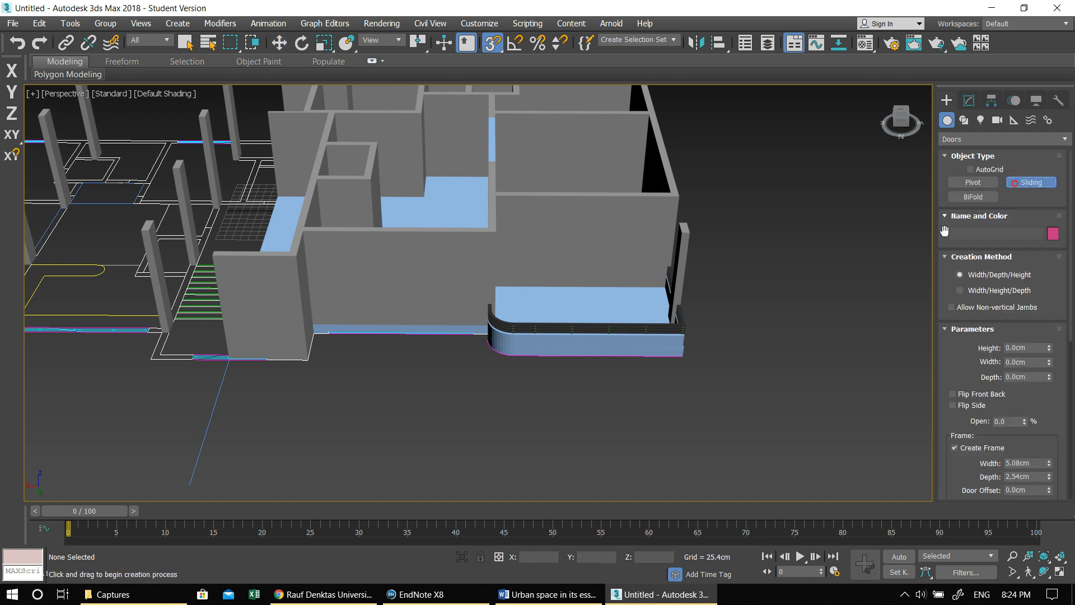
{"action": "left_click", "coordinate": [503, 388]}
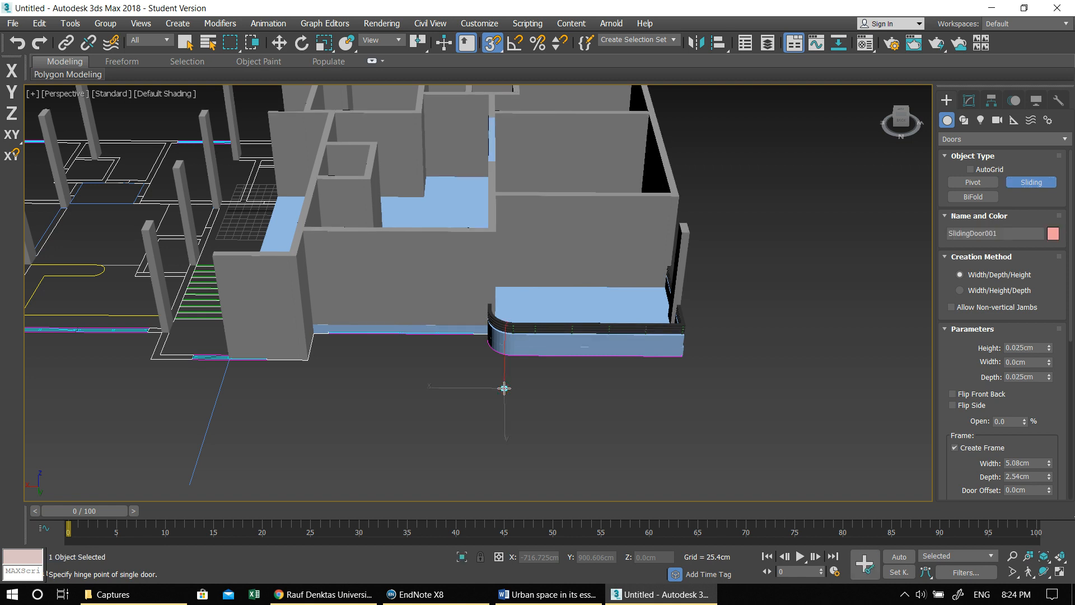
{"action": "left_click_drag", "start_coordinate": [504, 388], "coordinate": [681, 392]}
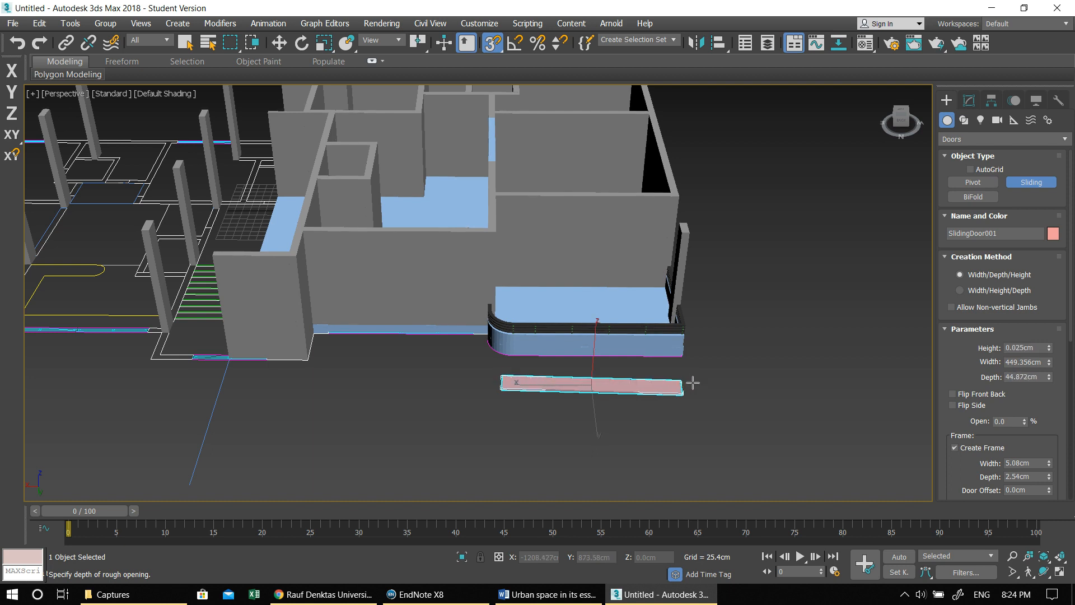
{"action": "left_click", "coordinate": [693, 382]}
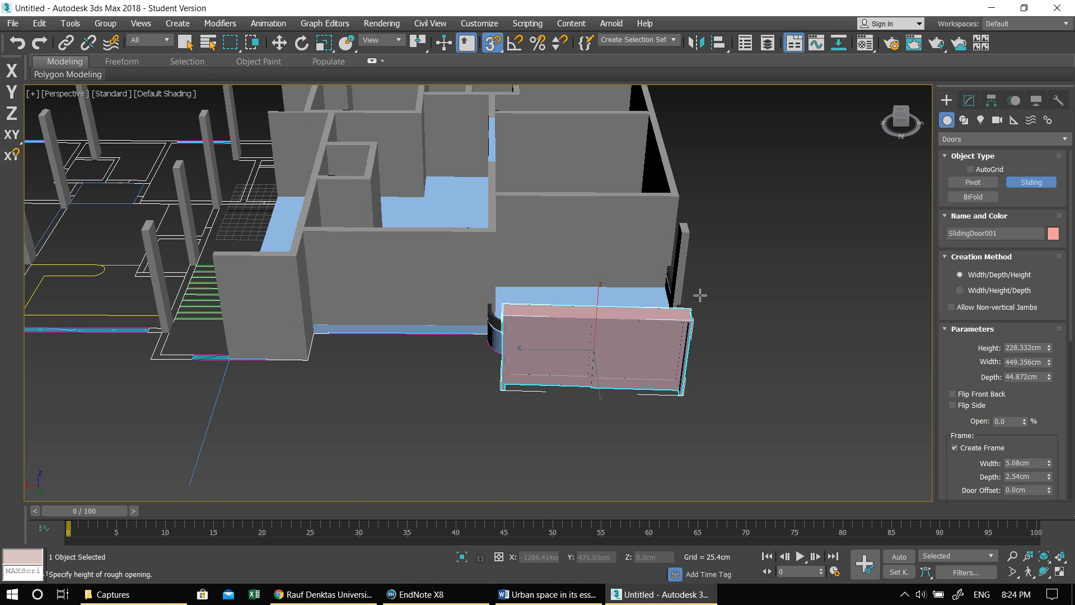
{"action": "left_click", "coordinate": [700, 295]}
- Turn off snapping and straighten the sliding door by setting its Z rotation to 0
{"action": "key", "text": "s"}
{"action": "middle_click_drag", "start_coordinate": [617, 388], "coordinate": [569, 386], "text": "alt"}
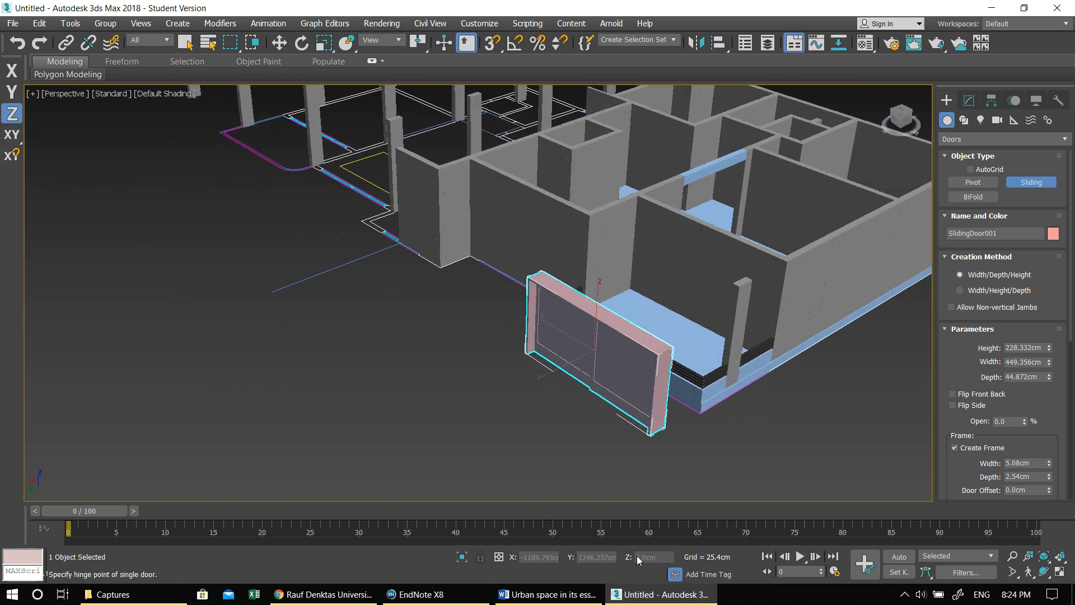
{"action": "type", "text": "e"}
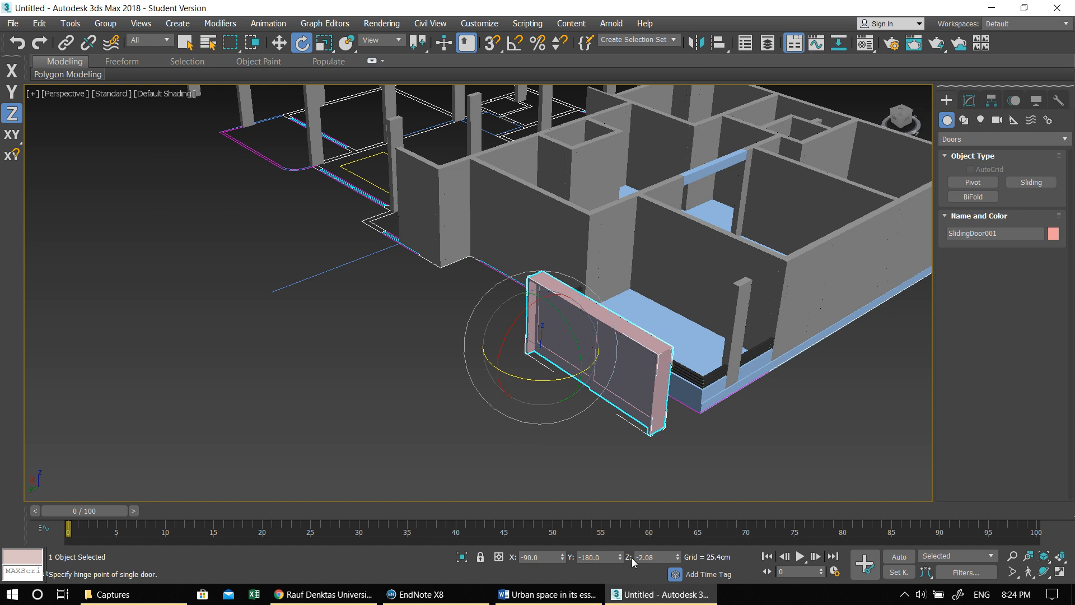
{"action": "type", "text": "0"}
{"action": "key", "text": "Return"}
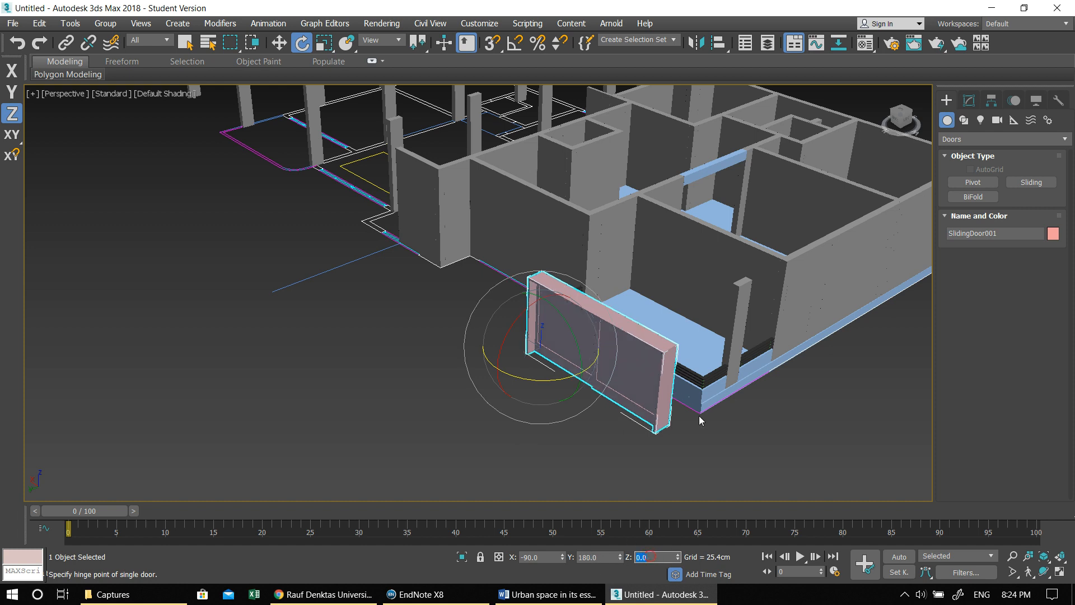
- Set the sliding door's height to 250 cm, width to 200 cm and depth to 25 cm
{"action": "middle_click_drag", "start_coordinate": [731, 429], "coordinate": [673, 448]}
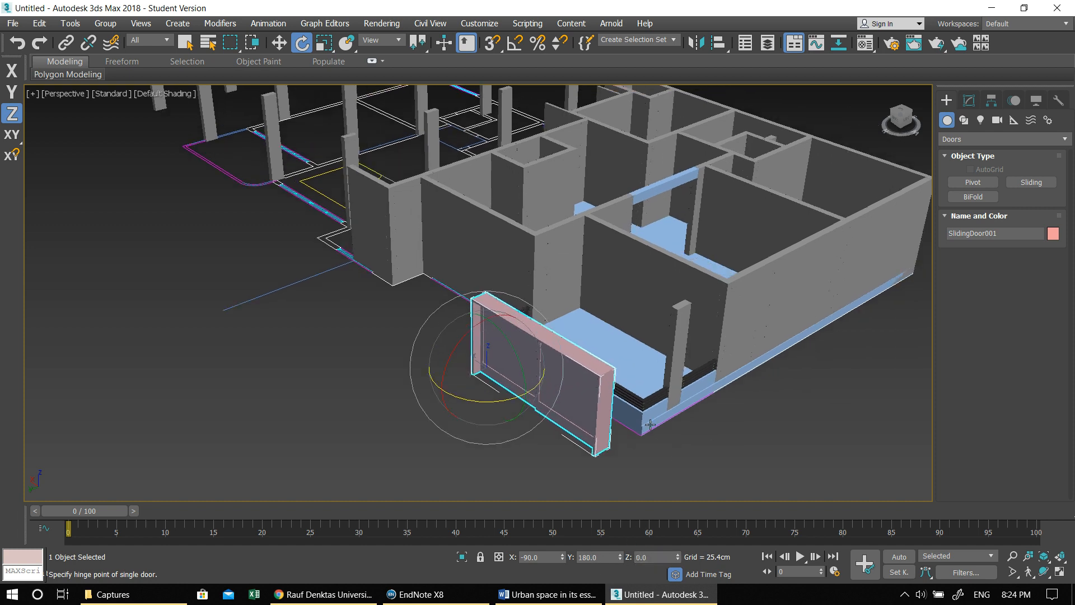
{"action": "left_click", "coordinate": [975, 103]}
{"action": "double_click", "coordinate": [1026, 268]}
{"action": "type", "text": "250.0cm"}
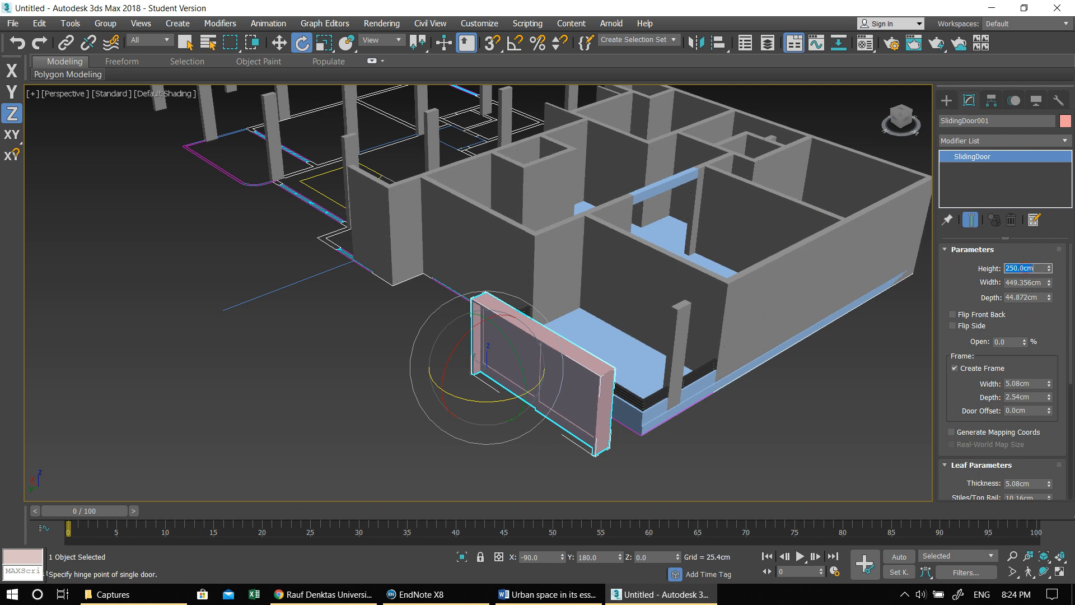
{"action": "key", "text": "Return"}
{"action": "double_click", "coordinate": [1030, 283]}
{"action": "type", "text": "200"}
{"action": "key", "text": "Return"}
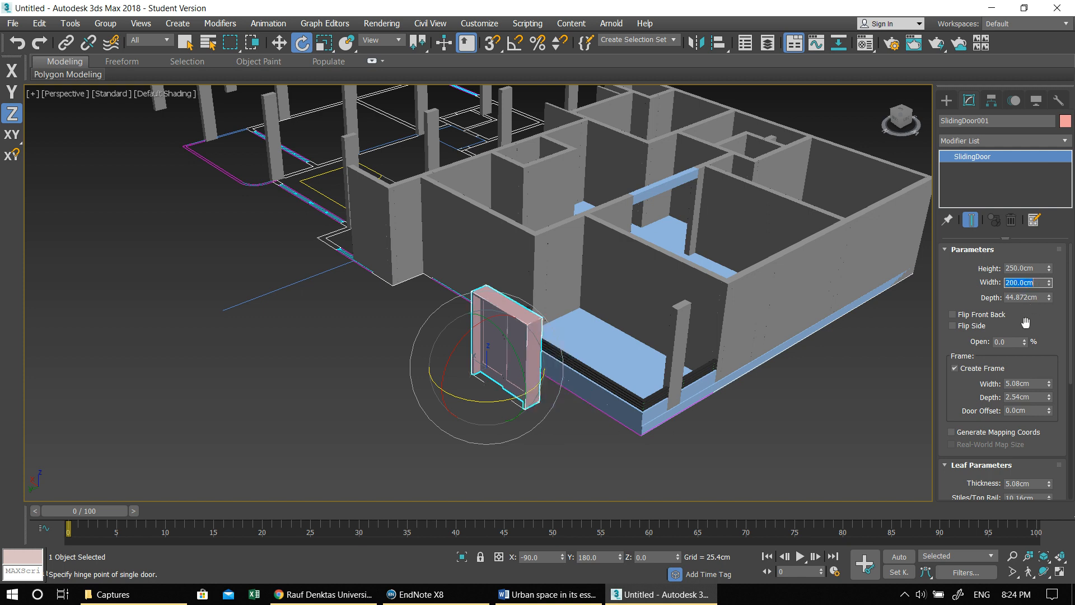
{"action": "double_click", "coordinate": [1019, 298]}
{"action": "type", "text": "25"}
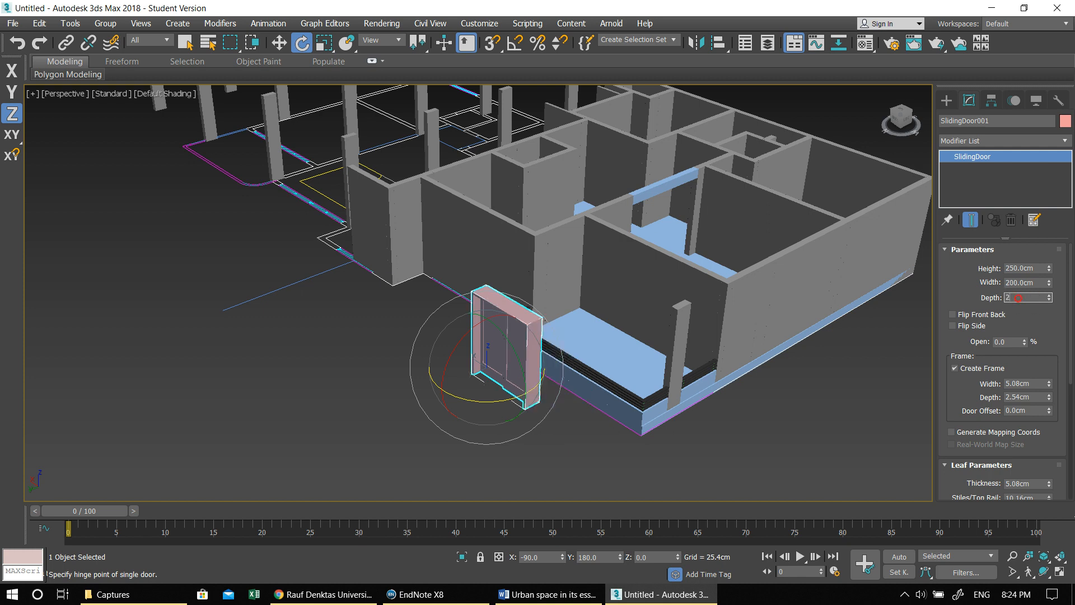
{"action": "key", "text": "Return"}
- In the Left view, move the sliding door with vertex snapping so its base sits on the balcony slab's top edge at 30 cm
{"action": "middle_click_drag", "start_coordinate": [580, 279], "coordinate": [564, 282]}
{"action": "middle_click_drag", "start_coordinate": [542, 403], "coordinate": [567, 398], "text": "alt"}
{"action": "key", "text": "w"}
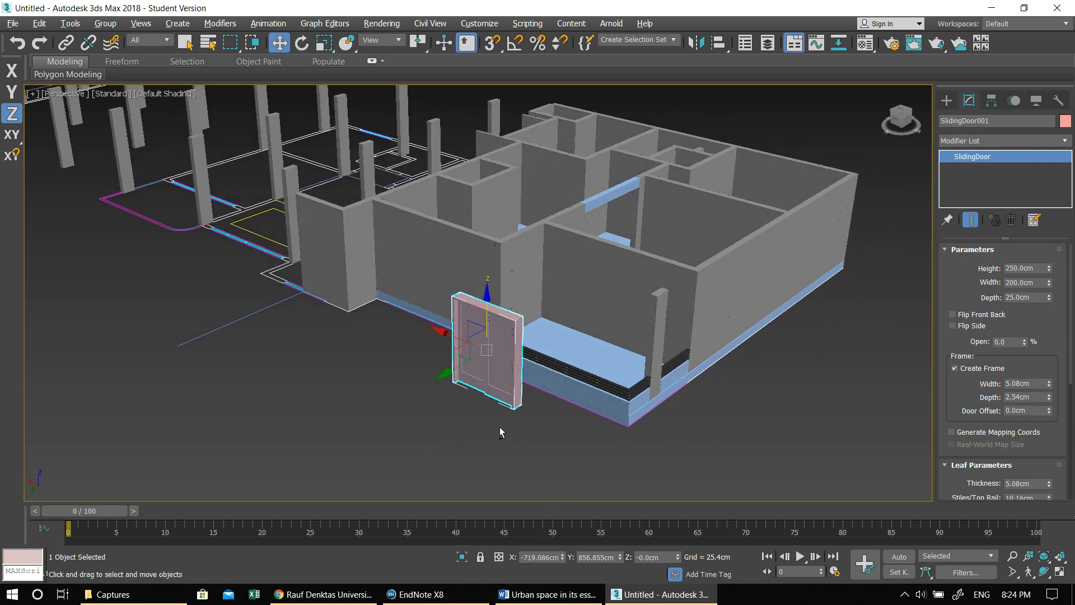
{"action": "key", "text": "alt+w"}
{"action": "key", "text": "alt+w"}
{"action": "middle_click_drag", "start_coordinate": [406, 415], "coordinate": [510, 274]}
{"action": "scroll", "coordinate": [511, 274], "scroll_direction": "down", "scroll_amount": 3}
{"action": "middle_click_drag", "start_coordinate": [418, 299], "coordinate": [363, 355]}
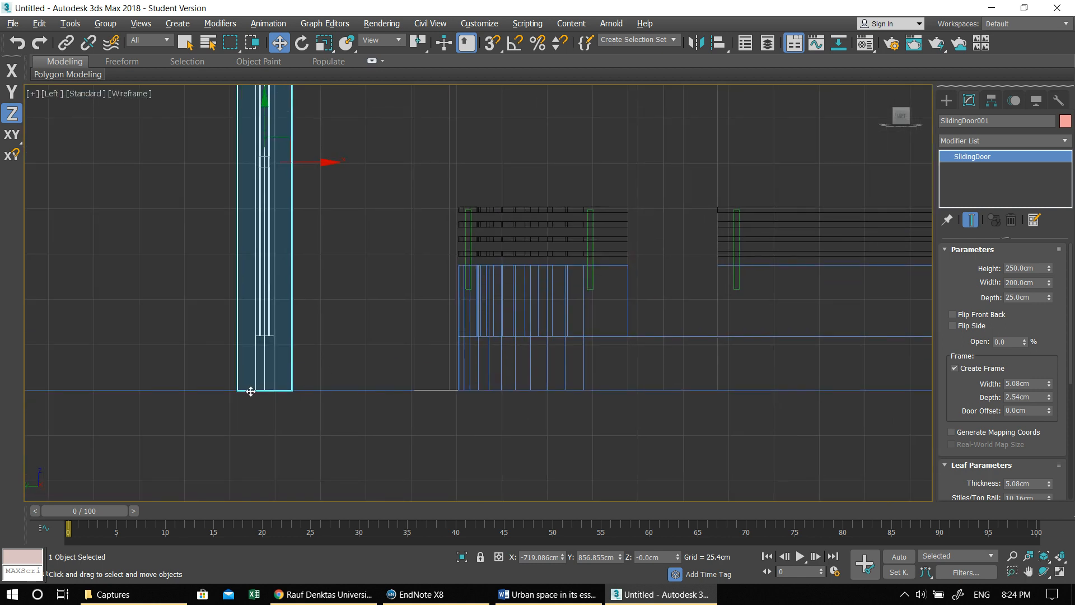
{"action": "left_click", "coordinate": [491, 43]}
{"action": "left_click_drag", "start_coordinate": [235, 390], "coordinate": [444, 338]}
{"action": "key", "text": "ctrl+z"}
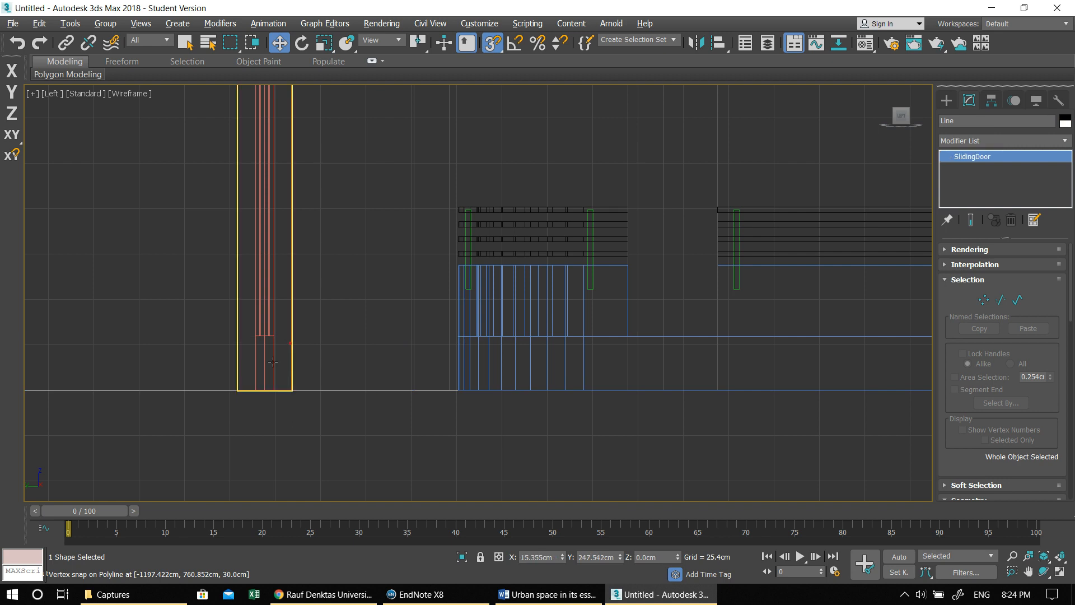
{"action": "left_click", "coordinate": [242, 389]}
{"action": "left_click_drag", "start_coordinate": [239, 388], "coordinate": [454, 334]}
- In the Top view, turn snapping off and move the sliding door onto the wall behind the balcony, over the plan's glazing symbol
{"action": "scroll", "coordinate": [454, 334], "scroll_direction": "down", "scroll_amount": 2}
{"action": "key", "text": "alt+w"}
{"action": "right_click", "coordinate": [310, 224]}
{"action": "key", "text": "alt+w"}
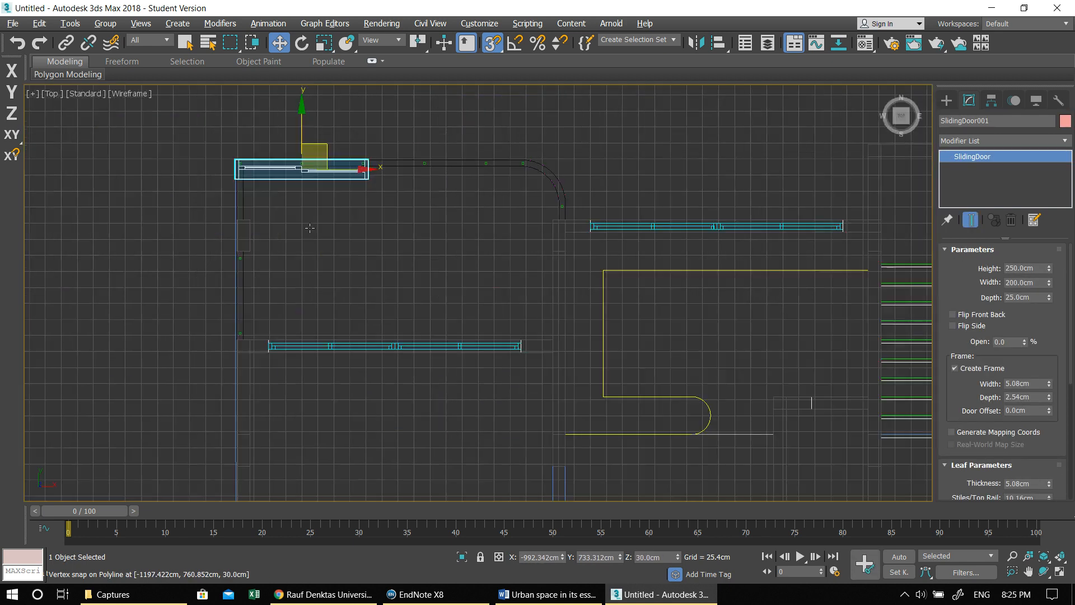
{"action": "left_click_drag", "start_coordinate": [301, 110], "coordinate": [332, 273]}
{"action": "key", "text": "ctrl+z"}
{"action": "left_click", "coordinate": [496, 41]}
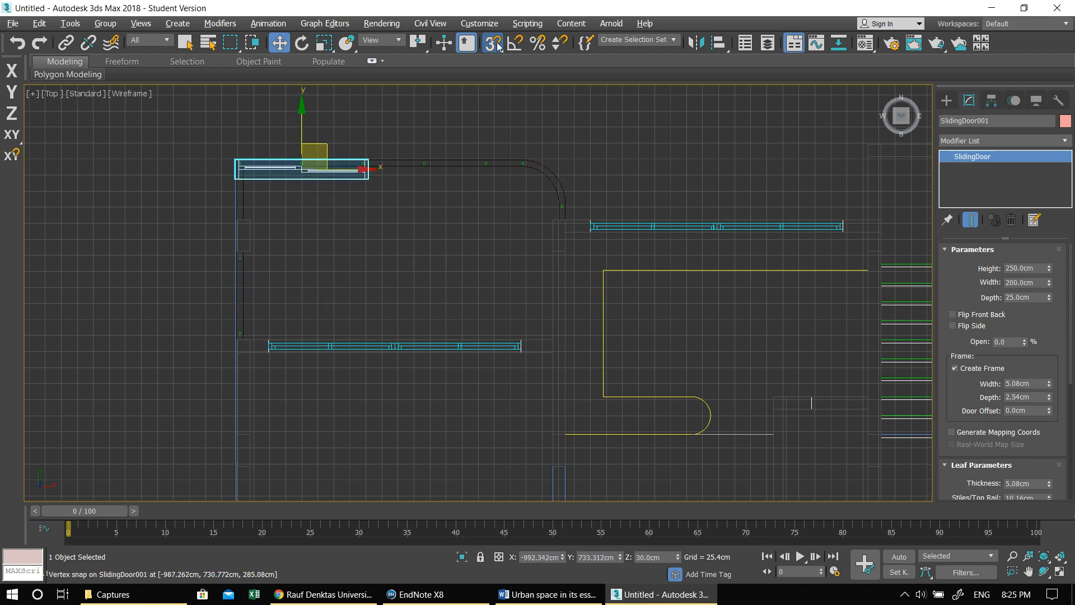
{"action": "left_click_drag", "start_coordinate": [301, 170], "coordinate": [347, 340]}
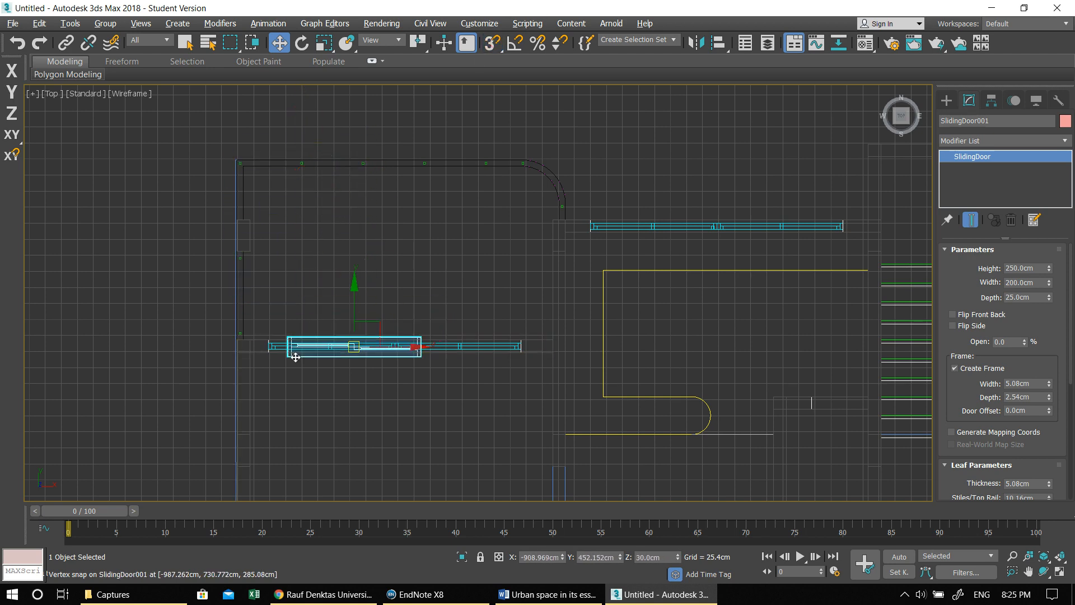
- Align the sliding door's outer end with the start of the glazing symbol near the outer corner of the wall
{"action": "scroll", "coordinate": [292, 354], "scroll_direction": "up", "scroll_amount": 4}
{"action": "middle_click_drag", "start_coordinate": [376, 369], "coordinate": [576, 360]}
{"action": "scroll", "coordinate": [576, 360], "scroll_direction": "up", "scroll_amount": 2}
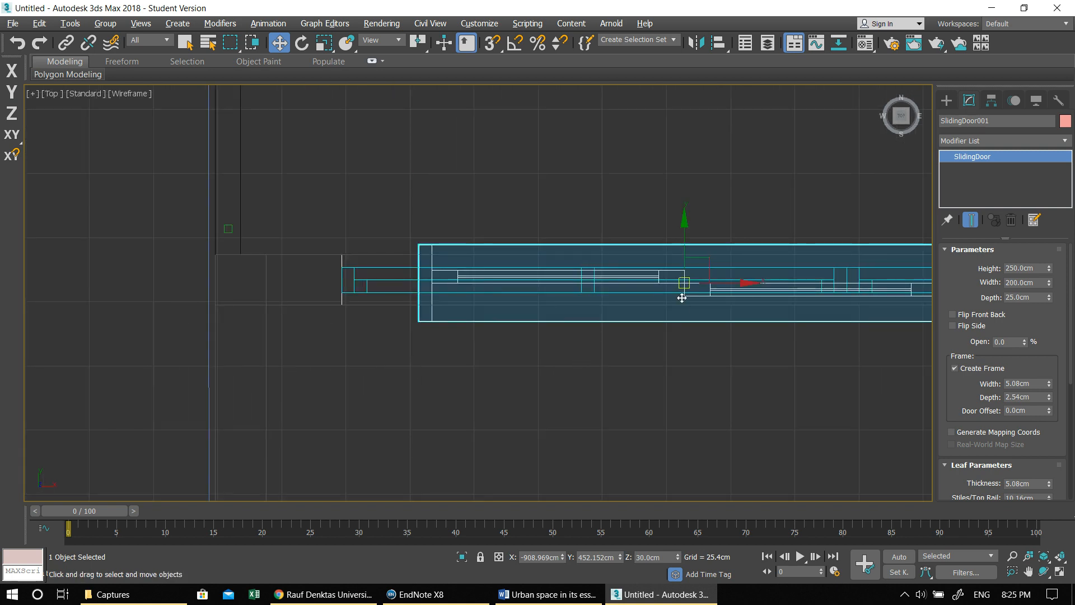
{"action": "left_click_drag", "start_coordinate": [682, 284], "coordinate": [604, 285]}
{"action": "scroll", "coordinate": [533, 315], "scroll_direction": "down", "scroll_amount": 2}
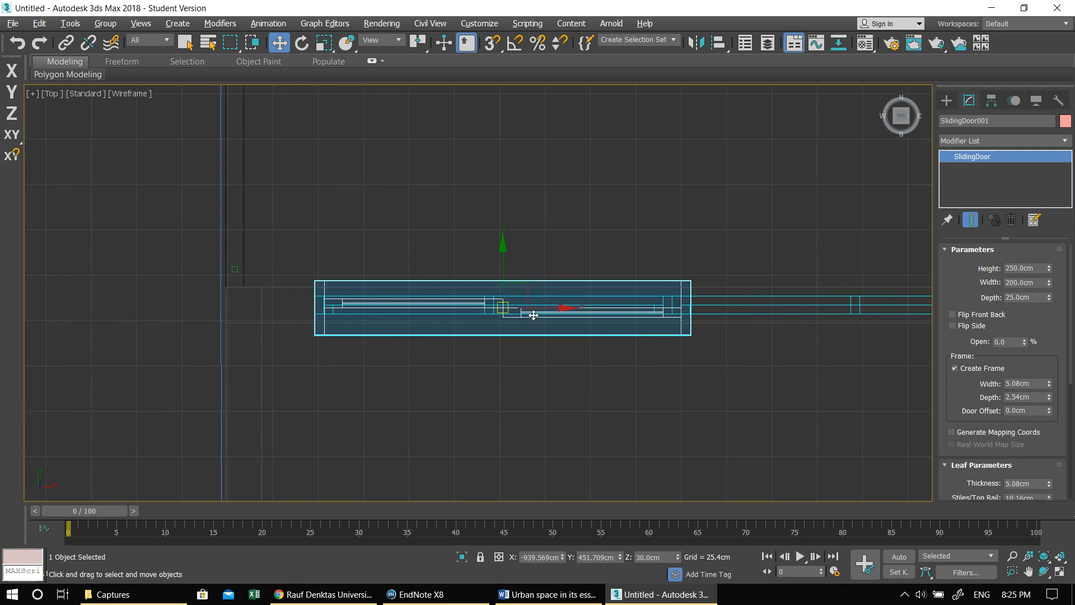
{"action": "middle_click_drag", "start_coordinate": [605, 311], "coordinate": [529, 310]}
{"action": "scroll", "coordinate": [529, 310], "scroll_direction": "down", "scroll_amount": 1}
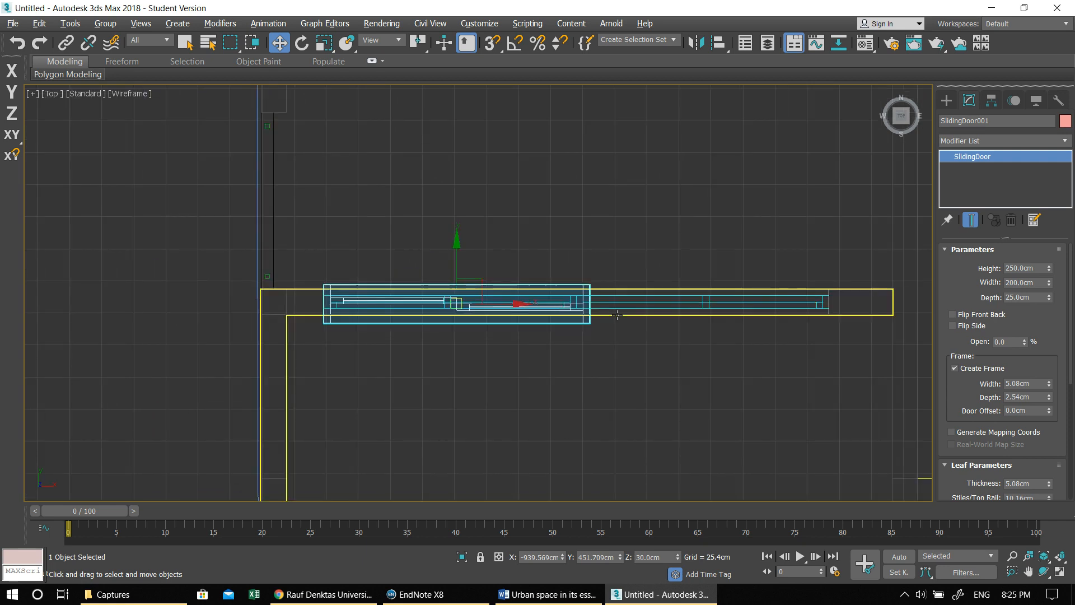
{"action": "scroll", "coordinate": [447, 298], "scroll_direction": "up", "scroll_amount": 2}
{"action": "left_click_drag", "start_coordinate": [530, 306], "coordinate": [521, 304]}
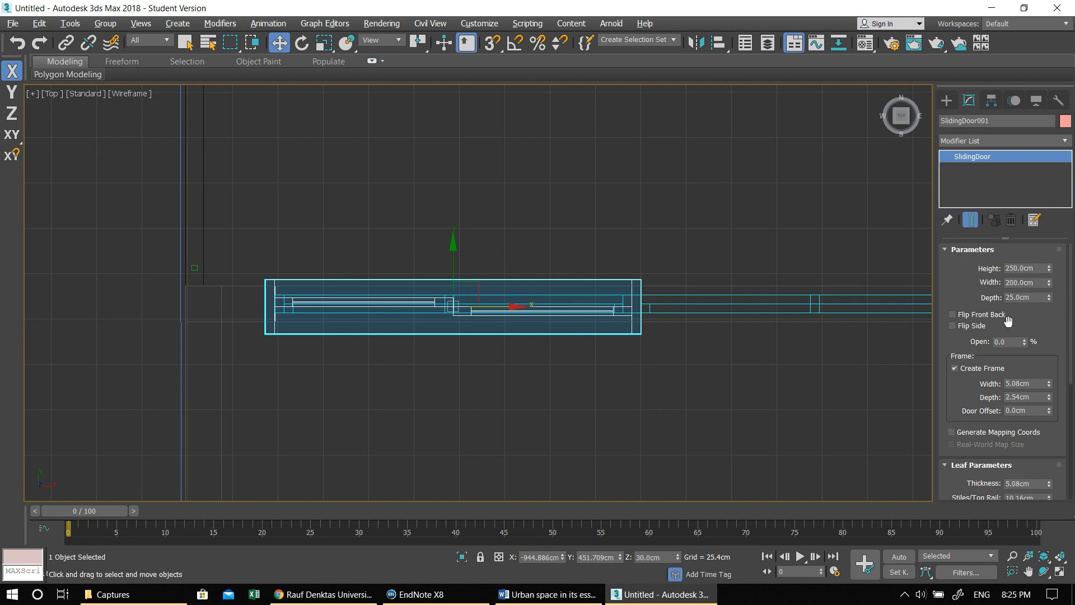
- Set the sliding door's depth to 20 cm and shift it across the wall to centre it on the wall thickness
{"action": "left_click", "coordinate": [1017, 297]}
{"action": "type", "text": "20"}
{"action": "key", "text": "Return"}
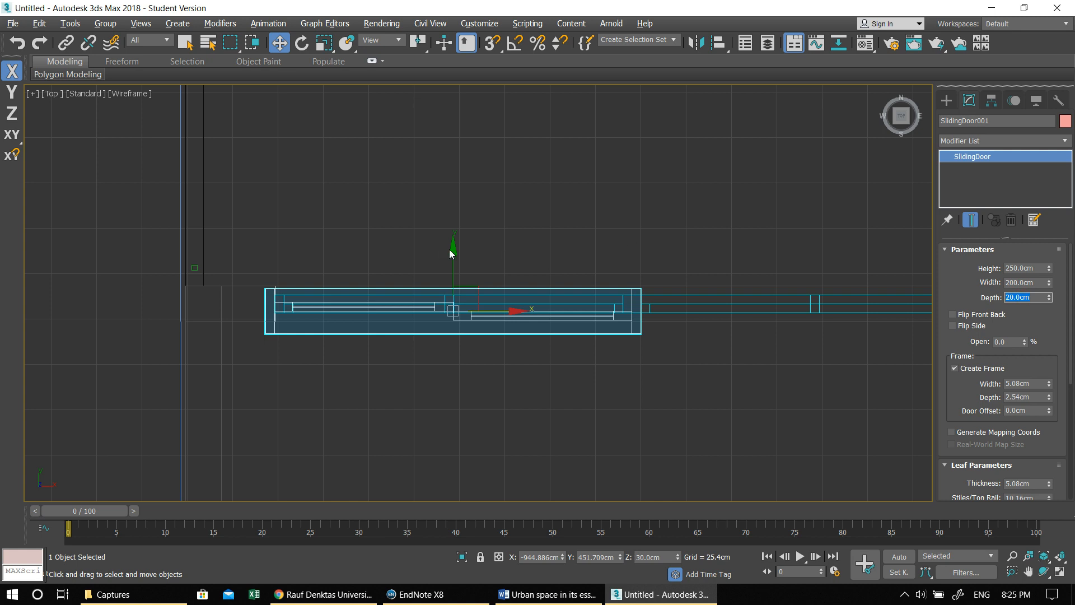
{"action": "left_click_drag", "start_coordinate": [453, 250], "coordinate": [450, 245]}
- Clone the sliding door as one copy directly beside it along X to fill the rest of the opening
{"action": "middle_click_drag", "start_coordinate": [762, 387], "coordinate": [557, 386]}
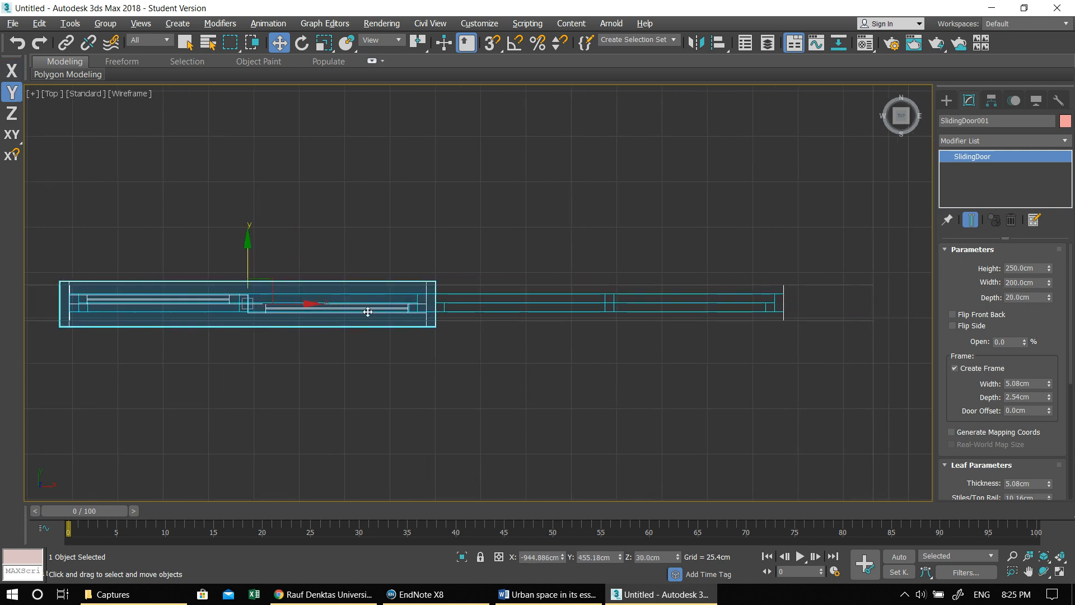
{"action": "mouse_move", "coordinate": [323, 306]}
{"action": "left_mouse_down", "text": "shift"}
{"action": "mouse_move", "coordinate": [569, 319]}
{"action": "mouse_move", "coordinate": [696, 312]}
{"action": "mouse_move", "coordinate": [687, 328]}
{"action": "left_mouse_up", "text": "shift"}
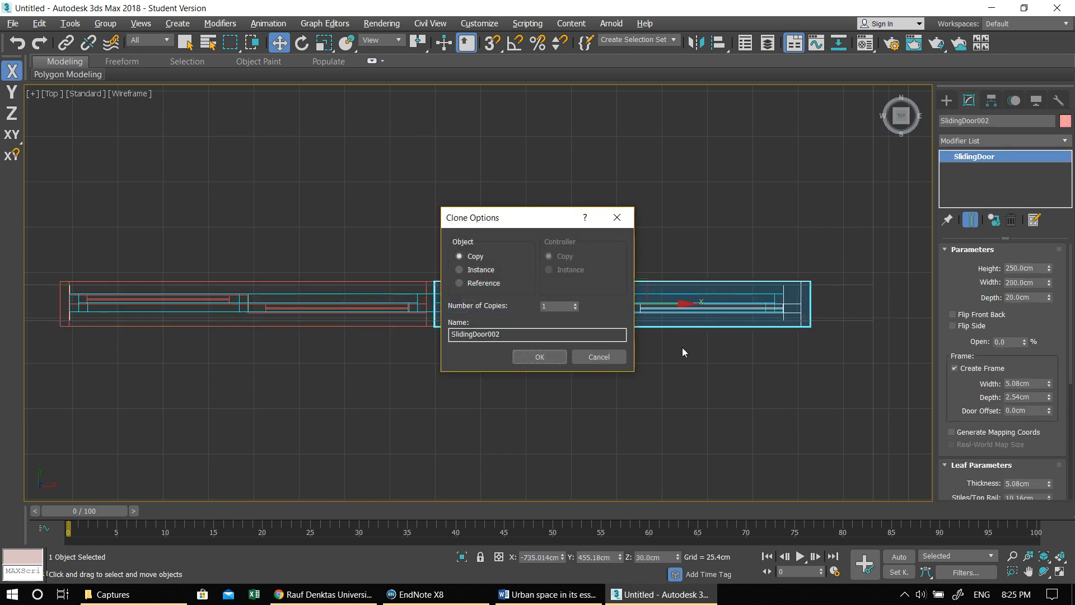
{"action": "left_click", "coordinate": [539, 357]}
- Return to the maximized Perspective view, deselect the door and examine both sliding doors in the balcony wall from several angles
{"action": "key", "text": "alt+w"}
{"action": "key", "text": "alt+w"}
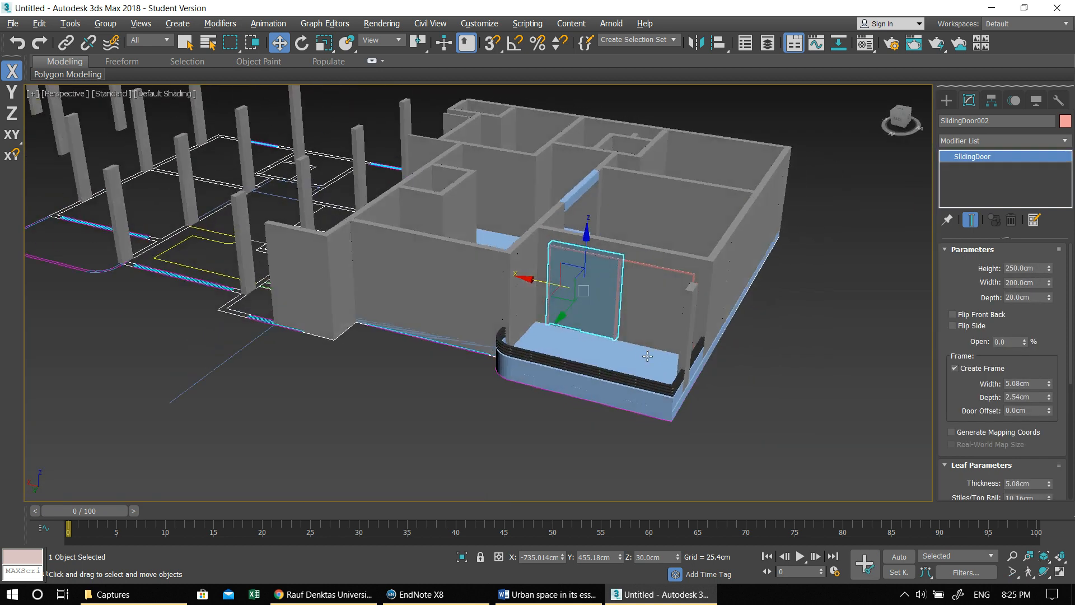
{"action": "middle_click_drag", "start_coordinate": [647, 356], "coordinate": [655, 356], "text": "alt"}
{"action": "left_click", "coordinate": [791, 283]}
{"action": "middle_click_drag", "start_coordinate": [743, 308], "coordinate": [681, 325], "text": "alt"}
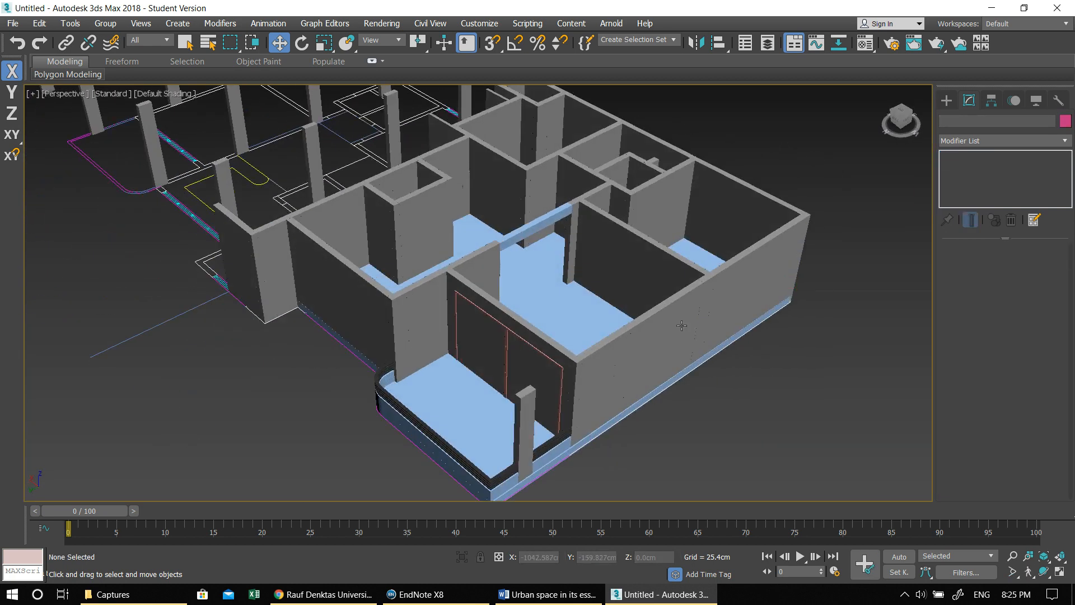
{"action": "middle_click_drag", "start_coordinate": [565, 337], "coordinate": [592, 339]}
{"action": "middle_click_drag", "start_coordinate": [446, 365], "coordinate": [460, 378], "text": "alt"}
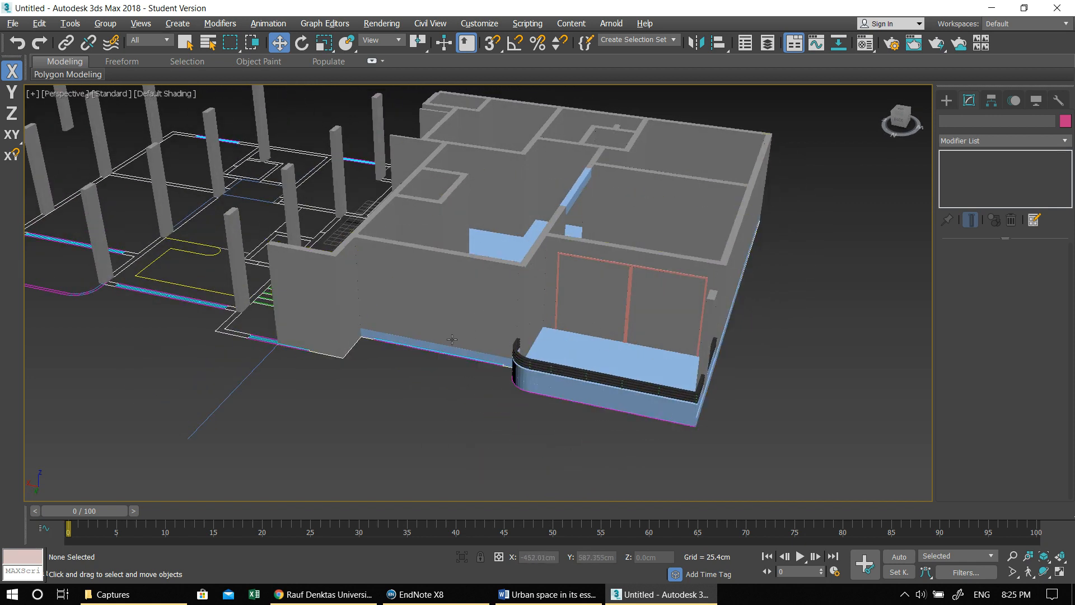
- Create a freehand sliding window in front of the wall beside the balcony, about 280 cm wide, 28 cm deep and 170 cm high
{"action": "middle_click_drag", "start_coordinate": [452, 339], "coordinate": [488, 313]}
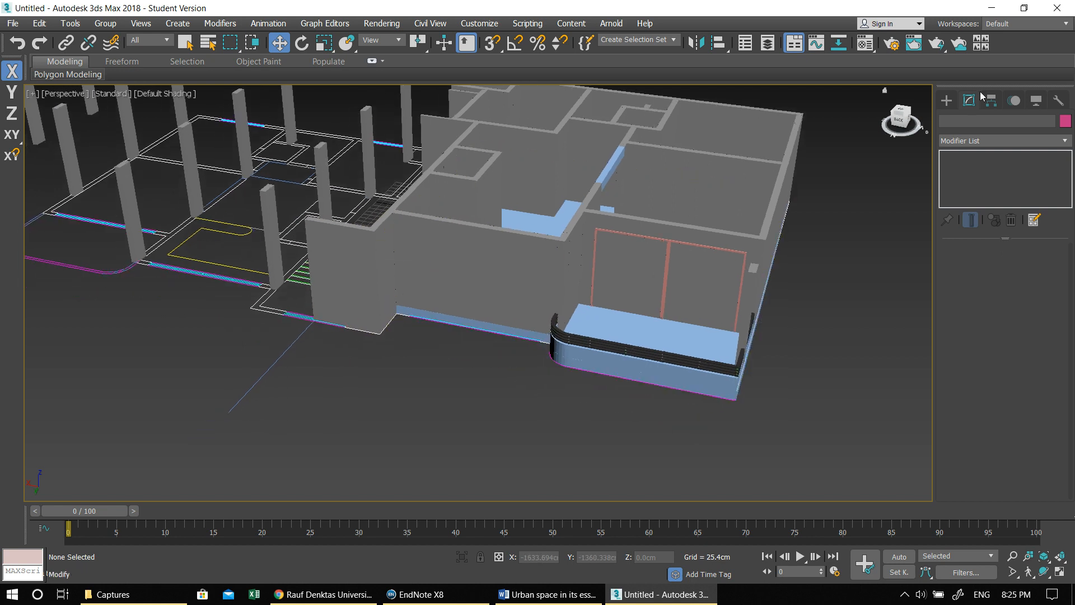
{"action": "left_click", "coordinate": [946, 100]}
{"action": "left_click", "coordinate": [961, 140]}
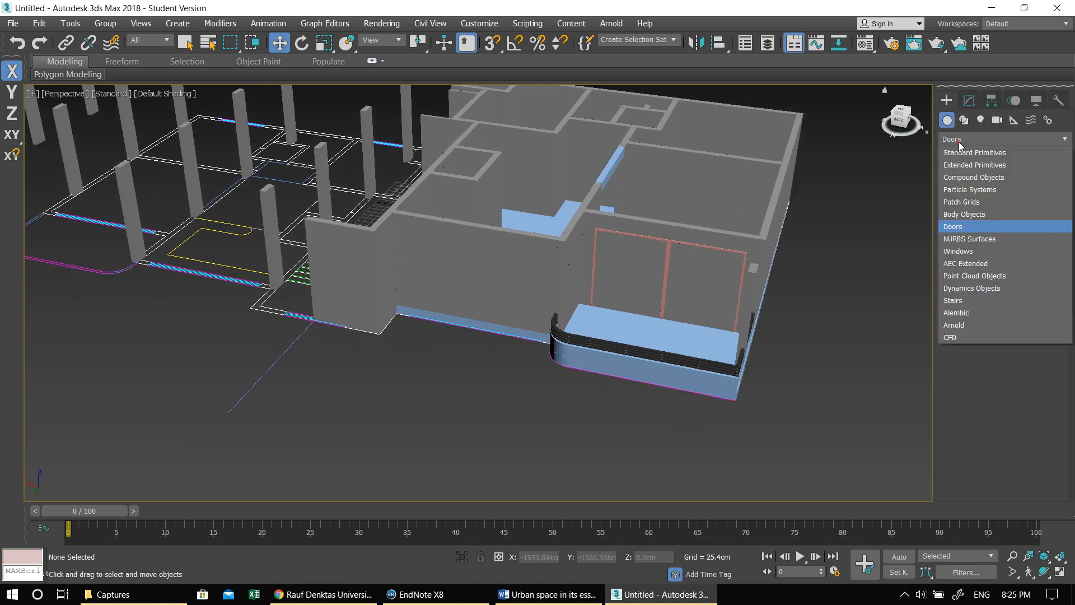
{"action": "left_click", "coordinate": [958, 250]}
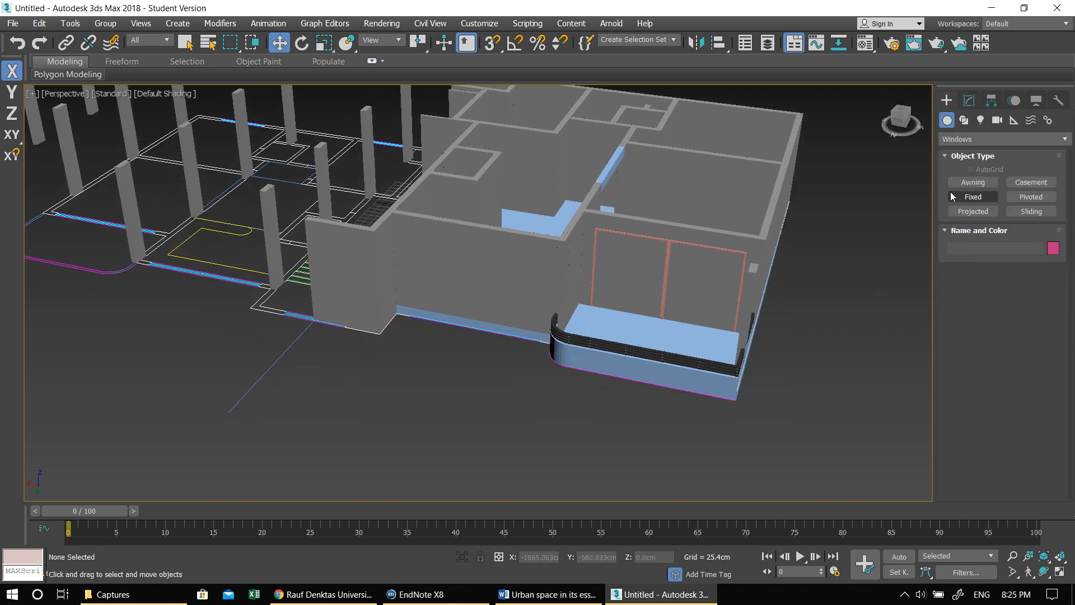
{"action": "left_click", "coordinate": [1030, 211]}
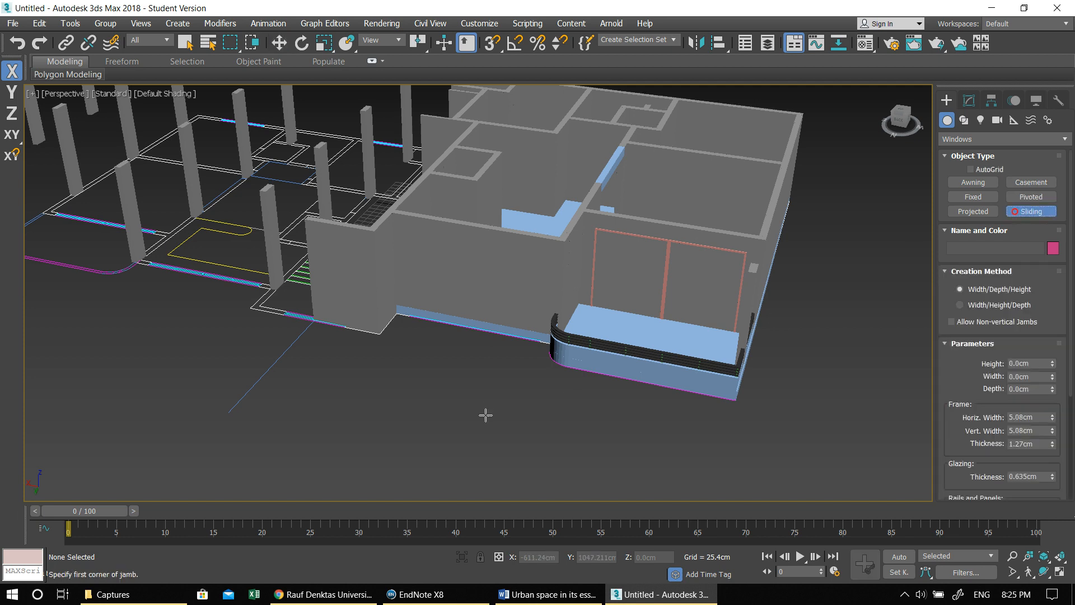
{"action": "middle_click_drag", "start_coordinate": [485, 414], "coordinate": [502, 403], "text": "alt"}
{"action": "left_click_drag", "start_coordinate": [479, 391], "coordinate": [583, 394]}
{"action": "left_click", "coordinate": [580, 381]}
{"action": "left_click", "coordinate": [579, 333]}
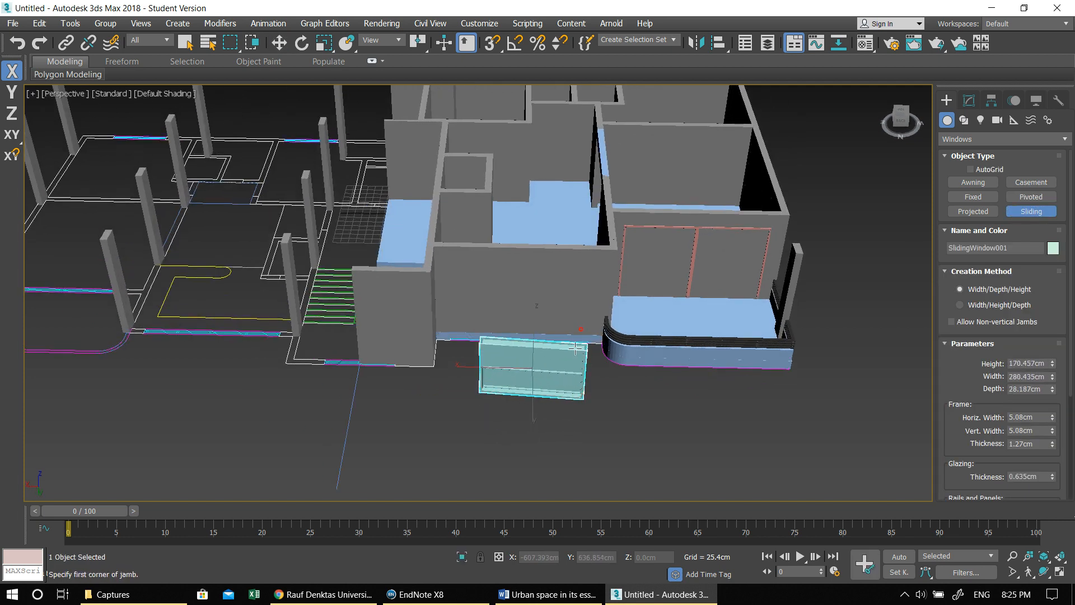
- Set the window's Z rotation to -180 degrees to square it with the wall
{"action": "key", "text": "e"}
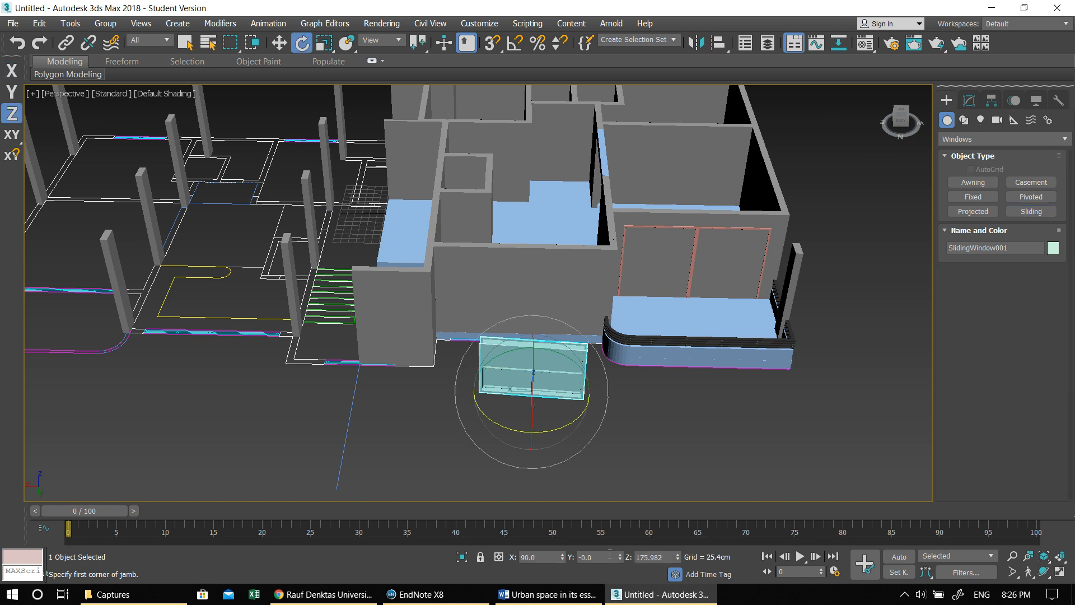
{"action": "double_click", "coordinate": [652, 556]}
{"action": "type", "text": "-180"}
{"action": "key", "text": "Return"}
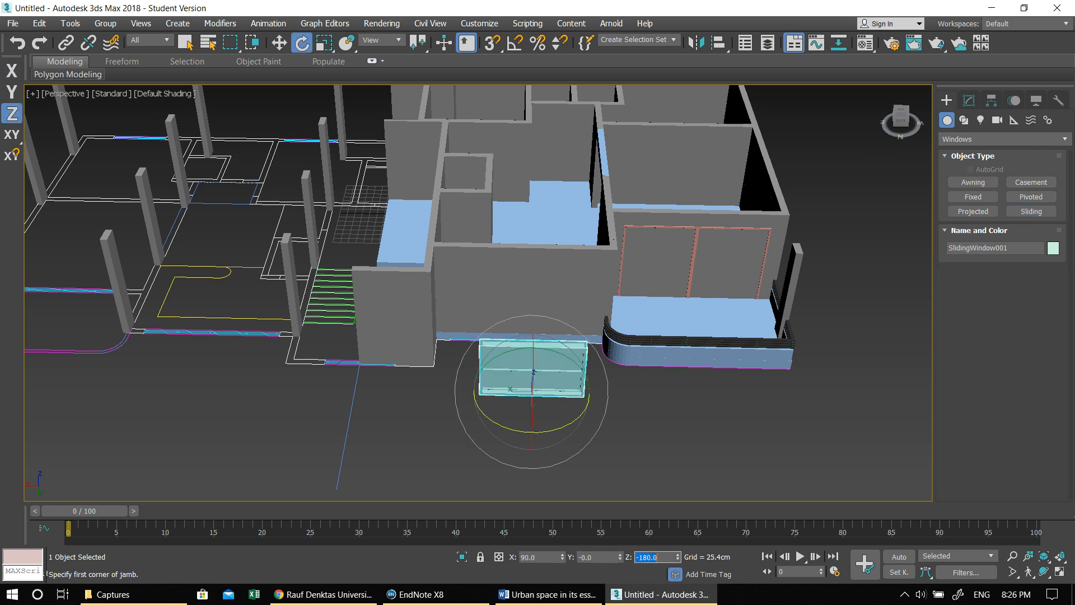
- Set the sliding window's height to 150 cm, width to 200 cm and depth to 20 cm
{"action": "left_click", "coordinate": [969, 100]}
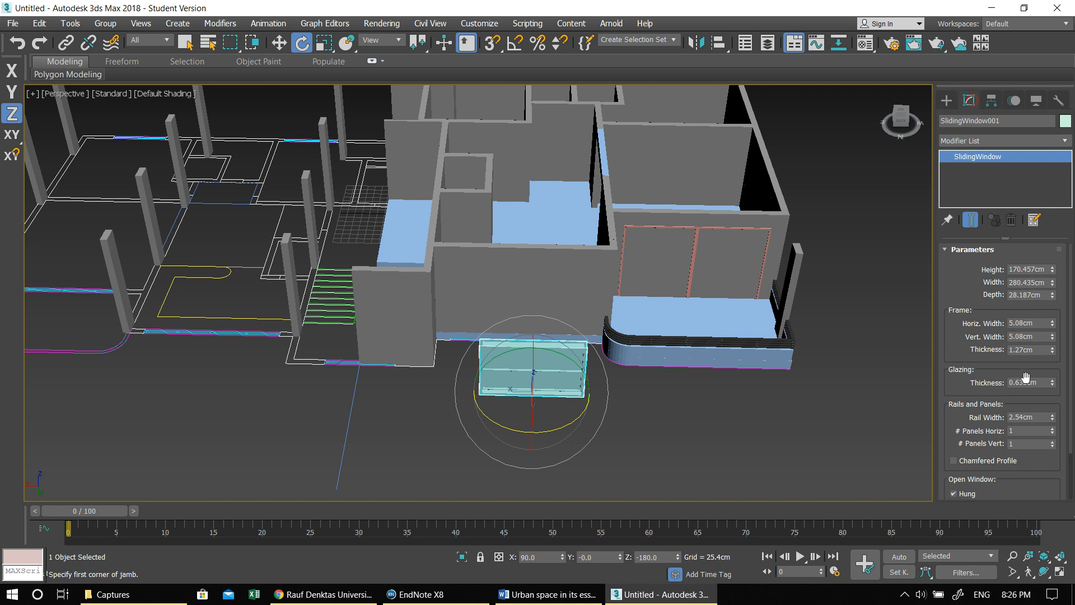
{"action": "double_click", "coordinate": [1030, 268]}
{"action": "type", "text": "150"}
{"action": "key", "text": "Return"}
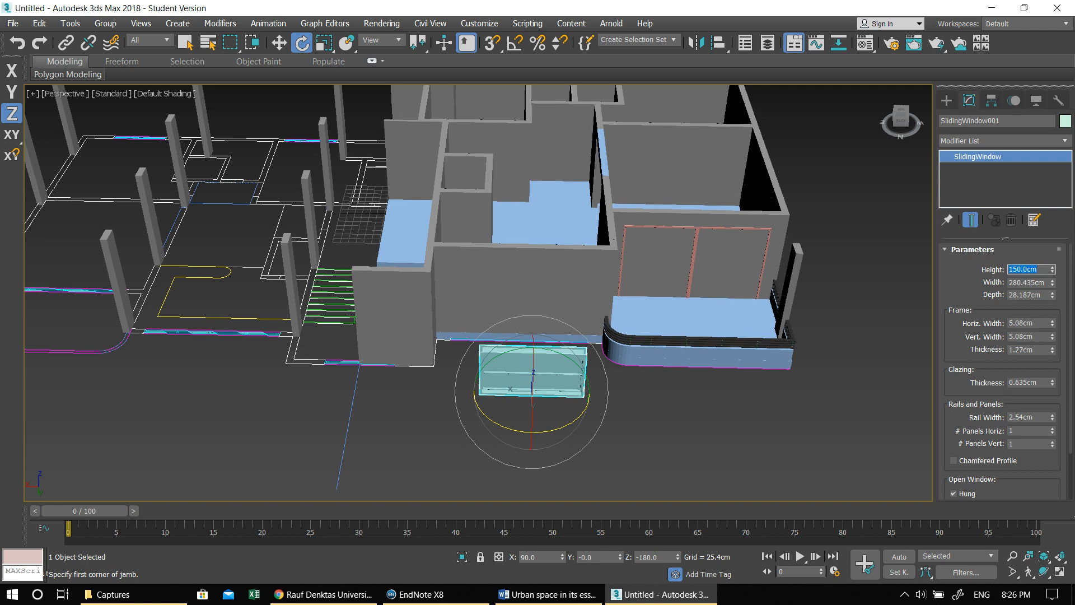
{"action": "left_click", "coordinate": [1022, 282]}
{"action": "type", "text": "200"}
{"action": "key", "text": "Return"}
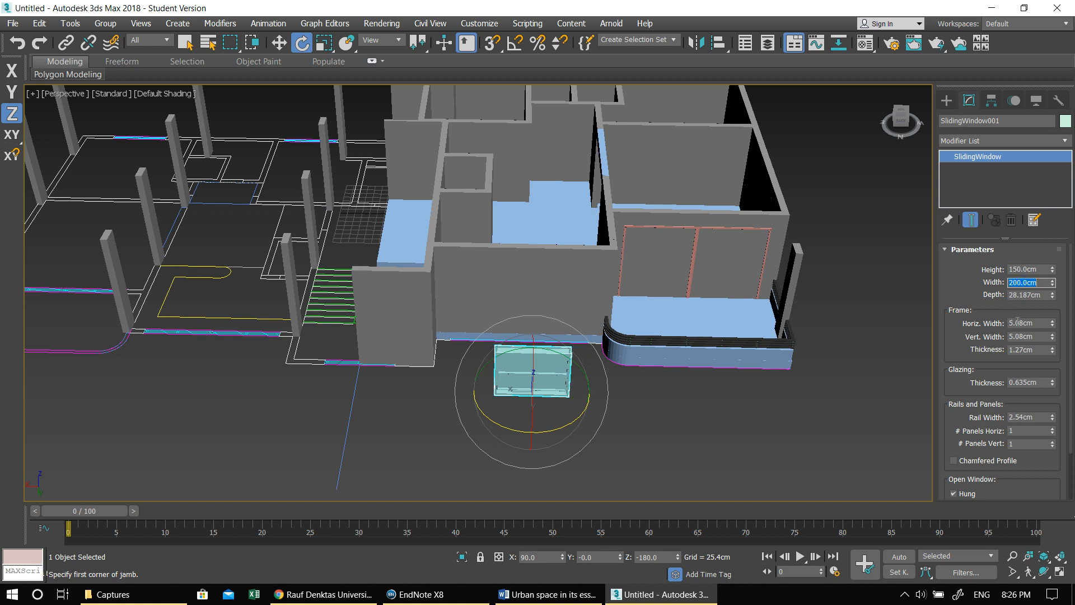
{"action": "left_click", "coordinate": [1024, 294]}
{"action": "type", "text": "25"}
{"action": "key", "text": "Return"}
{"action": "type", "text": "20"}
{"action": "key", "text": "Return"}
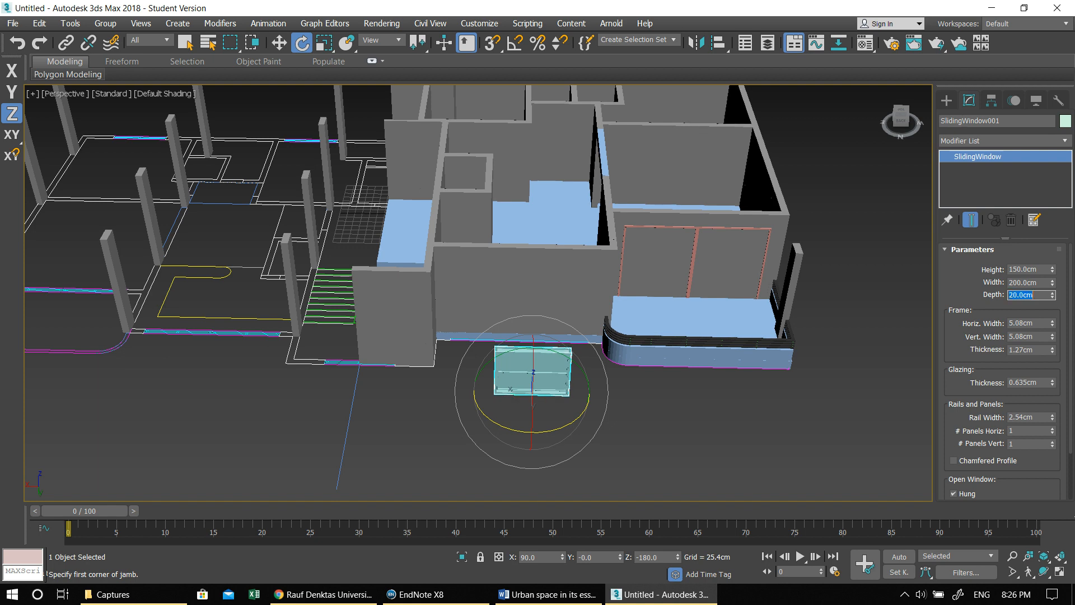
- Turn off the window's Hung option so it slides sideways, and set it 80% open
{"action": "left_click_drag", "start_coordinate": [977, 387], "coordinate": [982, 206]}
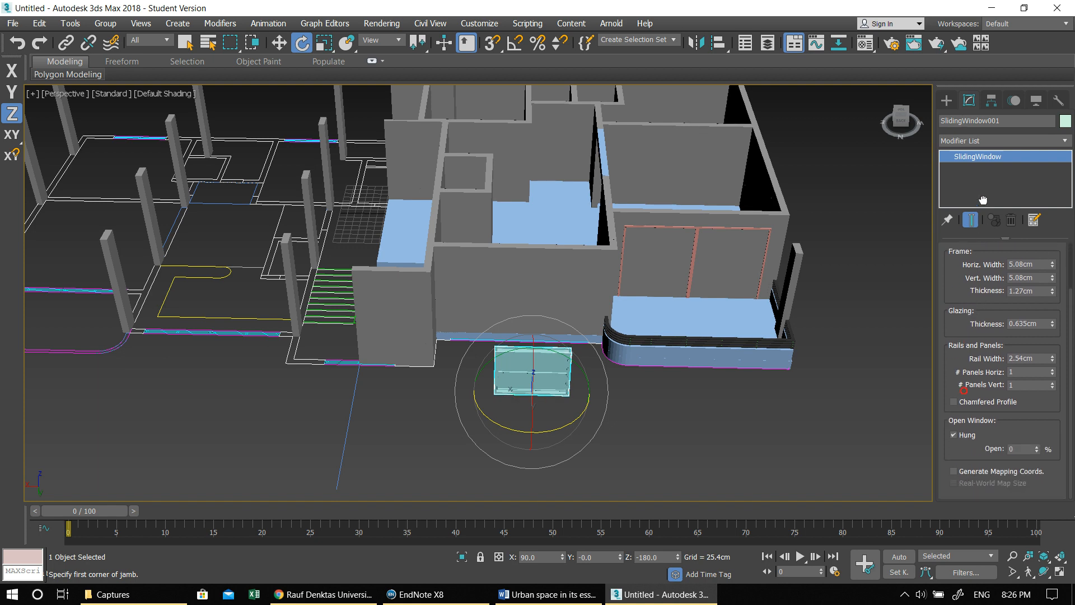
{"action": "left_click", "coordinate": [967, 435]}
{"action": "scroll", "coordinate": [606, 348], "scroll_direction": "up", "scroll_amount": 3}
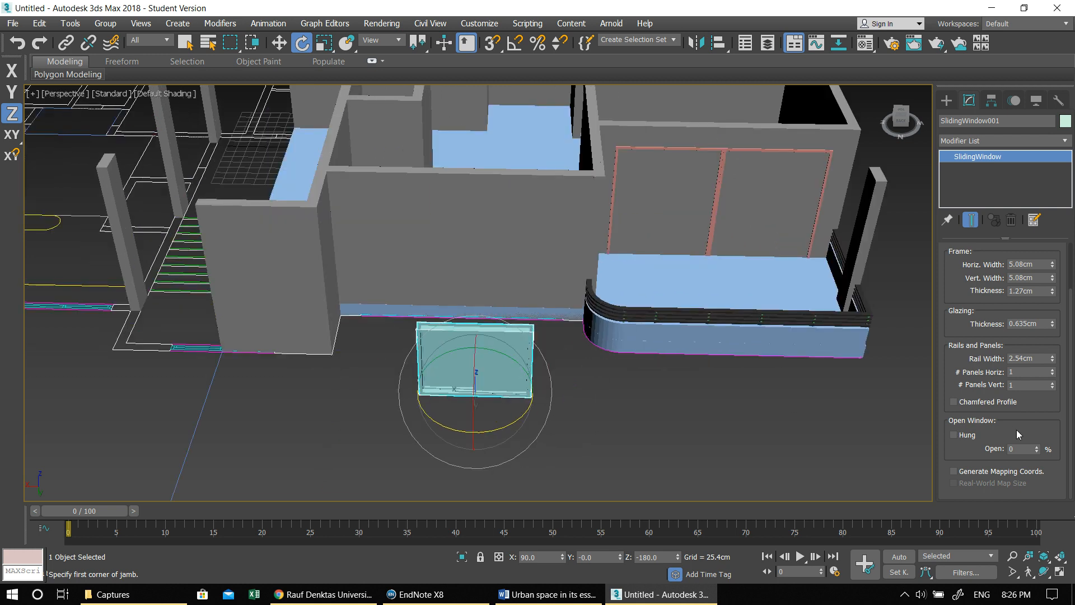
{"action": "left_click_drag", "start_coordinate": [1035, 451], "coordinate": [1040, 404]}
{"action": "middle_click_drag", "start_coordinate": [594, 339], "coordinate": [608, 393]}
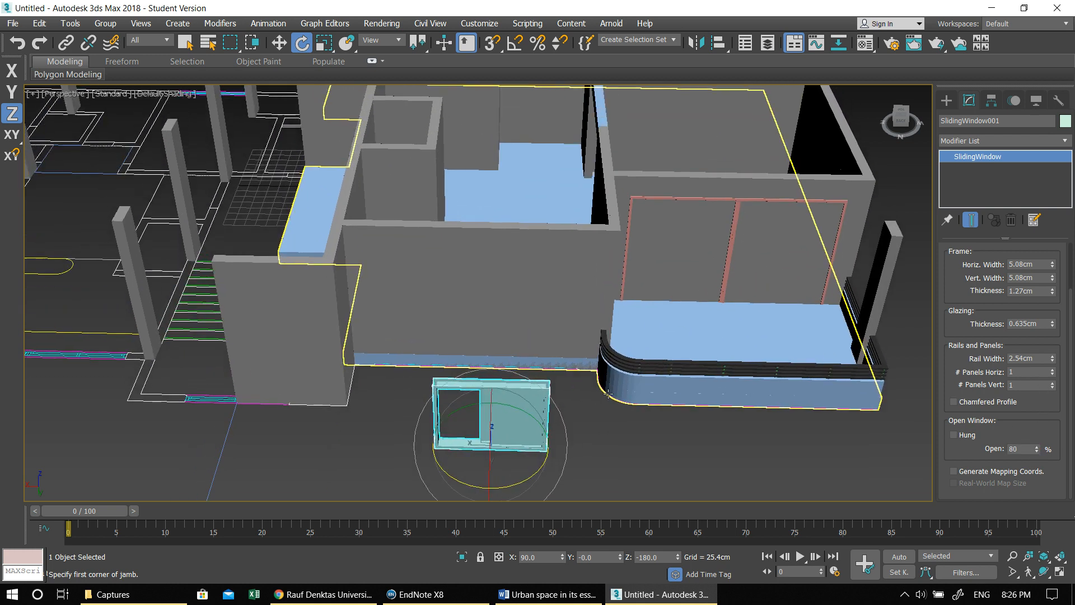
- Try opening each of the two balcony sliding doors with the Open parameter and return them to closed
{"action": "left_click", "coordinate": [739, 200]}
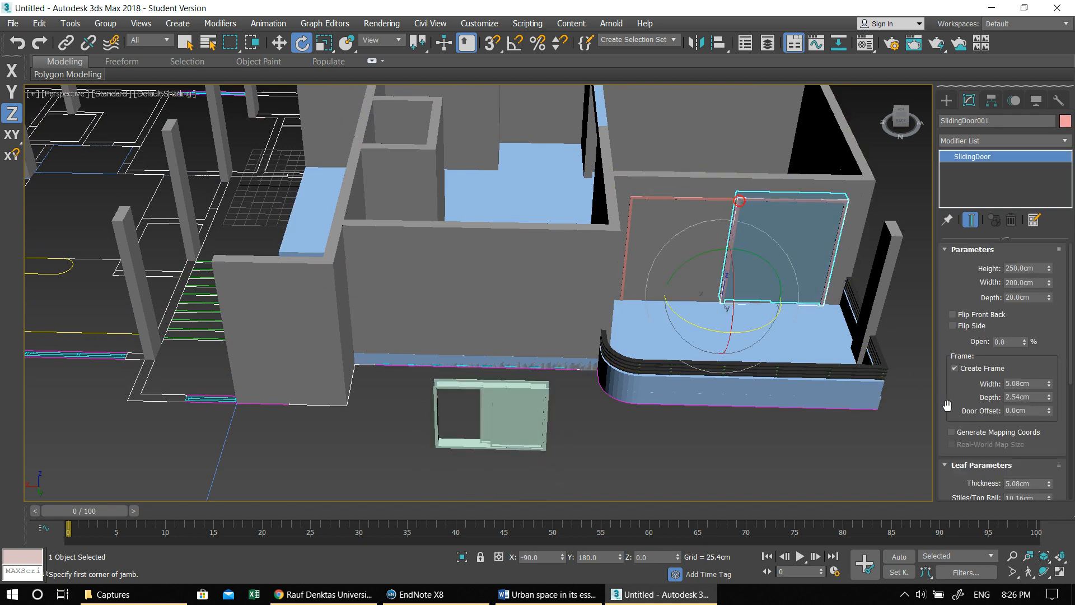
{"action": "left_click_drag", "start_coordinate": [1024, 340], "coordinate": [1000, 196]}
{"action": "key", "text": "ctrl+z"}
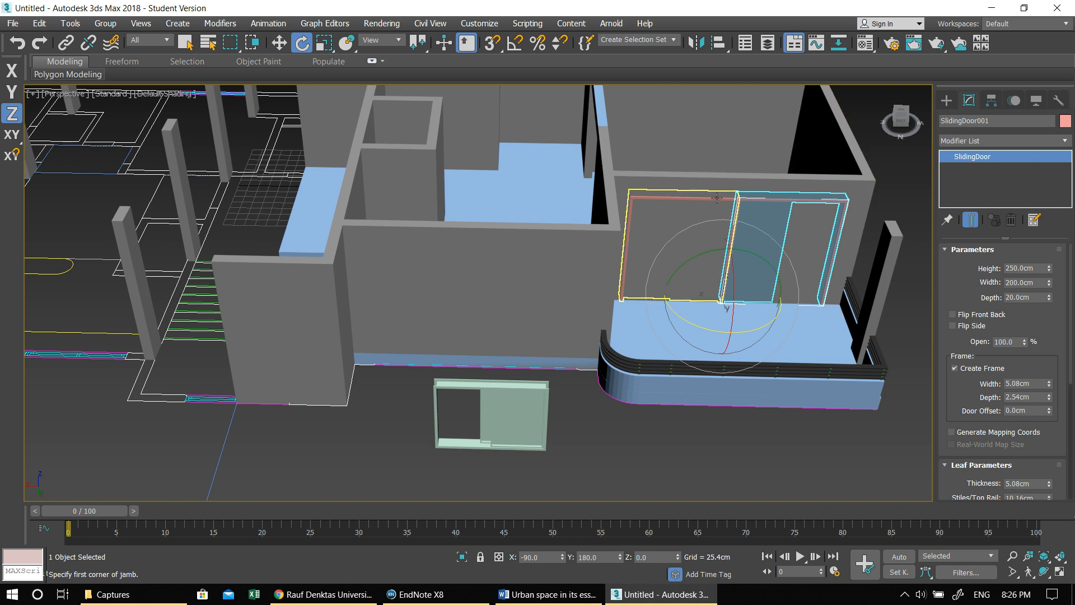
{"action": "left_click_drag", "start_coordinate": [1024, 343], "coordinate": [1026, 306]}
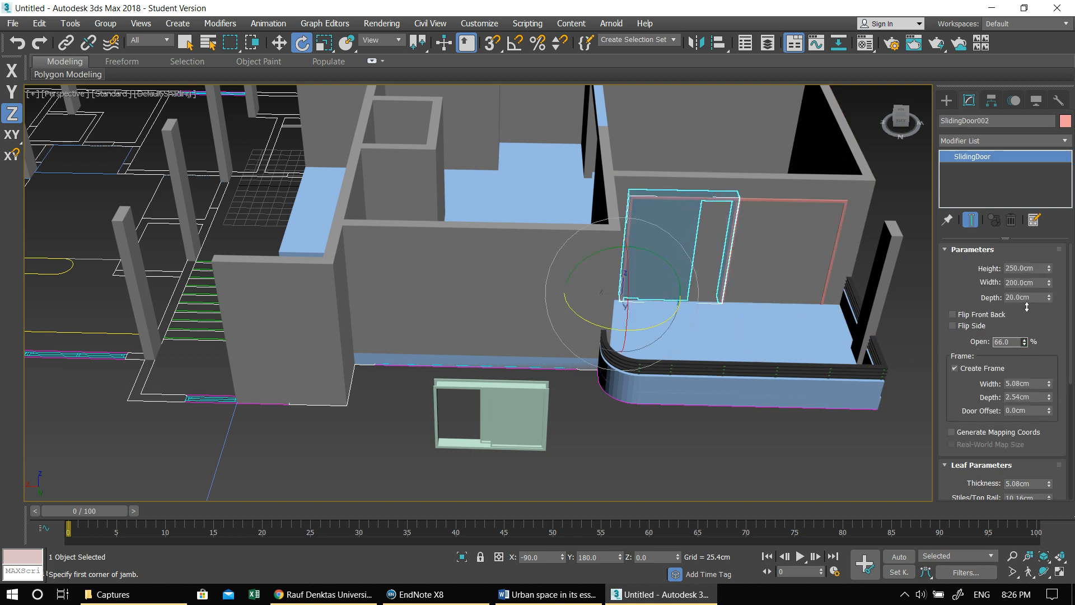
{"action": "left_click", "coordinate": [566, 446]}
- Select the sliding window and raise it above the balcony railing height in the maximized Left view
{"action": "left_click", "coordinate": [514, 429]}
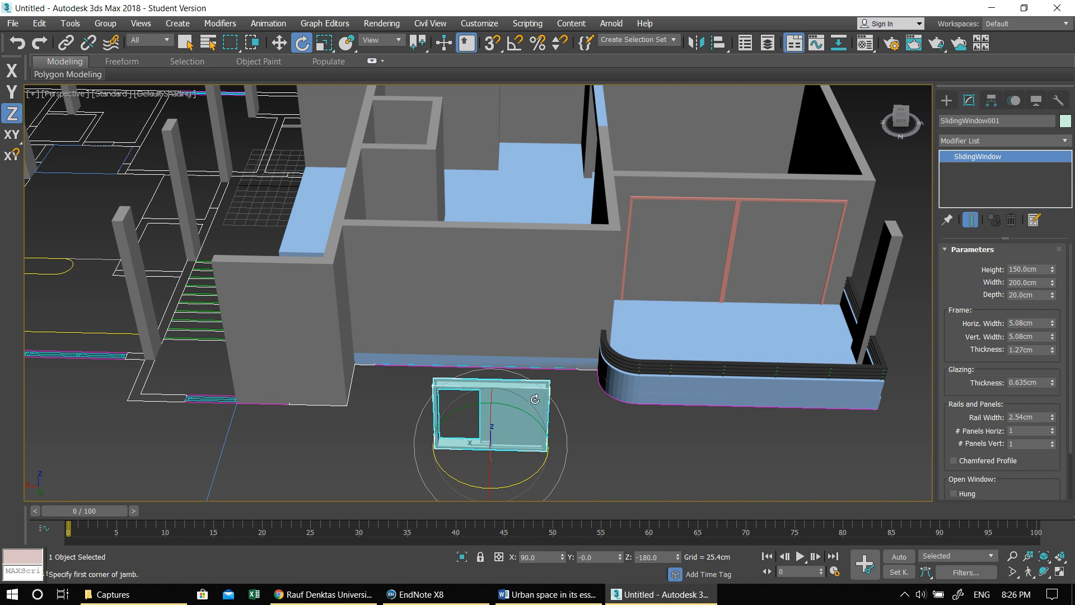
{"action": "key", "text": "w"}
{"action": "key", "text": "alt+w"}
{"action": "right_click", "coordinate": [361, 470]}
{"action": "key", "text": "alt+w"}
{"action": "middle_click_drag", "start_coordinate": [349, 412], "coordinate": [608, 518]}
{"action": "scroll", "coordinate": [566, 485], "scroll_direction": "down", "scroll_amount": 3}
{"action": "middle_click_drag", "start_coordinate": [520, 459], "coordinate": [331, 409]}
{"action": "left_click_drag", "start_coordinate": [366, 384], "coordinate": [439, 312]}
{"action": "scroll", "coordinate": [465, 392], "scroll_direction": "up", "scroll_amount": 5}
{"action": "scroll", "coordinate": [512, 304], "scroll_direction": "down", "scroll_amount": 2}
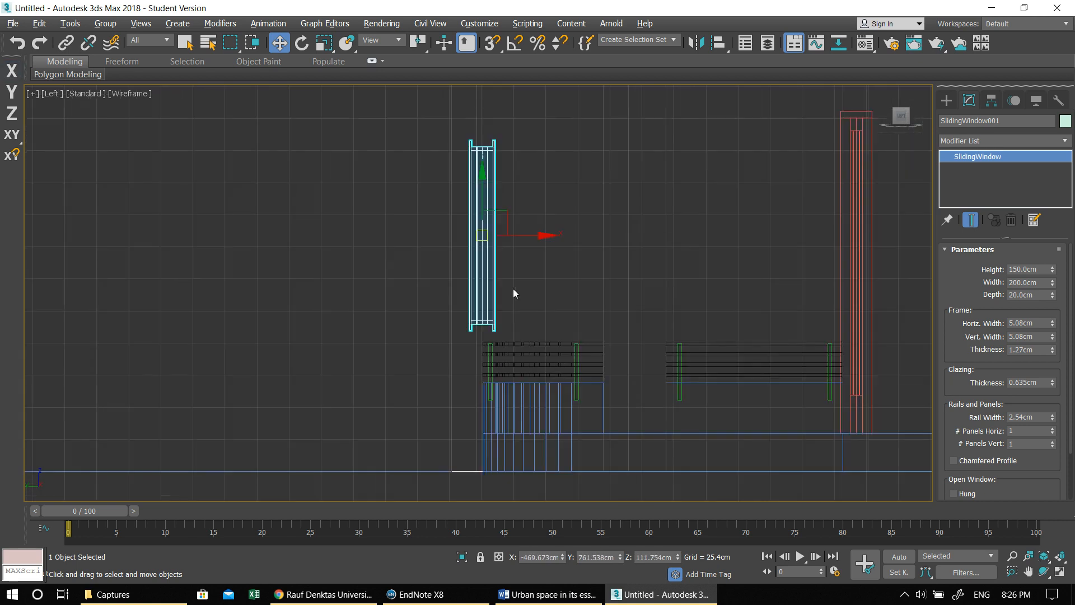
- Set the home grid spacing to 100 cm
{"action": "right_click", "coordinate": [493, 43]}
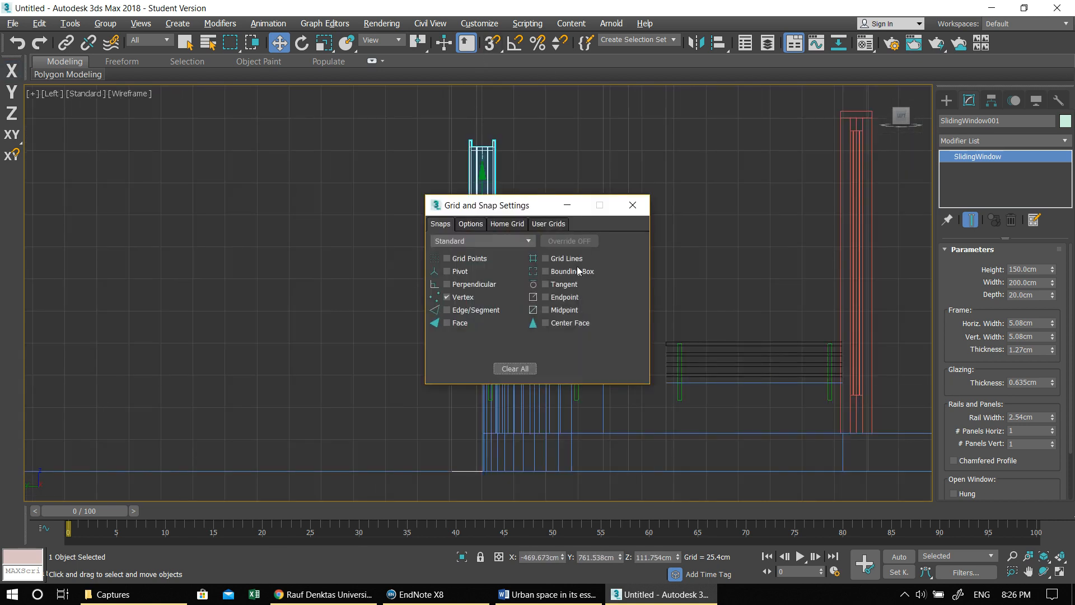
{"action": "left_click", "coordinate": [496, 224]}
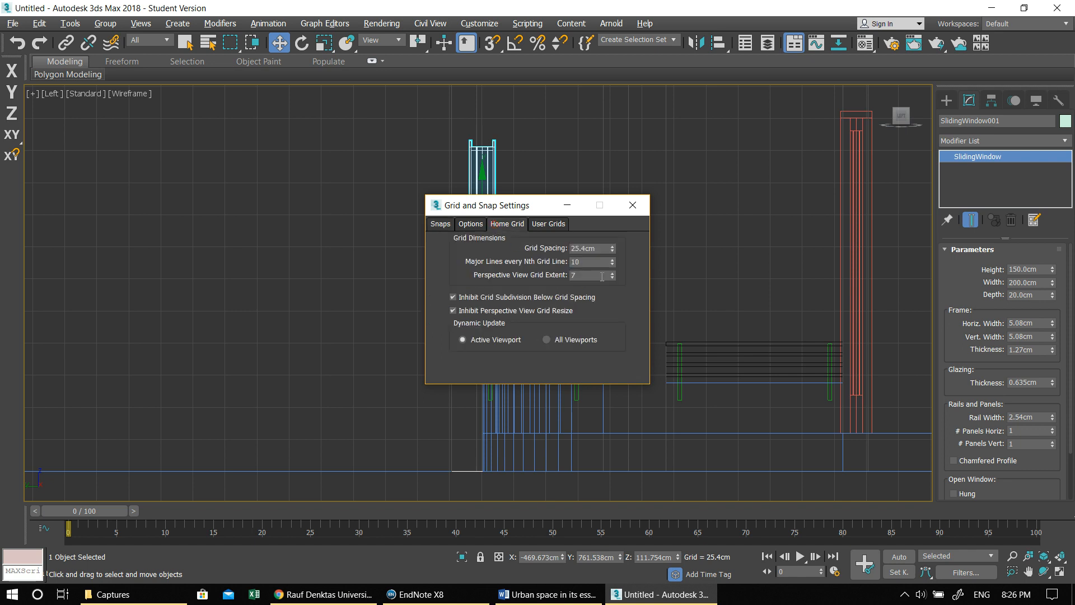
{"action": "double_click", "coordinate": [598, 247]}
{"action": "type", "text": "100"}
{"action": "key", "text": "Return"}
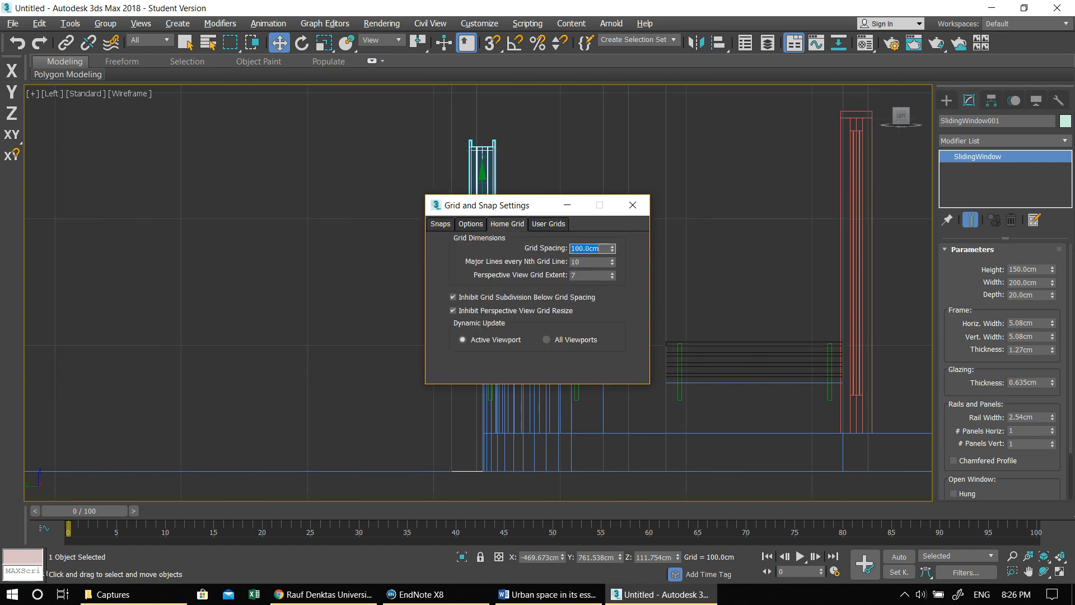
{"action": "left_click", "coordinate": [633, 205]}
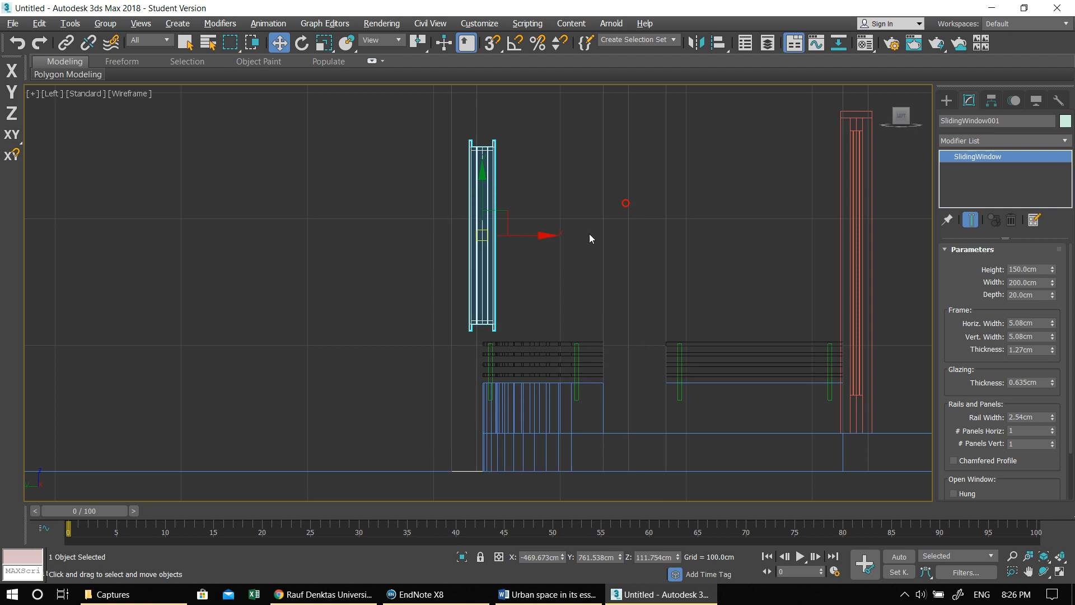
- Reposition the window in the Left view to Z about 125.6 cm, closer to the outer wall, using the grid as height reference
{"action": "middle_click_drag", "start_coordinate": [587, 235], "coordinate": [548, 300]}
{"action": "scroll", "coordinate": [448, 210], "scroll_direction": "down", "scroll_amount": 3}
{"action": "scroll", "coordinate": [457, 224], "scroll_direction": "up", "scroll_amount": 1}
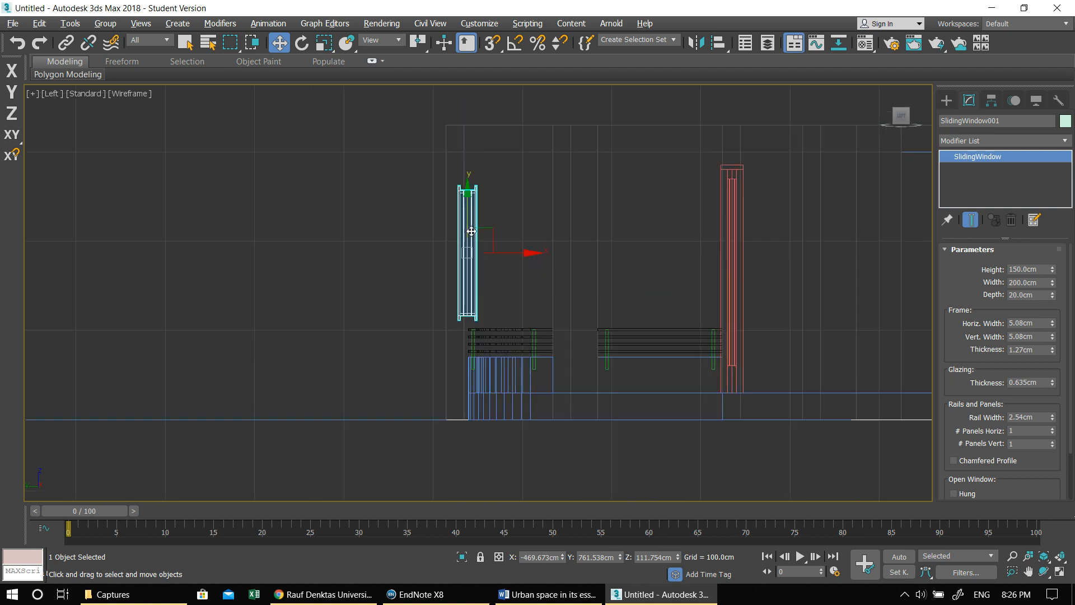
{"action": "left_click_drag", "start_coordinate": [468, 249], "coordinate": [511, 238]}
- In the maximized Top view, move the window onto the wall's glazing symbol, aligning its end with the symbol's start nearest the curved balcony
{"action": "key", "text": "alt+w"}
{"action": "right_click", "coordinate": [310, 210]}
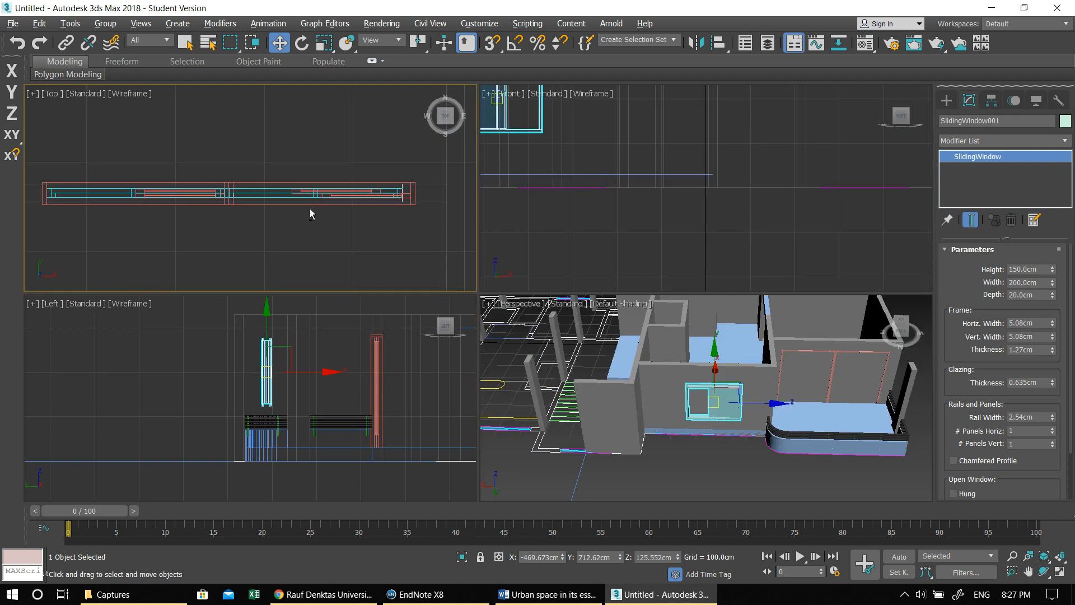
{"action": "key", "text": "alt+w"}
{"action": "middle_click_drag", "start_coordinate": [351, 231], "coordinate": [508, 257]}
{"action": "scroll", "coordinate": [507, 258], "scroll_direction": "down", "scroll_amount": 4}
{"action": "scroll", "coordinate": [477, 203], "scroll_direction": "down", "scroll_amount": 5}
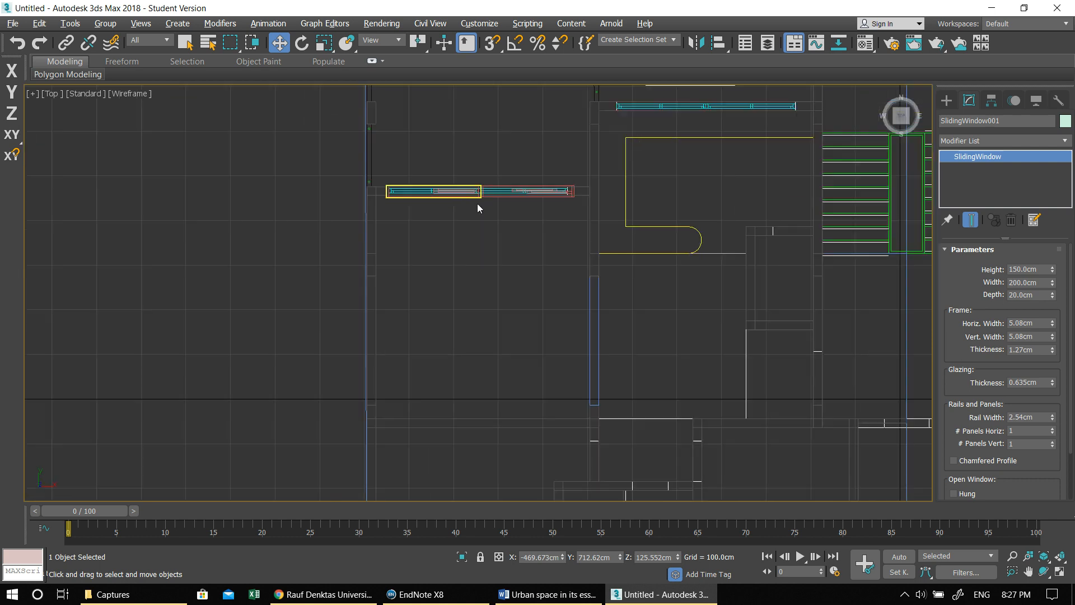
{"action": "scroll", "coordinate": [463, 186], "scroll_direction": "up", "scroll_amount": 6}
{"action": "scroll", "coordinate": [463, 231], "scroll_direction": "up", "scroll_amount": 2}
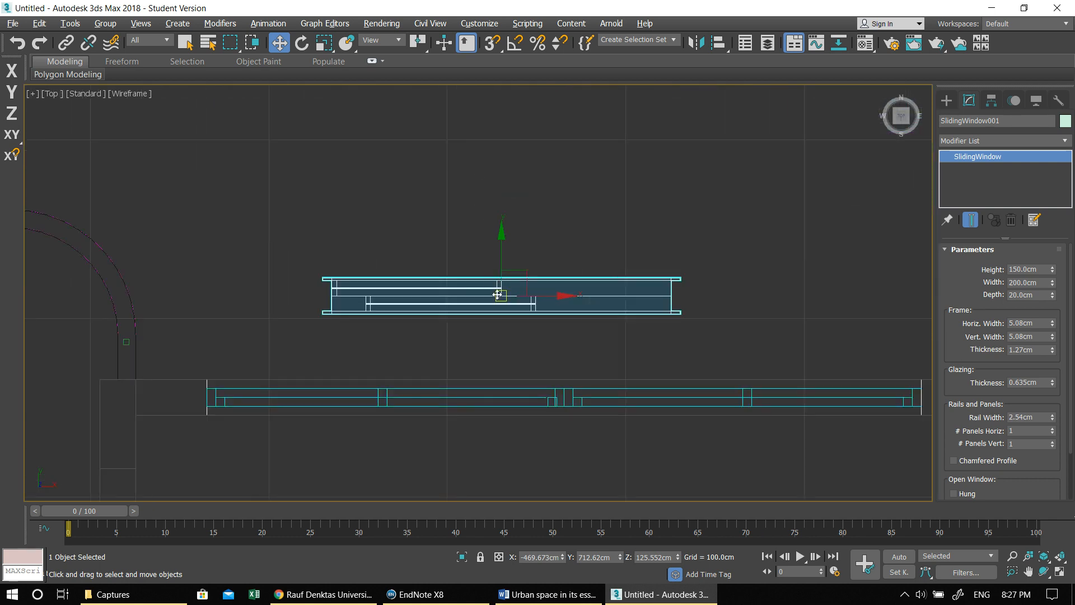
{"action": "left_click_drag", "start_coordinate": [500, 297], "coordinate": [375, 397]}
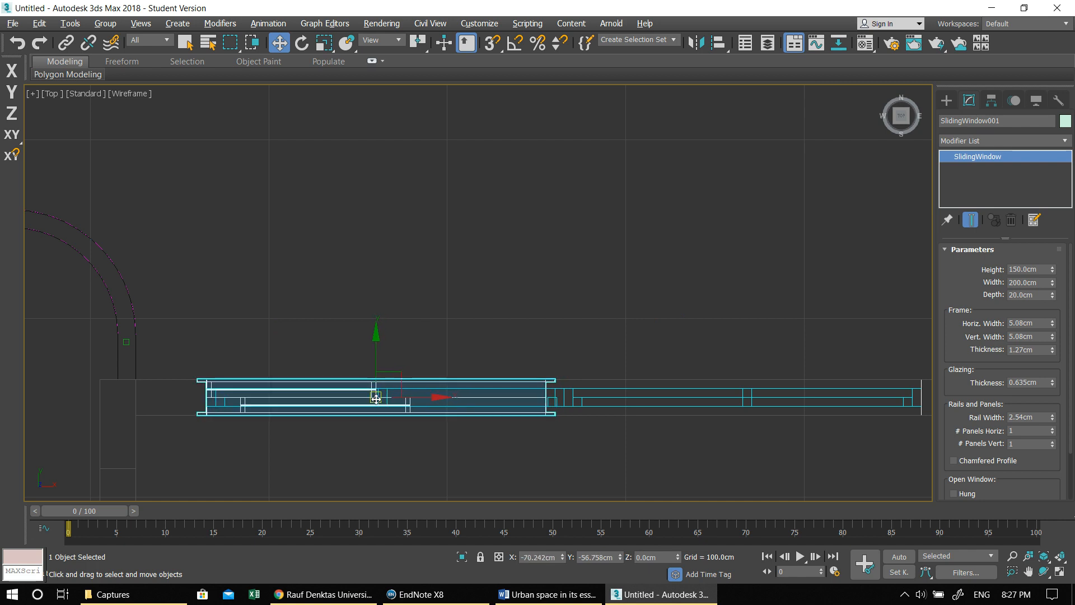
- Set the window's depth to 25 cm and nudge it along Y to centre it on the wall thickness
{"action": "type", "text": "25"}
{"action": "key", "text": "Return"}
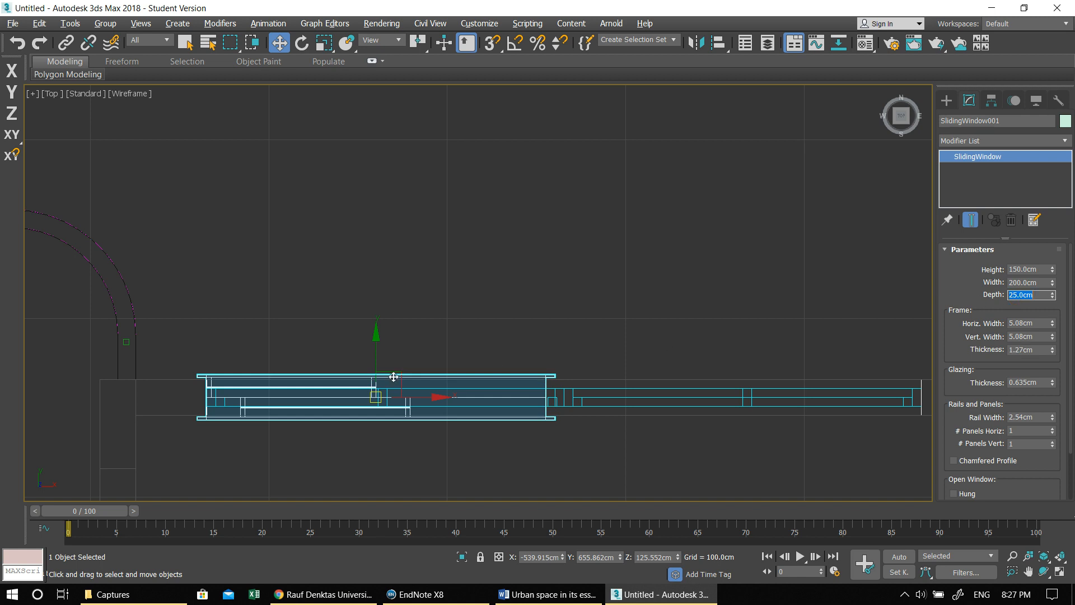
{"action": "left_click_drag", "start_coordinate": [374, 338], "coordinate": [371, 339]}
{"action": "scroll", "coordinate": [396, 355], "scroll_direction": "down", "scroll_amount": 2}
{"action": "middle_click_drag", "start_coordinate": [399, 356], "coordinate": [332, 347]}
{"action": "scroll", "coordinate": [336, 348], "scroll_direction": "up", "scroll_amount": 1}
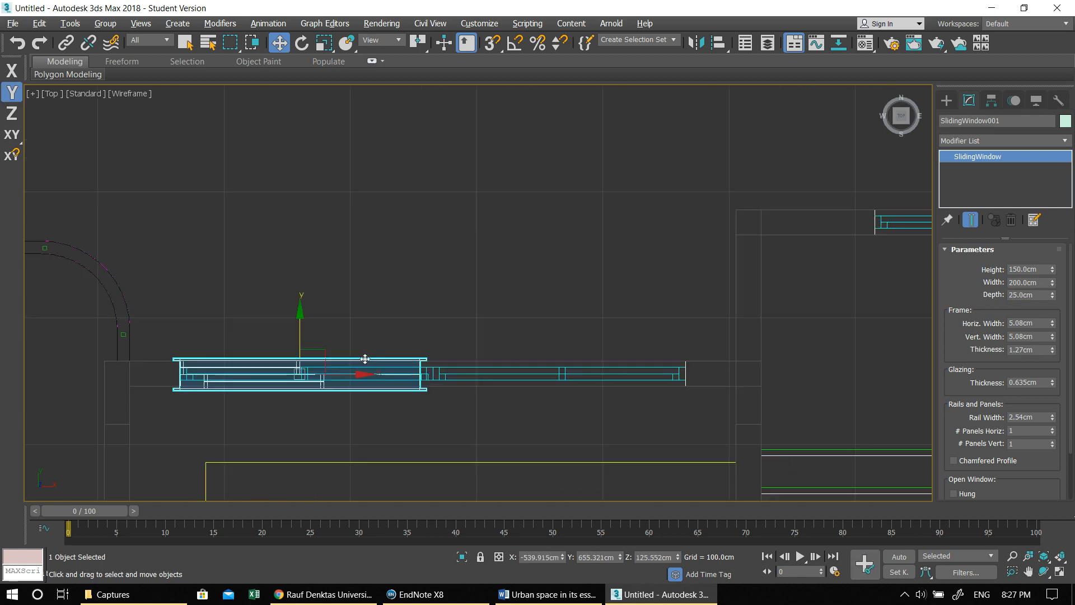
- Slide the window along X to the middle of the glazing symbol and set its panels to 2 horizontal and 1 vertical
{"action": "left_click_drag", "start_coordinate": [360, 374], "coordinate": [494, 377]}
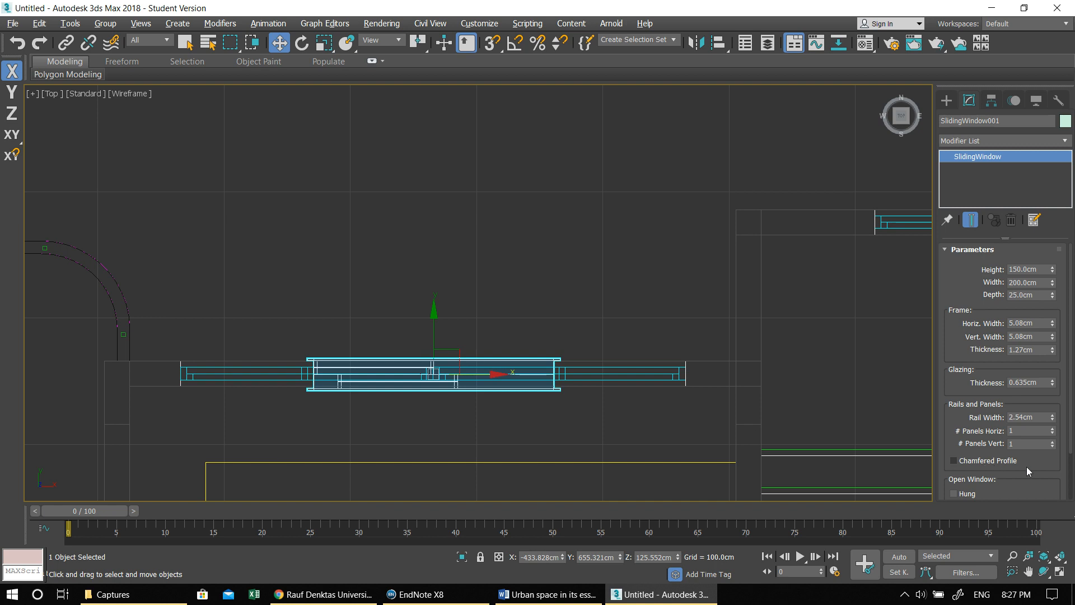
{"action": "left_click", "coordinate": [1053, 442]}
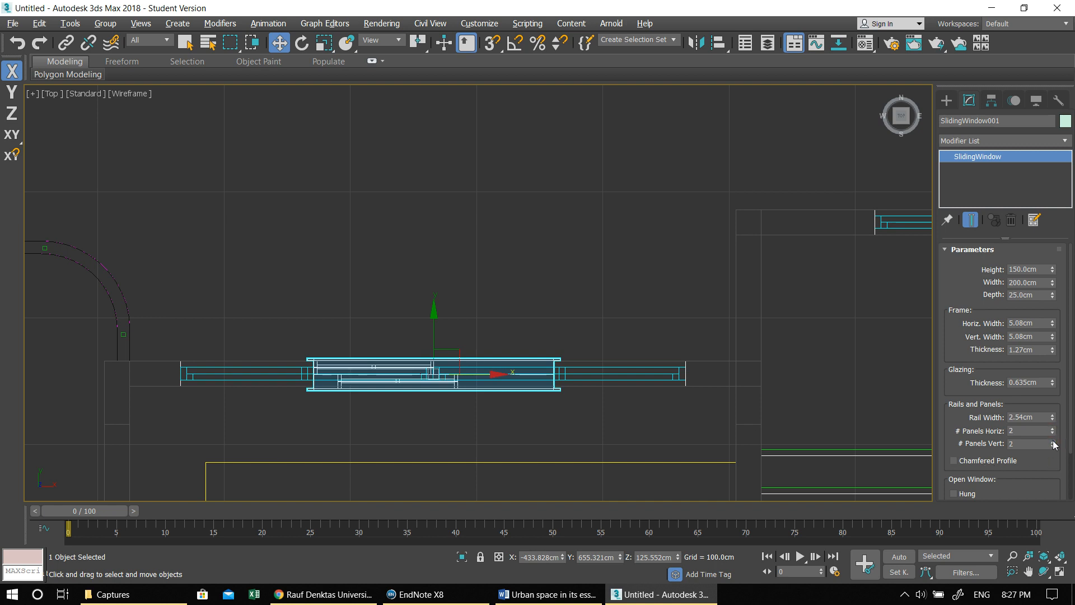
{"action": "left_click", "coordinate": [1053, 445]}
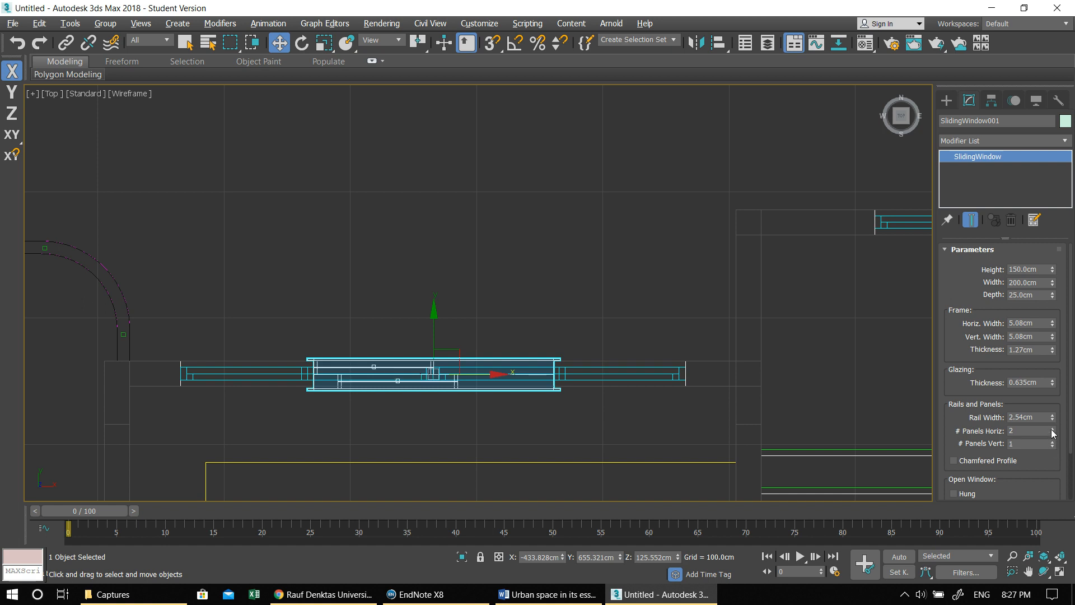
- Try a width of 400 cm for the sliding window, check it in the Perspective view and undo the change
{"action": "double_click", "coordinate": [1024, 282]}
{"action": "type", "text": "400"}
{"action": "key", "text": "Return"}
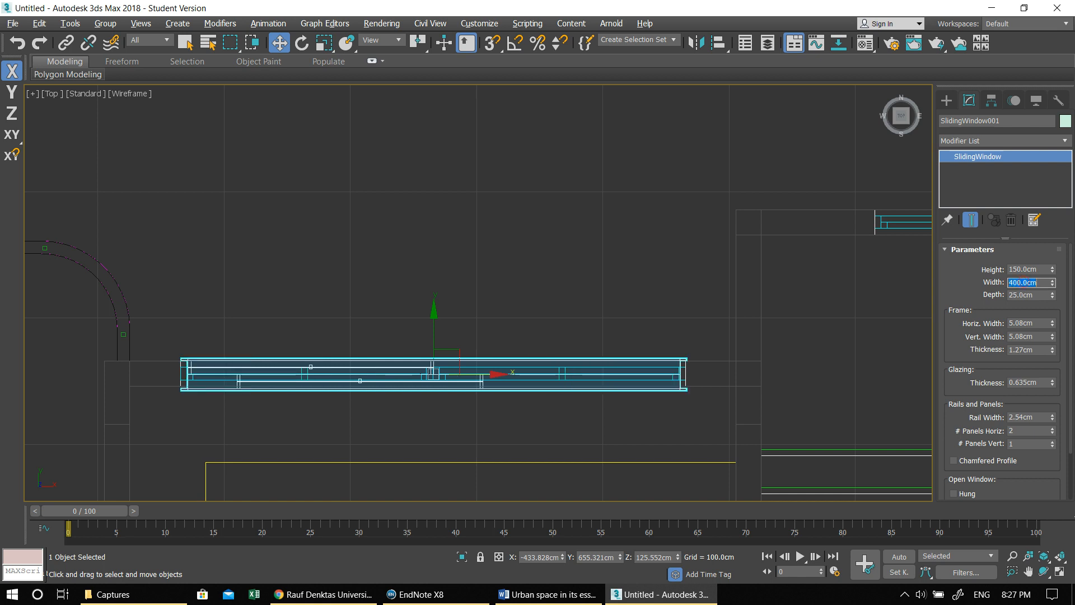
{"action": "middle_click_drag", "start_coordinate": [317, 279], "coordinate": [342, 253]}
{"action": "scroll", "coordinate": [365, 290], "scroll_direction": "down", "scroll_amount": 2}
{"action": "middle_click_drag", "start_coordinate": [419, 276], "coordinate": [511, 226]}
{"action": "key", "text": "alt+w"}
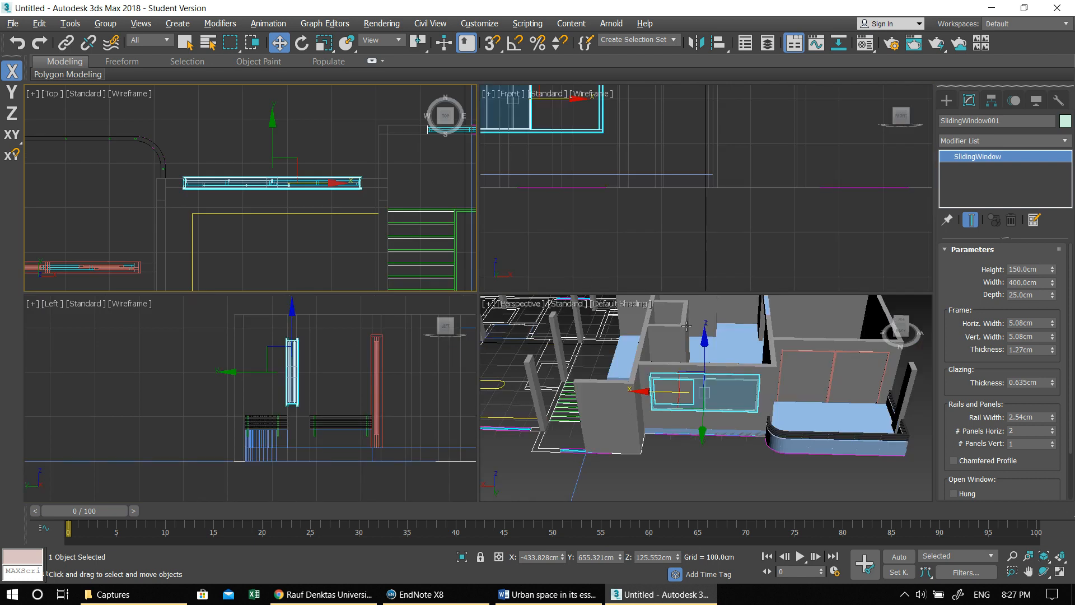
{"action": "key", "text": "alt+w"}
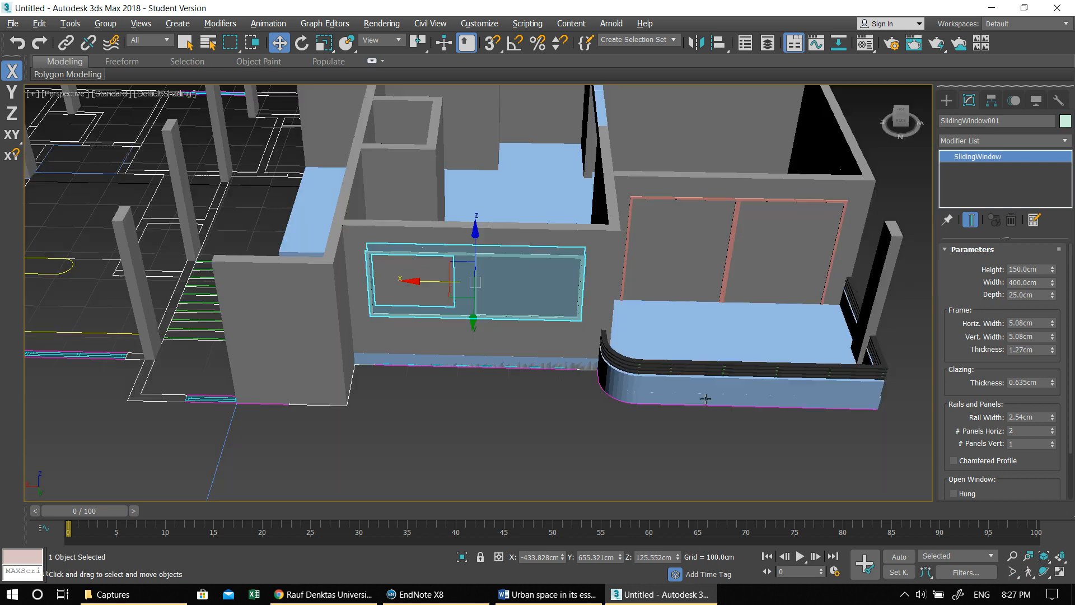
{"action": "key", "text": "ctrl+z"}
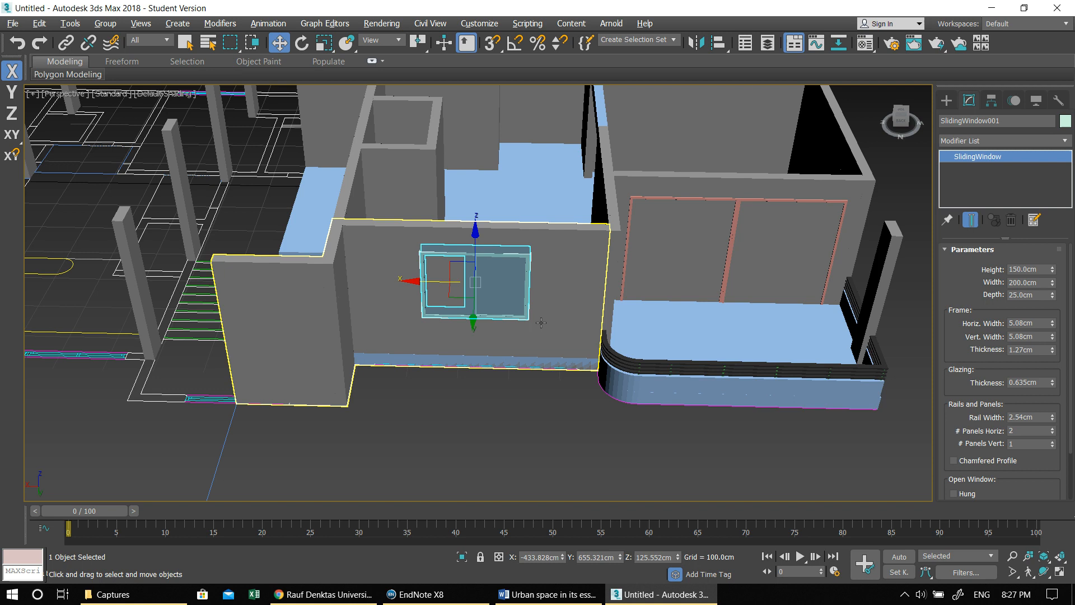
- Align the 200 cm window with the balcony-side end of the glazing symbol and copy it along X to fill the other half
{"action": "key", "text": "alt+w"}
{"action": "key", "text": "alt+w"}
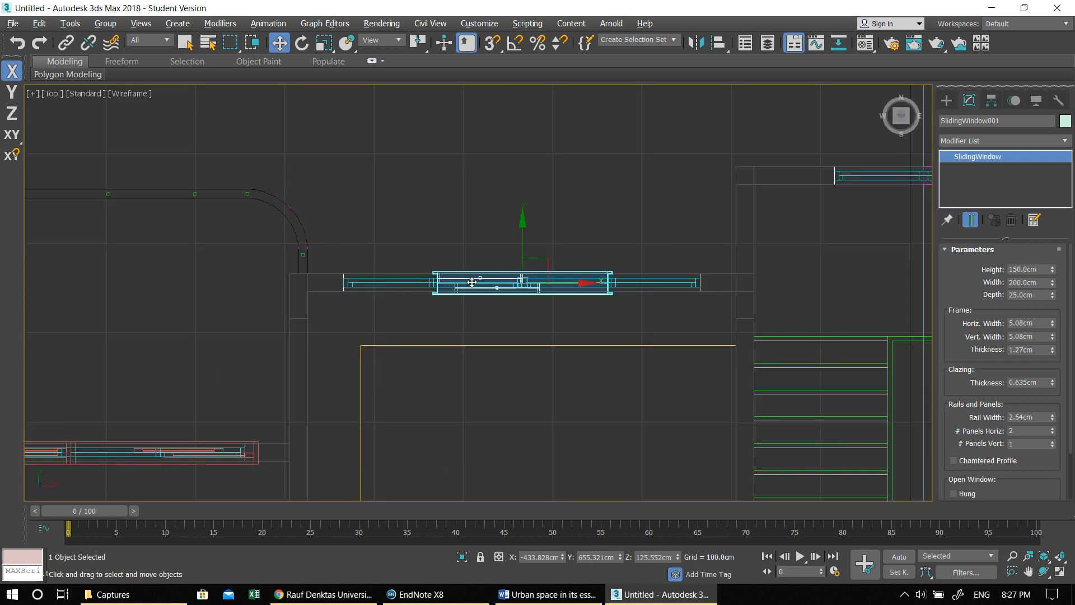
{"action": "scroll", "coordinate": [522, 308], "scroll_direction": "up", "scroll_amount": 2}
{"action": "mouse_move", "coordinate": [581, 293]}
{"action": "left_mouse_down"}
{"action": "mouse_move", "coordinate": [448, 289]}
{"action": "mouse_move", "coordinate": [696, 293]}
{"action": "left_mouse_up"}
{"action": "left_click", "coordinate": [540, 356]}
{"action": "key", "text": "alt+w"}
{"action": "right_click", "coordinate": [567, 306]}
{"action": "key", "text": "alt+w"}
{"action": "scroll", "coordinate": [567, 306], "scroll_direction": "down", "scroll_amount": 5}
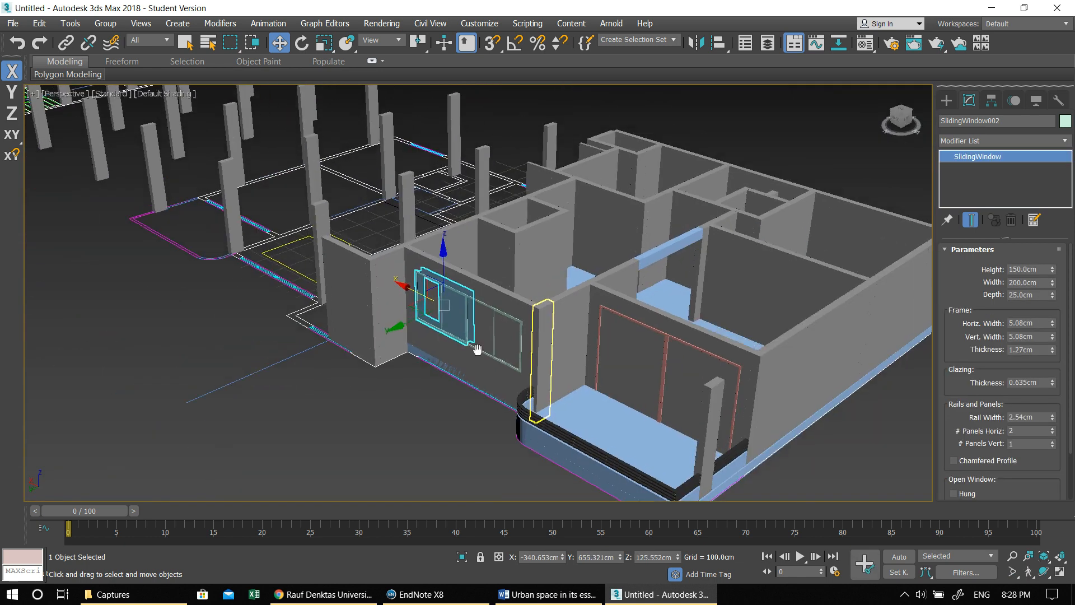
- In the Top view, copy the sliding window nearest the curved balcony toward the outer wall opposite the balcony
{"action": "key", "text": "alt+w"}
{"action": "right_click", "coordinate": [282, 189]}
{"action": "key", "text": "alt+w"}
{"action": "scroll", "coordinate": [552, 248], "scroll_direction": "down", "scroll_amount": 6}
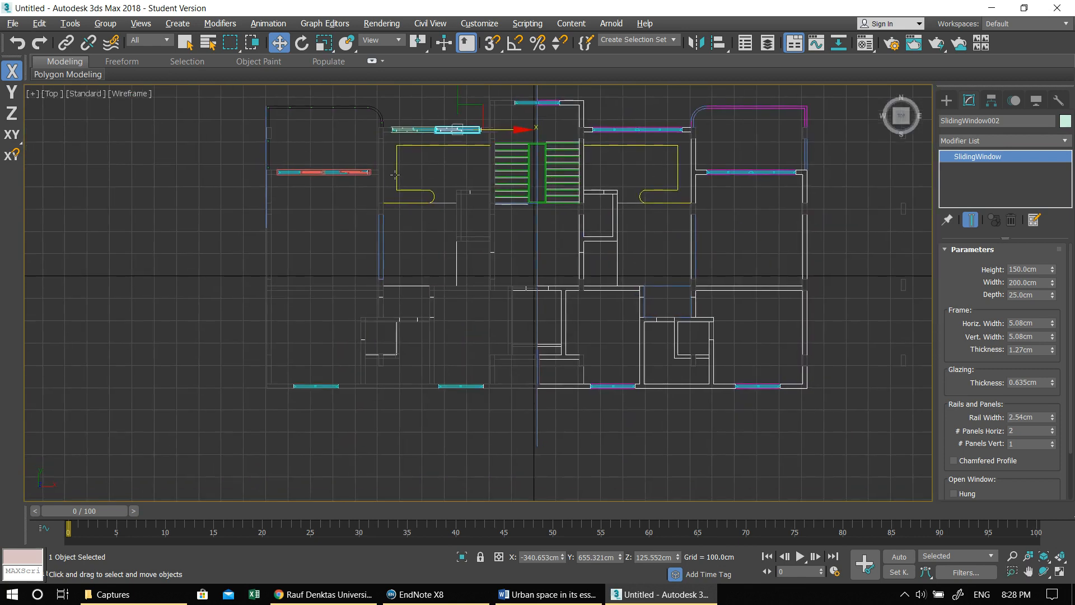
{"action": "scroll", "coordinate": [392, 106], "scroll_direction": "up", "scroll_amount": 7}
{"action": "left_click", "coordinate": [419, 189]}
{"action": "scroll", "coordinate": [415, 221], "scroll_direction": "down", "scroll_amount": 3}
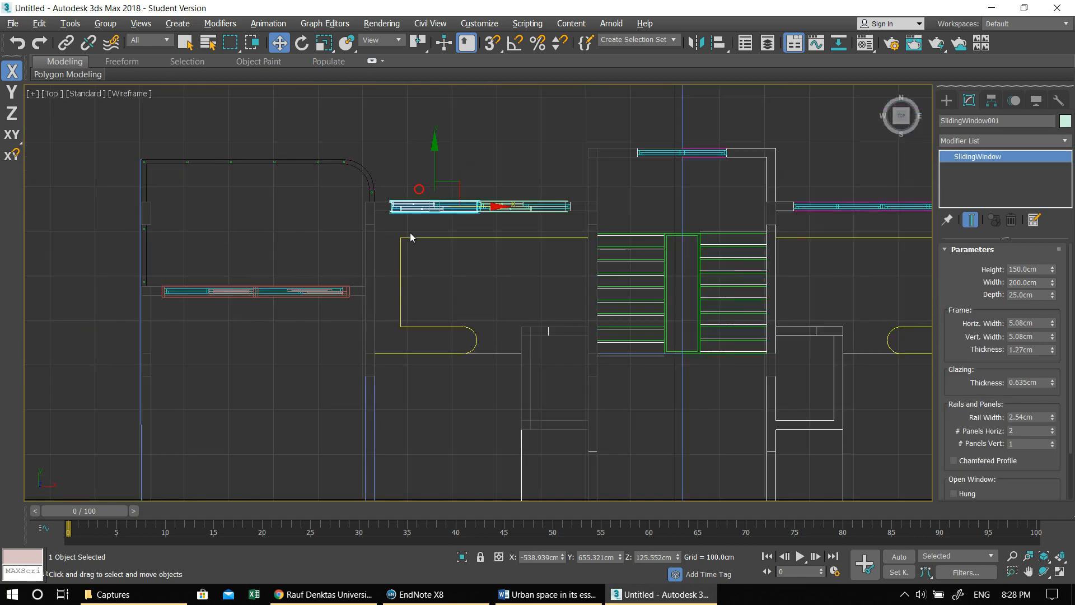
{"action": "middle_click_drag", "start_coordinate": [411, 237], "coordinate": [513, 172]}
{"action": "left_click_drag", "start_coordinate": [536, 143], "coordinate": [388, 424]}
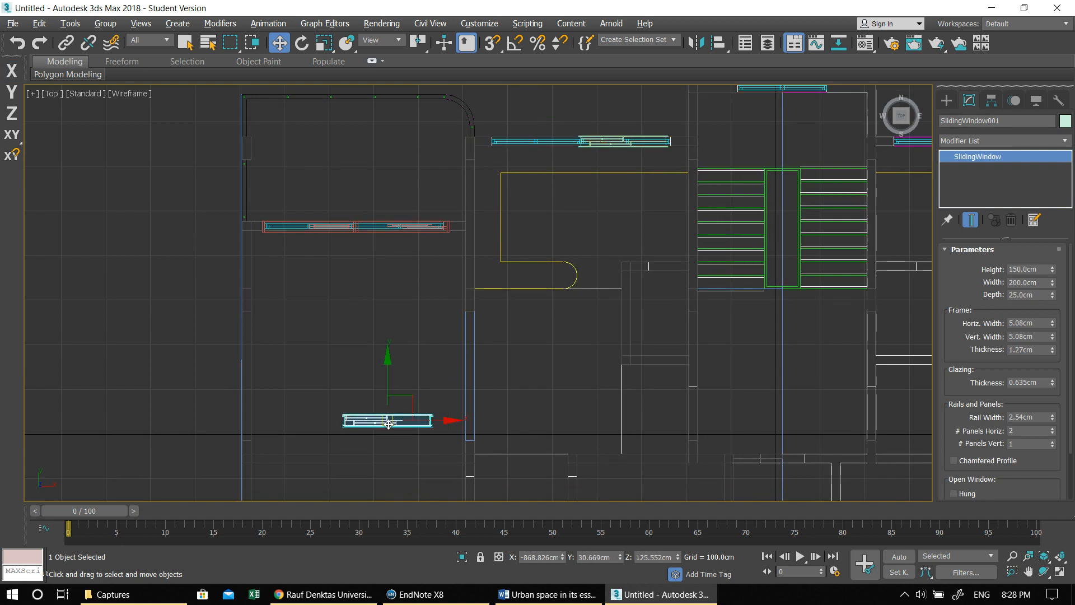
{"action": "key", "text": "ctrl+z"}
{"action": "left_click_drag", "start_coordinate": [534, 142], "coordinate": [398, 383], "text": "shift"}
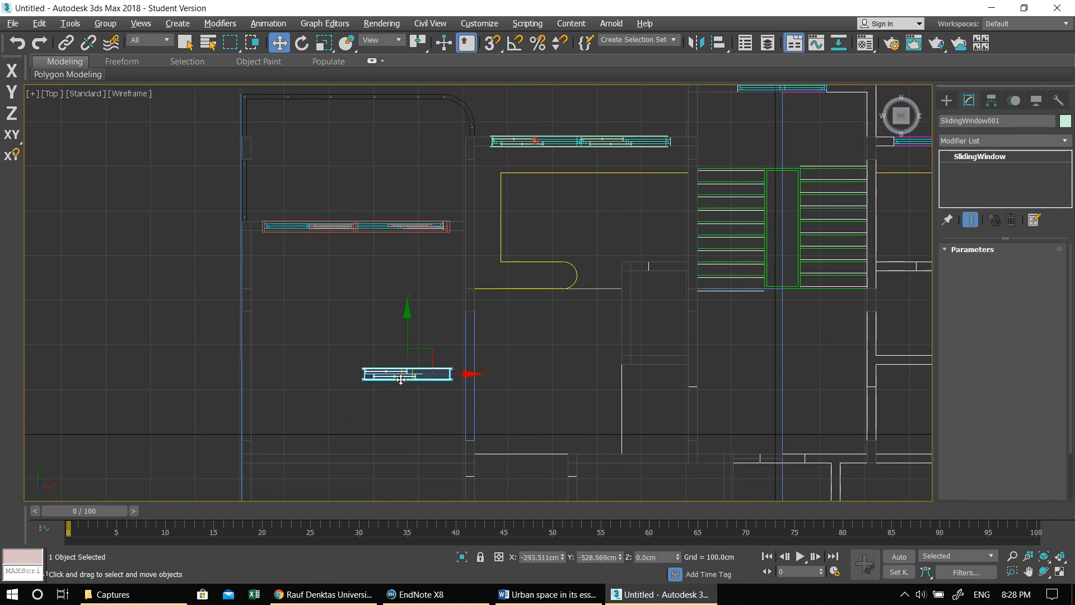
{"action": "left_click", "coordinate": [529, 357]}
- Move the copied window onto the first glazing symbol in the wall opposite the balcony, aligning it with the symbol's ends
{"action": "middle_click_drag", "start_coordinate": [427, 390], "coordinate": [493, 417]}
{"action": "scroll", "coordinate": [492, 421], "scroll_direction": "up", "scroll_amount": 5}
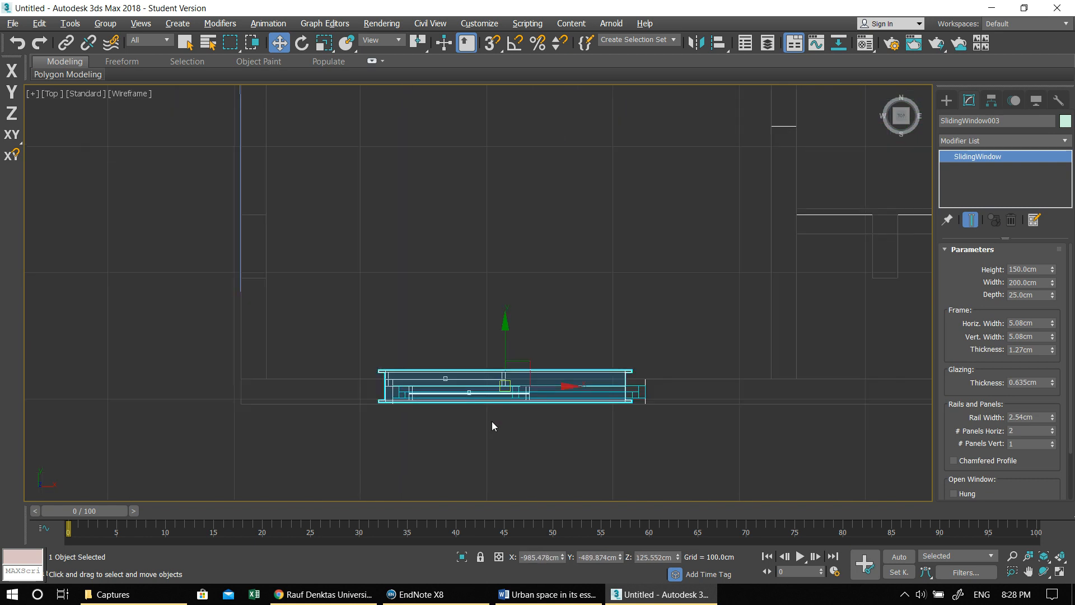
{"action": "left_click_drag", "start_coordinate": [504, 387], "coordinate": [520, 393]}
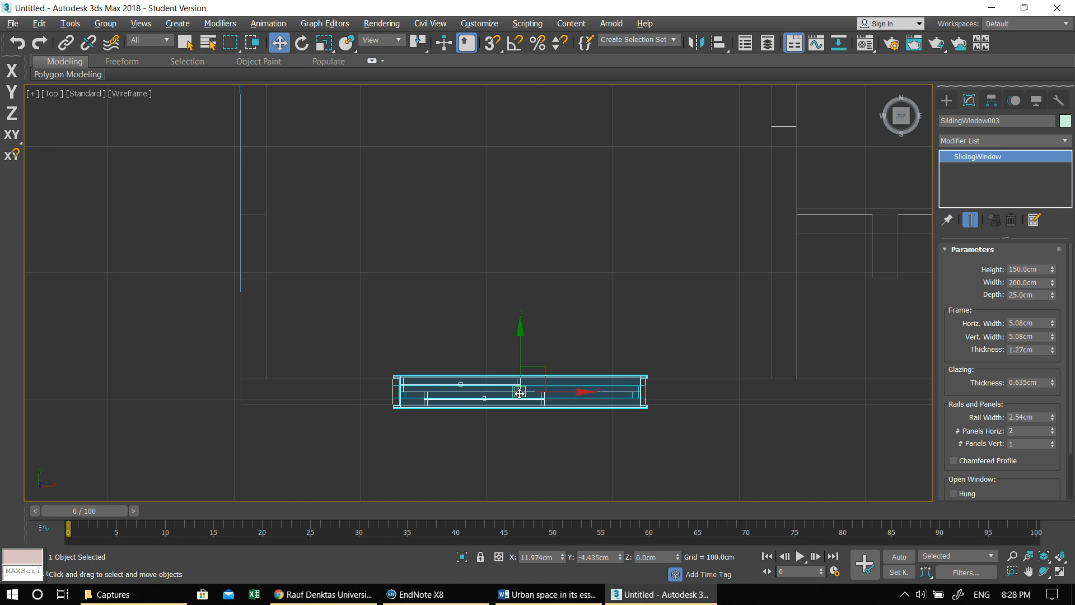
- Copy that window along X onto the second glazing symbol in the same wall, as one independent copy
{"action": "scroll", "coordinate": [520, 393], "scroll_direction": "down", "scroll_amount": 3}
{"action": "middle_click_drag", "start_coordinate": [593, 409], "coordinate": [388, 401]}
{"action": "scroll", "coordinate": [383, 393], "scroll_direction": "down", "scroll_amount": 2}
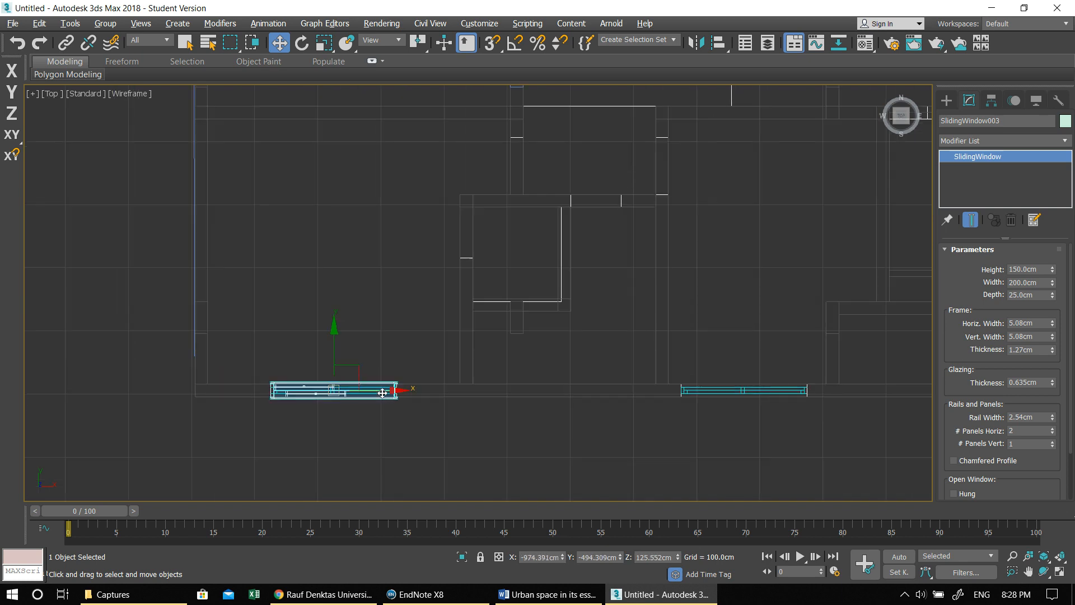
{"action": "mouse_move", "coordinate": [401, 390]}
{"action": "left_mouse_down", "text": "shift"}
{"action": "mouse_move", "coordinate": [739, 390]}
{"action": "mouse_move", "coordinate": [803, 405]}
{"action": "left_mouse_up", "text": "shift"}
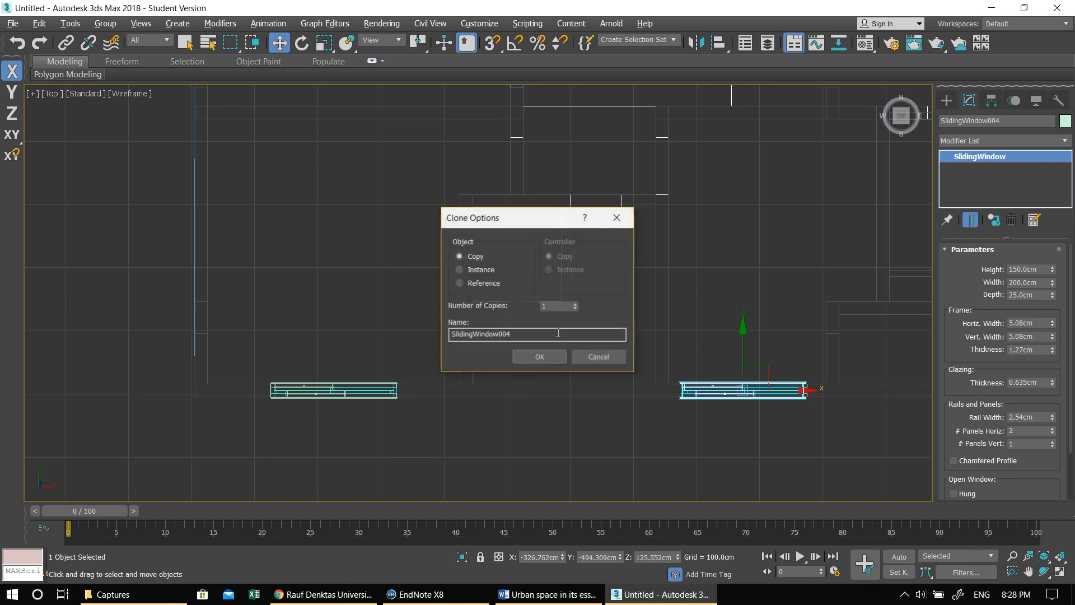
{"action": "left_click", "coordinate": [537, 363]}
{"action": "left_click", "coordinate": [536, 360]}
- Check the placement of the copied windows in plan and in the Perspective view, focusing on the wall opposite the balcony
{"action": "scroll", "coordinate": [535, 353], "scroll_direction": "down", "scroll_amount": 3}
{"action": "mouse_move", "coordinate": [595, 255]}
{"action": "middle_mouse_down"}
{"action": "mouse_move", "coordinate": [440, 442]}
{"action": "mouse_move", "coordinate": [479, 336]}
{"action": "middle_mouse_up"}
{"action": "scroll", "coordinate": [480, 338], "scroll_direction": "down", "scroll_amount": 2}
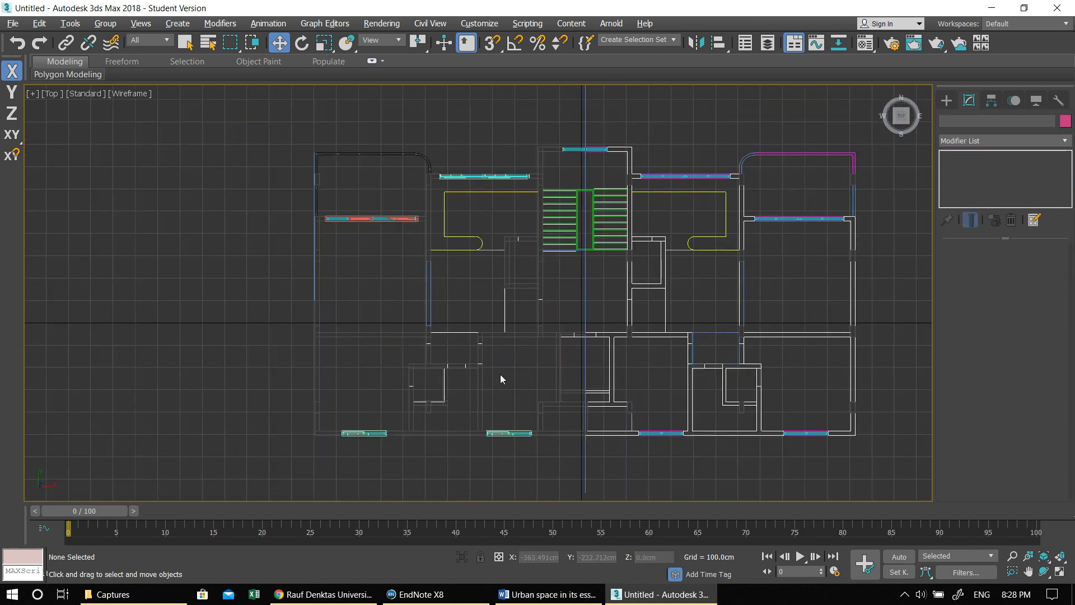
{"action": "scroll", "coordinate": [337, 378], "scroll_direction": "up", "scroll_amount": 2}
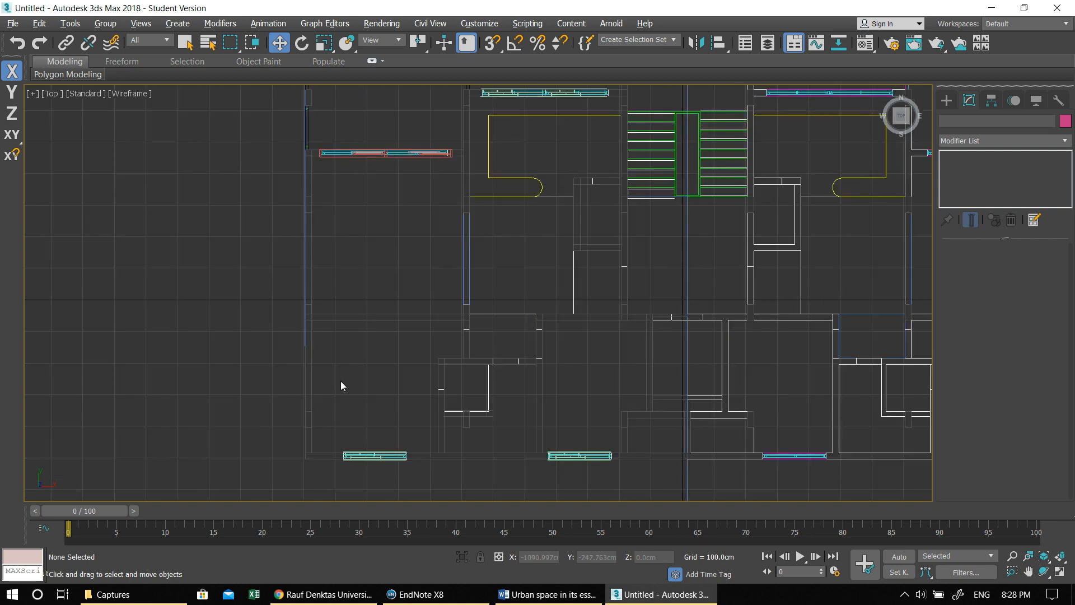
{"action": "middle_click_drag", "start_coordinate": [548, 352], "coordinate": [528, 360]}
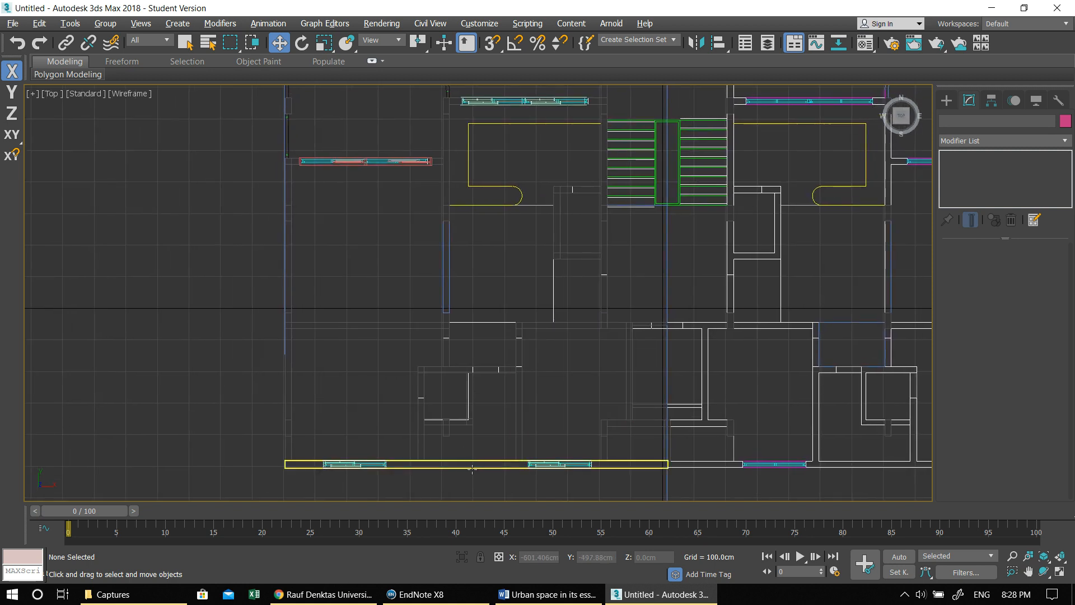
{"action": "scroll", "coordinate": [474, 464], "scroll_direction": "up", "scroll_amount": 2}
{"action": "middle_click_drag", "start_coordinate": [487, 466], "coordinate": [499, 385]}
{"action": "scroll", "coordinate": [479, 393], "scroll_direction": "up", "scroll_amount": 2}
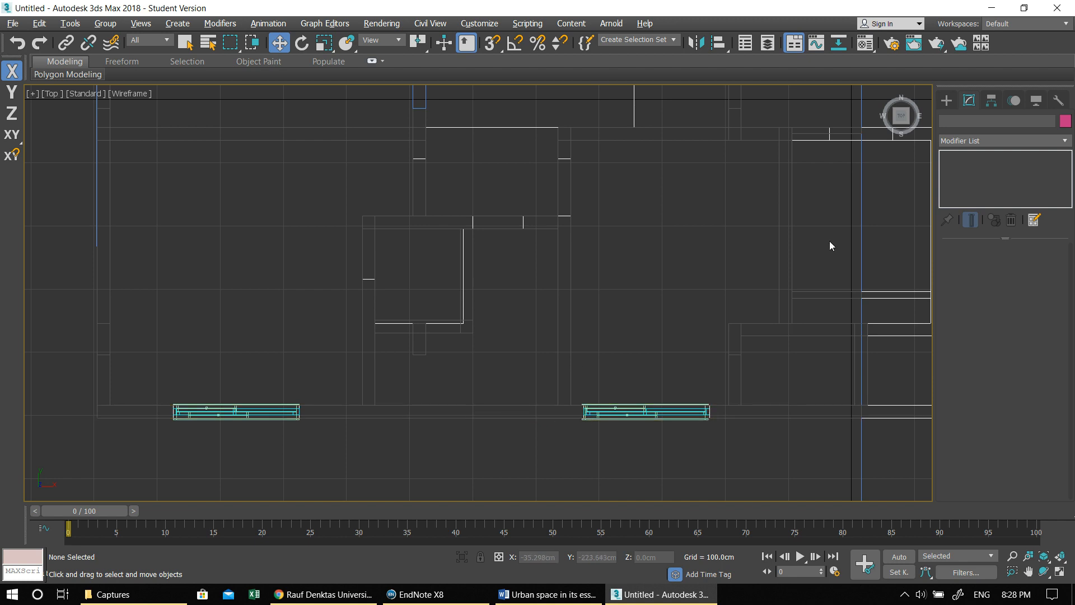
{"action": "key", "text": "alt+w"}
{"action": "key", "text": "alt+w"}
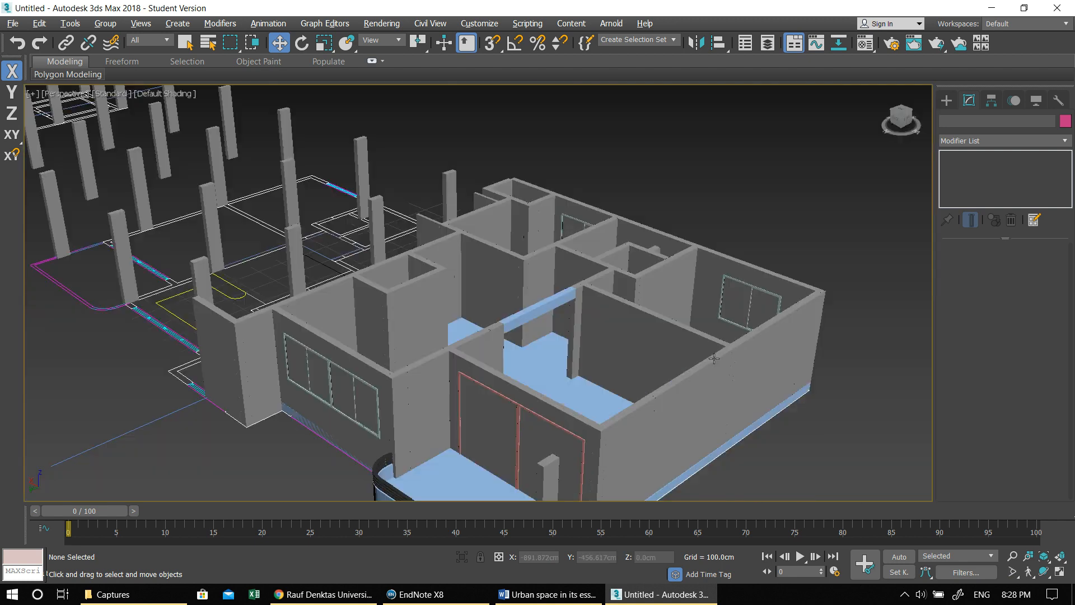
{"action": "middle_click_drag", "start_coordinate": [597, 342], "coordinate": [448, 362], "text": "alt"}
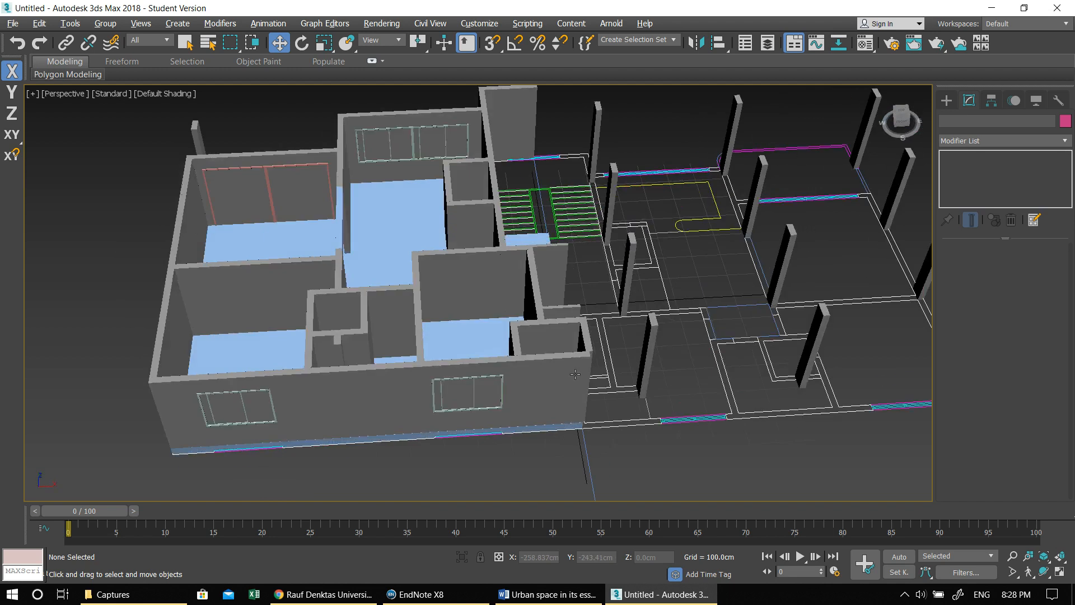
{"action": "middle_click_drag", "start_coordinate": [690, 391], "coordinate": [564, 306]}
{"action": "scroll", "coordinate": [469, 345], "scroll_direction": "up", "scroll_amount": 4}
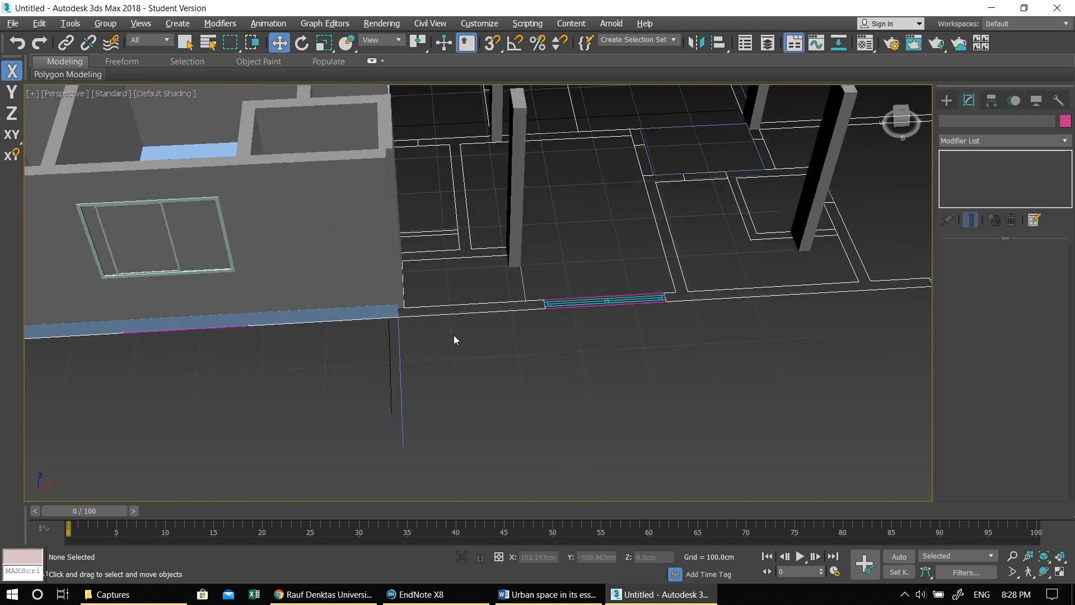
{"action": "middle_click_drag", "start_coordinate": [535, 360], "coordinate": [556, 375]}
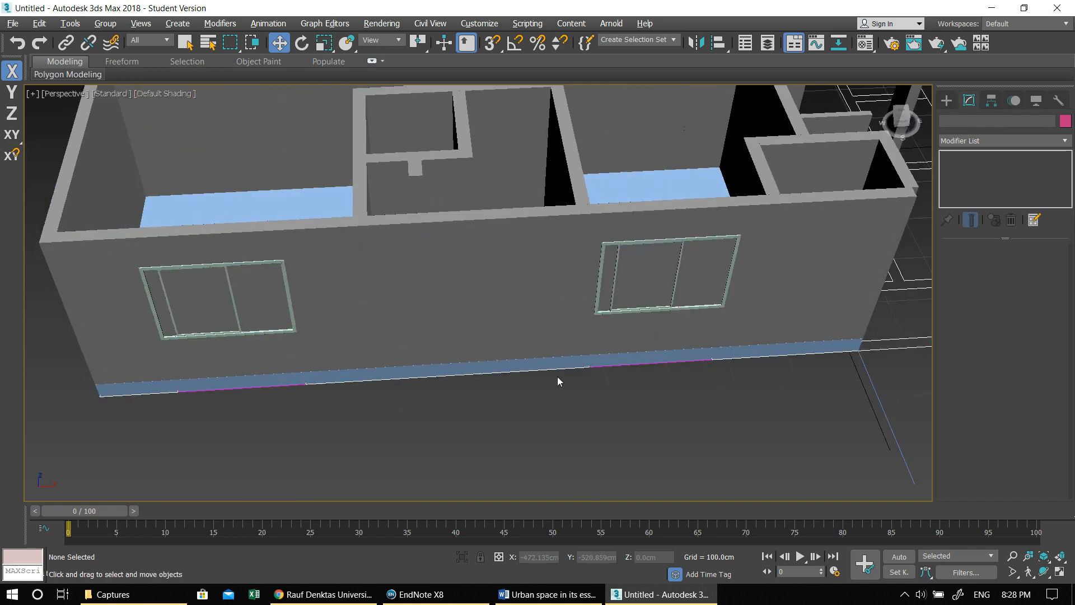
- Reduce the Open percentage of the second window in the wall opposite the balcony, then deselect it
{"action": "left_click", "coordinate": [614, 272]}
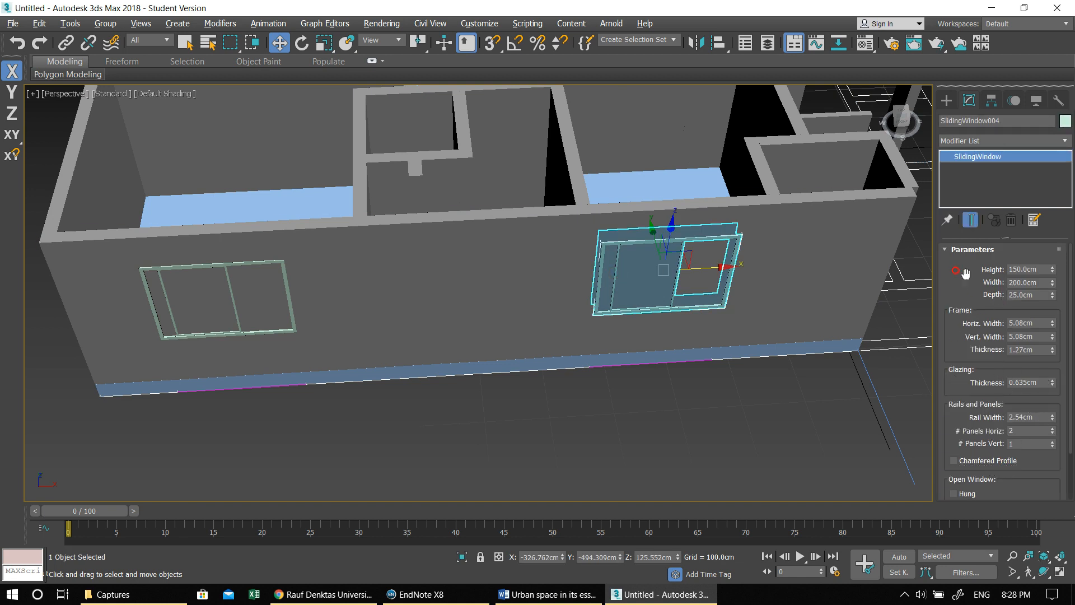
{"action": "left_click_drag", "start_coordinate": [983, 357], "coordinate": [992, 219]}
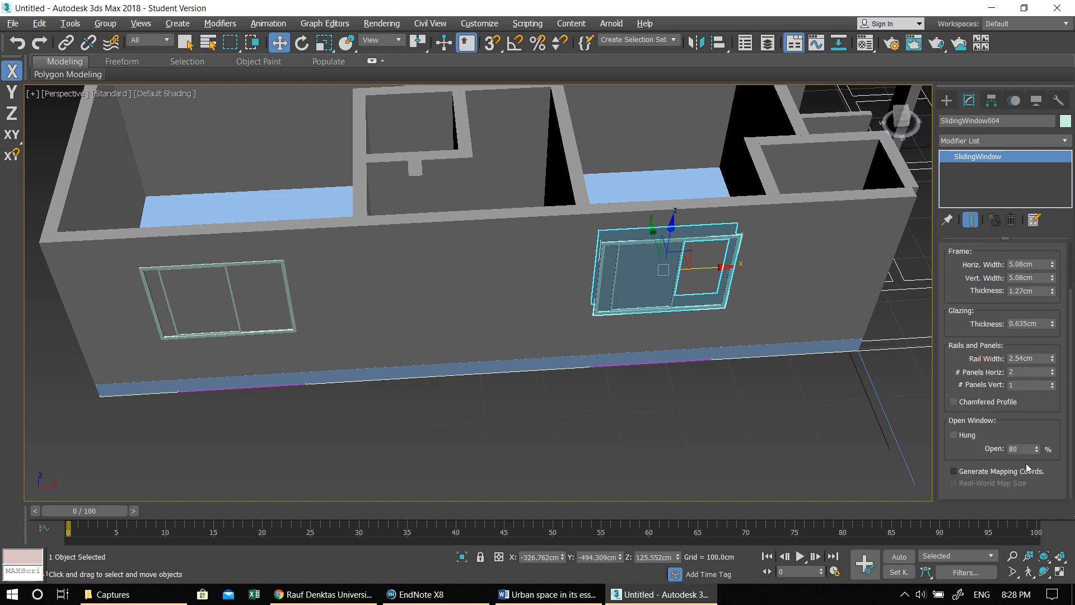
{"action": "left_click_drag", "start_coordinate": [1038, 452], "coordinate": [1037, 460]}
{"action": "left_click", "coordinate": [1029, 470]}
{"action": "middle_click_drag", "start_coordinate": [812, 395], "coordinate": [629, 377]}
{"action": "left_click", "coordinate": [953, 470]}
{"action": "left_click", "coordinate": [865, 434]}
- Create an awning window about 96 cm wide, 16 cm deep and 99 cm high on the ground outside the wall's inner end
{"action": "middle_click_drag", "start_coordinate": [776, 322], "coordinate": [685, 408]}
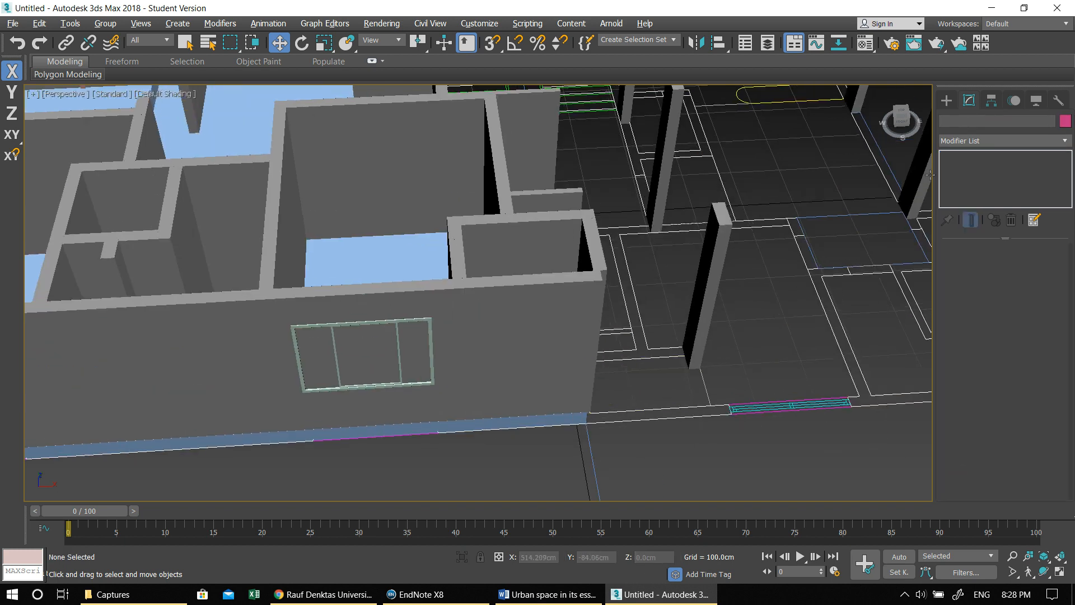
{"action": "left_click", "coordinate": [948, 102]}
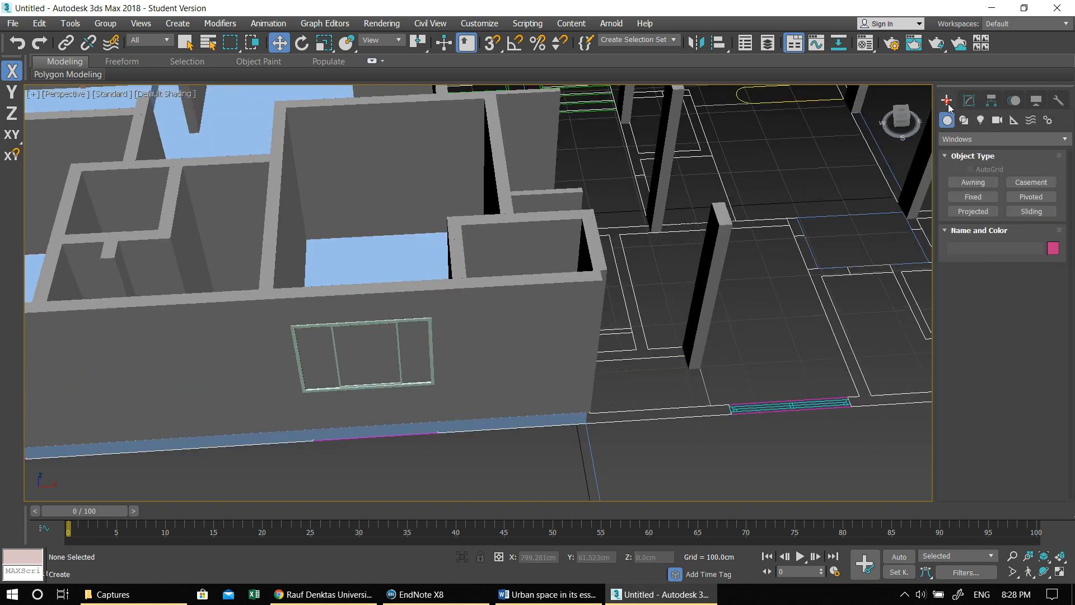
{"action": "left_click", "coordinate": [980, 184]}
{"action": "scroll", "coordinate": [697, 288], "scroll_direction": "up", "scroll_amount": 4}
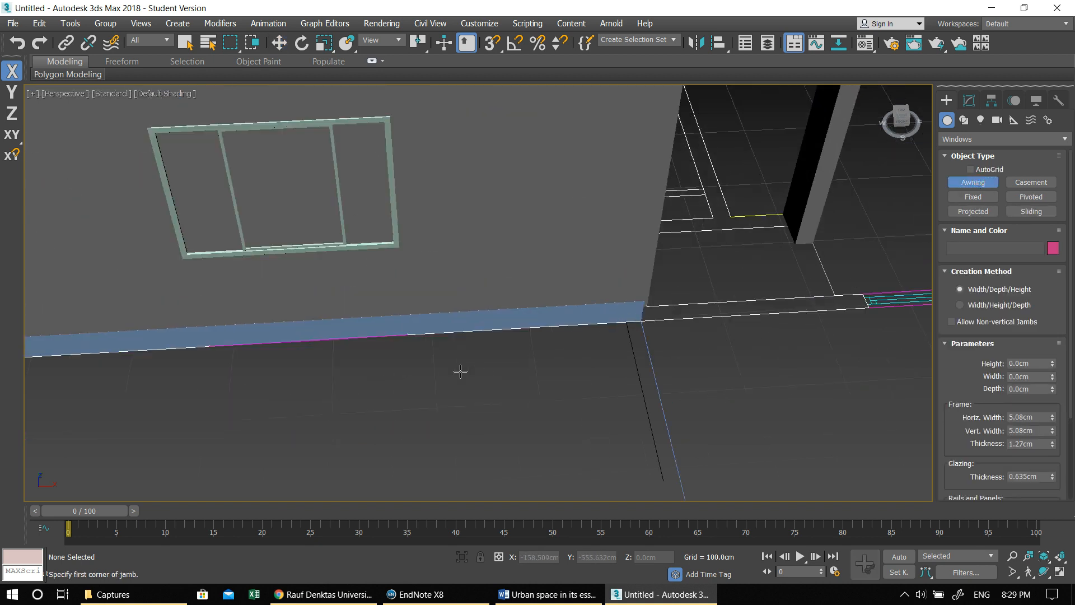
{"action": "left_click_drag", "start_coordinate": [494, 384], "coordinate": [586, 386]}
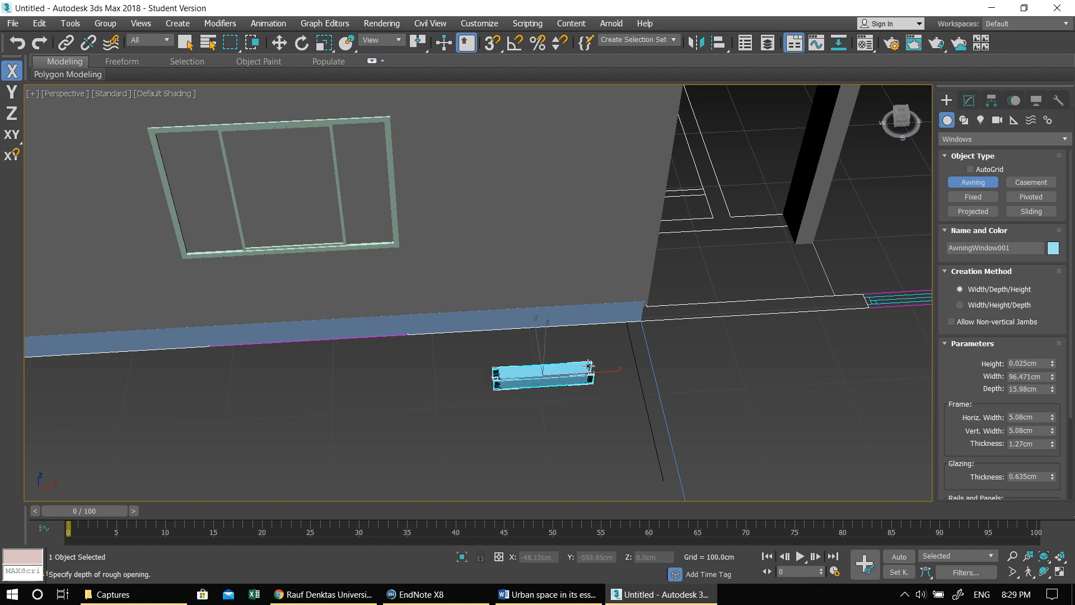
{"action": "left_click", "coordinate": [594, 363]}
{"action": "left_click", "coordinate": [607, 267]}
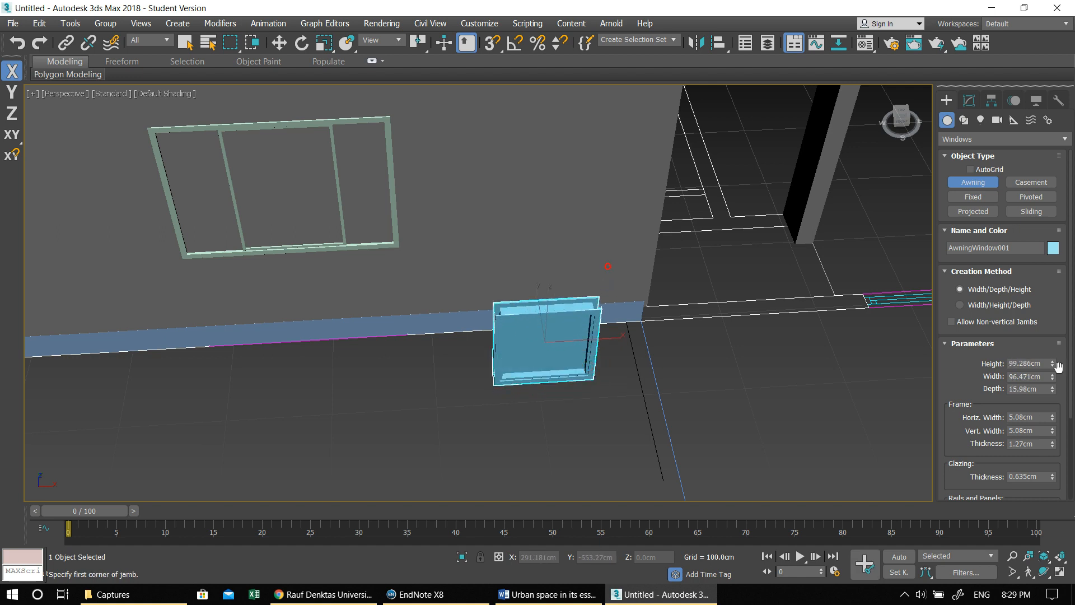
- Set the awning window's height and width to 70 cm and its depth to 25 cm
{"action": "left_click", "coordinate": [969, 100]}
{"action": "double_click", "coordinate": [1025, 269]}
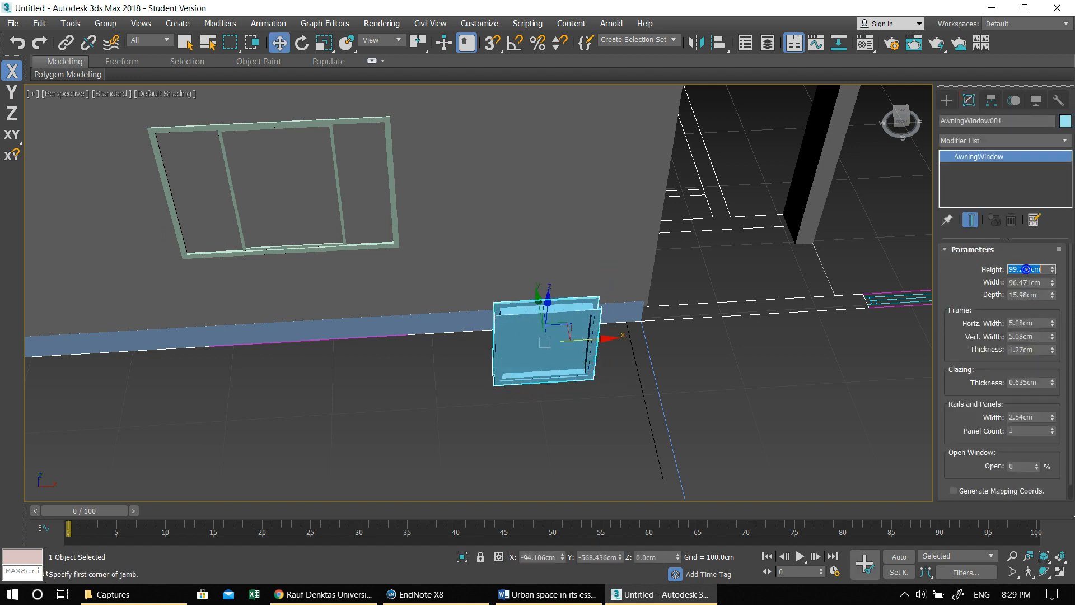
{"action": "type", "text": "70"}
{"action": "key", "text": "Tab"}
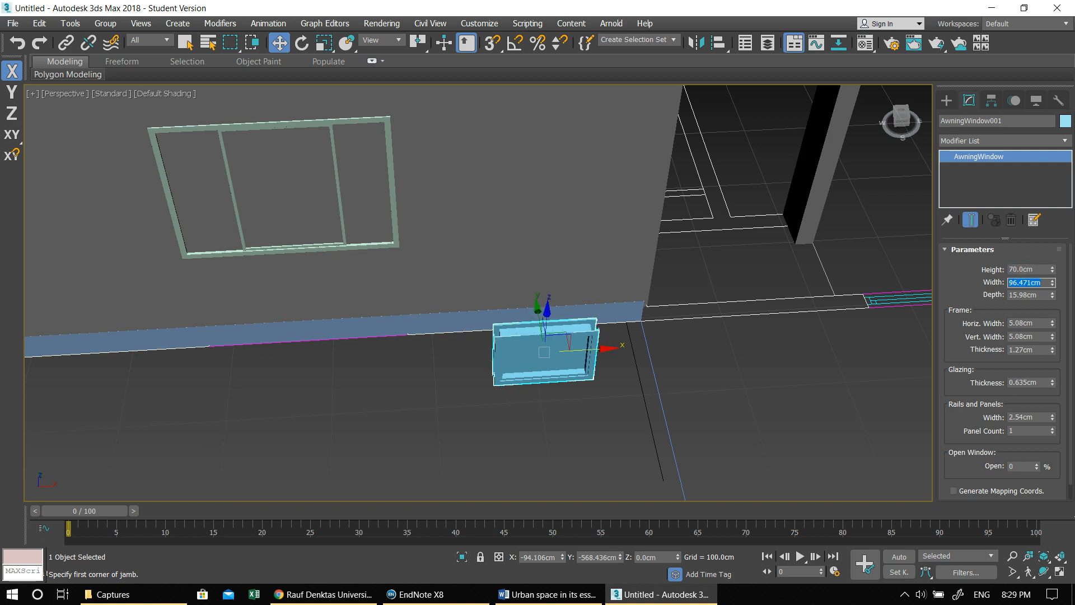
{"action": "type", "text": "70"}
{"action": "key", "text": "Tab"}
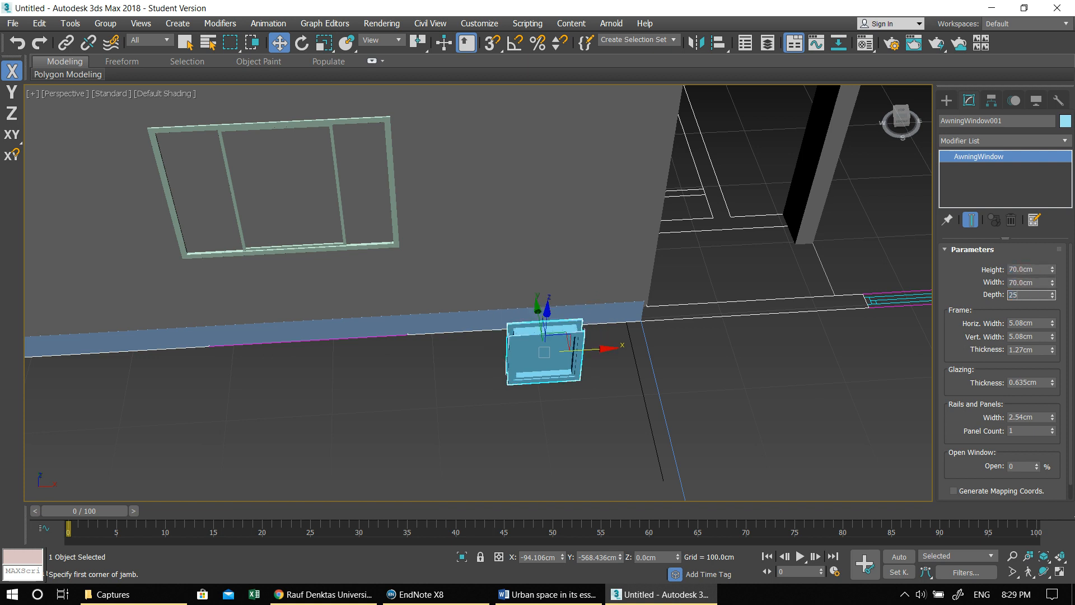
{"action": "key", "text": "Return"}
- Set the awning window's Z rotation to 0 so it runs parallel to the wall
{"action": "middle_click_drag", "start_coordinate": [717, 386], "coordinate": [638, 347]}
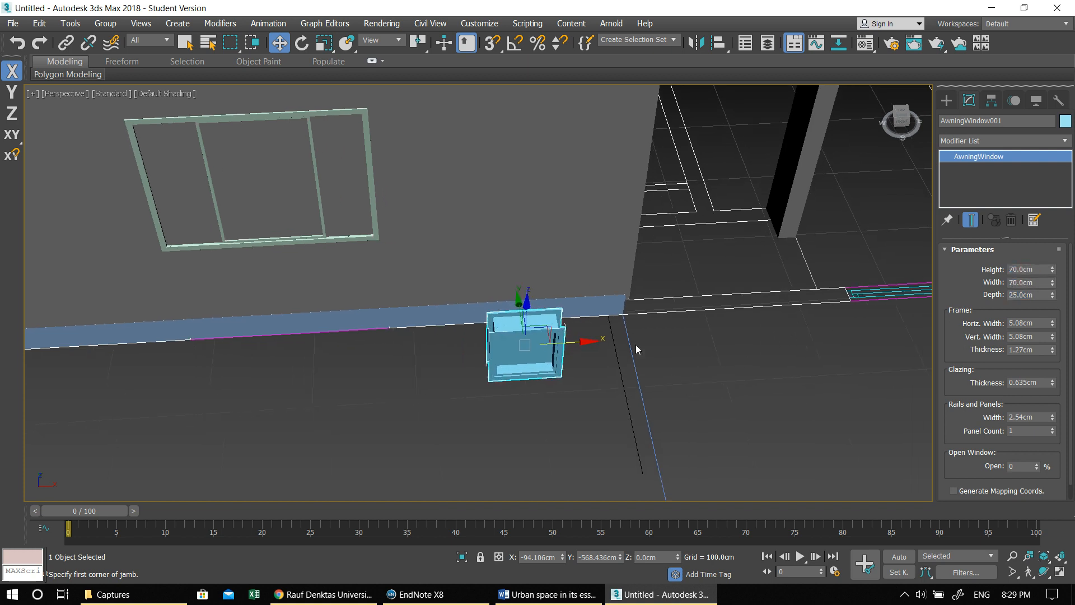
{"action": "key", "text": "e"}
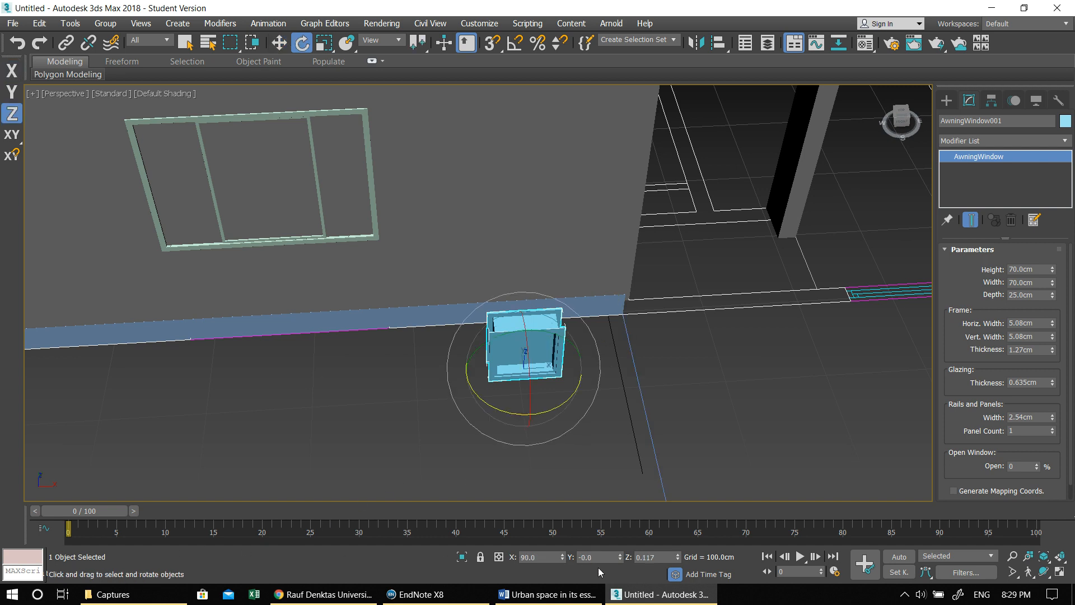
{"action": "type", "text": "0"}
{"action": "key", "text": "Return"}
{"action": "middle_click_drag", "start_coordinate": [522, 475], "coordinate": [498, 457]}
{"action": "key", "text": "alt+w"}
{"action": "middle_click", "coordinate": [400, 418]}
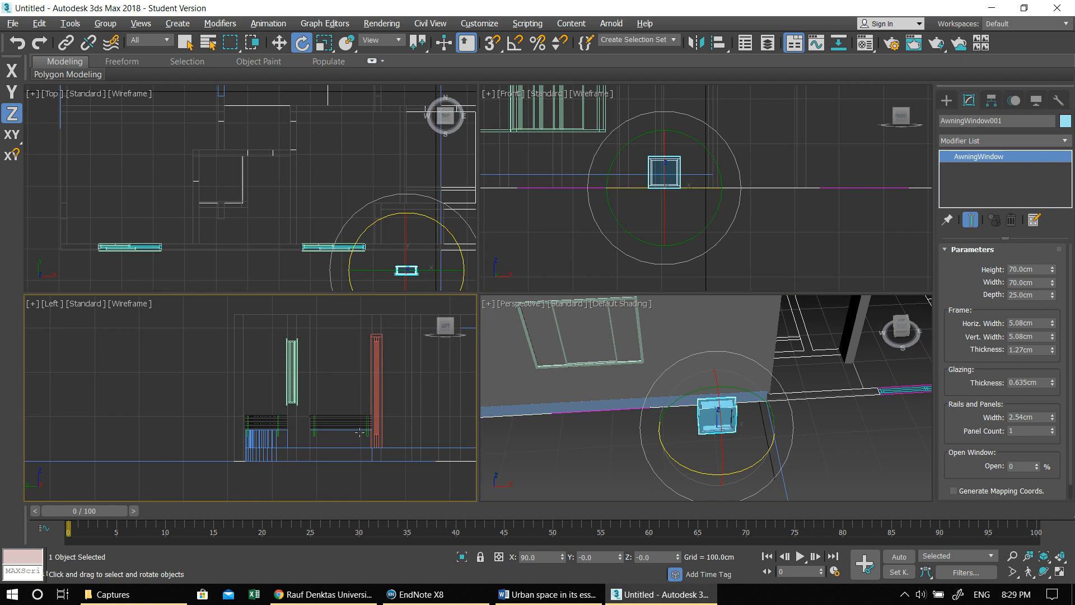
- Move the awning window against the outer wall and raise it to about 202 cm, level with the tops of the wall's windows
{"action": "key", "text": "alt+w"}
{"action": "key", "text": "w"}
{"action": "scroll", "coordinate": [361, 379], "scroll_direction": "down", "scroll_amount": 1}
{"action": "middle_click_drag", "start_coordinate": [361, 379], "coordinate": [132, 287]}
{"action": "scroll", "coordinate": [132, 287], "scroll_direction": "down", "scroll_amount": 1}
{"action": "scroll", "coordinate": [728, 291], "scroll_direction": "up", "scroll_amount": 1}
{"action": "middle_click_drag", "start_coordinate": [727, 291], "coordinate": [605, 362]}
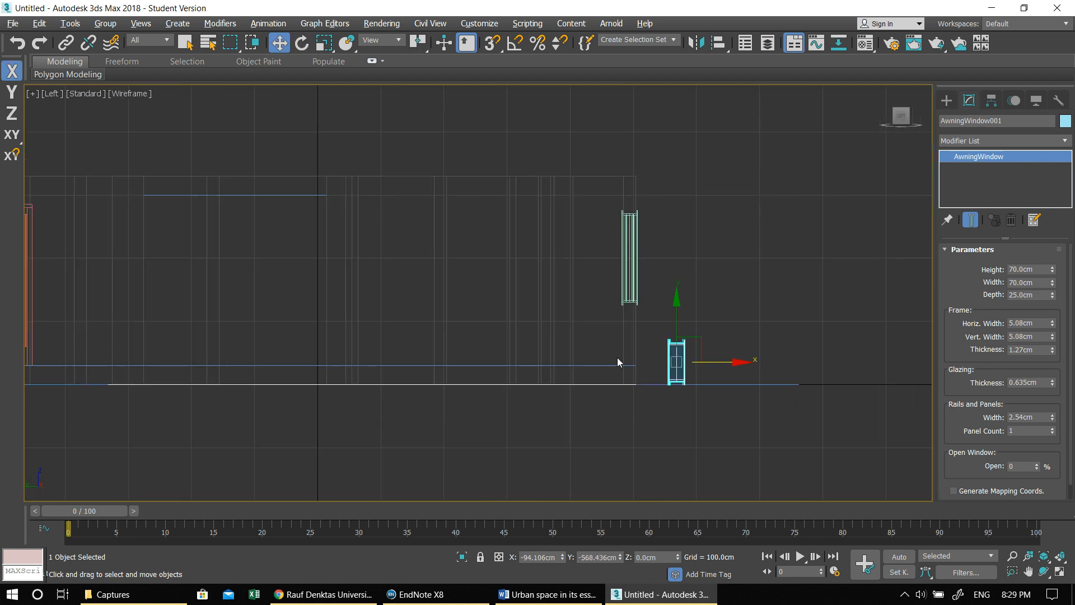
{"action": "left_click_drag", "start_coordinate": [673, 362], "coordinate": [624, 197]}
{"action": "key", "text": "alt+w"}
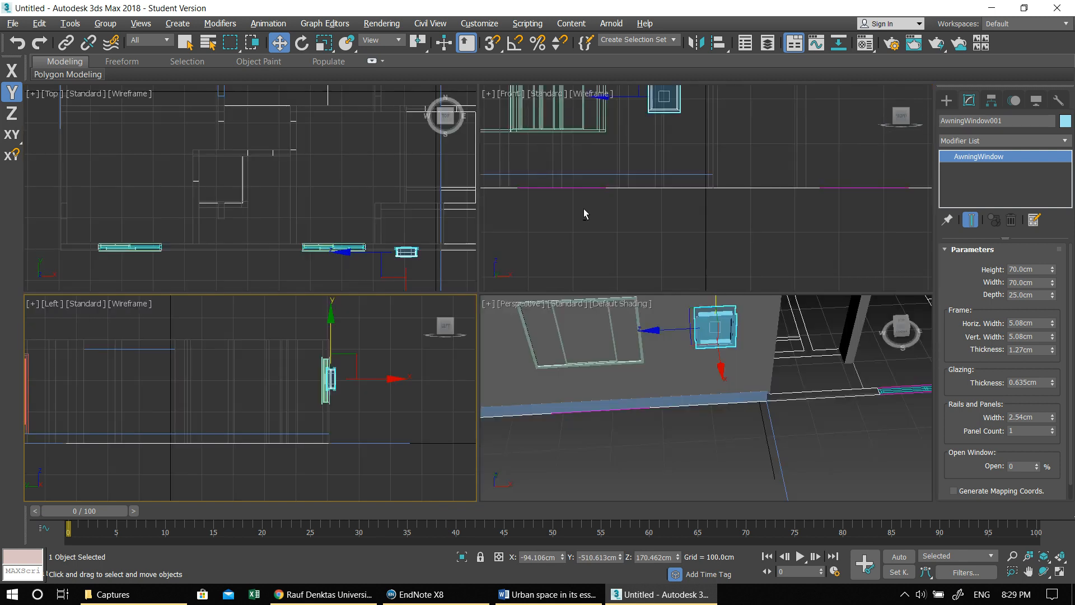
{"action": "left_click_drag", "start_coordinate": [333, 324], "coordinate": [329, 304]}
{"action": "key", "text": "alt+w"}
- Slide the awning window along the wall to between the two sliding windows and fit it into the wall thickness
{"action": "key", "text": "alt+w"}
{"action": "right_click", "coordinate": [442, 250]}
{"action": "key", "text": "alt+w"}
{"action": "middle_click_drag", "start_coordinate": [770, 443], "coordinate": [617, 356]}
{"action": "scroll", "coordinate": [617, 356], "scroll_direction": "up", "scroll_amount": 3}
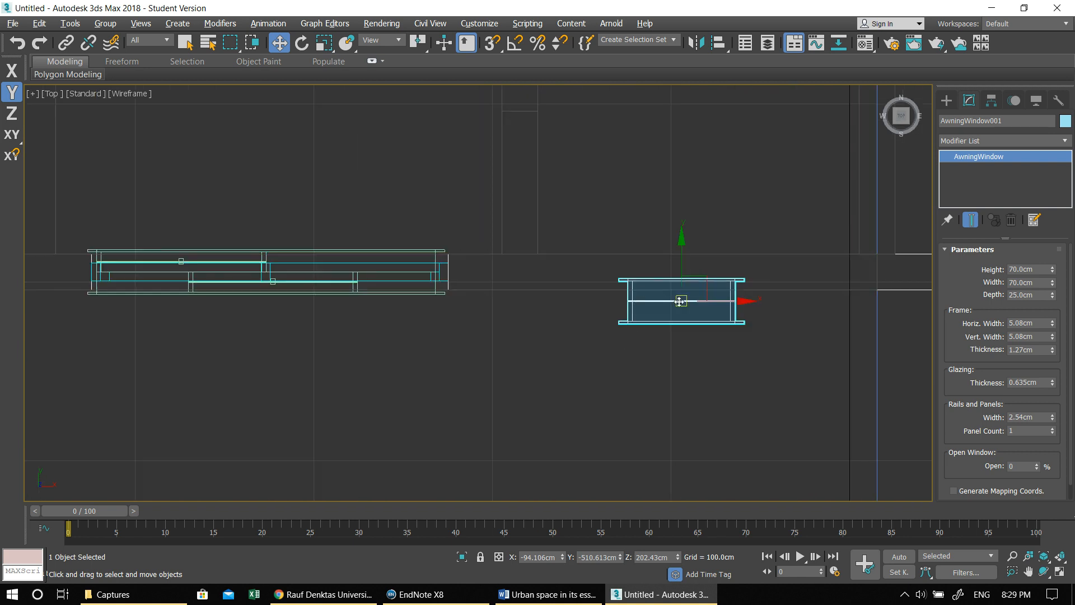
{"action": "scroll", "coordinate": [613, 399], "scroll_direction": "down", "scroll_amount": 4}
{"action": "middle_click_drag", "start_coordinate": [614, 401], "coordinate": [816, 392]}
{"action": "left_click_drag", "start_coordinate": [836, 373], "coordinate": [479, 372]}
{"action": "scroll", "coordinate": [385, 365], "scroll_direction": "up", "scroll_amount": 3}
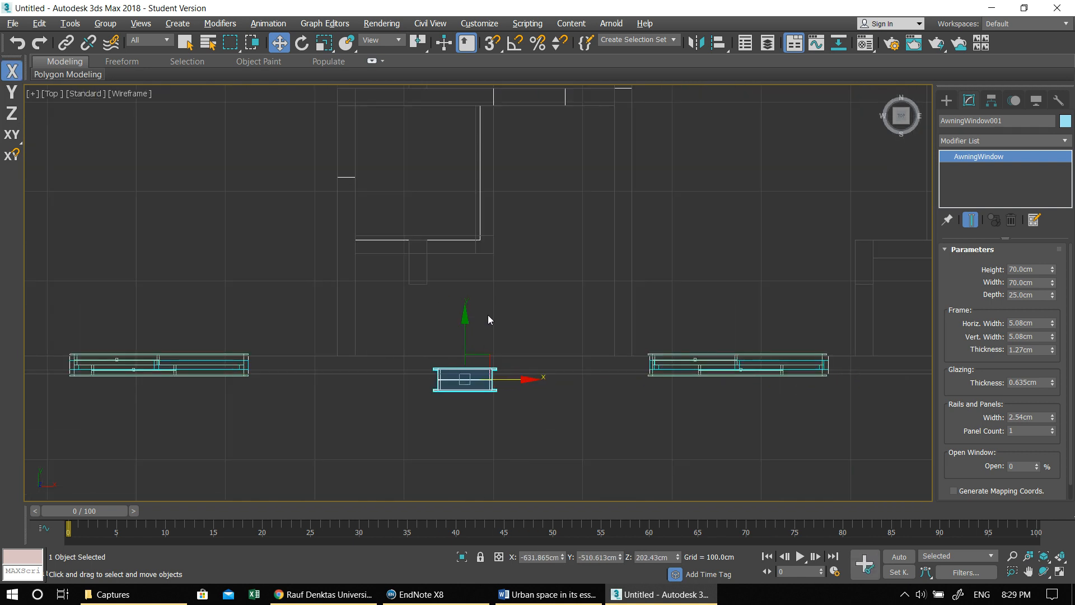
{"action": "left_click_drag", "start_coordinate": [463, 317], "coordinate": [462, 302]}
{"action": "left_click_drag", "start_coordinate": [531, 366], "coordinate": [608, 371]}
{"action": "scroll", "coordinate": [604, 378], "scroll_direction": "up", "scroll_amount": 4}
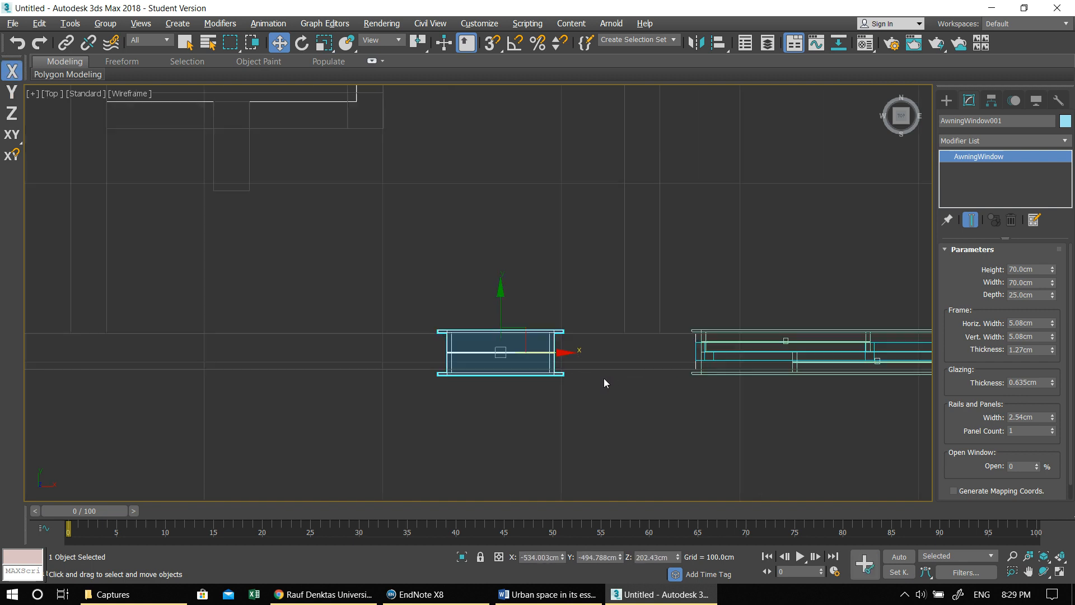
{"action": "scroll", "coordinate": [583, 374], "scroll_direction": "down", "scroll_amount": 4}
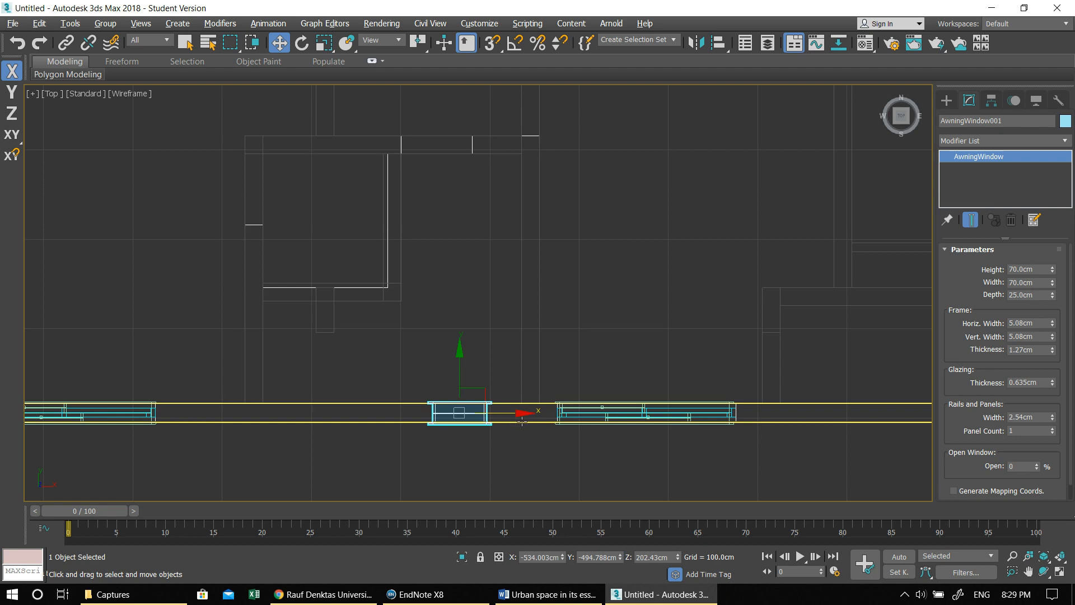
{"action": "left_click_drag", "start_coordinate": [521, 411], "coordinate": [525, 411]}
{"action": "scroll", "coordinate": [515, 426], "scroll_direction": "down", "scroll_amount": 5}
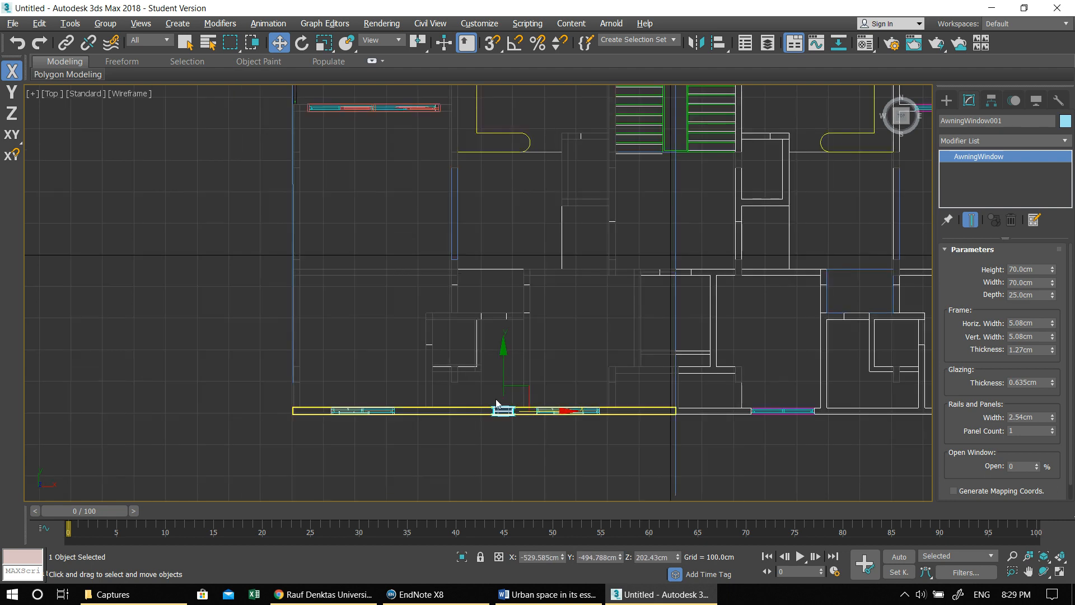
{"action": "scroll", "coordinate": [490, 389], "scroll_direction": "down", "scroll_amount": 2}
{"action": "middle_click_drag", "start_coordinate": [511, 390], "coordinate": [396, 357]}
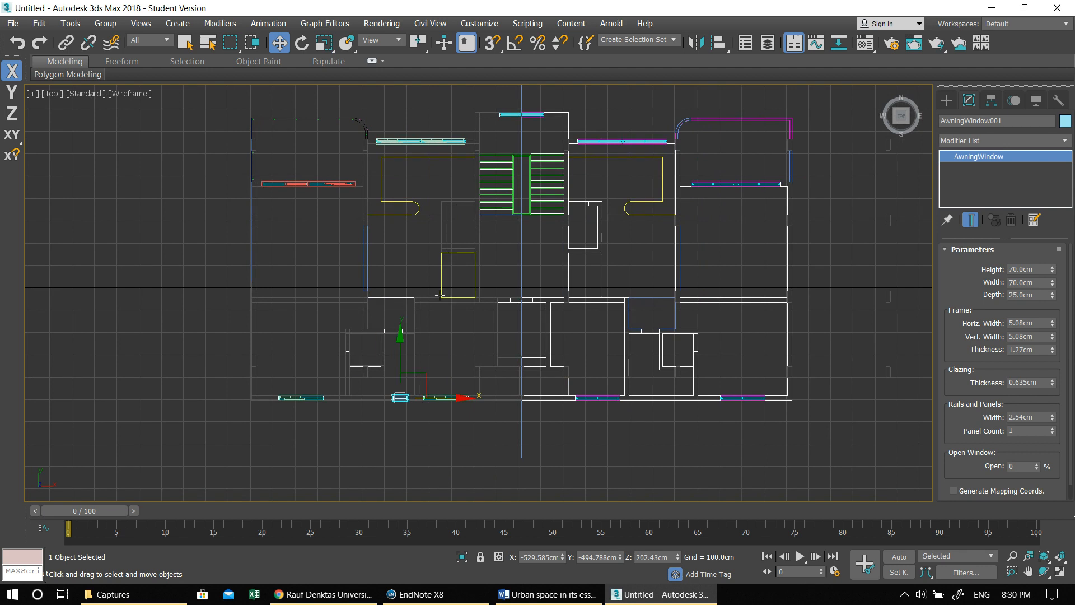
- Create a pivot door about 139 cm wide, 25 cm deep and 276 cm high on the ground outside the window wall
{"action": "key", "text": "alt+w"}
{"action": "right_click", "coordinate": [715, 277]}
{"action": "key", "text": "alt+w"}
{"action": "key", "text": "alt+w"}
{"action": "right_click", "coordinate": [679, 358]}
{"action": "key", "text": "alt+w"}
{"action": "scroll", "coordinate": [660, 357], "scroll_direction": "down", "scroll_amount": 10}
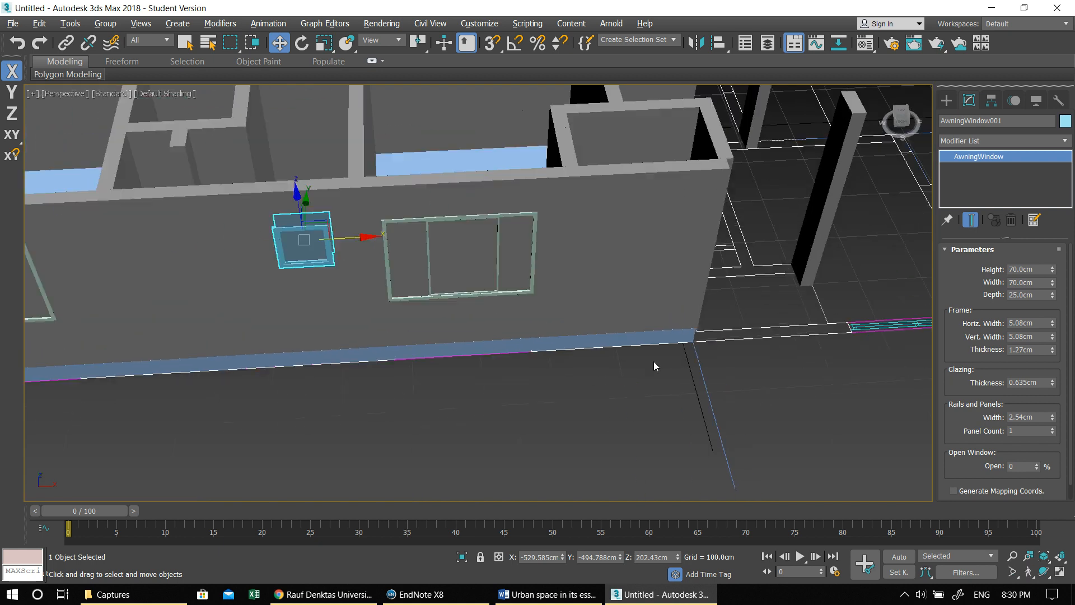
{"action": "left_click", "coordinate": [946, 100]}
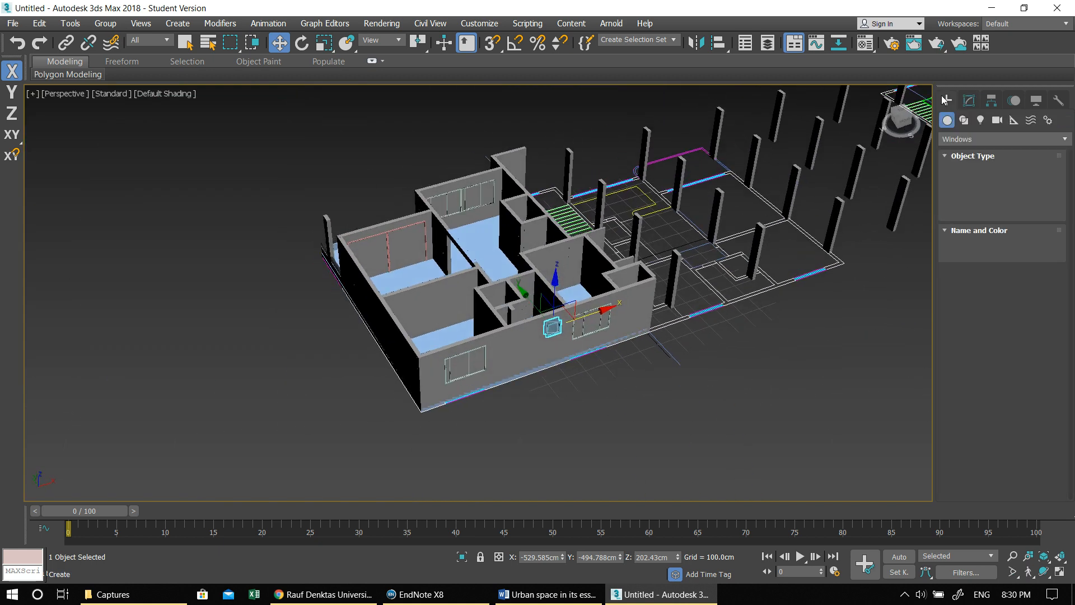
{"action": "left_click", "coordinate": [972, 139]}
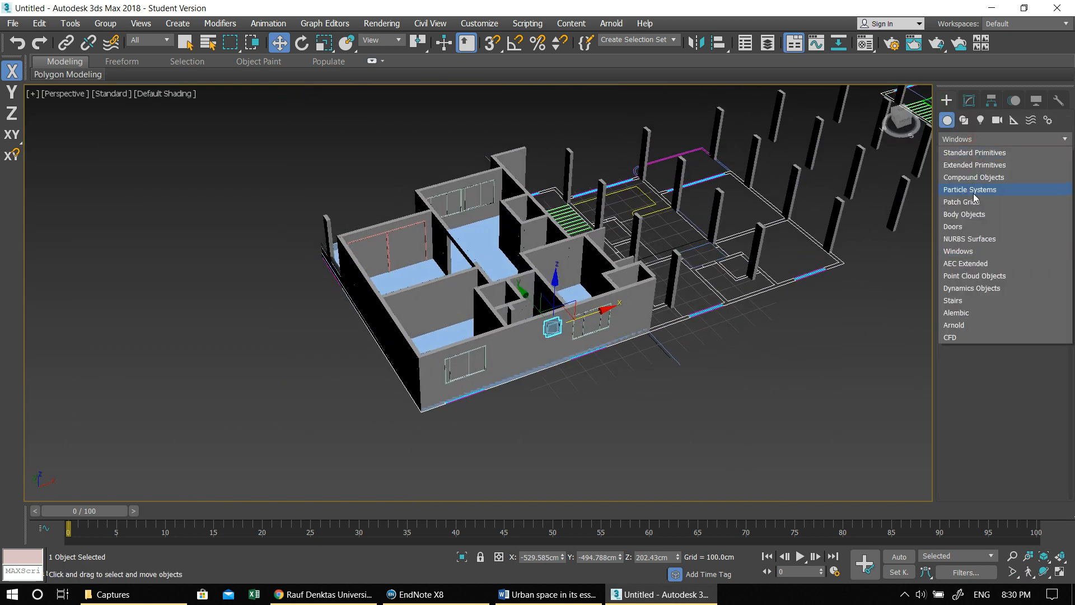
{"action": "left_click", "coordinate": [973, 227]}
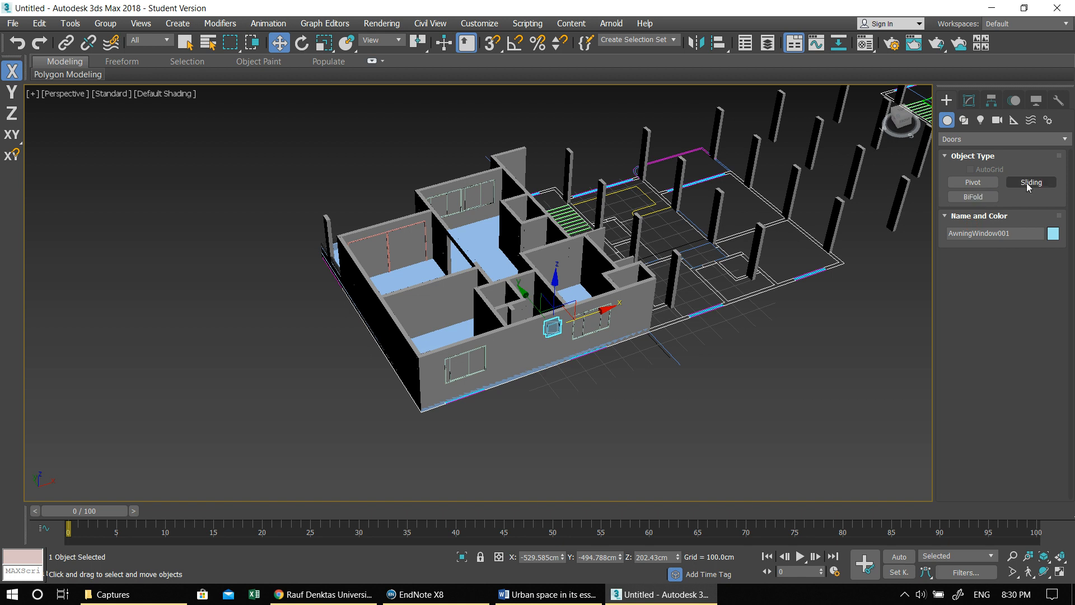
{"action": "left_click", "coordinate": [989, 187]}
{"action": "scroll", "coordinate": [619, 321], "scroll_direction": "up", "scroll_amount": 6}
{"action": "left_click_drag", "start_coordinate": [580, 362], "coordinate": [640, 342]}
{"action": "left_click", "coordinate": [637, 334]}
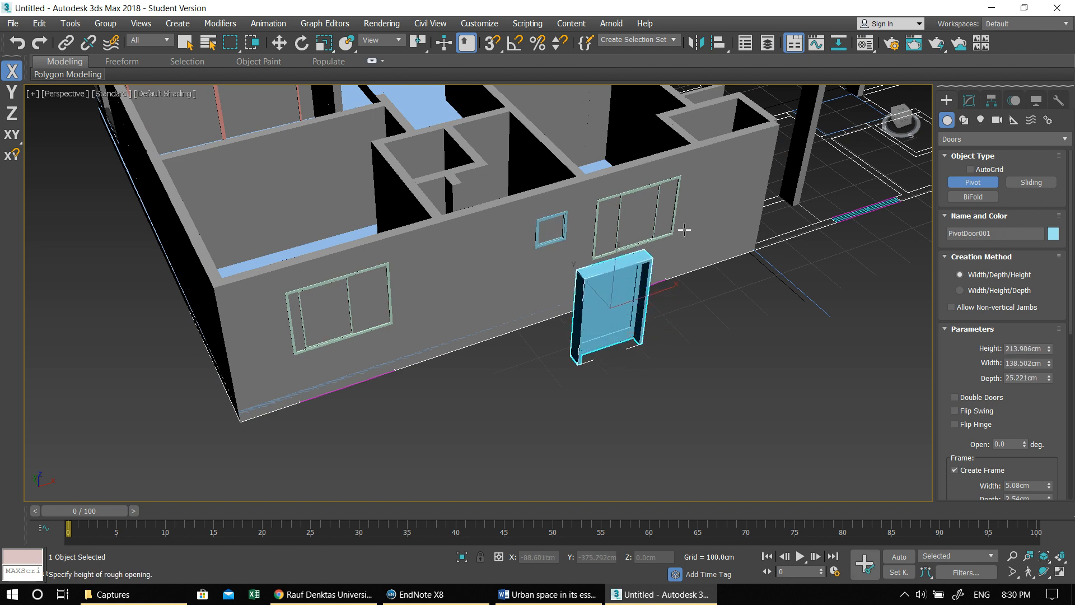
{"action": "left_click", "coordinate": [690, 203]}
- Set the pivot door's height to 250 cm, width to 100 cm and depth to 25 cm
{"action": "left_click", "coordinate": [969, 101]}
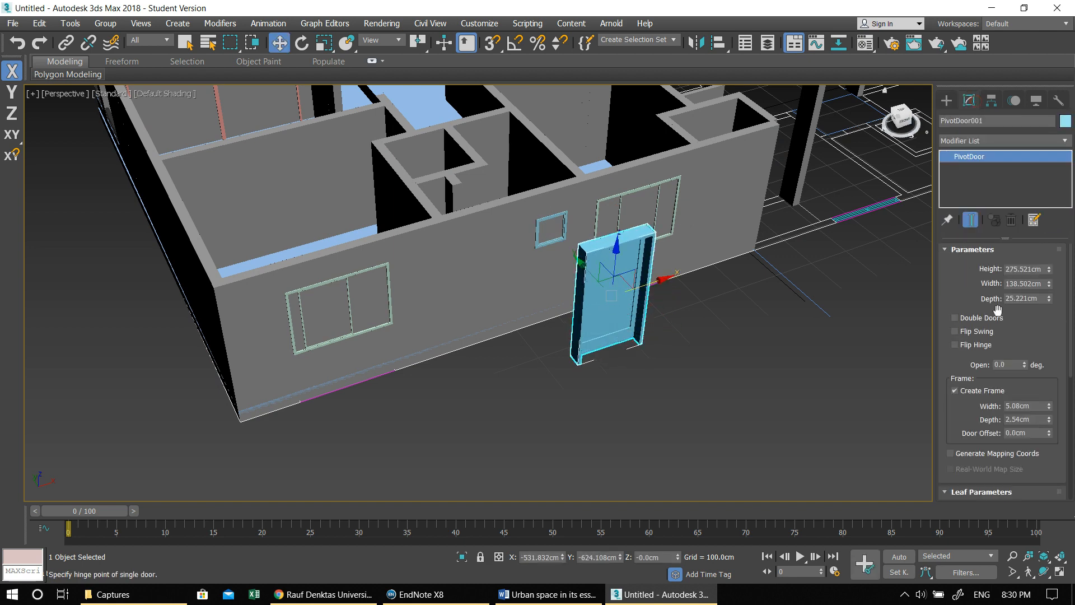
{"action": "left_click", "coordinate": [1026, 267]}
{"action": "type", "text": "250"}
{"action": "key", "text": "Tab"}
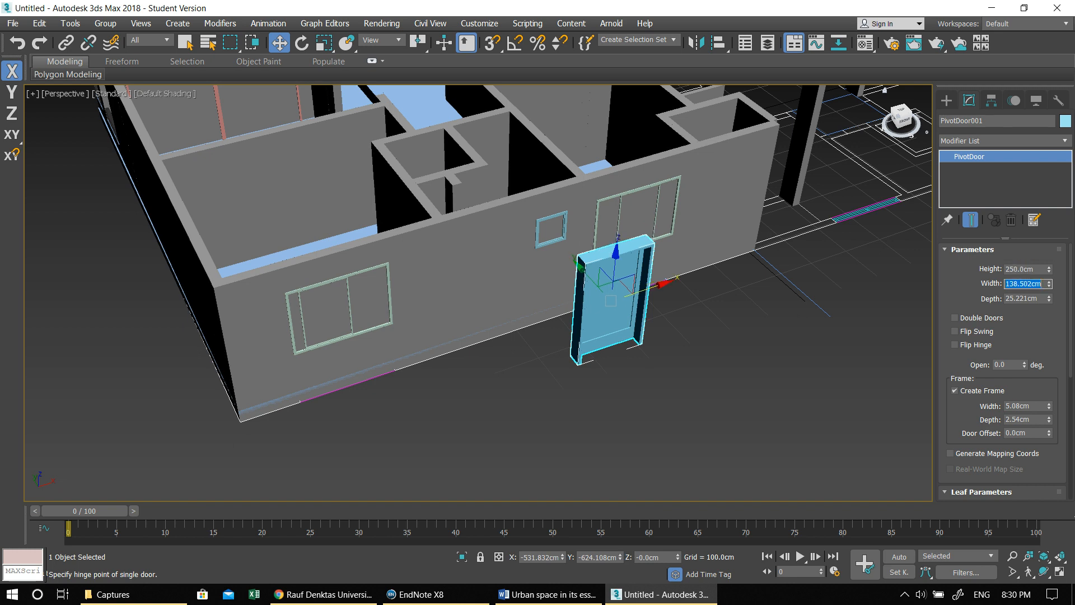
{"action": "type", "text": "100"}
{"action": "key", "text": "Tab"}
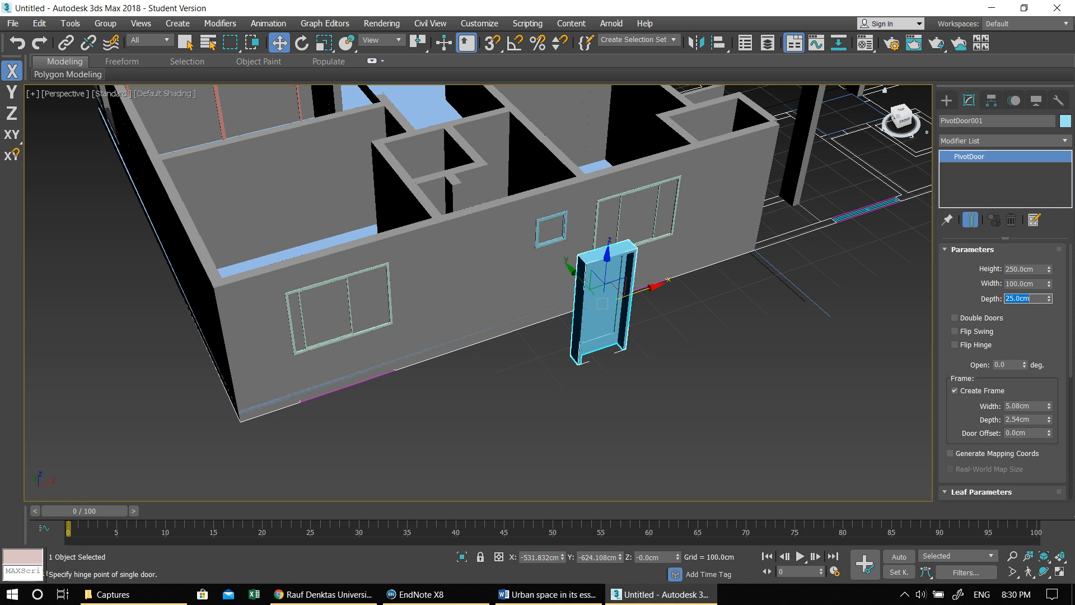
- Set the pivot door's Z rotation to 0 so it runs parallel to the outer wall
{"action": "middle_click_drag", "start_coordinate": [663, 342], "coordinate": [602, 387]}
{"action": "key", "text": "alt+w"}
{"action": "middle_click", "coordinate": [285, 244]}
{"action": "key", "text": "alt+w"}
{"action": "middle_click_drag", "start_coordinate": [285, 244], "coordinate": [344, 191]}
{"action": "scroll", "coordinate": [454, 347], "scroll_direction": "up", "scroll_amount": 4}
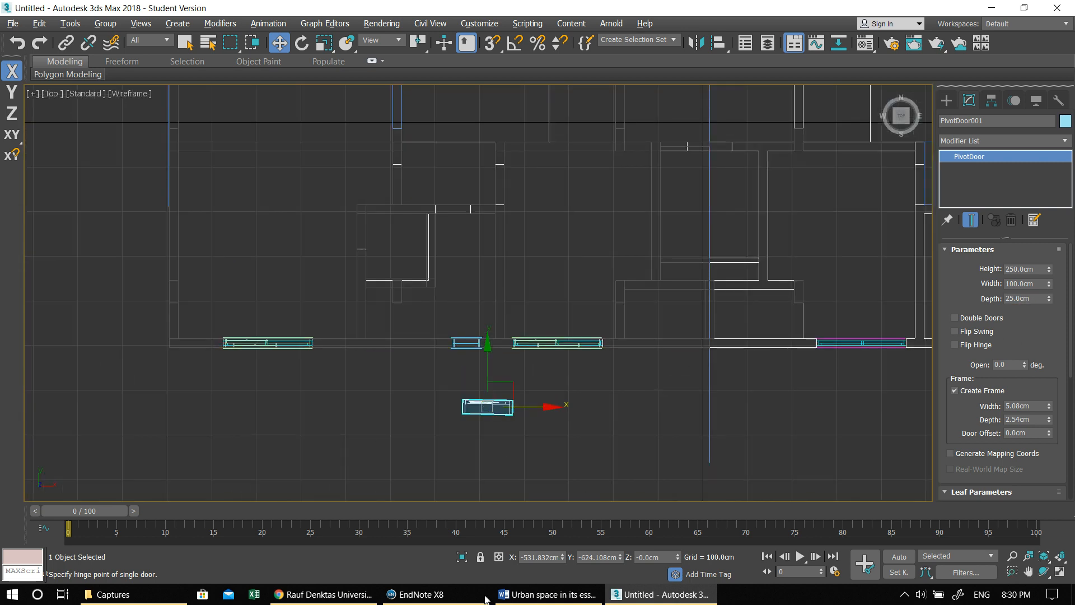
{"action": "key", "text": "e"}
{"action": "middle_click_drag", "start_coordinate": [546, 418], "coordinate": [530, 410]}
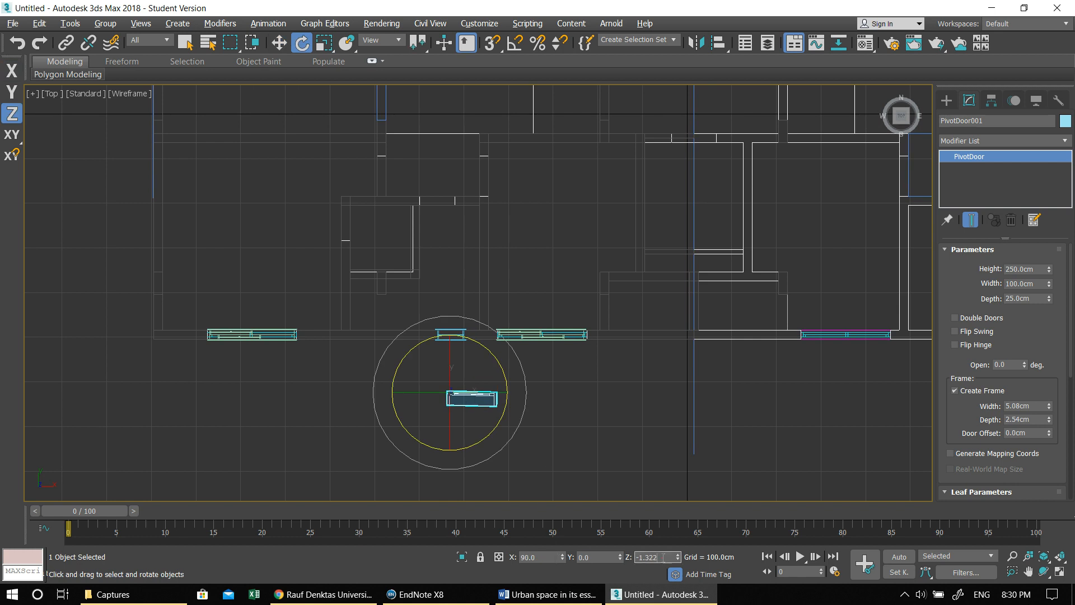
{"action": "type", "text": "0"}
{"action": "key", "text": "Return"}
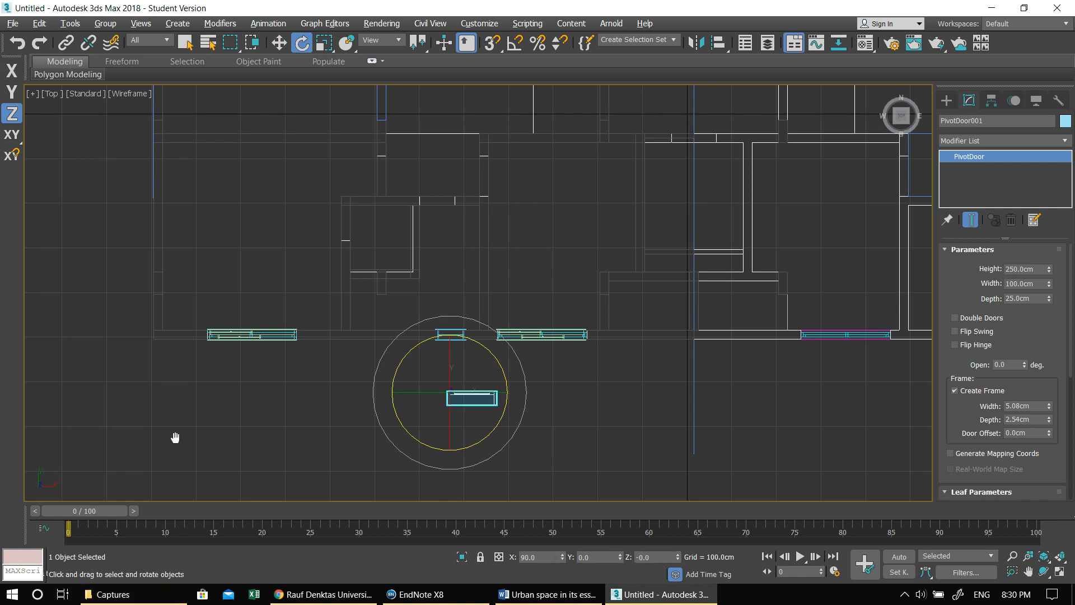
- Move the pivot door inside the apartment plan, beside the door opening at the corridor's end
{"action": "middle_click_drag", "start_coordinate": [444, 421], "coordinate": [394, 398]}
{"action": "key", "text": "w"}
{"action": "left_click_drag", "start_coordinate": [420, 356], "coordinate": [517, 276]}
{"action": "middle_click_drag", "start_coordinate": [518, 276], "coordinate": [626, 414]}
{"action": "left_click_drag", "start_coordinate": [652, 417], "coordinate": [571, 268]}
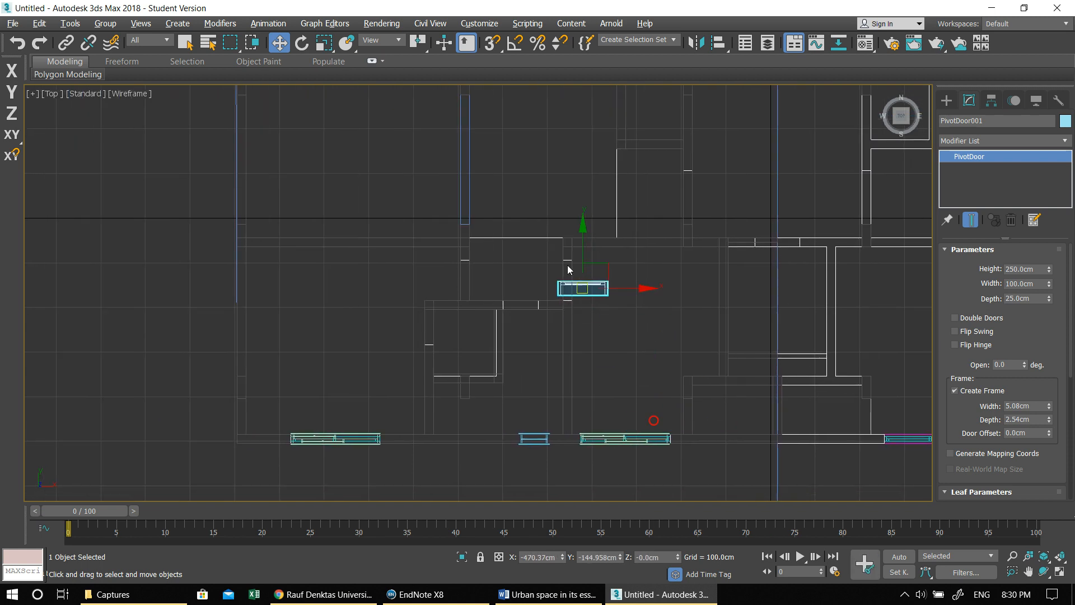
- Set the pivot door's Z rotation to 90 to align it with the corridor's end wall
{"action": "scroll", "coordinate": [569, 283], "scroll_direction": "up", "scroll_amount": 6}
{"action": "left_click_drag", "start_coordinate": [700, 377], "coordinate": [652, 341]}
{"action": "key", "text": "e"}
{"action": "left_click_drag", "start_coordinate": [572, 378], "coordinate": [631, 249]}
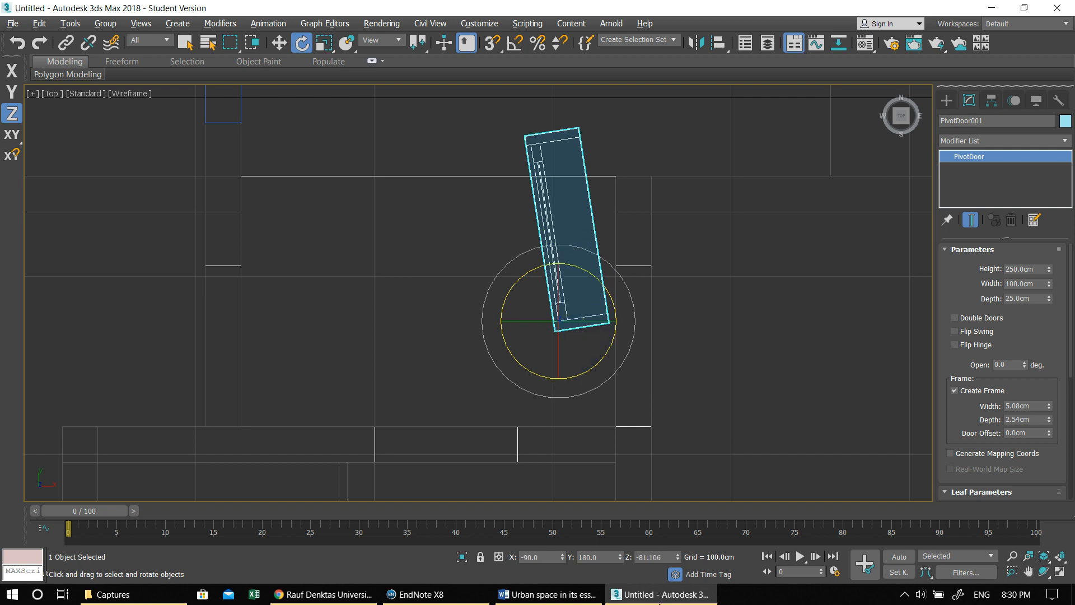
{"action": "type", "text": "90"}
{"action": "key", "text": "Return"}
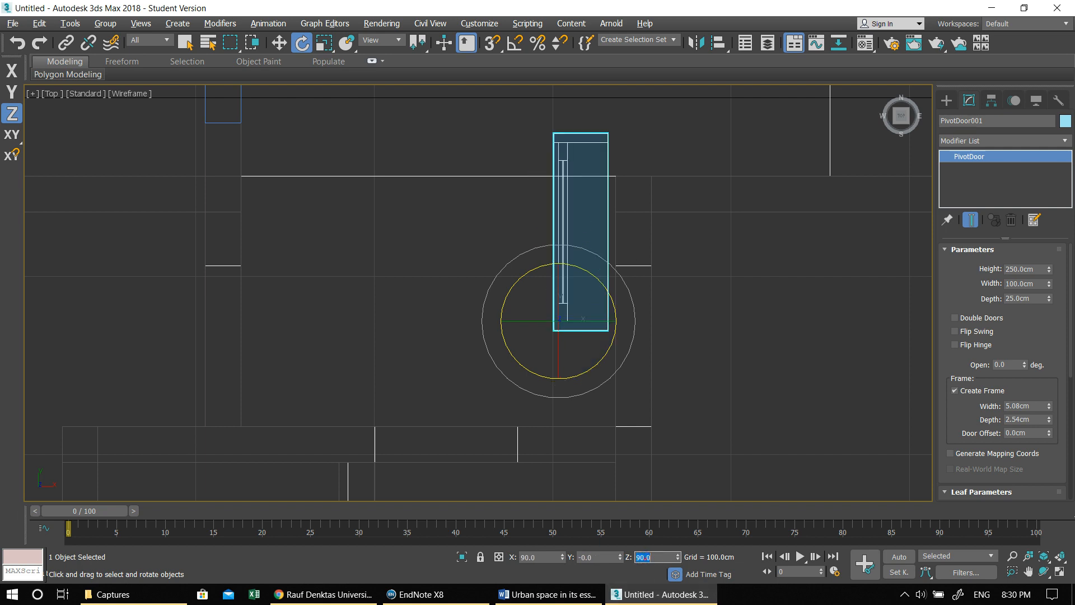
- Move the rotated pivot door into the door opening of the corridor's end wall
{"action": "middle_click_drag", "start_coordinate": [508, 341], "coordinate": [391, 354]}
{"action": "key", "text": "w"}
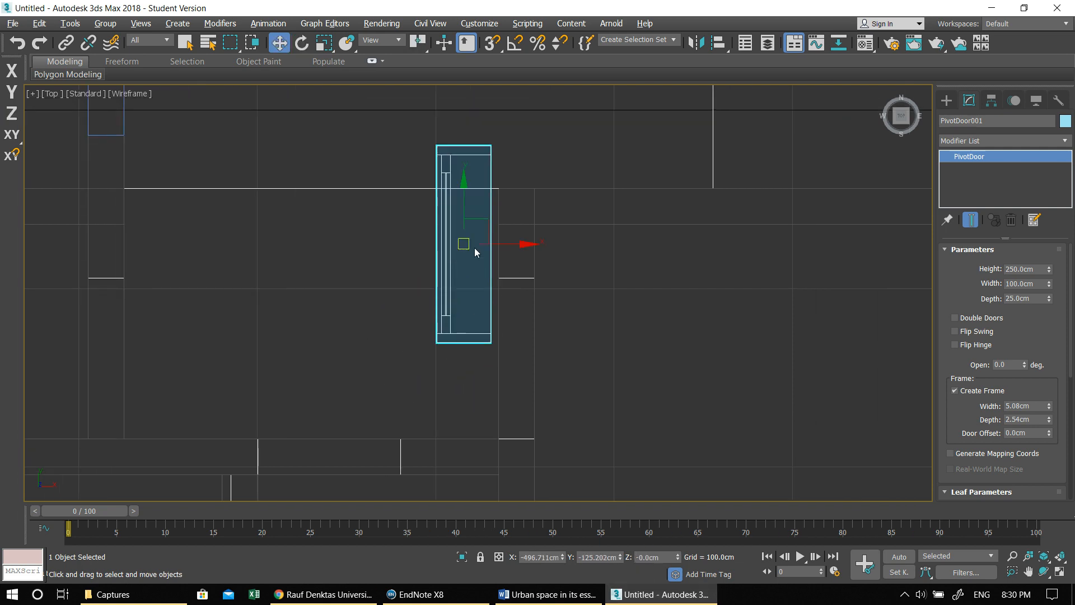
{"action": "left_click_drag", "start_coordinate": [463, 243], "coordinate": [512, 315]}
- Open the pivot door 28.5 degrees with flipped hinge and swing, and centre it in the wall opening
{"action": "left_click_drag", "start_coordinate": [964, 417], "coordinate": [717, 353]}
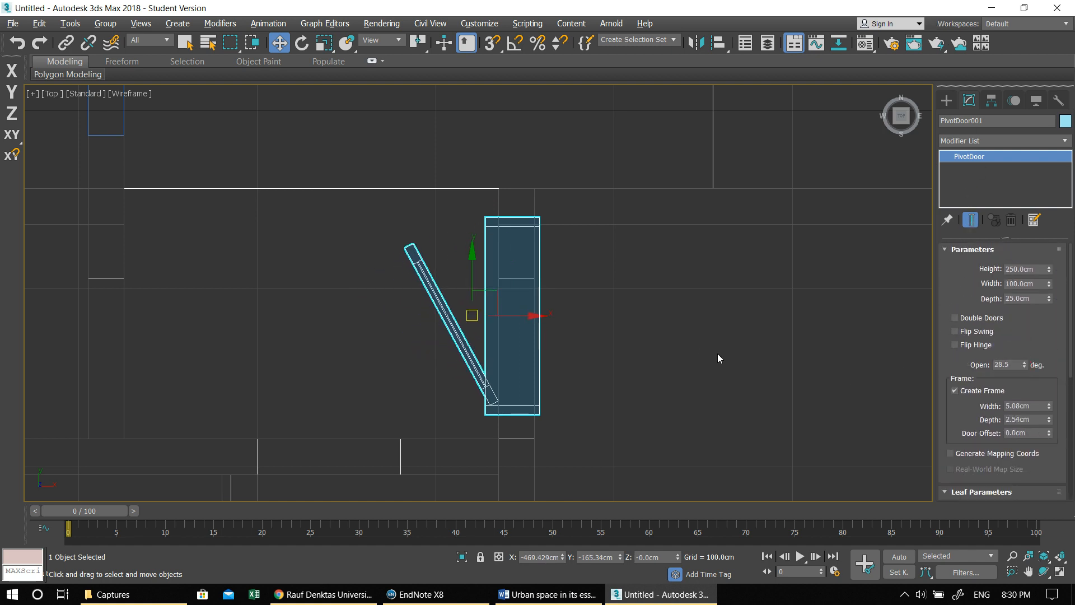
{"action": "left_click", "coordinate": [975, 334]}
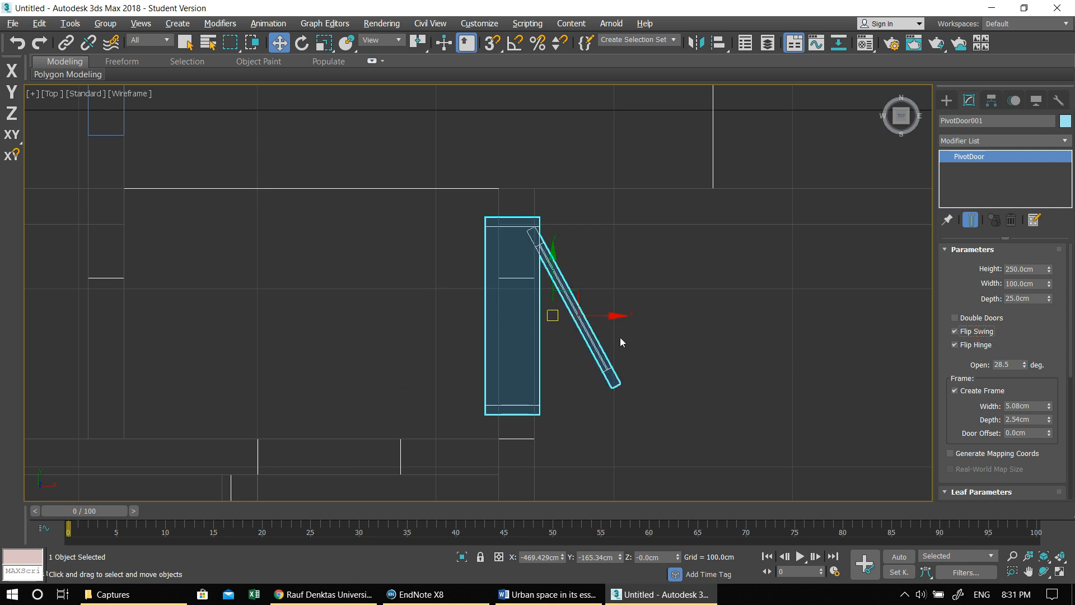
{"action": "left_click_drag", "start_coordinate": [616, 316], "coordinate": [623, 314]}
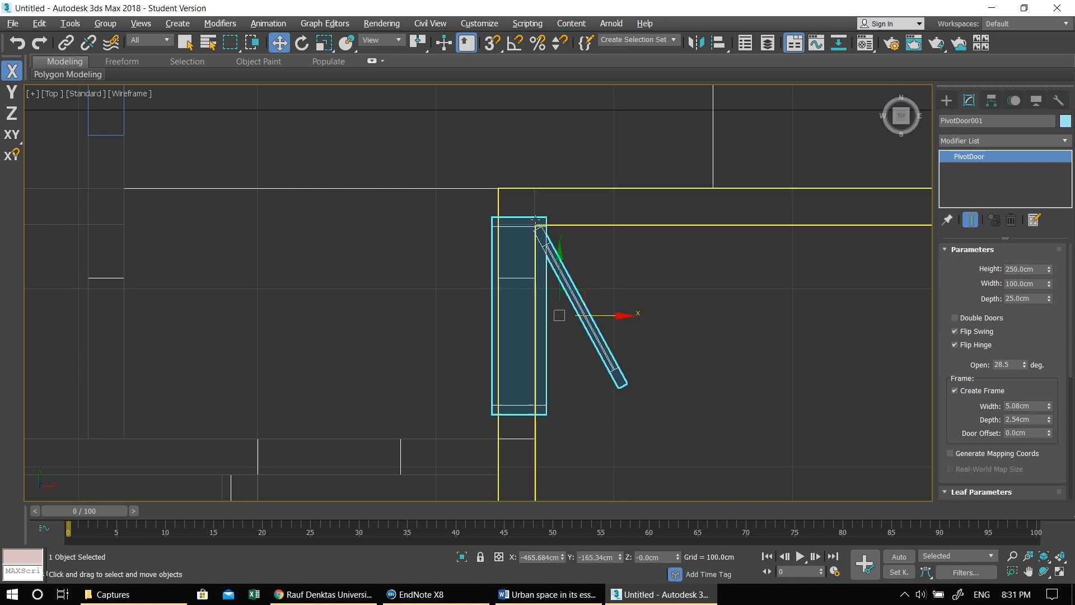
{"action": "left_click_drag", "start_coordinate": [560, 256], "coordinate": [564, 281]}
- Copy the pivot door into the opposite corridor opening and turn off Flip Swing on the copy so it opens the other way
{"action": "middle_click_drag", "start_coordinate": [477, 318], "coordinate": [642, 289]}
{"action": "scroll", "coordinate": [641, 290], "scroll_direction": "down", "scroll_amount": 2}
{"action": "left_click_drag", "start_coordinate": [758, 304], "coordinate": [462, 312], "text": "shift"}
{"action": "left_click", "coordinate": [538, 357]}
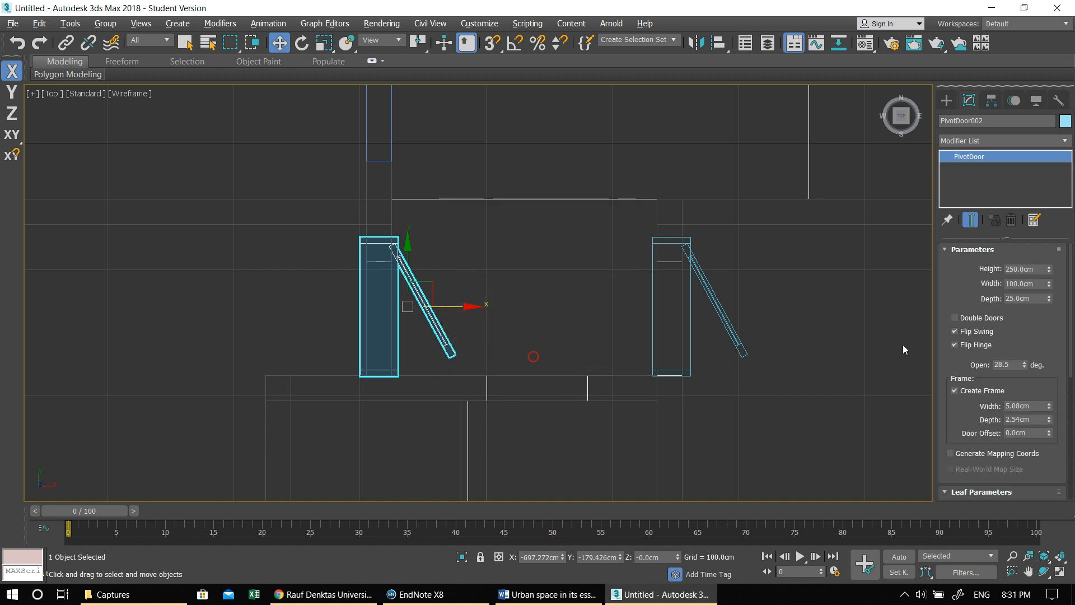
{"action": "left_click", "coordinate": [969, 334]}
{"action": "scroll", "coordinate": [970, 333], "scroll_direction": "down", "scroll_amount": 1}
{"action": "middle_click_drag", "start_coordinate": [612, 335], "coordinate": [591, 323]}
{"action": "scroll", "coordinate": [615, 311], "scroll_direction": "down", "scroll_amount": 2}
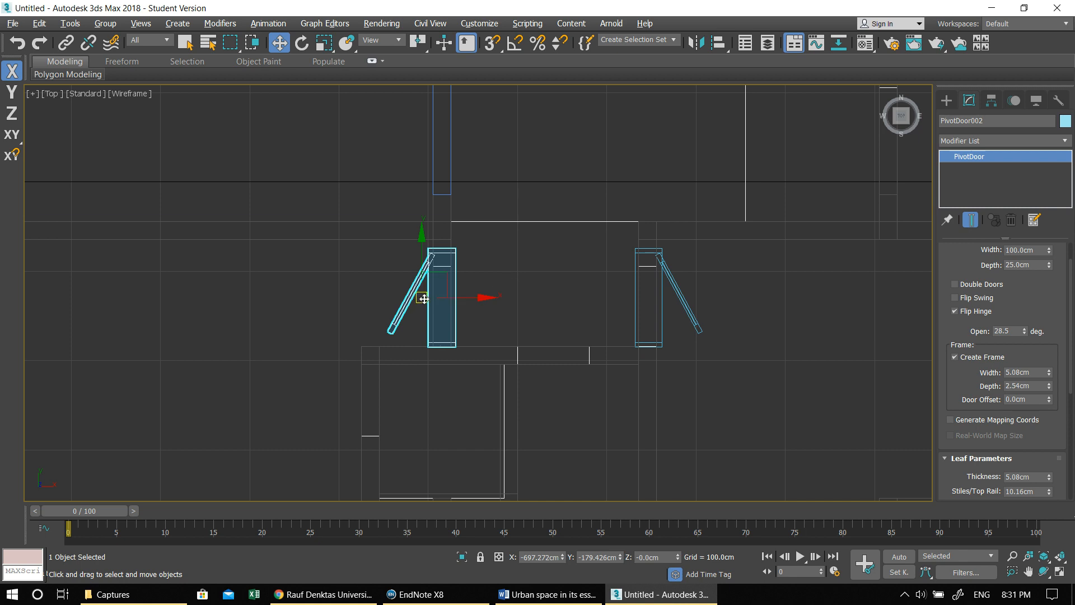
- Select both pivot doors and raise them 30 cm so they stand on the slab's top surface
{"action": "left_click", "coordinate": [687, 301]}
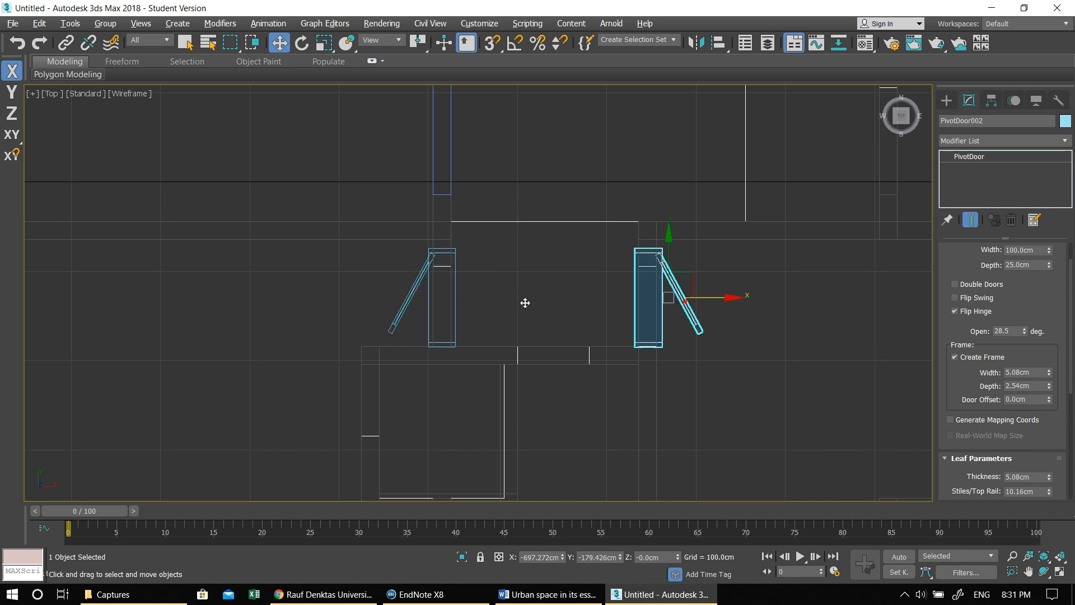
{"action": "left_click", "coordinate": [407, 299], "text": "ctrl"}
{"action": "scroll", "coordinate": [520, 331], "scroll_direction": "down", "scroll_amount": 3}
{"action": "middle_click_drag", "start_coordinate": [531, 334], "coordinate": [617, 284]}
{"action": "scroll", "coordinate": [557, 374], "scroll_direction": "down", "scroll_amount": 4}
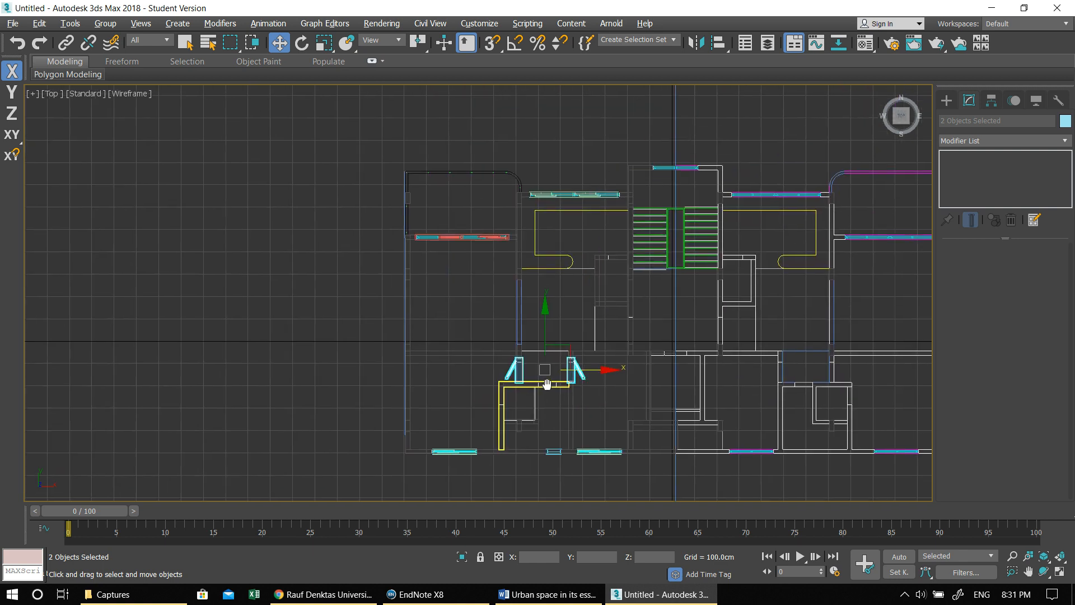
{"action": "key", "text": "alt+w"}
{"action": "middle_click", "coordinate": [401, 402]}
{"action": "key", "text": "alt+w"}
{"action": "middle_click_drag", "start_coordinate": [392, 396], "coordinate": [516, 314]}
{"action": "scroll", "coordinate": [662, 315], "scroll_direction": "down", "scroll_amount": 2}
{"action": "scroll", "coordinate": [622, 303], "scroll_direction": "up", "scroll_amount": 6}
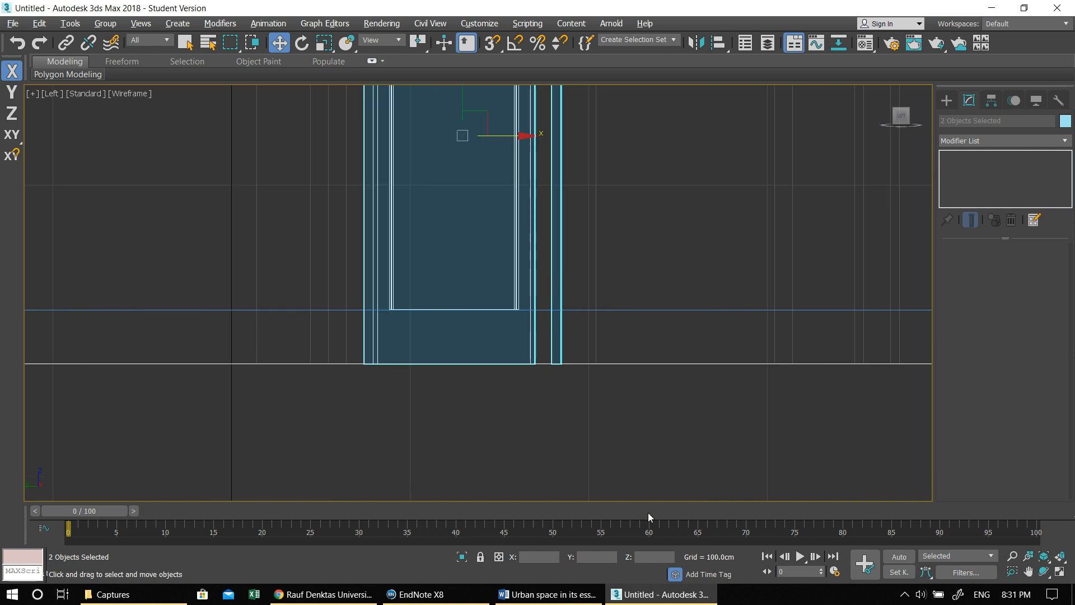
{"action": "key", "text": "Return"}
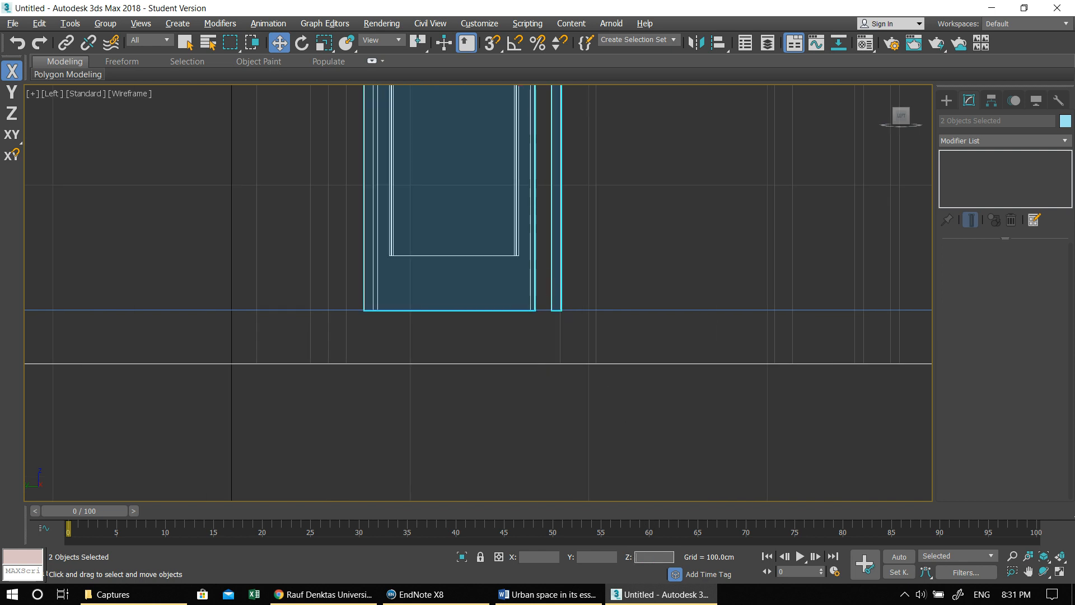
- In the Top view, copy the pivot door at the eastern end of the corridor toward the opening in the corridor's lower wall
{"action": "key", "text": "alt+w"}
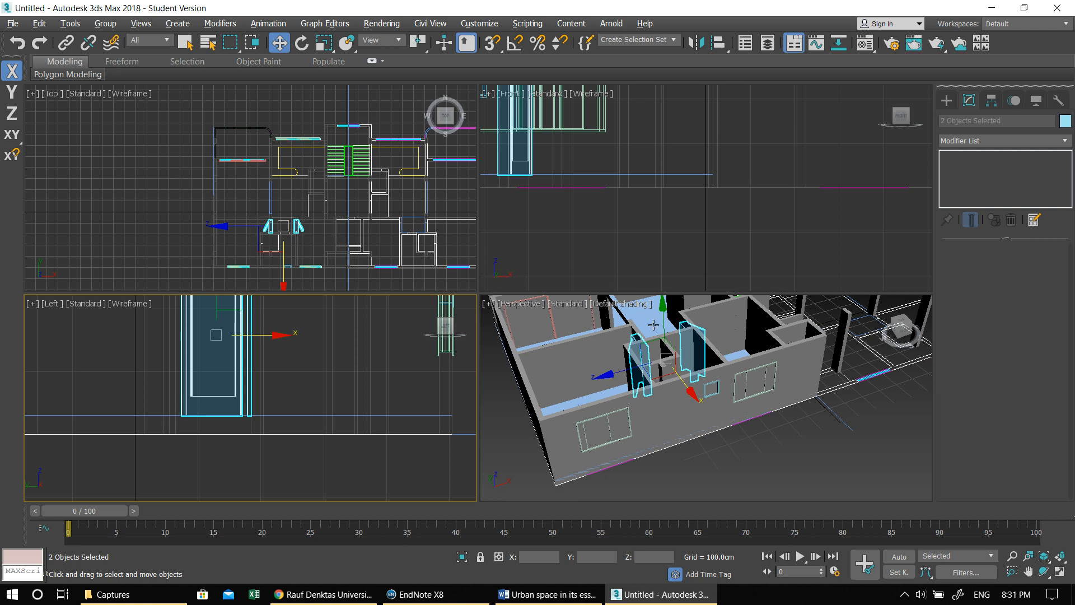
{"action": "key", "text": "alt+w"}
{"action": "scroll", "coordinate": [546, 344], "scroll_direction": "up", "scroll_amount": 6}
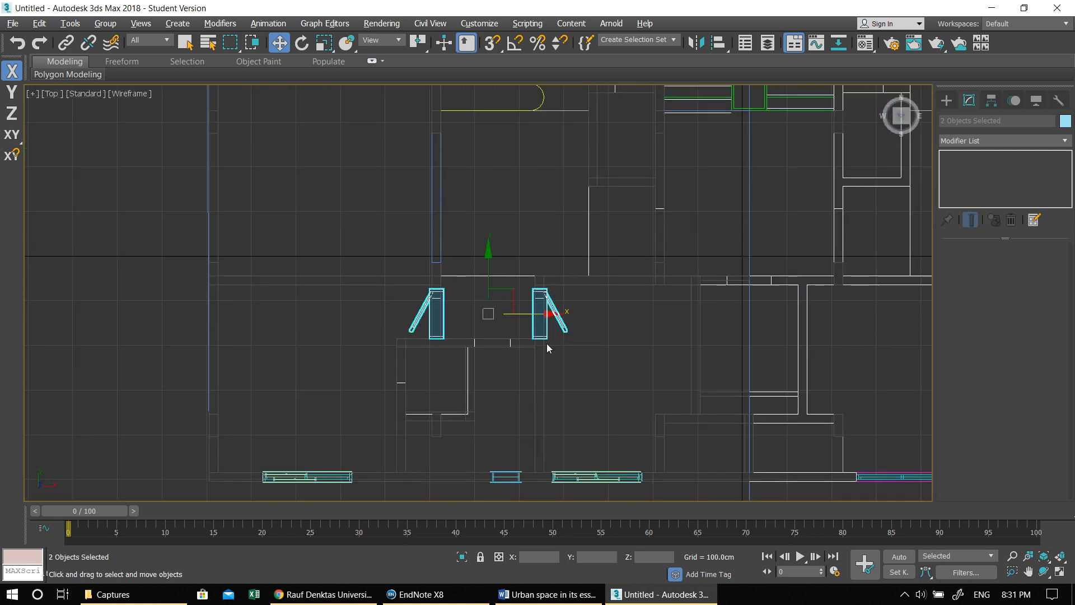
{"action": "left_click", "coordinate": [586, 307]}
{"action": "left_click", "coordinate": [516, 323]}
{"action": "middle_click_drag", "start_coordinate": [515, 323], "coordinate": [687, 323]}
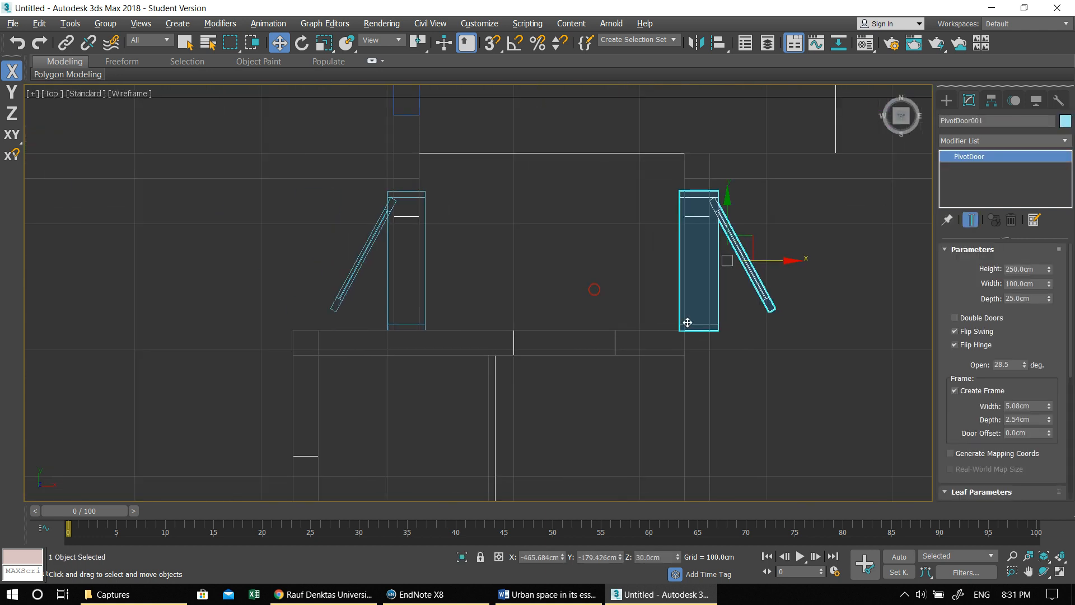
{"action": "left_click_drag", "start_coordinate": [727, 261], "coordinate": [577, 364], "text": "shift"}
{"action": "left_click", "coordinate": [542, 356]}
- Turn on angle snap and rotate the copied pivot door 90 degrees so it runs parallel to the corridor's lower wall
{"action": "key", "text": "e"}
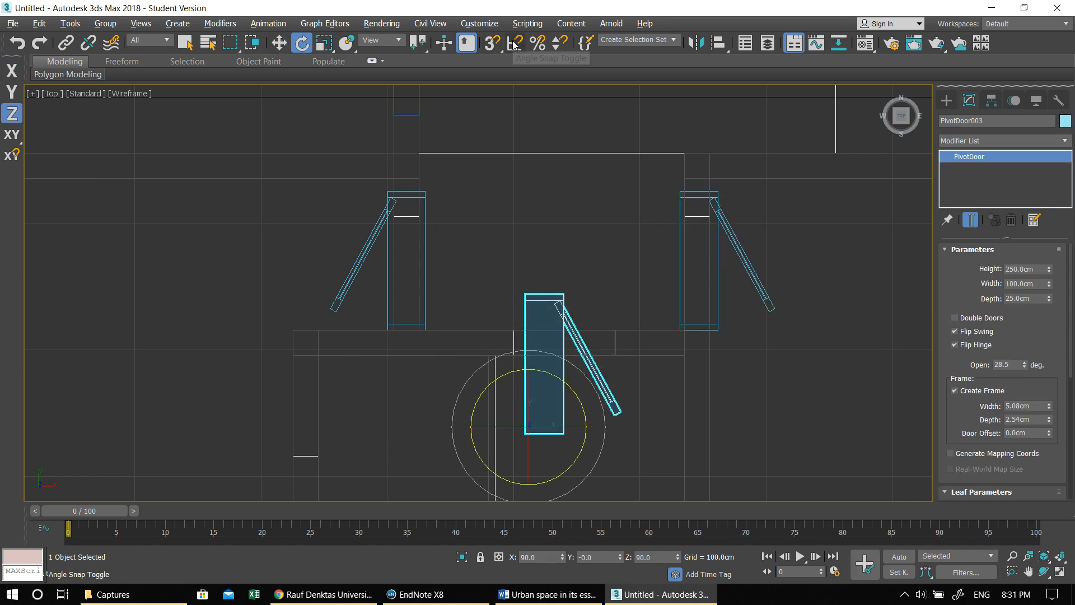
{"action": "left_click", "coordinate": [514, 43]}
{"action": "left_click_drag", "start_coordinate": [544, 373], "coordinate": [589, 420]}
{"action": "middle_click_drag", "start_coordinate": [607, 371], "coordinate": [572, 286]}
{"action": "key", "text": "w"}
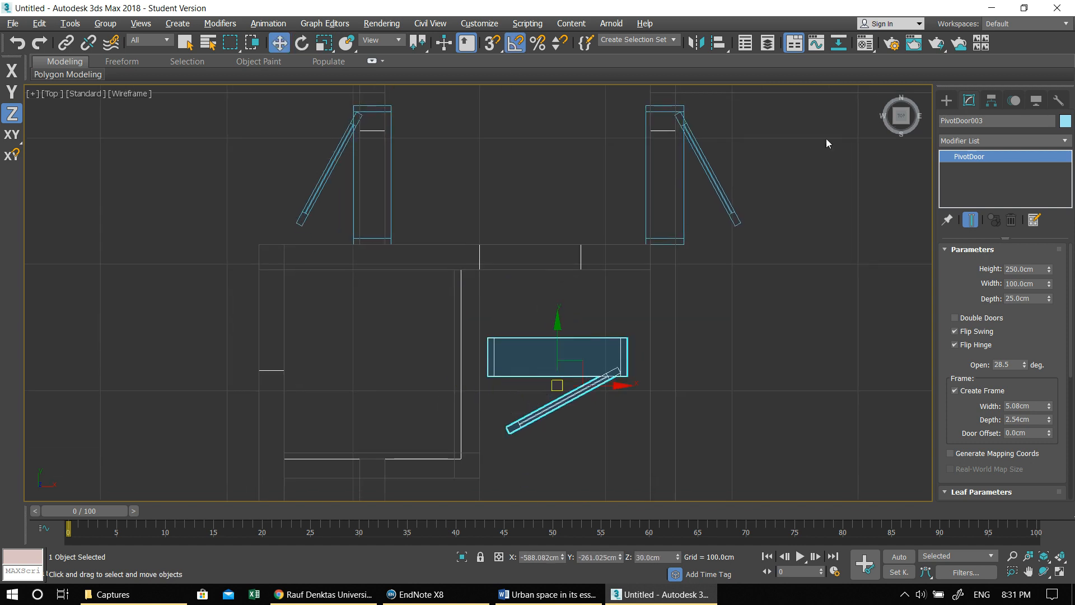
- Set the copied door's width to 70 cm and move it into the opening in the corridor's lower wall
{"action": "left_click", "coordinate": [1017, 283]}
{"action": "type", "text": "70"}
{"action": "key", "text": "Return"}
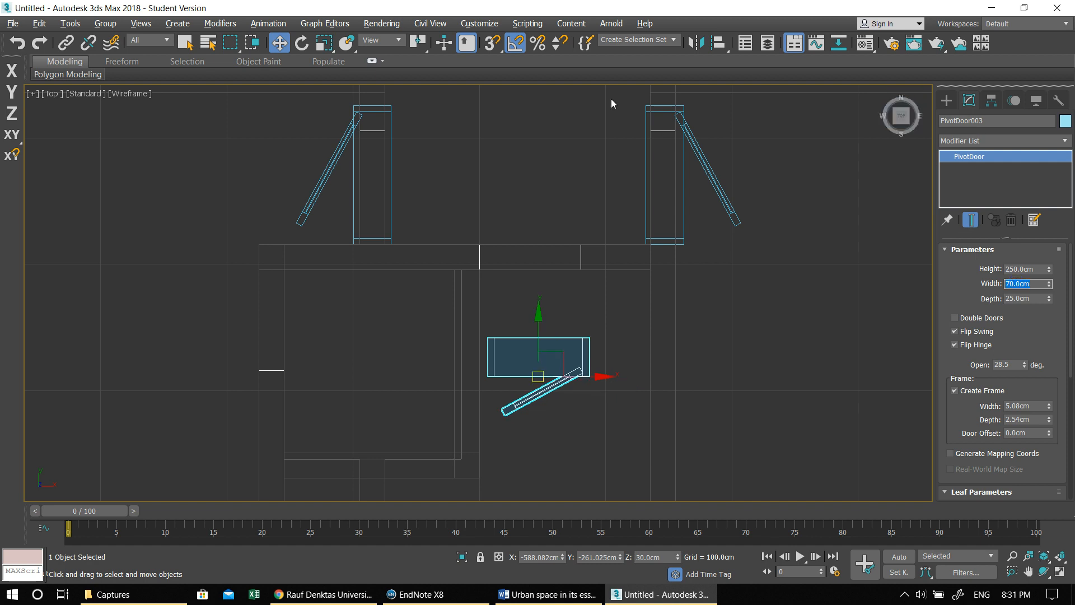
{"action": "left_click_drag", "start_coordinate": [537, 376], "coordinate": [529, 277]}
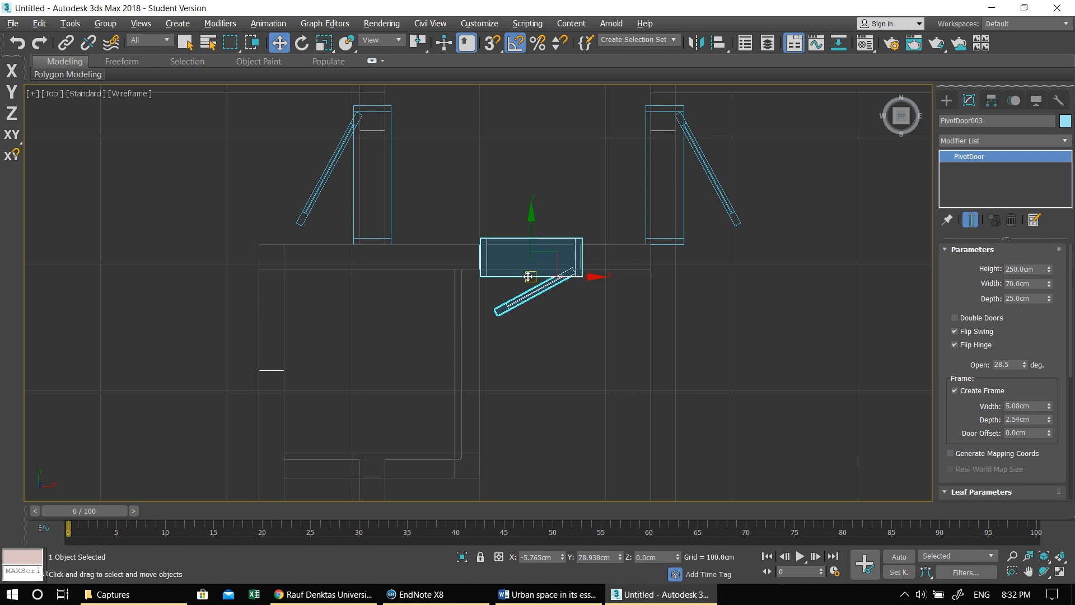
- Keep Flip Swing on and turn off Flip Hinge for the 70 cm door so its leaf hangs from the opposite jamb
{"action": "left_click", "coordinate": [955, 331]}
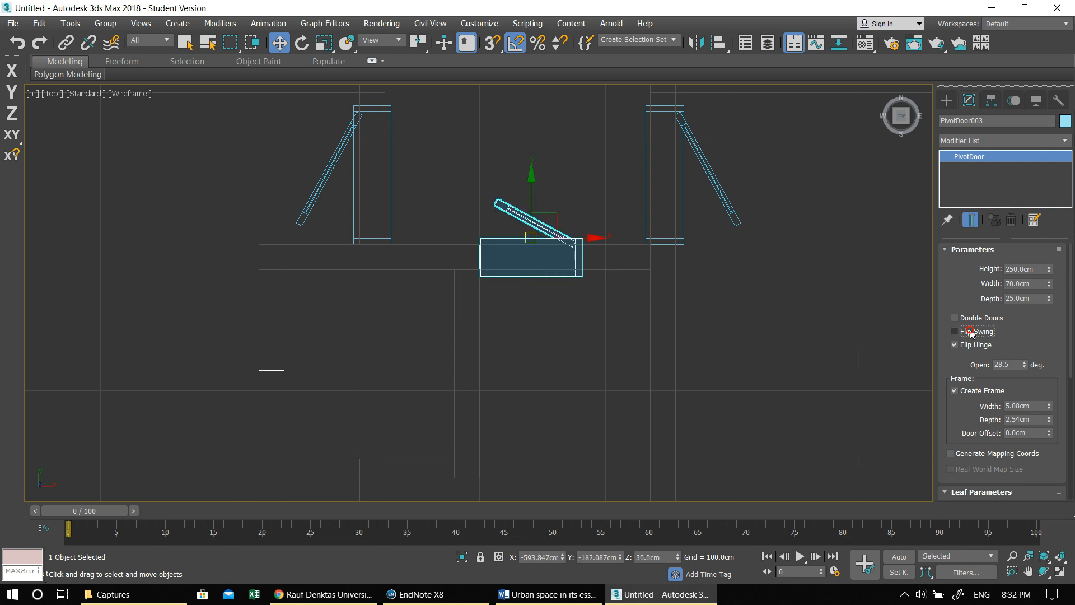
{"action": "left_click", "coordinate": [955, 331]}
{"action": "left_click", "coordinate": [954, 345]}
- Copy the 70 cm pivot door toward the opening in the west wall of the small room below the corridor
{"action": "middle_click_drag", "start_coordinate": [492, 307], "coordinate": [626, 279]}
{"action": "mouse_move", "coordinate": [653, 250]}
{"action": "left_mouse_down", "text": "shift"}
{"action": "mouse_move", "coordinate": [539, 305]}
{"action": "mouse_move", "coordinate": [429, 315]}
{"action": "left_mouse_up", "text": "shift"}
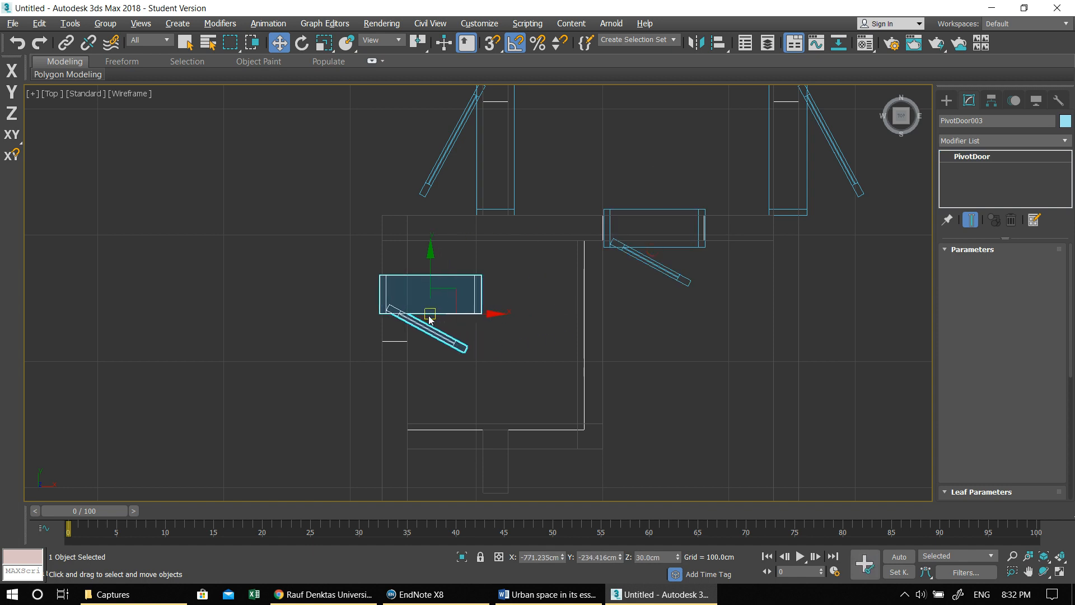
{"action": "left_click", "coordinate": [539, 358]}
{"action": "middle_click_drag", "start_coordinate": [475, 347], "coordinate": [537, 348]}
- Rotate the new 70 cm door 90 degrees to follow the west wall and turn on its Flip Hinge option
{"action": "key", "text": "e"}
{"action": "left_click_drag", "start_coordinate": [493, 240], "coordinate": [458, 211]}
{"action": "left_click", "coordinate": [969, 332]}
{"action": "left_click", "coordinate": [969, 332]}
{"action": "left_click", "coordinate": [971, 345]}
- Move the rotated 70 cm door into the opening in the small room's west wall
{"action": "key", "text": "w"}
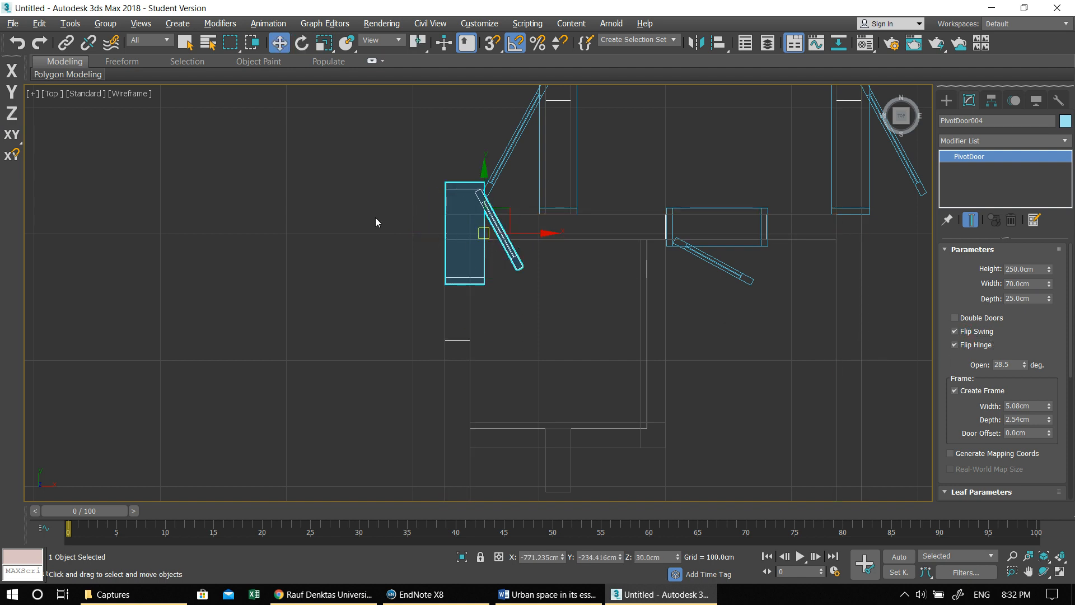
{"action": "left_click_drag", "start_coordinate": [485, 232], "coordinate": [479, 291]}
{"action": "scroll", "coordinate": [476, 300], "scroll_direction": "down", "scroll_amount": 5}
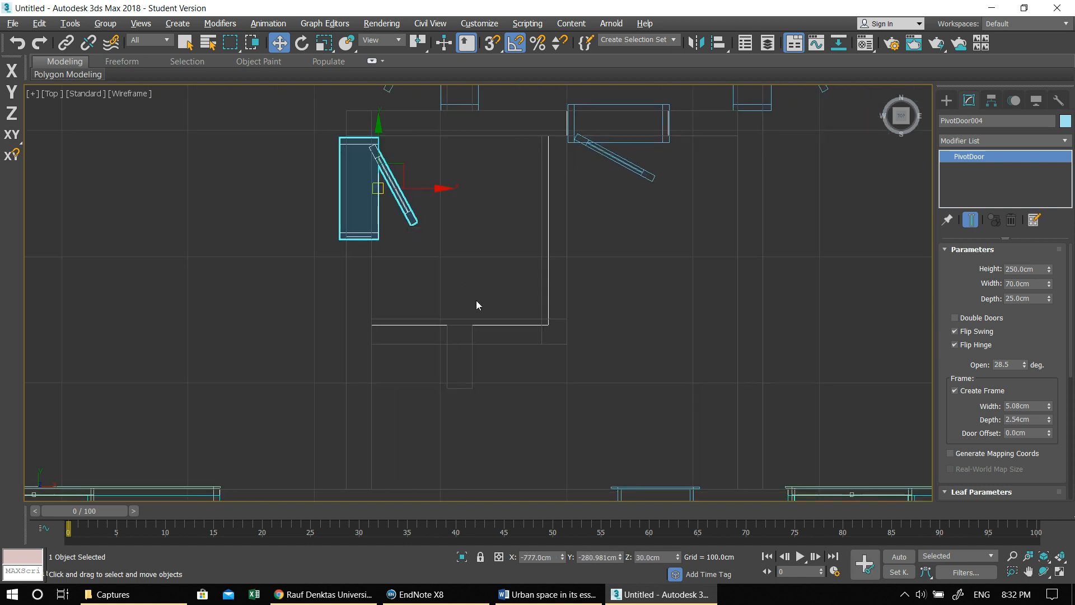
- Copy the 70 cm door from the corridor's lower wall into the upper opening of the small room beside the staircase
{"action": "middle_click_drag", "start_coordinate": [475, 300], "coordinate": [497, 474]}
{"action": "left_click", "coordinate": [396, 429]}
{"action": "mouse_move", "coordinate": [396, 433]}
{"action": "left_mouse_down", "text": "shift"}
{"action": "mouse_move", "coordinate": [465, 278]}
{"action": "mouse_move", "coordinate": [534, 185]}
{"action": "left_mouse_up", "text": "shift"}
{"action": "left_click", "coordinate": [539, 356]}
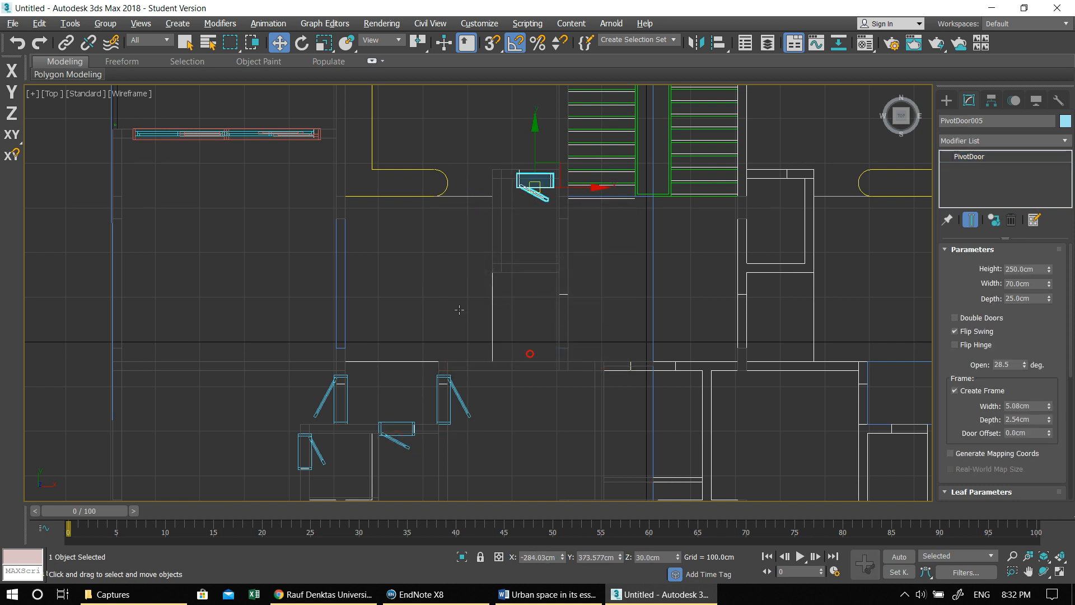
{"action": "scroll", "coordinate": [512, 210], "scroll_direction": "up", "scroll_amount": 4}
{"action": "middle_click_drag", "start_coordinate": [513, 210], "coordinate": [455, 320]}
{"action": "scroll", "coordinate": [455, 320], "scroll_direction": "up", "scroll_amount": 2}
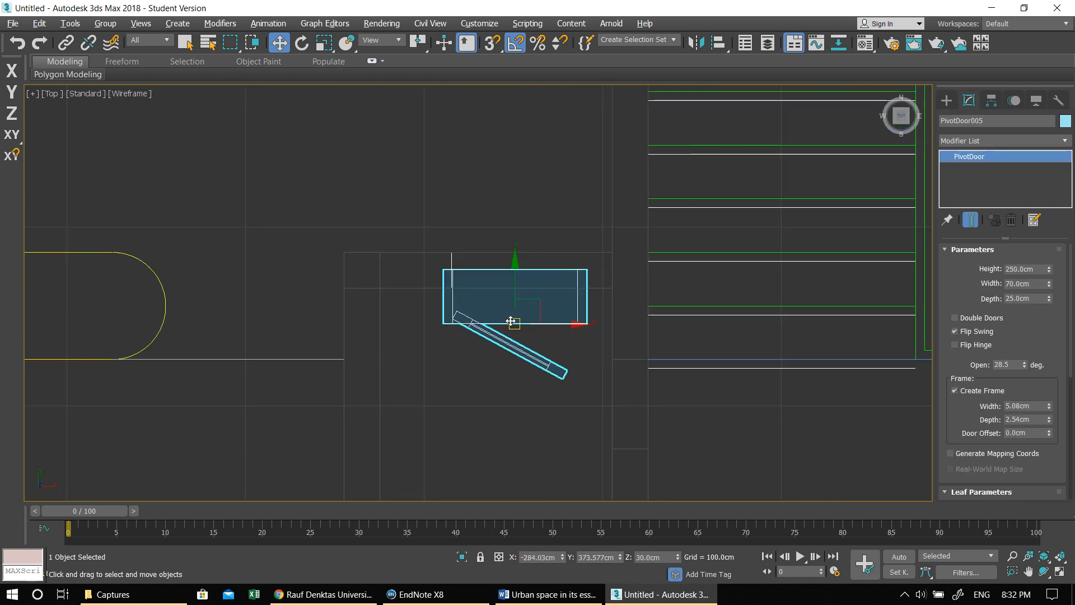
{"action": "left_click_drag", "start_coordinate": [511, 321], "coordinate": [525, 298]}
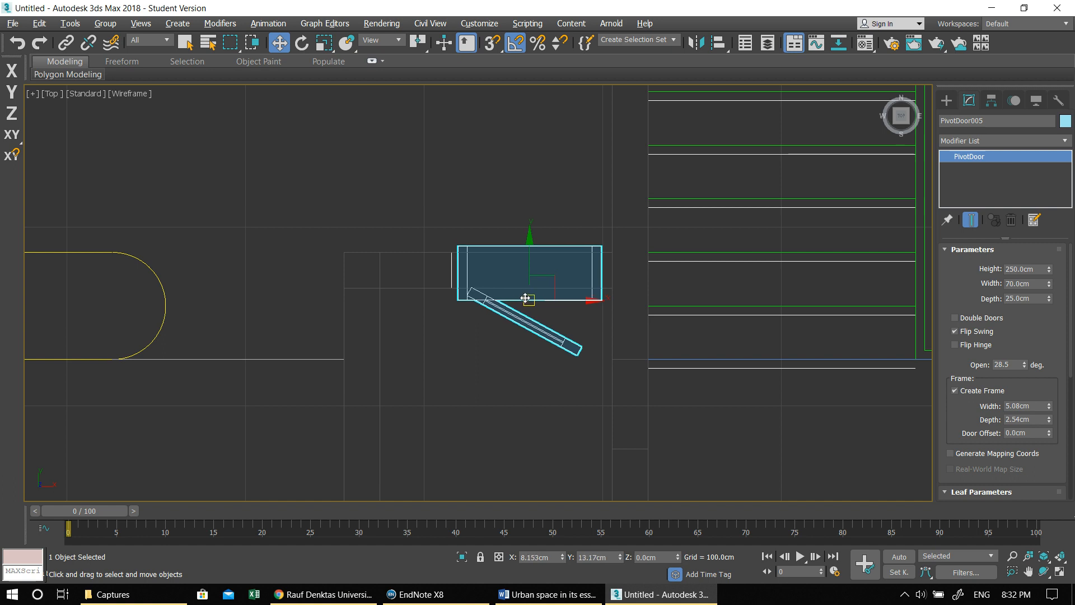
{"action": "scroll", "coordinate": [515, 300], "scroll_direction": "down", "scroll_amount": 5}
- Copy the 100 cm pivot door at the corridor's eastern end toward the entrance opening below the staircase
{"action": "middle_click_drag", "start_coordinate": [495, 306], "coordinate": [496, 172]}
{"action": "middle_click_drag", "start_coordinate": [493, 271], "coordinate": [530, 243]}
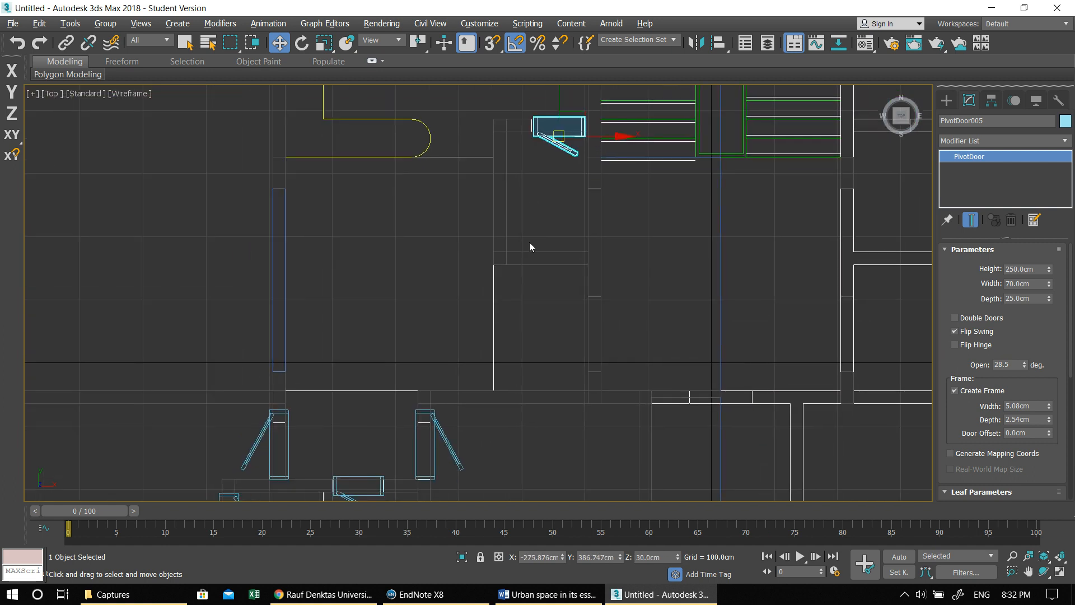
{"action": "left_click", "coordinate": [443, 446]}
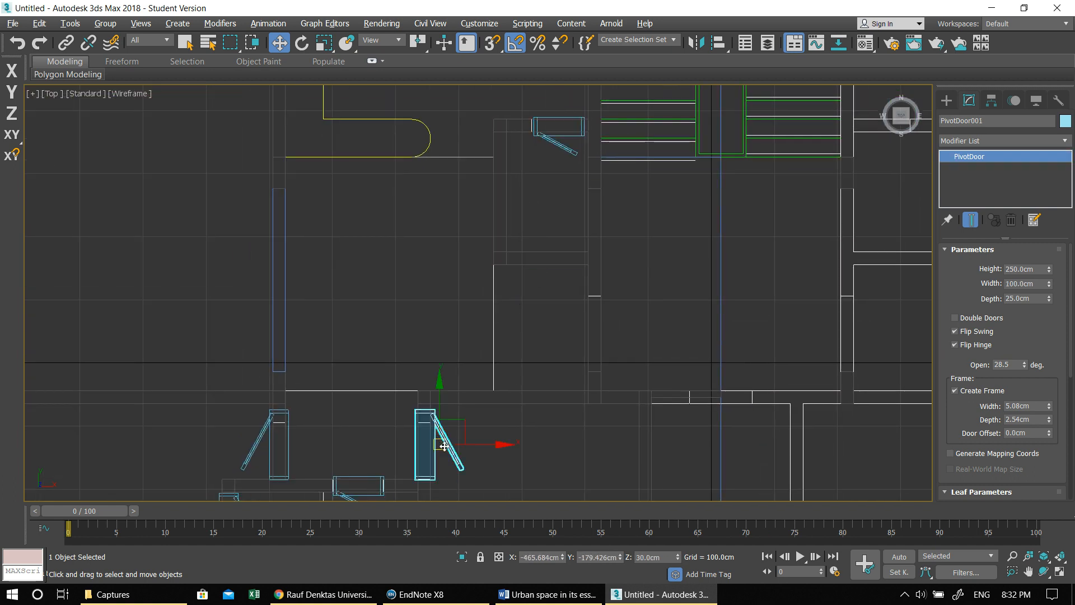
{"action": "mouse_move", "coordinate": [436, 446]}
{"action": "left_mouse_down", "text": "shift"}
{"action": "mouse_move", "coordinate": [523, 341]}
{"action": "mouse_move", "coordinate": [560, 326]}
{"action": "left_mouse_up", "text": "shift"}
{"action": "left_click", "coordinate": [539, 354]}
- Rotate the copied entrance door 180 degrees so its leaf opens into the apartment
{"action": "scroll", "coordinate": [532, 358], "scroll_direction": "up", "scroll_amount": 4}
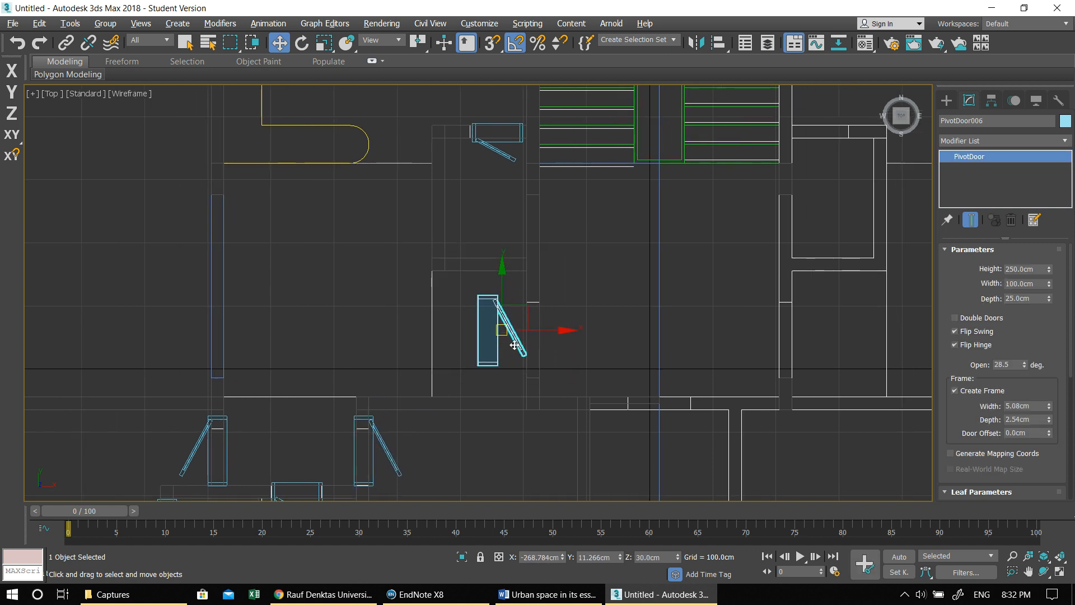
{"action": "key", "text": "e"}
{"action": "left_click_drag", "start_coordinate": [465, 326], "coordinate": [552, 373]}
{"action": "key", "text": "w"}
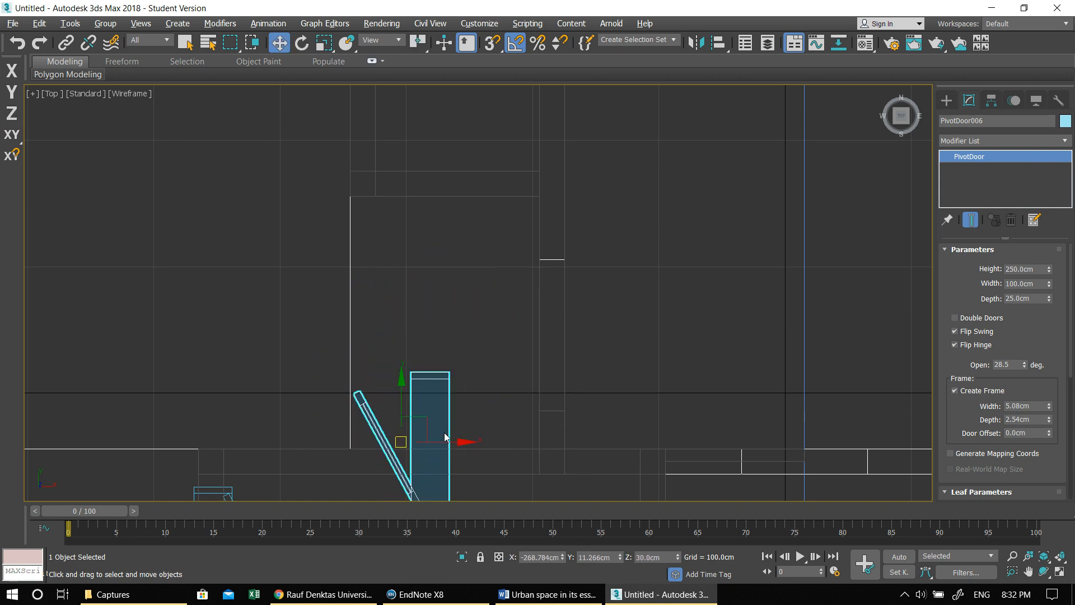
- Fit the rotated door into the entrance opening with a width of 120 cm, aligning it along X with the wall thickness
{"action": "left_click_drag", "start_coordinate": [501, 349], "coordinate": [439, 380]}
{"action": "left_click_drag", "start_coordinate": [409, 440], "coordinate": [530, 330]}
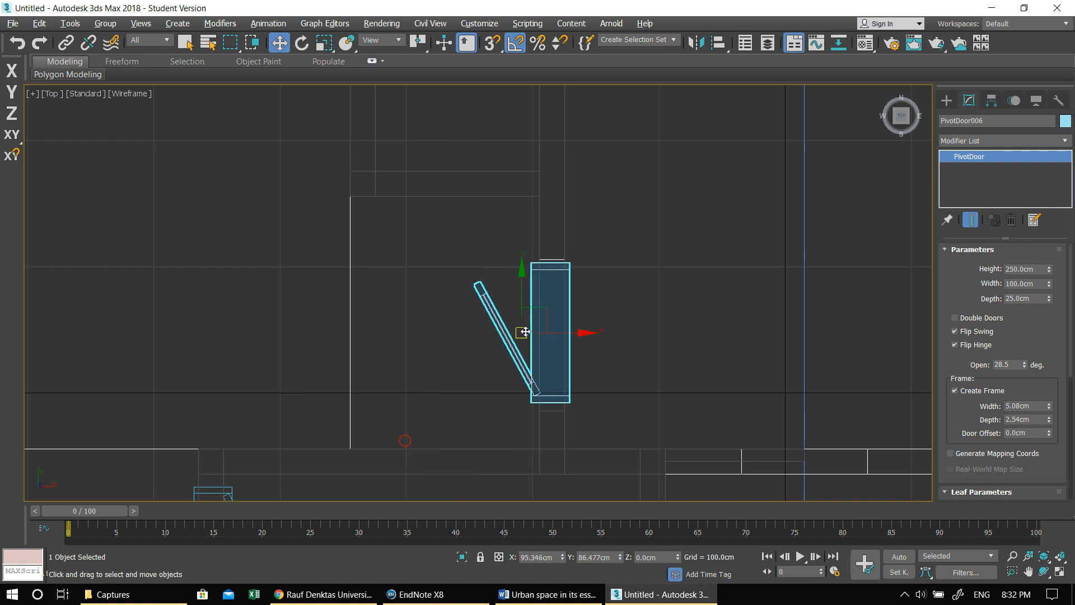
{"action": "left_click", "coordinate": [1017, 284]}
{"action": "type", "text": "120"}
{"action": "key", "text": "Return"}
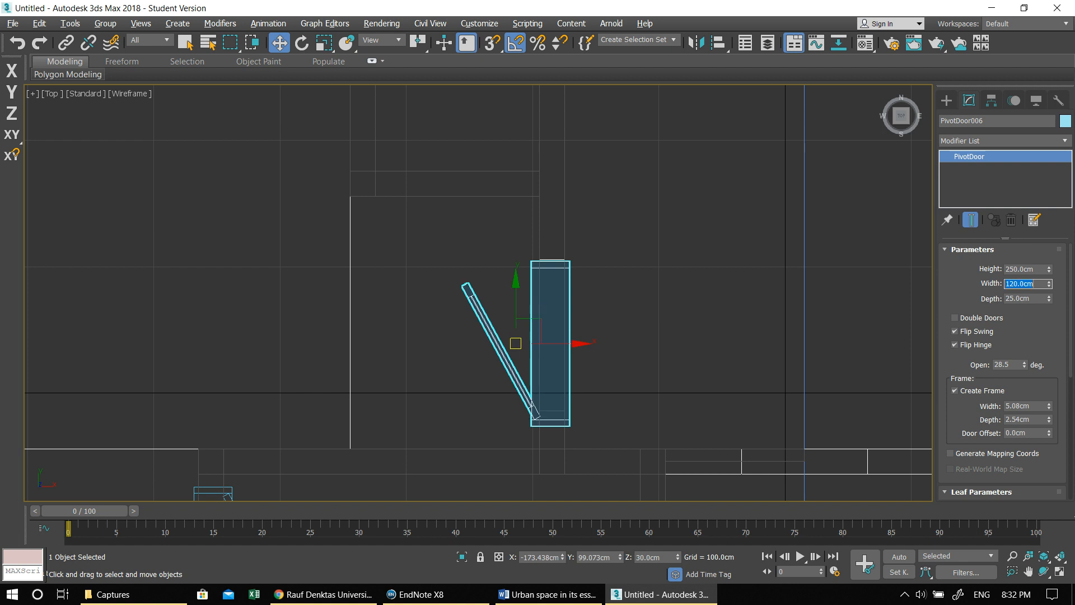
{"action": "left_click_drag", "start_coordinate": [578, 342], "coordinate": [579, 343]}
{"action": "scroll", "coordinate": [584, 344], "scroll_direction": "down", "scroll_amount": 2}
{"action": "middle_click_drag", "start_coordinate": [583, 343], "coordinate": [561, 349]}
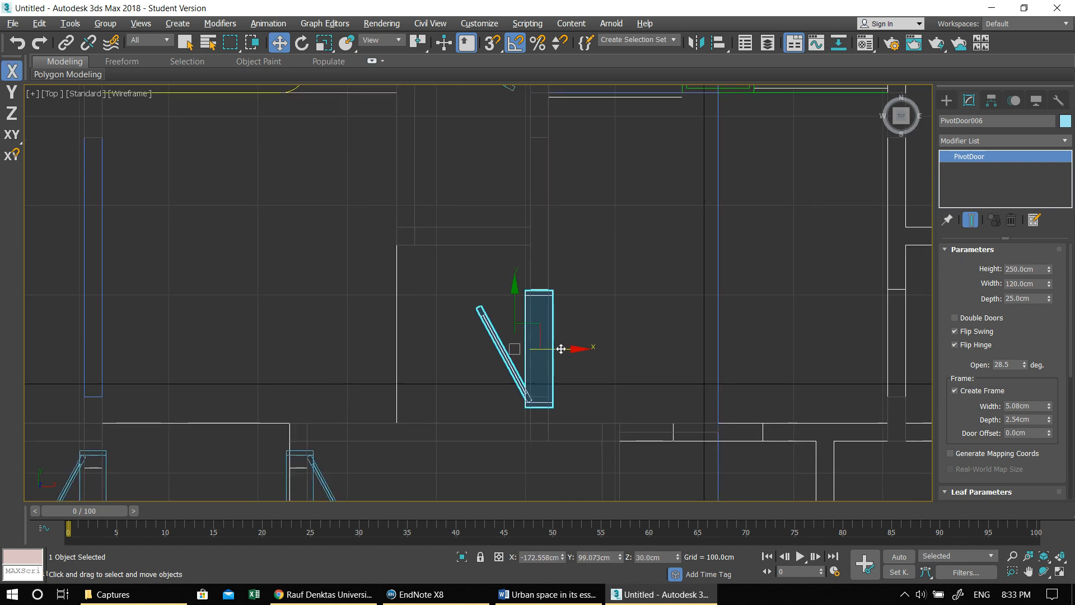
- Inspect the placed doors and the front exterior wall in the maximised Perspective view, with nothing left selected
{"action": "scroll", "coordinate": [561, 349], "scroll_direction": "down", "scroll_amount": 3}
{"action": "scroll", "coordinate": [593, 362], "scroll_direction": "down", "scroll_amount": 2}
{"action": "key", "text": "alt+w"}
{"action": "left_click", "coordinate": [726, 317]}
{"action": "key", "text": "alt+w"}
{"action": "scroll", "coordinate": [476, 272], "scroll_direction": "up", "scroll_amount": 3}
{"action": "scroll", "coordinate": [477, 272], "scroll_direction": "down", "scroll_amount": 5}
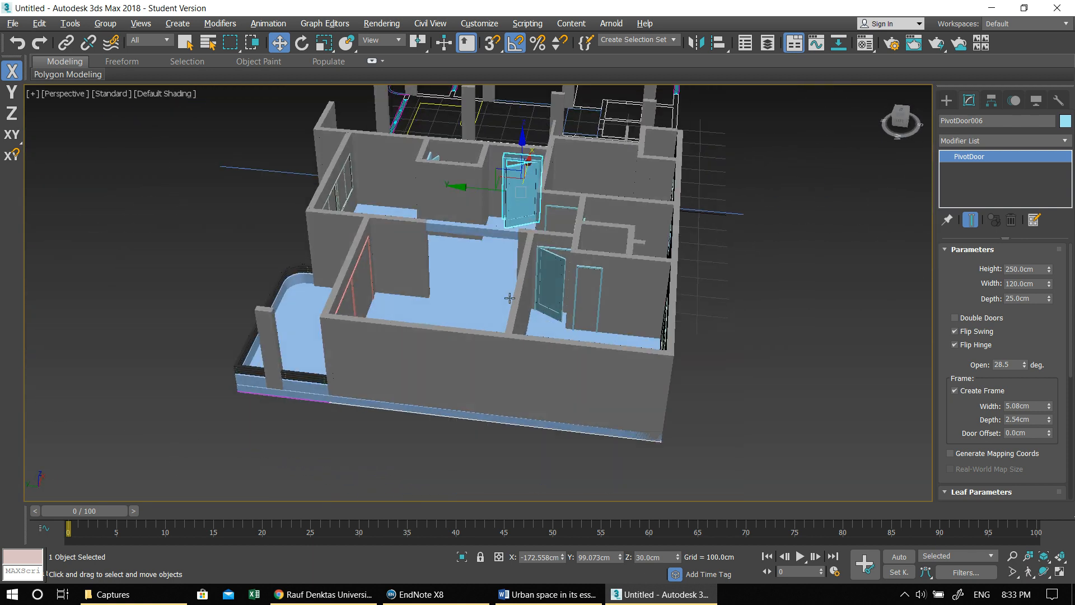
{"action": "middle_click_drag", "start_coordinate": [509, 298], "coordinate": [427, 296], "text": "alt"}
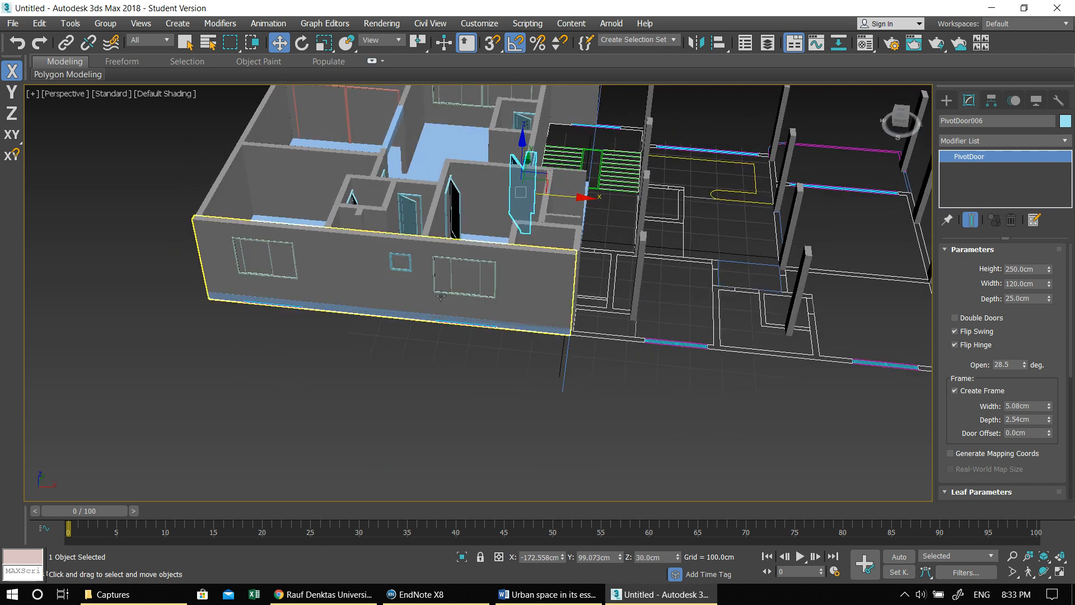
{"action": "scroll", "coordinate": [446, 278], "scroll_direction": "up", "scroll_amount": 5}
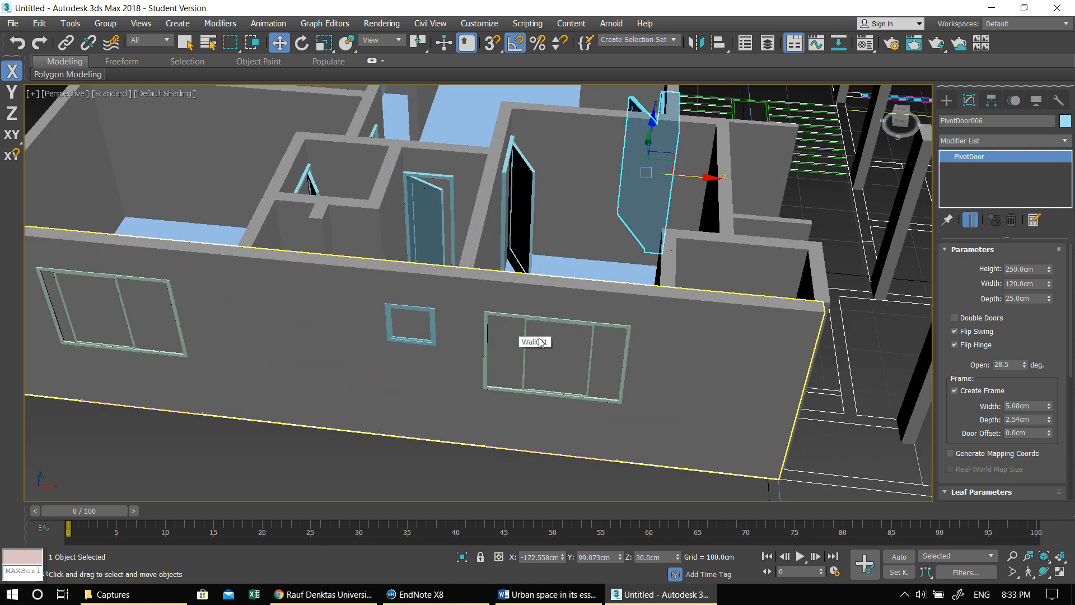
{"action": "left_click", "coordinate": [288, 469]}
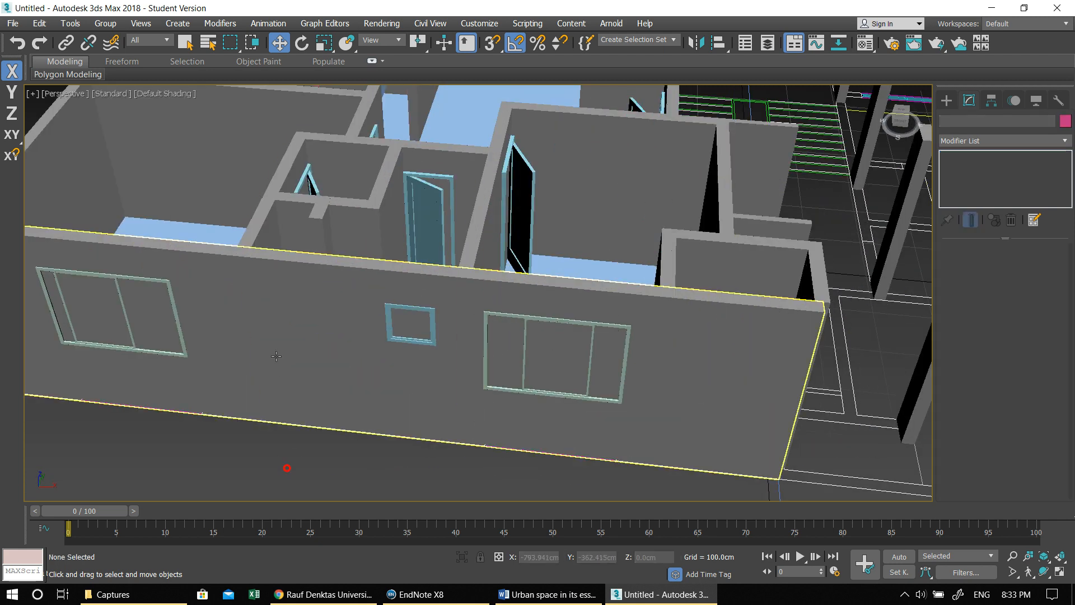
{"action": "middle_click_drag", "start_coordinate": [288, 469], "coordinate": [419, 328]}
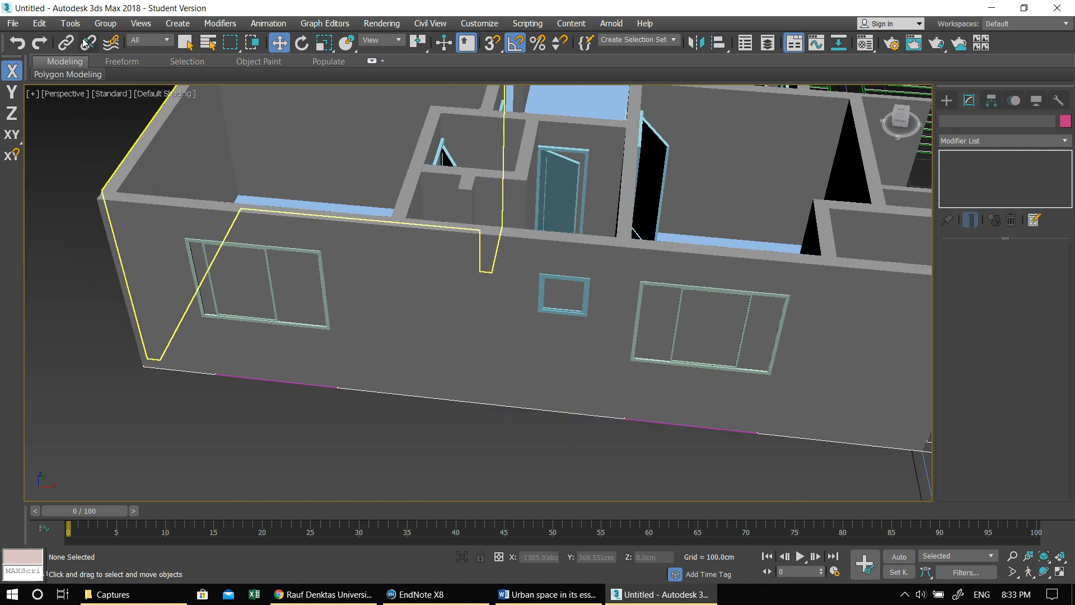
- Link the sliding window nearest the entrance side and the small awning window to the front exterior wall so they cut openings
{"action": "left_click", "coordinate": [66, 43]}
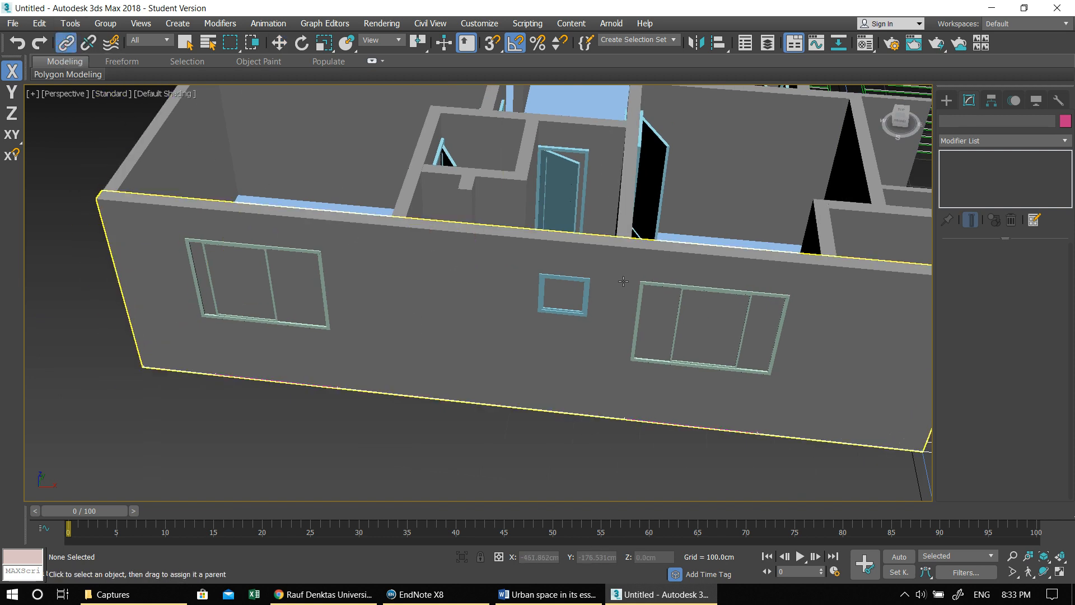
{"action": "middle_click_drag", "start_coordinate": [618, 302], "coordinate": [445, 290]}
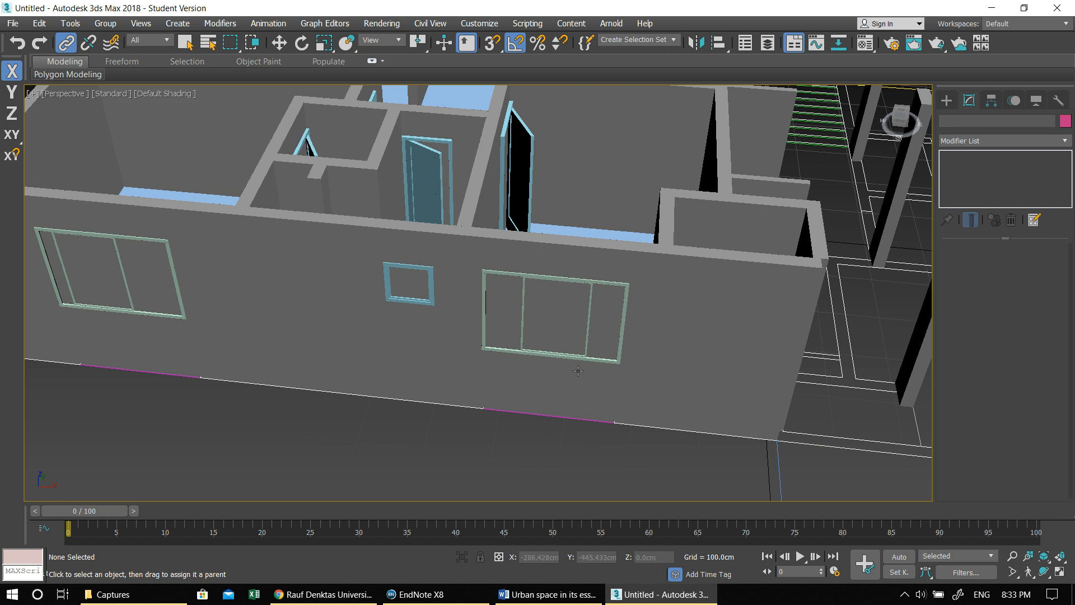
{"action": "left_click_drag", "start_coordinate": [568, 281], "coordinate": [595, 250]}
{"action": "middle_click_drag", "start_coordinate": [374, 435], "coordinate": [444, 434]}
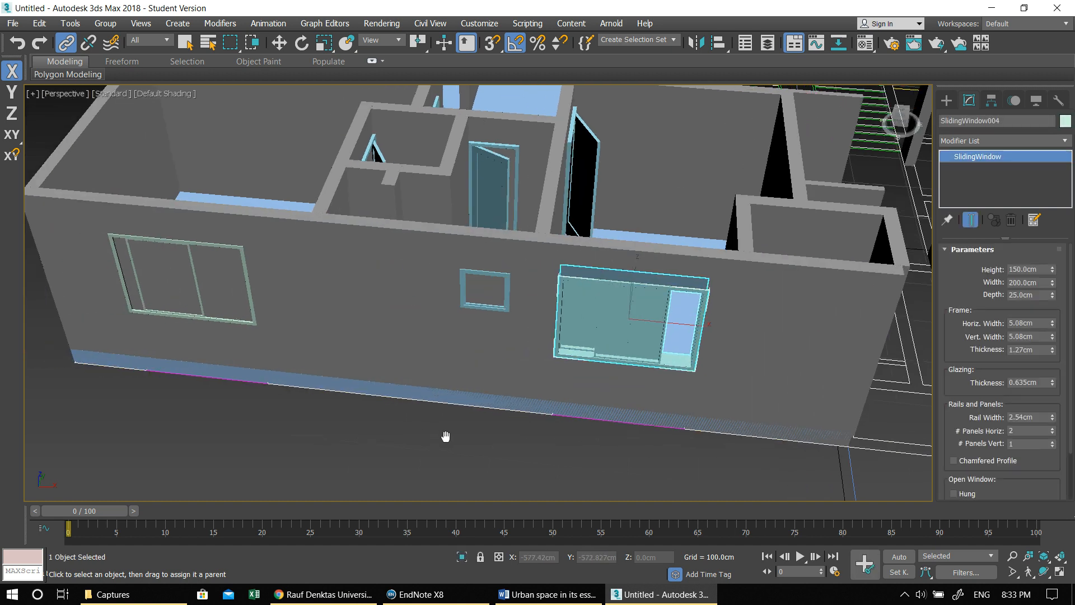
{"action": "left_click", "coordinate": [454, 442]}
{"action": "left_click_drag", "start_coordinate": [504, 280], "coordinate": [532, 249]}
{"action": "left_click", "coordinate": [226, 432]}
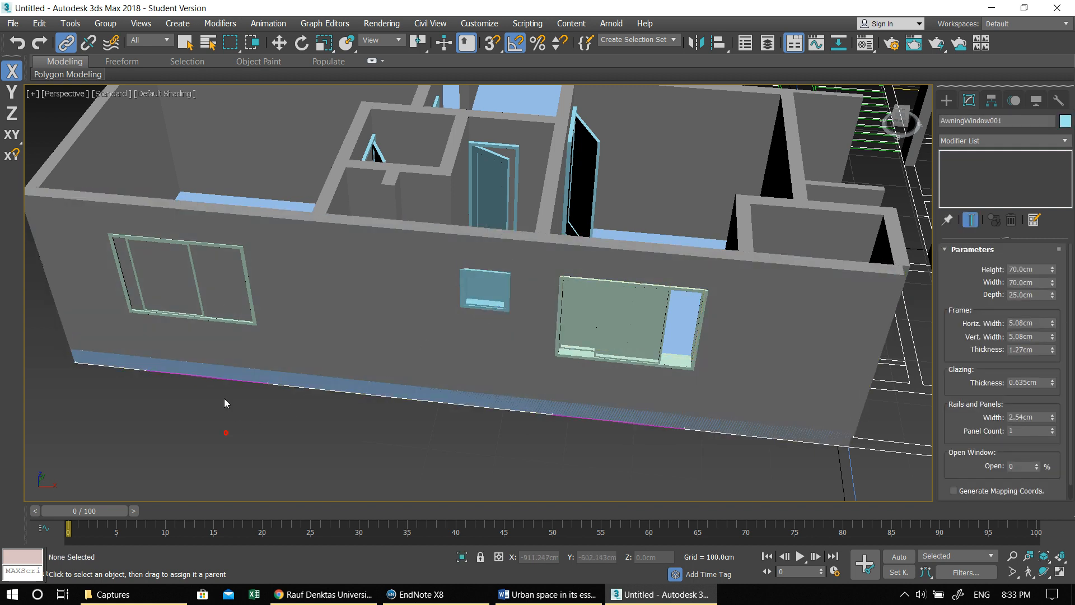
- Link the remaining sliding window on the front facade to the exterior wall so it cuts its opening
{"action": "left_click_drag", "start_coordinate": [198, 246], "coordinate": [207, 201]}
{"action": "middle_click_drag", "start_coordinate": [192, 422], "coordinate": [325, 442]}
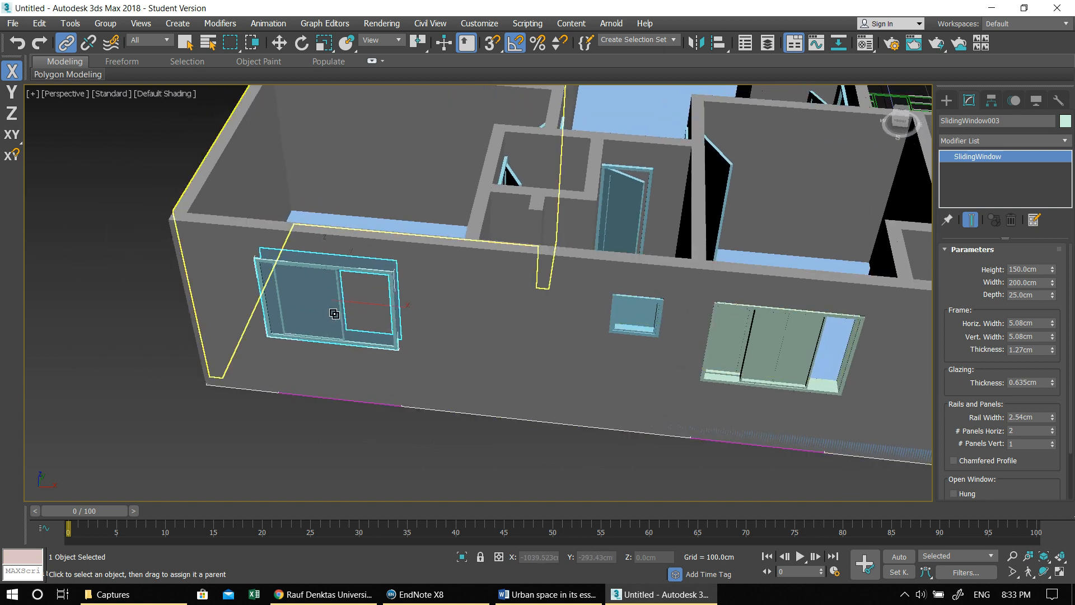
{"action": "left_click", "coordinate": [253, 441]}
{"action": "left_click_drag", "start_coordinate": [287, 265], "coordinate": [189, 237]}
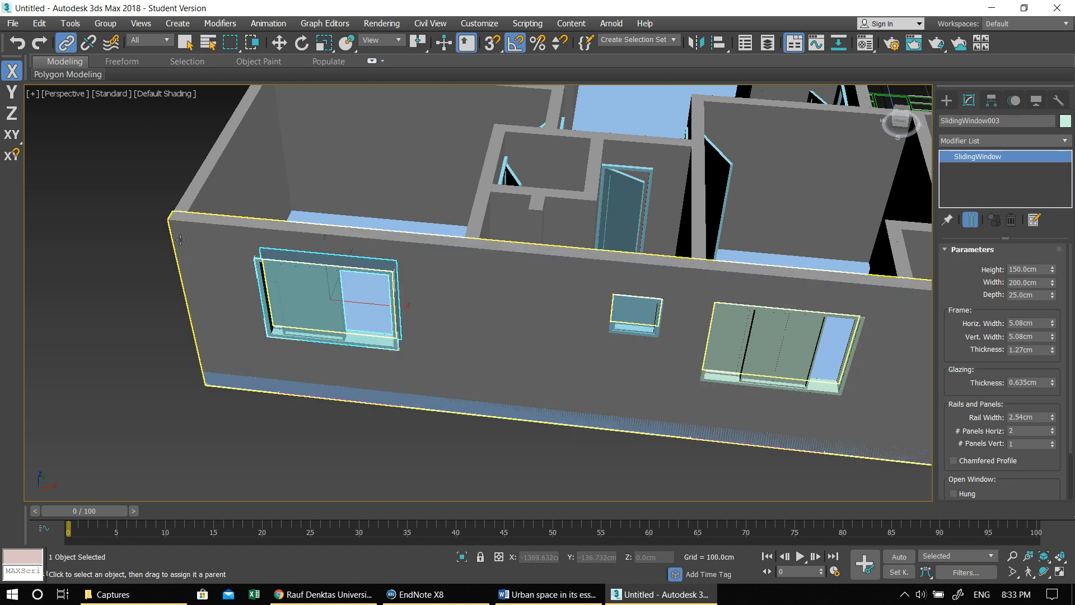
- Link the 70 cm pivot door in the corridor's lower wall to that wall so it cuts its opening
{"action": "middle_click_drag", "start_coordinate": [175, 355], "coordinate": [187, 437]}
{"action": "left_click_drag", "start_coordinate": [628, 293], "coordinate": [660, 234]}
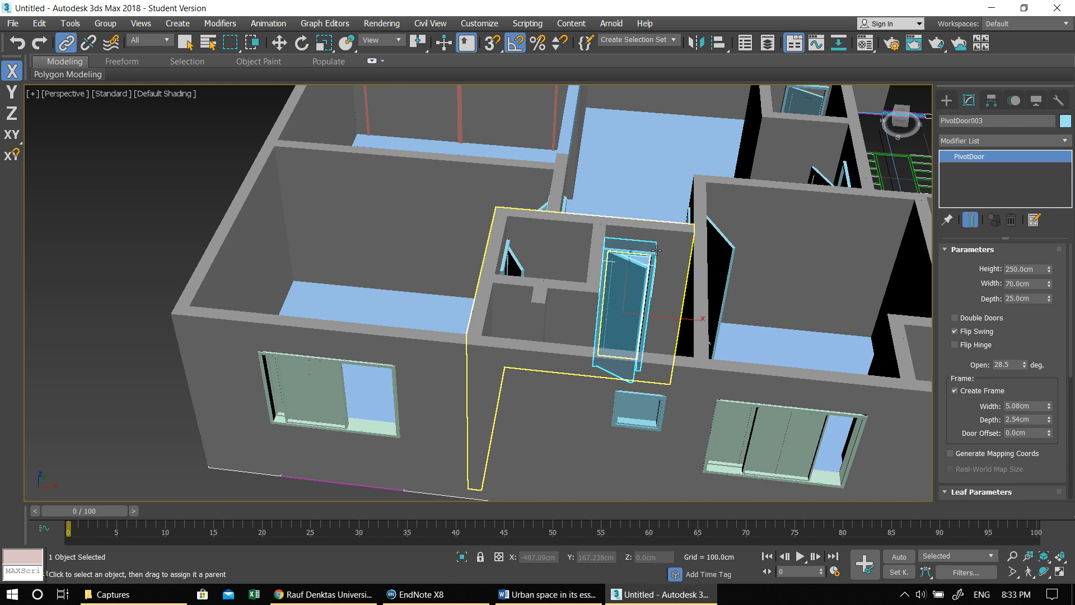
{"action": "middle_click_drag", "start_coordinate": [681, 294], "coordinate": [336, 300], "text": "alt"}
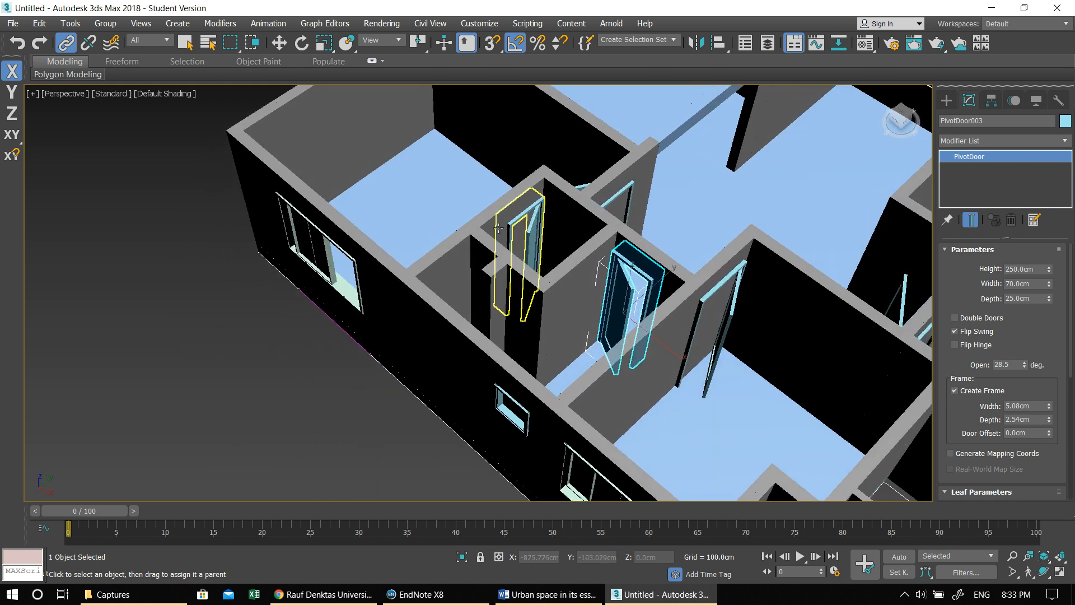
{"action": "left_click", "coordinate": [297, 300]}
- Link the 70 cm pivot door in the small room's west wall to its wall so it cuts the doorway
{"action": "left_click_drag", "start_coordinate": [535, 238], "coordinate": [536, 180]}
{"action": "middle_click_drag", "start_coordinate": [686, 274], "coordinate": [608, 260], "text": "alt"}
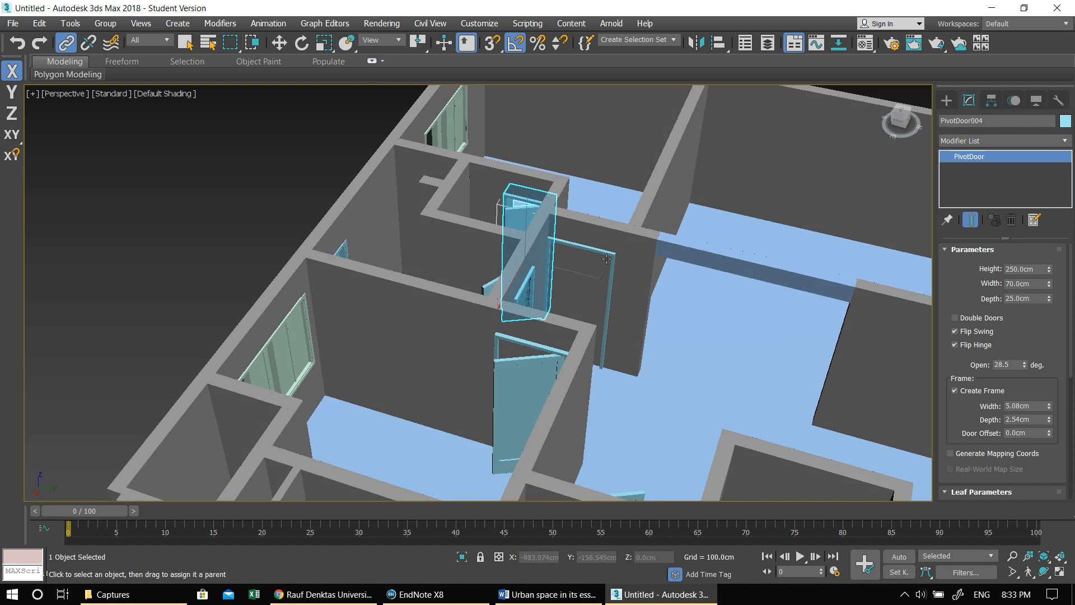
{"action": "left_click", "coordinate": [250, 125]}
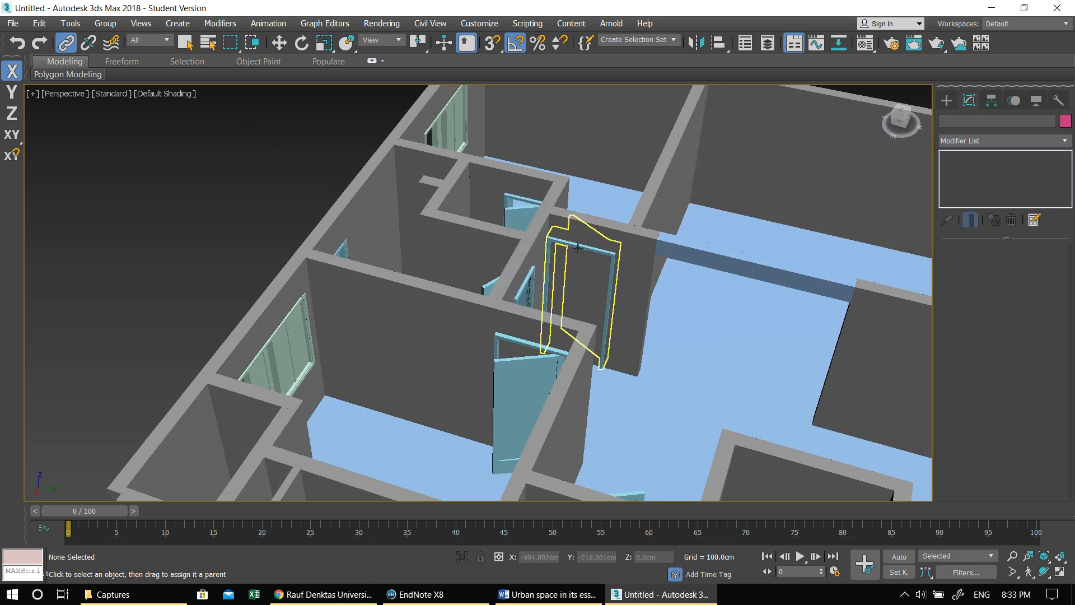
- Link the 100 cm interior pivot door, the entrance door beside the stairs and the kitchen-side small room's 70 cm pivot door to their walls
{"action": "left_click_drag", "start_coordinate": [580, 239], "coordinate": [612, 225]}
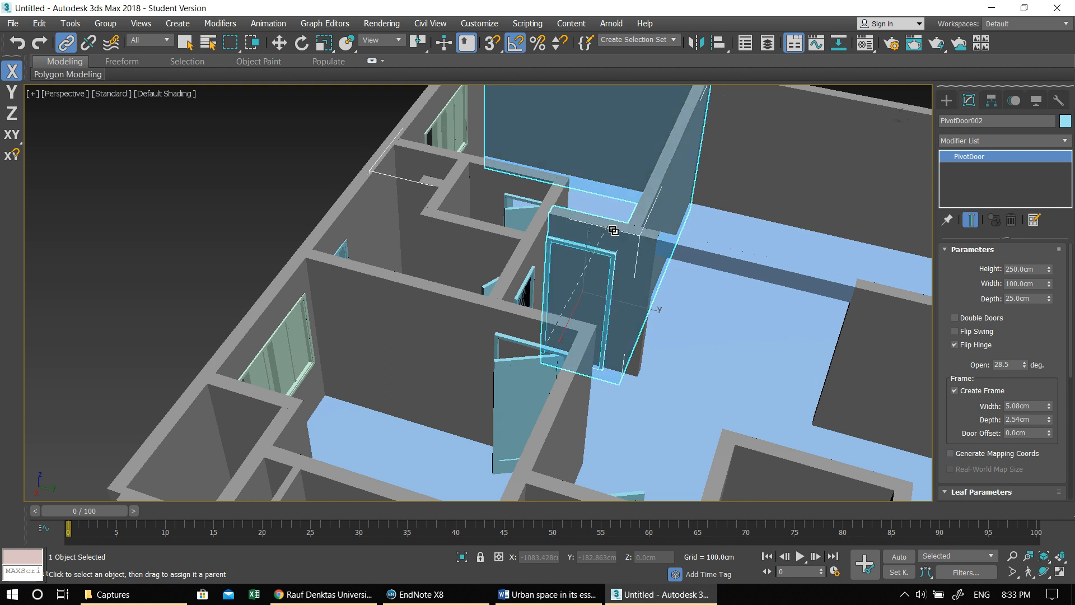
{"action": "scroll", "coordinate": [631, 361], "scroll_direction": "down", "scroll_amount": 8}
{"action": "middle_click_drag", "start_coordinate": [631, 361], "coordinate": [664, 216], "text": "alt"}
{"action": "scroll", "coordinate": [664, 216], "scroll_direction": "up", "scroll_amount": 3}
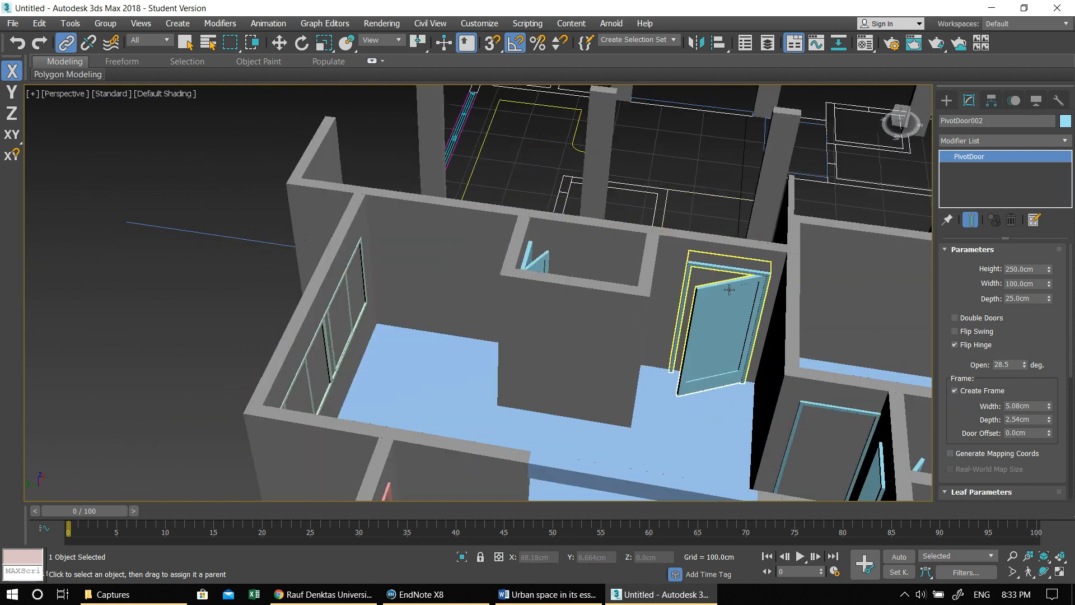
{"action": "left_click_drag", "start_coordinate": [728, 290], "coordinate": [729, 241]}
{"action": "middle_click_drag", "start_coordinate": [597, 291], "coordinate": [620, 404], "text": "alt"}
{"action": "left_click_drag", "start_coordinate": [633, 402], "coordinate": [679, 403]}
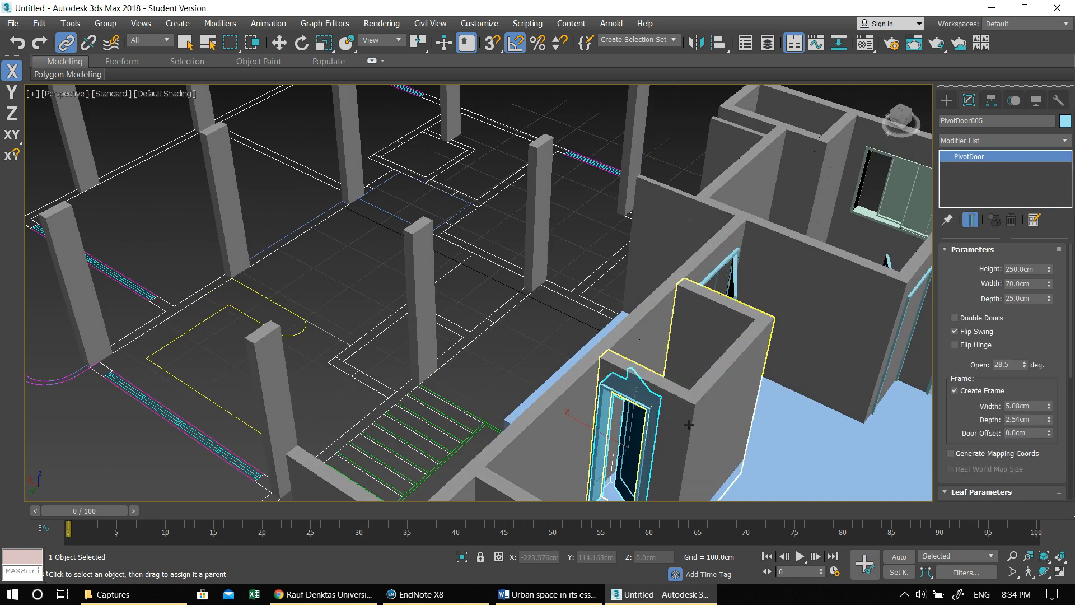
- Link both 200 cm sliding windows of the kitchen to the exterior wall so they cut their openings
{"action": "middle_click_drag", "start_coordinate": [687, 419], "coordinate": [636, 222], "text": "alt"}
{"action": "left_click", "coordinate": [452, 482]}
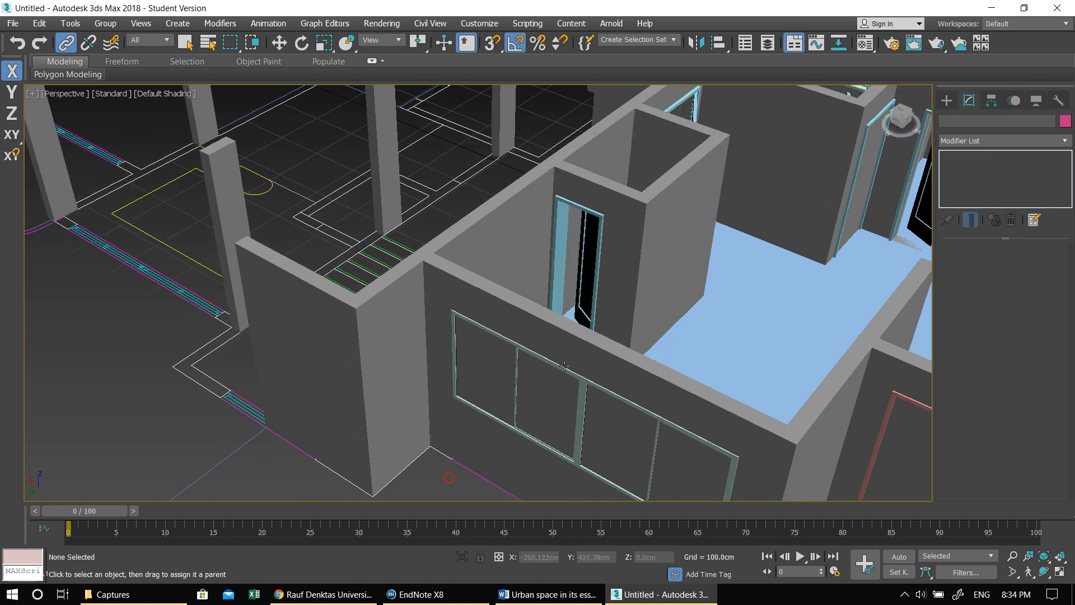
{"action": "left_click_drag", "start_coordinate": [558, 367], "coordinate": [635, 402]}
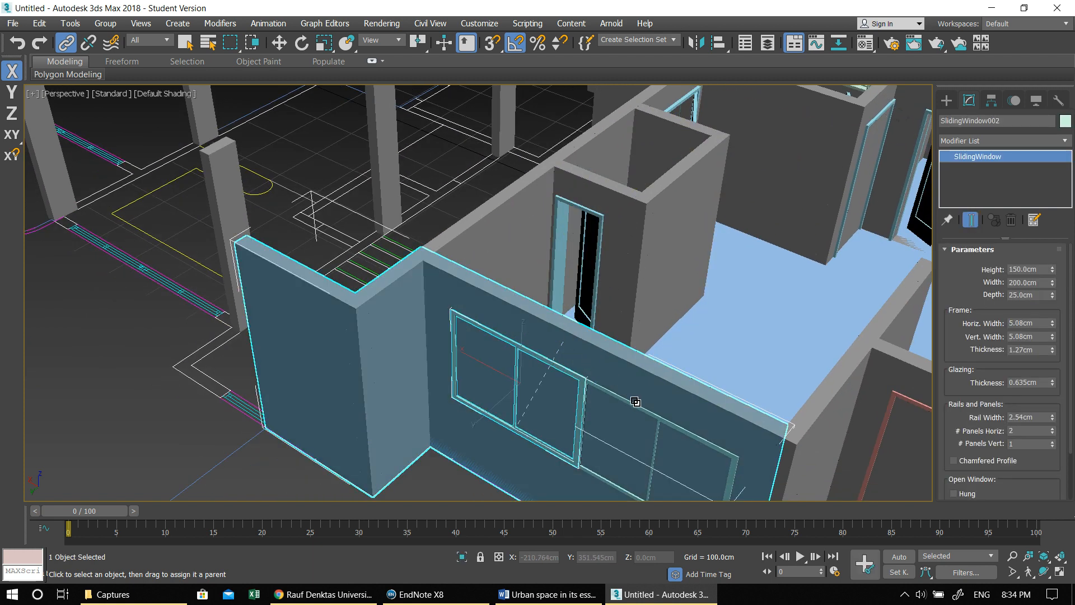
{"action": "left_click", "coordinate": [641, 421]}
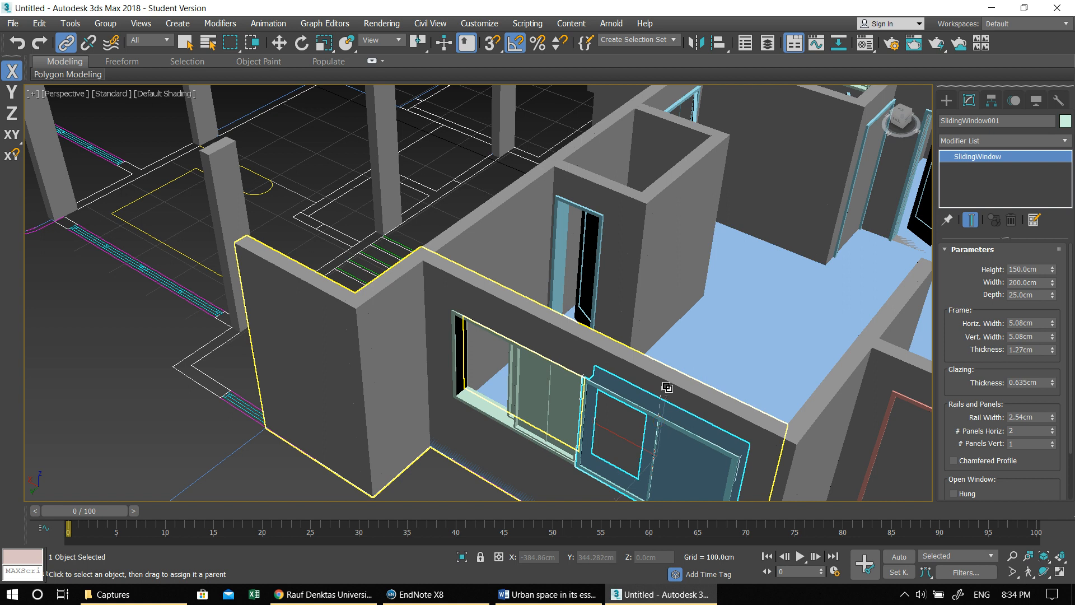
- Link both 200 cm sliding doors to the balcony wall so they cut their openings
{"action": "middle_click_drag", "start_coordinate": [752, 405], "coordinate": [629, 276]}
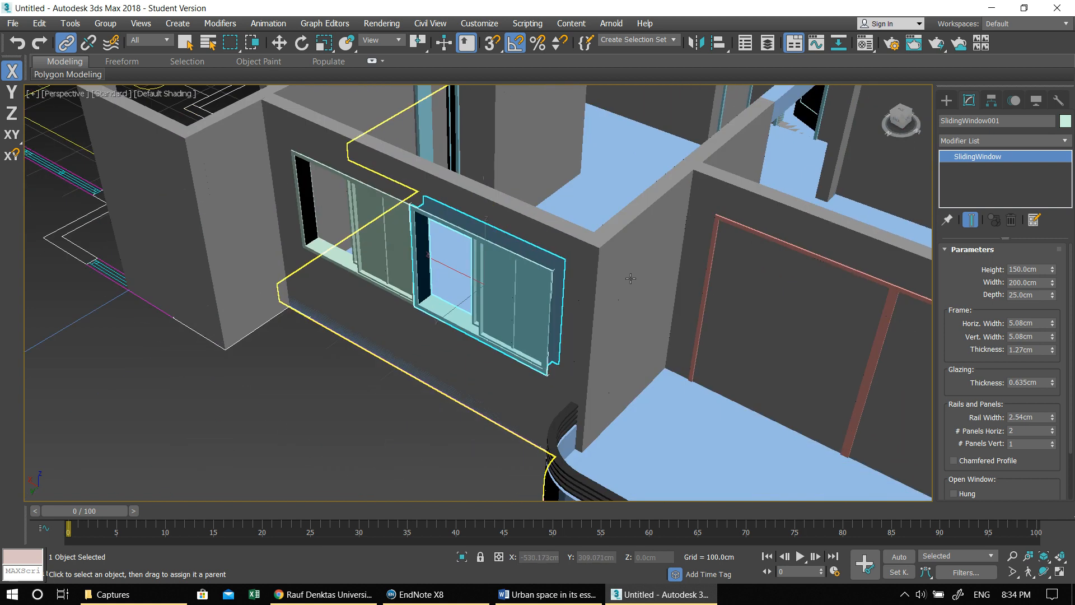
{"action": "left_click", "coordinate": [740, 229]}
{"action": "middle_click_drag", "start_coordinate": [803, 364], "coordinate": [611, 304]}
{"action": "left_click", "coordinate": [754, 235]}
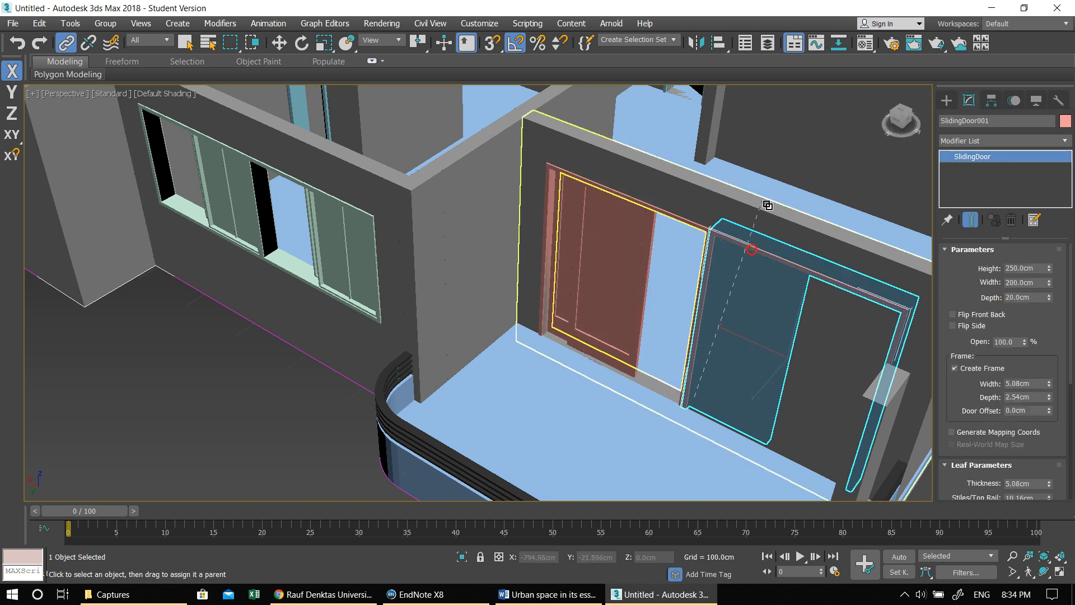
- Leave linking mode and examine the door and window openings from several sides of the apartment
{"action": "scroll", "coordinate": [736, 286], "scroll_direction": "down", "scroll_amount": 5}
{"action": "middle_click_drag", "start_coordinate": [737, 286], "coordinate": [685, 334]}
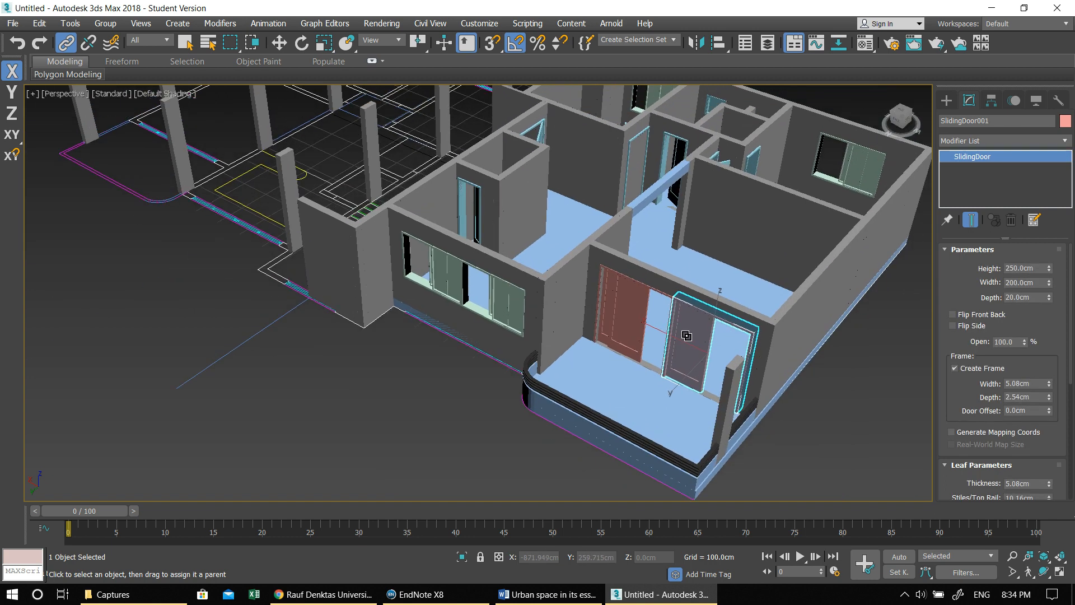
{"action": "key", "text": "w"}
{"action": "left_click", "coordinate": [451, 393]}
{"action": "middle_click_drag", "start_coordinate": [495, 406], "coordinate": [624, 335], "text": "alt"}
{"action": "middle_click_drag", "start_coordinate": [700, 363], "coordinate": [611, 393]}
{"action": "middle_click_drag", "start_coordinate": [619, 356], "coordinate": [576, 389], "text": "alt"}
{"action": "middle_click_drag", "start_coordinate": [655, 420], "coordinate": [561, 389], "text": "alt"}
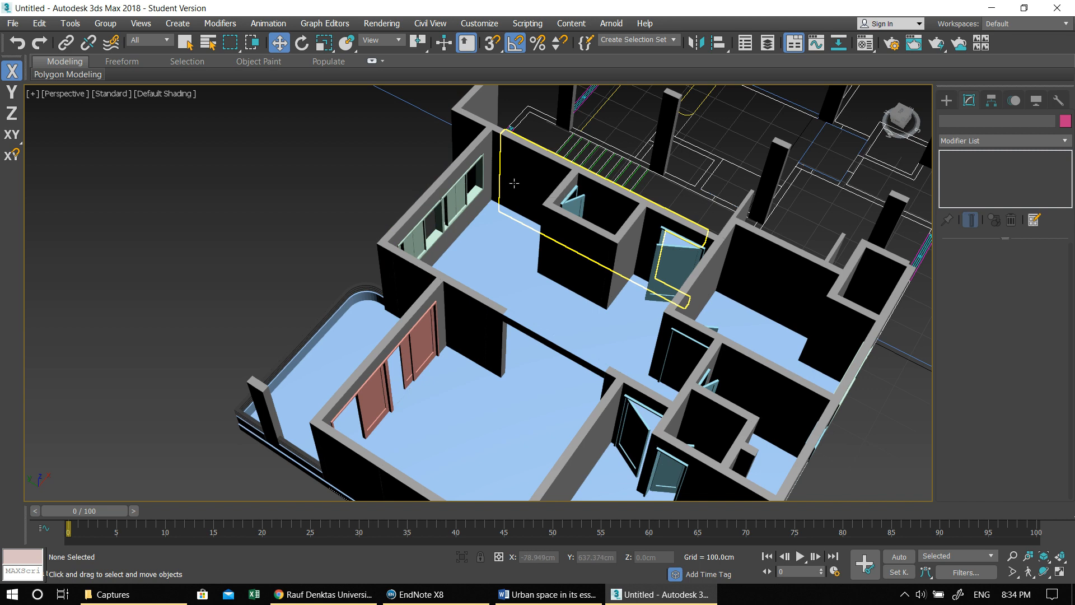
- Examine the kitchen counter outline and its surroundings in the maximized Top view
{"action": "key", "text": "alt+w"}
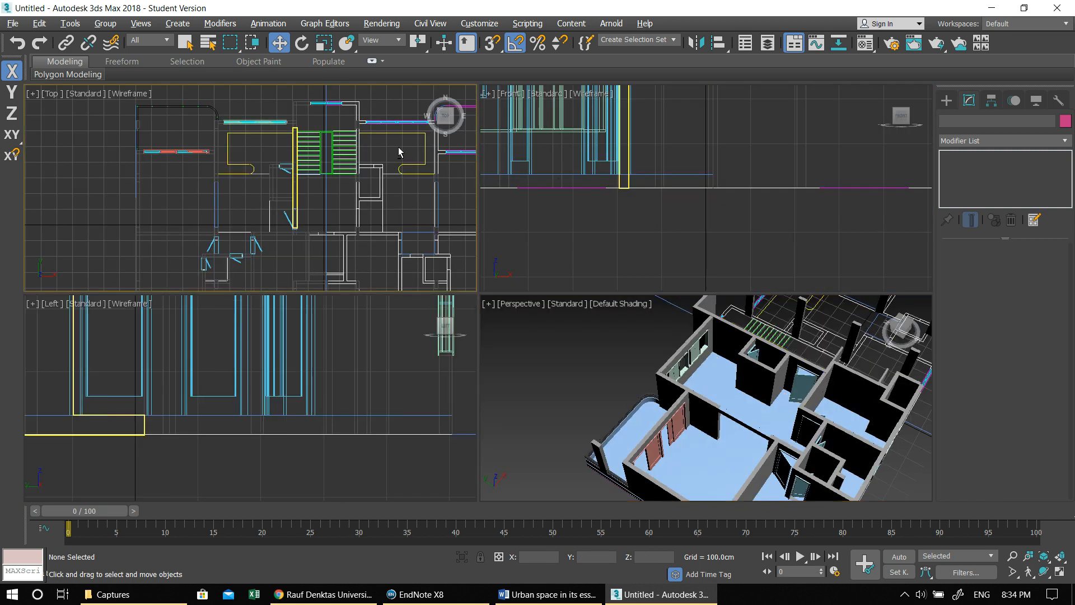
{"action": "key", "text": "alt+w"}
{"action": "scroll", "coordinate": [474, 188], "scroll_direction": "up", "scroll_amount": 4}
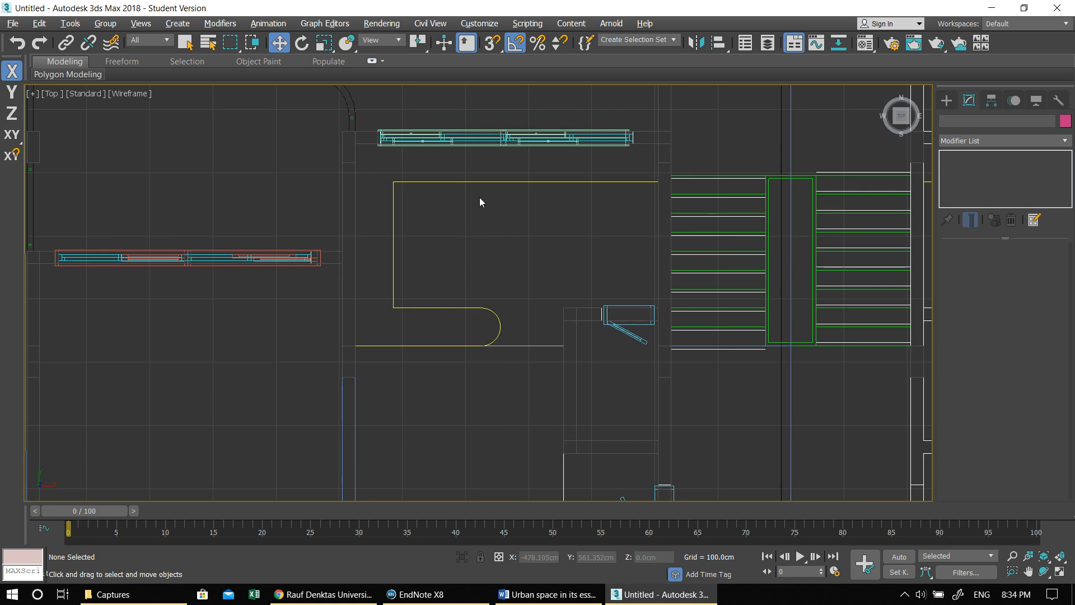
{"action": "left_click", "coordinate": [464, 181]}
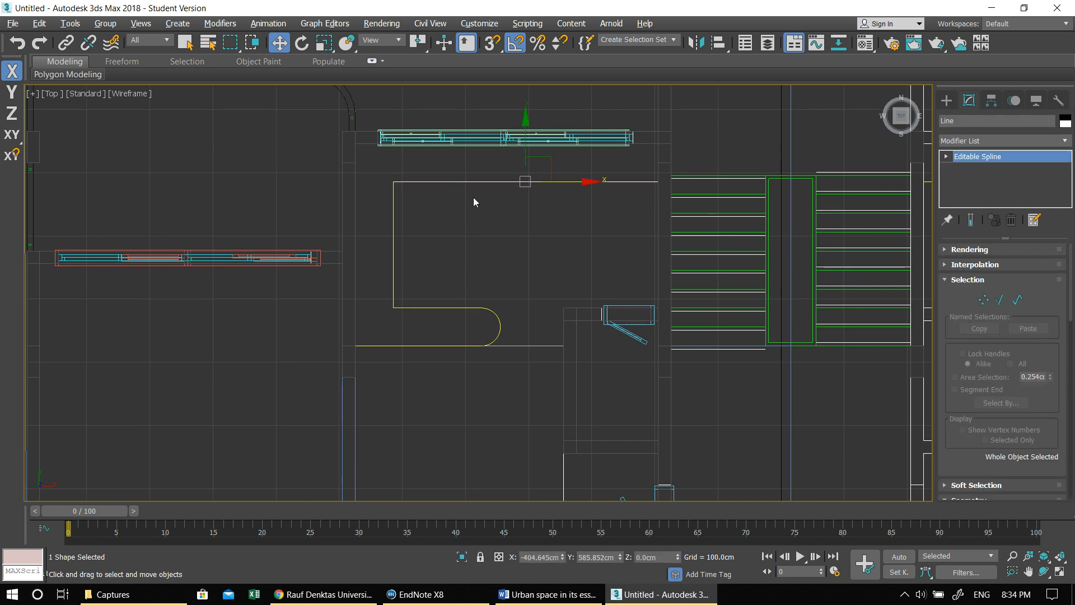
{"action": "middle_click_drag", "start_coordinate": [469, 192], "coordinate": [457, 203]}
{"action": "left_click", "coordinate": [475, 233]}
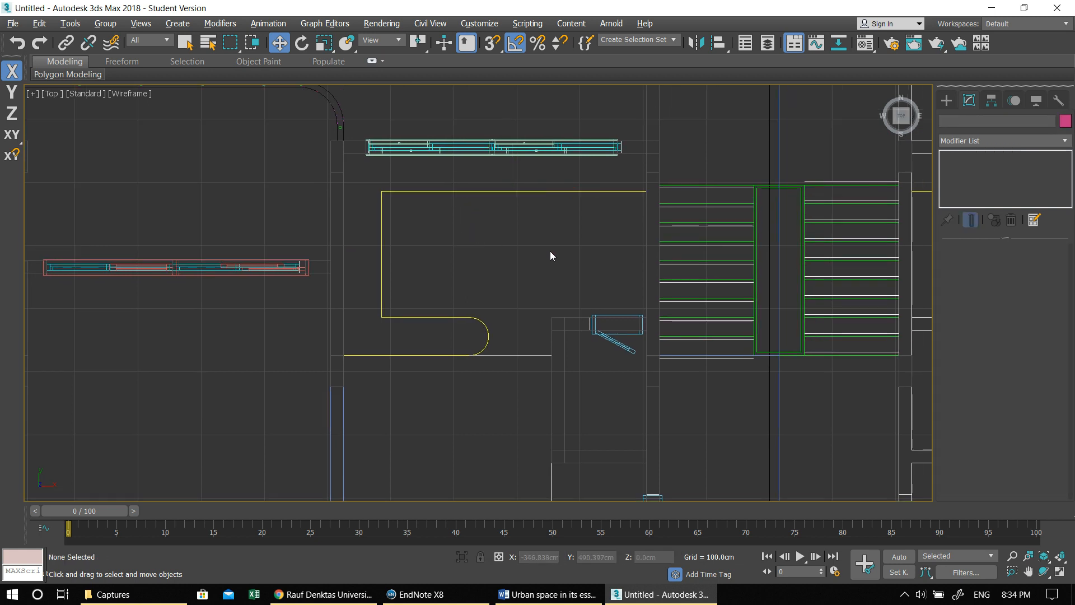
{"action": "middle_click_drag", "start_coordinate": [497, 254], "coordinate": [549, 247]}
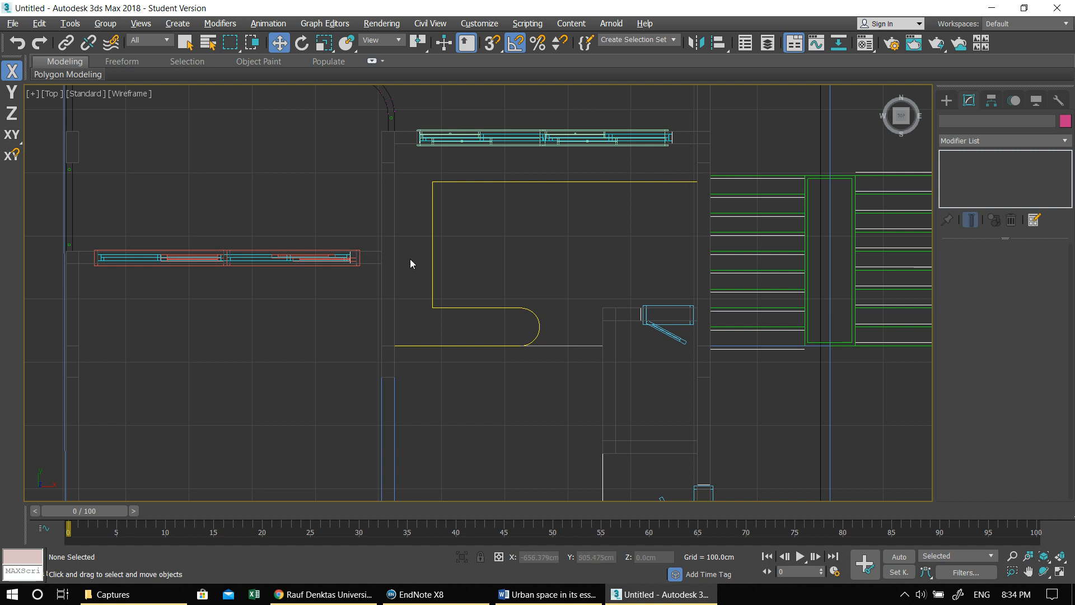
{"action": "middle_click_drag", "start_coordinate": [523, 268], "coordinate": [536, 269]}
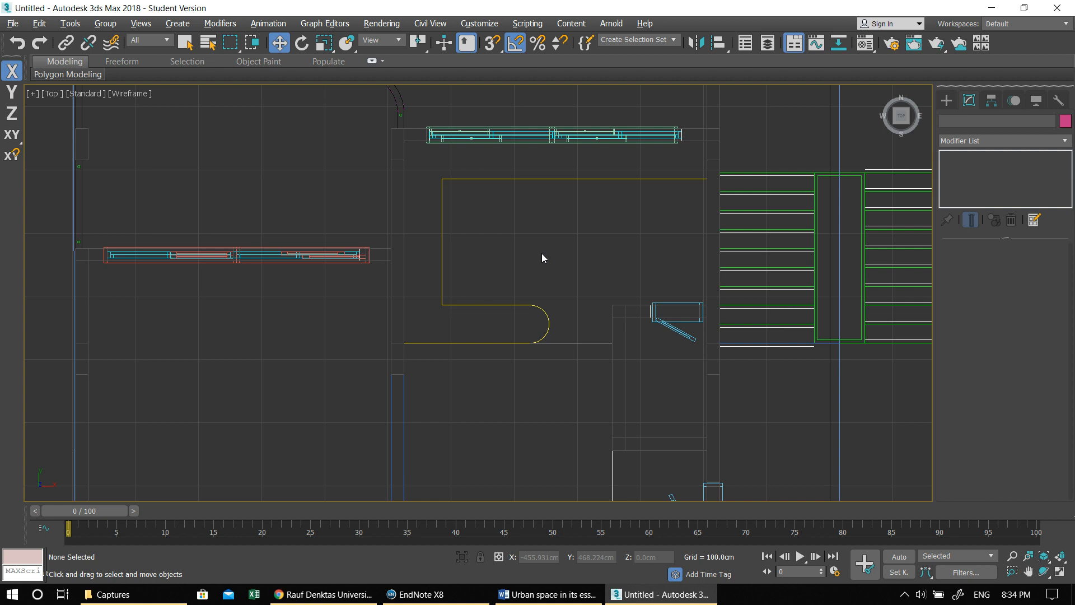
{"action": "middle_click_drag", "start_coordinate": [625, 255], "coordinate": [590, 250]}
{"action": "scroll", "coordinate": [592, 248], "scroll_direction": "down", "scroll_amount": 3}
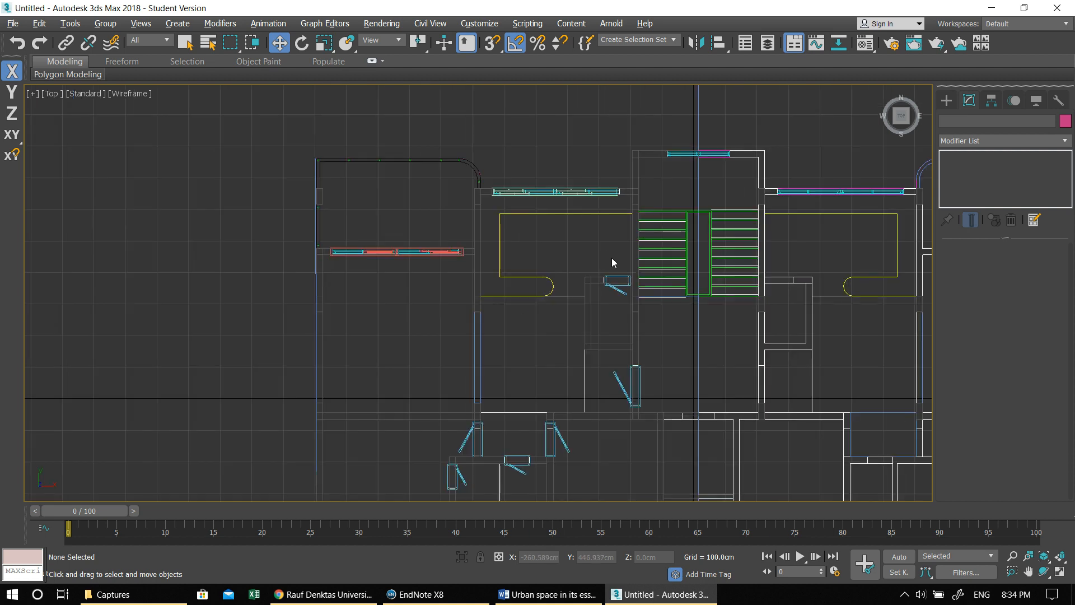
{"action": "scroll", "coordinate": [612, 258], "scroll_direction": "up", "scroll_amount": 1}
{"action": "scroll", "coordinate": [594, 272], "scroll_direction": "down", "scroll_amount": 3}
{"action": "middle_click_drag", "start_coordinate": [595, 273], "coordinate": [567, 249]}
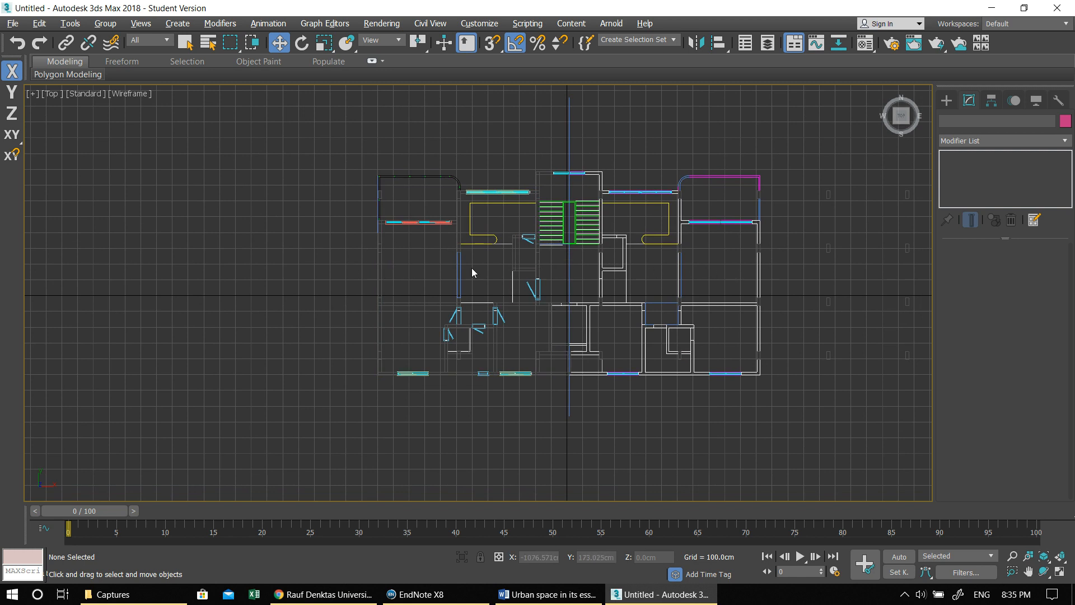
{"action": "scroll", "coordinate": [572, 250], "scroll_direction": "up", "scroll_amount": 4}
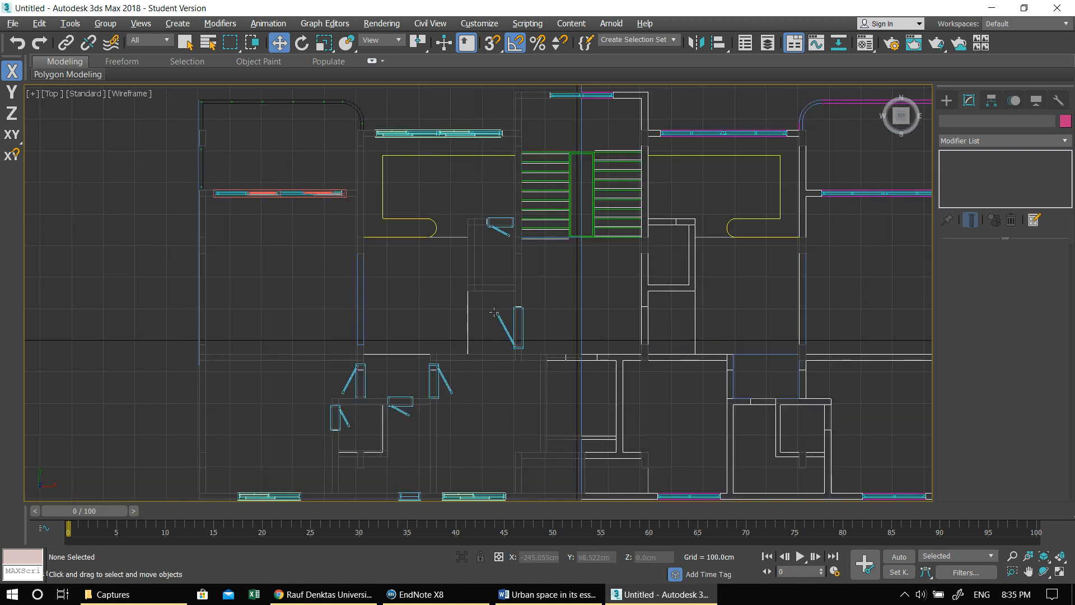
{"action": "middle_click_drag", "start_coordinate": [457, 159], "coordinate": [454, 207]}
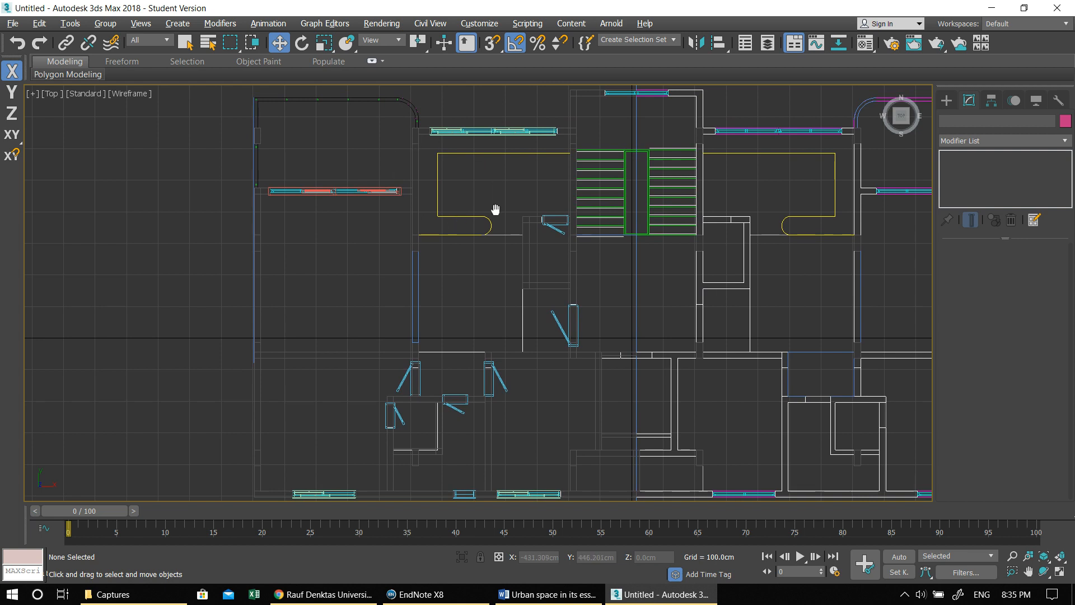
{"action": "middle_click_drag", "start_coordinate": [494, 209], "coordinate": [492, 253]}
{"action": "scroll", "coordinate": [437, 257], "scroll_direction": "up", "scroll_amount": 4}
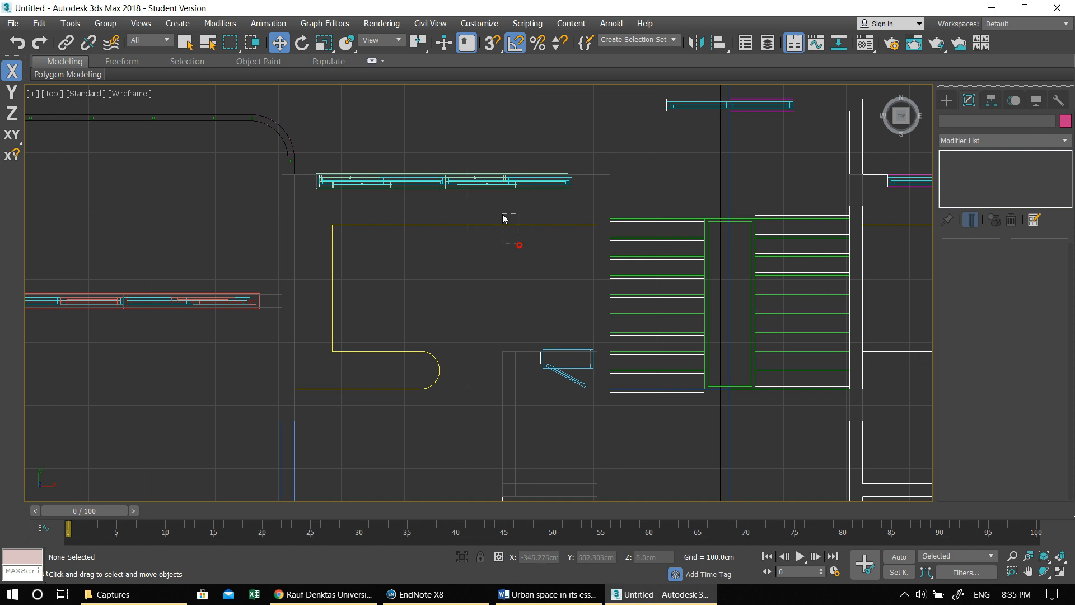
- Prepare the Line spline tool with 3D snapping turned on and the drag type set to Corner
{"action": "left_click_drag", "start_coordinate": [518, 244], "coordinate": [502, 214]}
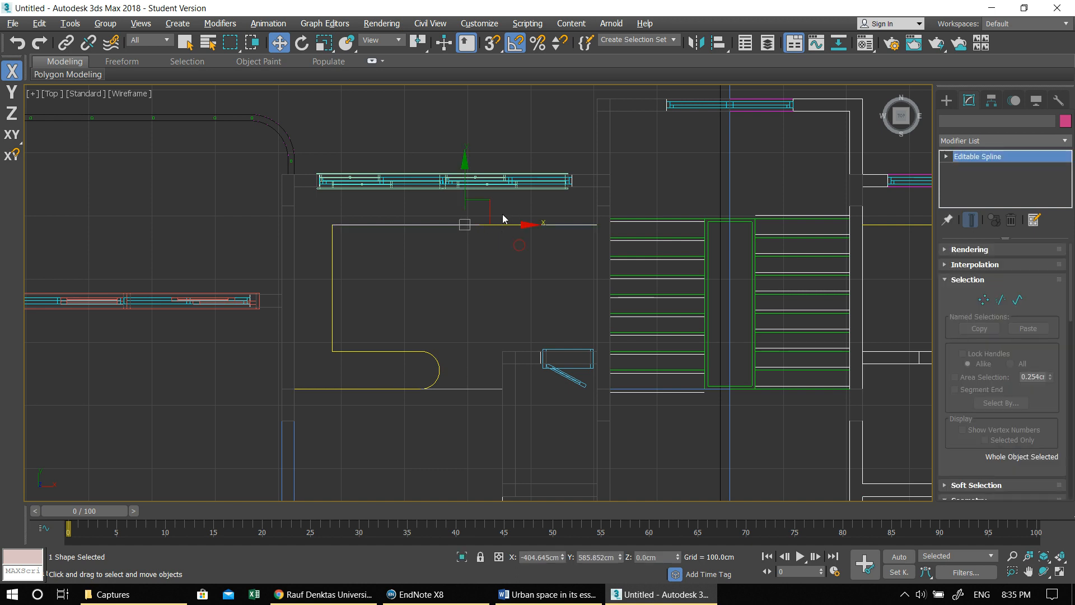
{"action": "left_click", "coordinate": [946, 100]}
{"action": "left_click", "coordinate": [963, 120]}
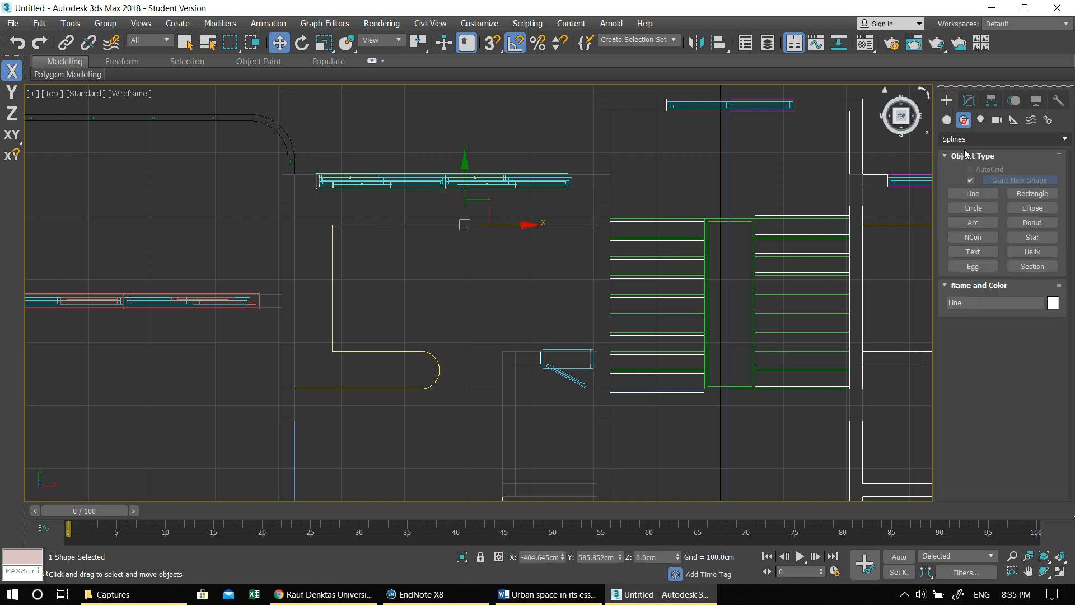
{"action": "left_click", "coordinate": [972, 193]}
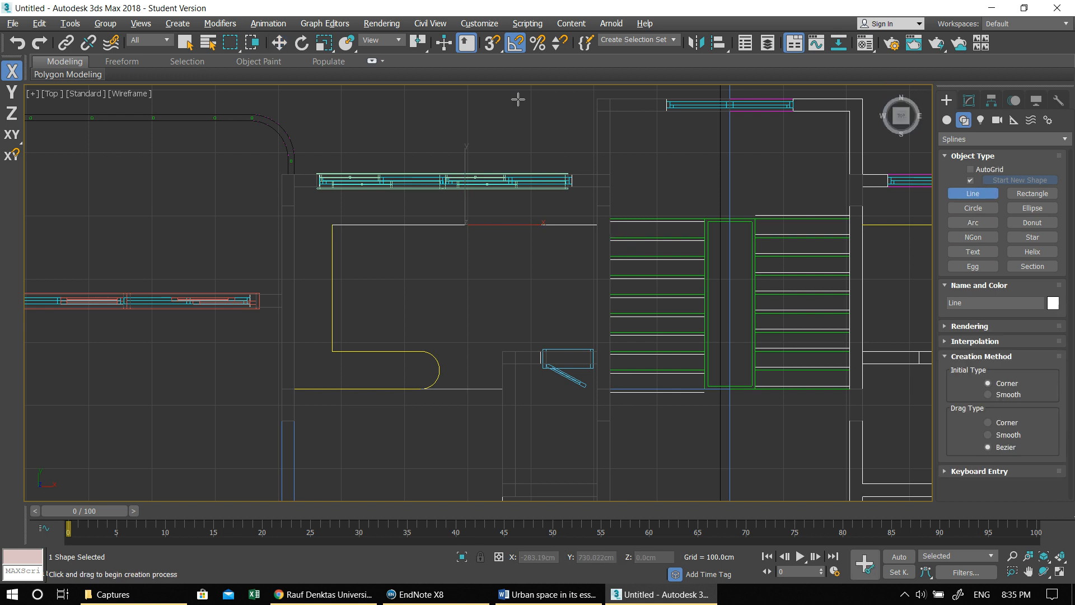
{"action": "left_click", "coordinate": [491, 43]}
{"action": "left_click", "coordinate": [598, 225]}
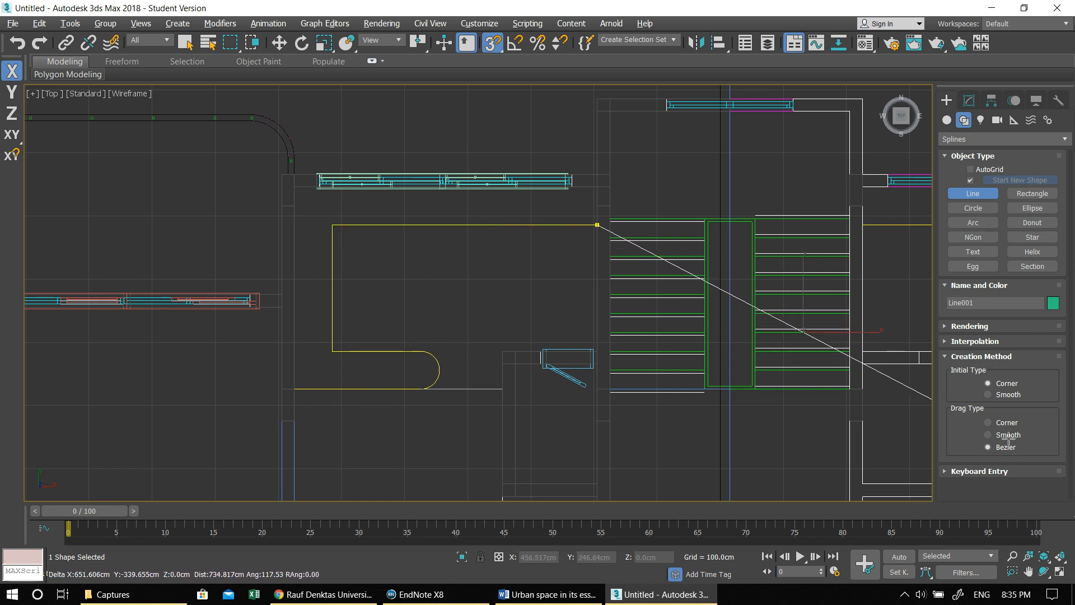
{"action": "right_click", "coordinate": [994, 426]}
{"action": "left_click", "coordinate": [991, 408]}
- Try to trace the kitchen counter outline with a line from the stair-side wall around to the rounded end
{"action": "left_click", "coordinate": [596, 225]}
{"action": "left_click", "coordinate": [332, 225]}
{"action": "left_click", "coordinate": [332, 351]}
{"action": "left_click", "coordinate": [424, 351]}
{"action": "scroll", "coordinate": [434, 359], "scroll_direction": "up", "scroll_amount": 2}
{"action": "middle_click_drag", "start_coordinate": [501, 321], "coordinate": [588, 275]}
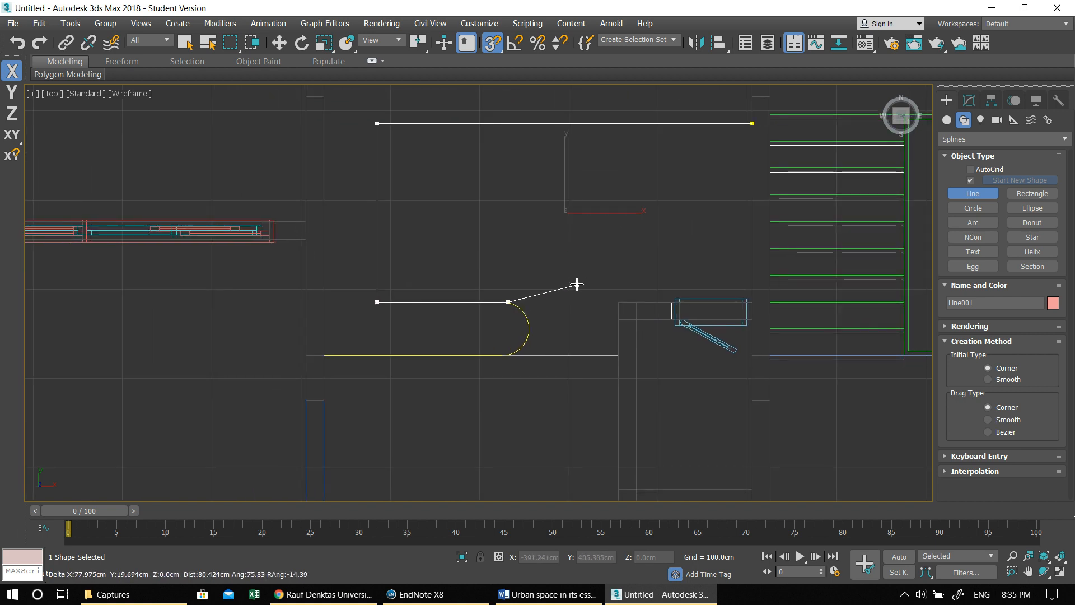
{"action": "scroll", "coordinate": [577, 285], "scroll_direction": "up", "scroll_amount": 2}
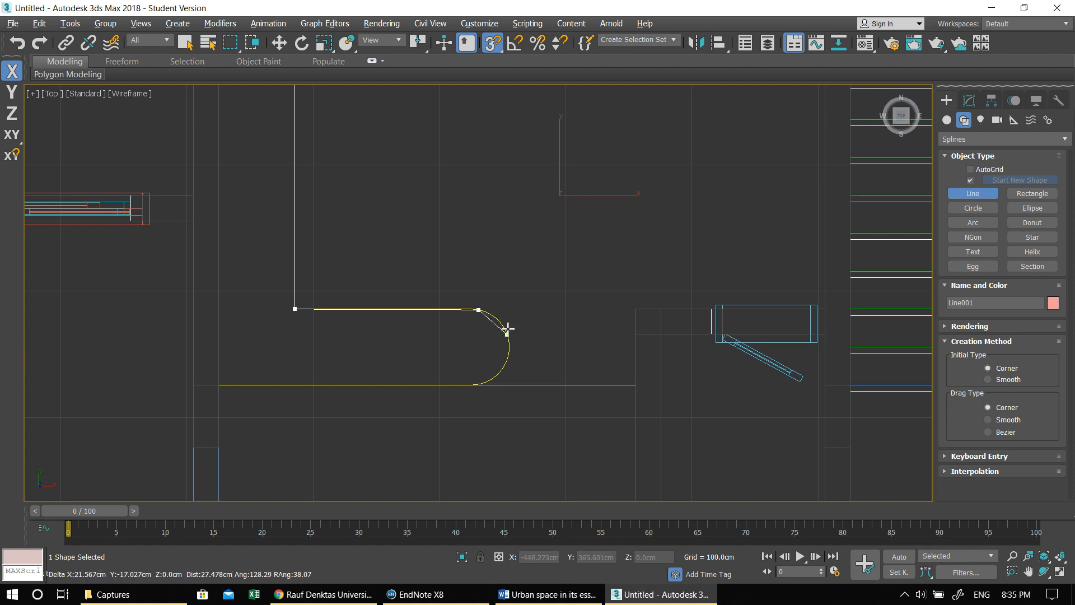
{"action": "right_click", "coordinate": [513, 325]}
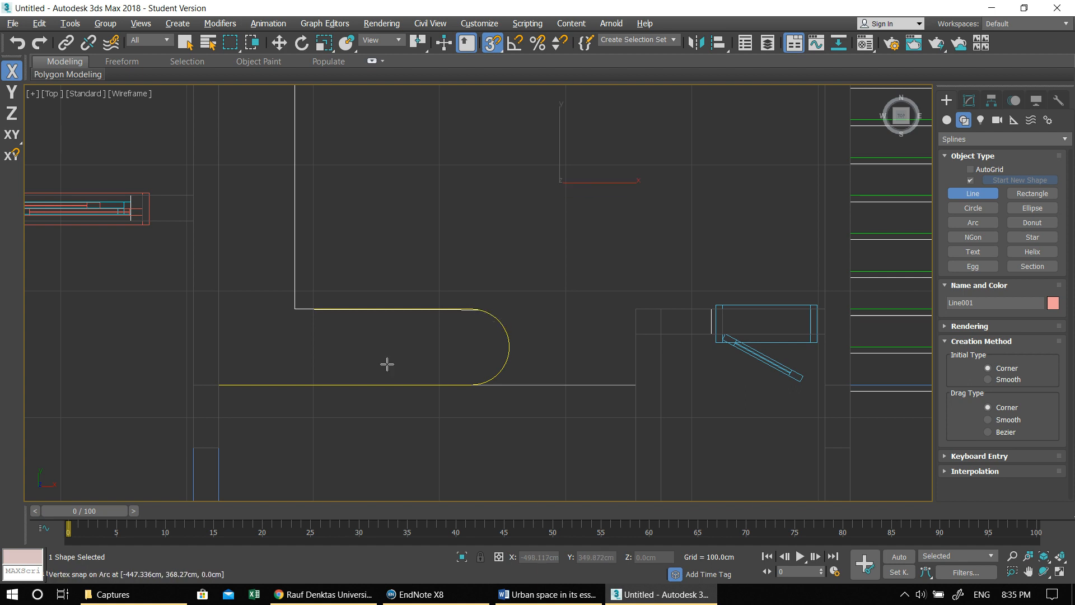
- Try to draw a second straight line along the counter's lower edge
{"action": "left_click", "coordinate": [224, 385]}
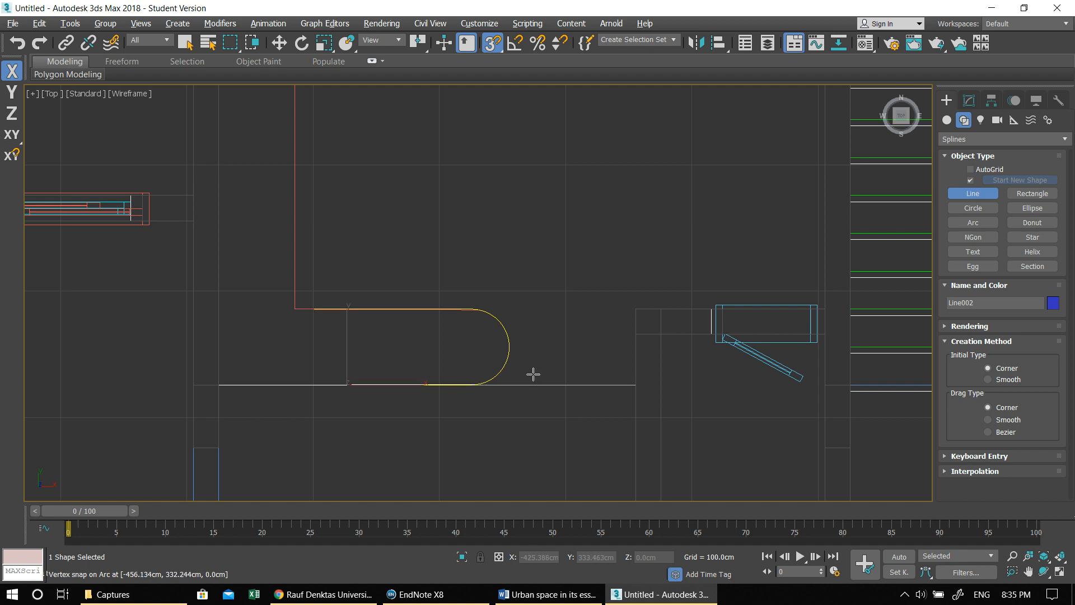
{"action": "key", "text": "w"}
{"action": "scroll", "coordinate": [441, 294], "scroll_direction": "down", "scroll_amount": 4}
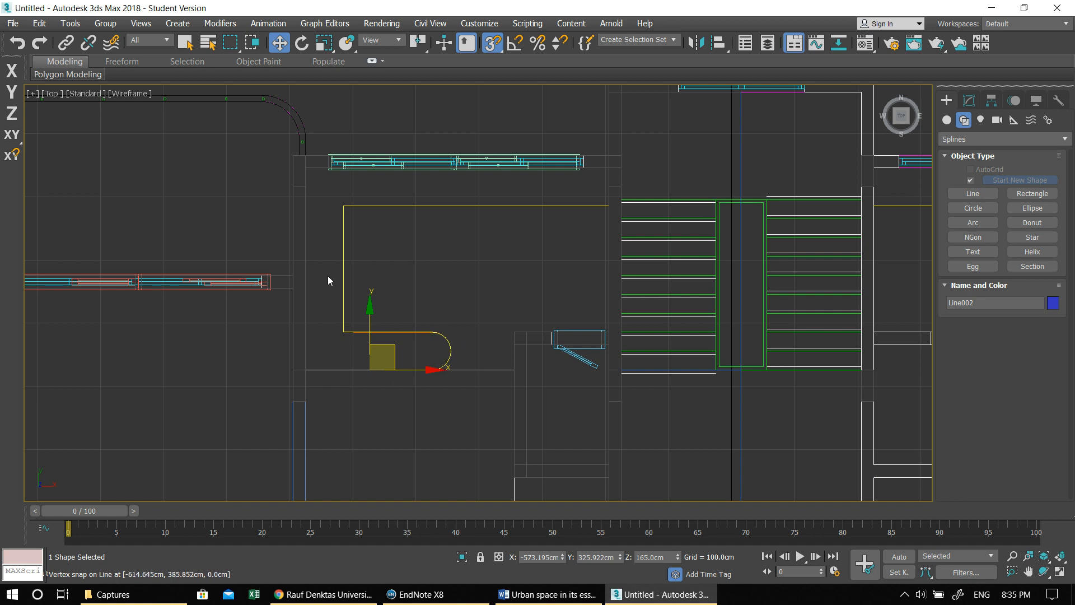
- Delete the line traced along the counter's lower edge, working in the maximized Perspective view
{"action": "key", "text": "alt+w"}
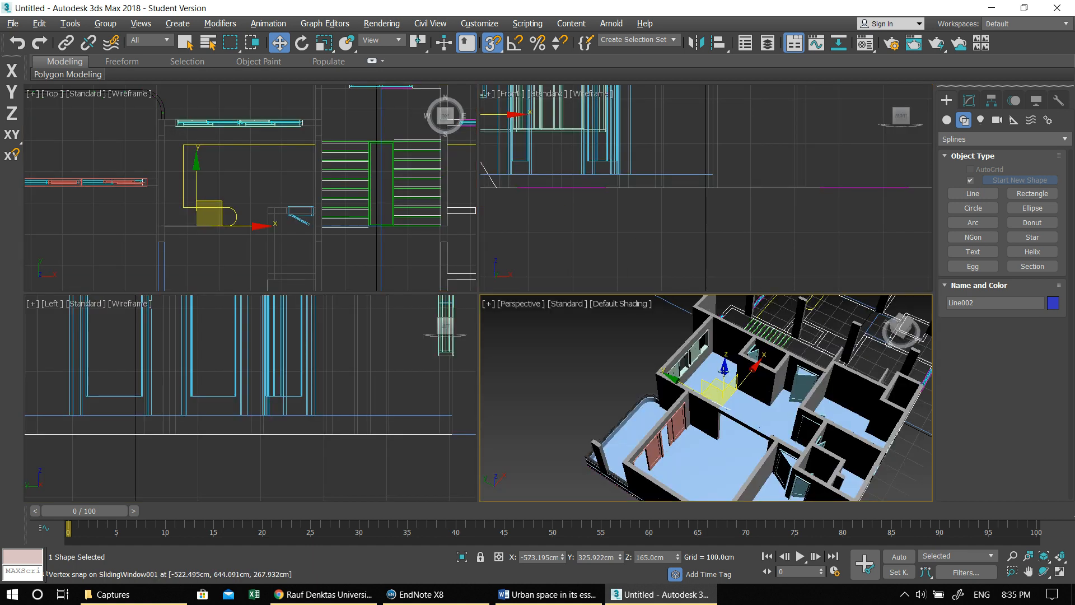
{"action": "right_click", "coordinate": [724, 371]}
{"action": "key", "text": "alt+w"}
{"action": "middle_click_drag", "start_coordinate": [652, 269], "coordinate": [526, 285], "text": "alt"}
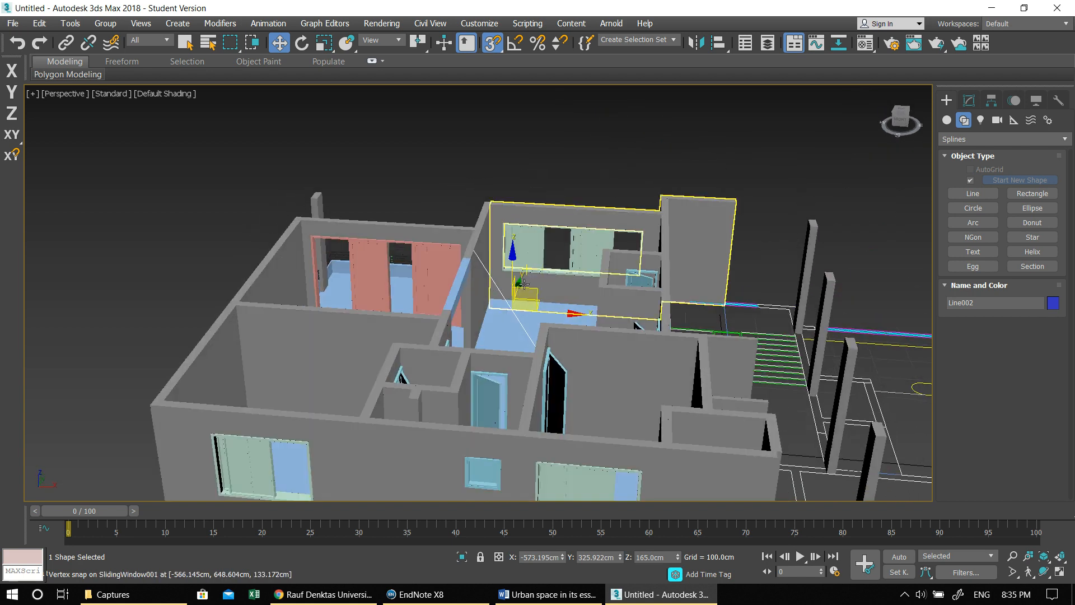
{"action": "key", "text": "Delete"}
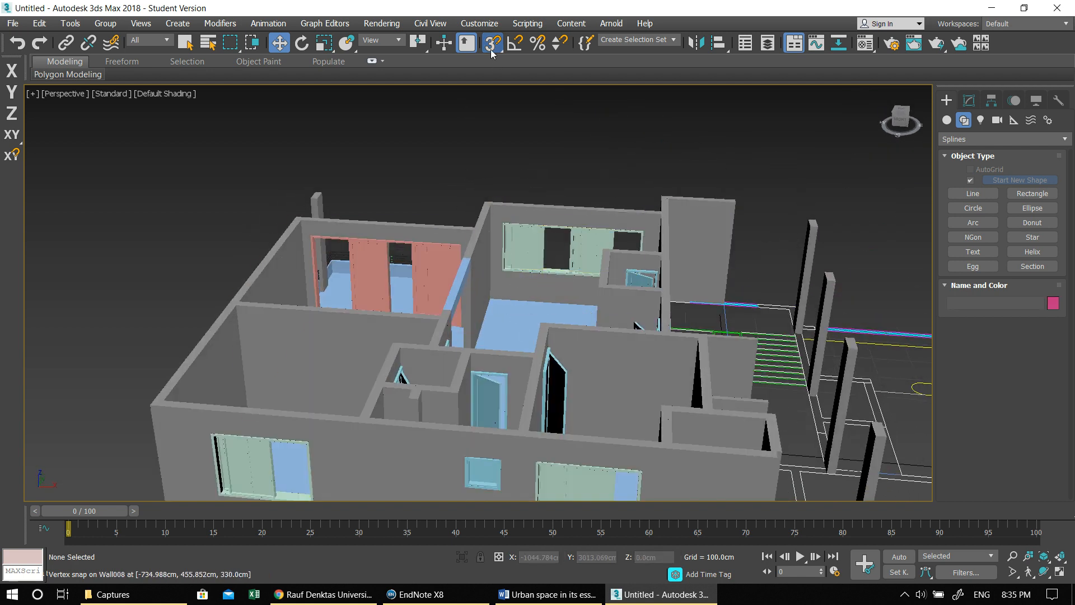
{"action": "scroll", "coordinate": [462, 255], "scroll_direction": "up", "scroll_amount": 5}
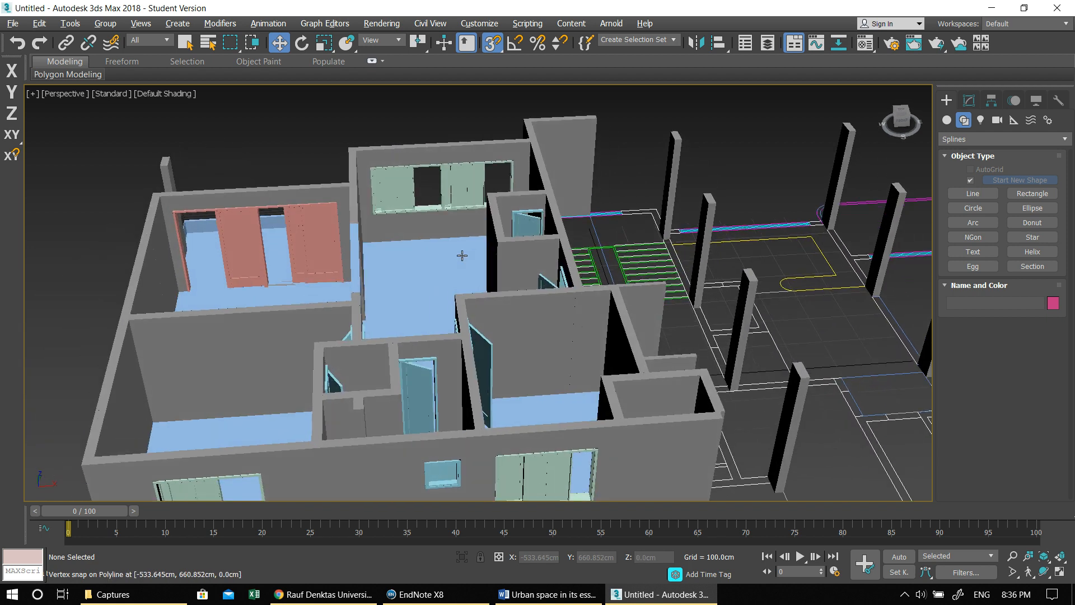
{"action": "scroll", "coordinate": [463, 253], "scroll_direction": "down", "scroll_amount": 5}
{"action": "middle_click_drag", "start_coordinate": [487, 268], "coordinate": [552, 322], "text": "alt"}
{"action": "scroll", "coordinate": [511, 319], "scroll_direction": "up", "scroll_amount": 5}
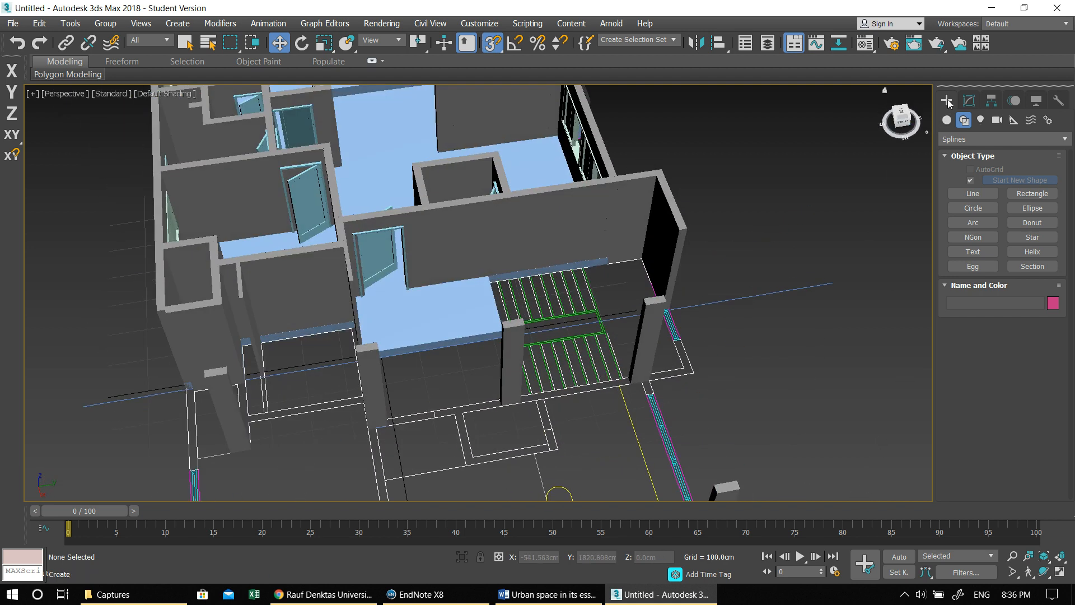
- With snapping off, draw a U-Type Stair over the plan's staircase, about 414 cm per flight, 99 cm wide, 170 cm offset and 344 cm high
{"action": "left_click", "coordinate": [946, 120]}
{"action": "left_click", "coordinate": [962, 140]}
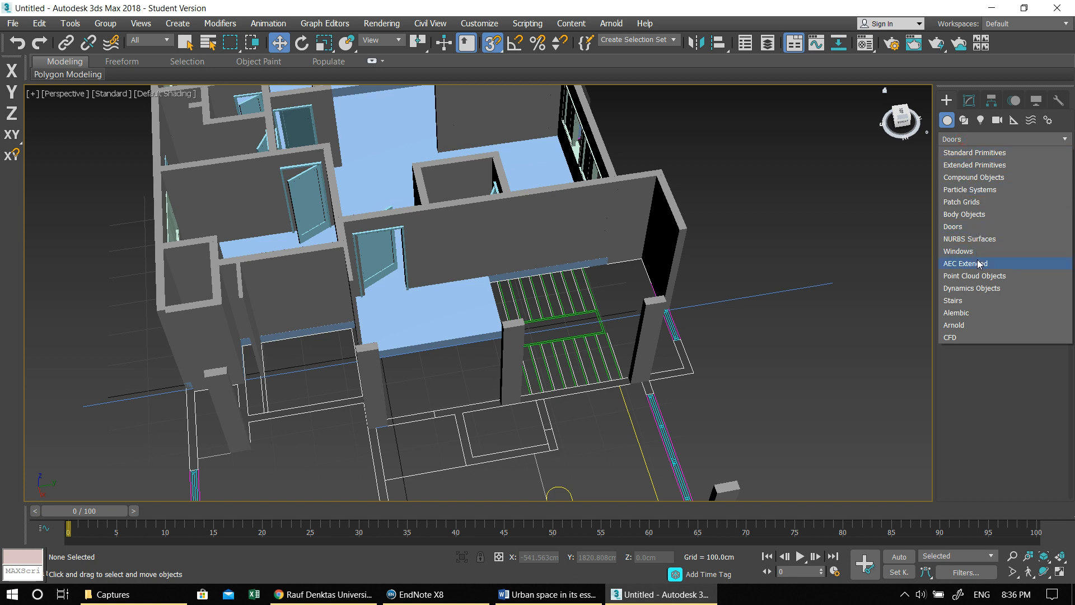
{"action": "left_click", "coordinate": [985, 302]}
{"action": "left_click", "coordinate": [976, 200]}
{"action": "middle_click_drag", "start_coordinate": [641, 328], "coordinate": [599, 342], "text": "alt"}
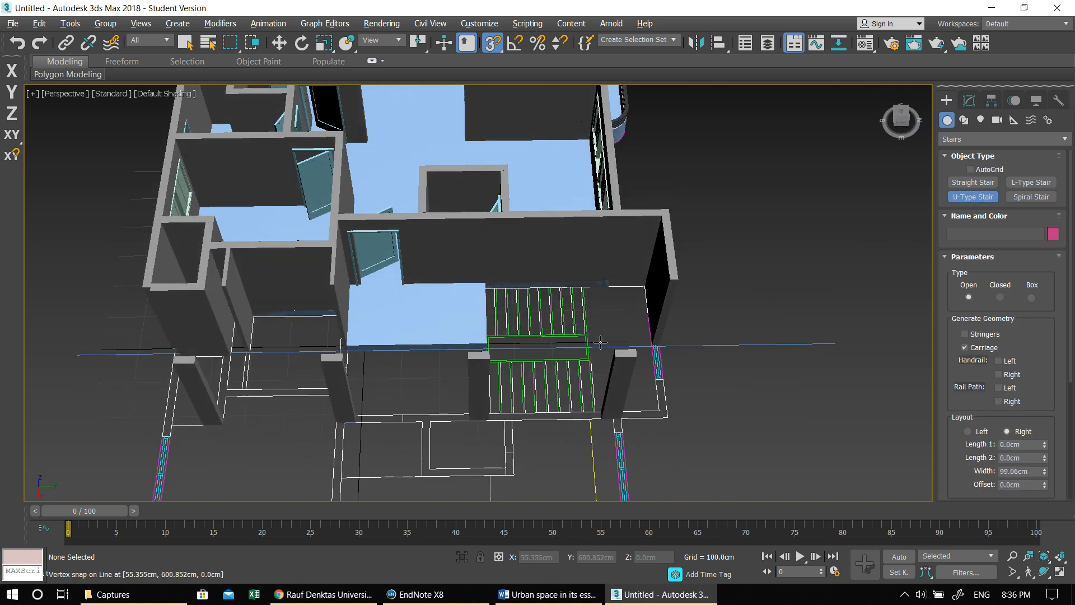
{"action": "key", "text": "s"}
{"action": "key", "text": "F5"}
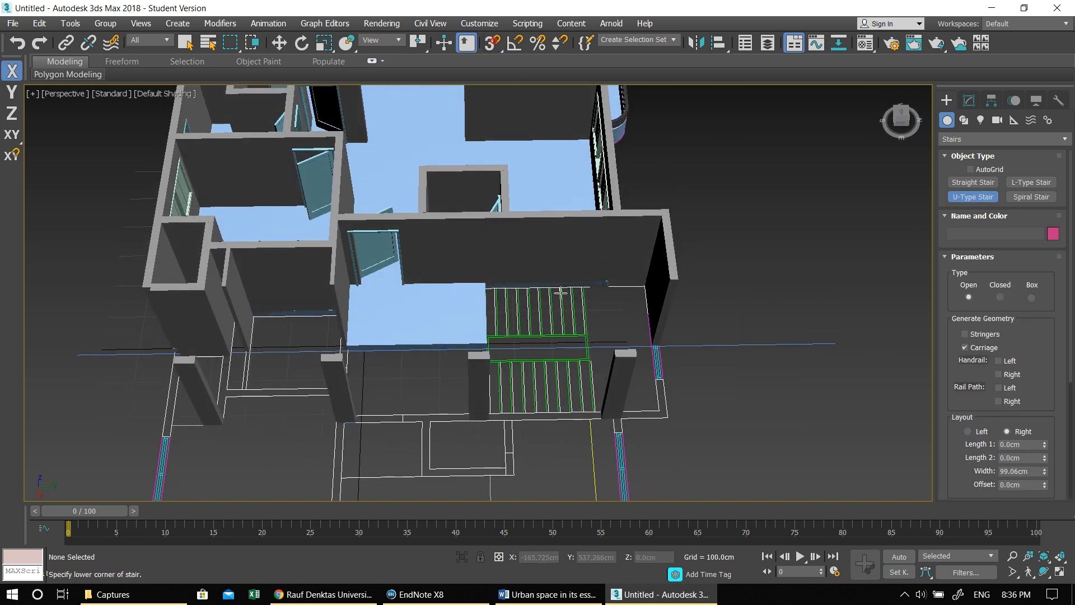
{"action": "left_click_drag", "start_coordinate": [492, 289], "coordinate": [655, 287]}
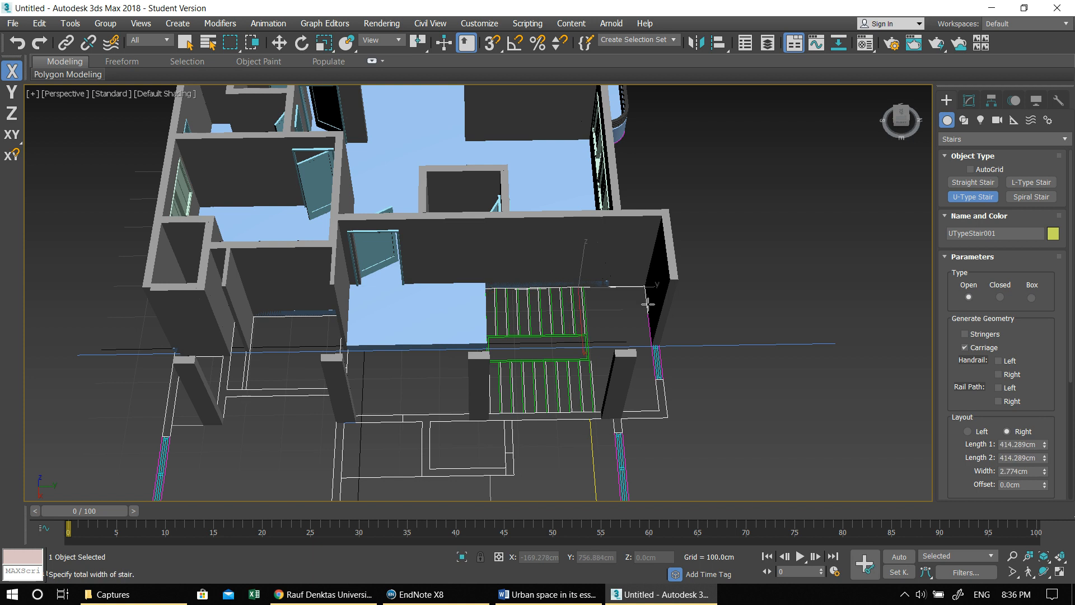
{"action": "left_click", "coordinate": [677, 369]}
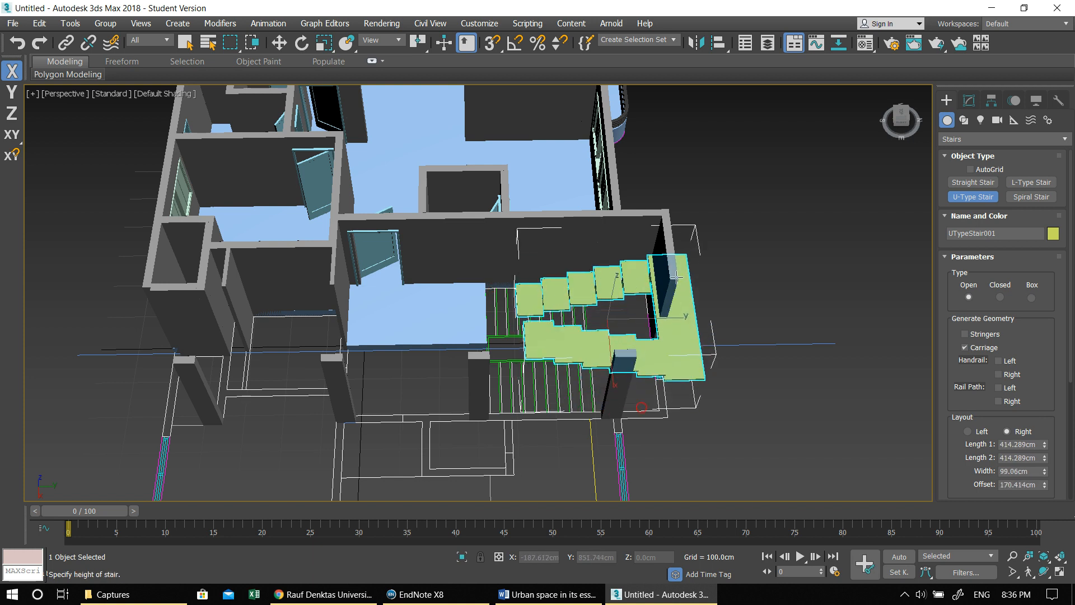
{"action": "left_click", "coordinate": [682, 278]}
{"action": "middle_click_drag", "start_coordinate": [682, 279], "coordinate": [525, 280]}
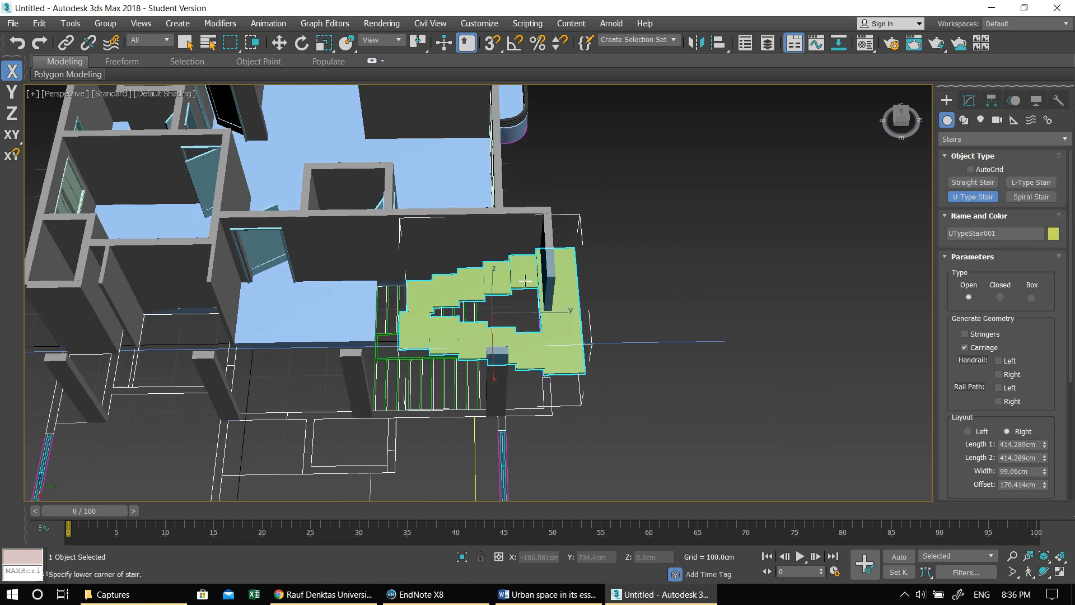
- Change the stair type to Closed and generate handrails on both the left and right sides
{"action": "left_click", "coordinate": [969, 101]}
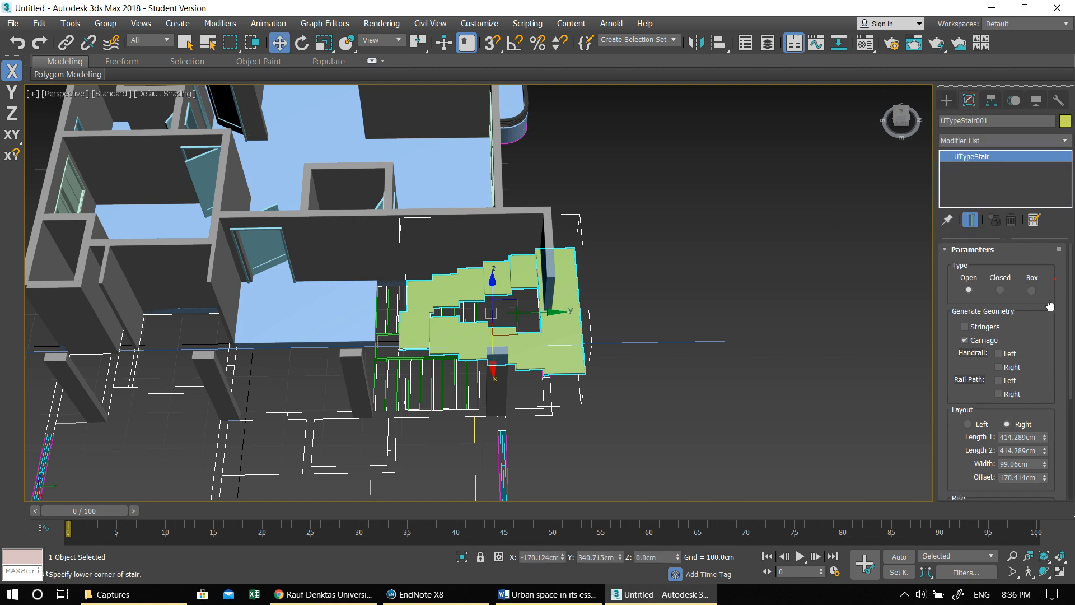
{"action": "left_click", "coordinate": [1001, 290]}
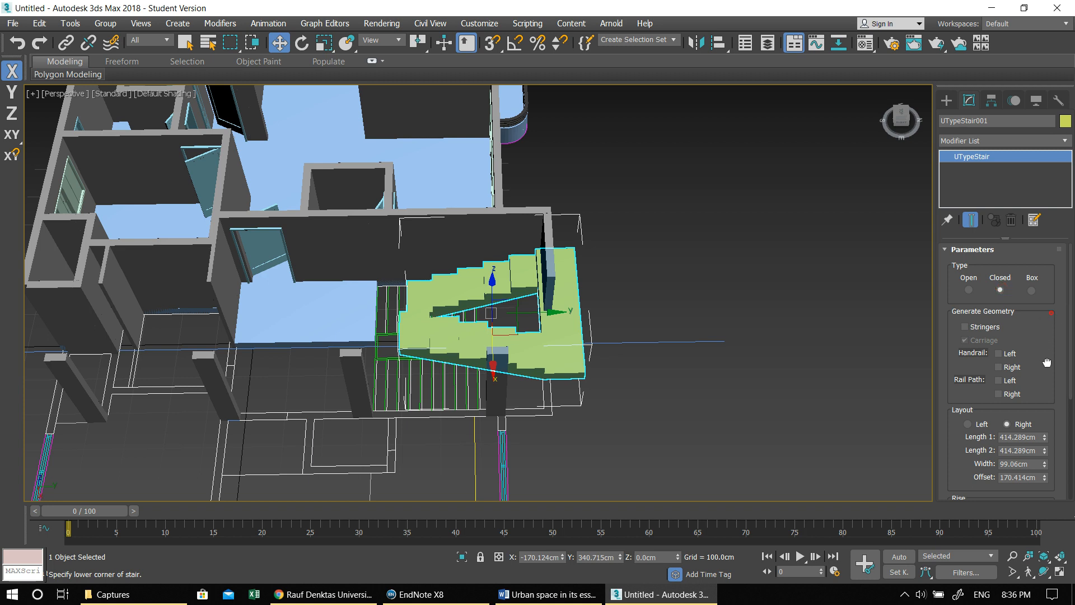
{"action": "left_click", "coordinate": [998, 354]}
{"action": "left_click", "coordinate": [998, 367]}
- Straighten the stair in the maximized Top view by setting its Z rotation to 0
{"action": "left_click_drag", "start_coordinate": [1030, 411], "coordinate": [1022, 315]}
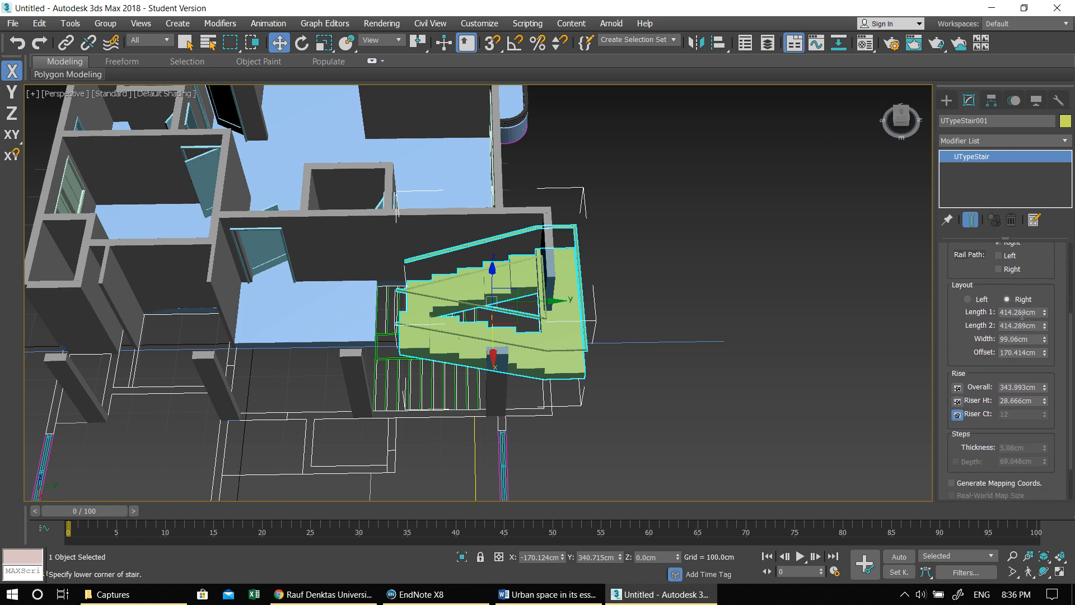
{"action": "middle_click_drag", "start_coordinate": [756, 292], "coordinate": [718, 288]}
{"action": "key", "text": "alt+w"}
{"action": "middle_click", "coordinate": [361, 196]}
{"action": "key", "text": "alt+w"}
{"action": "middle_click_drag", "start_coordinate": [484, 243], "coordinate": [365, 251]}
{"action": "left_click_drag", "start_coordinate": [618, 187], "coordinate": [617, 247]}
{"action": "key", "text": "e"}
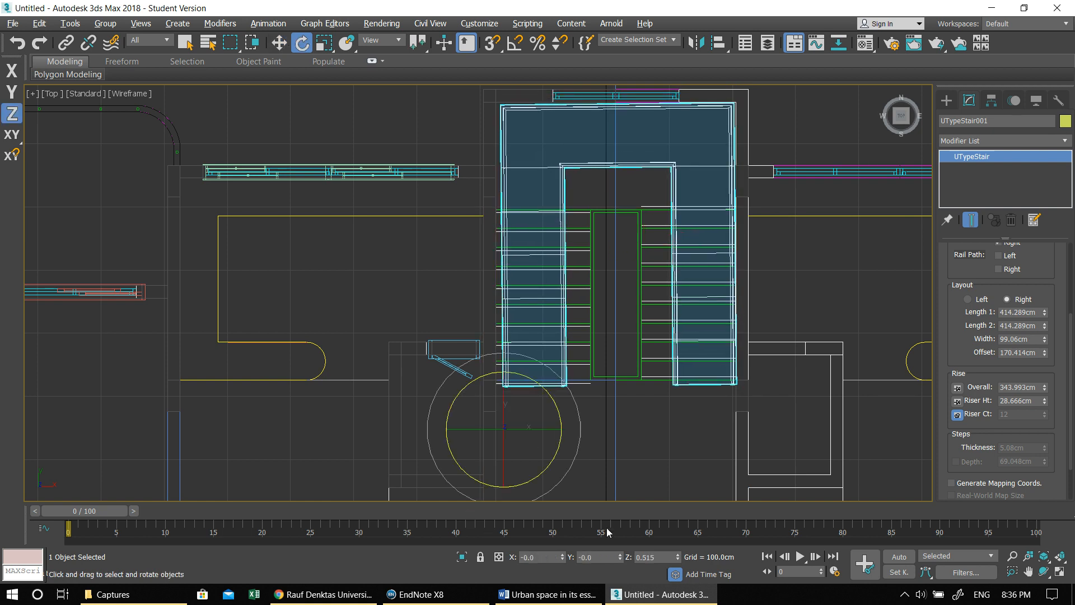
{"action": "left_click", "coordinate": [652, 556]}
{"action": "key", "text": "Return"}
- Set Length 1 and Length 2 of the stair flights to 300 cm
{"action": "left_click", "coordinate": [1022, 313]}
{"action": "type", "text": "300"}
{"action": "key", "text": "Tab"}
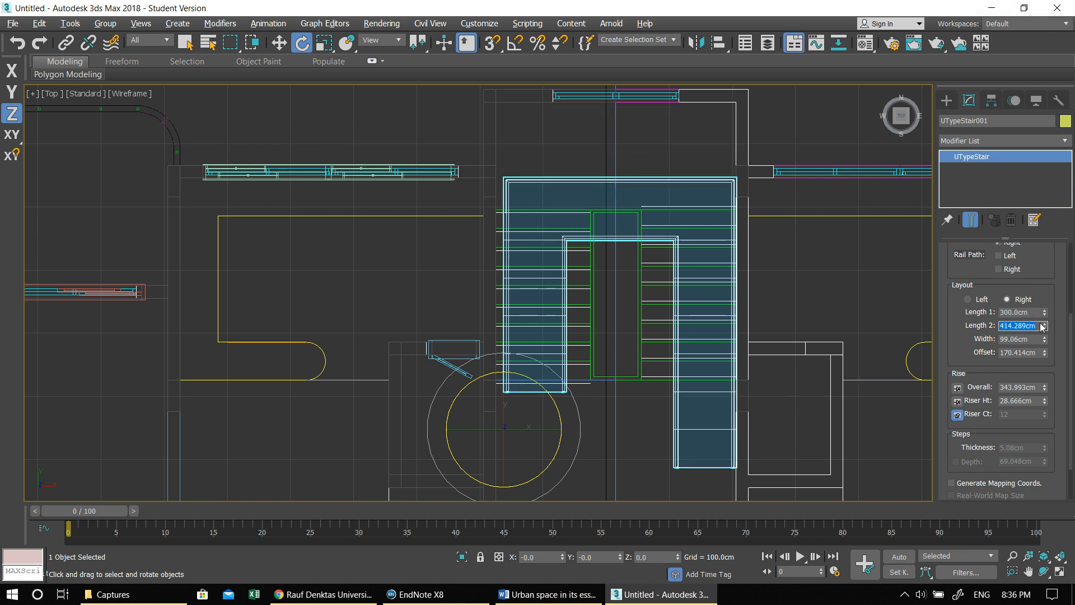
{"action": "left_click", "coordinate": [1034, 340]}
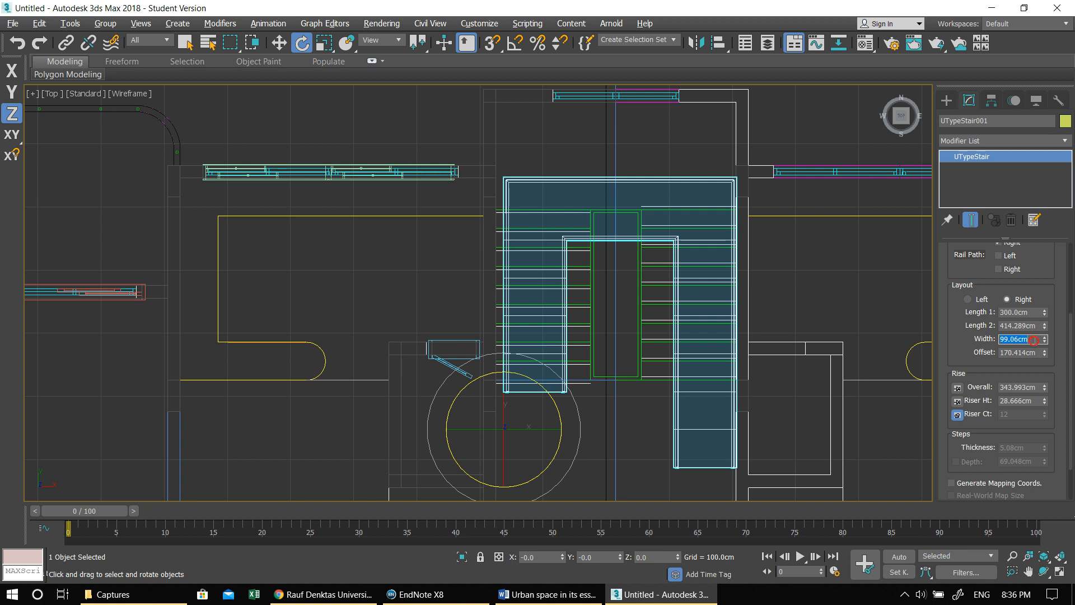
{"action": "left_click", "coordinate": [1025, 325]}
{"action": "type", "text": "300"}
{"action": "key", "text": "Return"}
- Try a stair width of 120 cm, reduce the offset to about 100.5 cm, and settle on a width of 150 cm
{"action": "left_click", "coordinate": [1013, 339]}
{"action": "type", "text": "120"}
{"action": "key", "text": "Return"}
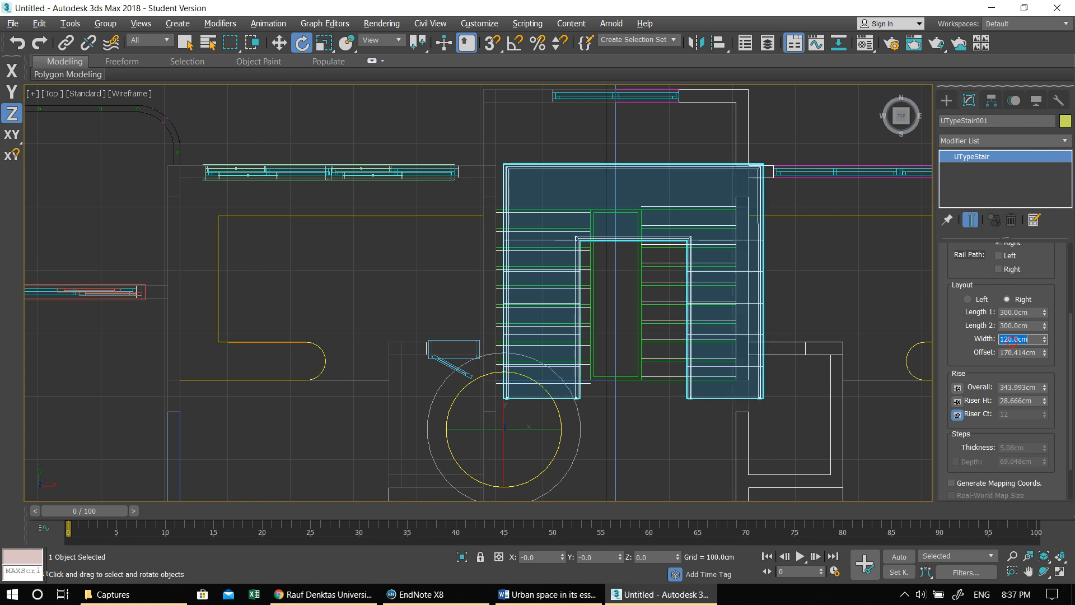
{"action": "left_click_drag", "start_coordinate": [1044, 352], "coordinate": [1034, 375]}
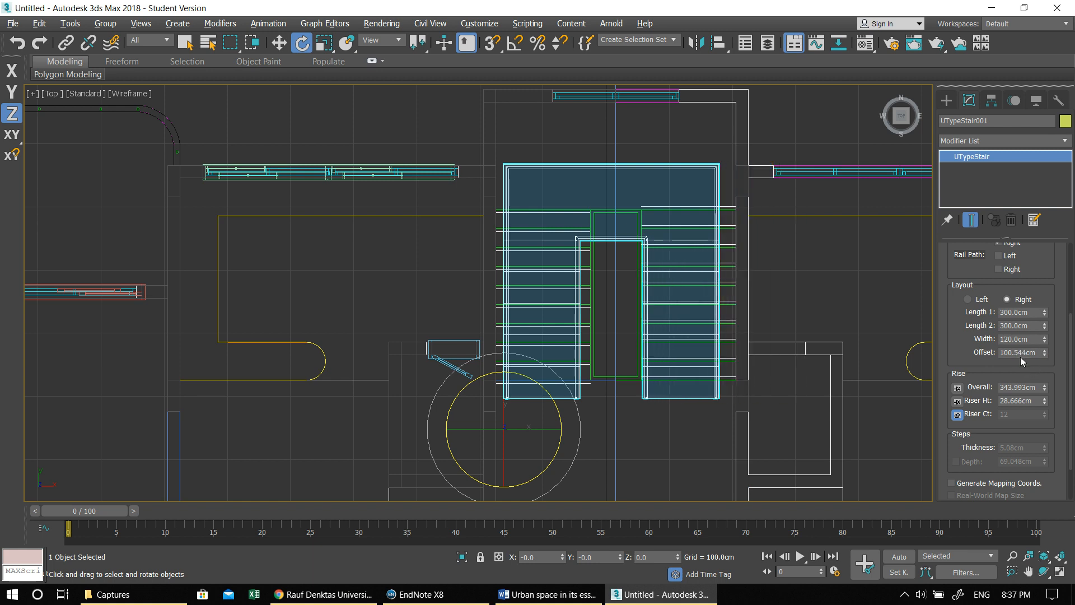
{"action": "key", "text": "Return"}
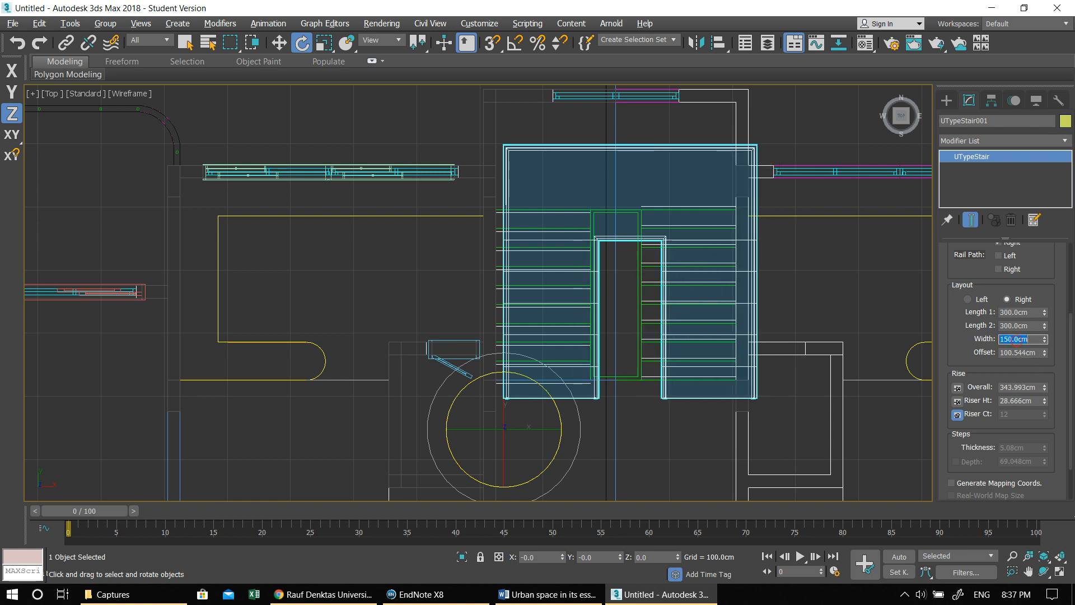
- Move the stair up into the plan's stairwell so its landing sits against the window wall
{"action": "middle_click_drag", "start_coordinate": [660, 227], "coordinate": [618, 285]}
{"action": "key", "text": "w"}
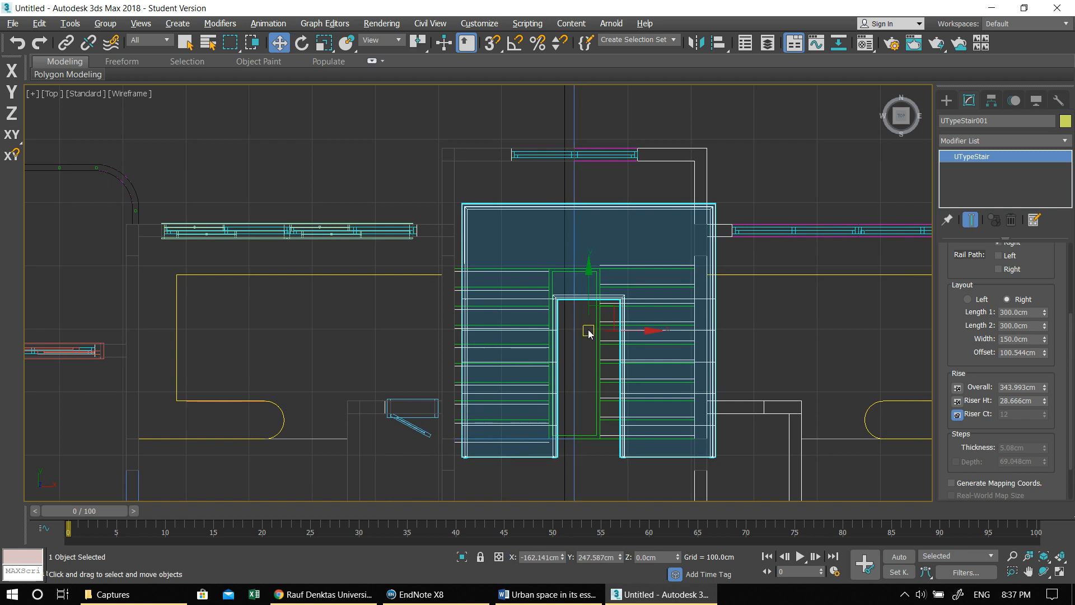
{"action": "left_click", "coordinate": [593, 330]}
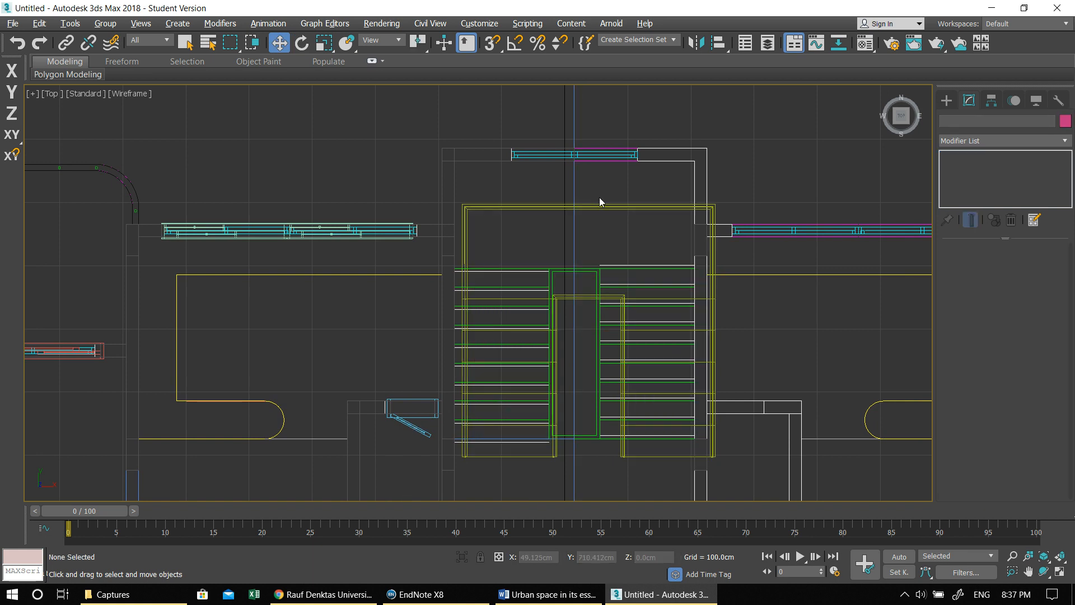
{"action": "left_click", "coordinate": [602, 231]}
{"action": "left_click_drag", "start_coordinate": [590, 331], "coordinate": [576, 288]}
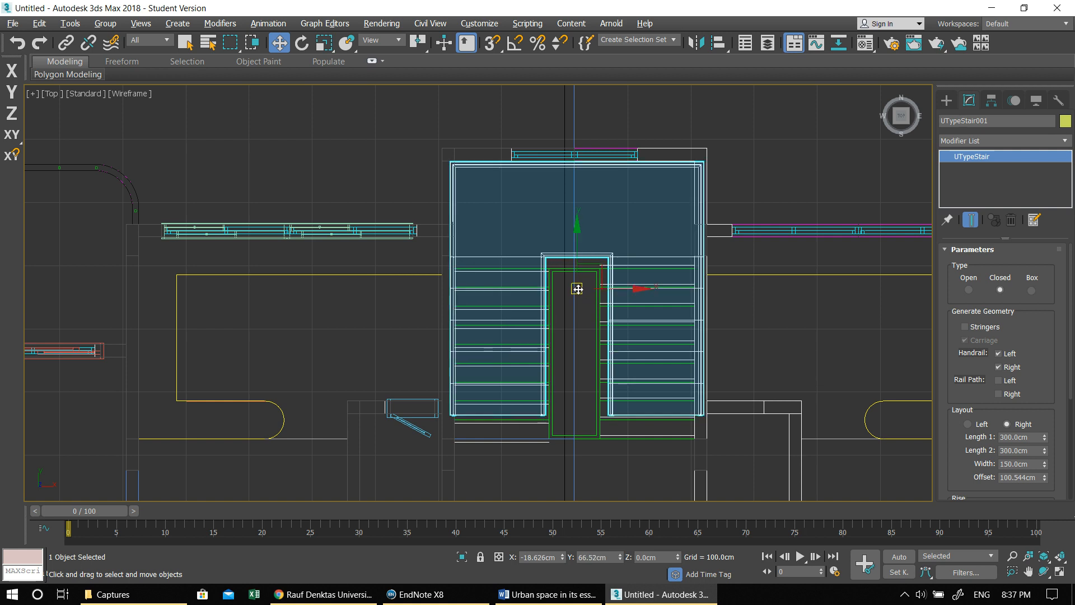
- Try stair offsets of 90, 40 and 50 cm to match the gap between the flights on the plan
{"action": "double_click", "coordinate": [1010, 478]}
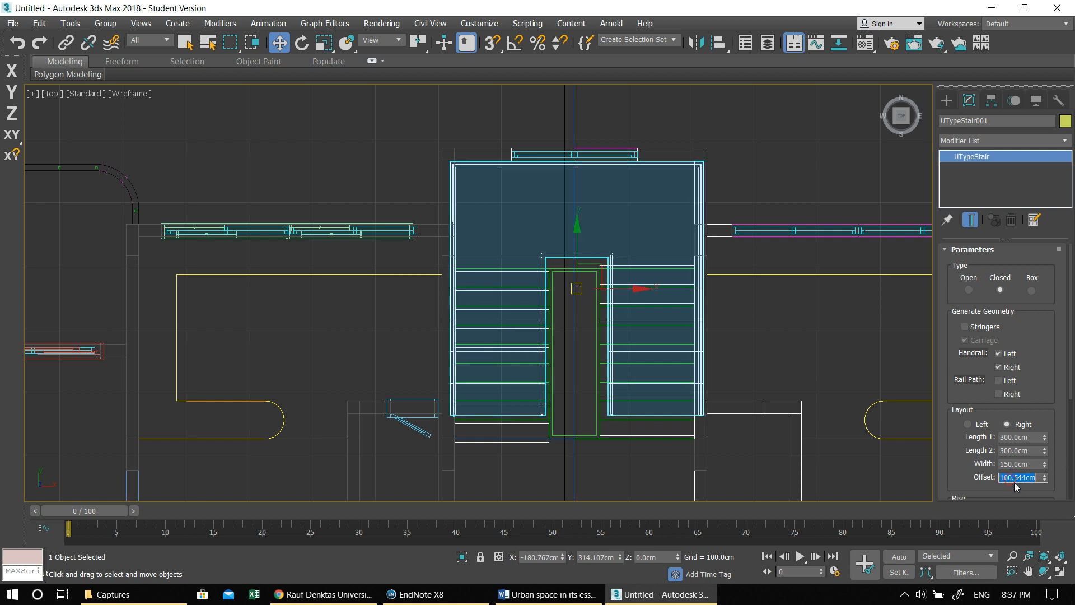
{"action": "type", "text": "90"}
{"action": "key", "text": "Return"}
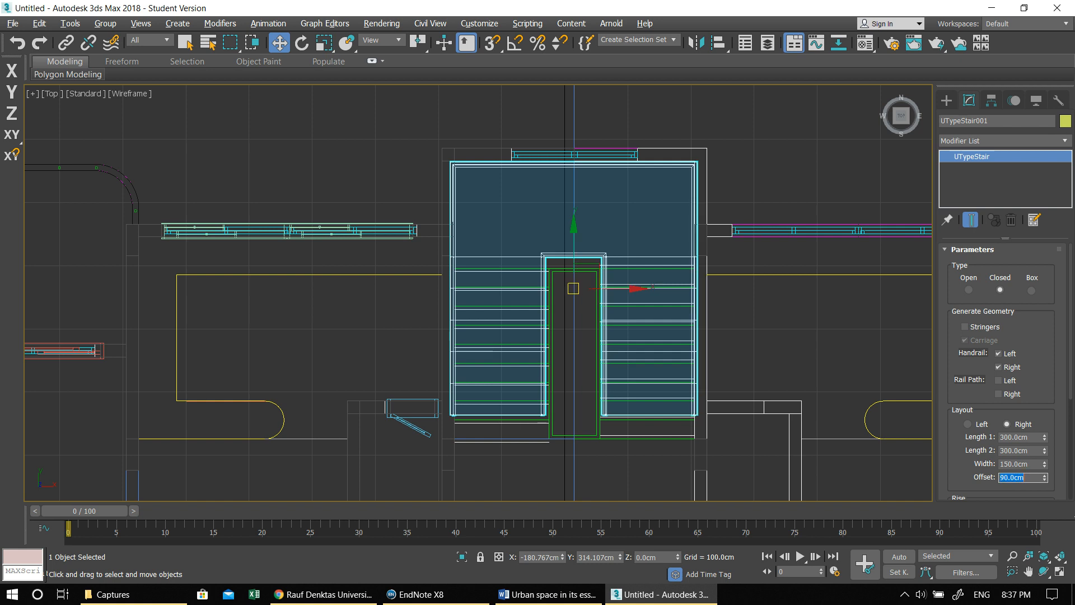
{"action": "type", "text": "40"}
{"action": "key", "text": "Return"}
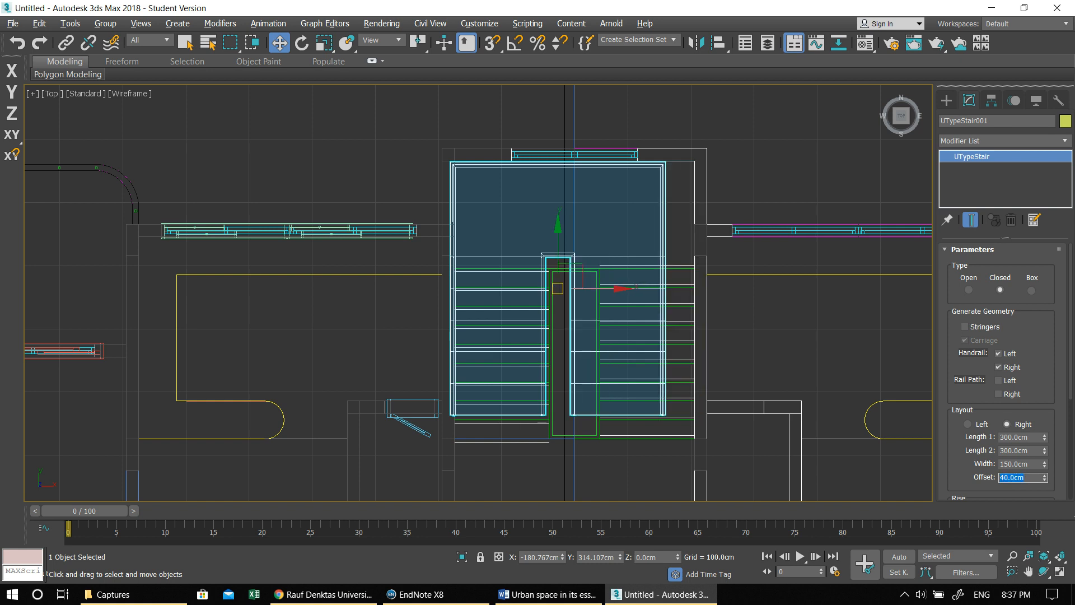
{"action": "type", "text": "50"}
{"action": "key", "text": "Return"}
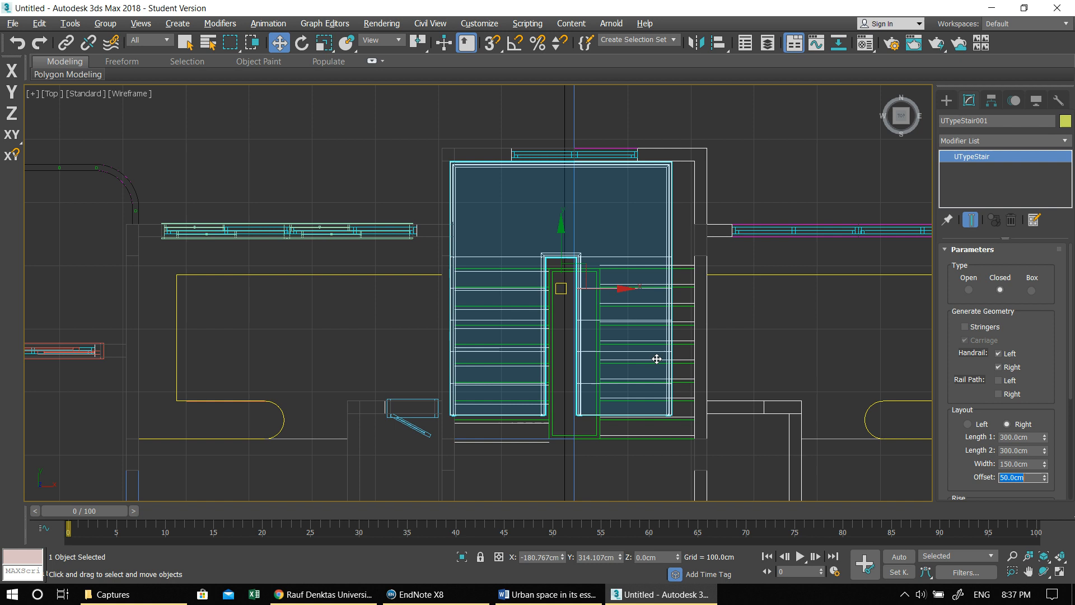
- Recenter the stair in the stairwell while trying offsets of 60 and 70 cm
{"action": "left_click_drag", "start_coordinate": [566, 291], "coordinate": [576, 294]}
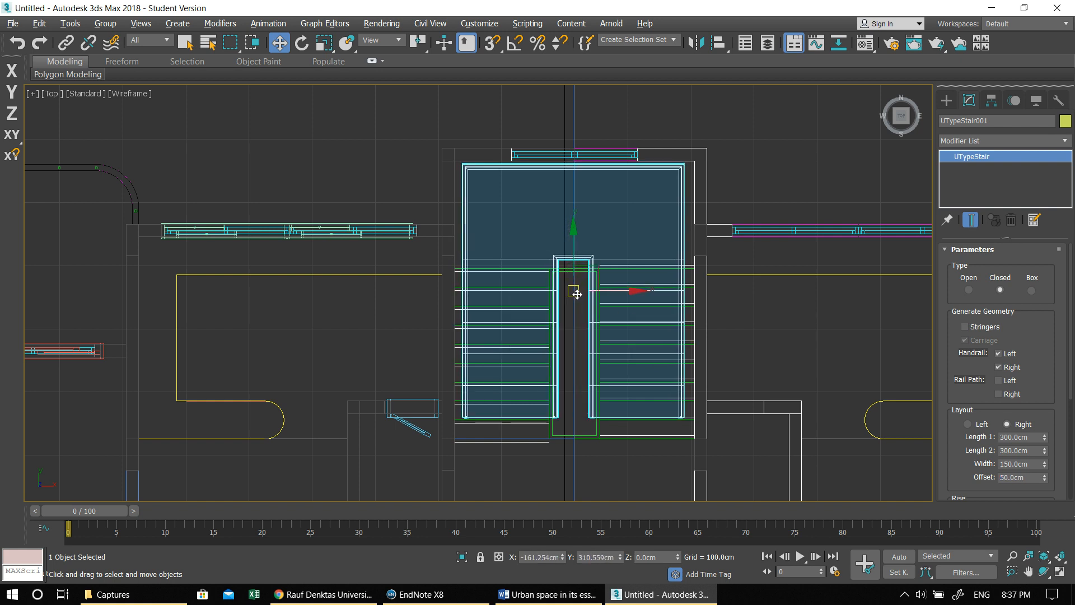
{"action": "double_click", "coordinate": [1006, 475]}
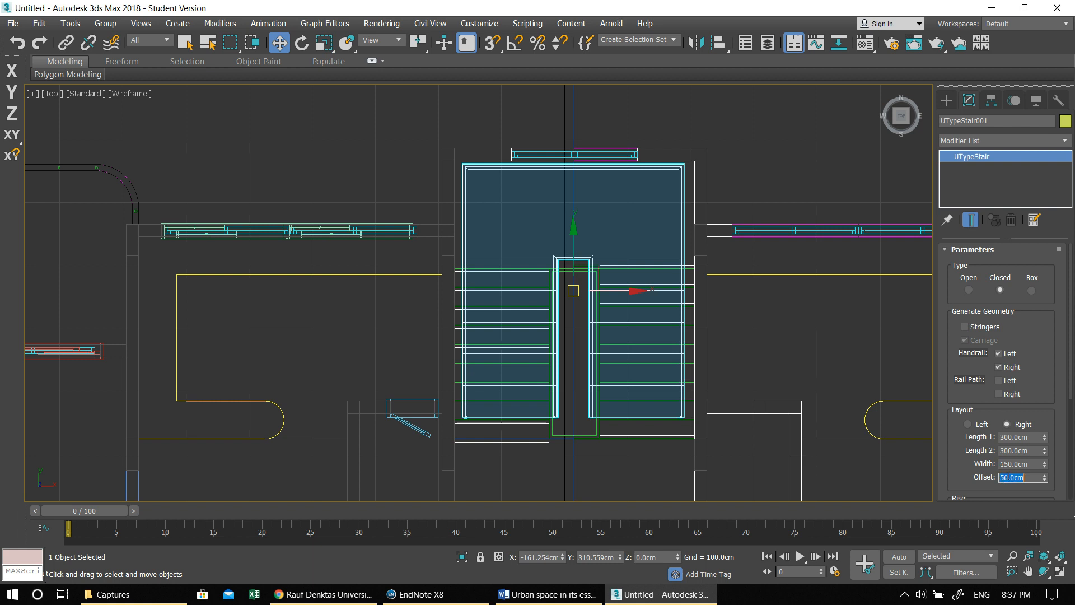
{"action": "type", "text": "60"}
{"action": "key", "text": "Return"}
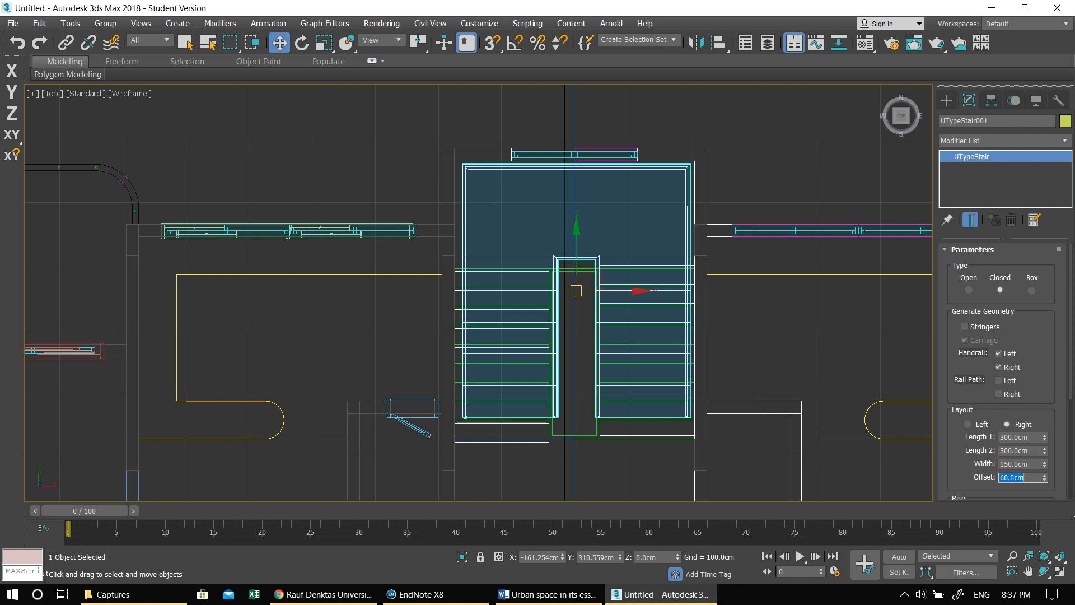
{"action": "type", "text": "70"}
{"action": "key", "text": "Return"}
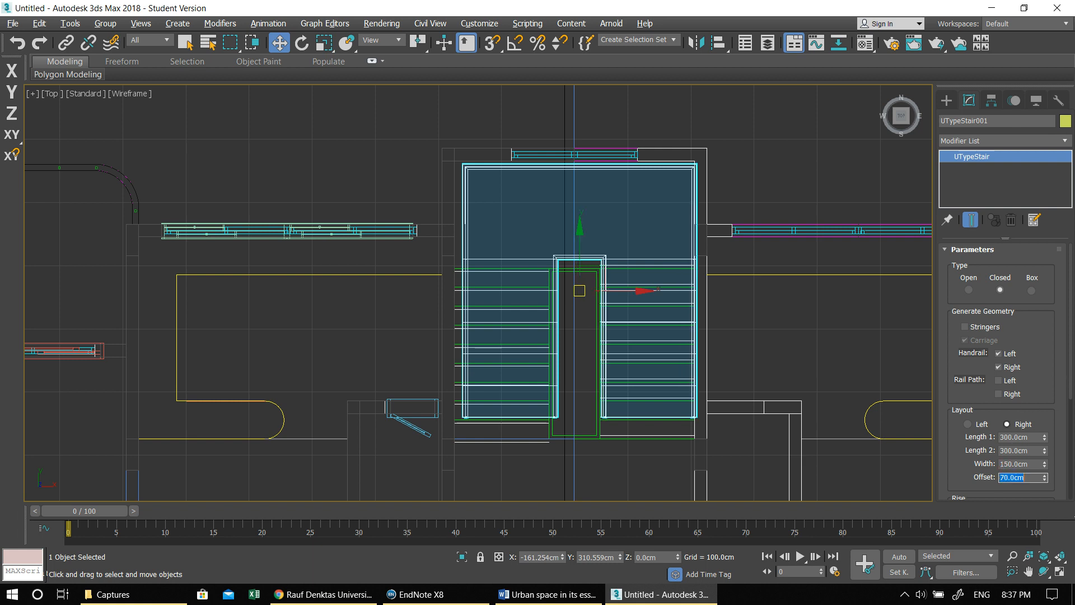
{"action": "left_click_drag", "start_coordinate": [586, 287], "coordinate": [579, 283]}
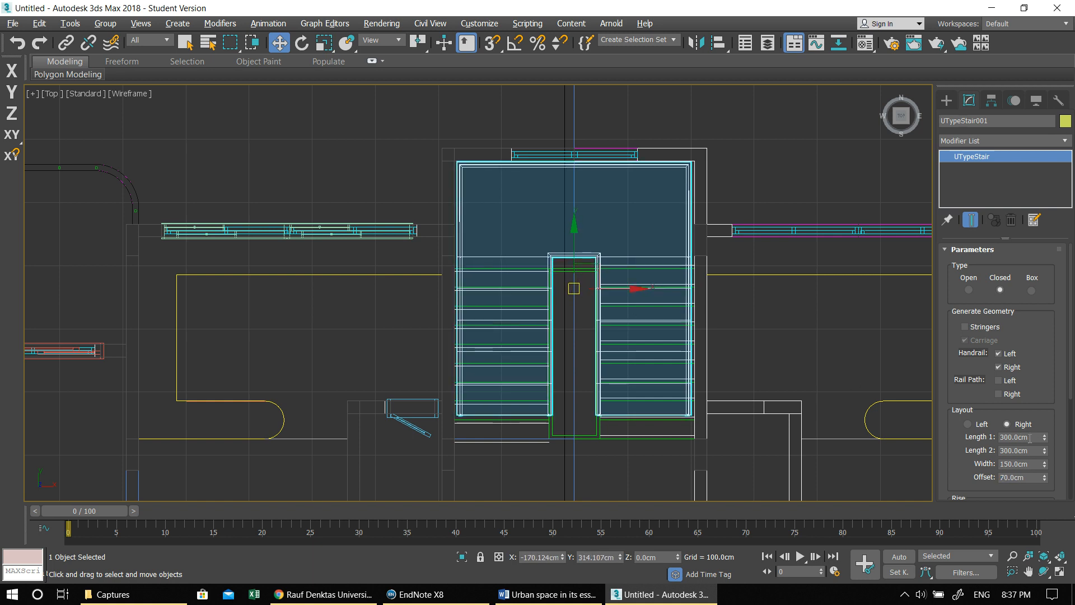
- Set the stair's offset to 80 cm and shift the stair to fit between the stairwell walls
{"action": "left_click", "coordinate": [1024, 477]}
{"action": "type", "text": "80"}
{"action": "key", "text": "Return"}
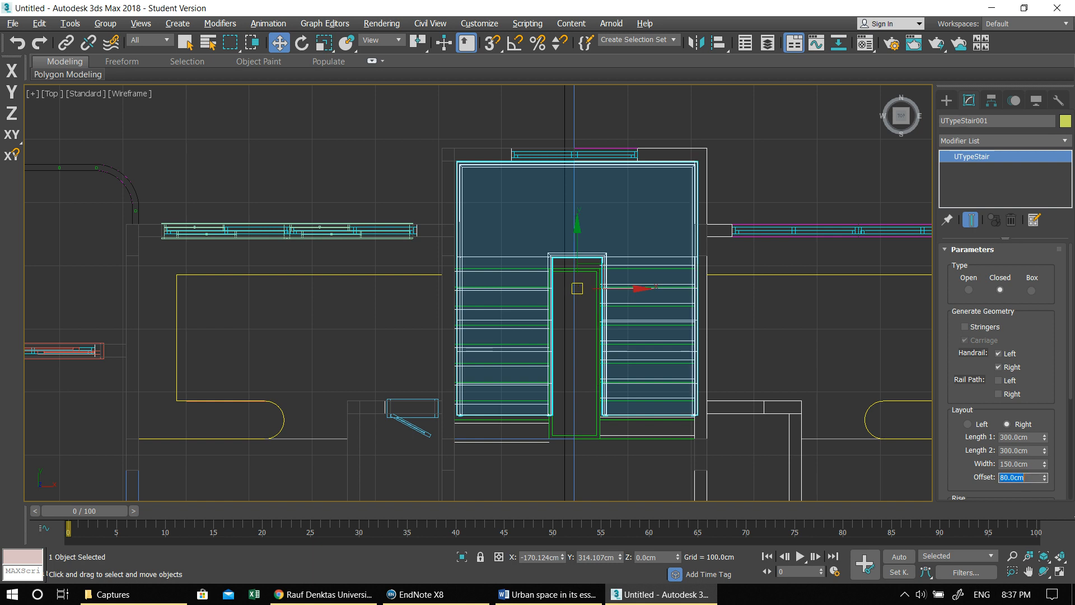
{"action": "left_click_drag", "start_coordinate": [580, 285], "coordinate": [578, 288]}
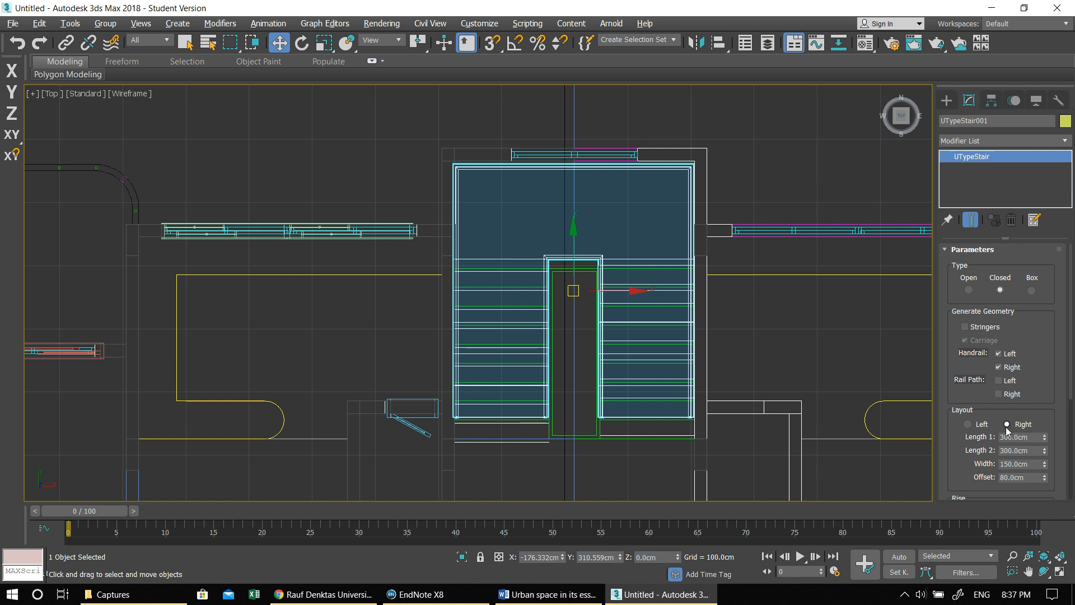
- Set both flight lengths to 330 cm and move the stair down so the landing meets the window wall
{"action": "type", "text": "330"}
{"action": "key", "text": "Tab"}
{"action": "type", "text": "33"}
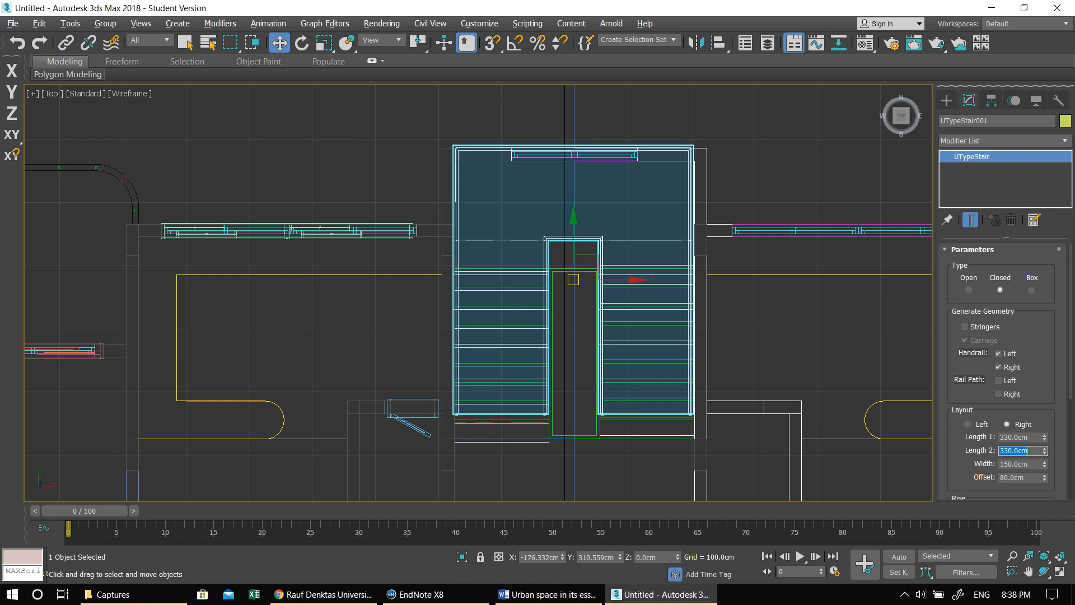
{"action": "left_click_drag", "start_coordinate": [574, 280], "coordinate": [578, 296]}
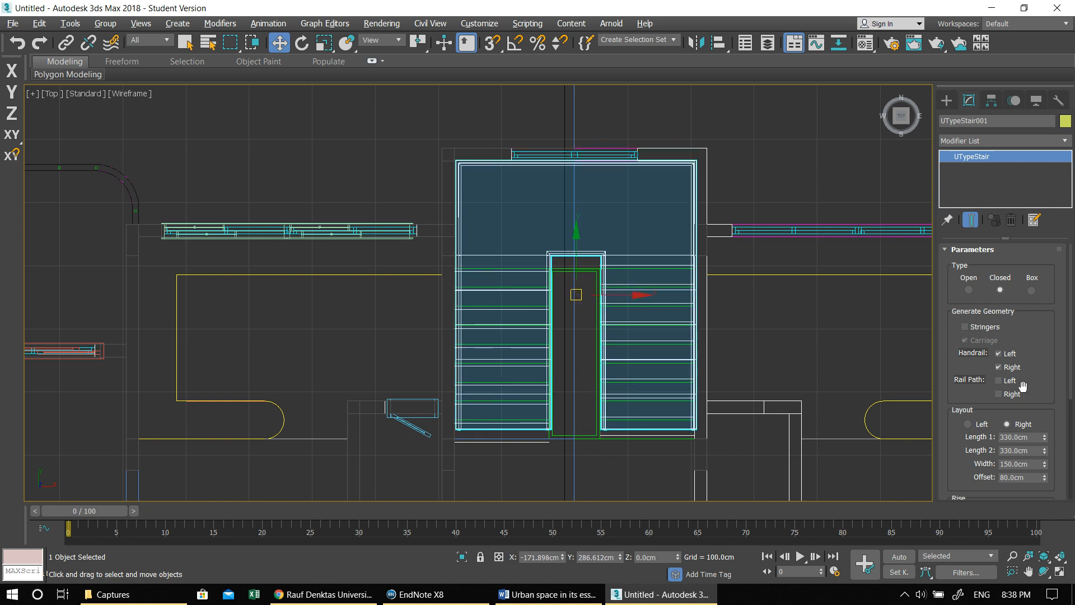
- Set the stair's overall rise to 330 cm and lock that value
{"action": "left_click_drag", "start_coordinate": [1050, 387], "coordinate": [1063, 298]}
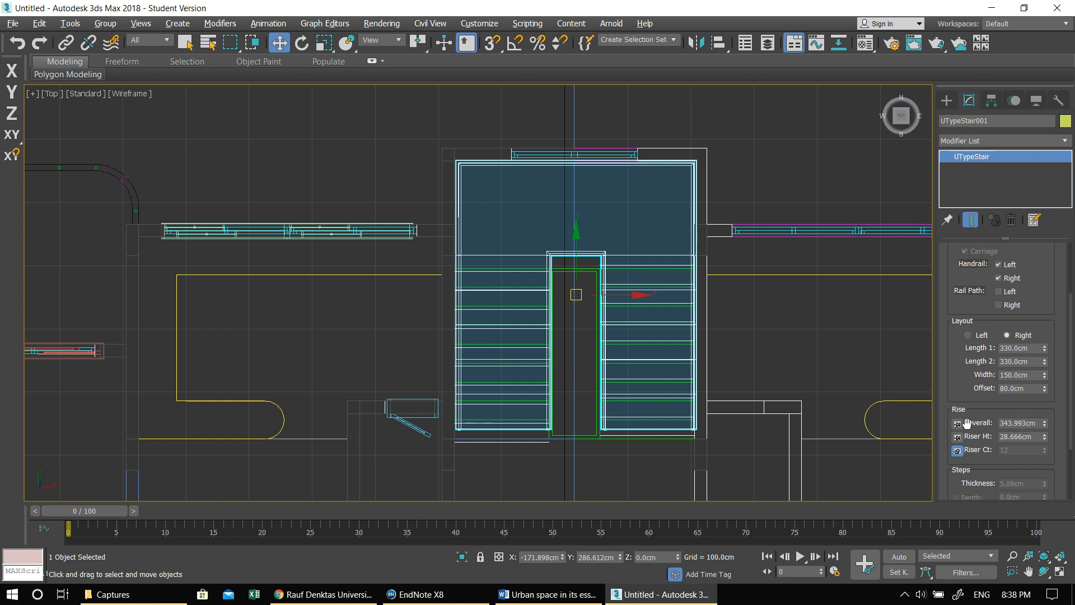
{"action": "left_click", "coordinate": [1018, 423]}
{"action": "type", "text": "3"}
{"action": "left_click", "coordinate": [957, 423]}
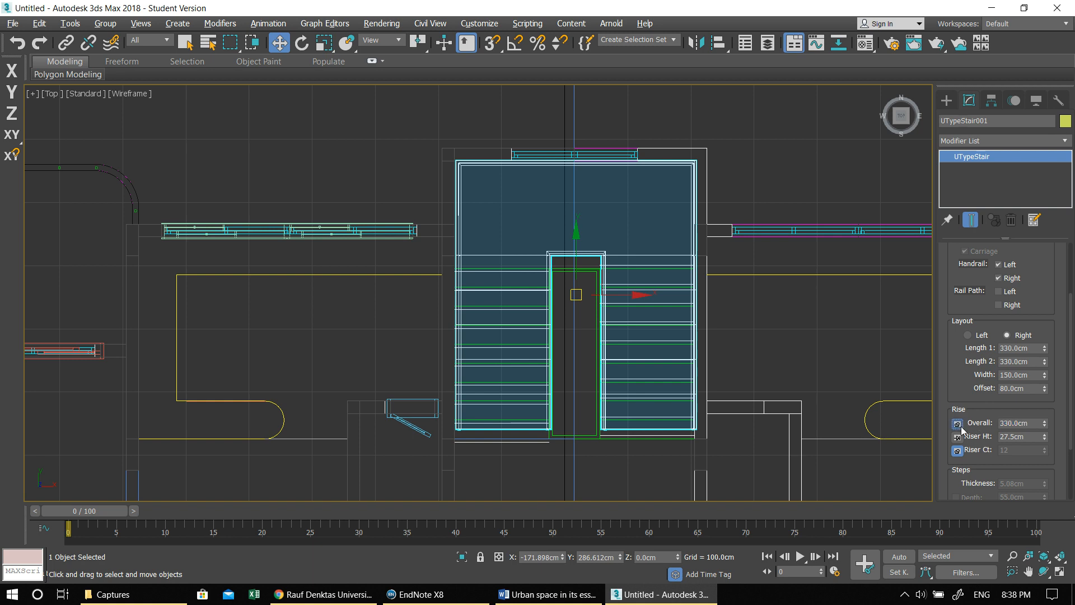
- Try a riser height of 17 cm, and set it to 18 cm to even out the two flights
{"action": "left_click", "coordinate": [1031, 437]}
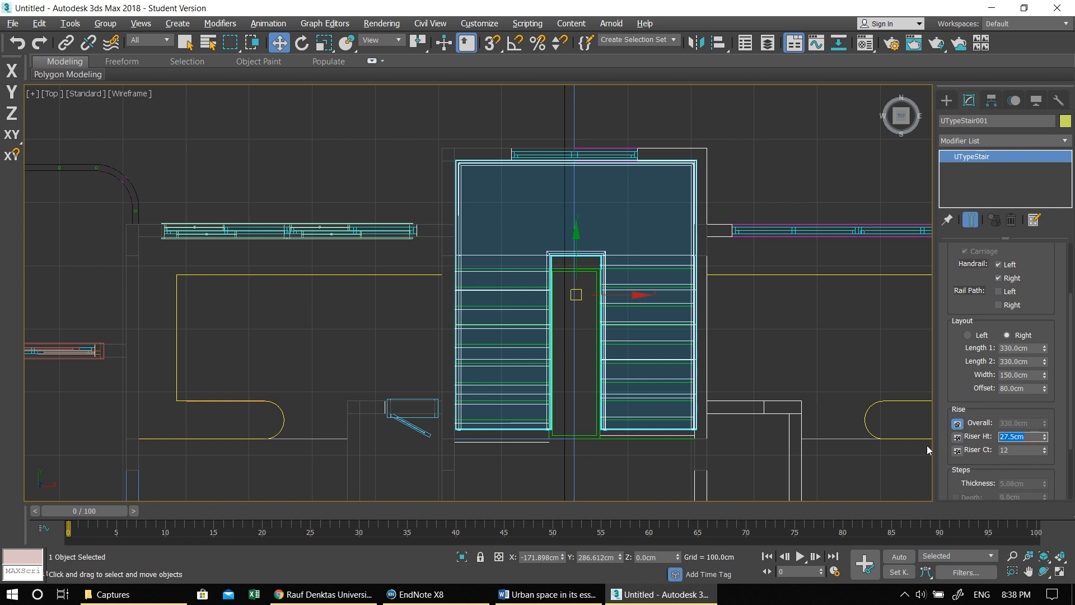
{"action": "type", "text": "17"}
{"action": "key", "text": "Return"}
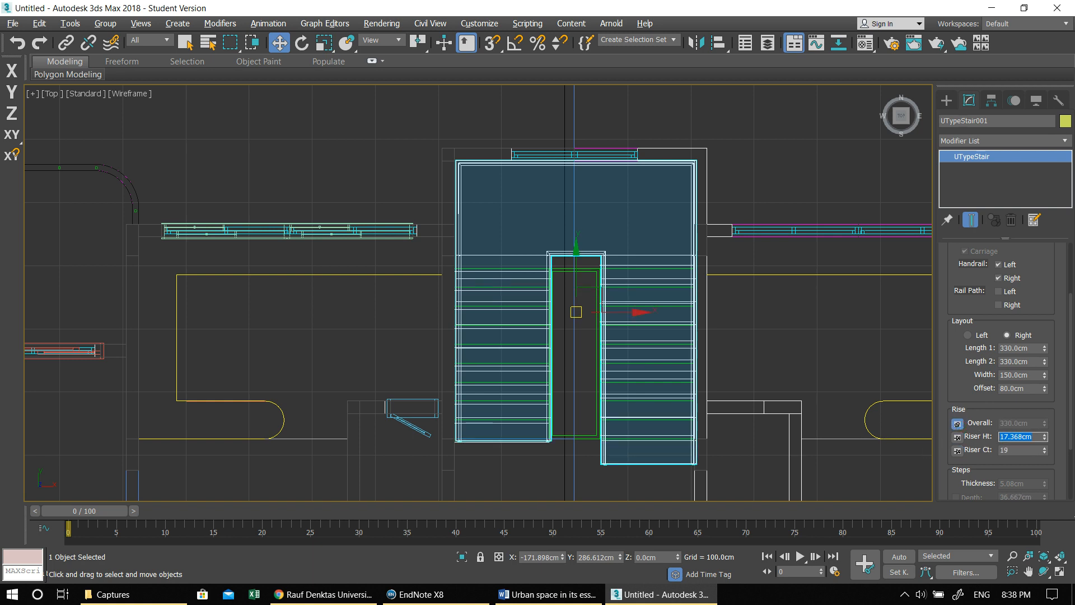
{"action": "type", "text": "18"}
{"action": "key", "text": "Return"}
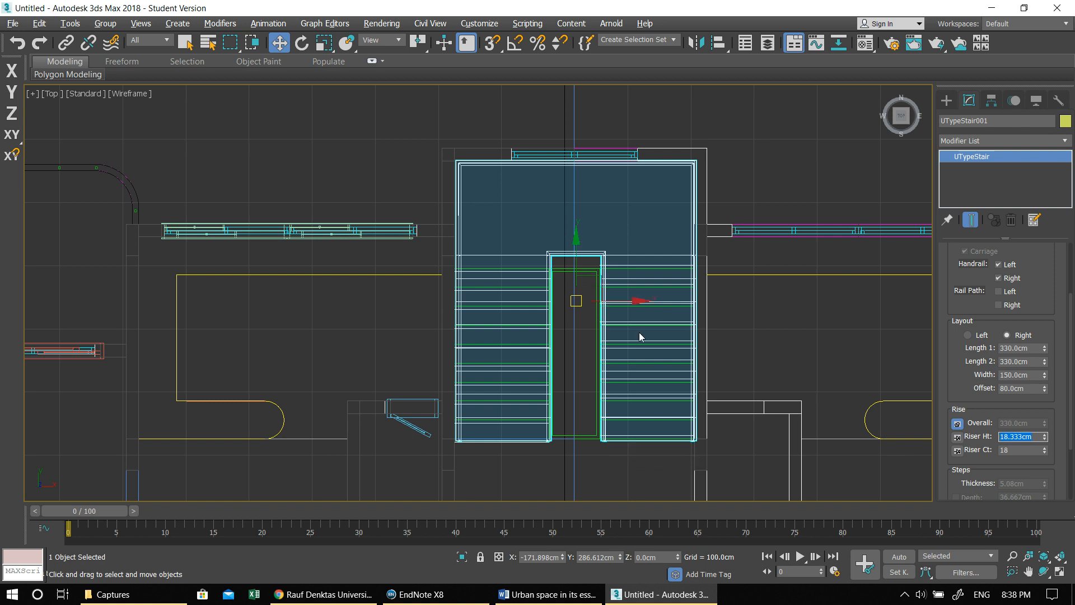
- Examine in the perspective view how the stair's lowest step meets the edge of the floor slab
{"action": "middle_click_drag", "start_coordinate": [595, 339], "coordinate": [566, 359]}
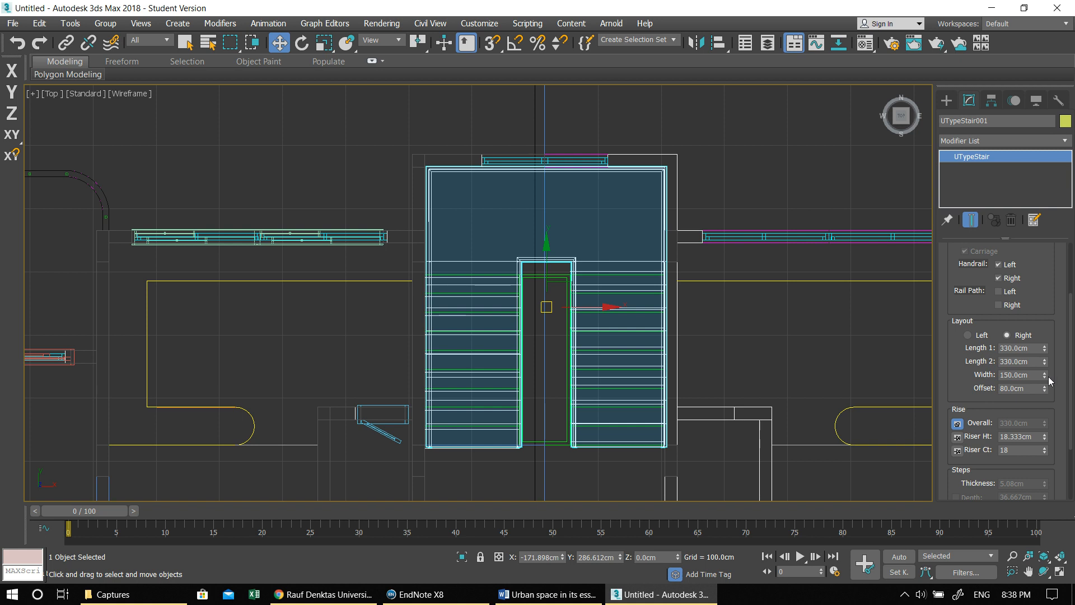
{"action": "left_click_drag", "start_coordinate": [1054, 457], "coordinate": [1055, 262]}
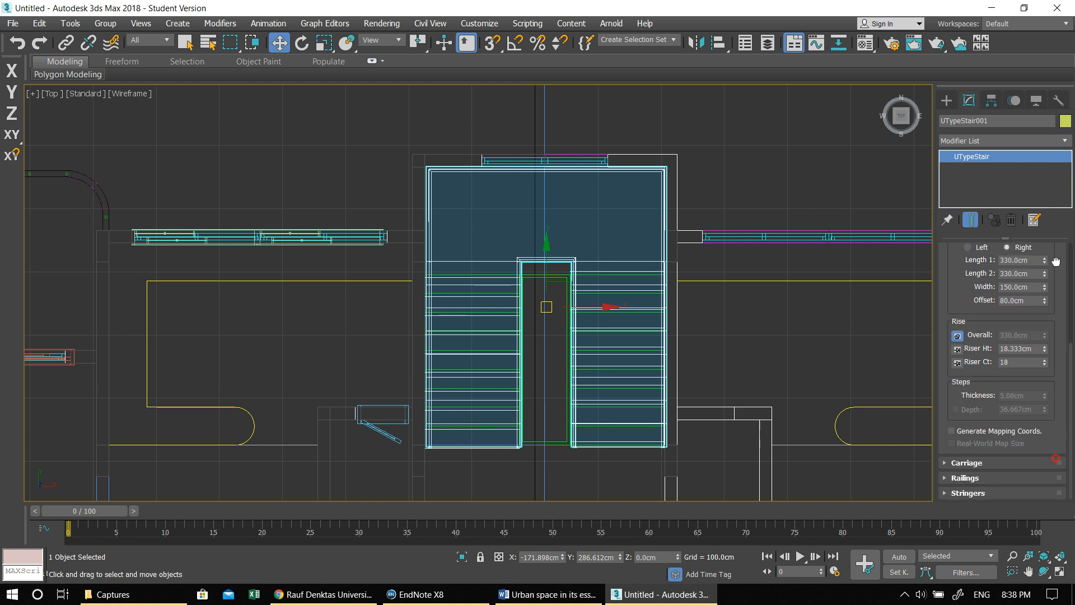
{"action": "key", "text": "alt+w"}
{"action": "middle_click", "coordinate": [719, 341]}
{"action": "key", "text": "alt+w"}
{"action": "middle_click_drag", "start_coordinate": [700, 365], "coordinate": [456, 285], "text": "alt"}
{"action": "left_click", "coordinate": [555, 225]}
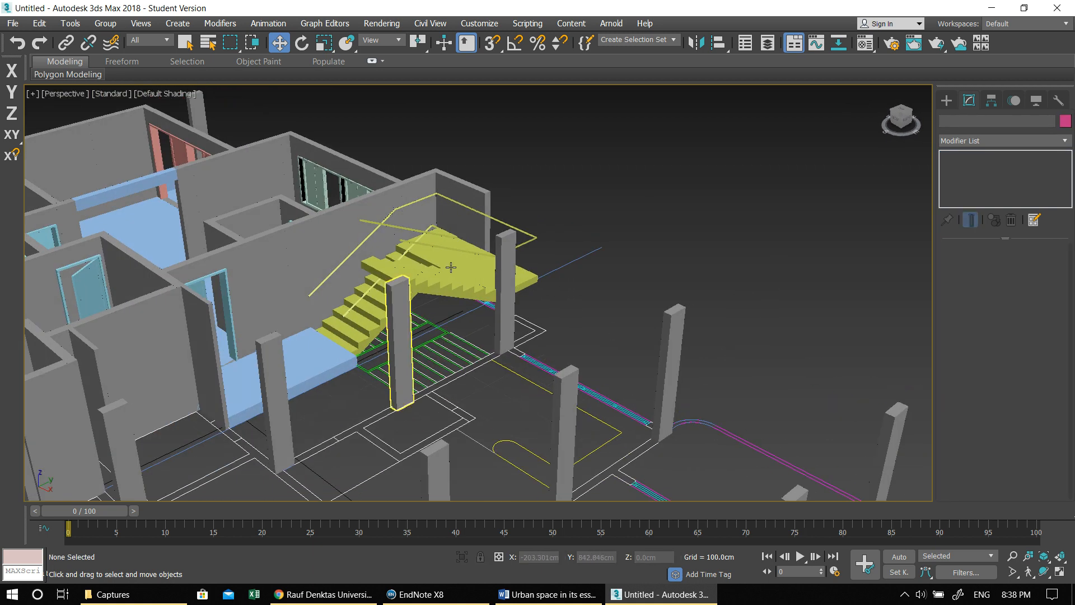
{"action": "left_click", "coordinate": [448, 281]}
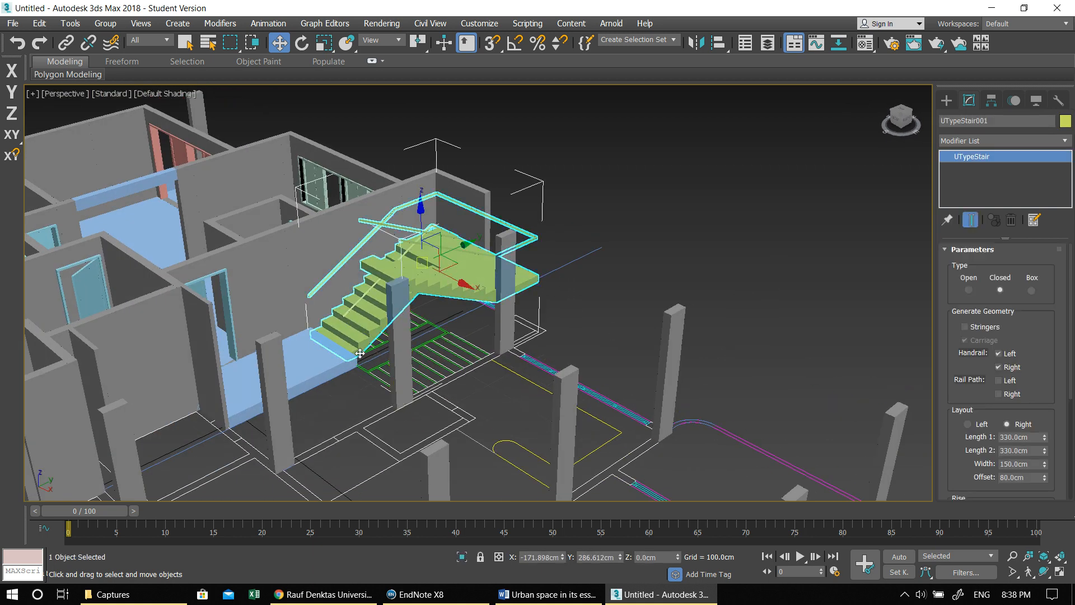
{"action": "middle_click_drag", "start_coordinate": [398, 315], "coordinate": [412, 301], "text": "alt"}
{"action": "scroll", "coordinate": [412, 301], "scroll_direction": "up", "scroll_amount": 2}
{"action": "middle_click_drag", "start_coordinate": [430, 357], "coordinate": [439, 311], "text": "alt"}
{"action": "scroll", "coordinate": [408, 275], "scroll_direction": "up", "scroll_amount": 2}
{"action": "scroll", "coordinate": [439, 312], "scroll_direction": "up", "scroll_amount": 5}
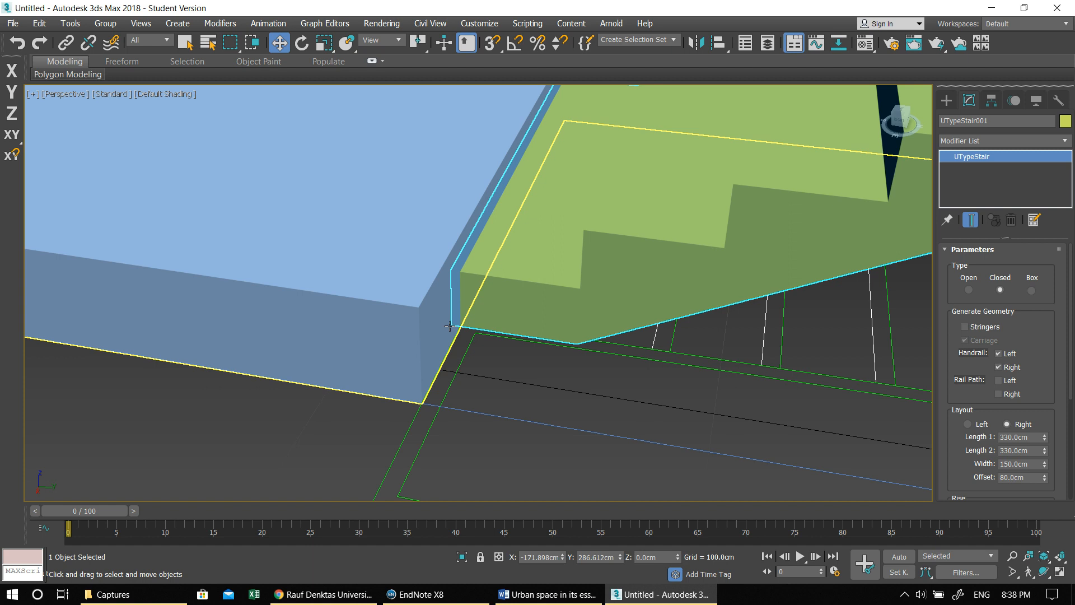
- Raise the stair 30 cm in the left view with snapping on, so its base sits level with the floor slab's top
{"action": "key", "text": "alt+w"}
{"action": "key", "text": "alt+w"}
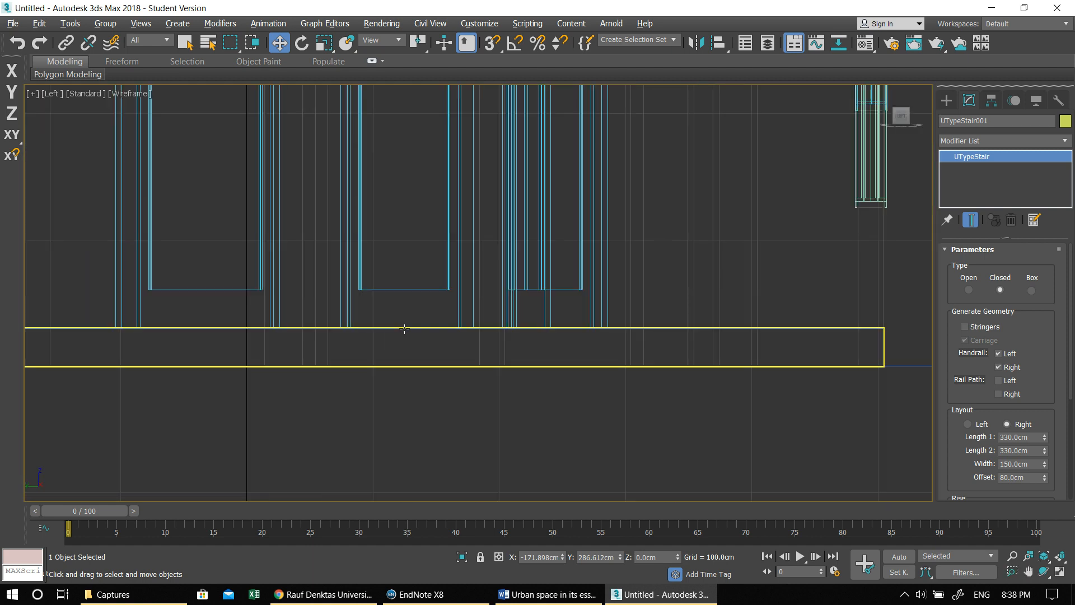
{"action": "scroll", "coordinate": [604, 313], "scroll_direction": "down", "scroll_amount": 5}
{"action": "scroll", "coordinate": [422, 283], "scroll_direction": "up", "scroll_amount": 4}
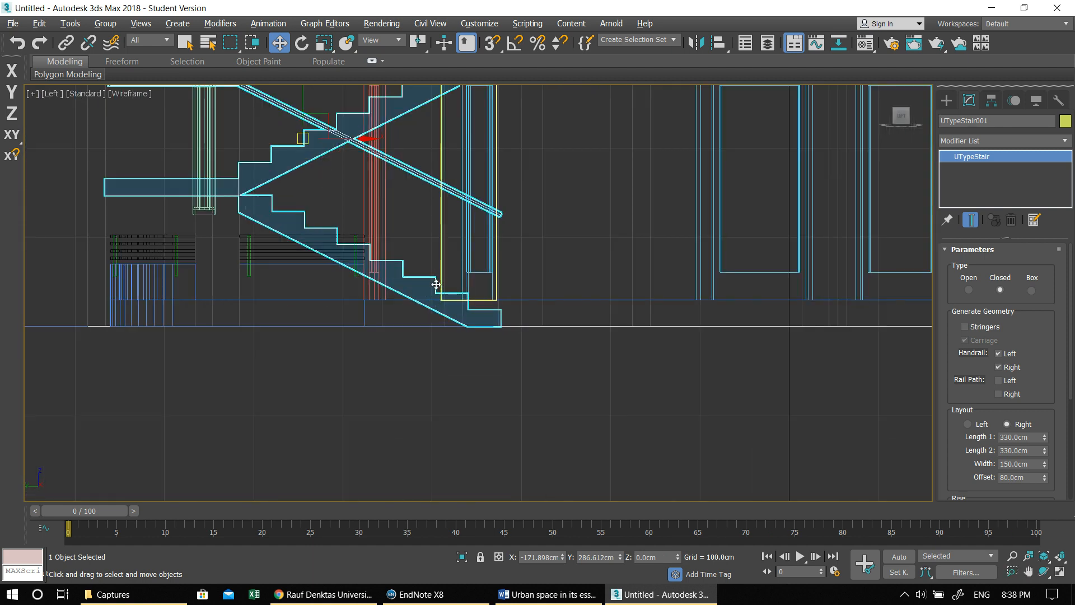
{"action": "scroll", "coordinate": [422, 282], "scroll_direction": "up", "scroll_amount": 3}
{"action": "left_click", "coordinate": [493, 44]}
{"action": "left_click_drag", "start_coordinate": [554, 358], "coordinate": [554, 305]}
{"action": "key", "text": "ctrl+z"}
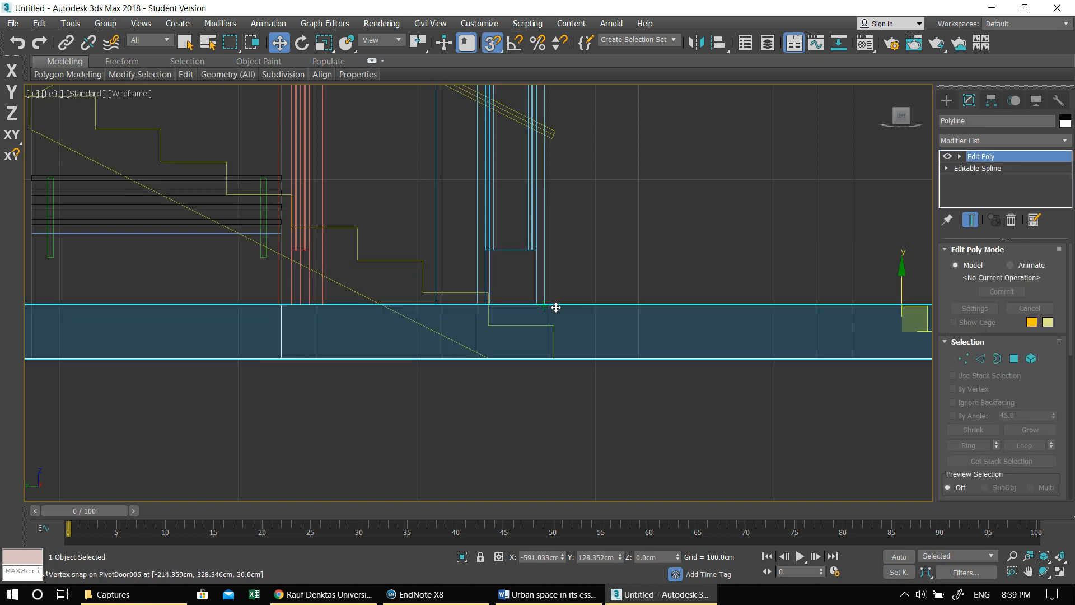
{"action": "left_click", "coordinate": [462, 292]}
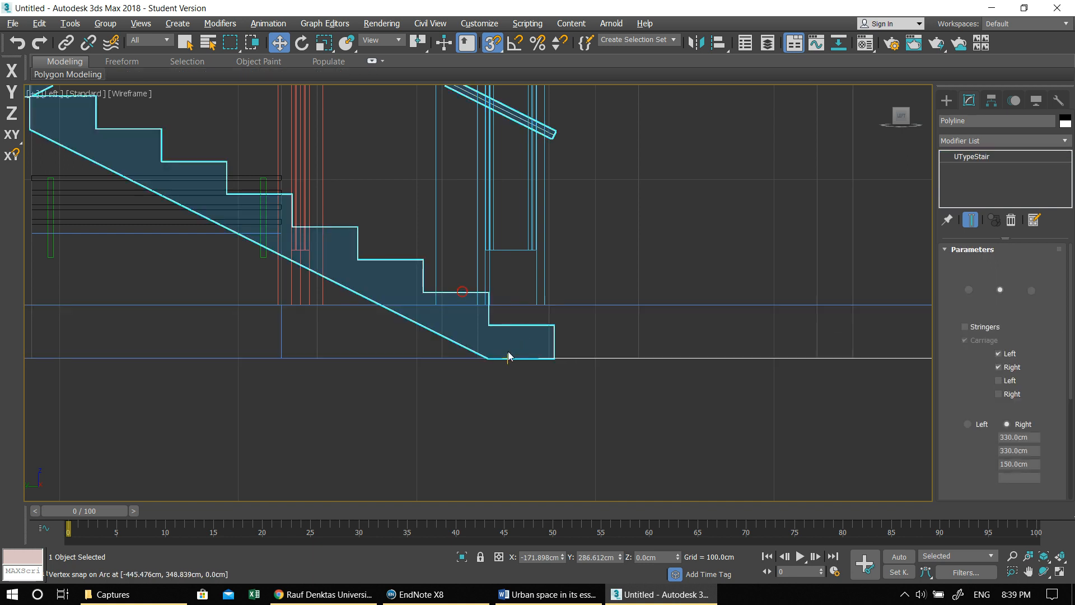
{"action": "scroll", "coordinate": [556, 356], "scroll_direction": "up", "scroll_amount": 5}
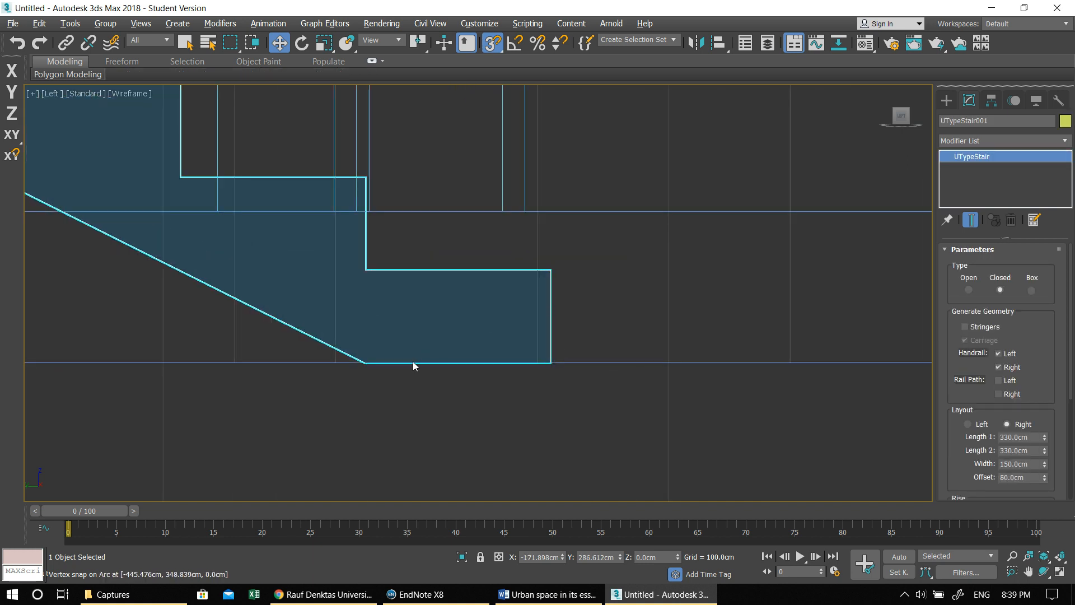
{"action": "scroll", "coordinate": [360, 374], "scroll_direction": "up", "scroll_amount": 3}
{"action": "left_click", "coordinate": [373, 350]}
{"action": "left_click", "coordinate": [373, 350]}
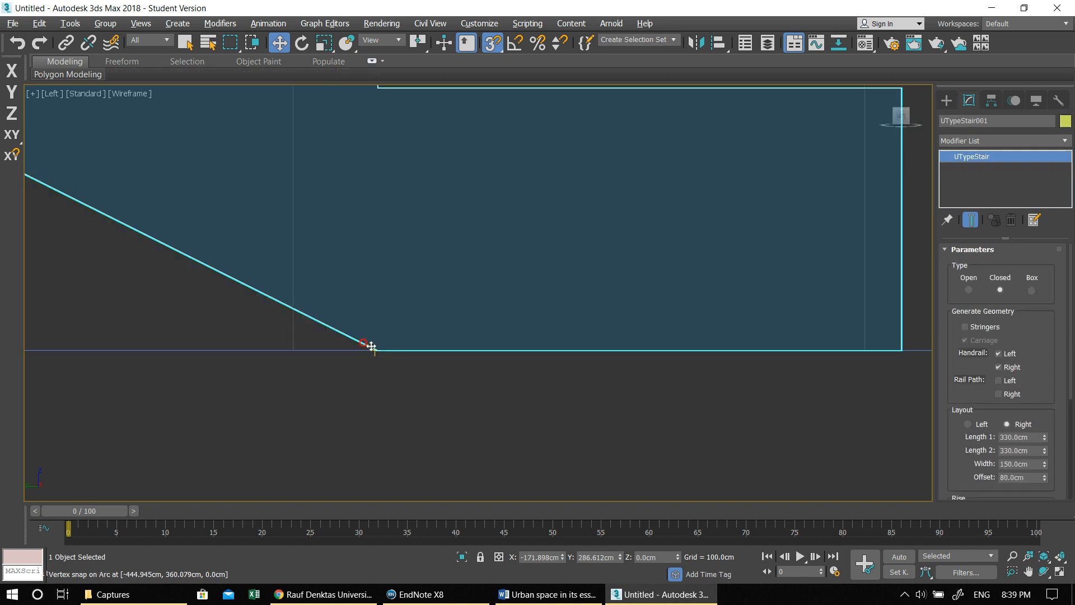
{"action": "left_click_drag", "start_coordinate": [371, 351], "coordinate": [392, 128]}
{"action": "middle_click_drag", "start_coordinate": [436, 187], "coordinate": [436, 418]}
{"action": "left_click_drag", "start_coordinate": [407, 369], "coordinate": [399, 163]}
- Turn off snapping and shift the stair along X in the plan to fit between the stairwell walls
{"action": "key", "text": "alt+w"}
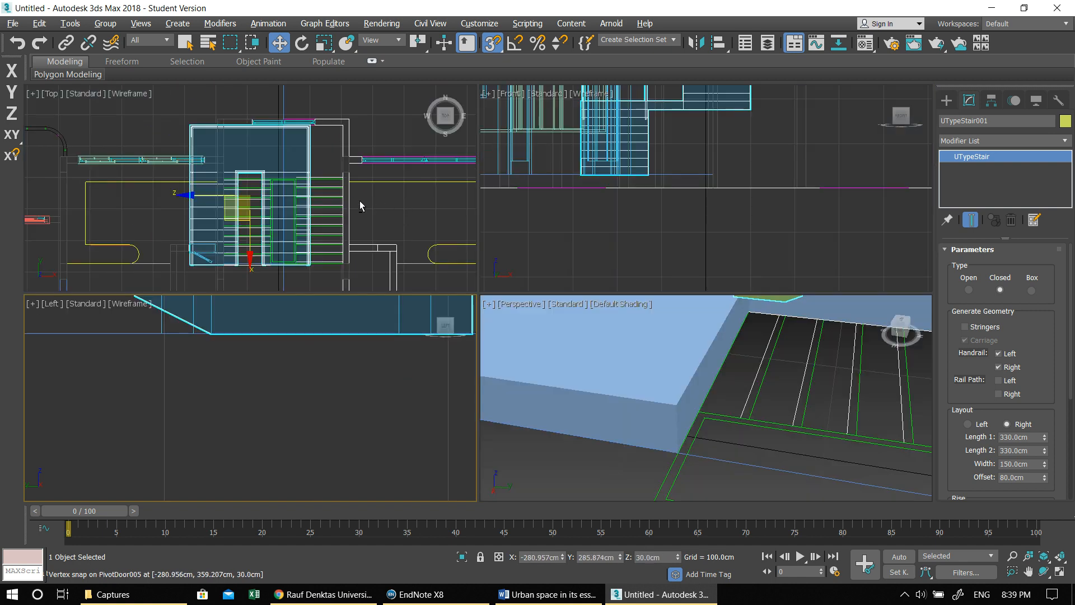
{"action": "key", "text": "alt+w"}
{"action": "left_click", "coordinate": [493, 43]}
{"action": "left_click_drag", "start_coordinate": [536, 307], "coordinate": [605, 315]}
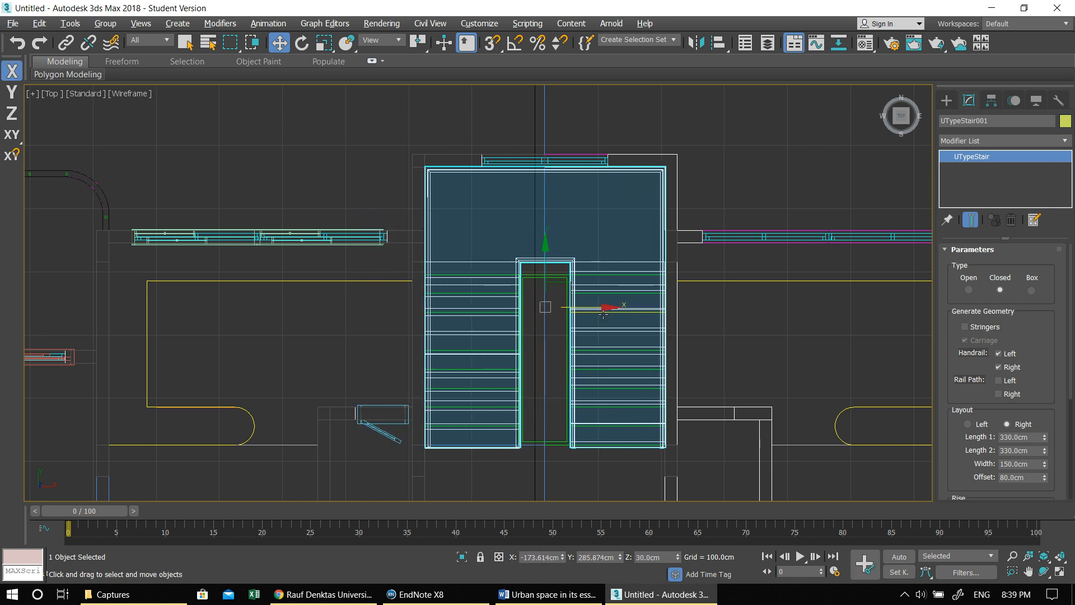
- Examine the raised stair where it meets the floor slab, and look through its rise and carriage parameters
{"action": "key", "text": "alt+w"}
{"action": "left_click", "coordinate": [809, 312]}
{"action": "key", "text": "alt+w"}
{"action": "middle_click_drag", "start_coordinate": [662, 308], "coordinate": [667, 339]}
{"action": "scroll", "coordinate": [668, 340], "scroll_direction": "down", "scroll_amount": 6}
{"action": "middle_click_drag", "start_coordinate": [591, 323], "coordinate": [587, 293], "text": "alt"}
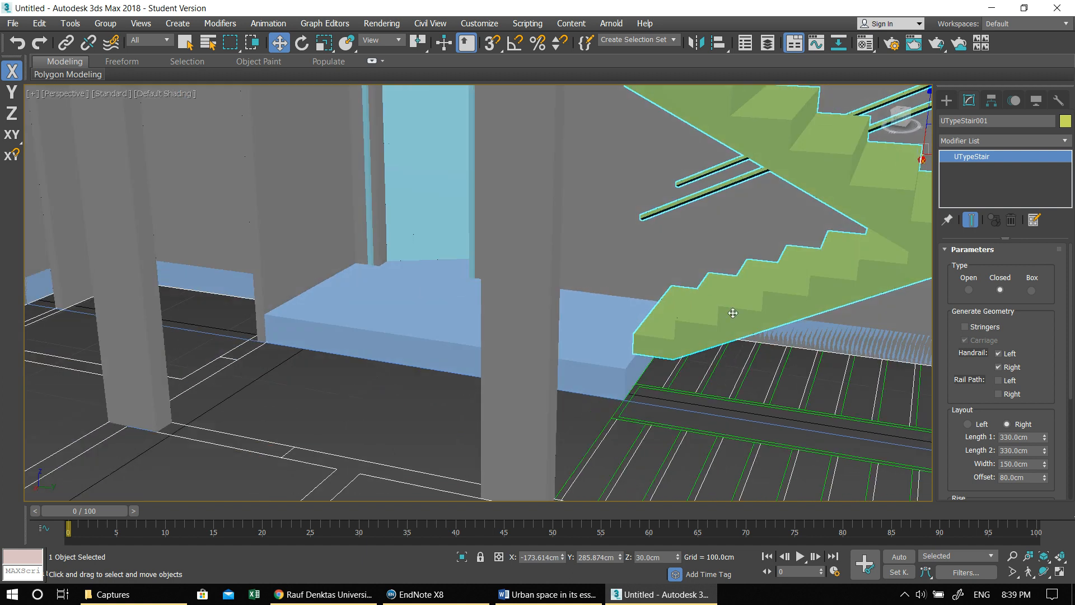
{"action": "left_click_drag", "start_coordinate": [1054, 405], "coordinate": [1043, 207]}
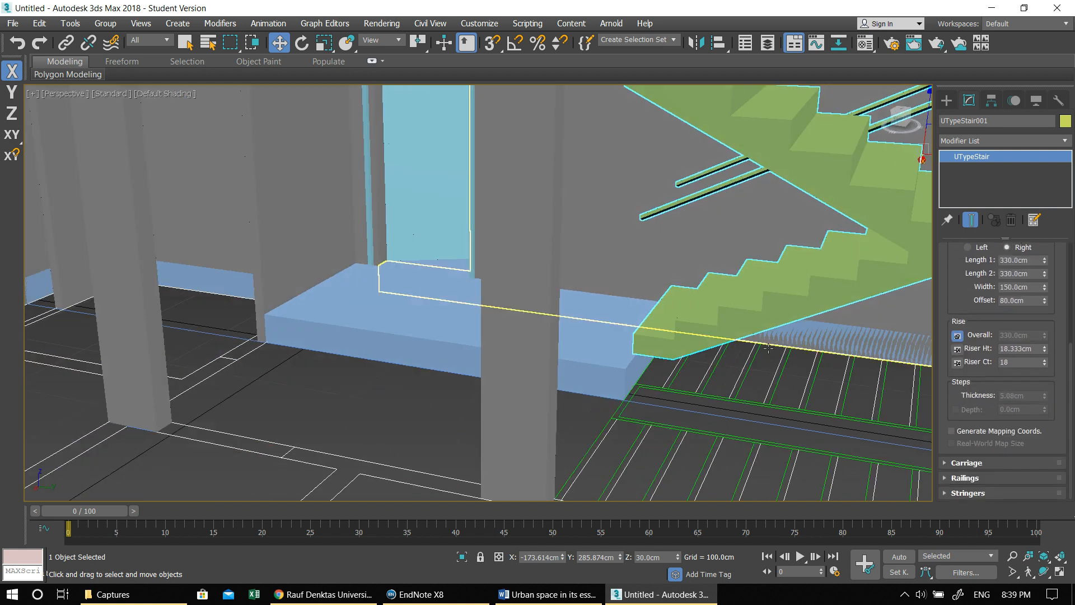
{"action": "left_click", "coordinate": [965, 463]}
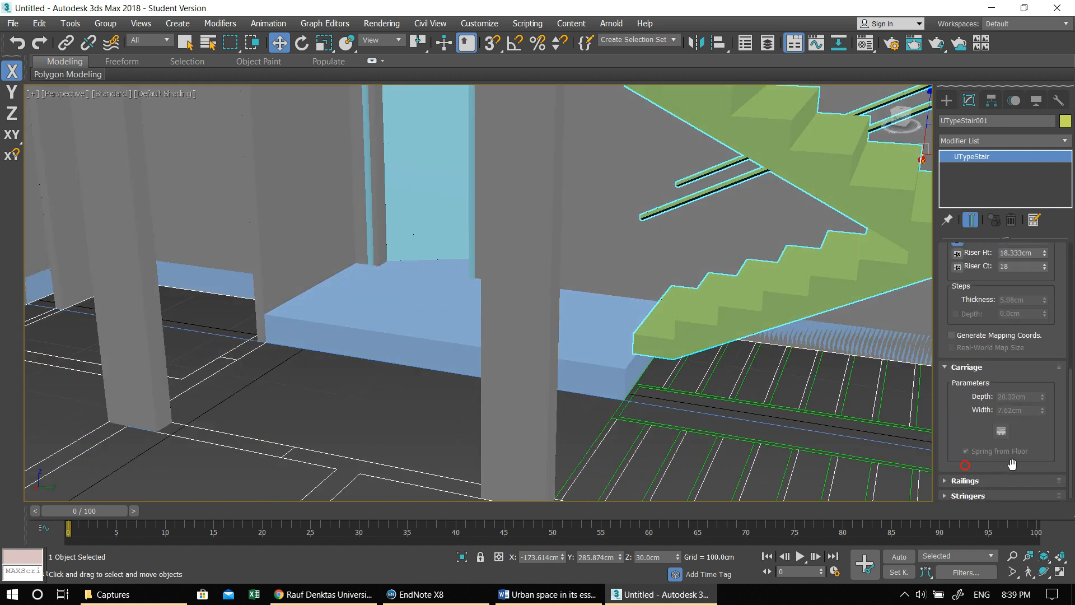
{"action": "left_click_drag", "start_coordinate": [1024, 297], "coordinate": [1051, 584]}
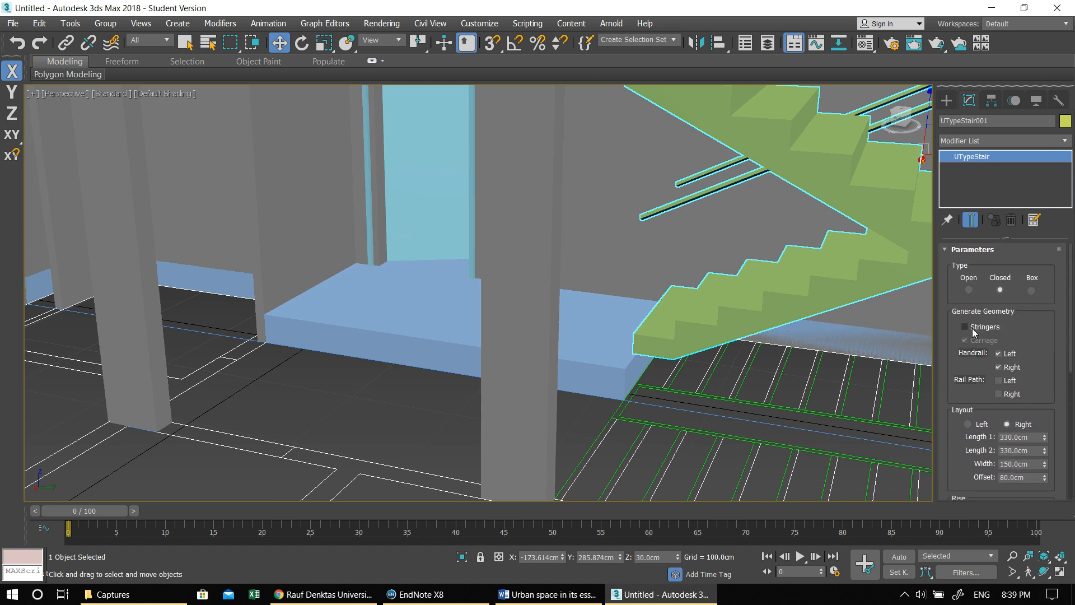
- Try stringers on the stair and turn them off again
{"action": "left_click", "coordinate": [964, 326]}
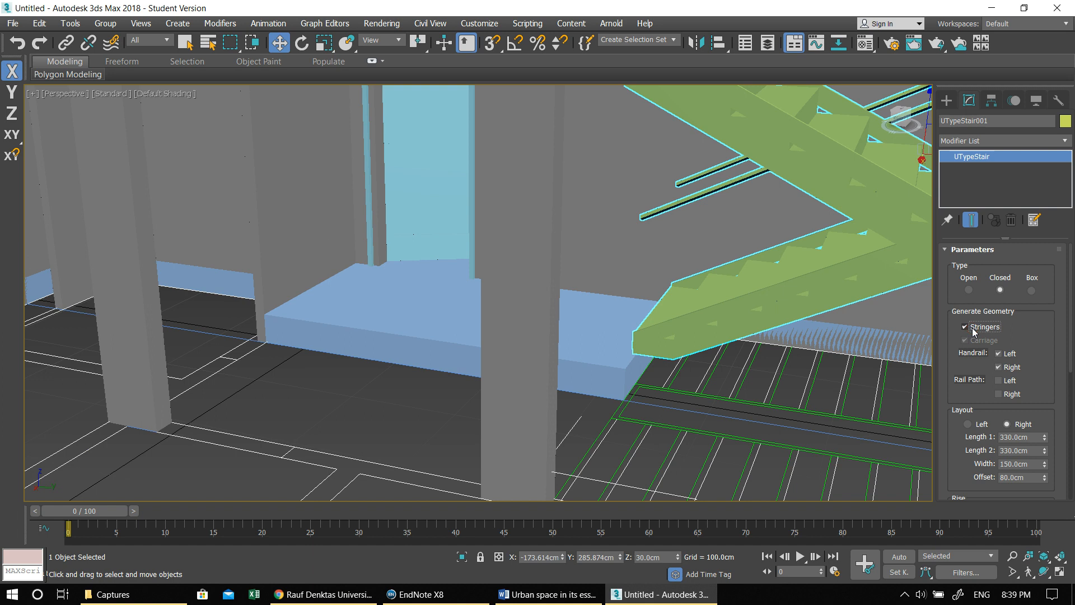
{"action": "left_click", "coordinate": [972, 329]}
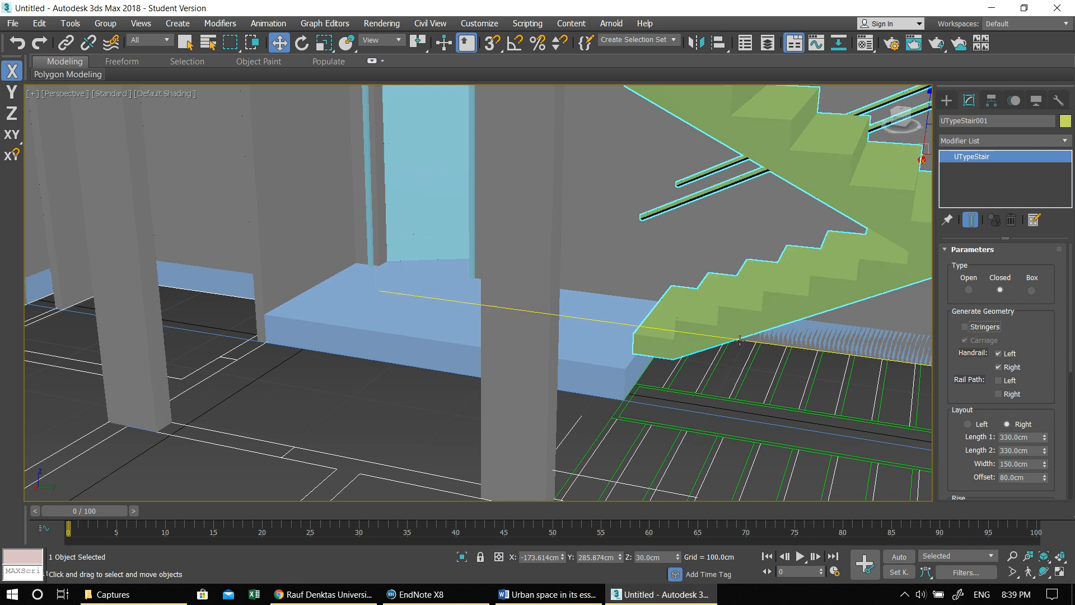
{"action": "left_click", "coordinate": [1017, 326]}
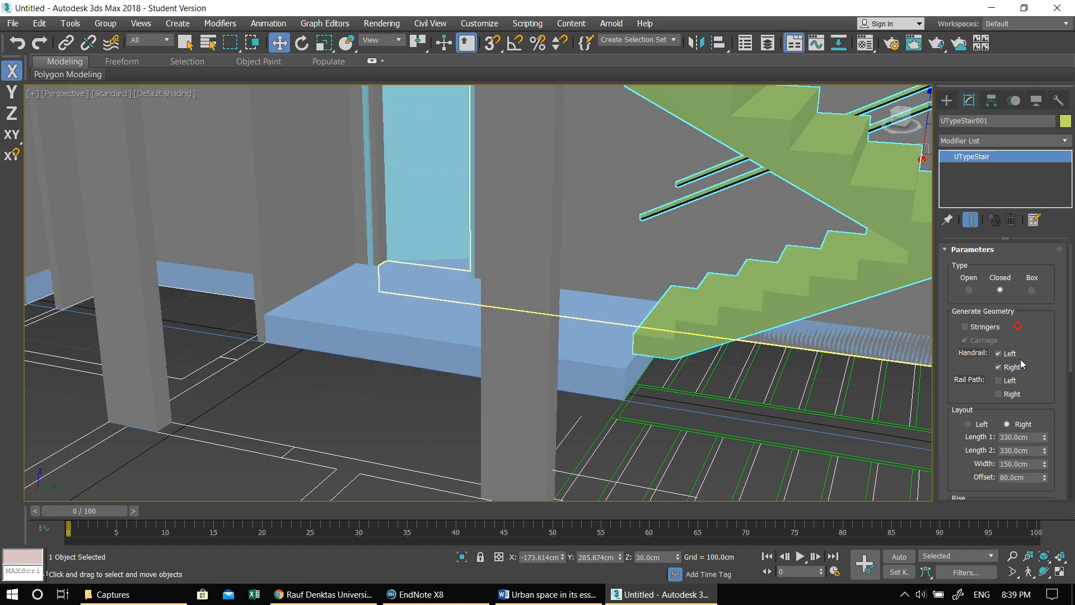
- Deselect the stair and examine the whole apartment model with its staircase and window facade from several sides
{"action": "middle_click_drag", "start_coordinate": [748, 340], "coordinate": [792, 341], "text": "alt"}
{"action": "scroll", "coordinate": [791, 340], "scroll_direction": "down", "scroll_amount": 4}
{"action": "middle_click_drag", "start_coordinate": [675, 306], "coordinate": [779, 234], "text": "alt"}
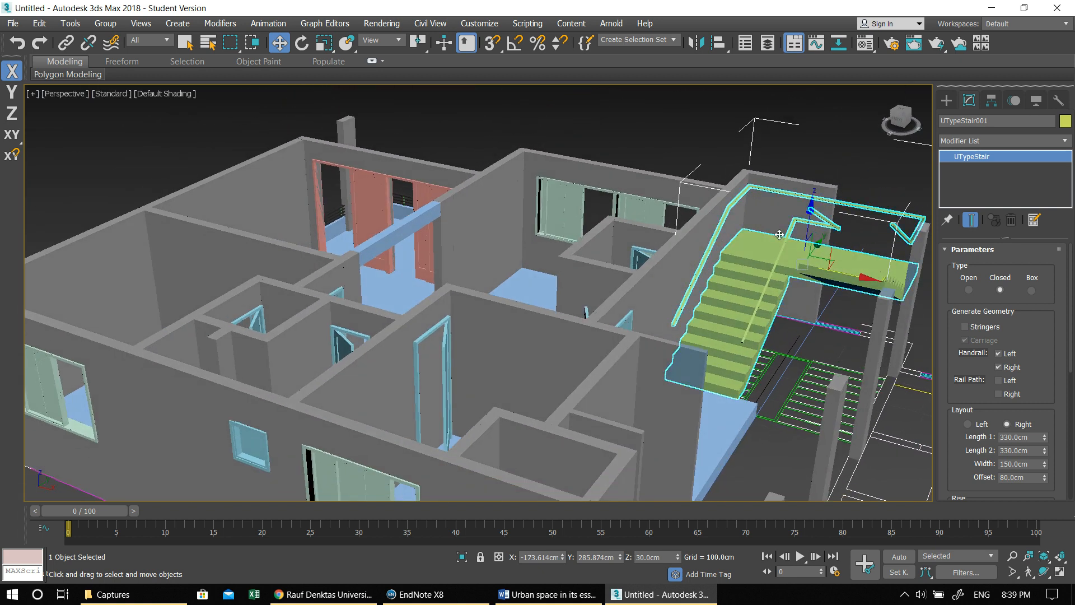
{"action": "left_click", "coordinate": [694, 145]}
{"action": "middle_click_drag", "start_coordinate": [695, 145], "coordinate": [746, 237], "text": "alt"}
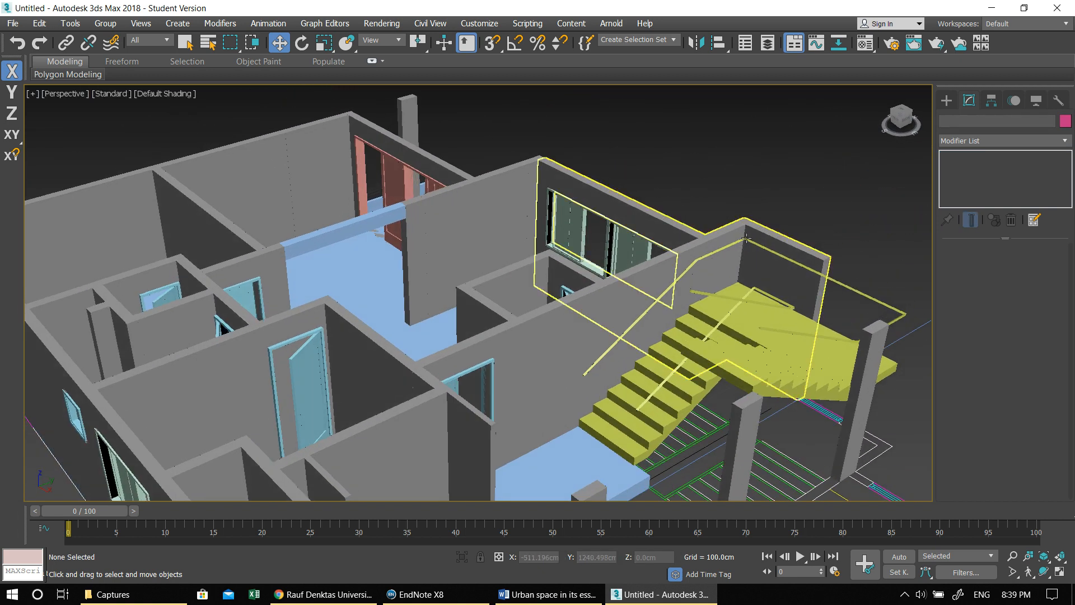
{"action": "middle_click_drag", "start_coordinate": [684, 337], "coordinate": [642, 324], "text": "alt"}
{"action": "middle_click_drag", "start_coordinate": [581, 310], "coordinate": [685, 353]}
{"action": "scroll", "coordinate": [611, 316], "scroll_direction": "down", "scroll_amount": 4}
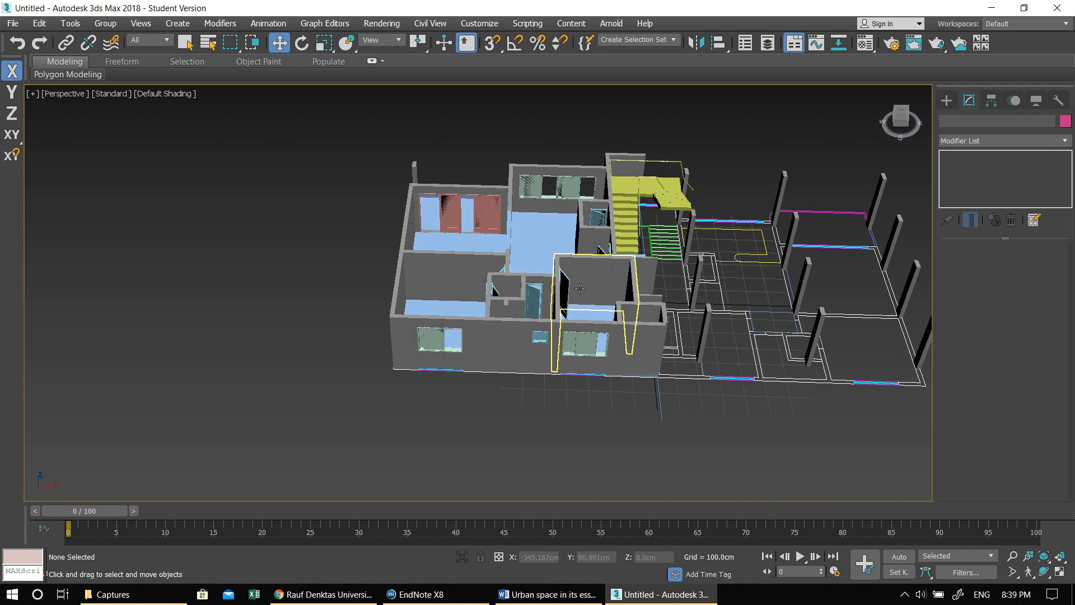
{"action": "scroll", "coordinate": [505, 346], "scroll_direction": "up", "scroll_amount": 4}
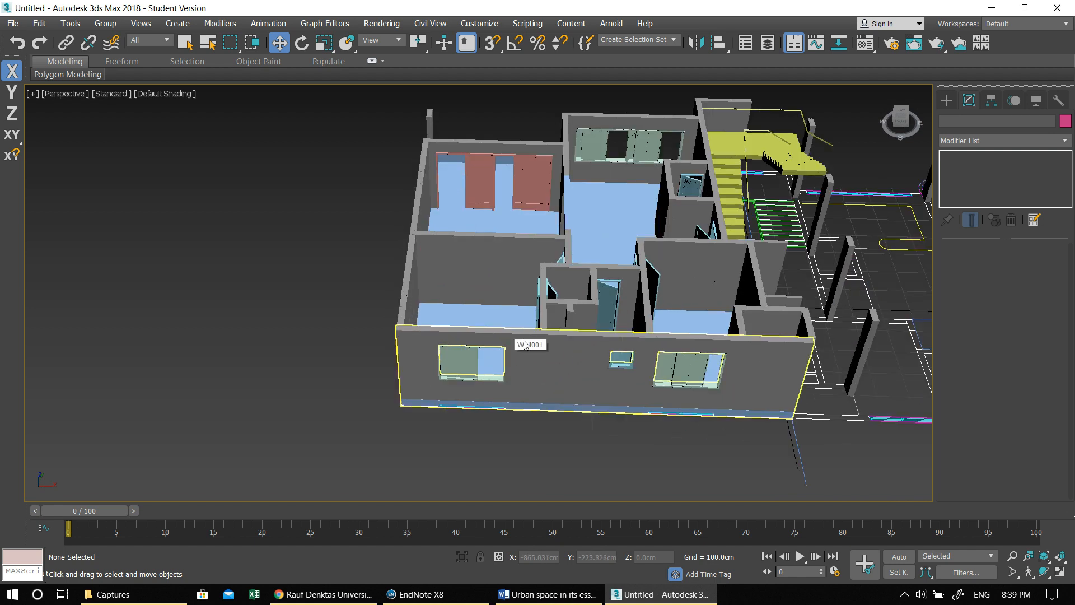
{"action": "middle_click_drag", "start_coordinate": [606, 359], "coordinate": [561, 353]}
- Create a box about 106.4 cm wide, 7.5 cm long and 26.2 cm high in front of the small facade window in plan
{"action": "key", "text": "alt+w"}
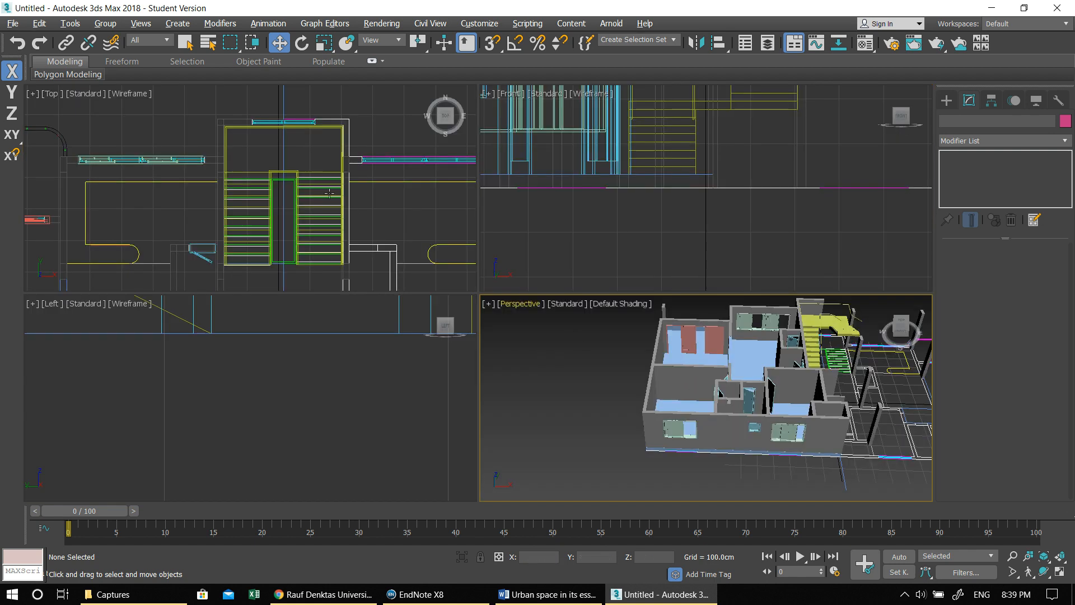
{"action": "key", "text": "alt+w"}
{"action": "scroll", "coordinate": [465, 199], "scroll_direction": "down", "scroll_amount": 5}
{"action": "scroll", "coordinate": [437, 275], "scroll_direction": "up", "scroll_amount": 8}
{"action": "middle_click_drag", "start_coordinate": [425, 293], "coordinate": [491, 293]}
{"action": "scroll", "coordinate": [491, 294], "scroll_direction": "up", "scroll_amount": 4}
{"action": "middle_click_drag", "start_coordinate": [508, 334], "coordinate": [495, 341]}
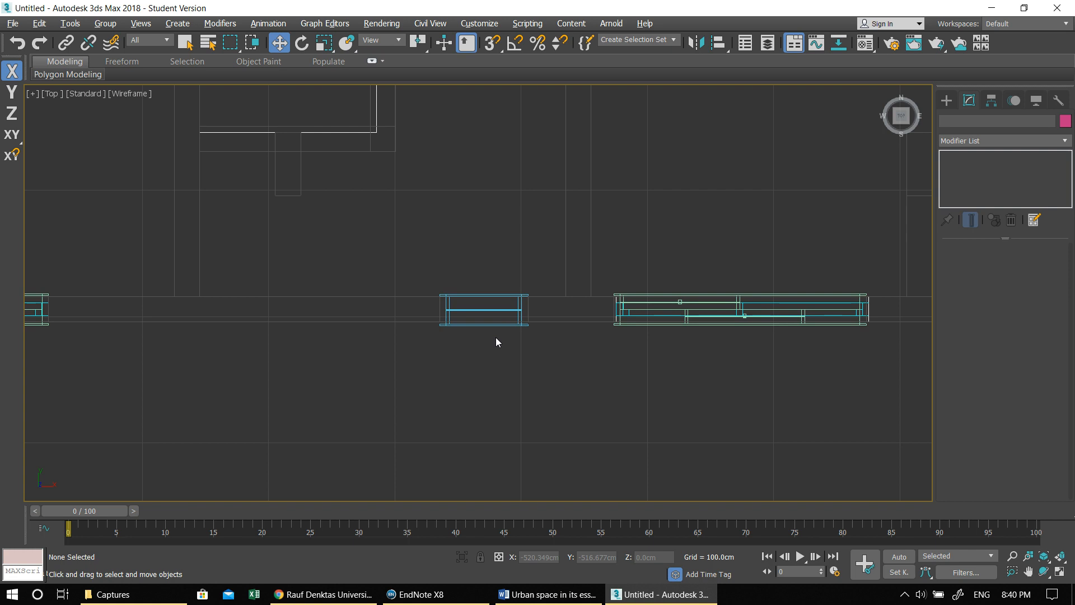
{"action": "left_click", "coordinate": [946, 100]}
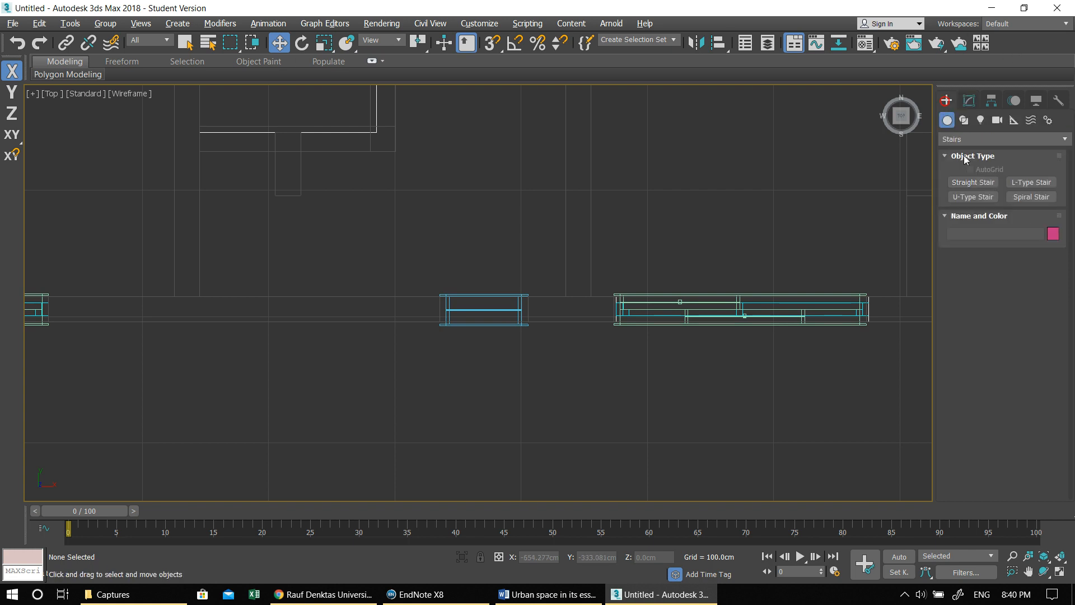
{"action": "left_click", "coordinate": [969, 100]}
{"action": "left_click", "coordinate": [946, 100]}
{"action": "left_click", "coordinate": [956, 139]}
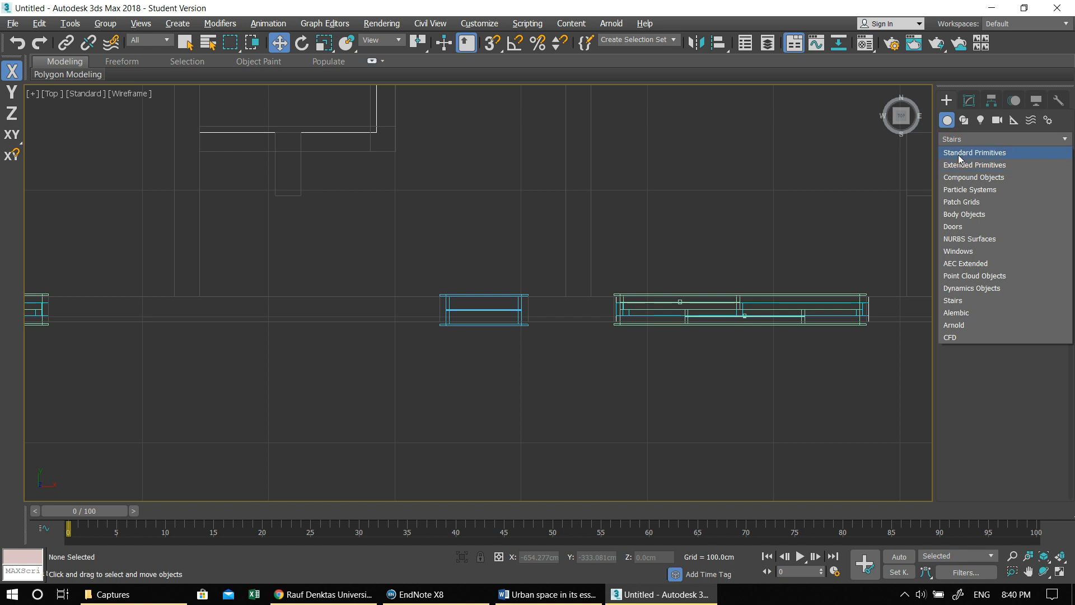
{"action": "left_click", "coordinate": [955, 140]}
{"action": "left_click", "coordinate": [955, 140]}
{"action": "left_click", "coordinate": [957, 152]}
{"action": "left_click", "coordinate": [973, 182]}
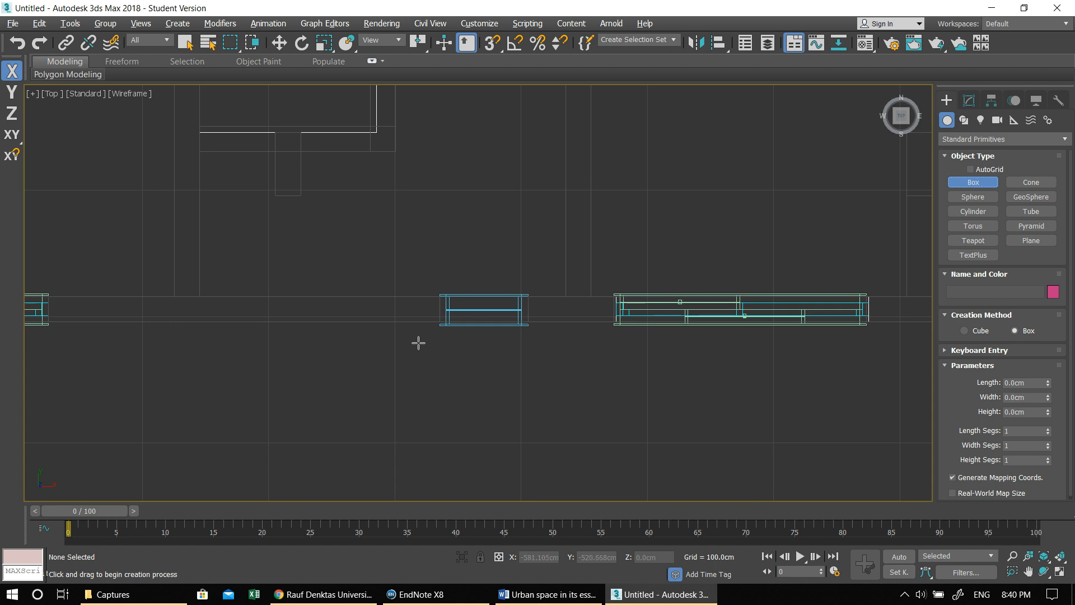
{"action": "left_click_drag", "start_coordinate": [420, 354], "coordinate": [555, 363]}
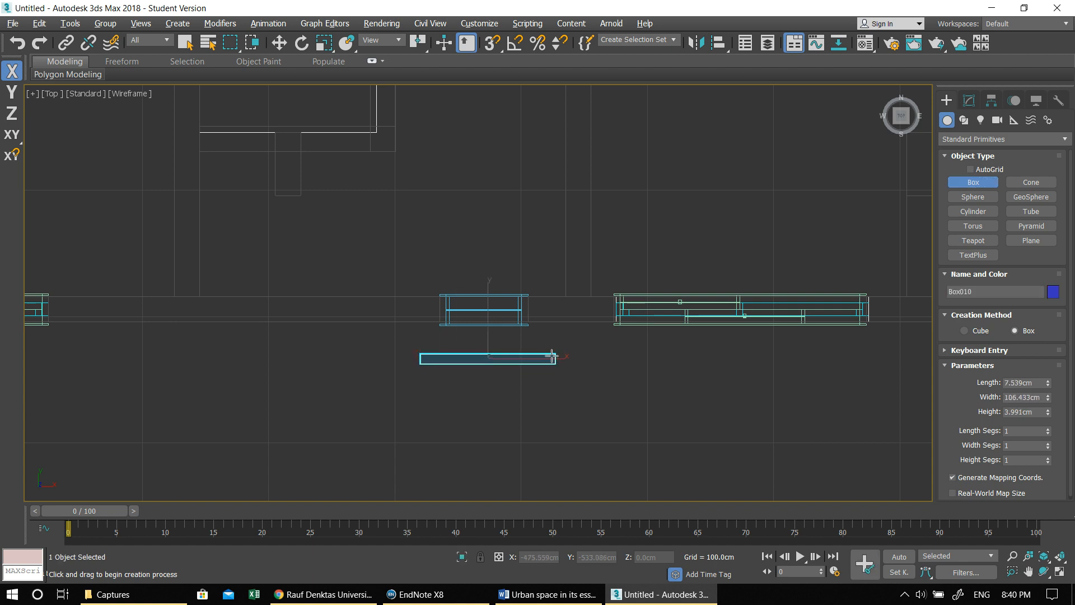
{"action": "left_click", "coordinate": [548, 330]}
{"action": "middle_click_drag", "start_coordinate": [532, 340], "coordinate": [521, 353]}
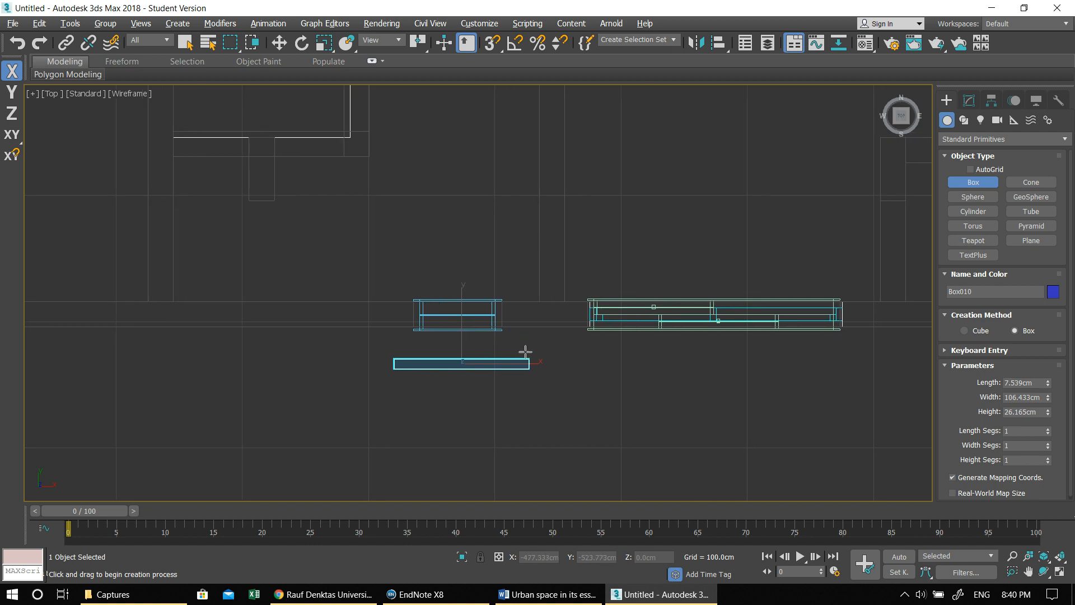
- Move the box up from the ground in front of the facade and scale its height down to about 29%
{"action": "key", "text": "w"}
{"action": "left_click_drag", "start_coordinate": [525, 364], "coordinate": [522, 363]}
{"action": "key", "text": "alt+w"}
{"action": "right_click", "coordinate": [707, 373]}
{"action": "key", "text": "alt+w"}
{"action": "middle_click_drag", "start_coordinate": [627, 392], "coordinate": [597, 402], "text": "alt"}
{"action": "scroll", "coordinate": [597, 402], "scroll_direction": "up", "scroll_amount": 5}
{"action": "scroll", "coordinate": [561, 331], "scroll_direction": "up", "scroll_amount": 5}
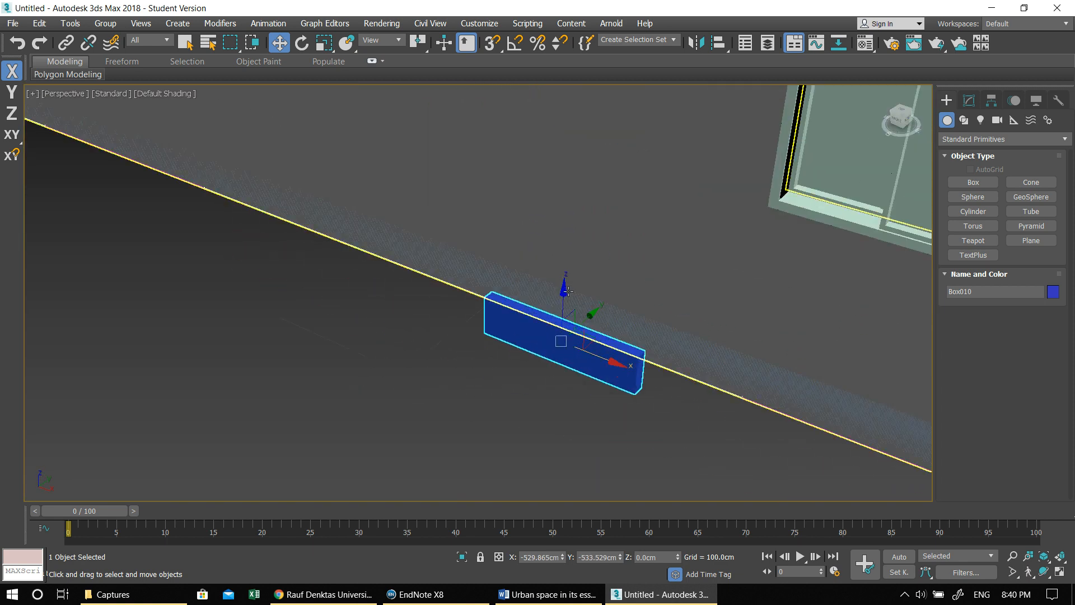
{"action": "mouse_move", "coordinate": [563, 290]}
{"action": "left_mouse_down"}
{"action": "mouse_move", "coordinate": [569, 218]}
{"action": "mouse_move", "coordinate": [567, 307]}
{"action": "left_mouse_up"}
{"action": "key", "text": "e"}
{"action": "key", "text": "r"}
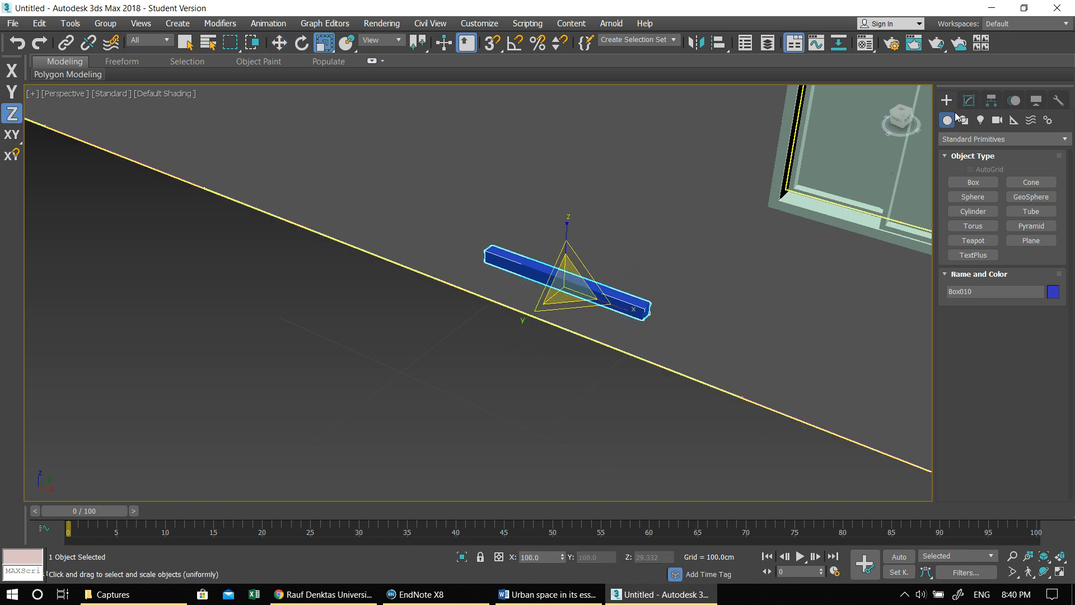
- Recolour the new facade box orange and convert it to an editable poly
{"action": "left_click", "coordinate": [969, 100]}
{"action": "left_click", "coordinate": [1064, 121]}
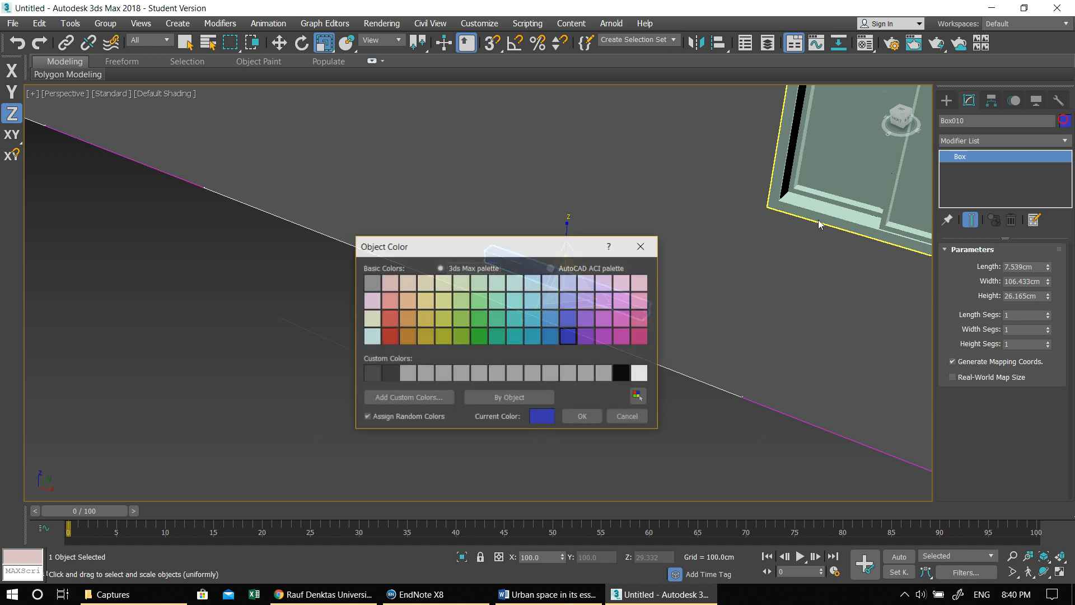
{"action": "left_click", "coordinate": [408, 318]}
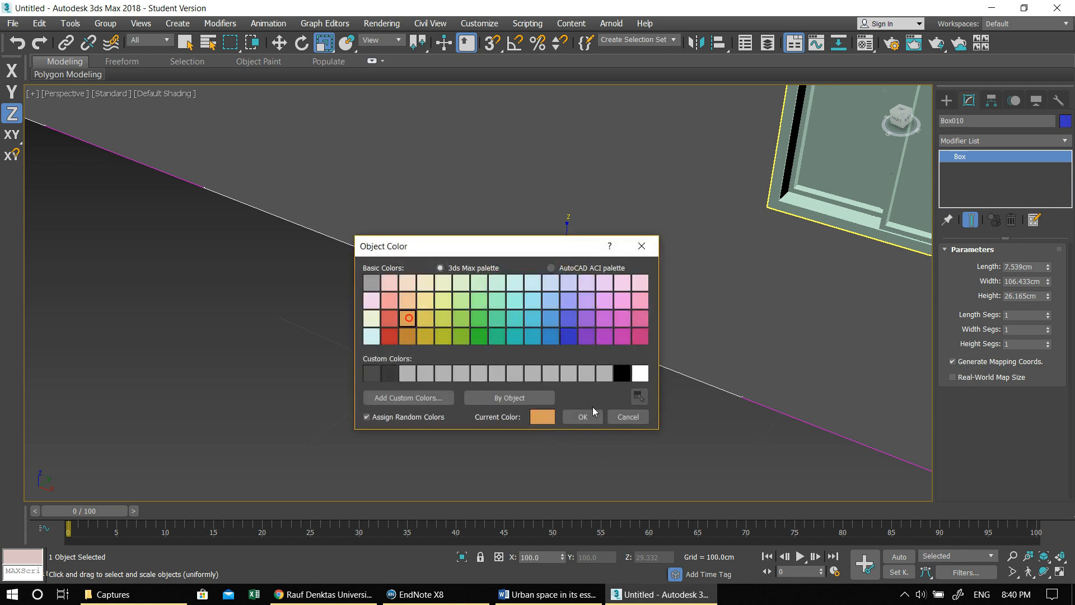
{"action": "left_click", "coordinate": [594, 411]}
{"action": "middle_click_drag", "start_coordinate": [664, 336], "coordinate": [600, 377]}
{"action": "scroll", "coordinate": [600, 376], "scroll_direction": "up", "scroll_amount": 3}
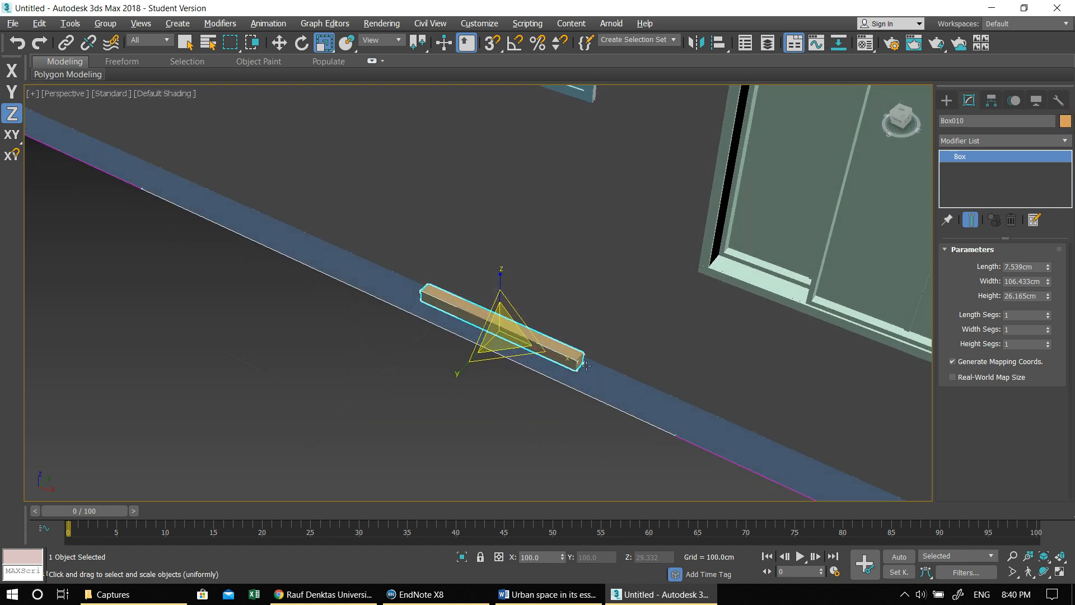
{"action": "right_click", "coordinate": [507, 328]}
{"action": "left_click", "coordinate": [597, 479]}
{"action": "left_click", "coordinate": [697, 488]}
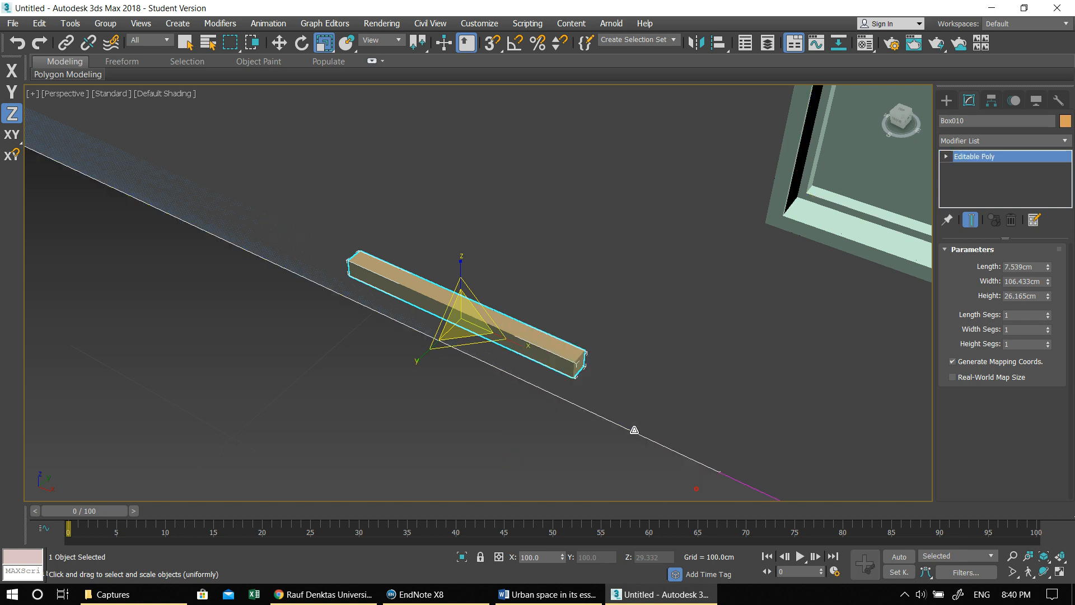
- Show edged faces and extrude the box's end polygon outward by 10 cm
{"action": "left_click", "coordinate": [1013, 267]}
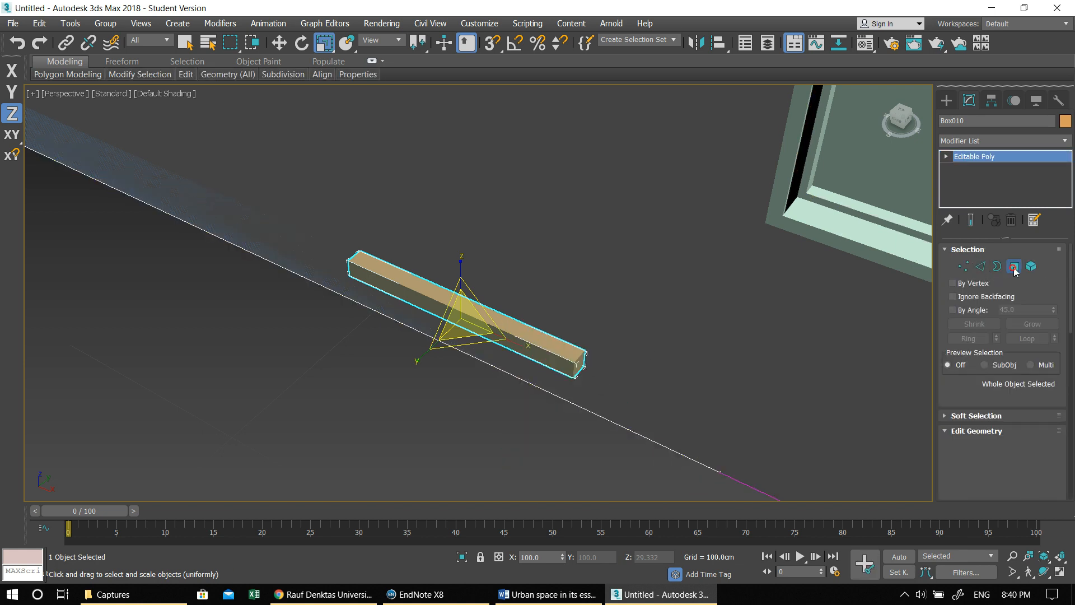
{"action": "left_click", "coordinate": [572, 371]}
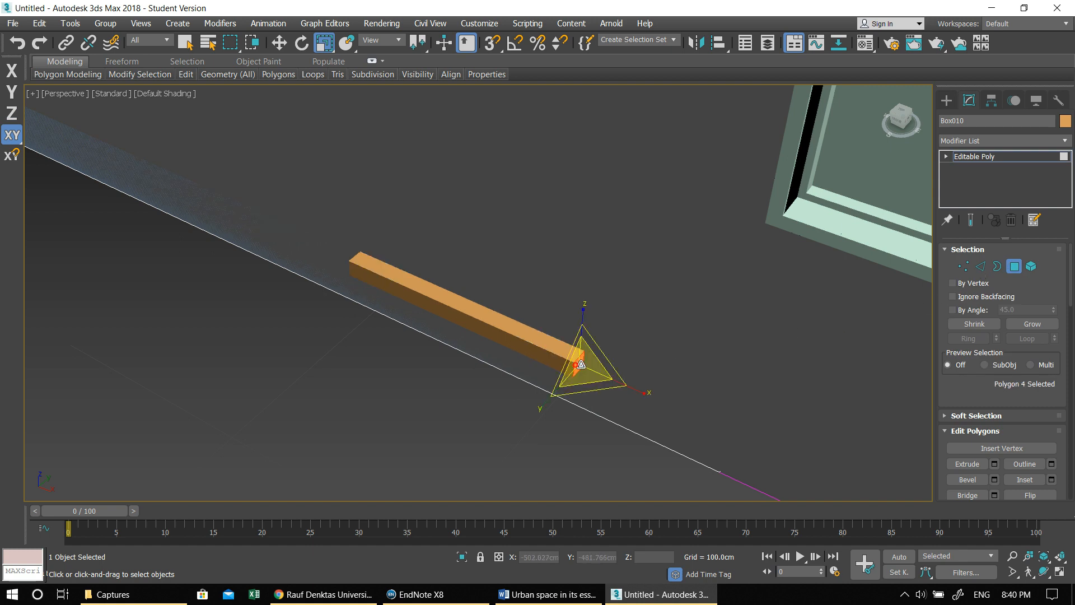
{"action": "middle_click_drag", "start_coordinate": [356, 302], "coordinate": [362, 347], "text": "alt"}
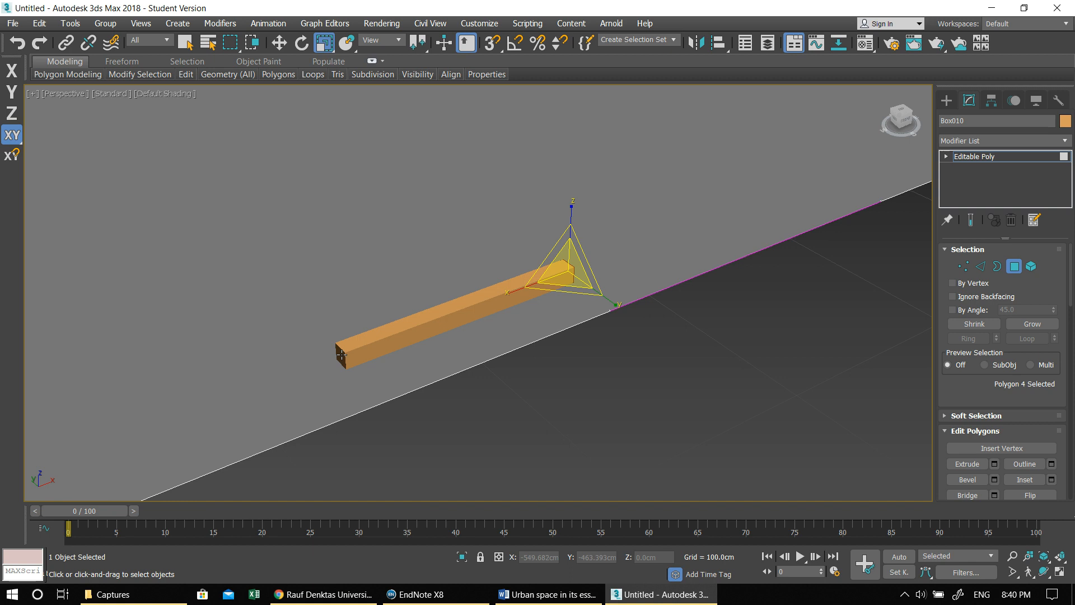
{"action": "left_click", "coordinate": [342, 354]}
{"action": "middle_click_drag", "start_coordinate": [341, 353], "coordinate": [555, 351], "text": "alt"}
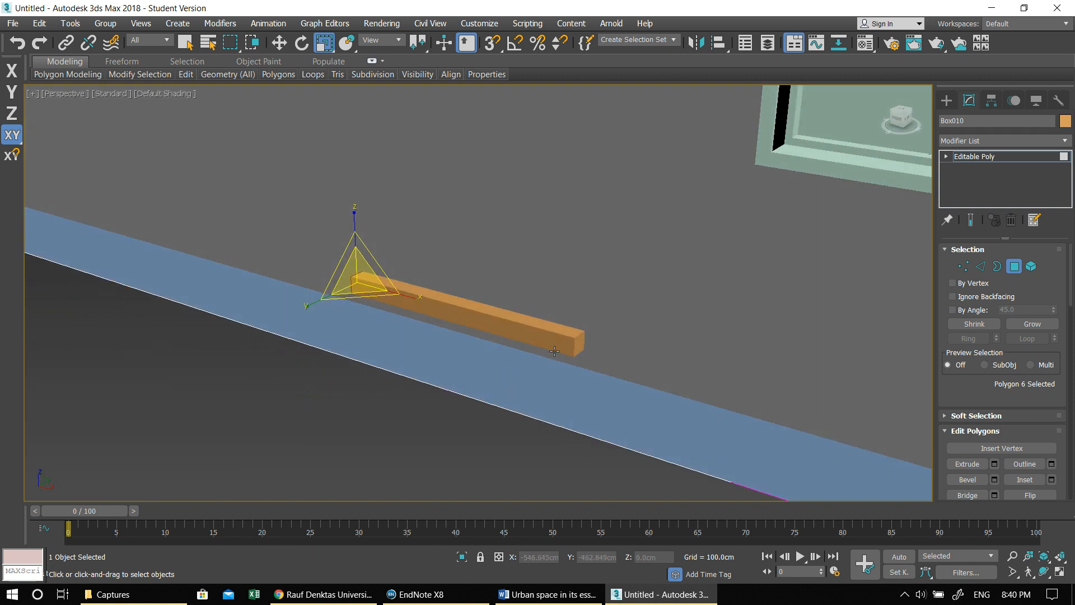
{"action": "left_click", "coordinate": [578, 346]}
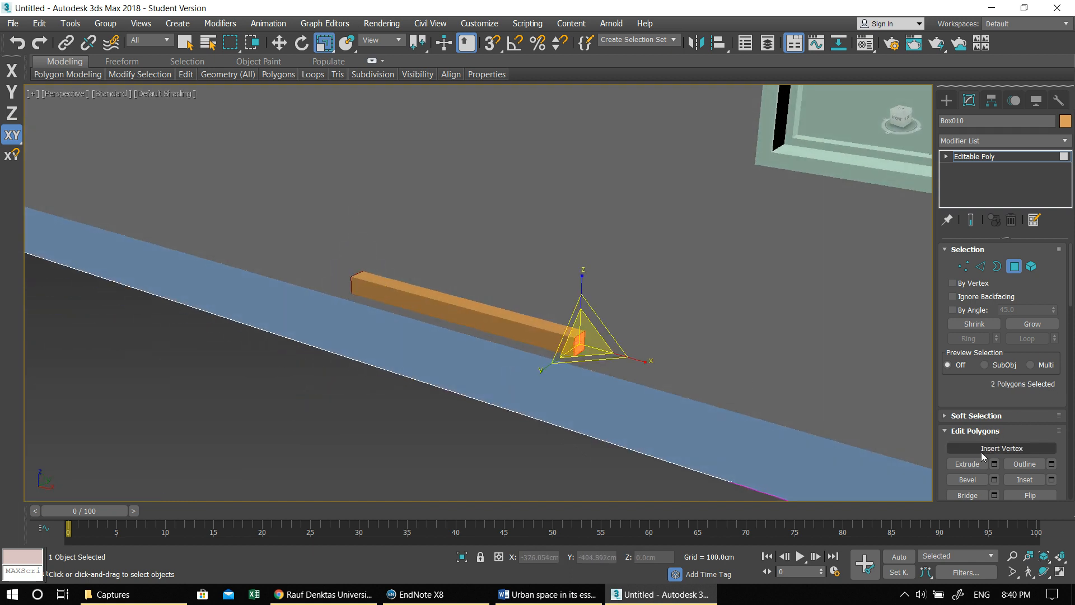
{"action": "left_click", "coordinate": [994, 464]}
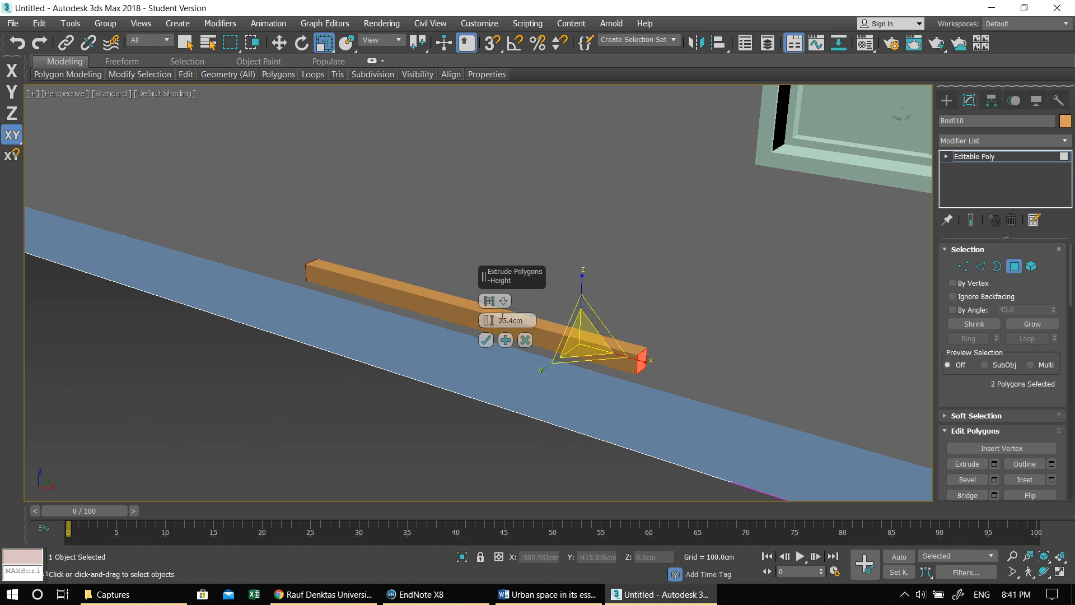
{"action": "double_click", "coordinate": [510, 320]}
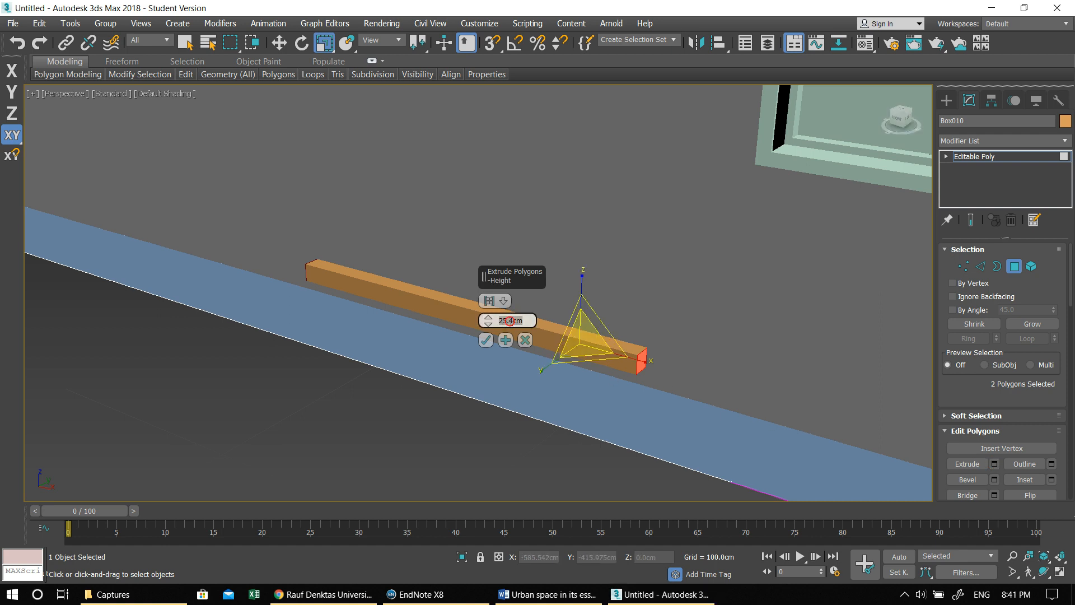
{"action": "type", "text": "10"}
{"action": "key", "text": "Return"}
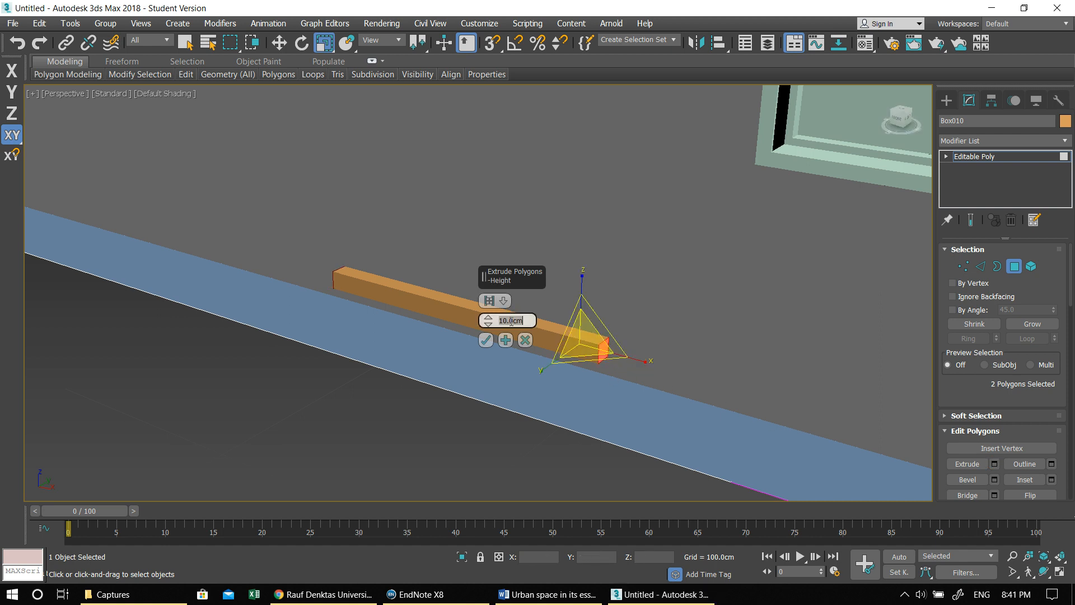
{"action": "mouse_move", "coordinate": [599, 322]}
{"action": "middle_mouse_down", "text": "alt"}
{"action": "mouse_move", "coordinate": [570, 361]}
{"action": "mouse_move", "coordinate": [586, 365]}
{"action": "mouse_move", "coordinate": [542, 364]}
{"action": "middle_mouse_up", "text": "alt"}
{"action": "key", "text": "F4"}
{"action": "middle_click_drag", "start_coordinate": [475, 418], "coordinate": [412, 413], "text": "alt"}
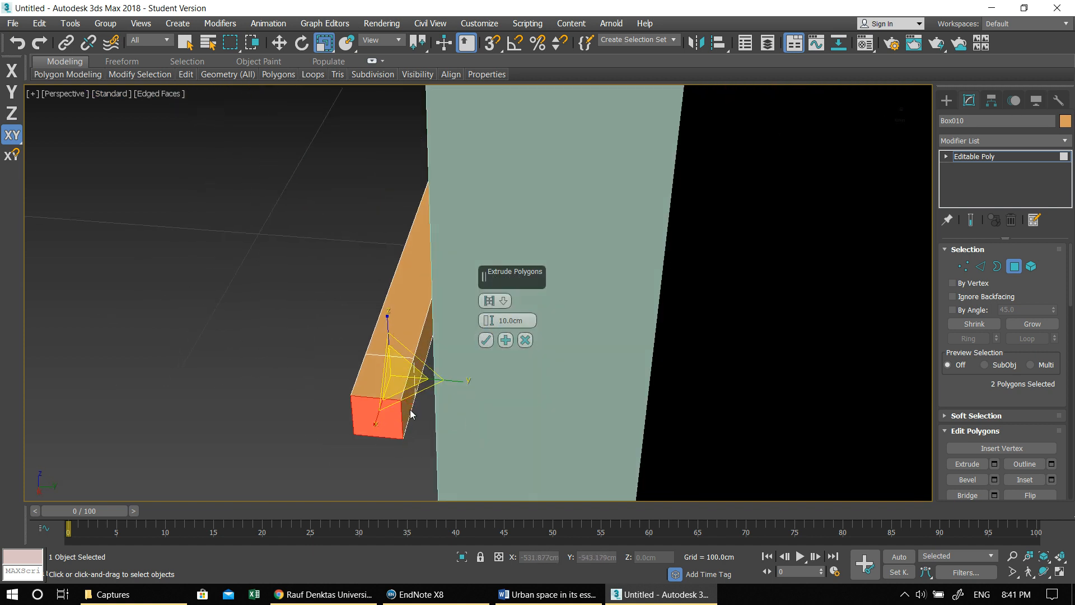
{"action": "left_click", "coordinate": [409, 414]}
{"action": "left_click", "coordinate": [402, 381]}
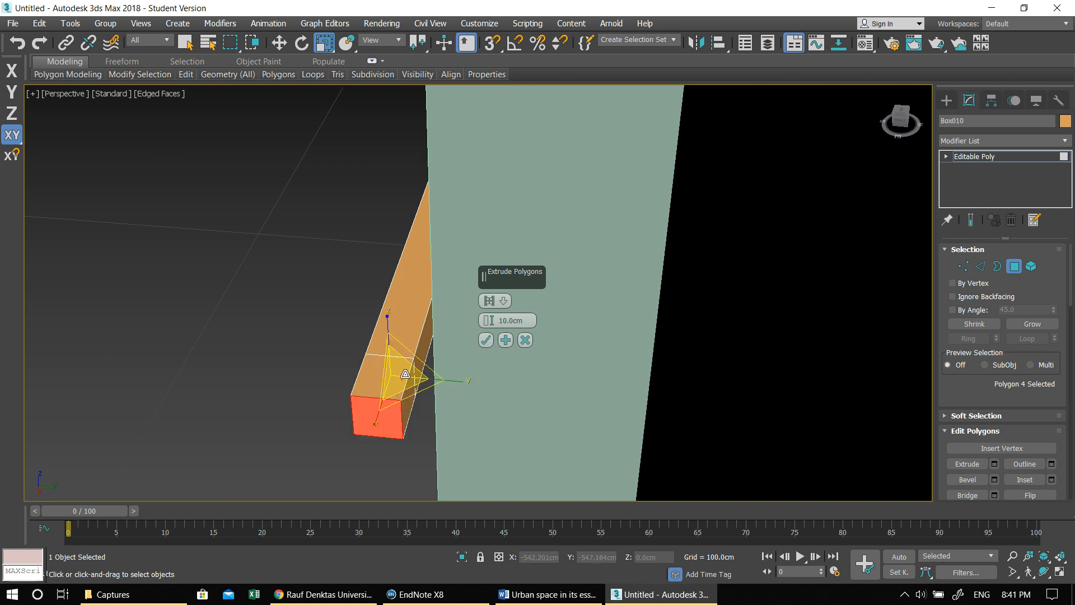
{"action": "left_click", "coordinate": [485, 339]}
- Extrude the polygon at the box's opposite end by 10 cm as well
{"action": "left_click", "coordinate": [410, 387]}
{"action": "middle_click_drag", "start_coordinate": [384, 326], "coordinate": [603, 319], "text": "alt"}
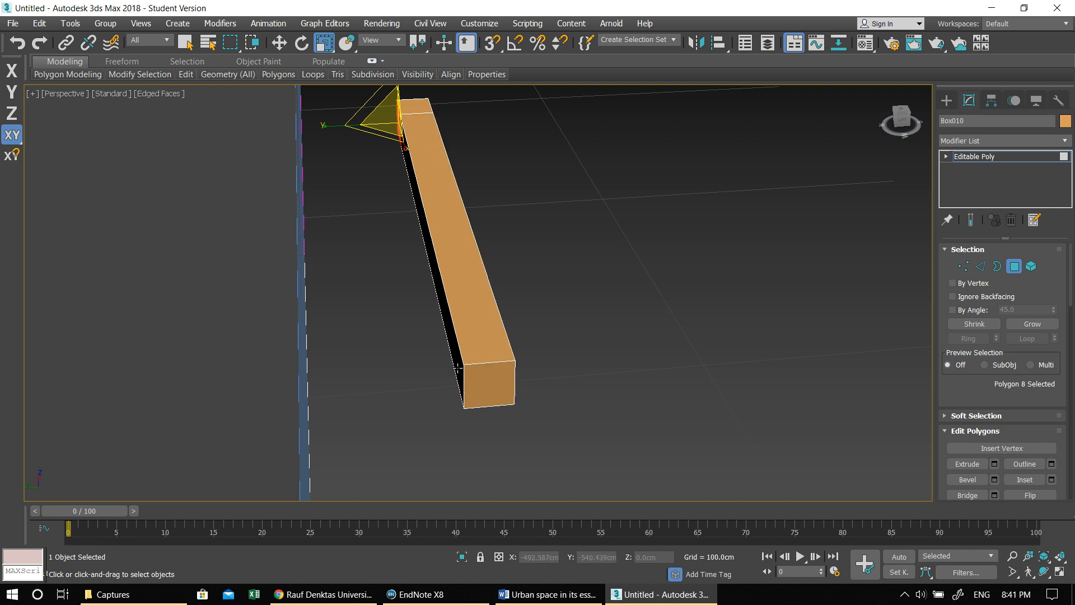
{"action": "left_click", "coordinate": [494, 376]}
{"action": "middle_click_drag", "start_coordinate": [681, 404], "coordinate": [654, 405], "text": "alt"}
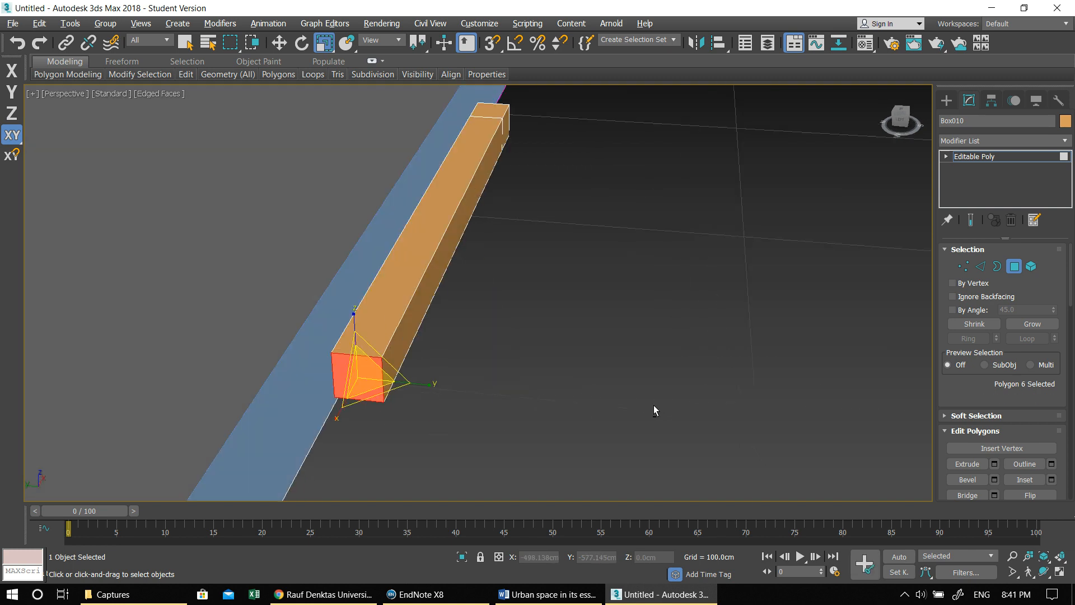
{"action": "left_click", "coordinate": [995, 464]}
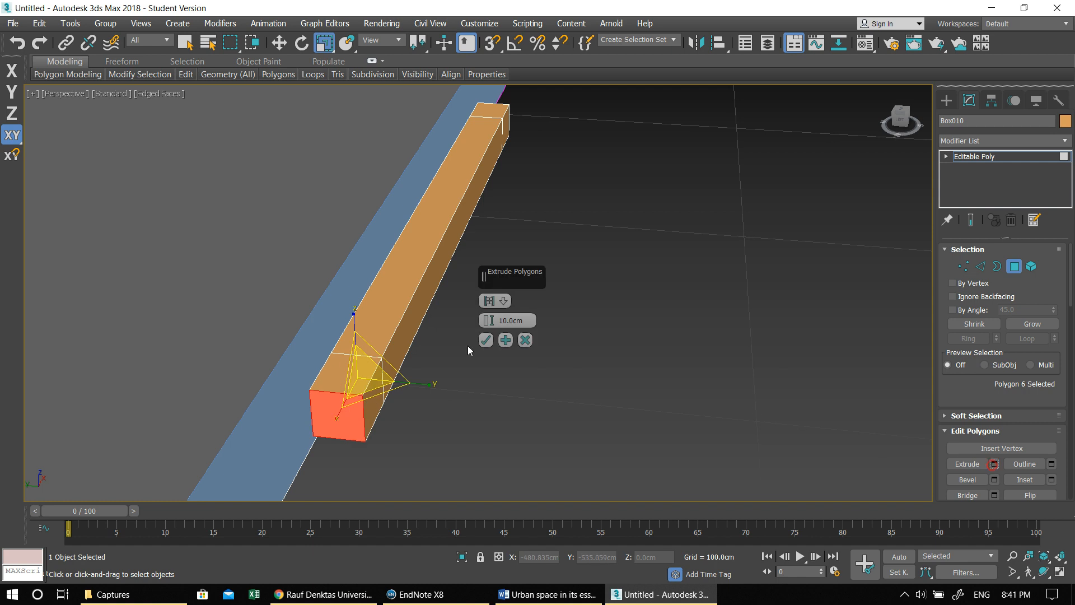
{"action": "left_click", "coordinate": [488, 339]}
- Extrude the wall-facing polygons of both end segments by 29.224 cm into the facade to form a U-shaped bracket
{"action": "middle_click_drag", "start_coordinate": [403, 378], "coordinate": [425, 378], "text": "alt"}
{"action": "left_click", "coordinate": [446, 392]}
{"action": "scroll", "coordinate": [359, 151], "scroll_direction": "up", "scroll_amount": 1}
{"action": "scroll", "coordinate": [392, 147], "scroll_direction": "down", "scroll_amount": 1}
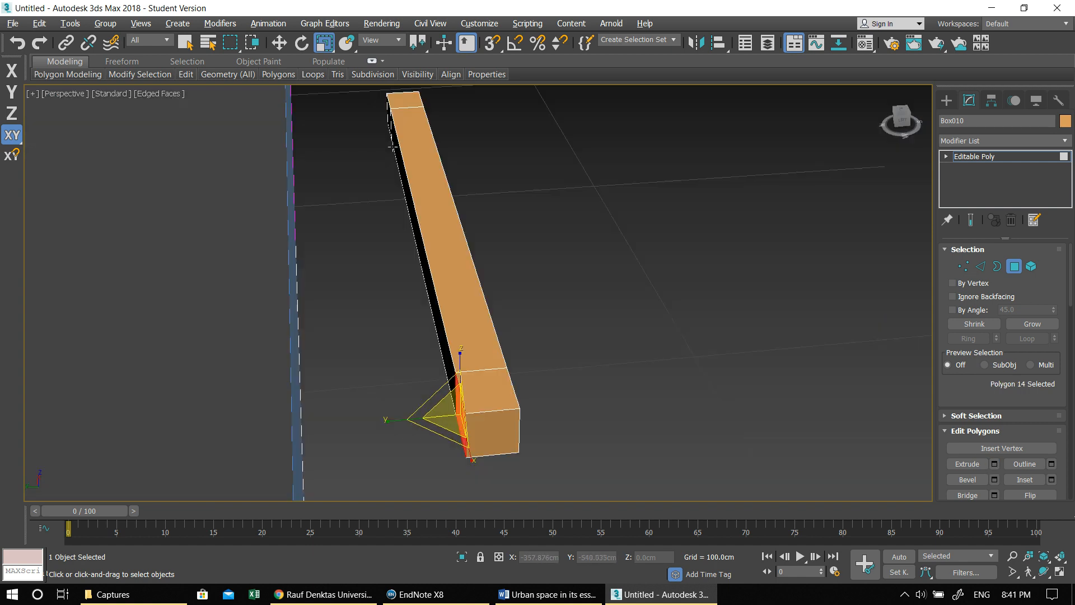
{"action": "left_click", "coordinate": [388, 113]}
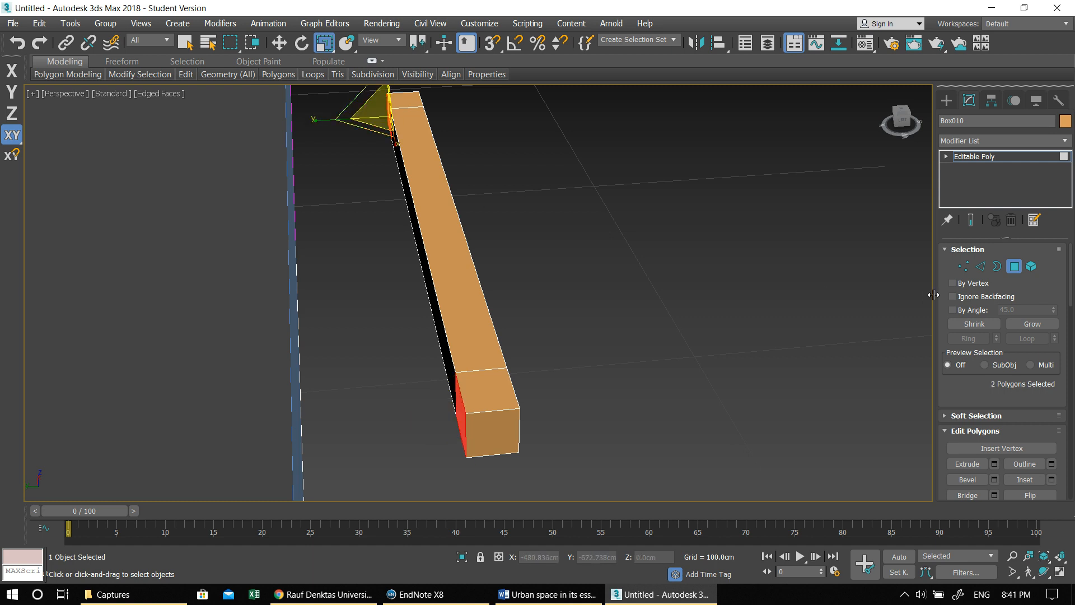
{"action": "left_click", "coordinate": [994, 464]}
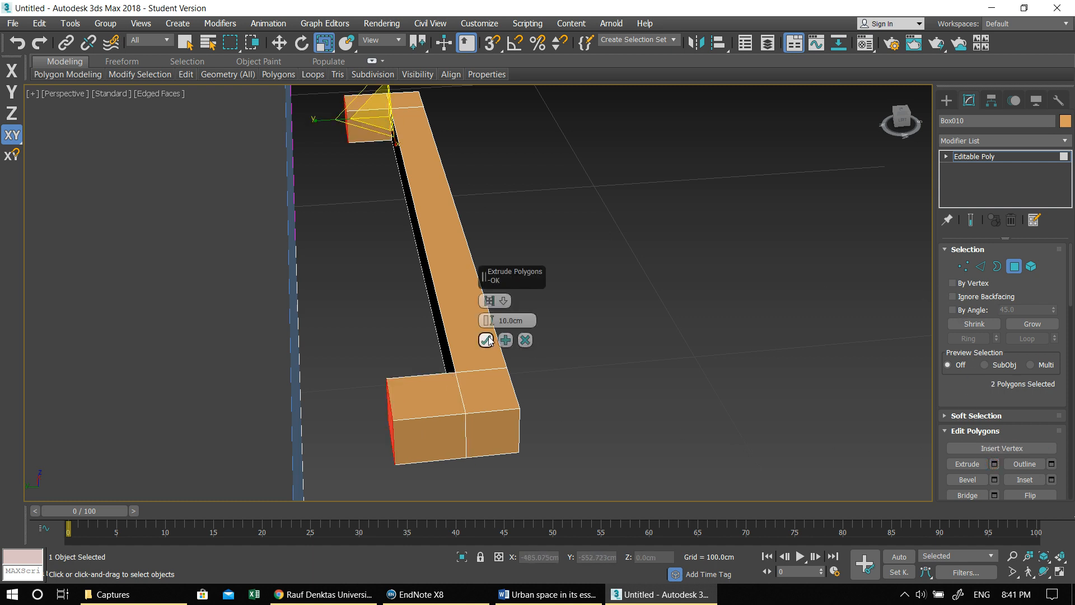
{"action": "left_click_drag", "start_coordinate": [488, 320], "coordinate": [493, 275]}
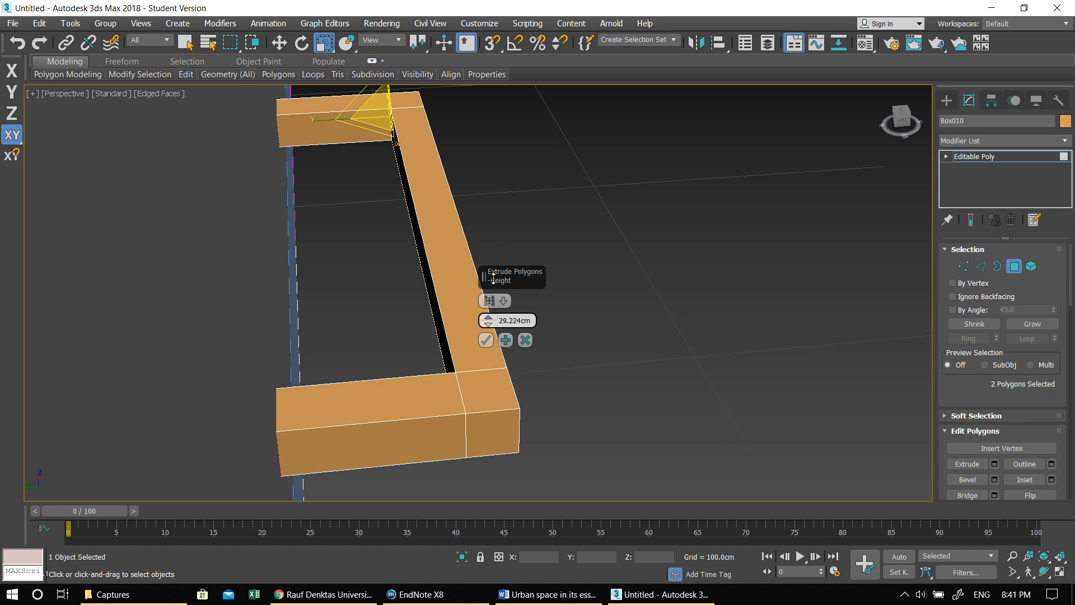
{"action": "middle_click_drag", "start_coordinate": [549, 347], "coordinate": [505, 346], "text": "alt"}
{"action": "left_click", "coordinate": [486, 340]}
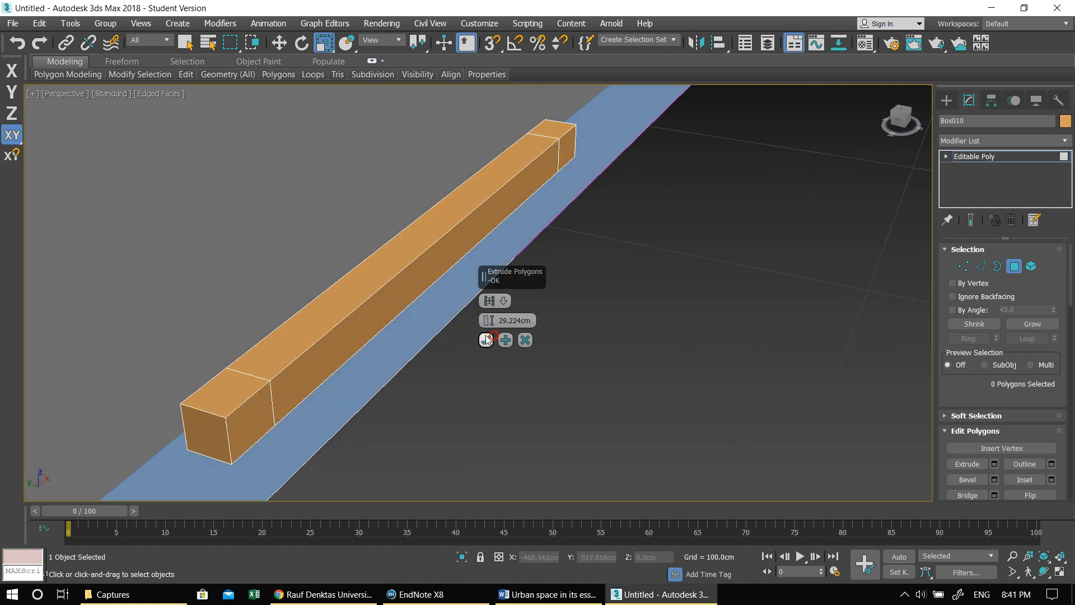
{"action": "left_click_drag", "start_coordinate": [0, 0], "coordinate": [0, 0]}
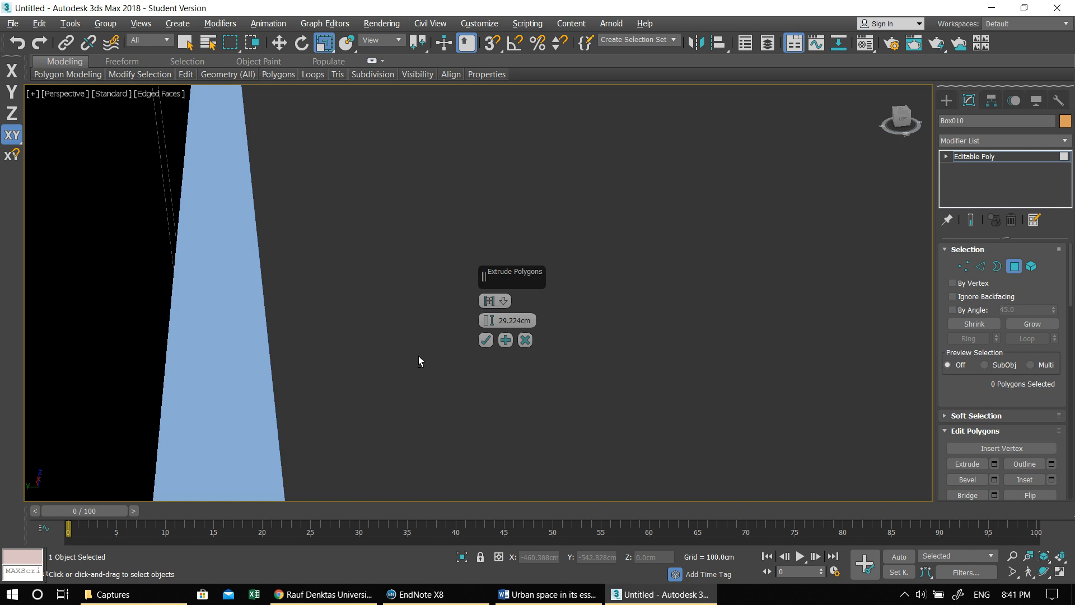
{"action": "middle_click_drag", "start_coordinate": [418, 356], "coordinate": [415, 356], "text": "alt"}
{"action": "left_click", "coordinate": [448, 407]}
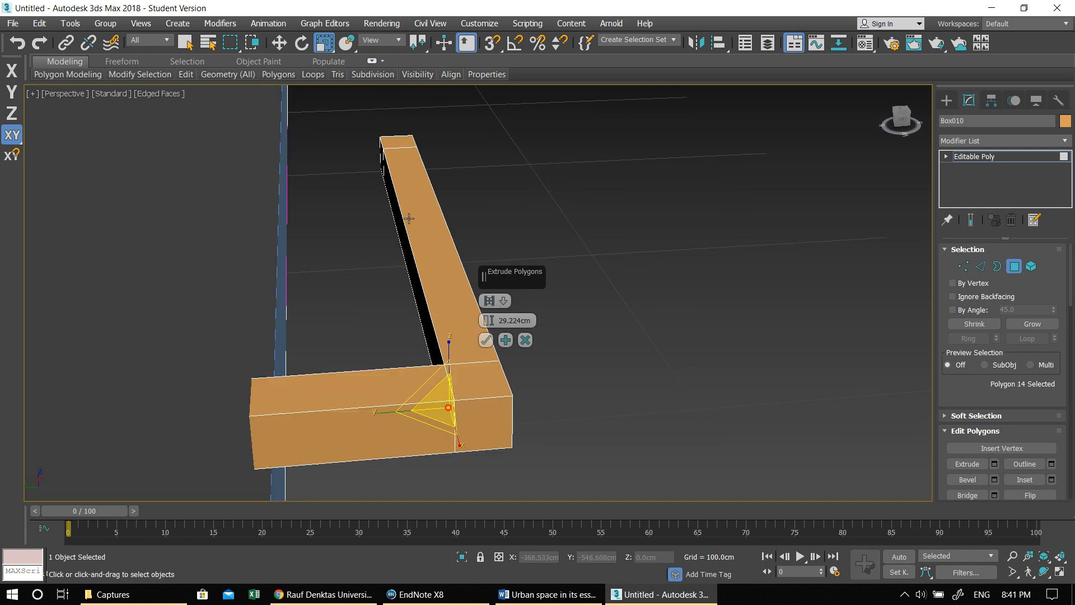
{"action": "left_click", "coordinate": [381, 151], "text": "ctrl"}
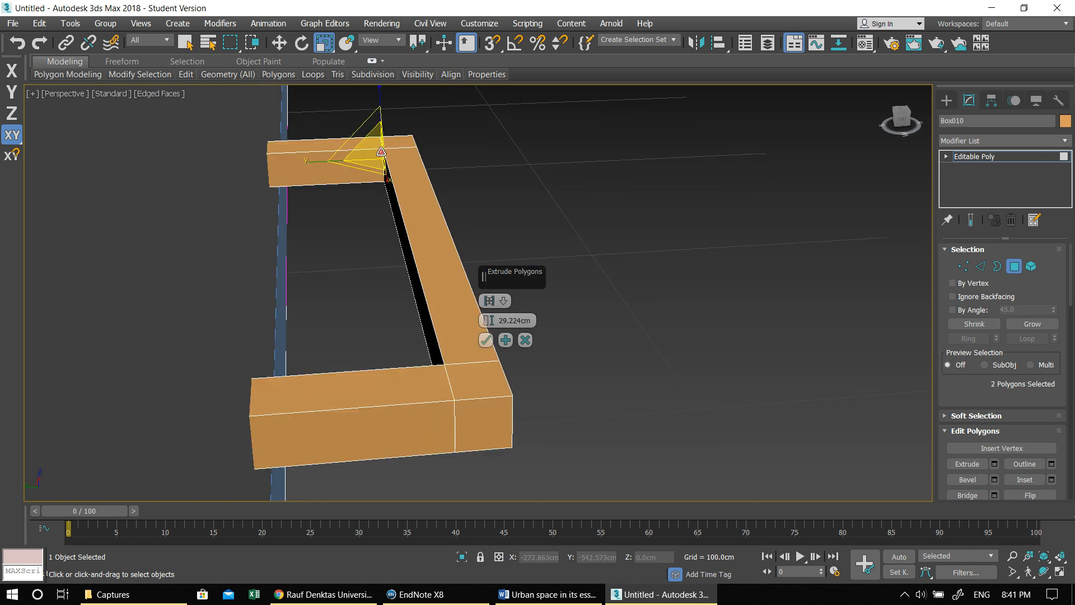
{"action": "left_click", "coordinate": [486, 340]}
- Leave polygon editing so the whole U-shaped box is selected, ready to move in front of the facade
{"action": "mouse_move", "coordinate": [491, 339]}
{"action": "middle_mouse_down", "text": "alt"}
{"action": "mouse_move", "coordinate": [502, 373]}
{"action": "mouse_move", "coordinate": [490, 354]}
{"action": "mouse_move", "coordinate": [496, 326]}
{"action": "middle_mouse_up", "text": "alt"}
{"action": "key", "text": "w"}
{"action": "scroll", "coordinate": [491, 354], "scroll_direction": "down", "scroll_amount": 5}
{"action": "scroll", "coordinate": [491, 338], "scroll_direction": "down", "scroll_amount": 5}
{"action": "scroll", "coordinate": [512, 288], "scroll_direction": "up", "scroll_amount": 3}
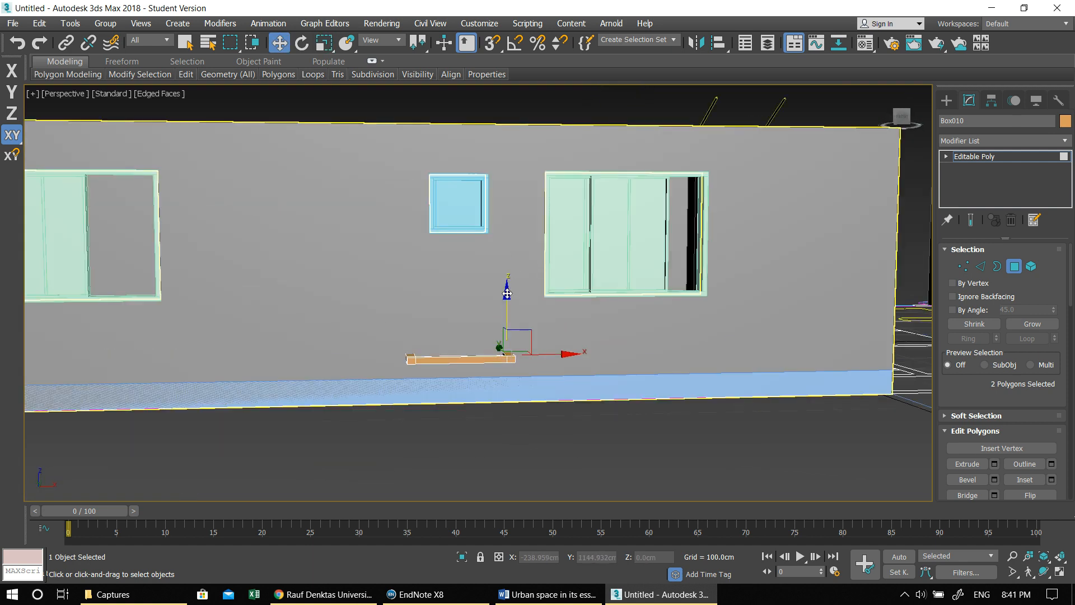
{"action": "left_click", "coordinate": [507, 292]}
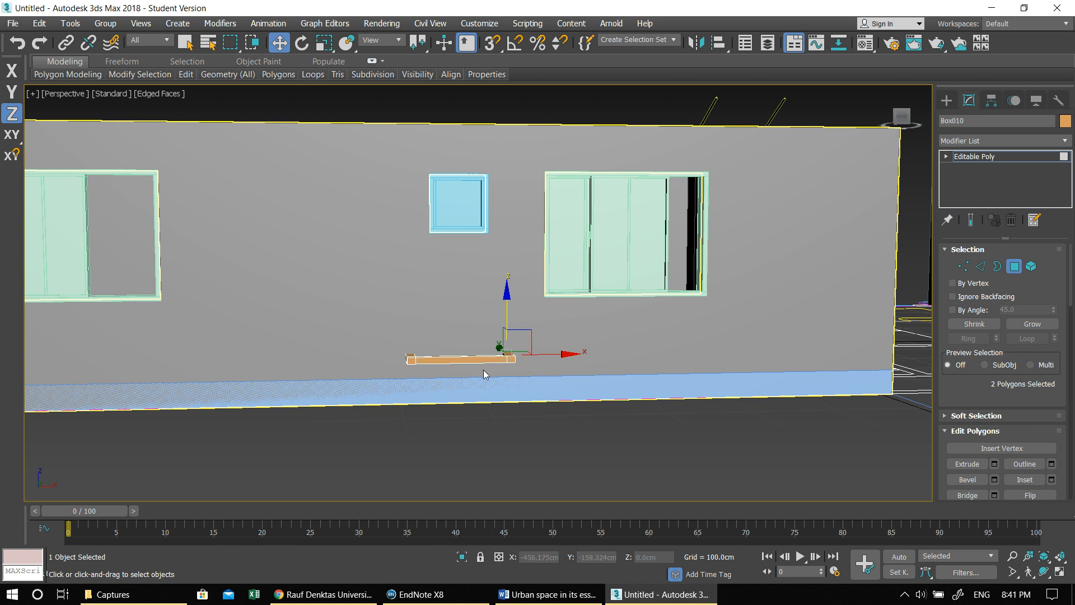
{"action": "left_click", "coordinate": [940, 101]}
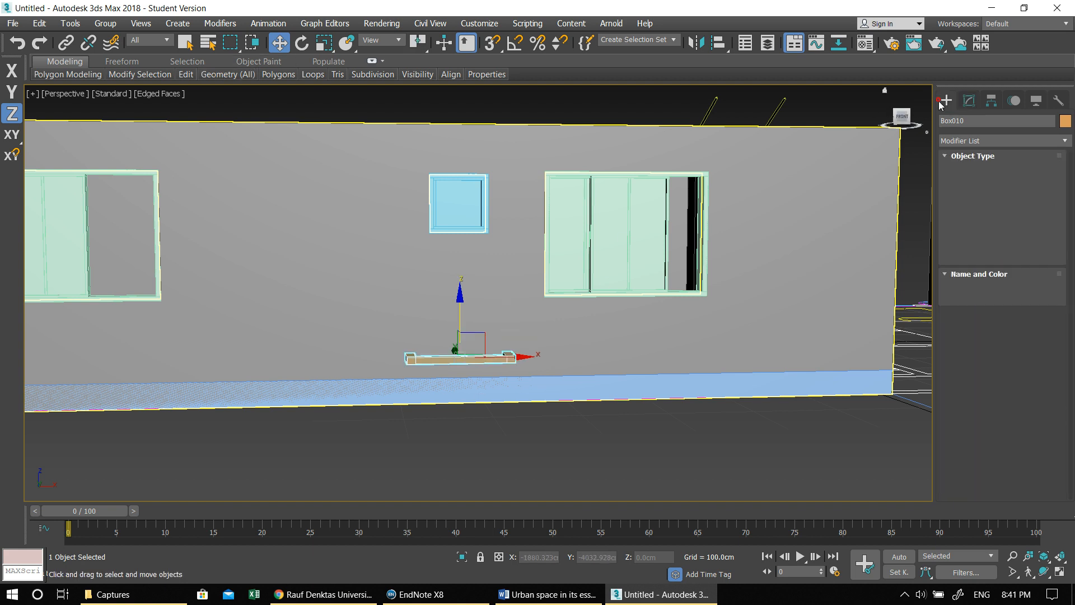
- Maximize the Left view and move the U-shaped box up by about 0.57 cm
{"action": "left_click_drag", "start_coordinate": [469, 296], "coordinate": [463, 341]}
{"action": "key", "text": "alt+w"}
{"action": "middle_click", "coordinate": [371, 395]}
{"action": "key", "text": "alt+w"}
{"action": "scroll", "coordinate": [413, 349], "scroll_direction": "down", "scroll_amount": 10}
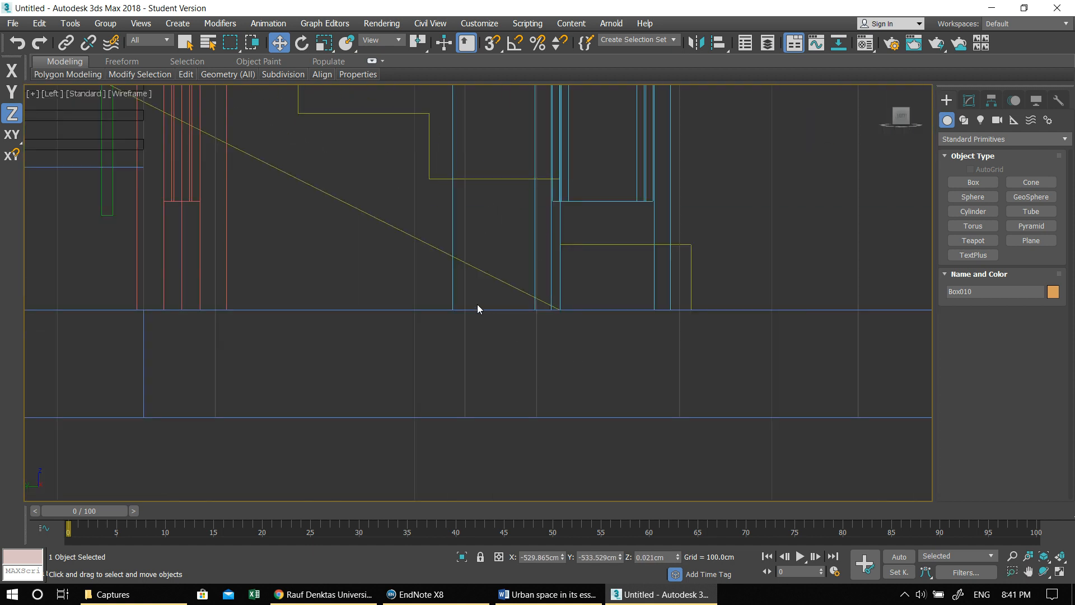
{"action": "middle_click_drag", "start_coordinate": [603, 308], "coordinate": [438, 335]}
{"action": "middle_click_drag", "start_coordinate": [690, 344], "coordinate": [582, 352]}
{"action": "scroll", "coordinate": [708, 324], "scroll_direction": "up", "scroll_amount": 5}
{"action": "scroll", "coordinate": [546, 324], "scroll_direction": "up", "scroll_amount": 2}
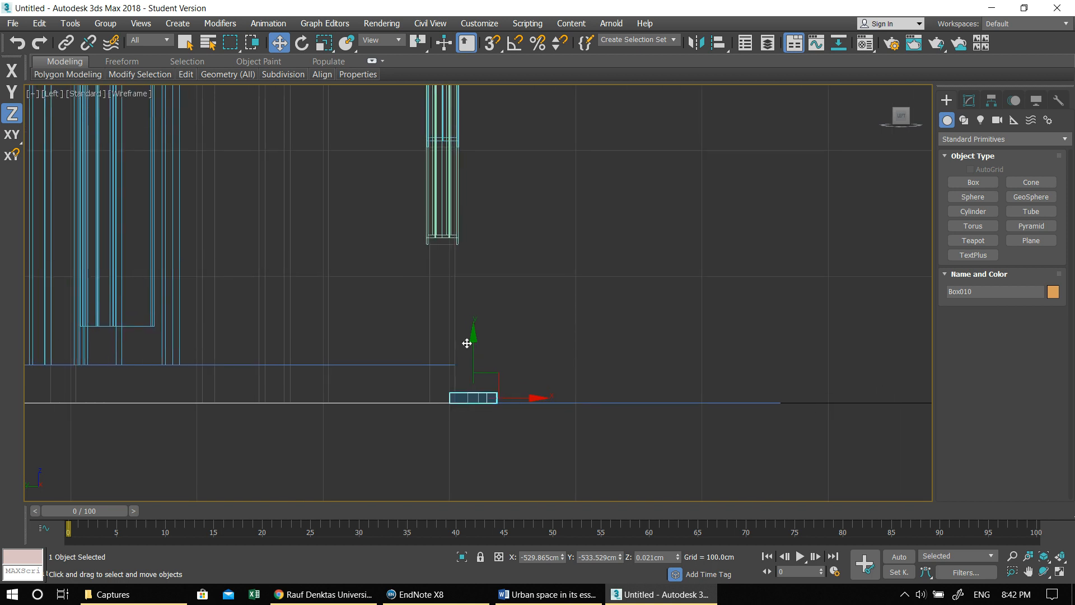
{"action": "left_click_drag", "start_coordinate": [475, 339], "coordinate": [480, 338]}
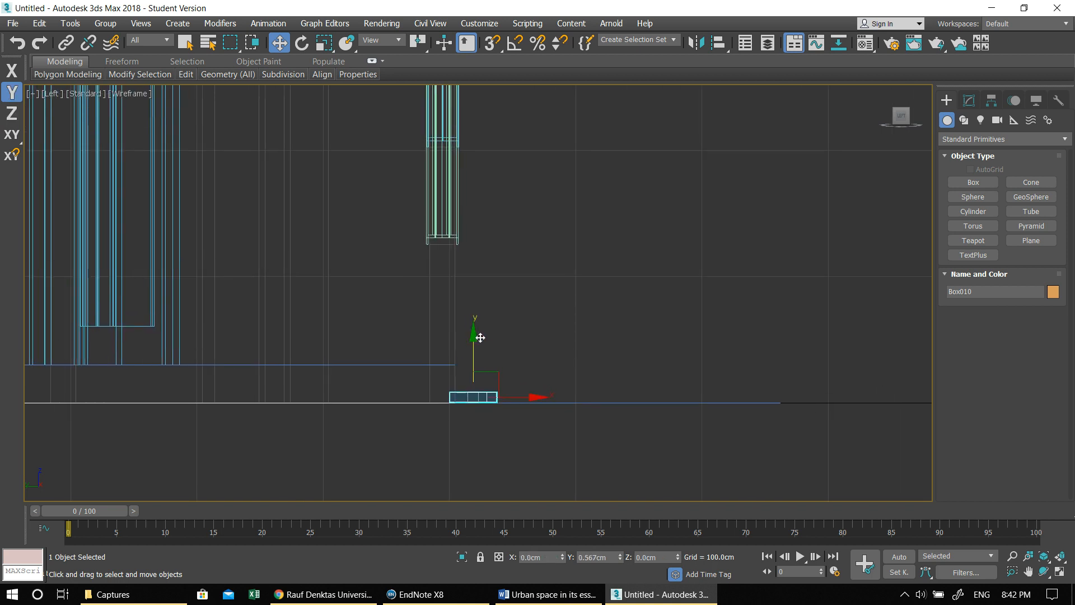
- Clone the U-shaped box upward along the facade as 20 copies spaced about 21 cm apart
{"action": "middle_click_drag", "start_coordinate": [558, 302], "coordinate": [565, 380]}
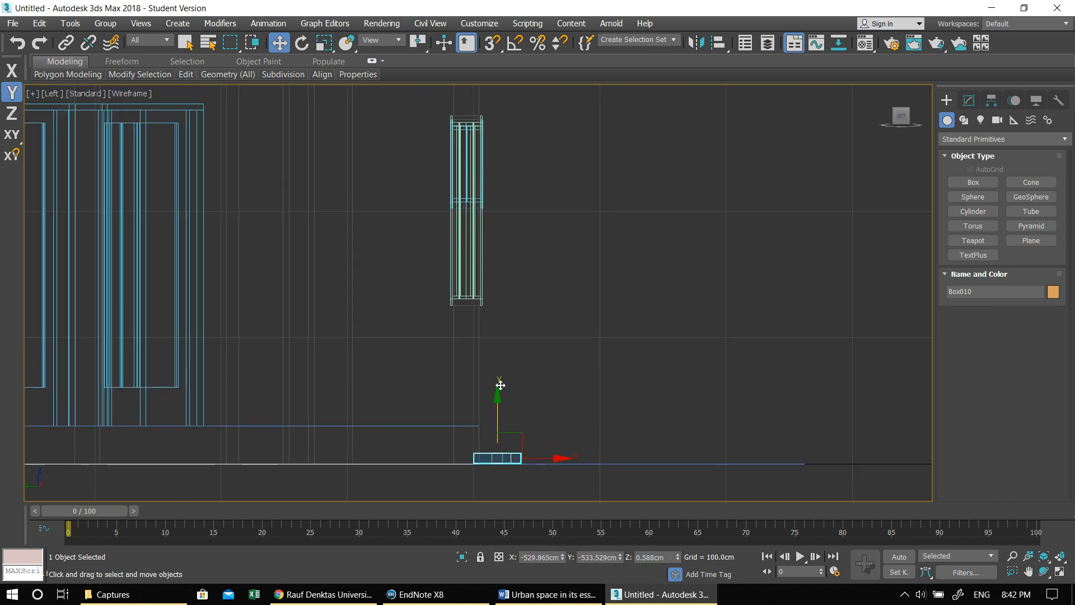
{"action": "left_click_drag", "start_coordinate": [499, 397], "coordinate": [504, 371], "text": "shift"}
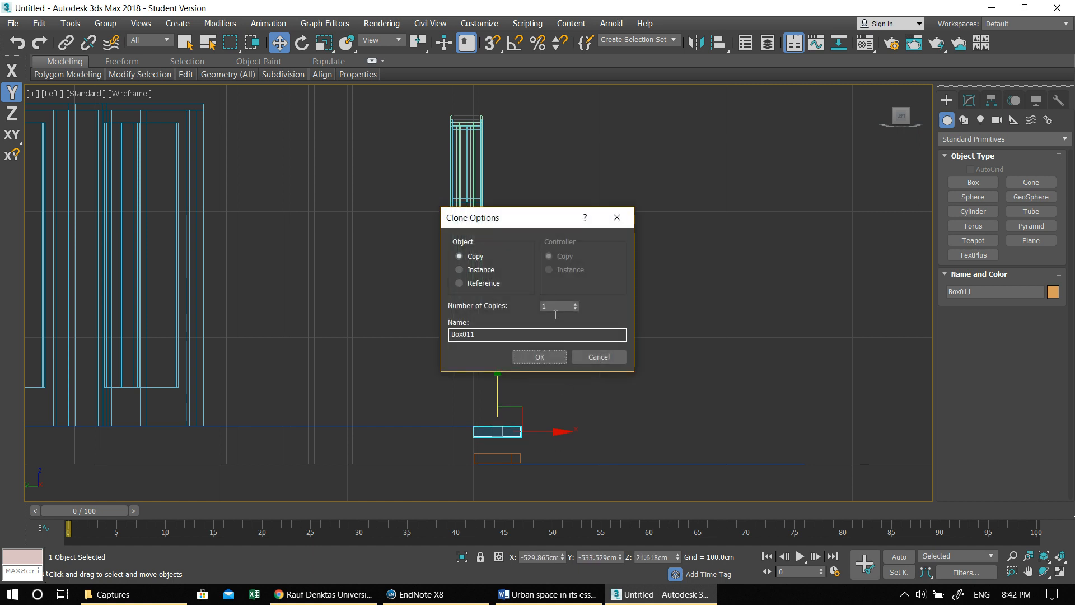
{"action": "double_click", "coordinate": [554, 307]}
{"action": "type", "text": "20"}
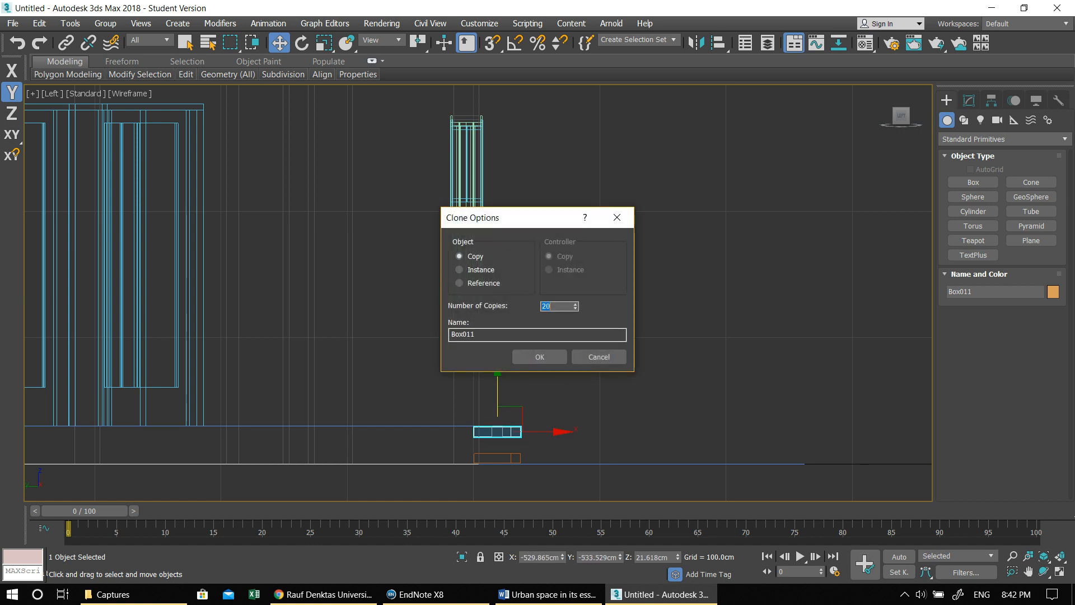
{"action": "left_click", "coordinate": [538, 356]}
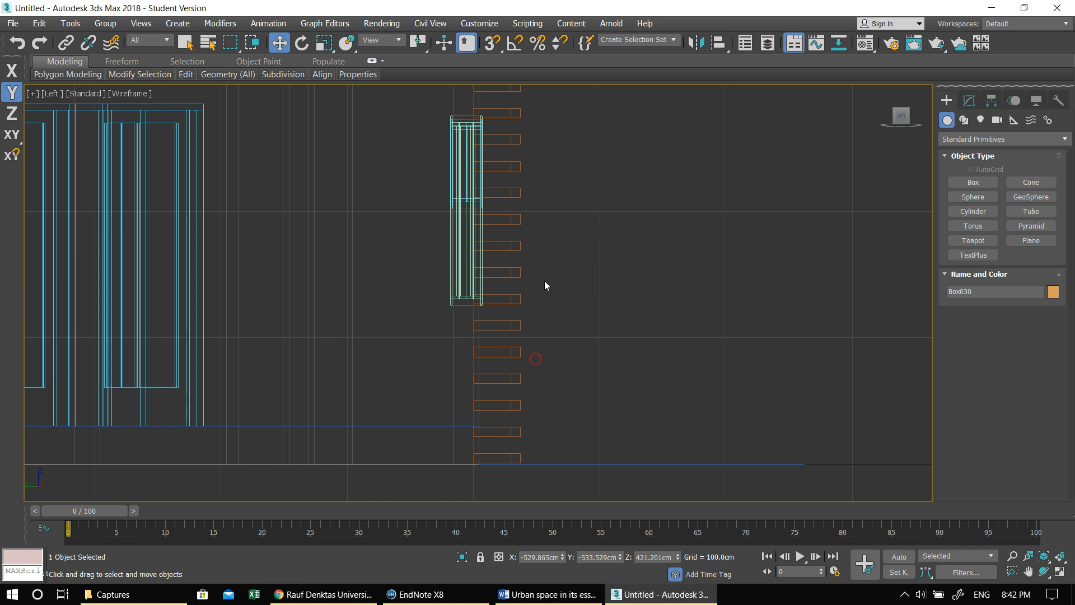
- Delete the five topmost U-shaped box copies that rise above the facade wall in the Left view
{"action": "middle_click_drag", "start_coordinate": [544, 281], "coordinate": [526, 490]}
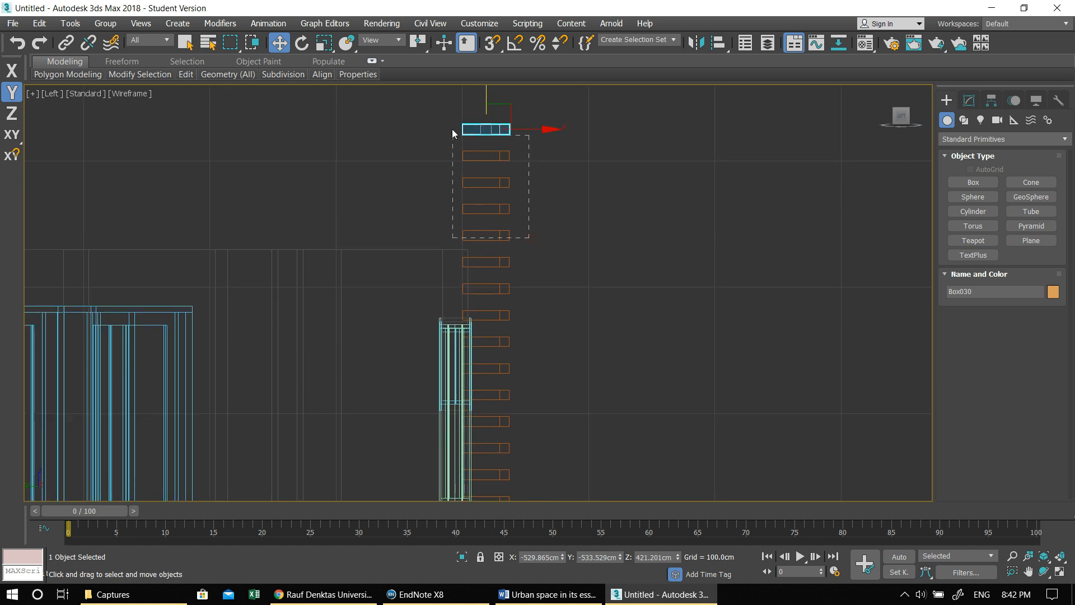
{"action": "left_click_drag", "start_coordinate": [452, 130], "coordinate": [452, 127]}
{"action": "key", "text": "Delete"}
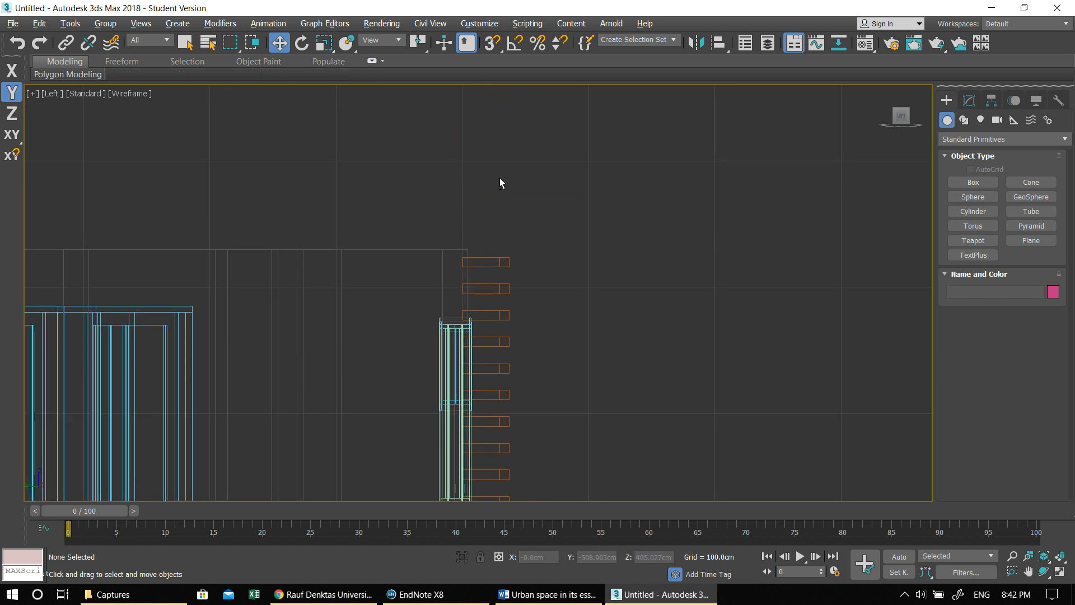
- Examine the remaining louvre stack against the facade wall in the maximized Perspective view
{"action": "key", "text": "alt+w"}
{"action": "right_click", "coordinate": [707, 326]}
{"action": "key", "text": "alt+w"}
{"action": "middle_click_drag", "start_coordinate": [532, 288], "coordinate": [486, 386], "text": "alt"}
{"action": "scroll", "coordinate": [555, 327], "scroll_direction": "down", "scroll_amount": 5}
{"action": "scroll", "coordinate": [566, 406], "scroll_direction": "up", "scroll_amount": 3}
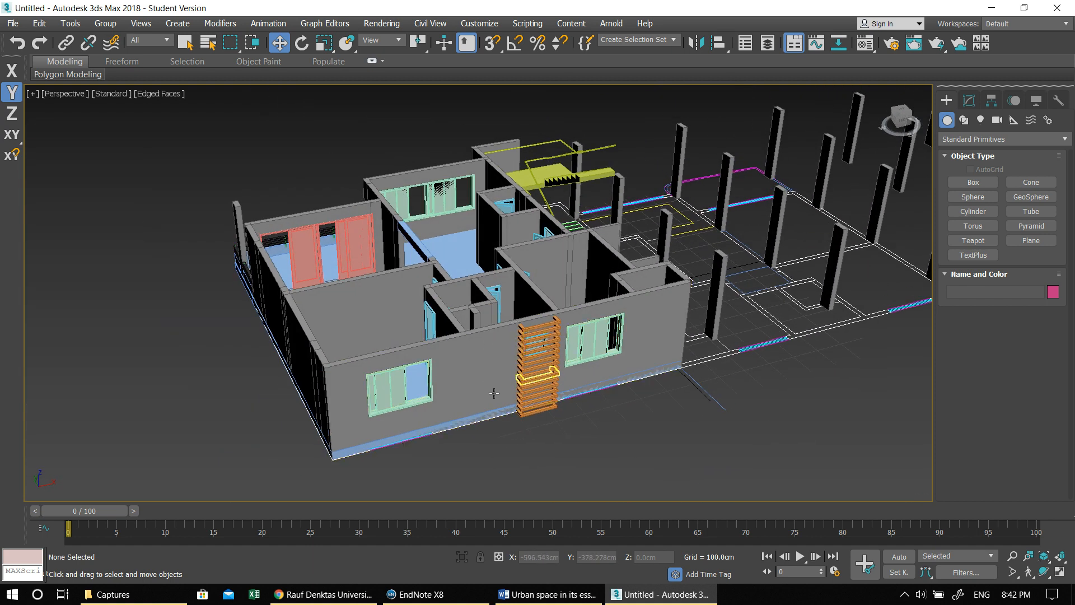
{"action": "scroll", "coordinate": [498, 370], "scroll_direction": "up", "scroll_amount": 4}
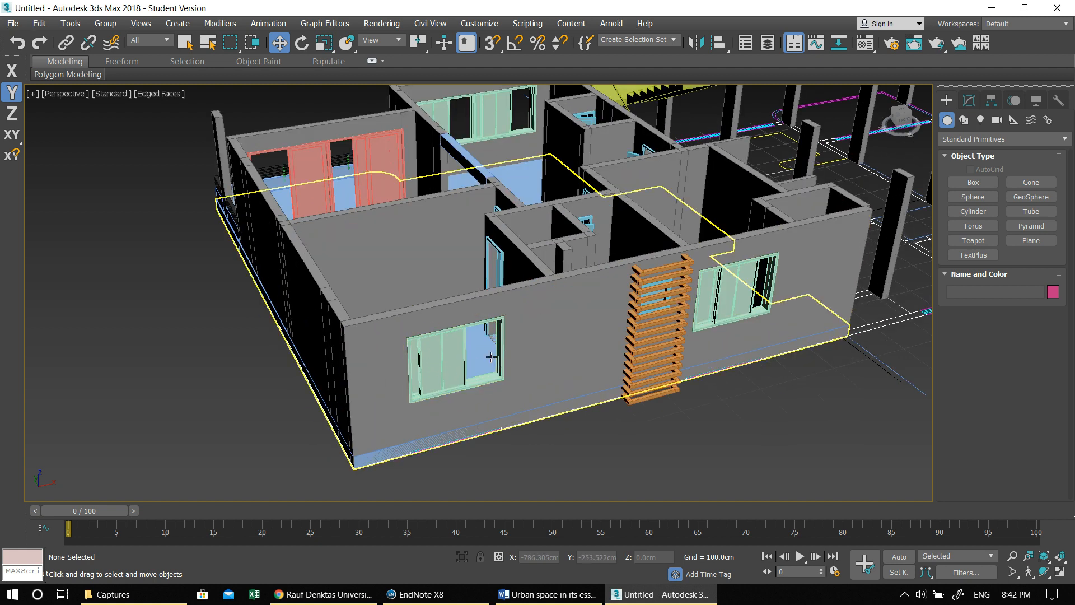
{"action": "key", "text": "alt+w"}
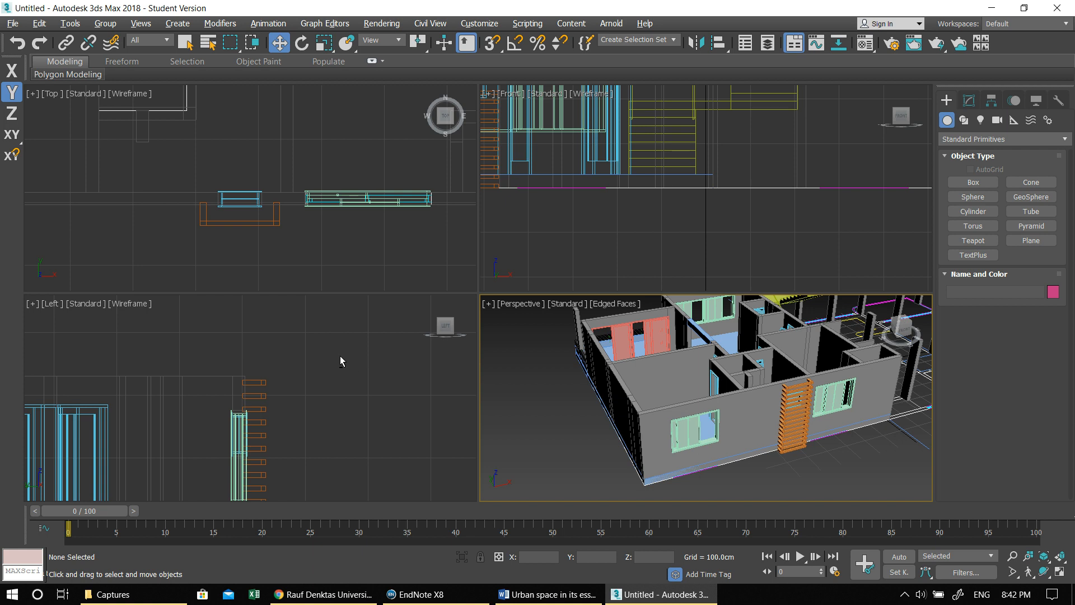
{"action": "key", "text": "alt+w"}
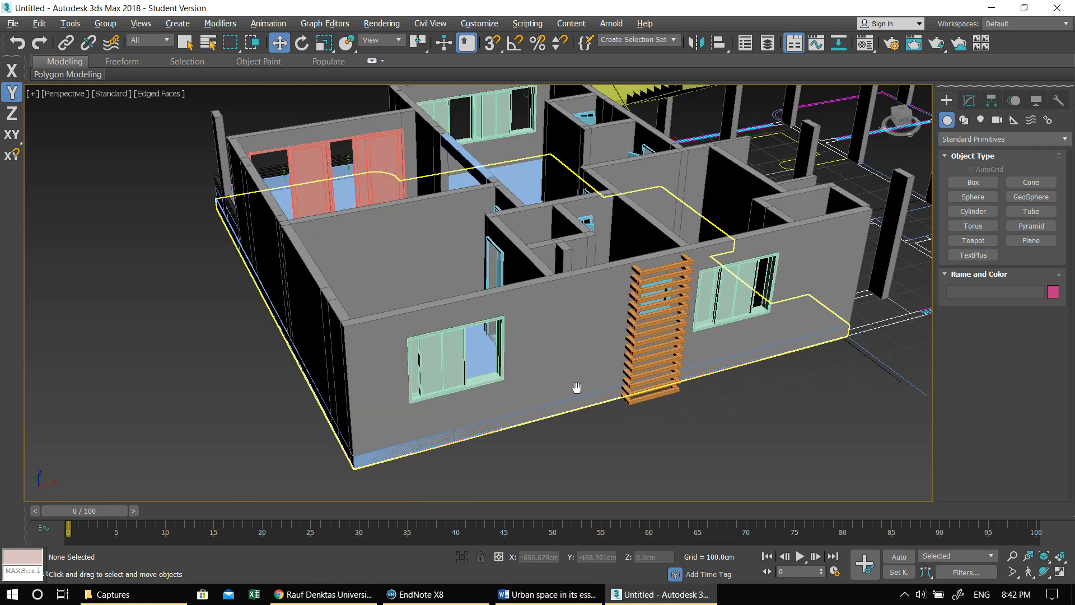
- Create a box about 40 cm long, 243 cm wide and 178 cm high in front of the facade window near the building corner
{"action": "scroll", "coordinate": [415, 424], "scroll_direction": "up", "scroll_amount": 2}
{"action": "left_click", "coordinate": [973, 182]}
{"action": "left_click_drag", "start_coordinate": [415, 424], "coordinate": [524, 391]}
{"action": "left_click", "coordinate": [514, 290]}
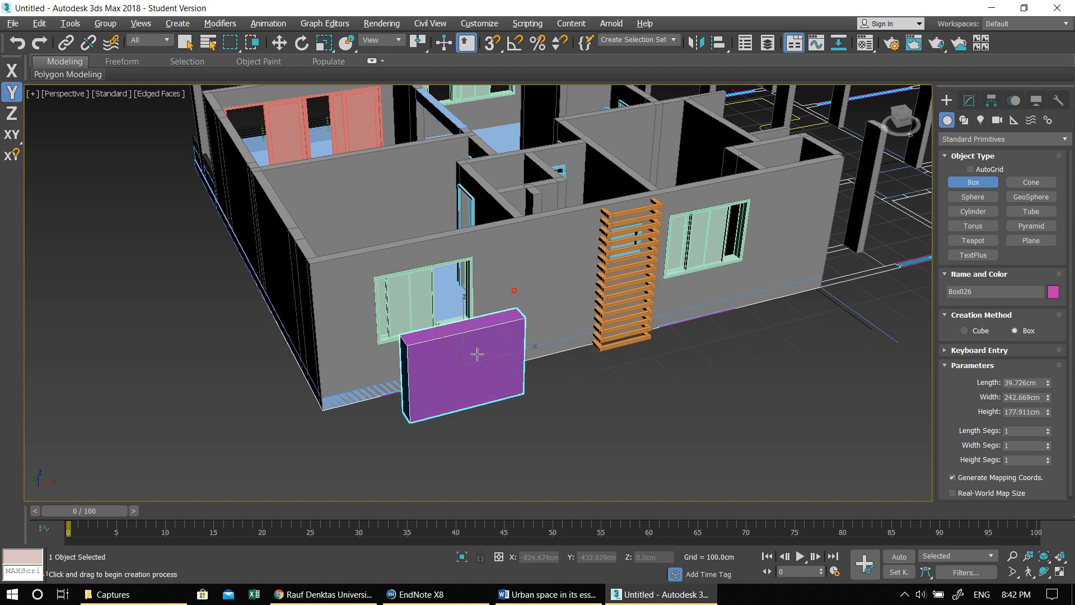
{"action": "key", "text": "w"}
- Raise the new box about 95 cm in the maximized Front view so it overlaps the corner window
{"action": "key", "text": "alt+w"}
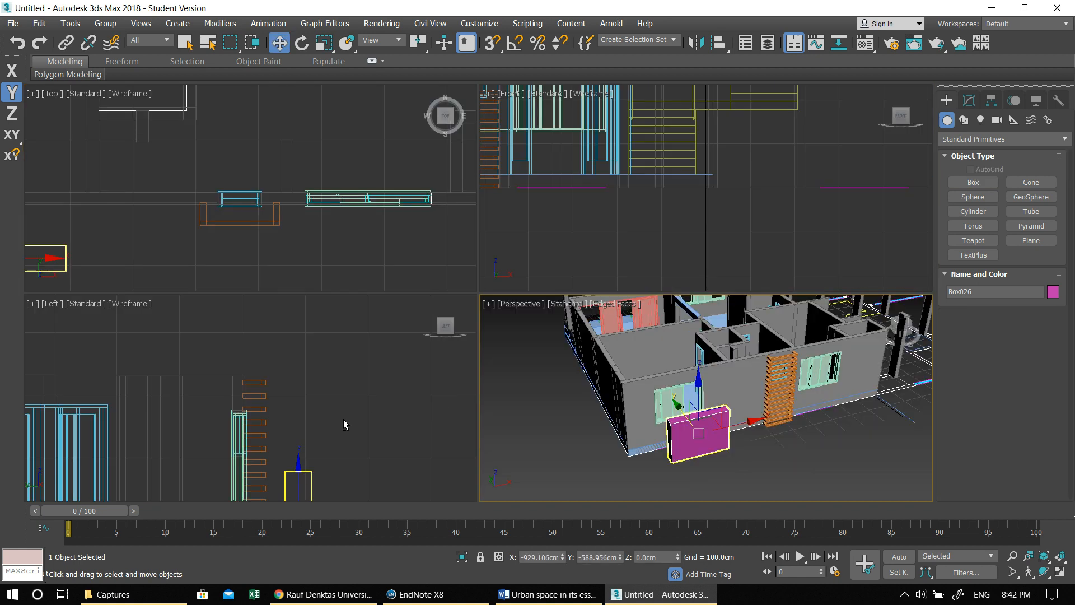
{"action": "right_click", "coordinate": [348, 407]}
{"action": "key", "text": "alt+w"}
{"action": "key", "text": "alt+w"}
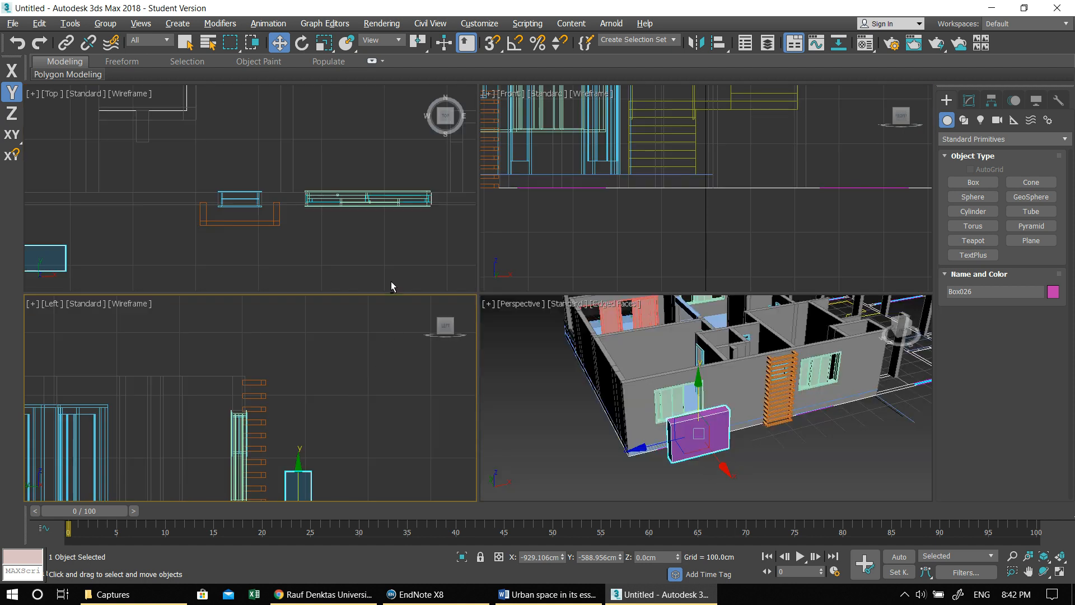
{"action": "right_click", "coordinate": [660, 200]}
{"action": "key", "text": "alt+w"}
{"action": "middle_click_drag", "start_coordinate": [602, 255], "coordinate": [715, 408]}
{"action": "scroll", "coordinate": [686, 352], "scroll_direction": "down", "scroll_amount": 6}
{"action": "middle_click_drag", "start_coordinate": [396, 344], "coordinate": [478, 318]}
{"action": "scroll", "coordinate": [478, 318], "scroll_direction": "up", "scroll_amount": 6}
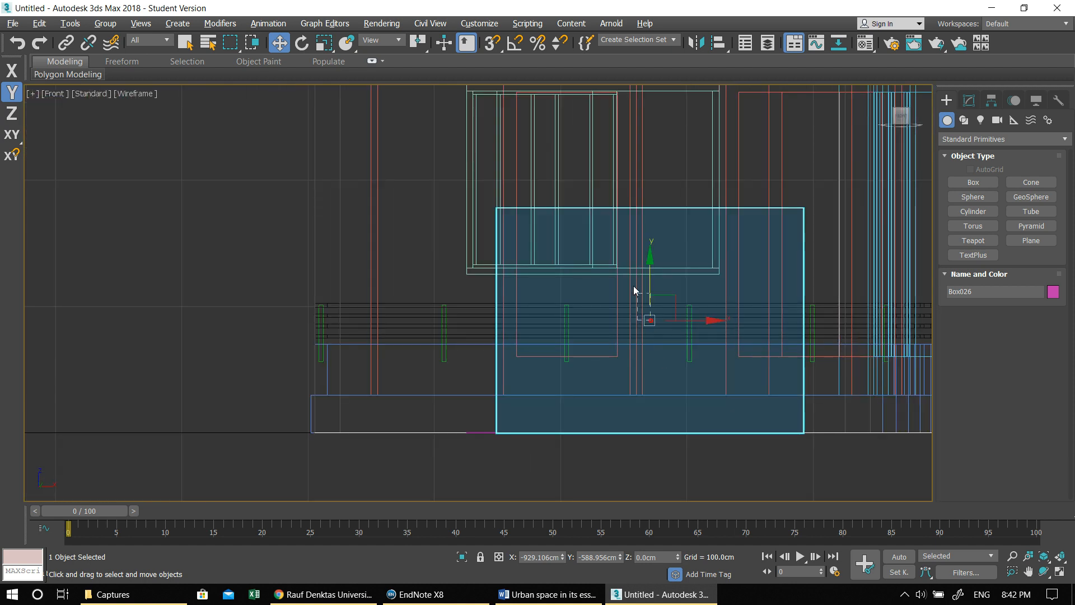
{"action": "left_click_drag", "start_coordinate": [642, 290], "coordinate": [622, 198]}
{"action": "left_click", "coordinate": [686, 208]}
{"action": "middle_click_drag", "start_coordinate": [630, 205], "coordinate": [669, 298]}
- Reselect the box and centre it over the window with an even margin, at a height of about 114.4 cm
{"action": "left_click", "coordinate": [663, 290]}
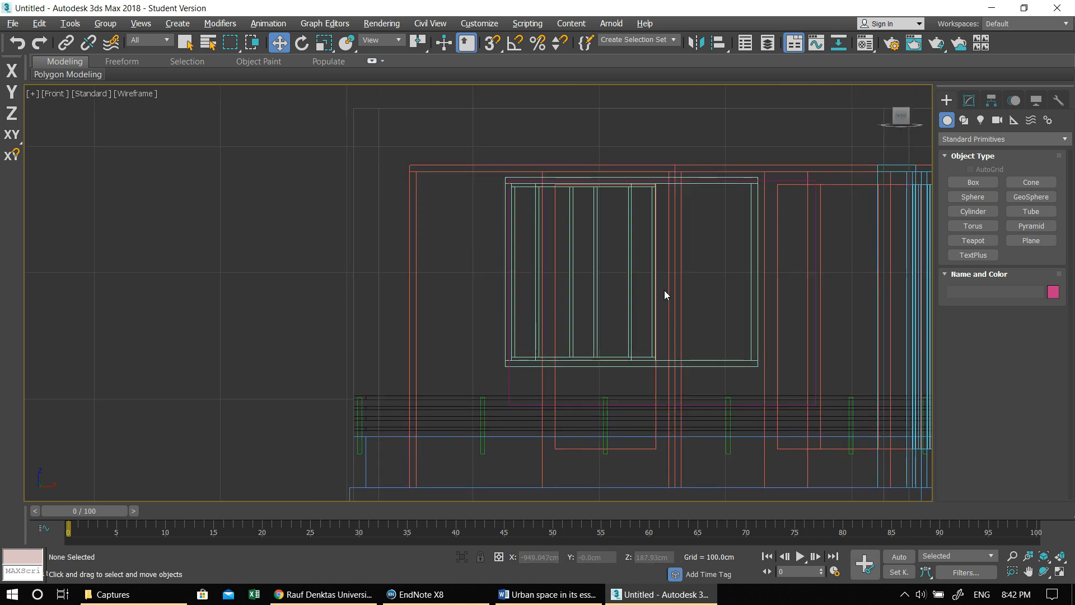
{"action": "left_click", "coordinate": [815, 374]}
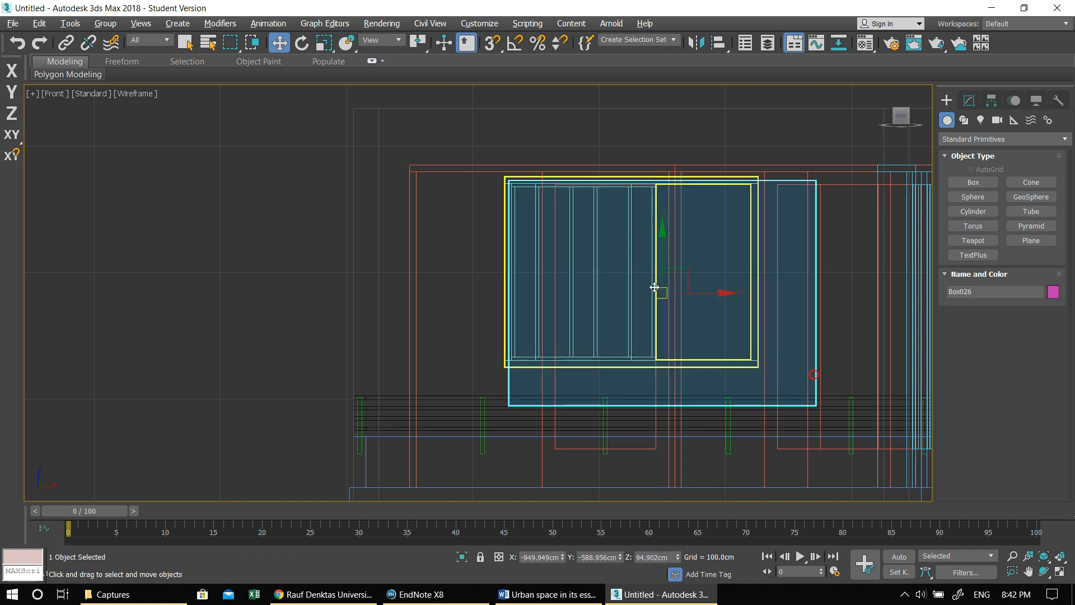
{"action": "left_click_drag", "start_coordinate": [659, 290], "coordinate": [629, 264]}
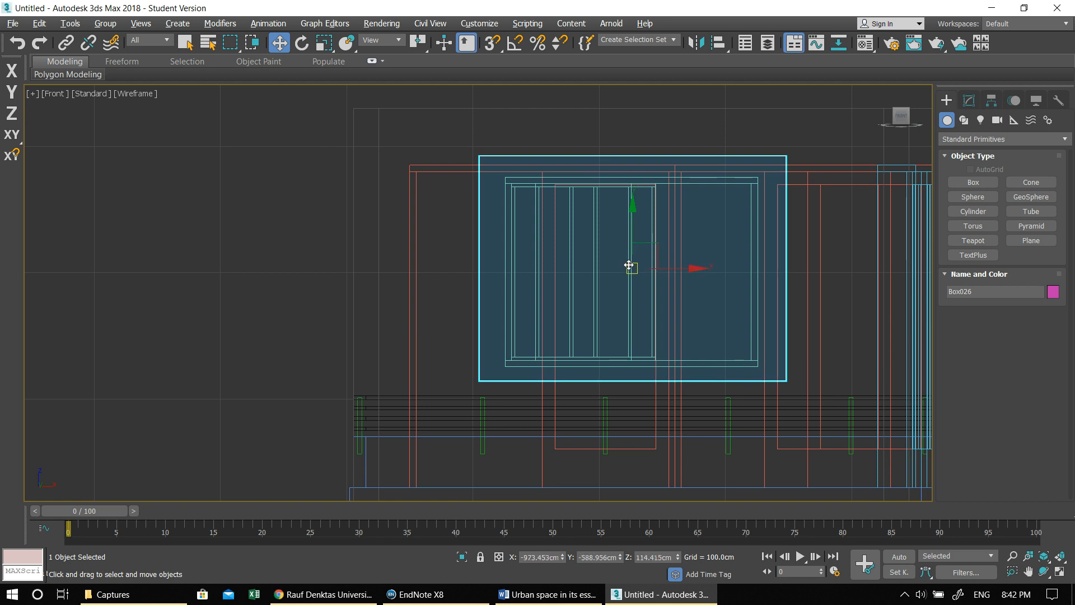
- Inspect the box's position in front of the corner window up close in the maximized Perspective view
{"action": "key", "text": "alt+w"}
{"action": "right_click", "coordinate": [779, 317]}
{"action": "key", "text": "alt+w"}
{"action": "middle_click_drag", "start_coordinate": [542, 329], "coordinate": [484, 319], "text": "alt"}
{"action": "scroll", "coordinate": [480, 336], "scroll_direction": "up", "scroll_amount": 4}
{"action": "scroll", "coordinate": [484, 361], "scroll_direction": "up", "scroll_amount": 1}
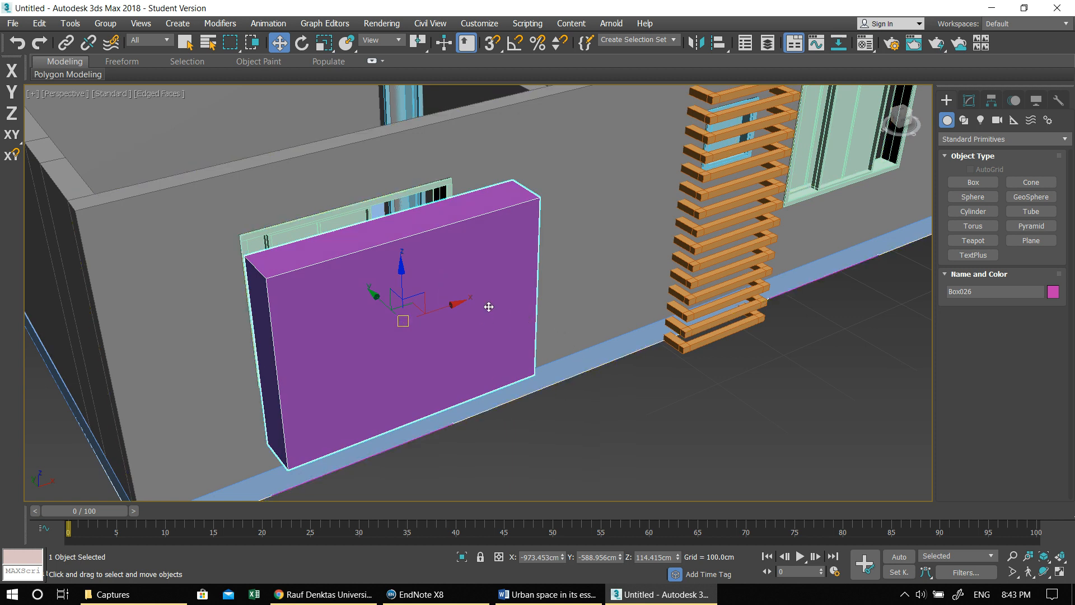
- Make a smaller copy of the window box scaled to about 81%, with its depth stretched to about 377%
{"action": "middle_click_drag", "start_coordinate": [485, 318], "coordinate": [561, 317]}
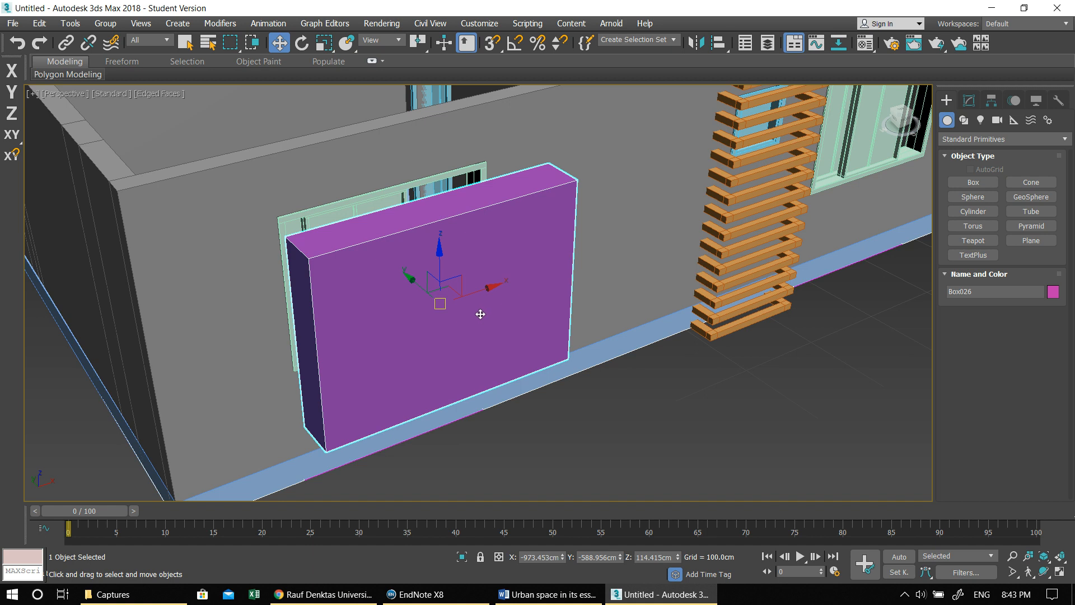
{"action": "key", "text": "e"}
{"action": "key", "text": "r"}
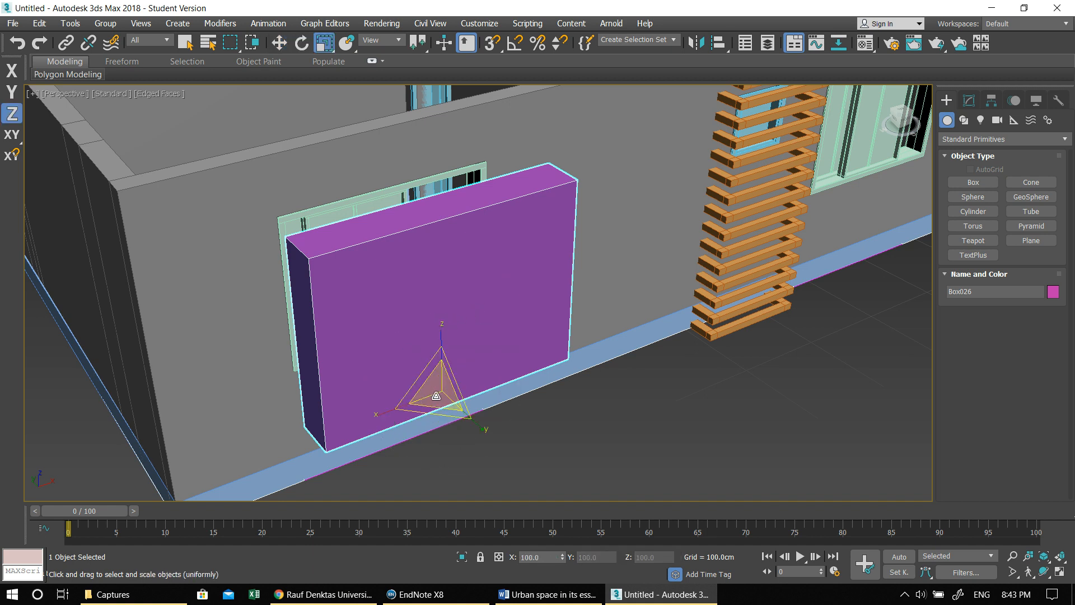
{"action": "mouse_move", "coordinate": [435, 395]}
{"action": "left_mouse_down", "text": "shift"}
{"action": "mouse_move", "coordinate": [451, 411]}
{"action": "mouse_move", "coordinate": [479, 412]}
{"action": "mouse_move", "coordinate": [525, 479]}
{"action": "left_mouse_up", "text": "shift"}
{"action": "left_click", "coordinate": [524, 361]}
{"action": "key", "text": "alt+w"}
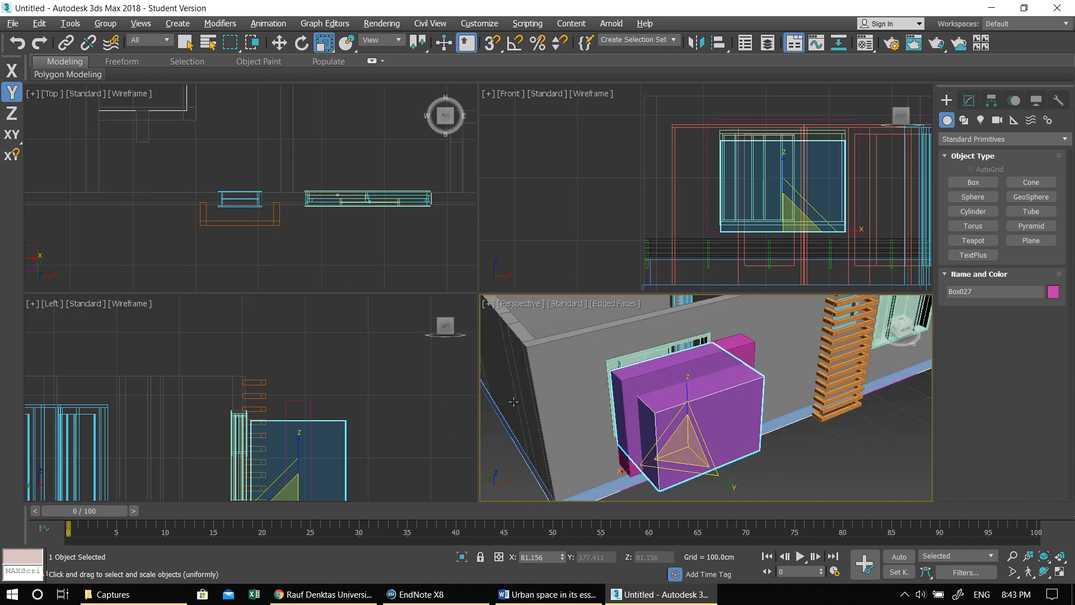
- Raise the smaller copy to a height of about 128.5 cm over the window in the maximized Front view
{"action": "right_click", "coordinate": [331, 383]}
{"action": "key", "text": "alt+w"}
{"action": "key", "text": "alt+w"}
{"action": "right_click", "coordinate": [640, 214]}
{"action": "key", "text": "alt+w"}
{"action": "middle_click_drag", "start_coordinate": [641, 217], "coordinate": [626, 234]}
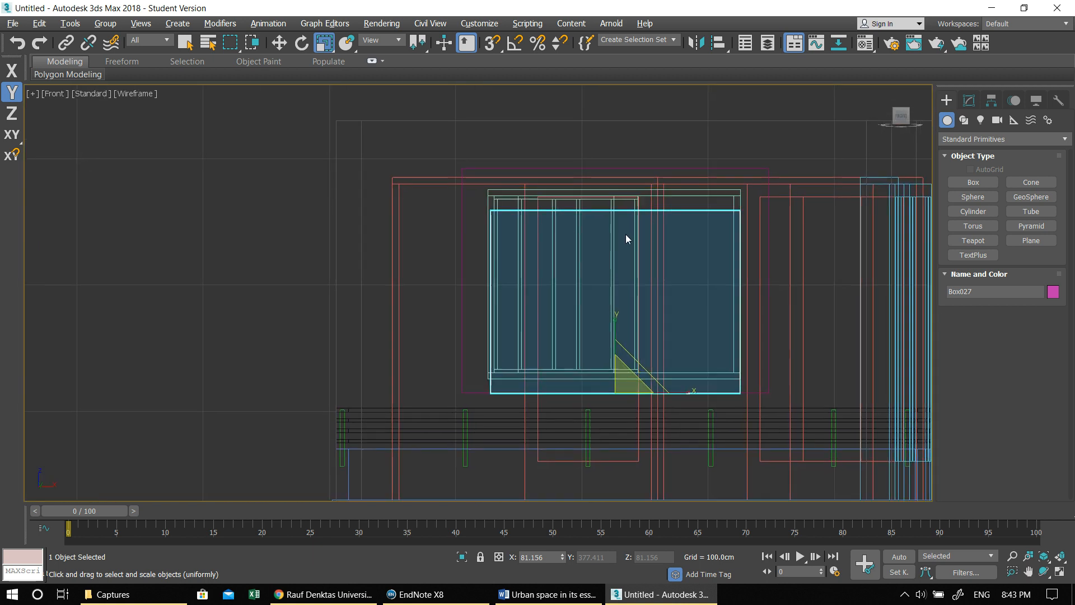
{"action": "scroll", "coordinate": [626, 234], "scroll_direction": "up", "scroll_amount": 2}
{"action": "key", "text": "w"}
{"action": "left_click_drag", "start_coordinate": [612, 330], "coordinate": [609, 306]}
- Scale the copy slightly taller and wider, and align its lower corner with the window frame at a height of about 125.4 cm
{"action": "key", "text": "e"}
{"action": "key", "text": "r"}
{"action": "left_click_drag", "start_coordinate": [611, 364], "coordinate": [609, 358]}
{"action": "left_click_drag", "start_coordinate": [680, 433], "coordinate": [686, 432]}
{"action": "key", "text": "w"}
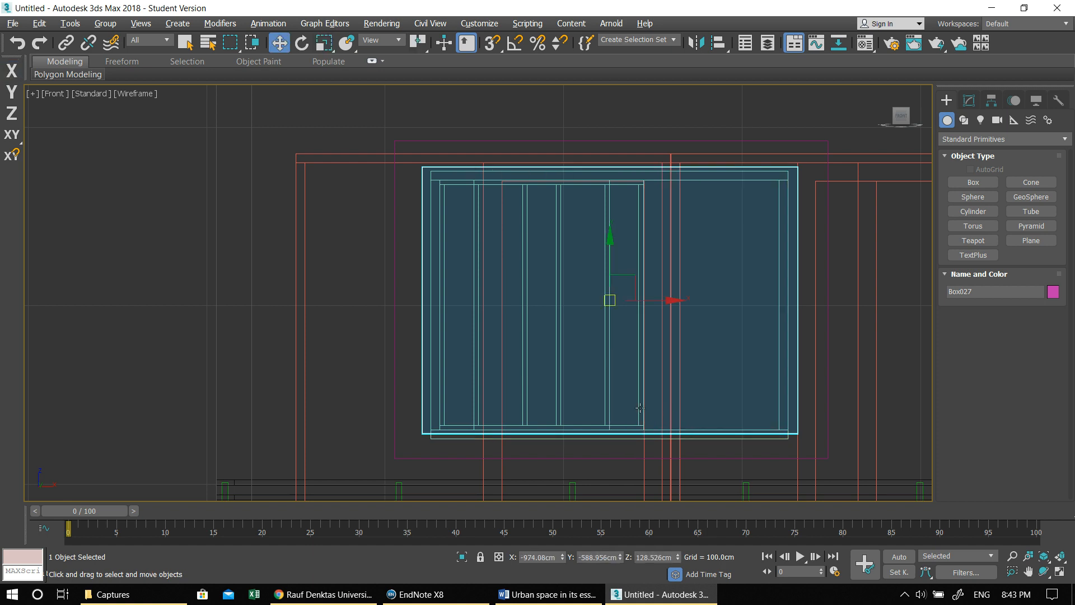
{"action": "left_click_drag", "start_coordinate": [604, 301], "coordinate": [612, 307]}
- Narrow the copy and shift it about 4.7 cm along negative X so it matches the window frame's outline
{"action": "key", "text": "e"}
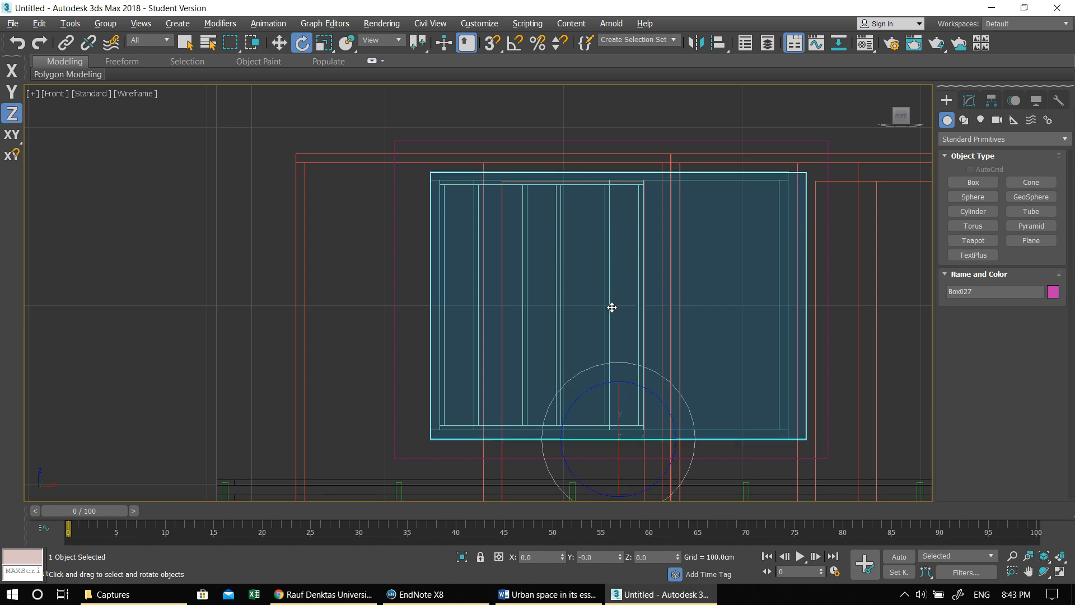
{"action": "key", "text": "r"}
{"action": "left_click_drag", "start_coordinate": [620, 367], "coordinate": [621, 367]}
{"action": "left_click_drag", "start_coordinate": [692, 436], "coordinate": [689, 435]}
{"action": "key", "text": "w"}
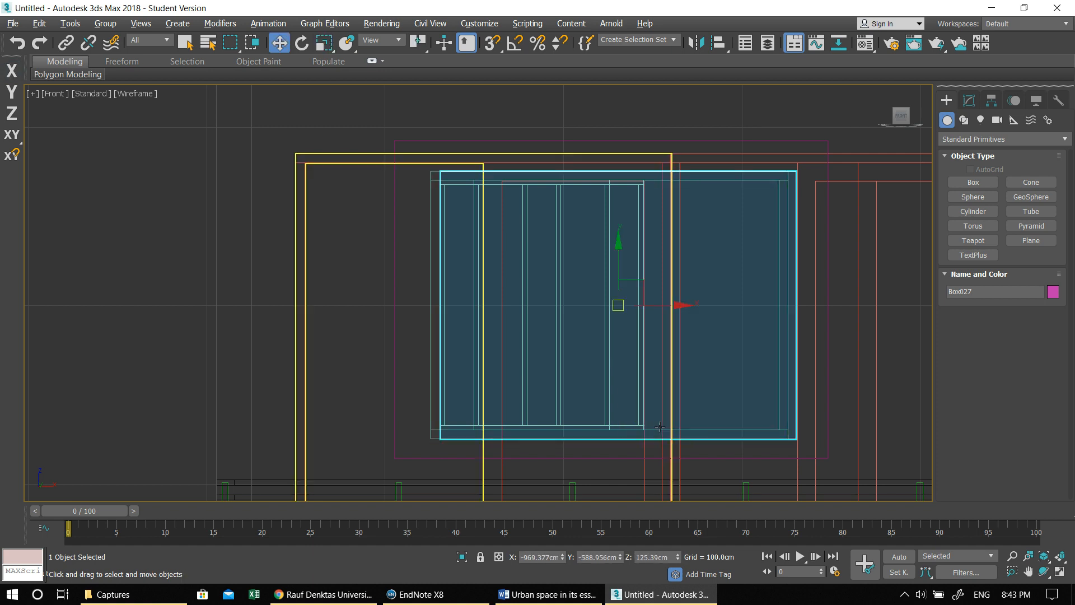
{"action": "left_click_drag", "start_coordinate": [681, 305], "coordinate": [678, 304]}
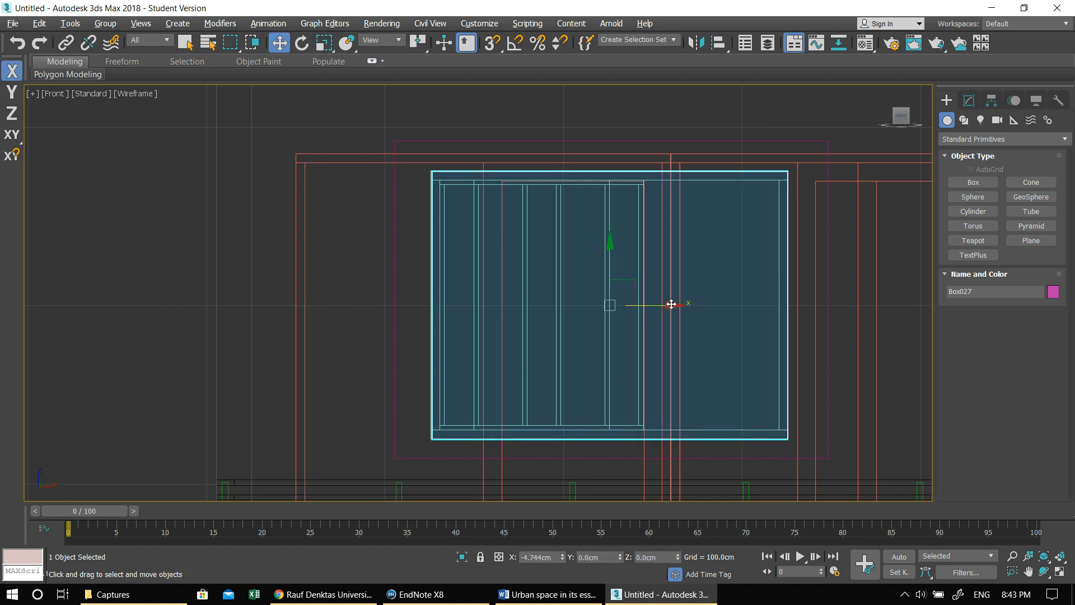
- Subtract the smaller copy from the original window box with ProBoolean to cut out a hollow frame
{"action": "key", "text": "alt+w"}
{"action": "left_click", "coordinate": [701, 377]}
{"action": "key", "text": "alt+w"}
{"action": "left_click", "coordinate": [398, 225]}
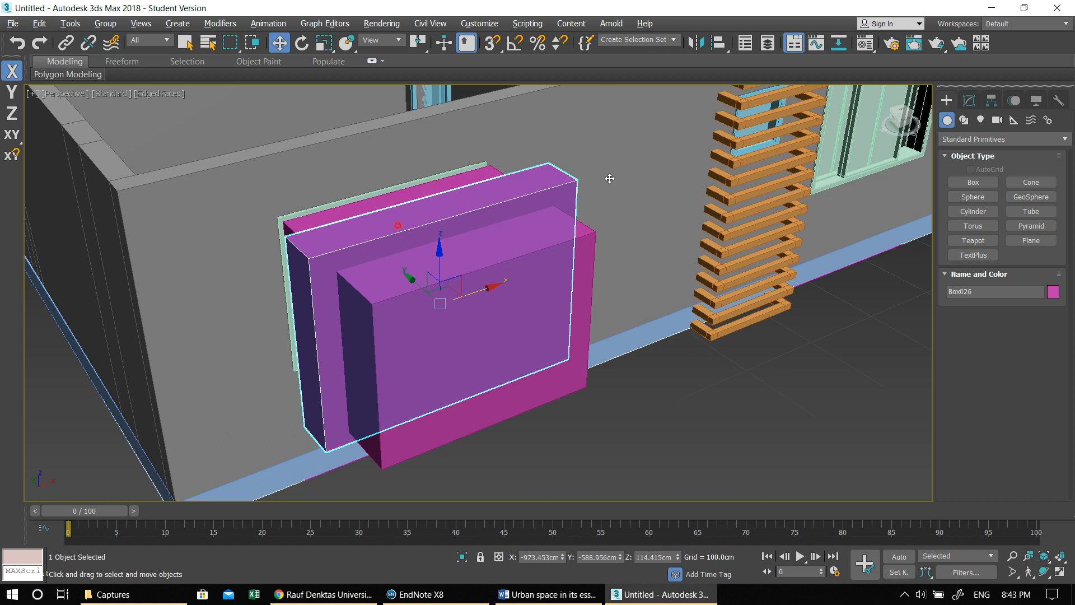
{"action": "left_click", "coordinate": [950, 145]}
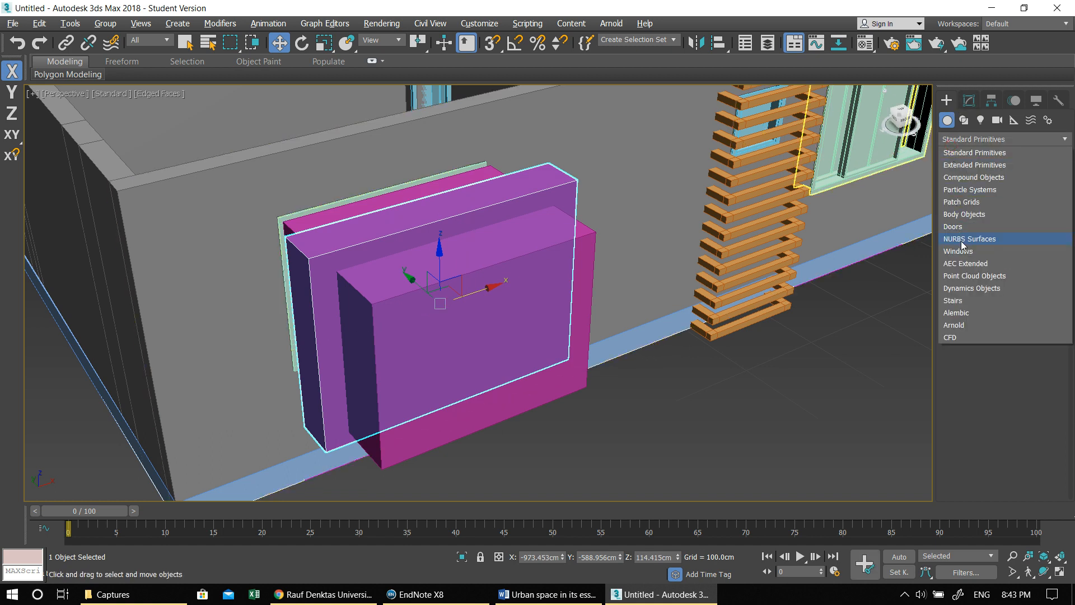
{"action": "left_click", "coordinate": [953, 178]}
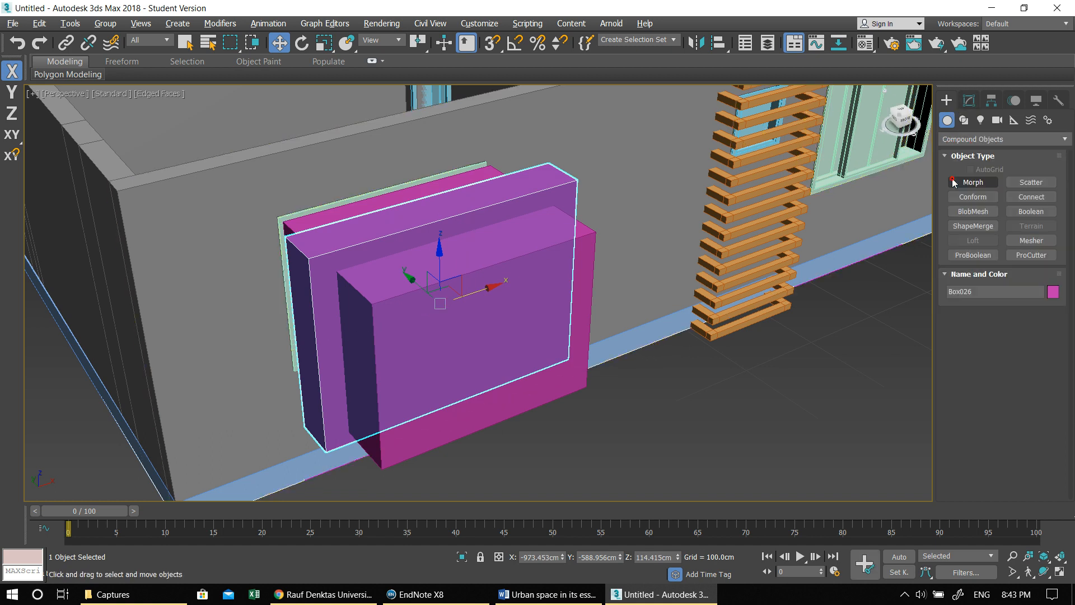
{"action": "left_click", "coordinate": [966, 256]}
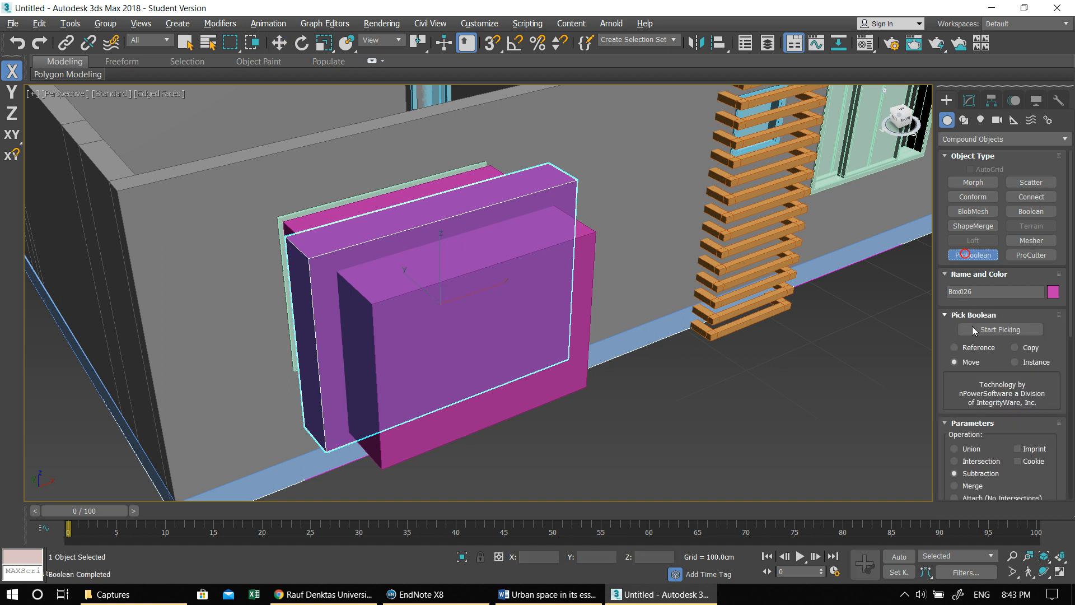
{"action": "left_click", "coordinate": [979, 331]}
{"action": "left_click", "coordinate": [537, 273]}
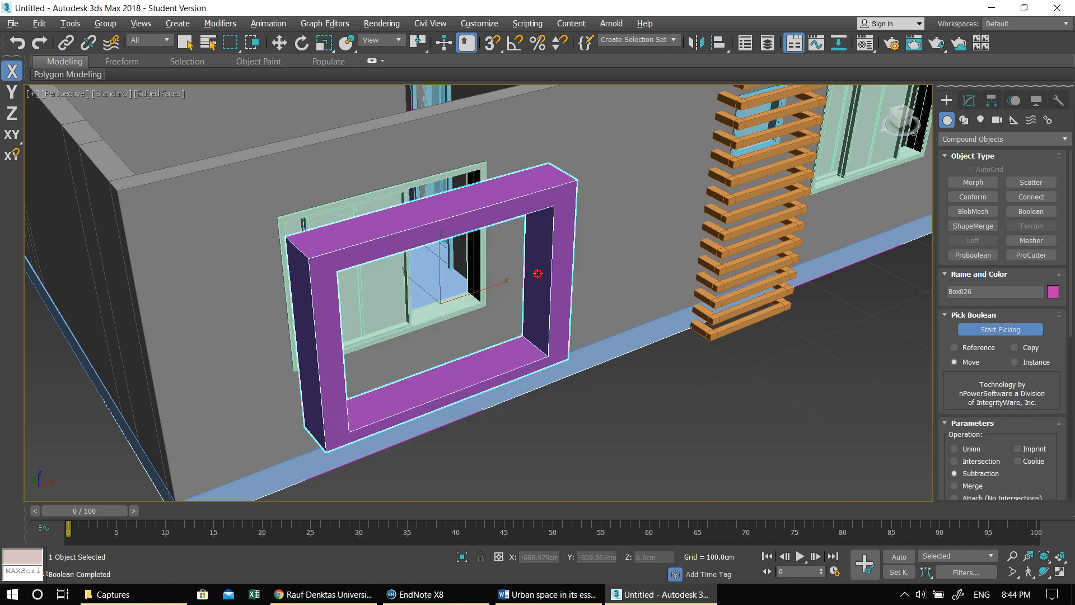
- Move the hollow frame along Y to about -521.7 cm so it sits against the wall around the window
{"action": "key", "text": "w"}
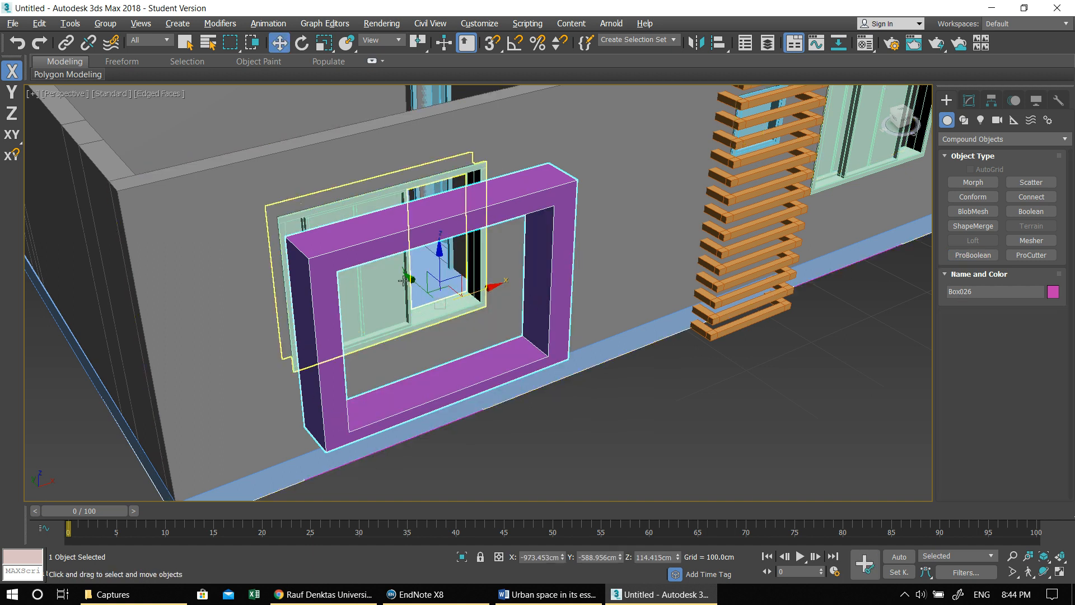
{"action": "left_click_drag", "start_coordinate": [411, 279], "coordinate": [366, 249]}
{"action": "middle_click_drag", "start_coordinate": [365, 250], "coordinate": [464, 348], "text": "alt"}
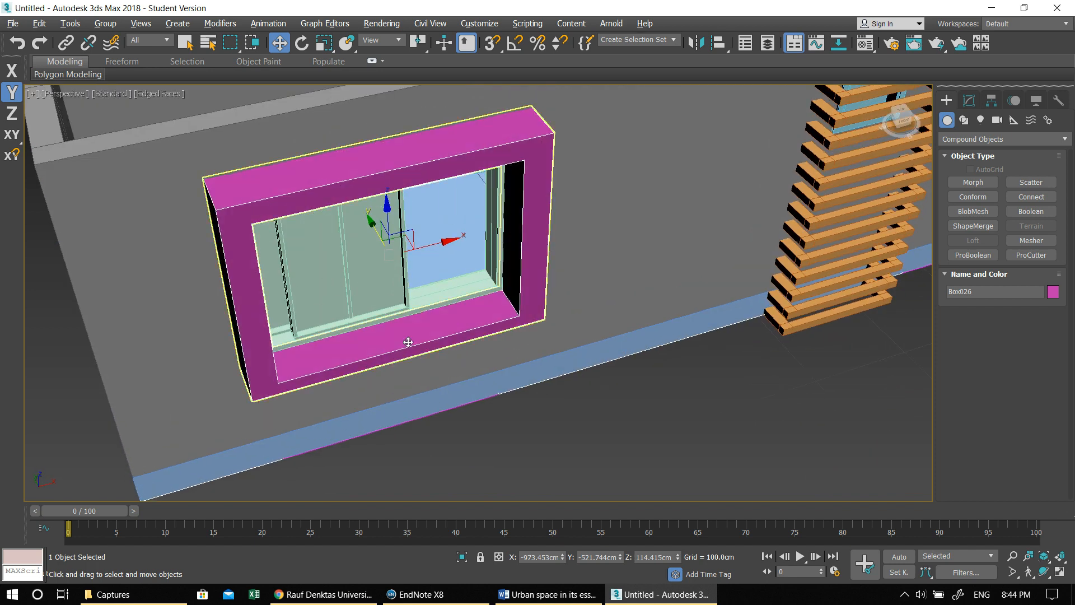
{"action": "middle_click_drag", "start_coordinate": [398, 329], "coordinate": [388, 312], "text": "alt"}
{"action": "key", "text": "alt+w"}
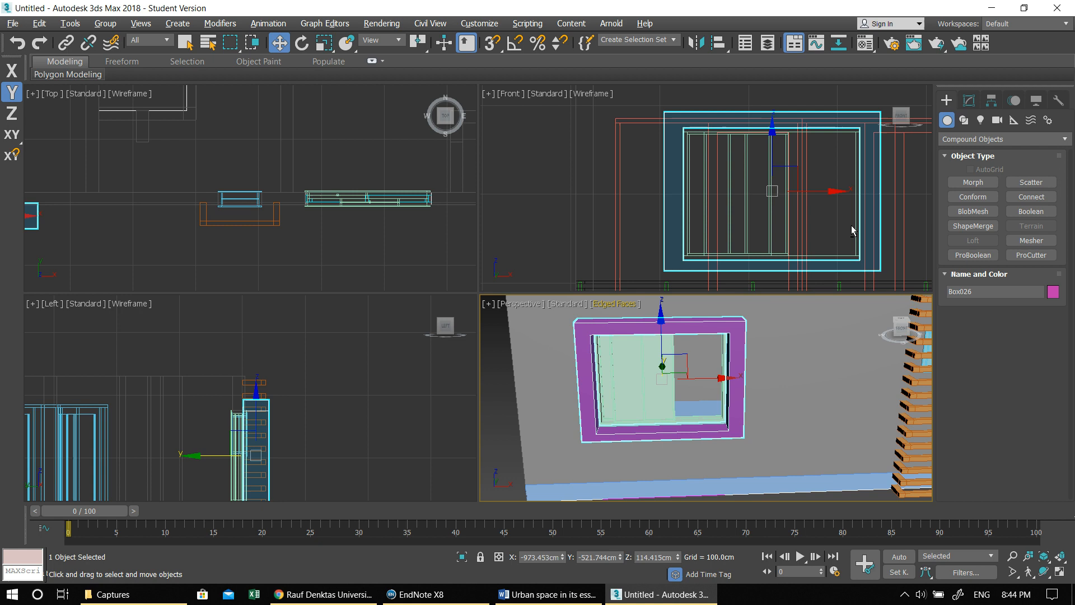
- Change the frame's object colour to the dark grey custom colour
{"action": "left_click", "coordinate": [966, 101]}
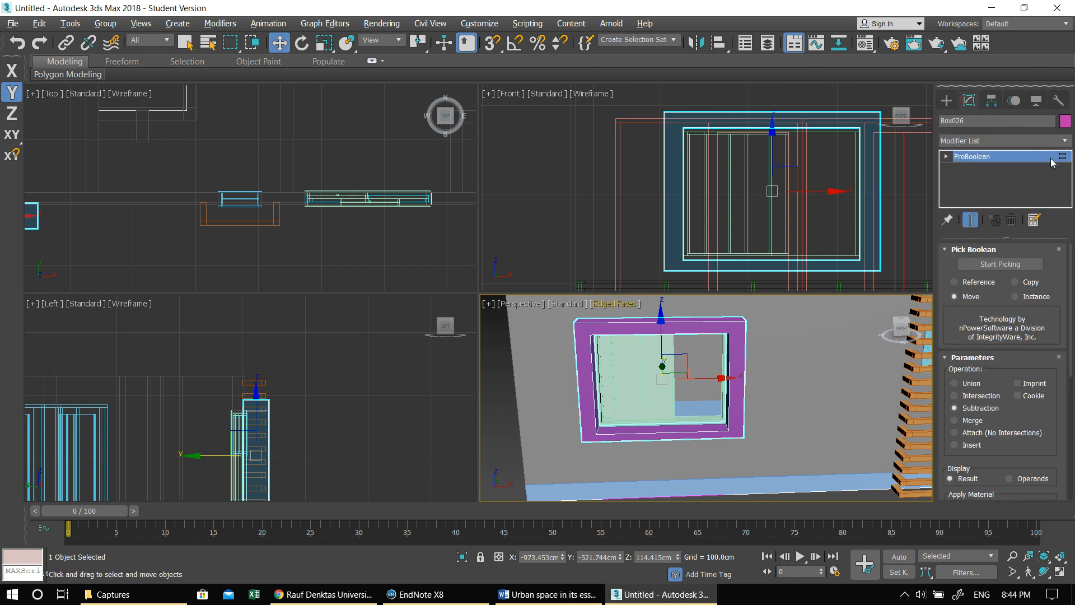
{"action": "left_click", "coordinate": [1066, 121]}
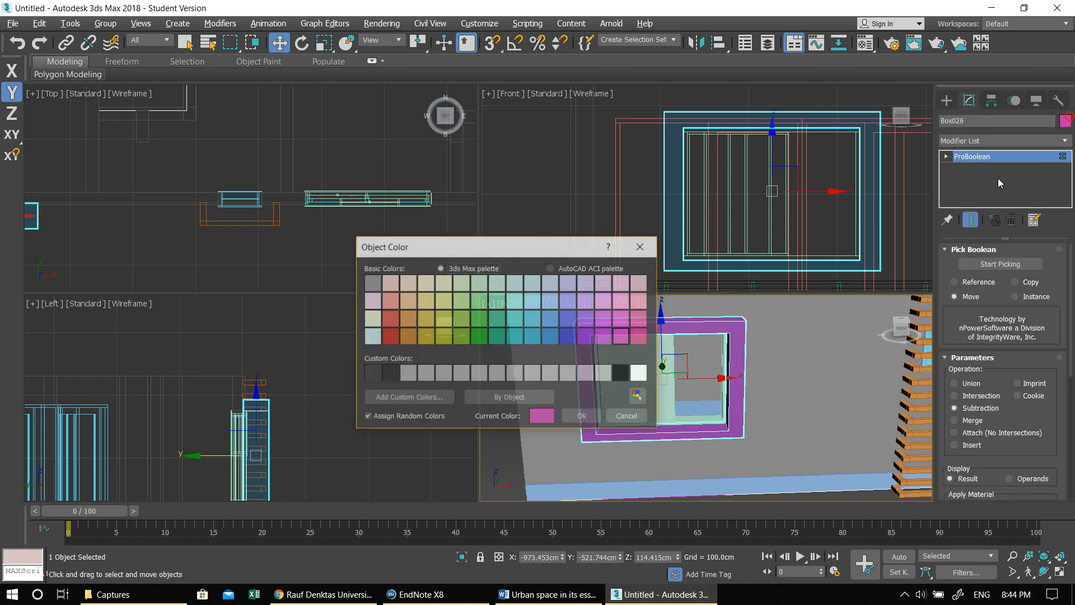
{"action": "left_click", "coordinate": [390, 373]}
{"action": "left_click", "coordinate": [582, 418]}
{"action": "middle_click_drag", "start_coordinate": [628, 402], "coordinate": [698, 427], "text": "alt"}
- Fine-tune the frame's Y position to about -523.3 cm against the facade wall in the maximized Top view
{"action": "key", "text": "alt+w"}
{"action": "key", "text": "alt+w"}
{"action": "key", "text": "alt+w"}
{"action": "middle_click_drag", "start_coordinate": [324, 253], "coordinate": [440, 226]}
{"action": "scroll", "coordinate": [438, 226], "scroll_direction": "down", "scroll_amount": 2}
{"action": "middle_click_drag", "start_coordinate": [101, 253], "coordinate": [270, 280]}
{"action": "scroll", "coordinate": [269, 280], "scroll_direction": "up", "scroll_amount": 3}
{"action": "middle_click_drag", "start_coordinate": [590, 337], "coordinate": [529, 298]}
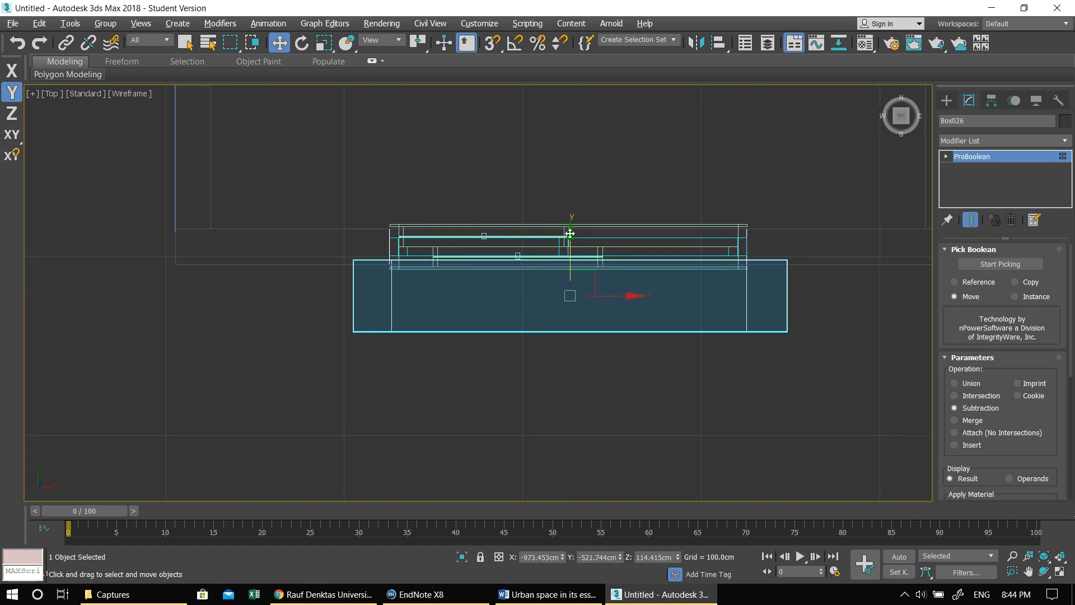
{"action": "left_click_drag", "start_coordinate": [569, 236], "coordinate": [569, 239]}
- Create a thin slat box about 12.9 cm long, 2.2 cm wide and 104.7 cm high inside the frame in plan
{"action": "left_click", "coordinate": [946, 100]}
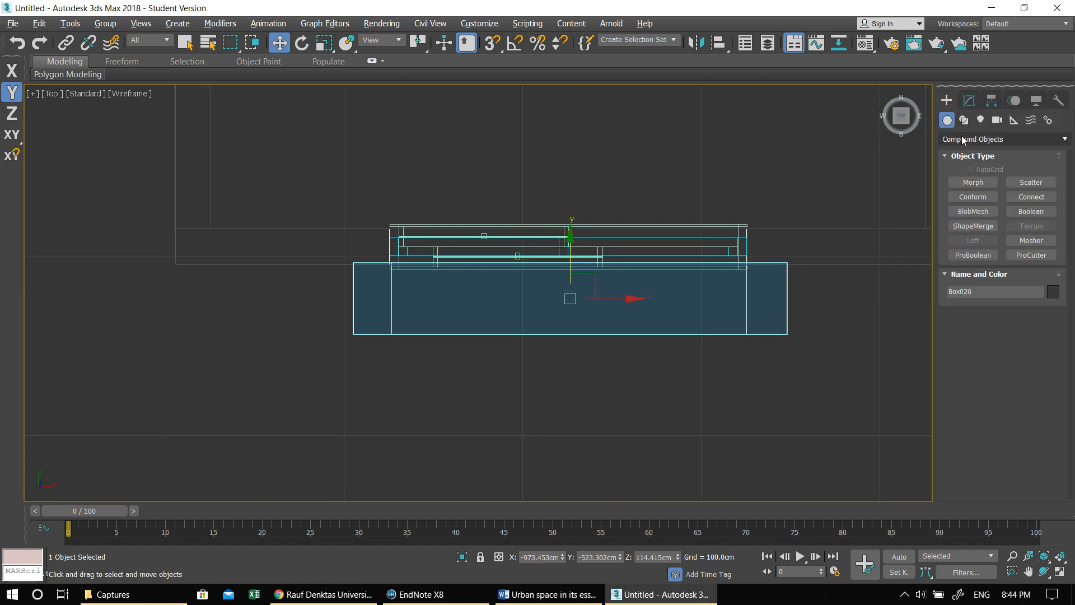
{"action": "left_click", "coordinate": [946, 138]}
{"action": "left_click", "coordinate": [962, 149]}
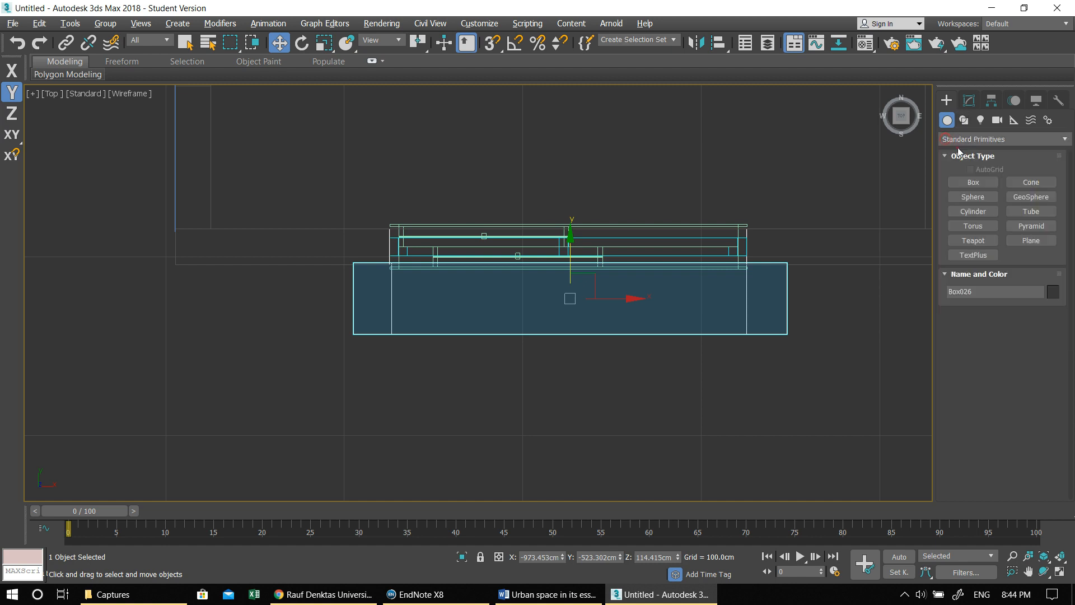
{"action": "left_click", "coordinate": [955, 186]}
{"action": "left_click_drag", "start_coordinate": [423, 301], "coordinate": [426, 323]}
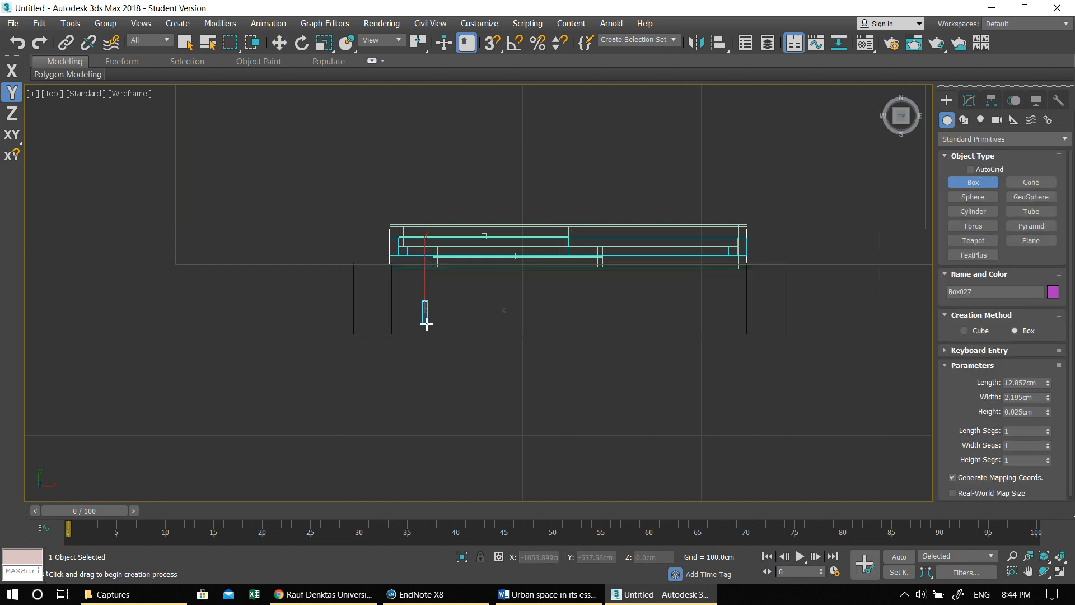
{"action": "left_click", "coordinate": [451, 137]}
{"action": "key", "text": "alt+w"}
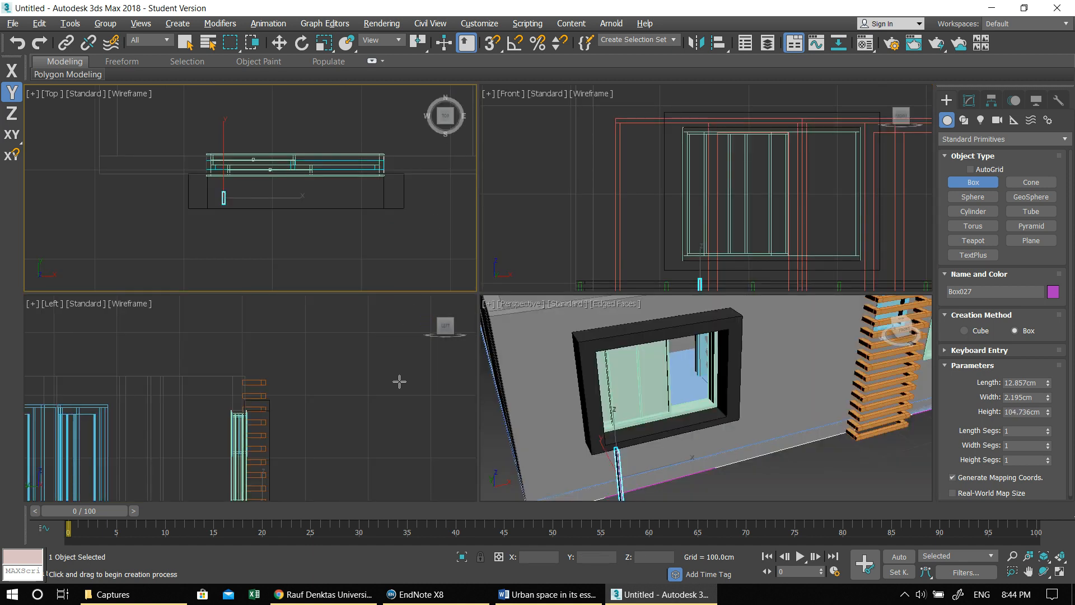
- Raise the slat to a height of about 150.1 cm so it stands inside the frame's opening
{"action": "right_click", "coordinate": [516, 371]}
{"action": "key", "text": "alt+w"}
{"action": "middle_click_drag", "start_coordinate": [480, 354], "coordinate": [468, 345], "text": "alt"}
{"action": "key", "text": "w"}
{"action": "left_click_drag", "start_coordinate": [300, 399], "coordinate": [336, 221]}
{"action": "key", "text": "alt+w"}
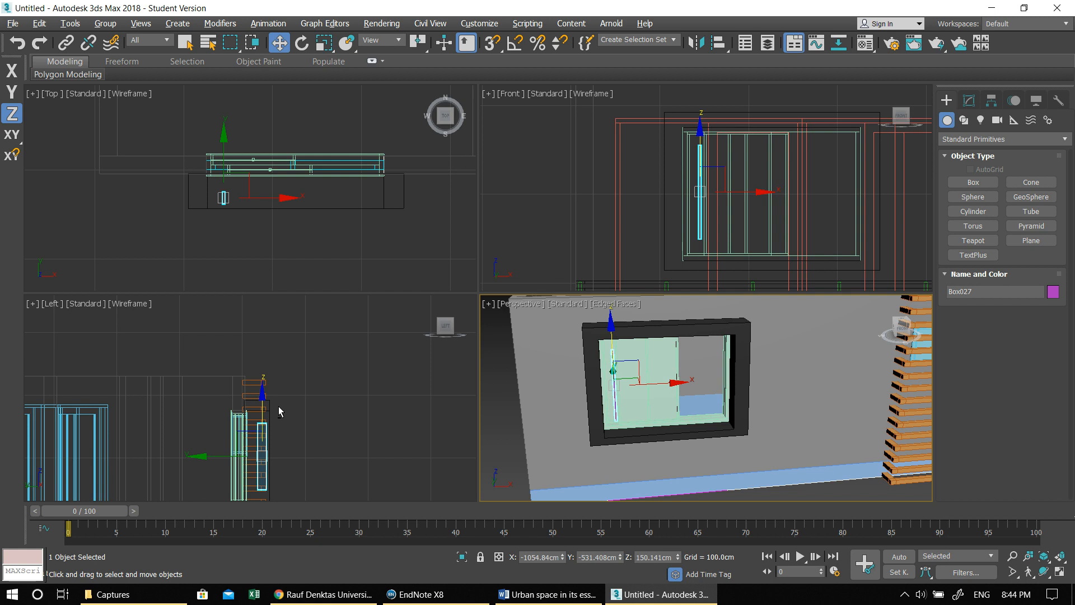
- Stretch the slat vertically and lower it in the Front view so it spans the full height of the frame's opening
{"action": "right_click", "coordinate": [685, 222]}
{"action": "key", "text": "alt+w"}
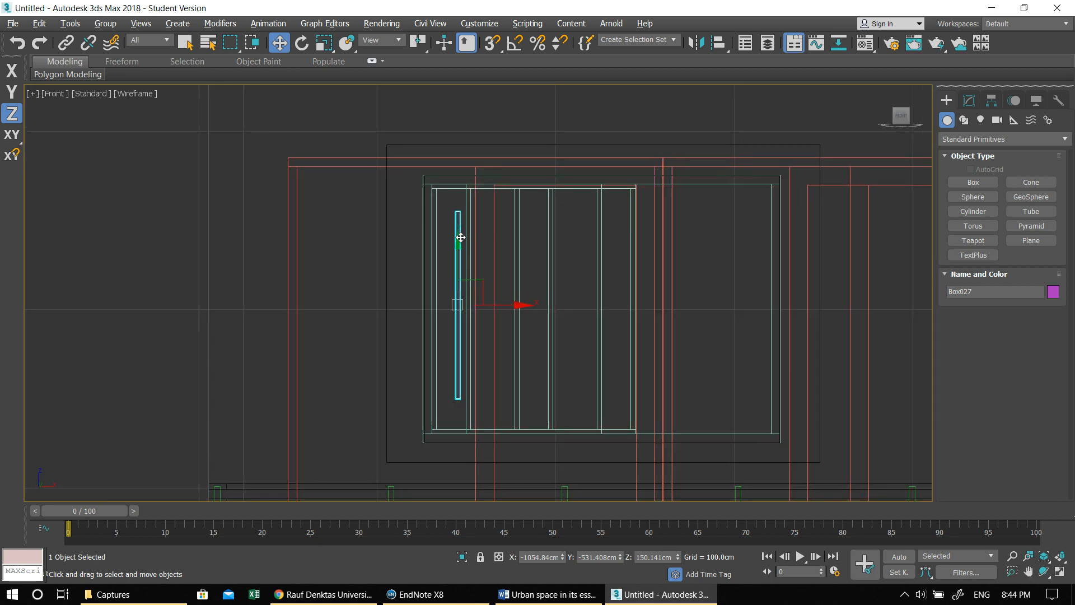
{"action": "key", "text": "e"}
{"action": "key", "text": "r"}
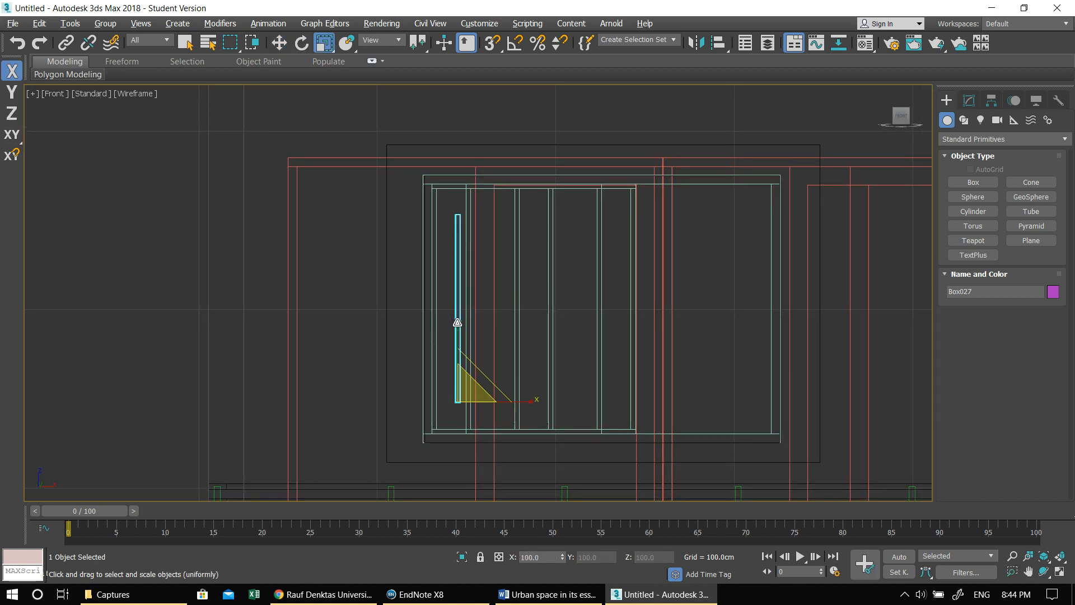
{"action": "left_click_drag", "start_coordinate": [456, 322], "coordinate": [458, 317]}
{"action": "key", "text": "w"}
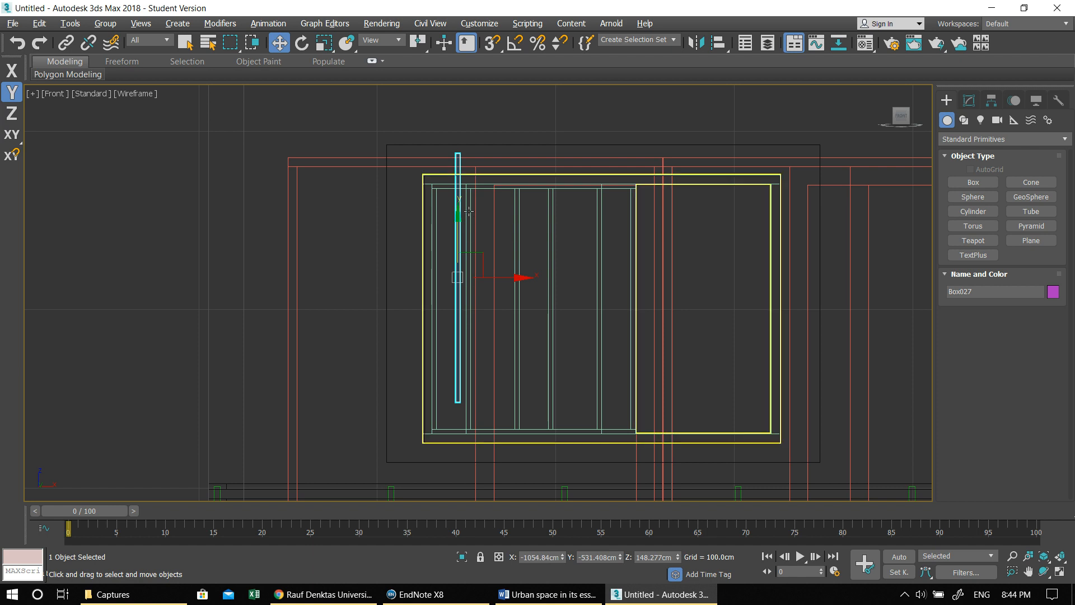
{"action": "left_click_drag", "start_coordinate": [458, 221], "coordinate": [459, 240]}
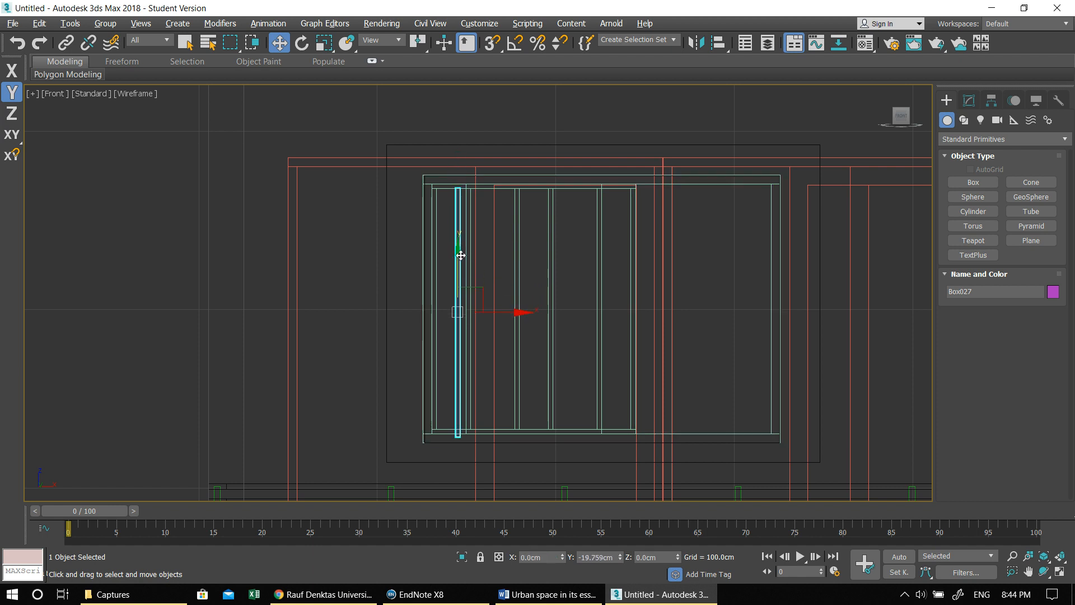
{"action": "key", "text": "e"}
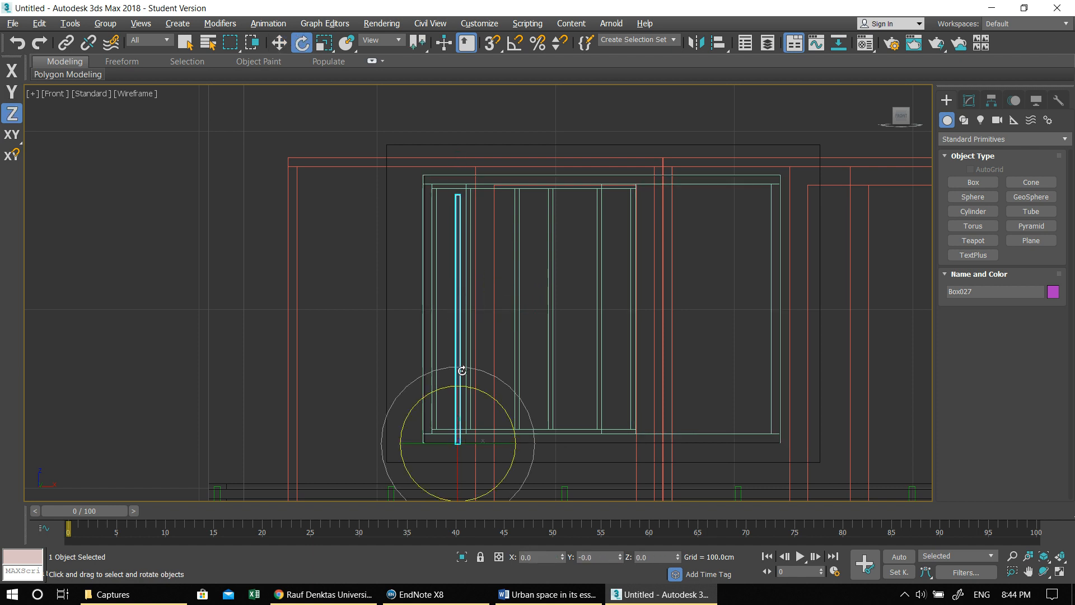
{"action": "key", "text": "r"}
{"action": "left_click_drag", "start_coordinate": [457, 376], "coordinate": [456, 372]}
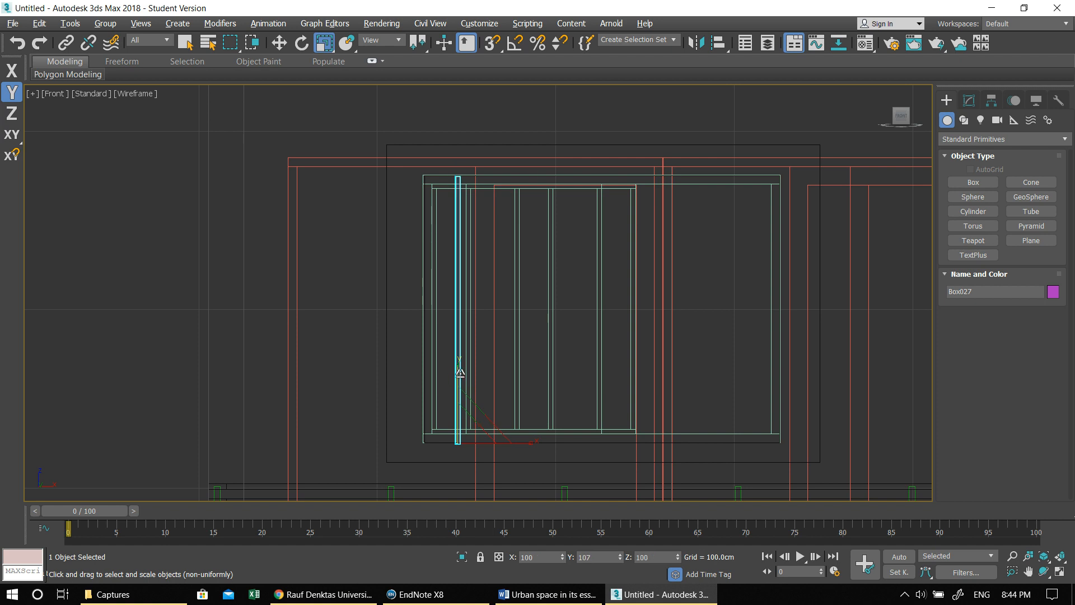
- Rotate the slat about -34 degrees around Z in the maximized Top view
{"action": "key", "text": "alt+w"}
{"action": "key", "text": "alt+w"}
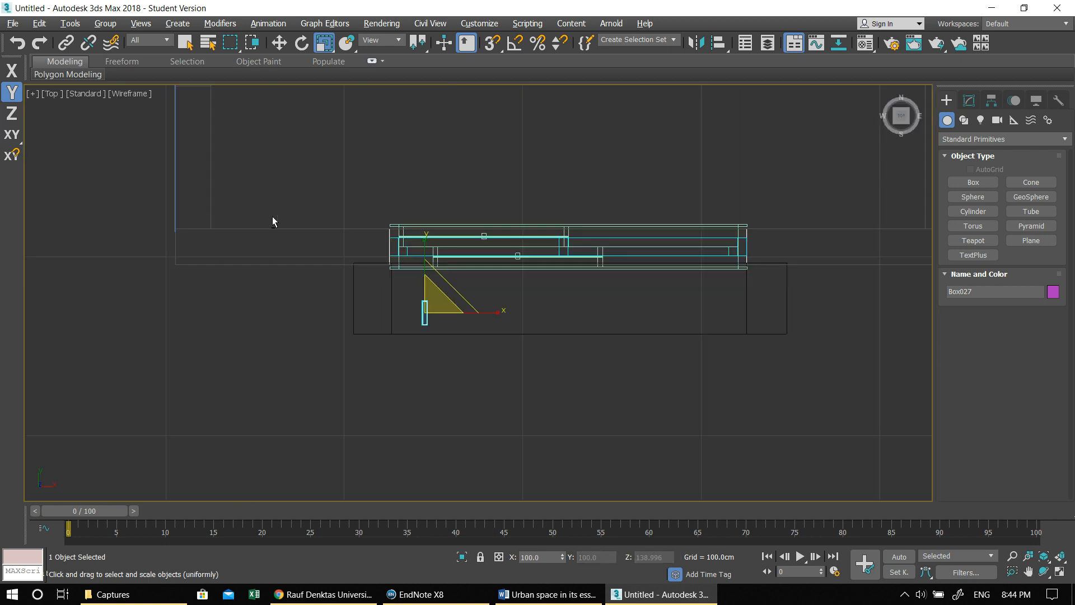
{"action": "key", "text": "e"}
{"action": "left_click_drag", "start_coordinate": [466, 278], "coordinate": [423, 297]}
{"action": "middle_click_drag", "start_coordinate": [422, 297], "coordinate": [443, 261]}
{"action": "scroll", "coordinate": [443, 262], "scroll_direction": "up", "scroll_amount": 4}
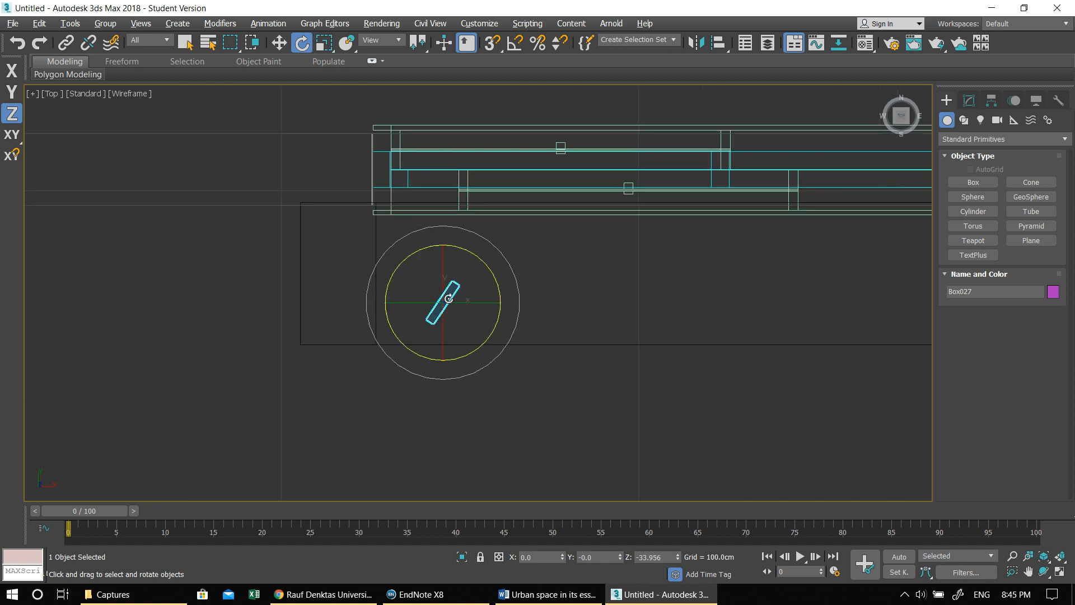
- Change the slat's object colour to light salmon pink
{"action": "key", "text": "w"}
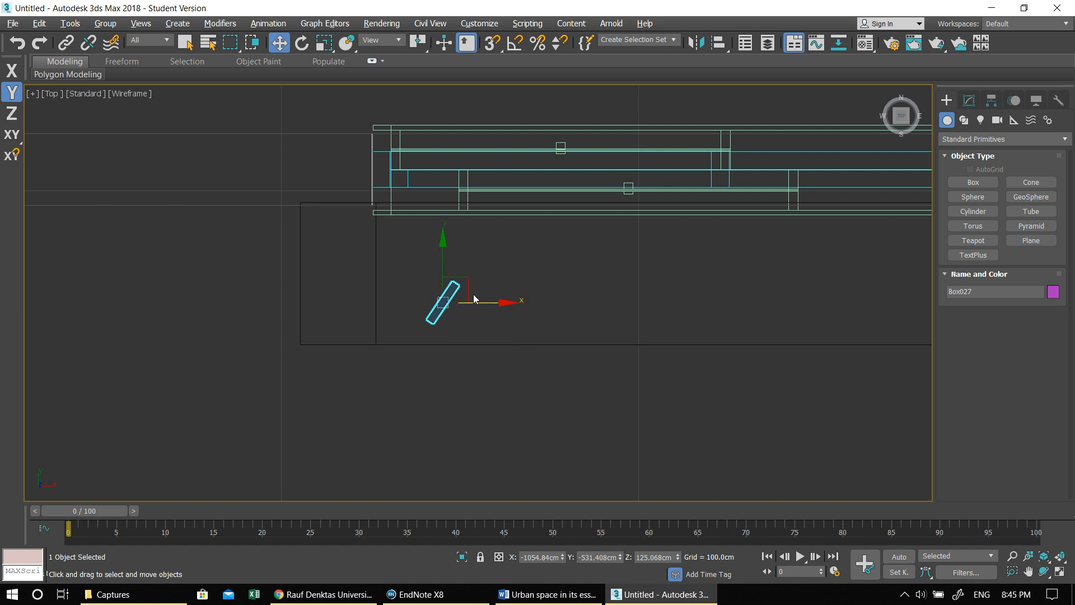
{"action": "scroll", "coordinate": [483, 307], "scroll_direction": "down", "scroll_amount": 2}
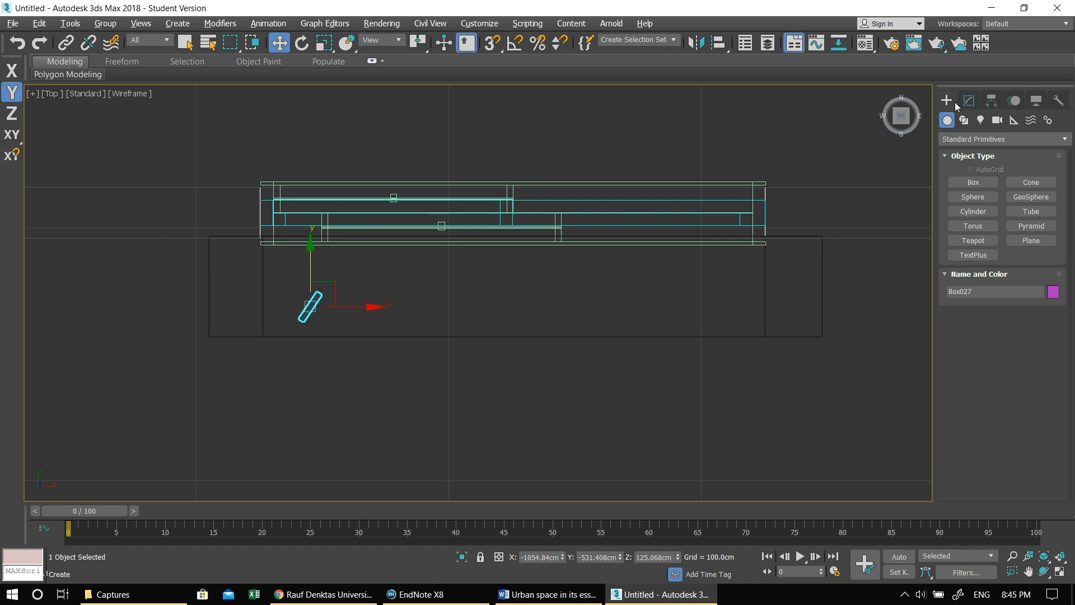
{"action": "left_click", "coordinate": [968, 100]}
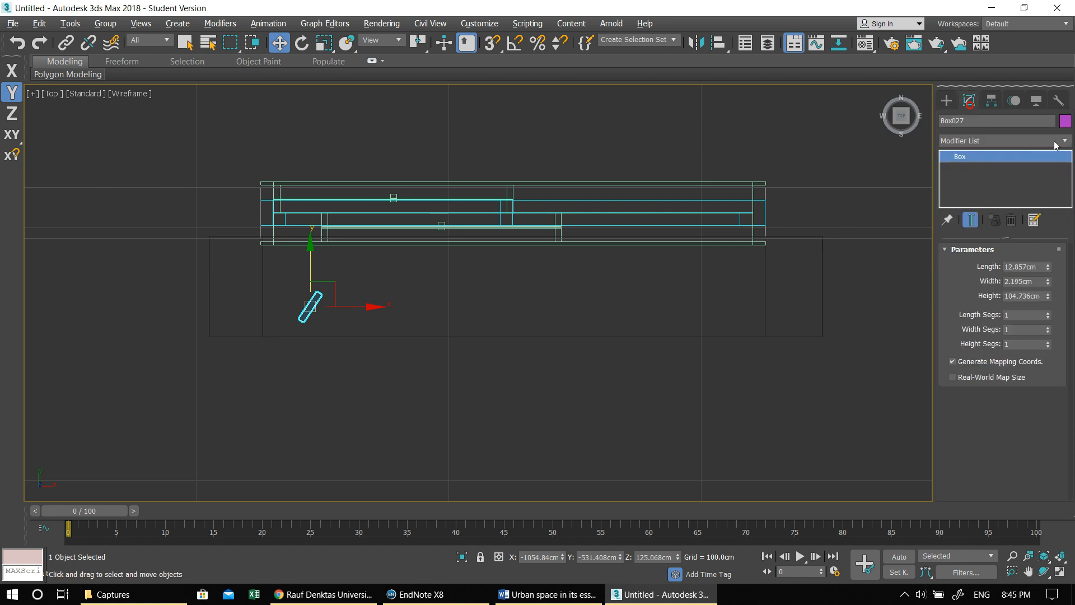
{"action": "left_click", "coordinate": [1065, 121]}
{"action": "left_click", "coordinate": [410, 320]}
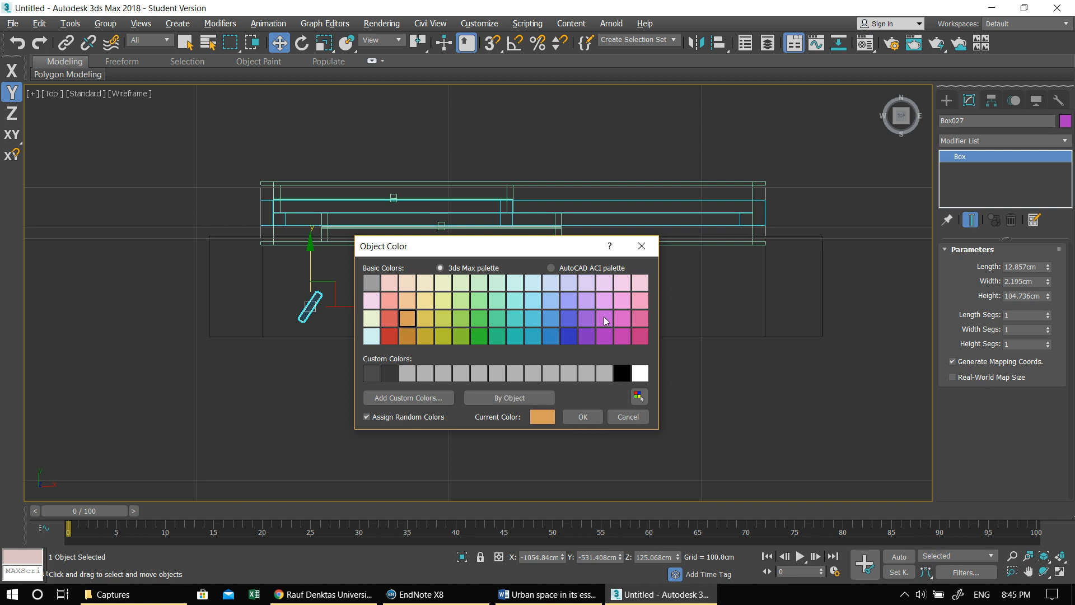
{"action": "left_click", "coordinate": [393, 301]}
{"action": "left_click", "coordinate": [578, 418]}
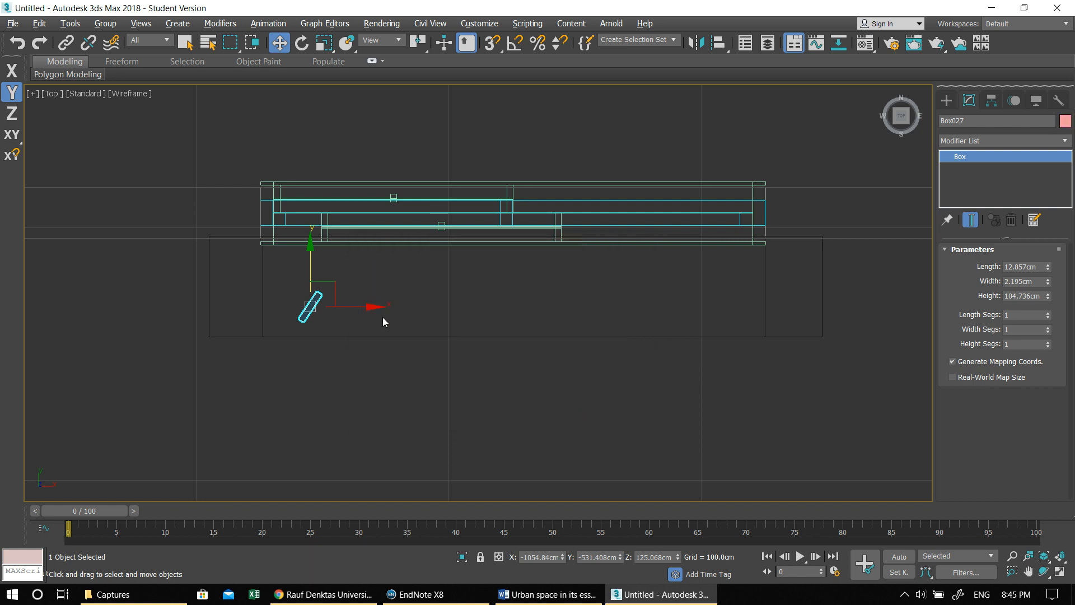
- Clone the angled slat along X at about 16.7 cm spacing, making five copies across the frame opening
{"action": "mouse_move", "coordinate": [370, 308]}
{"action": "left_mouse_down", "text": "shift"}
{"action": "mouse_move", "coordinate": [422, 304]}
{"action": "mouse_move", "coordinate": [412, 305]}
{"action": "left_mouse_up", "text": "shift"}
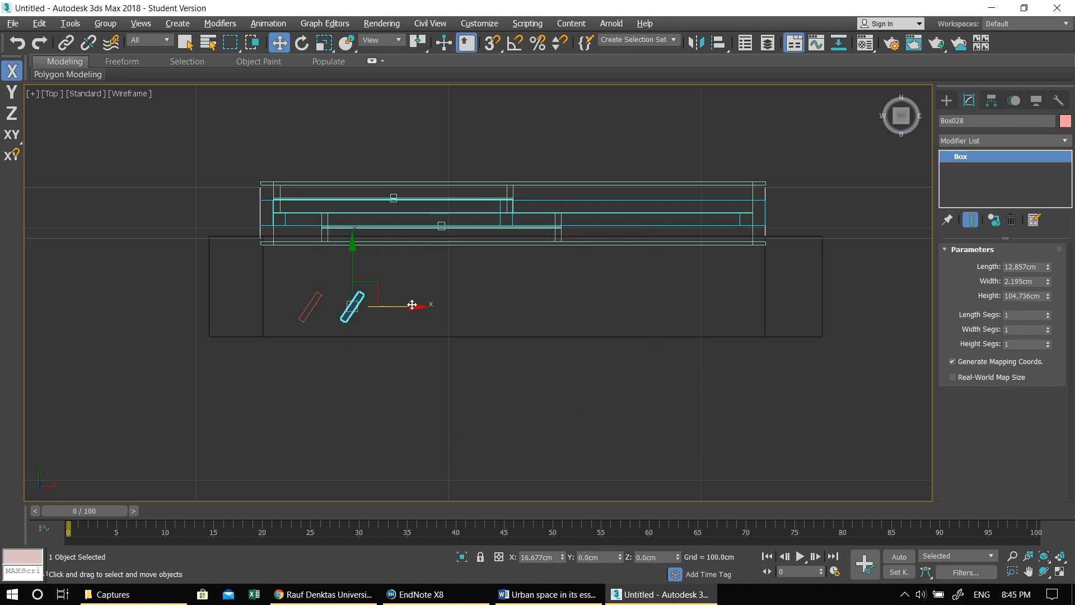
{"action": "left_click", "coordinate": [576, 303]}
{"action": "left_click", "coordinate": [576, 303]}
{"action": "left_click", "coordinate": [577, 303]}
{"action": "left_click", "coordinate": [577, 303]}
{"action": "left_click", "coordinate": [562, 354]}
{"action": "middle_click_drag", "start_coordinate": [560, 376], "coordinate": [547, 375]}
- Examine the row of slats inside the window frame and the whole facade in the Perspective view
{"action": "key", "text": "alt+w"}
{"action": "middle_click", "coordinate": [712, 409]}
{"action": "key", "text": "alt+w"}
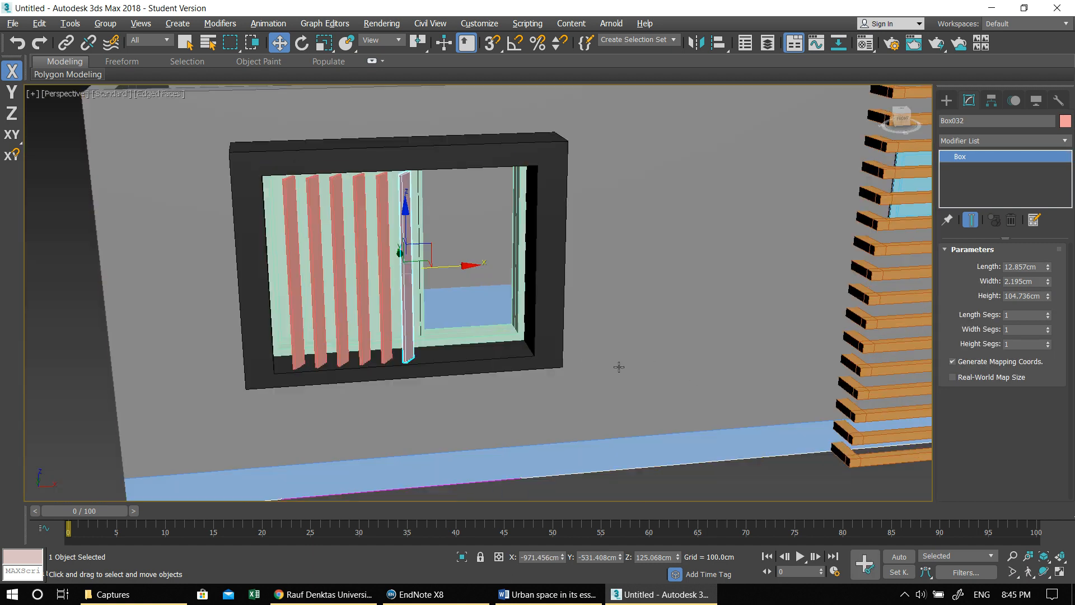
{"action": "scroll", "coordinate": [619, 366], "scroll_direction": "down", "scroll_amount": 10}
{"action": "middle_click_drag", "start_coordinate": [598, 349], "coordinate": [607, 351], "text": "alt"}
{"action": "left_click", "coordinate": [241, 374]}
{"action": "middle_click_drag", "start_coordinate": [241, 374], "coordinate": [253, 388], "text": "alt"}
{"action": "middle_click_drag", "start_coordinate": [437, 373], "coordinate": [393, 370], "text": "alt"}
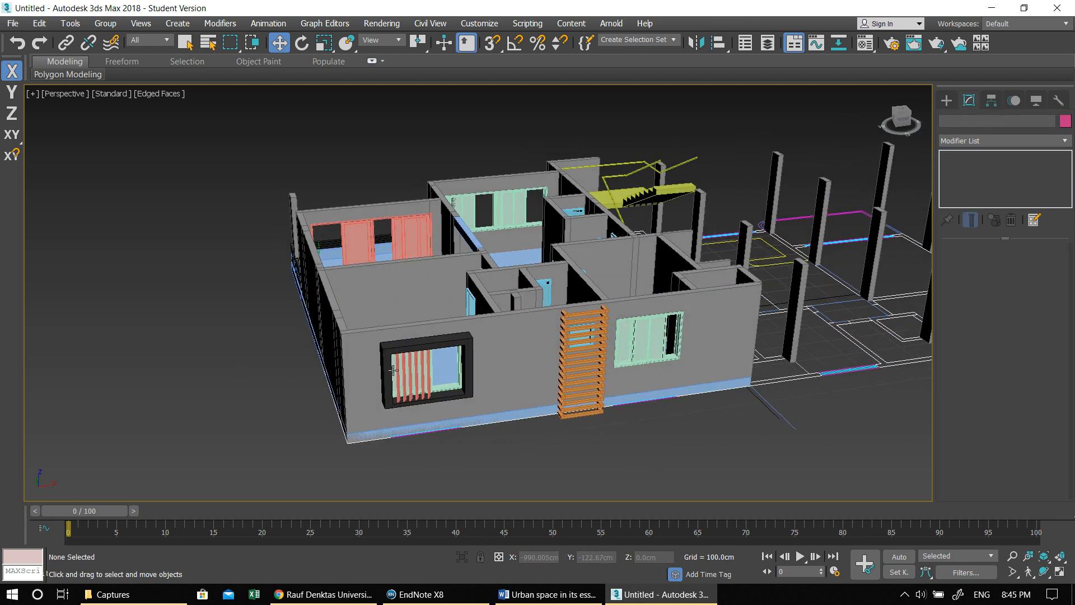
- Select the window frame with its six slats in the Top view and group them as SHading_1
{"action": "key", "text": "alt+w"}
{"action": "left_click", "coordinate": [323, 230]}
{"action": "key", "text": "alt+w"}
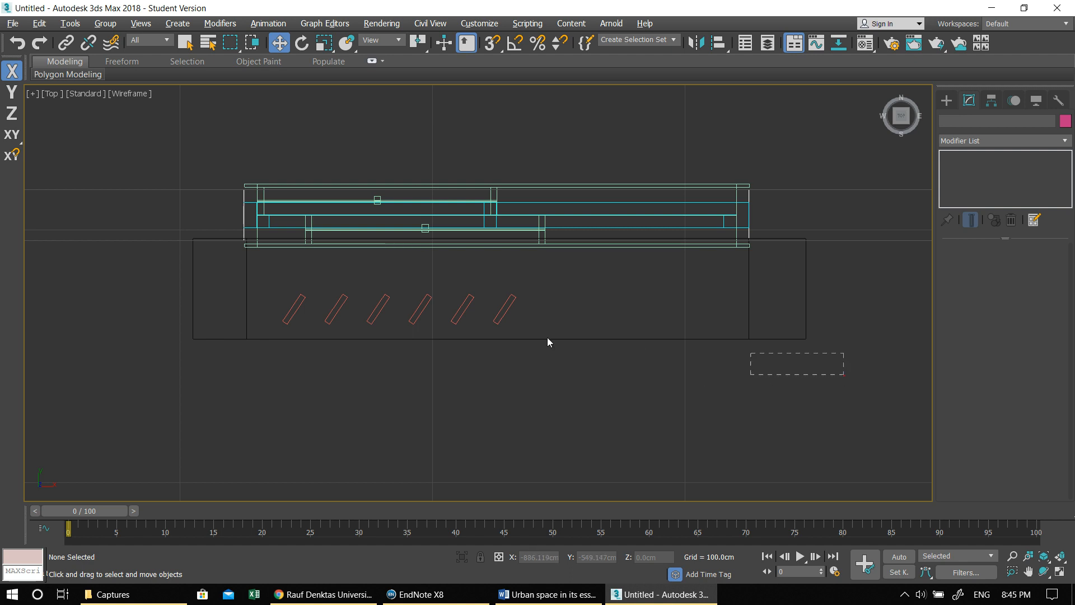
{"action": "left_click_drag", "start_coordinate": [122, 288], "coordinate": [168, 283]}
{"action": "scroll", "coordinate": [224, 280], "scroll_direction": "down", "scroll_amount": 5}
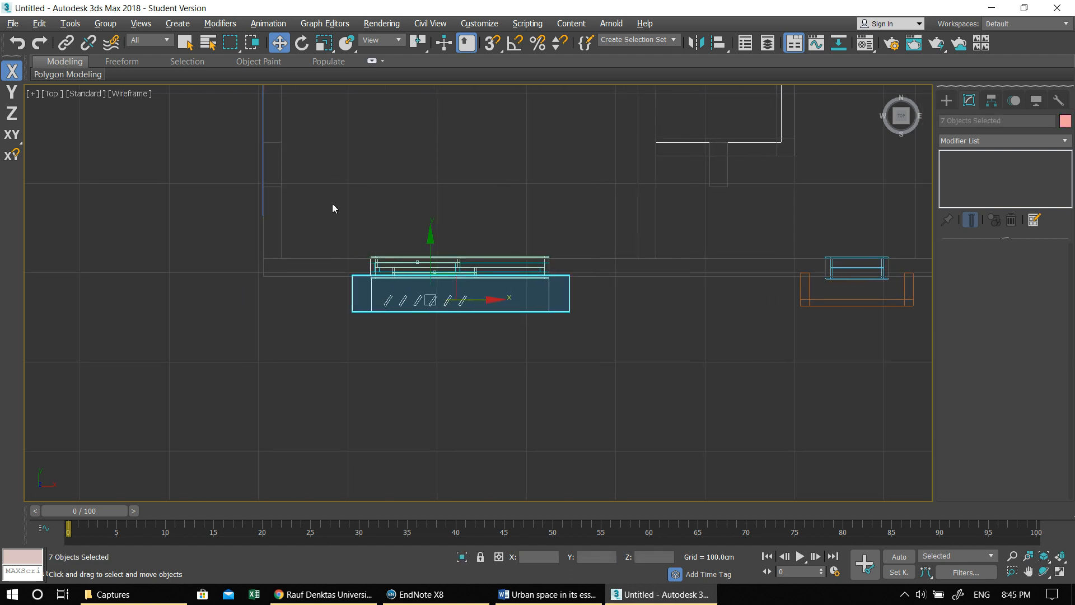
{"action": "left_click", "coordinate": [177, 26]}
{"action": "mouse_move", "coordinate": [106, 26]}
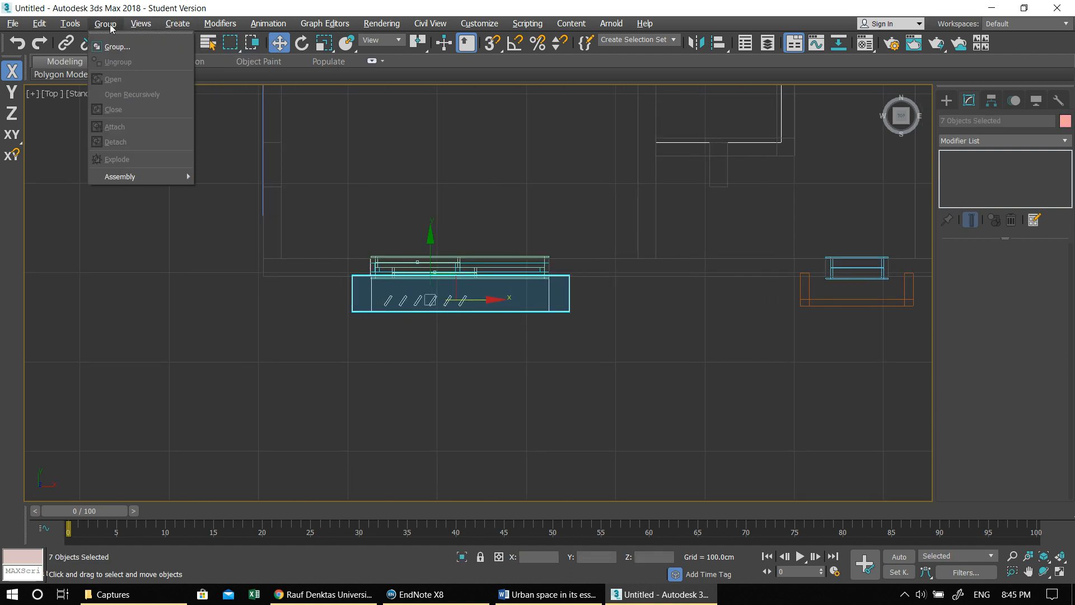
{"action": "left_click", "coordinate": [118, 47]}
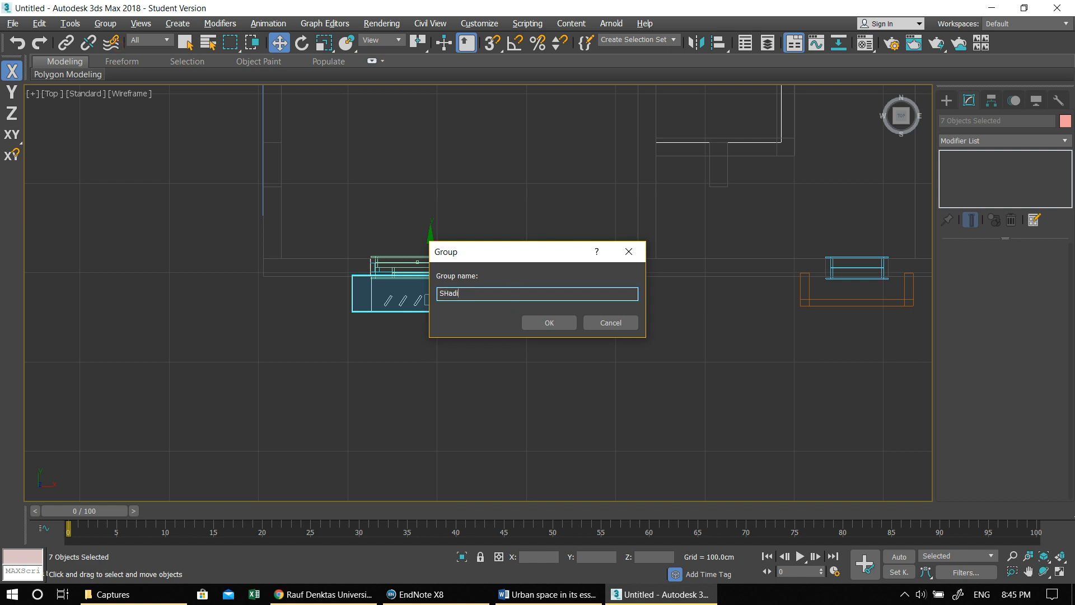
{"action": "key", "text": "Return"}
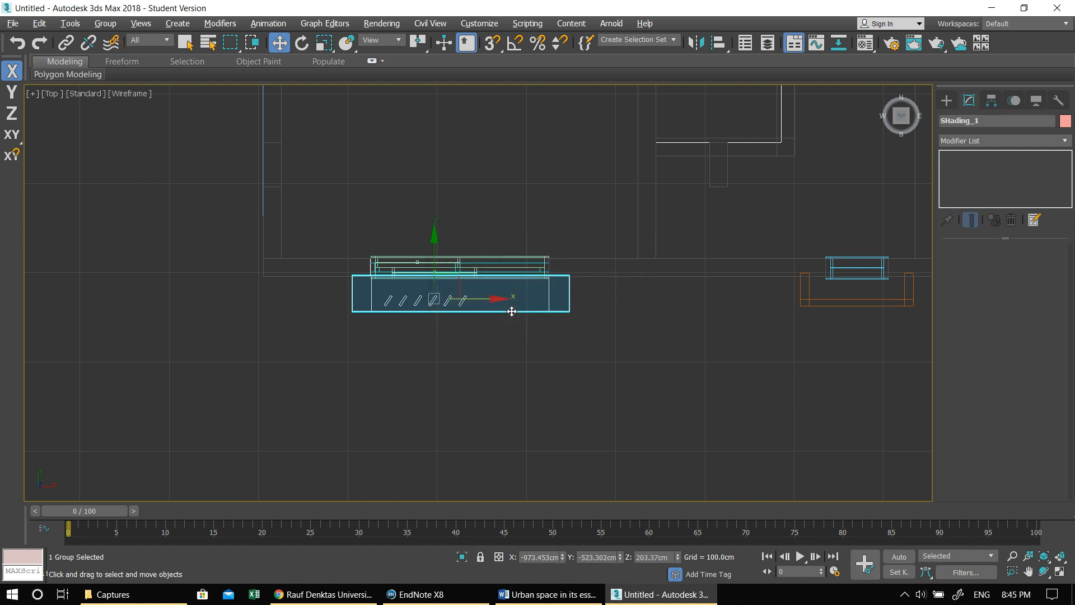
- Copy the SHading_1 group along X and align the copy with the facade window beyond the orange louvres
{"action": "left_click", "coordinate": [451, 366]}
{"action": "left_click", "coordinate": [469, 308]}
{"action": "middle_click_drag", "start_coordinate": [504, 324], "coordinate": [308, 360]}
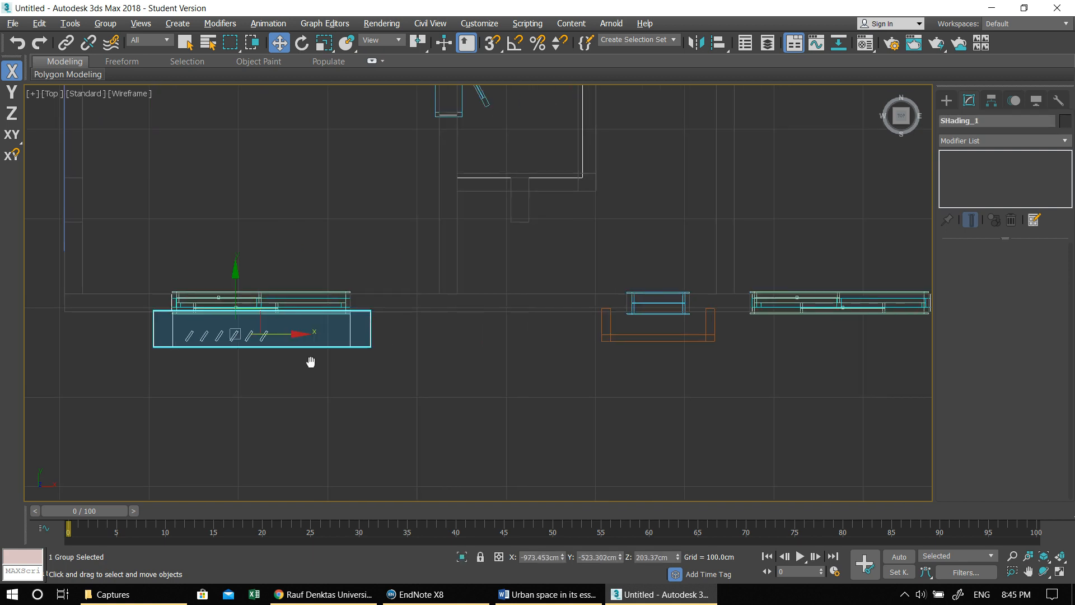
{"action": "scroll", "coordinate": [308, 360], "scroll_direction": "up", "scroll_amount": 2}
{"action": "mouse_move", "coordinate": [258, 320]}
{"action": "left_mouse_down", "text": "shift"}
{"action": "mouse_move", "coordinate": [823, 308]}
{"action": "mouse_move", "coordinate": [809, 308]}
{"action": "left_mouse_up", "text": "shift"}
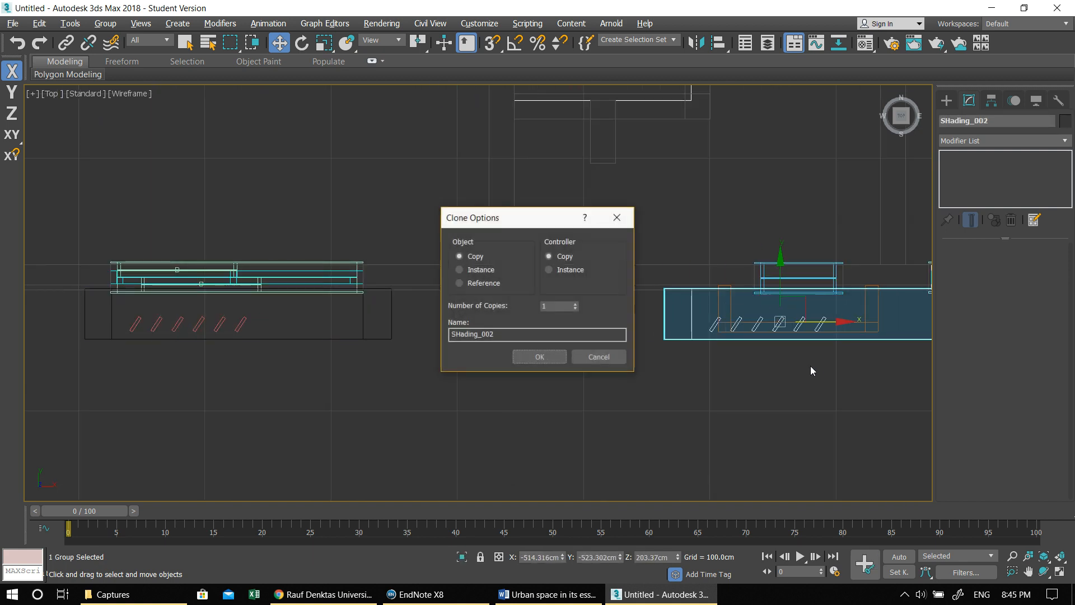
{"action": "left_click", "coordinate": [526, 363]}
{"action": "middle_click_drag", "start_coordinate": [526, 362], "coordinate": [156, 413]}
{"action": "left_click_drag", "start_coordinate": [320, 357], "coordinate": [562, 364]}
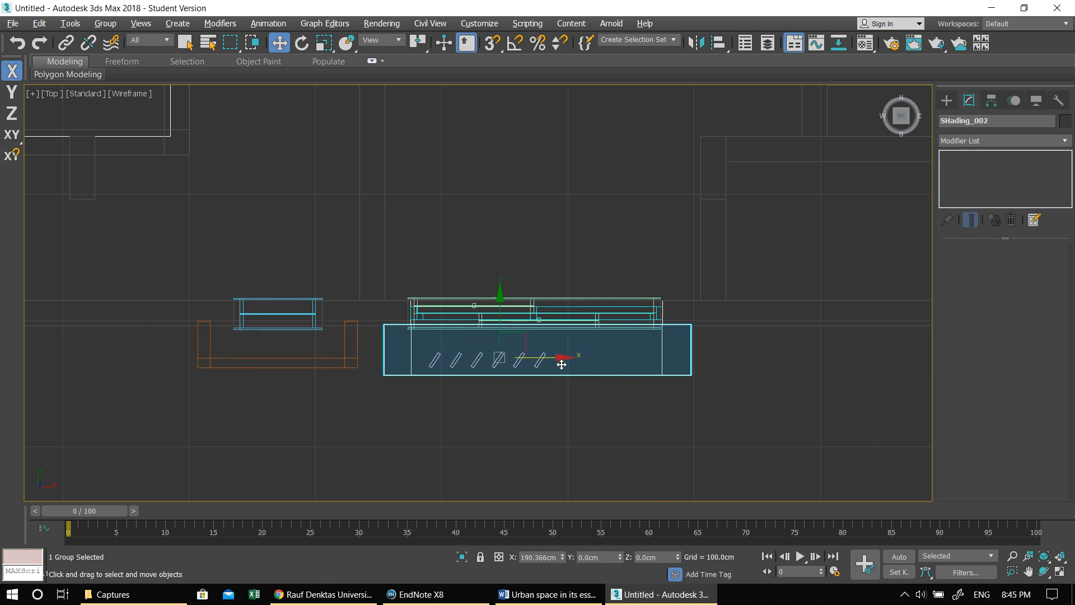
- Inspect the copied shading on the facade from several angles in the Perspective view
{"action": "key", "text": "alt+w"}
{"action": "right_click", "coordinate": [620, 327]}
{"action": "key", "text": "alt+w"}
{"action": "middle_click_drag", "start_coordinate": [538, 272], "coordinate": [532, 323], "text": "alt"}
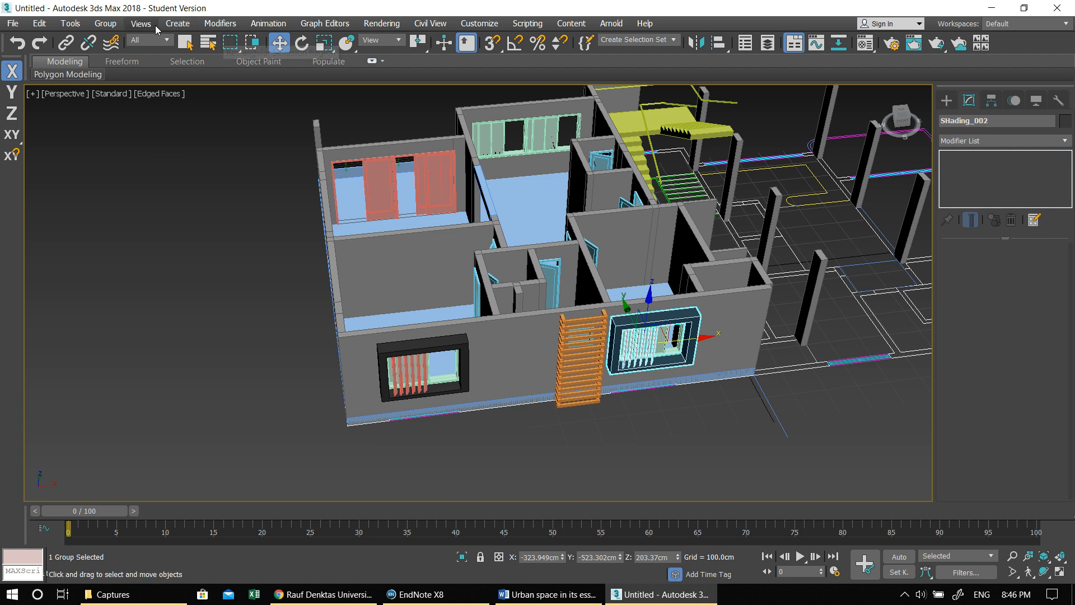
{"action": "left_click", "coordinate": [182, 22]}
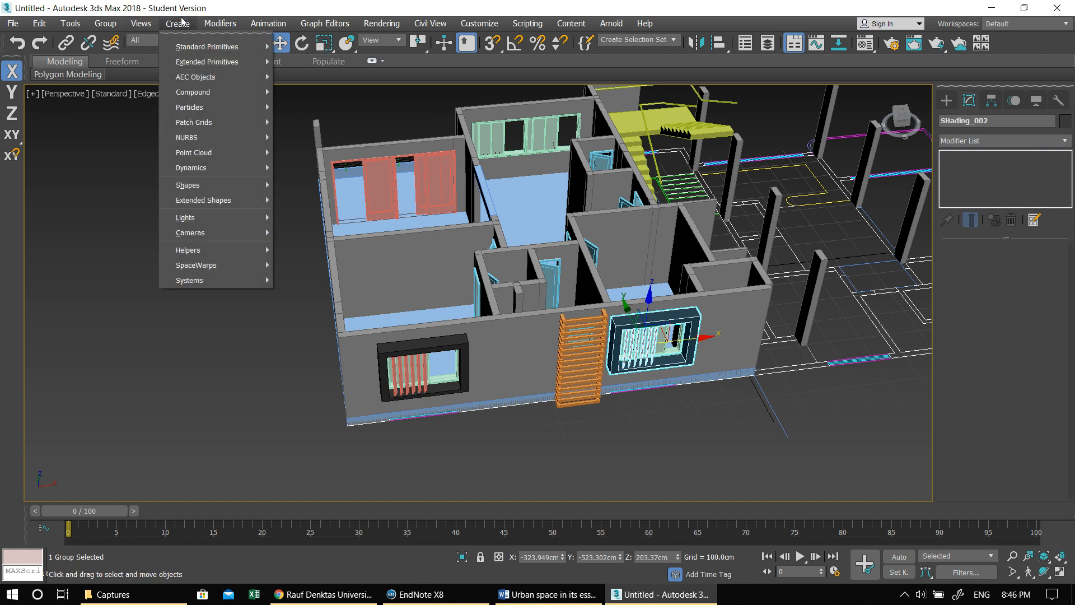
{"action": "mouse_move", "coordinate": [112, 22]}
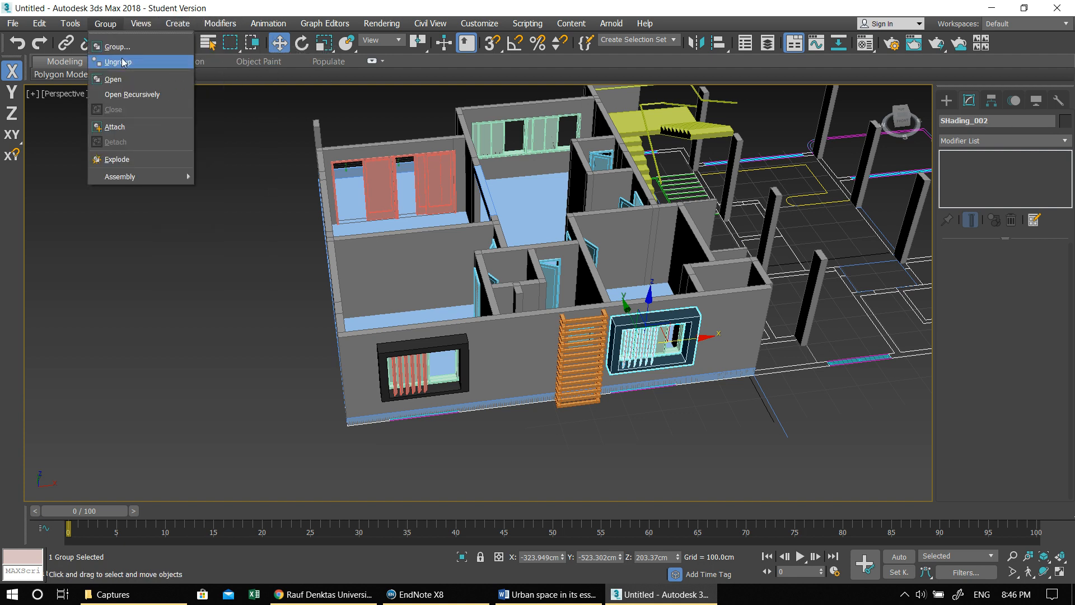
{"action": "middle_click_drag", "start_coordinate": [516, 376], "coordinate": [619, 399], "text": "alt"}
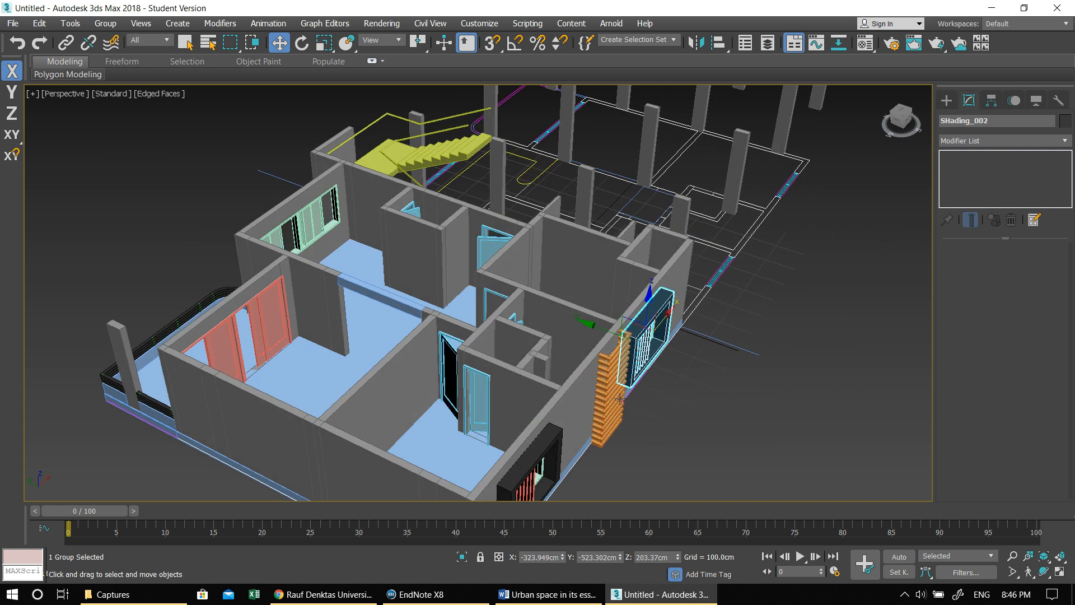
{"action": "middle_click_drag", "start_coordinate": [669, 402], "coordinate": [532, 429], "text": "alt"}
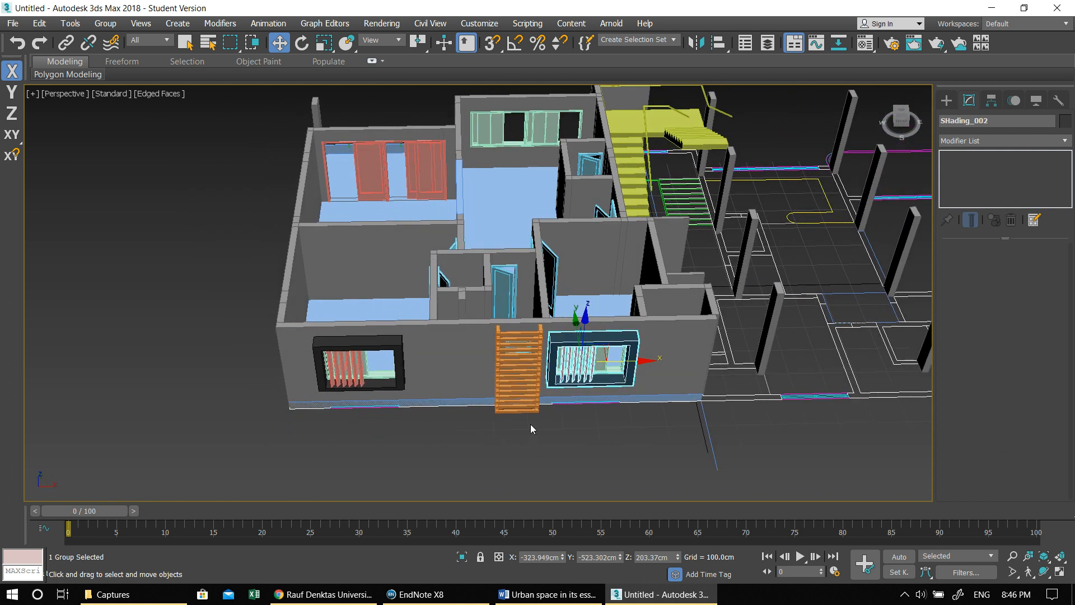
- Copy the SHading_1 group along Y from the front facade to the rear side of the apartment
{"action": "left_click", "coordinate": [401, 361]}
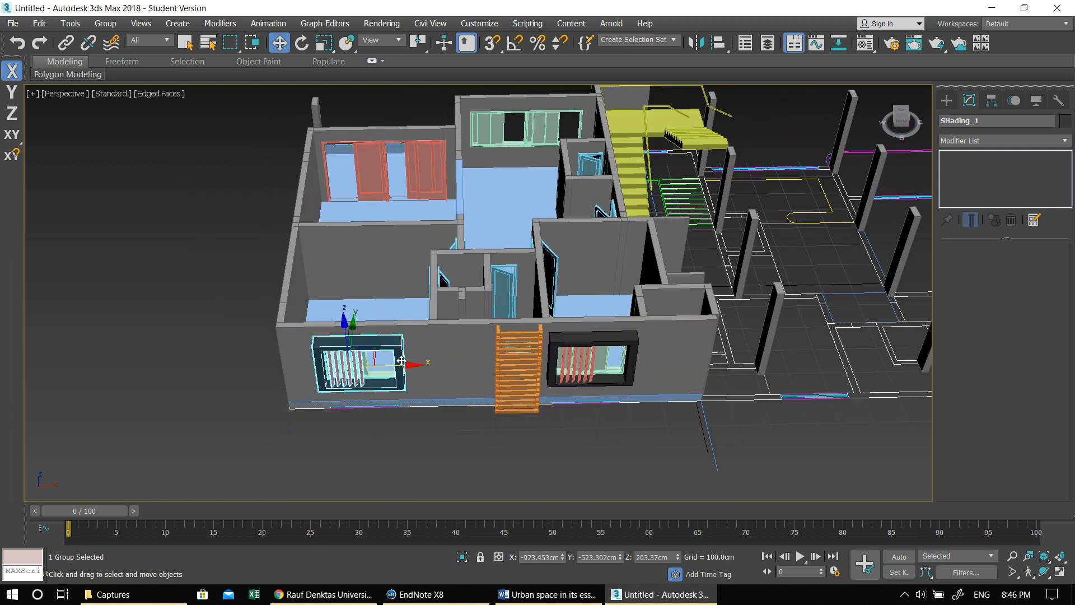
{"action": "middle_click_drag", "start_coordinate": [406, 376], "coordinate": [328, 333], "text": "alt"}
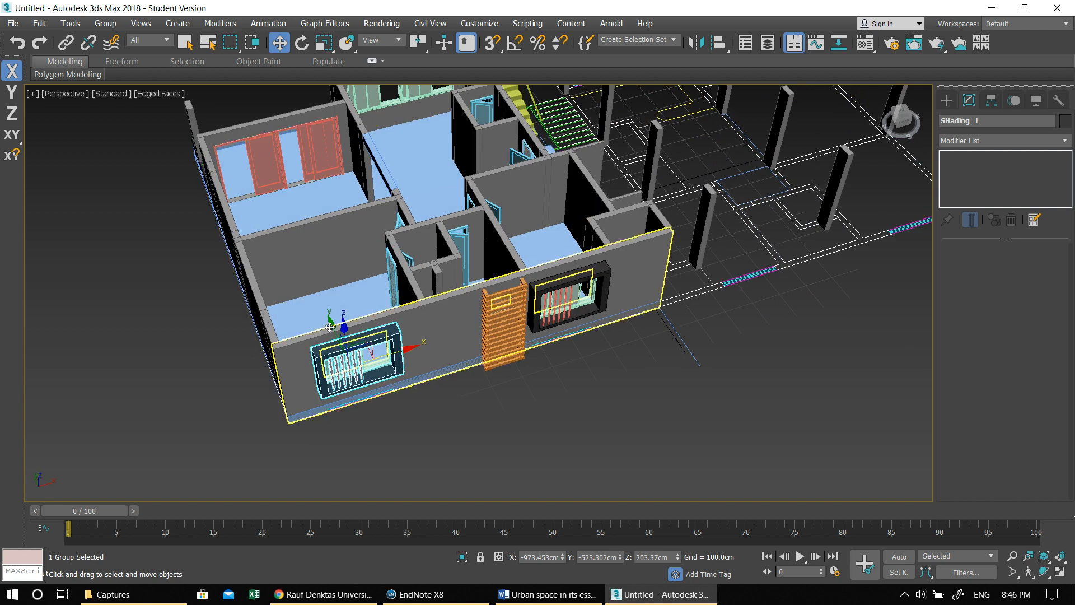
{"action": "mouse_move", "coordinate": [330, 326]}
{"action": "left_mouse_down", "text": "shift"}
{"action": "mouse_move", "coordinate": [246, 146]}
{"action": "mouse_move", "coordinate": [161, 99]}
{"action": "left_mouse_up", "text": "shift"}
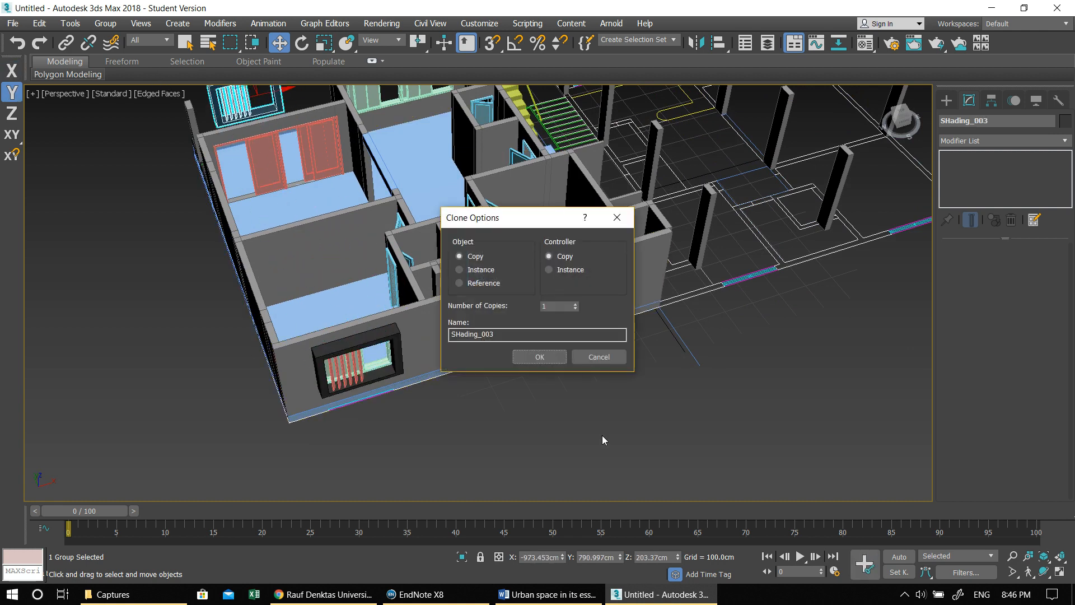
{"action": "left_click", "coordinate": [542, 359]}
{"action": "middle_click_drag", "start_coordinate": [521, 365], "coordinate": [579, 412]}
- Move the rear shading copy in the Top view from the curved balcony to the wide window beside it
{"action": "key", "text": "alt+w"}
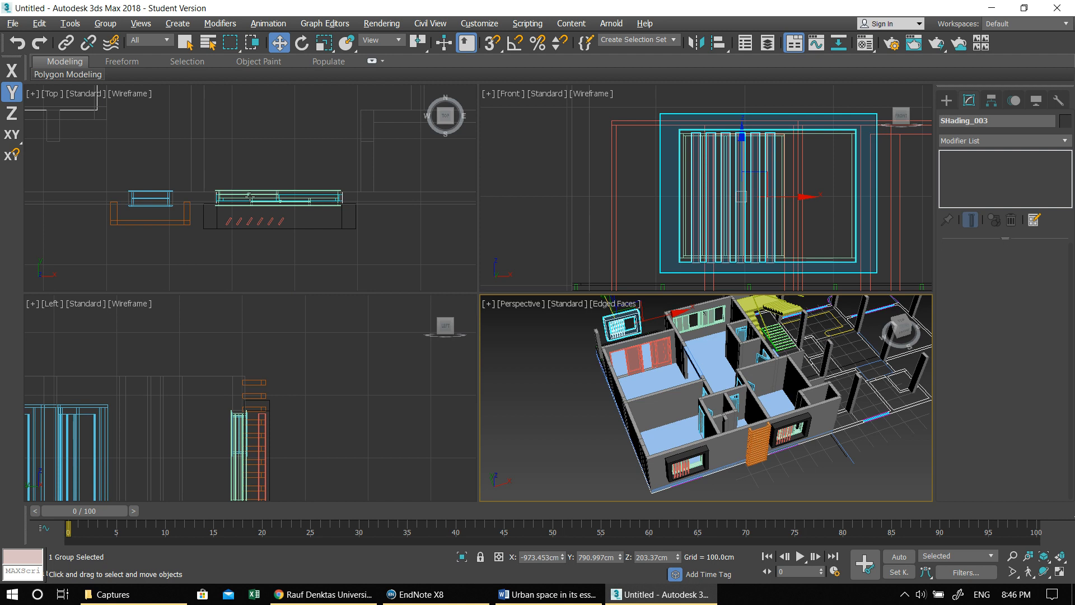
{"action": "key", "text": "alt+w"}
{"action": "scroll", "coordinate": [321, 261], "scroll_direction": "down", "scroll_amount": 10}
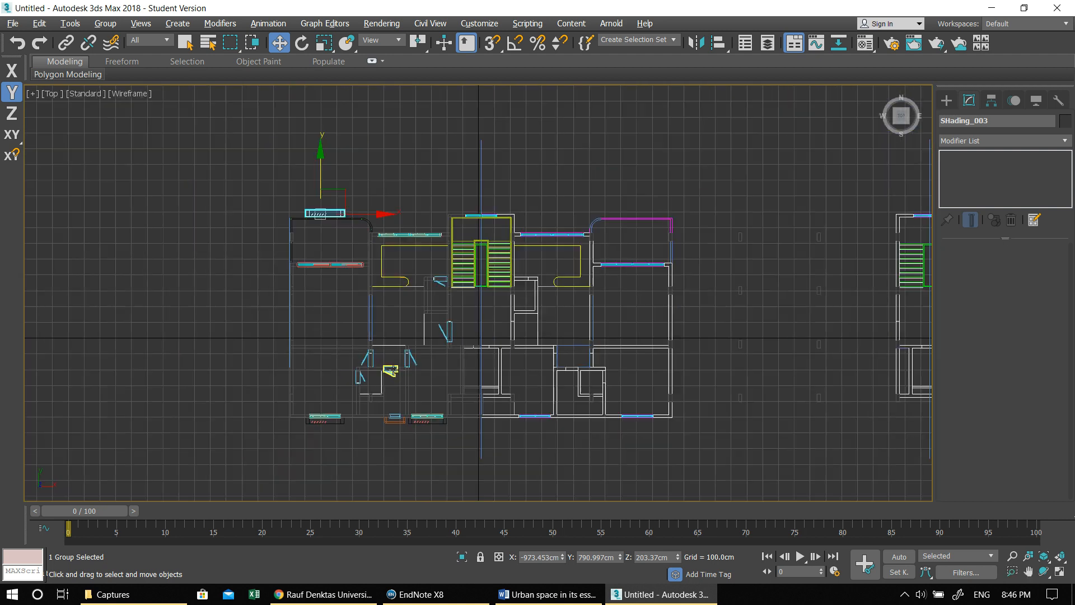
{"action": "scroll", "coordinate": [317, 278], "scroll_direction": "up", "scroll_amount": 5}
{"action": "left_click_drag", "start_coordinate": [259, 233], "coordinate": [428, 243]}
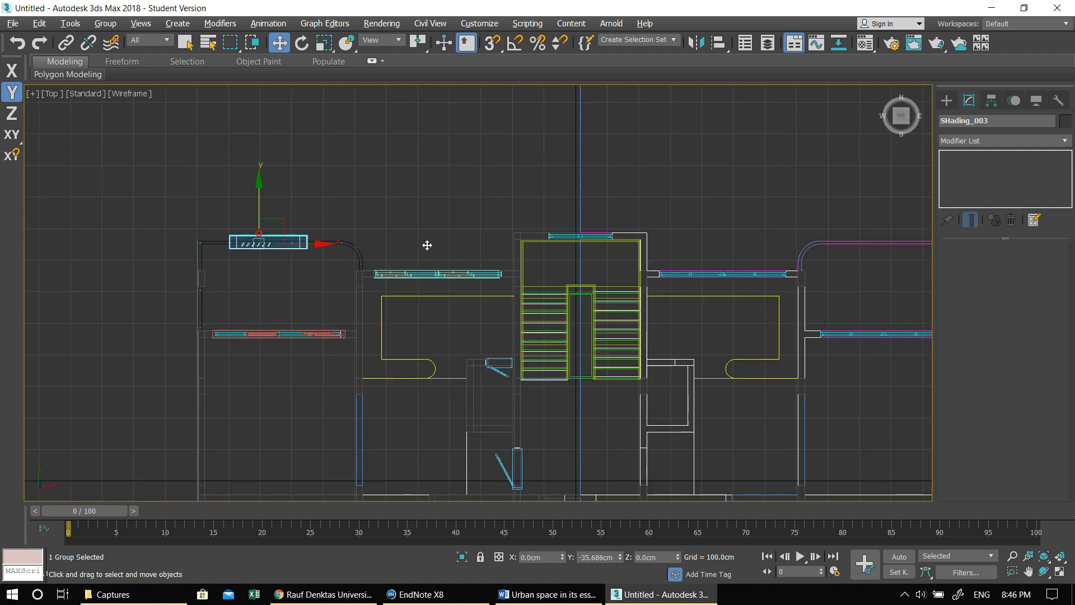
{"action": "left_click_drag", "start_coordinate": [262, 239], "coordinate": [412, 256]}
{"action": "scroll", "coordinate": [411, 256], "scroll_direction": "up", "scroll_amount": 10}
{"action": "left_click_drag", "start_coordinate": [466, 282], "coordinate": [362, 296]}
- Rotate the rear shading group 180 degrees around Z so it faces outward
{"action": "key", "text": "e"}
{"action": "left_click_drag", "start_coordinate": [389, 242], "coordinate": [471, 107]}
{"action": "left_click", "coordinate": [655, 557]}
{"action": "type", "text": "1"}
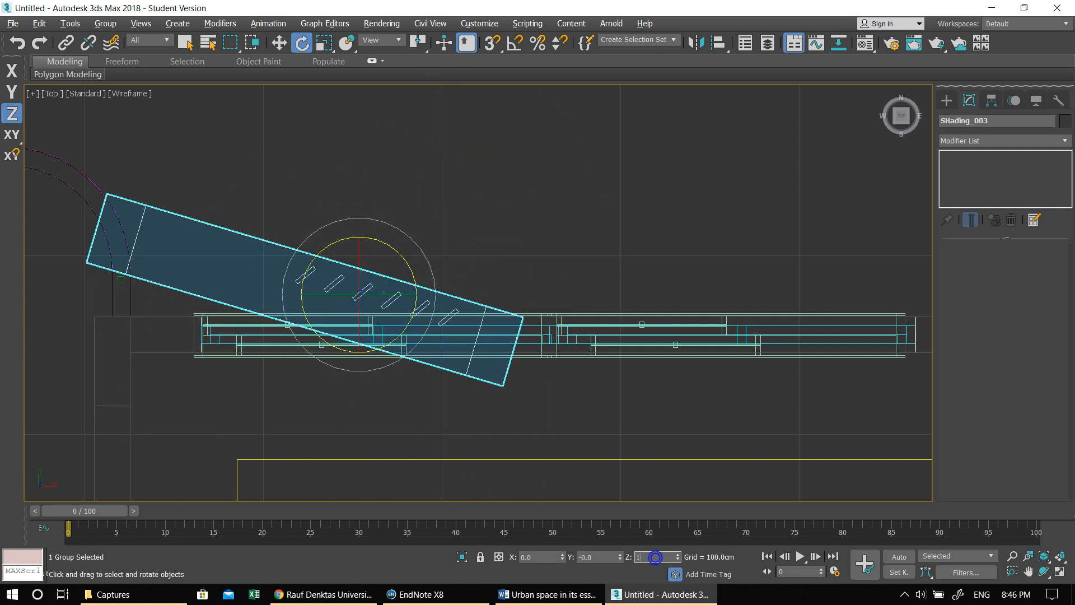
{"action": "type", "text": "80"}
{"action": "key", "text": "Return"}
{"action": "middle_click_drag", "start_coordinate": [416, 431], "coordinate": [368, 416]}
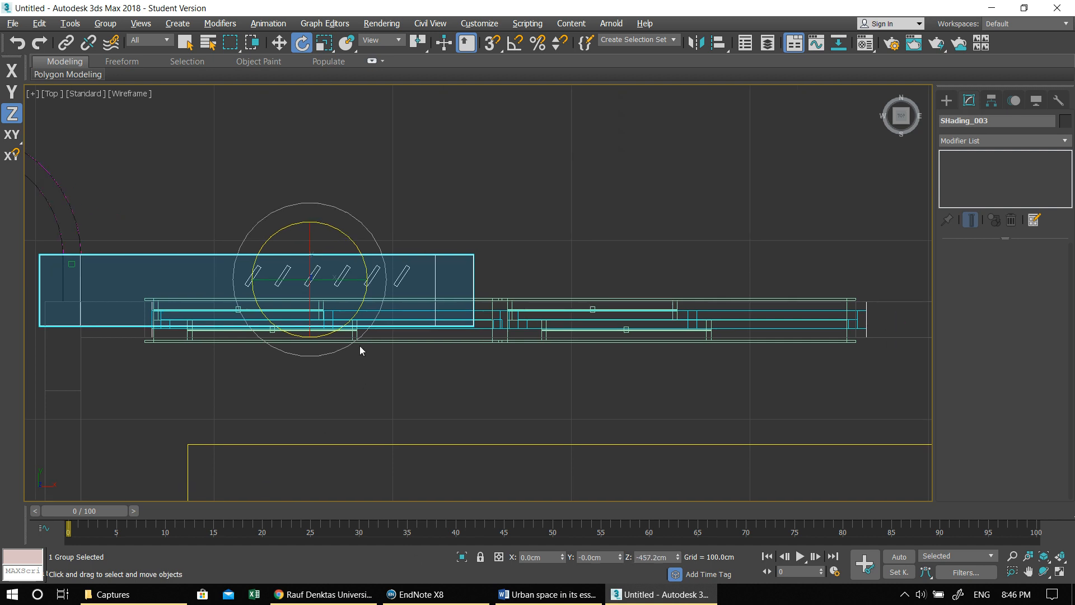
- Move the rotated shading group so its frame sits against the outer face and starts at the wide window's balcony-side end
{"action": "key", "text": "w"}
{"action": "left_click_drag", "start_coordinate": [311, 278], "coordinate": [415, 257]}
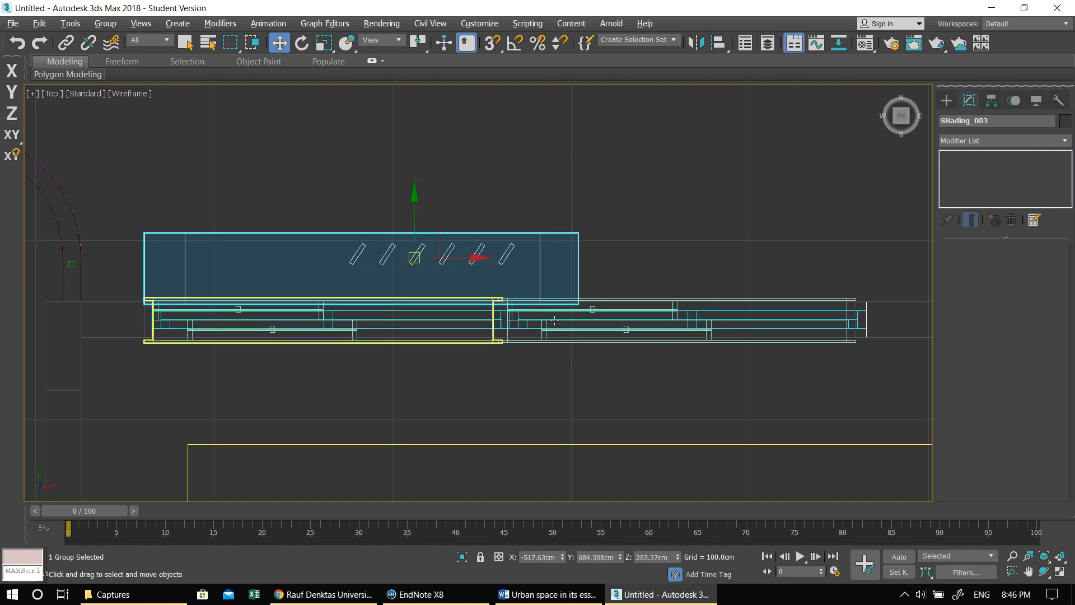
{"action": "middle_click_drag", "start_coordinate": [659, 411], "coordinate": [528, 379]}
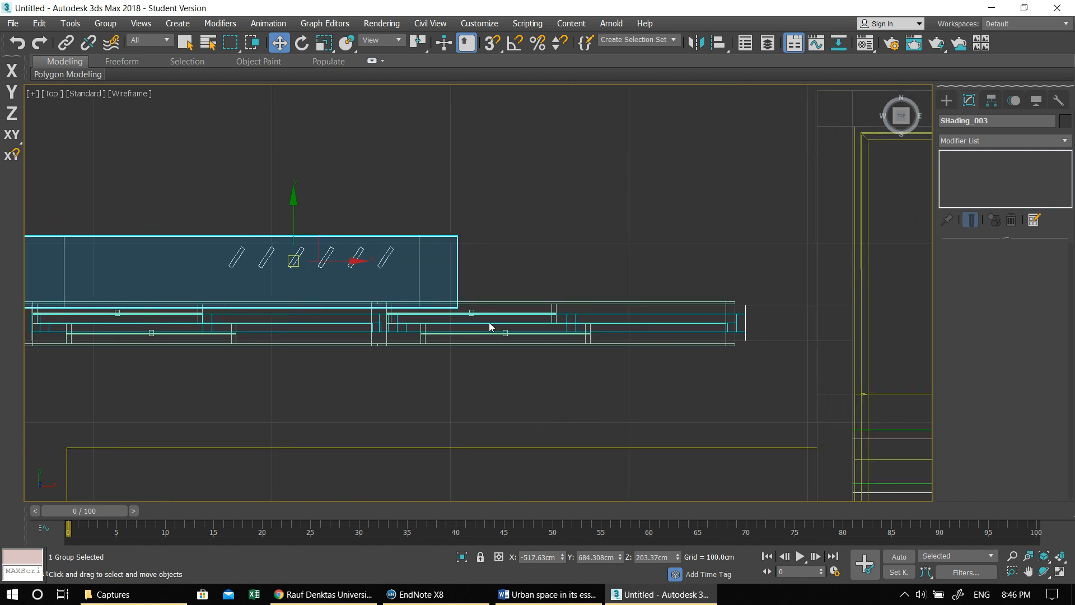
- Ungroup the rear shading copy into its separate frame and slats
{"action": "left_click", "coordinate": [444, 271]}
{"action": "left_click", "coordinate": [368, 236]}
{"action": "left_click", "coordinate": [105, 23]}
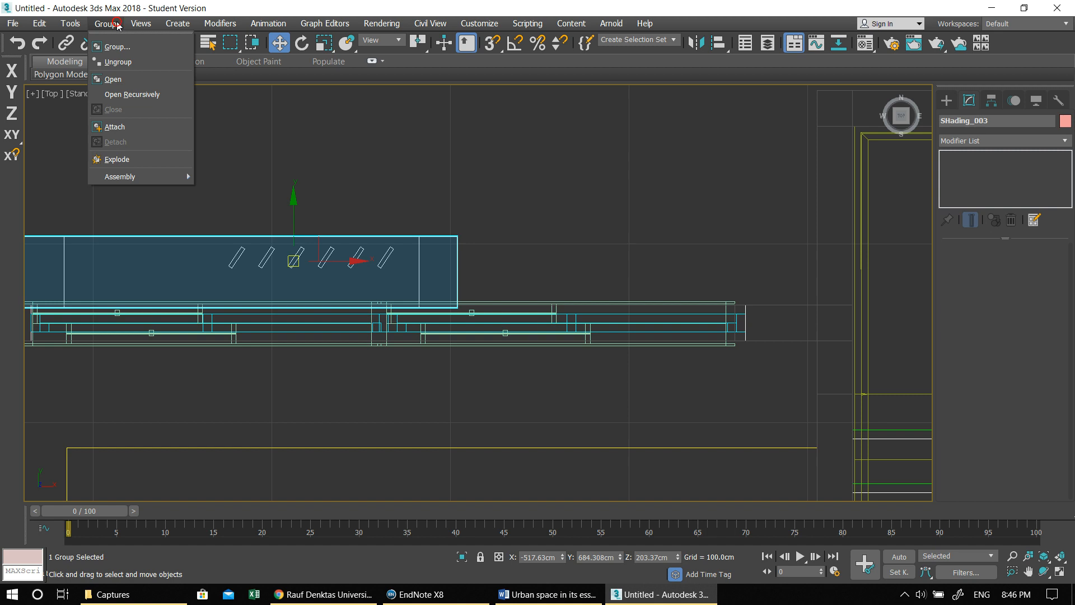
{"action": "left_click", "coordinate": [132, 60]}
{"action": "left_click", "coordinate": [363, 242]}
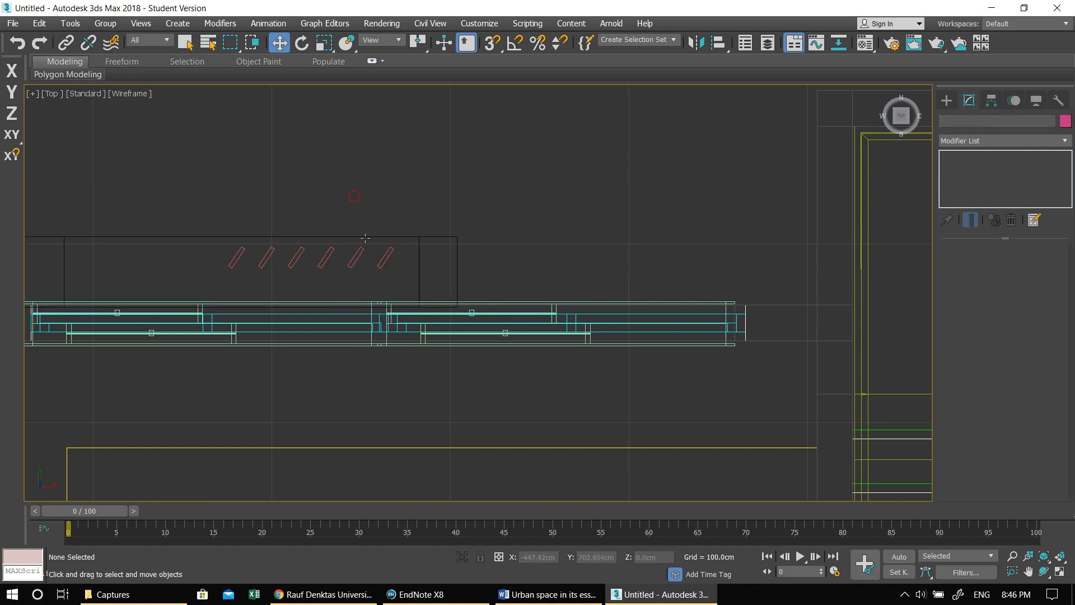
- Convert the black rear shading frame at the wide window from a ProBoolean to an editable poly
{"action": "left_click", "coordinate": [365, 238]}
{"action": "scroll", "coordinate": [370, 242], "scroll_direction": "down", "scroll_amount": 2}
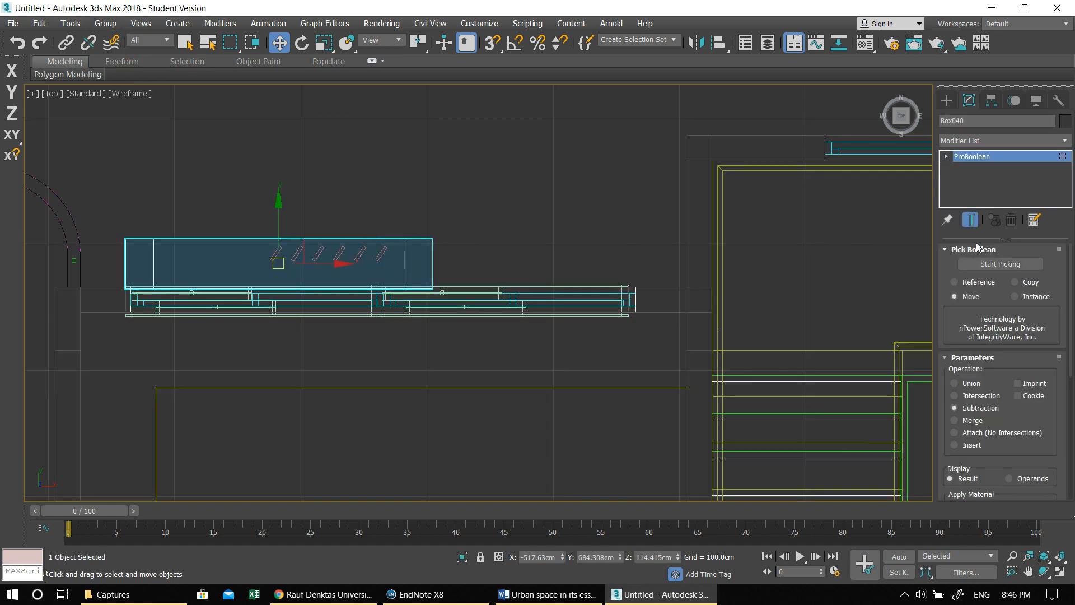
{"action": "right_click", "coordinate": [425, 252]}
{"action": "mouse_move", "coordinate": [539, 403]}
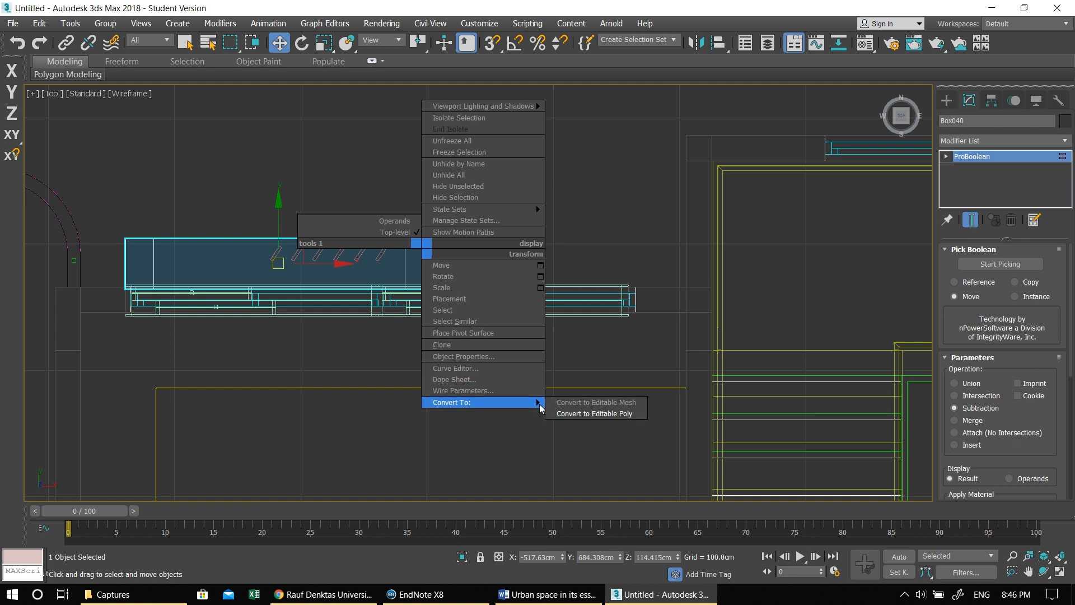
{"action": "left_click", "coordinate": [609, 412]}
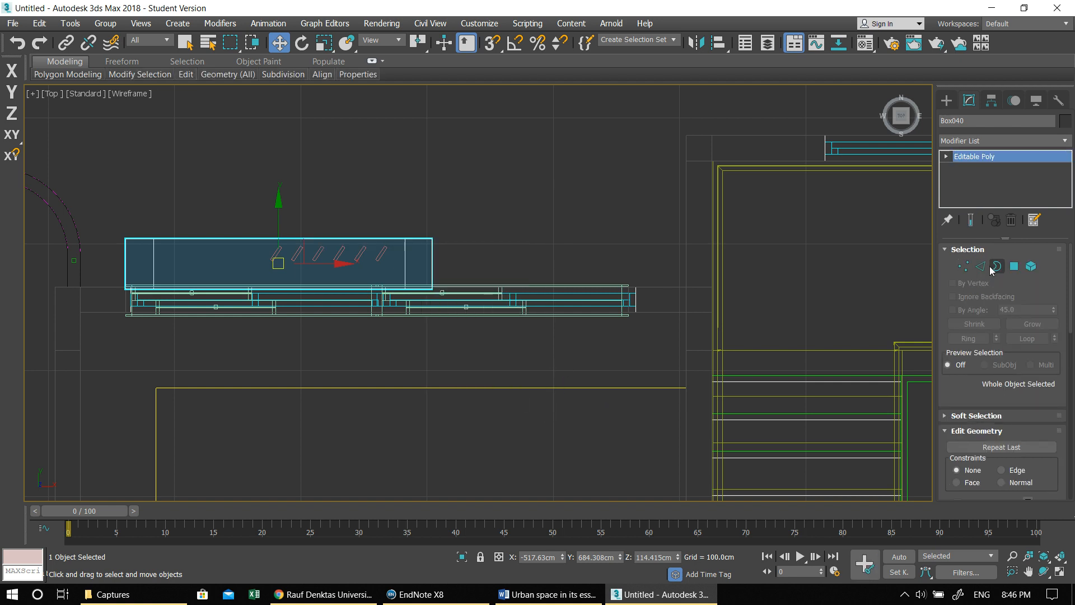
- Stretch the rear frame's far-end vertices along X past the wide window's end and pull its outer vertices farther outward along Y
{"action": "left_click", "coordinate": [963, 267]}
{"action": "left_click_drag", "start_coordinate": [383, 205], "coordinate": [496, 344]}
{"action": "left_click_drag", "start_coordinate": [482, 263], "coordinate": [704, 278]}
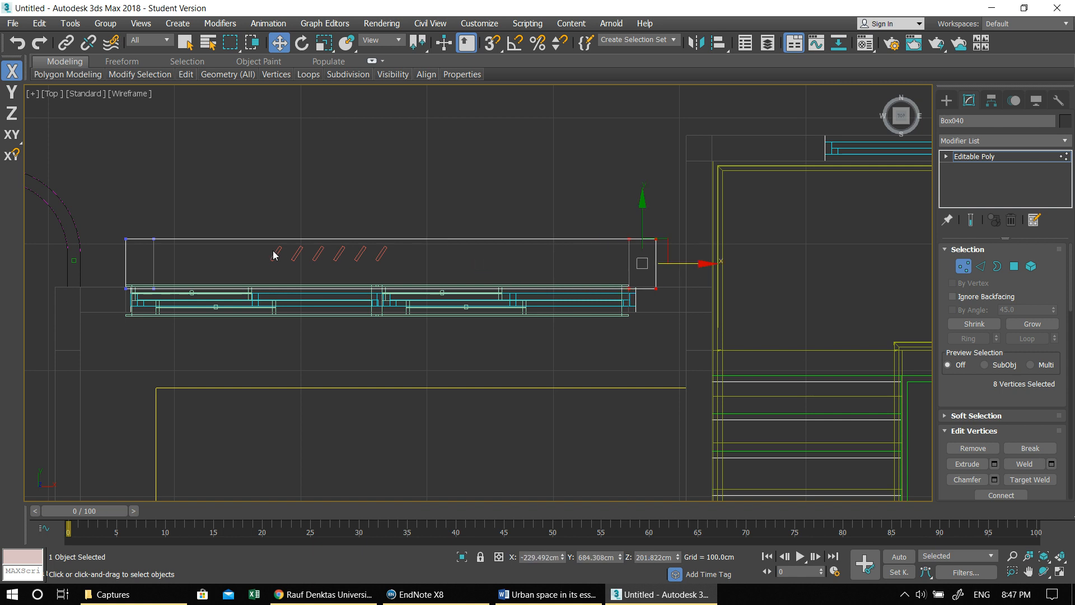
{"action": "left_click_drag", "start_coordinate": [641, 256], "coordinate": [645, 235]}
{"action": "left_click_drag", "start_coordinate": [392, 178], "coordinate": [395, 156]}
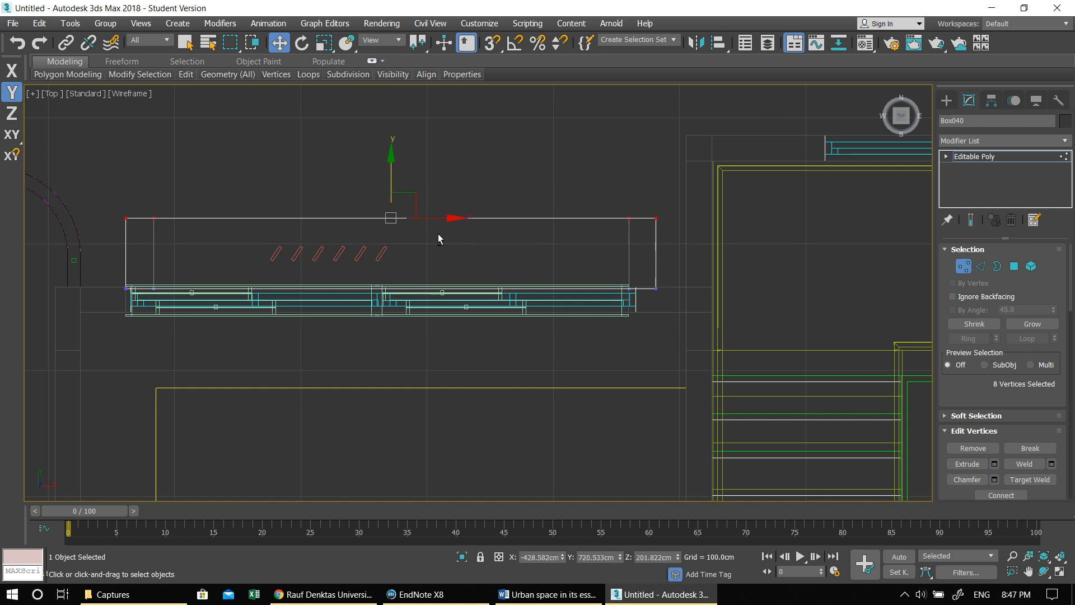
{"action": "left_click_drag", "start_coordinate": [408, 259], "coordinate": [372, 254]}
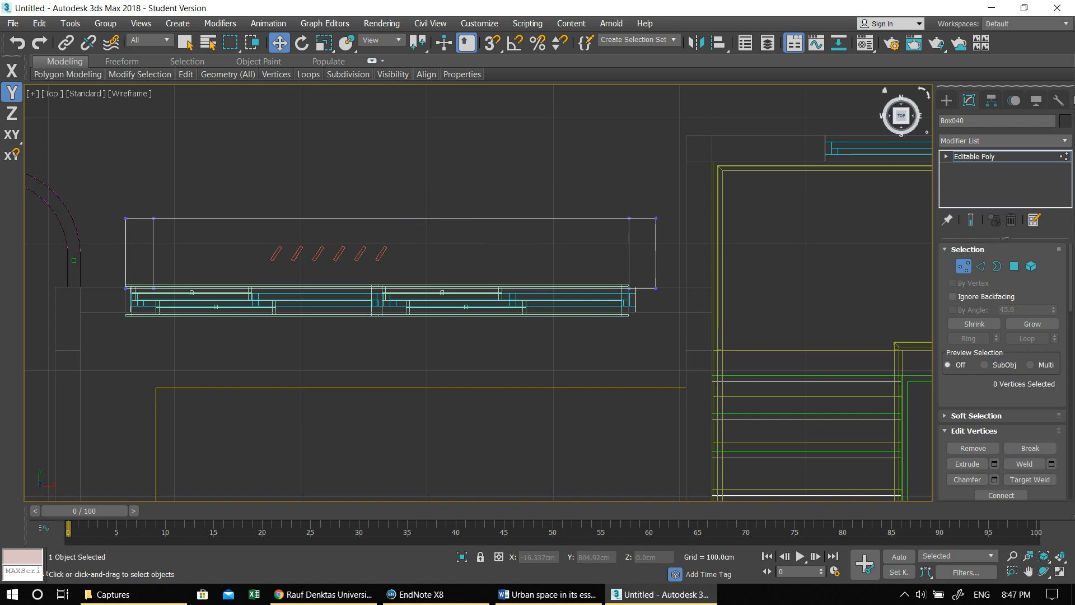
{"action": "left_click", "coordinate": [946, 100]}
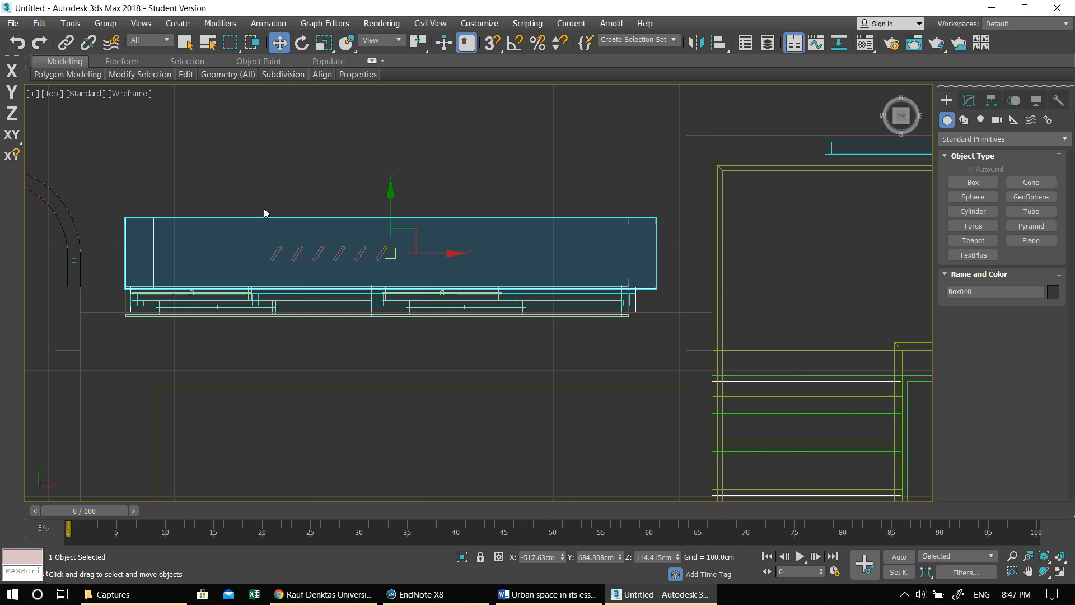
- Move the six slats toward the frame's balcony-side end and place a copy of them near its opposite end
{"action": "left_click_drag", "start_coordinate": [257, 175], "coordinate": [441, 257]}
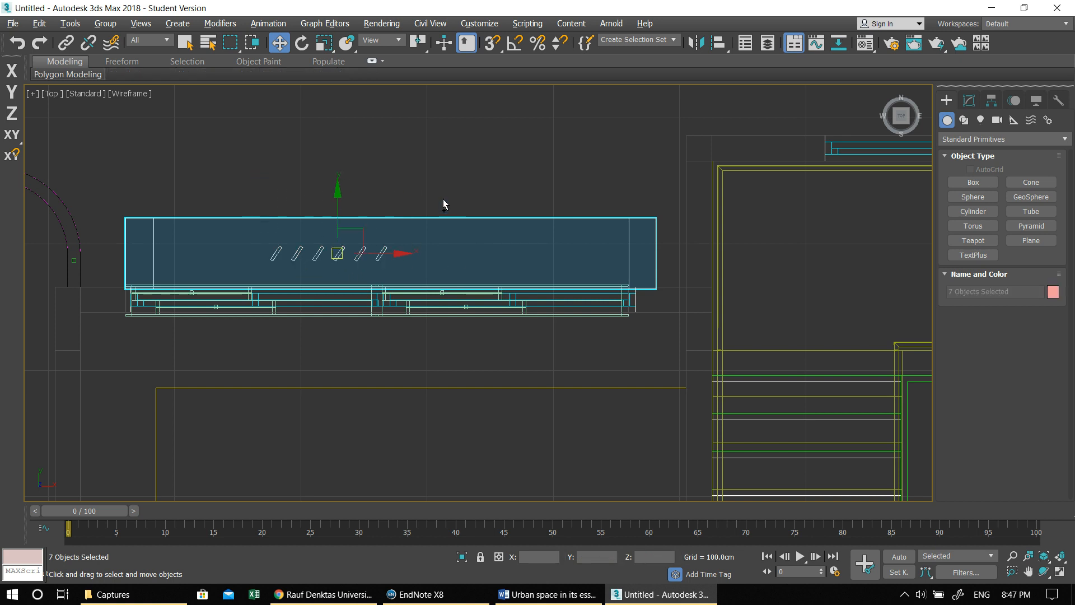
{"action": "left_click", "coordinate": [447, 218], "text": "alt"}
{"action": "left_click_drag", "start_coordinate": [377, 255], "coordinate": [626, 241]}
{"action": "left_click", "coordinate": [542, 356]}
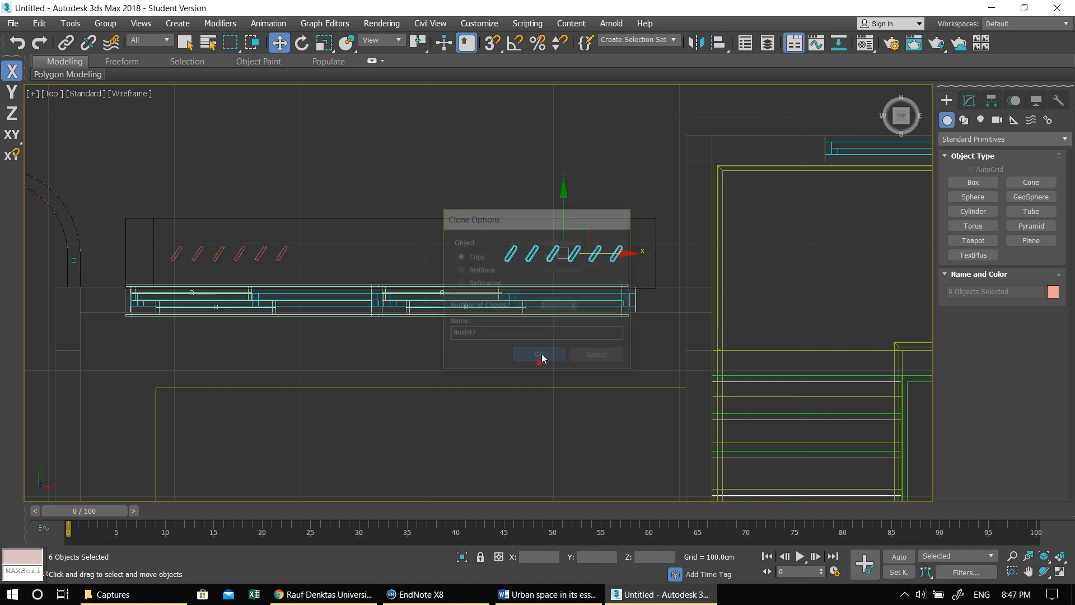
- Copy one sliding window from the wide rear opening into the stairwell's rear opening and align it with the wall
{"action": "middle_click_drag", "start_coordinate": [576, 333], "coordinate": [513, 321]}
{"action": "scroll", "coordinate": [514, 321], "scroll_direction": "down", "scroll_amount": 4}
{"action": "scroll", "coordinate": [478, 310], "scroll_direction": "up", "scroll_amount": 2}
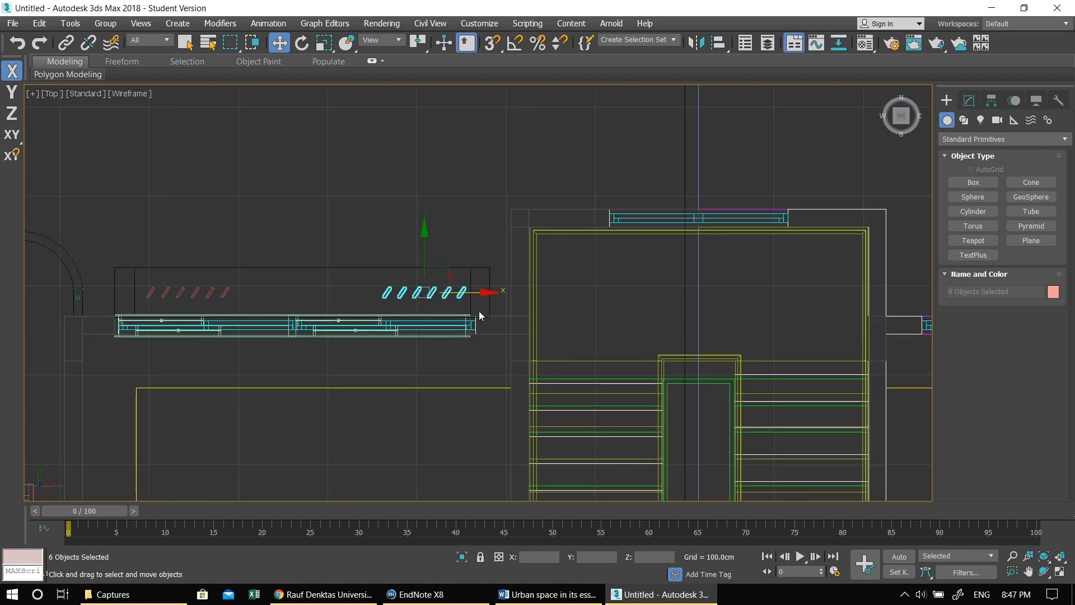
{"action": "left_click", "coordinate": [411, 326]}
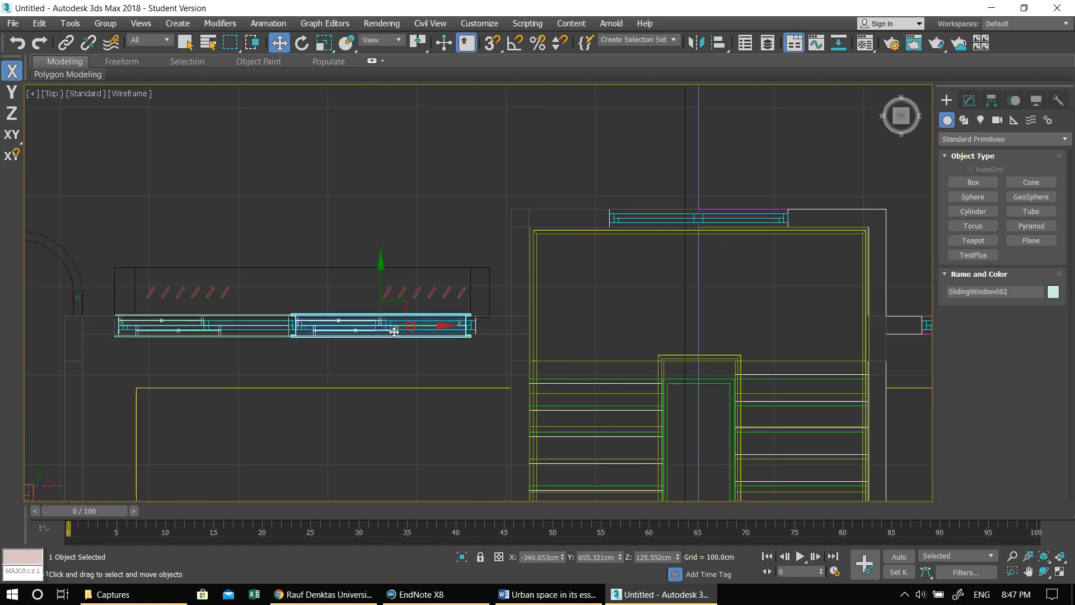
{"action": "mouse_move", "coordinate": [380, 323]}
{"action": "left_mouse_down", "text": "shift"}
{"action": "mouse_move", "coordinate": [699, 324]}
{"action": "mouse_move", "coordinate": [703, 219]}
{"action": "left_mouse_up", "text": "shift"}
{"action": "left_click", "coordinate": [541, 358]}
{"action": "scroll", "coordinate": [652, 313], "scroll_direction": "up", "scroll_amount": 4}
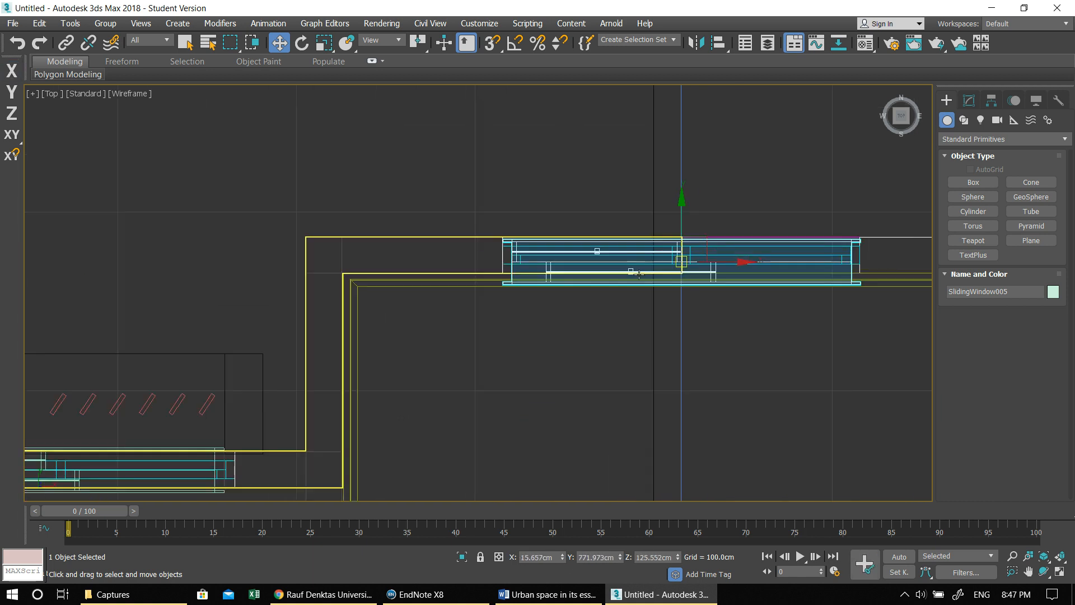
{"action": "scroll", "coordinate": [679, 214], "scroll_direction": "up", "scroll_amount": 3}
{"action": "left_click_drag", "start_coordinate": [679, 215], "coordinate": [670, 206]}
{"action": "left_click_drag", "start_coordinate": [738, 262], "coordinate": [727, 262]}
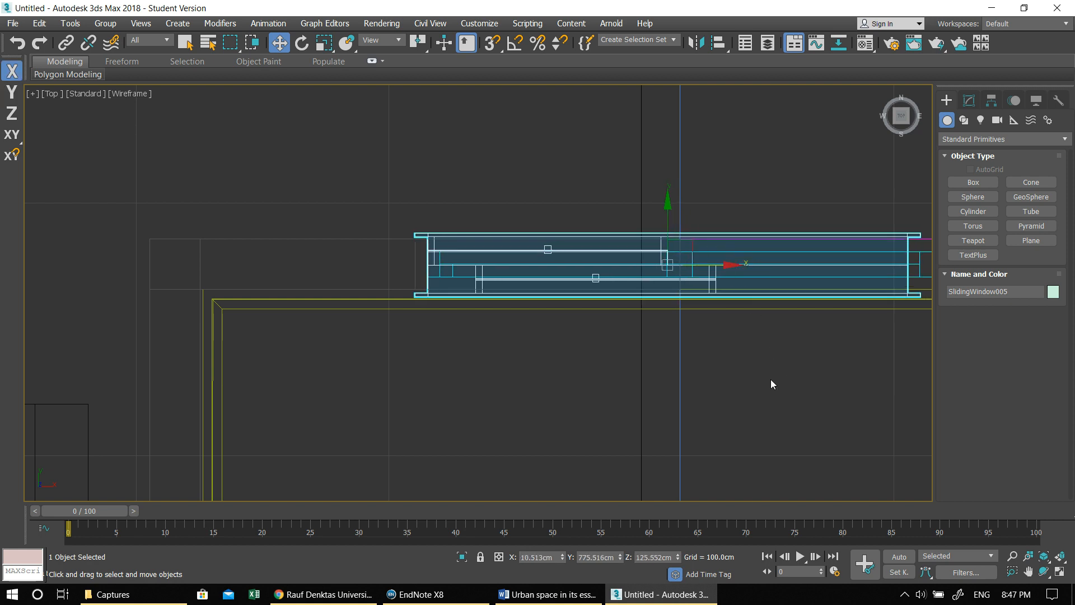
- Set the stairwell window's width to 100 cm and move it along X to the apartment-side half of the opening
{"action": "middle_click_drag", "start_coordinate": [785, 380], "coordinate": [655, 378]}
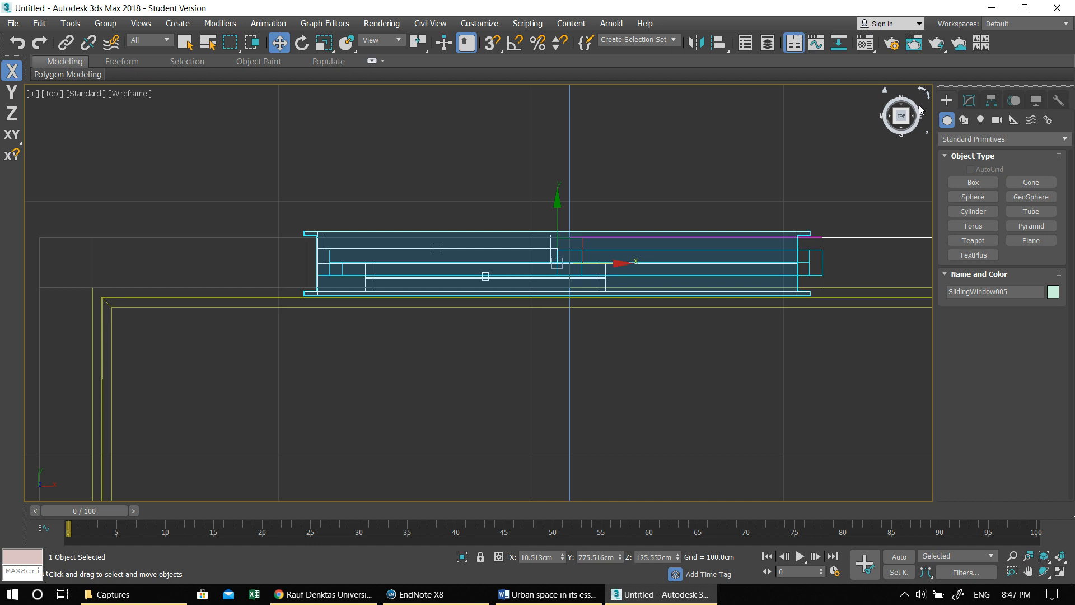
{"action": "scroll", "coordinate": [825, 210], "scroll_direction": "down", "scroll_amount": 3}
{"action": "middle_click_drag", "start_coordinate": [784, 235], "coordinate": [623, 251]}
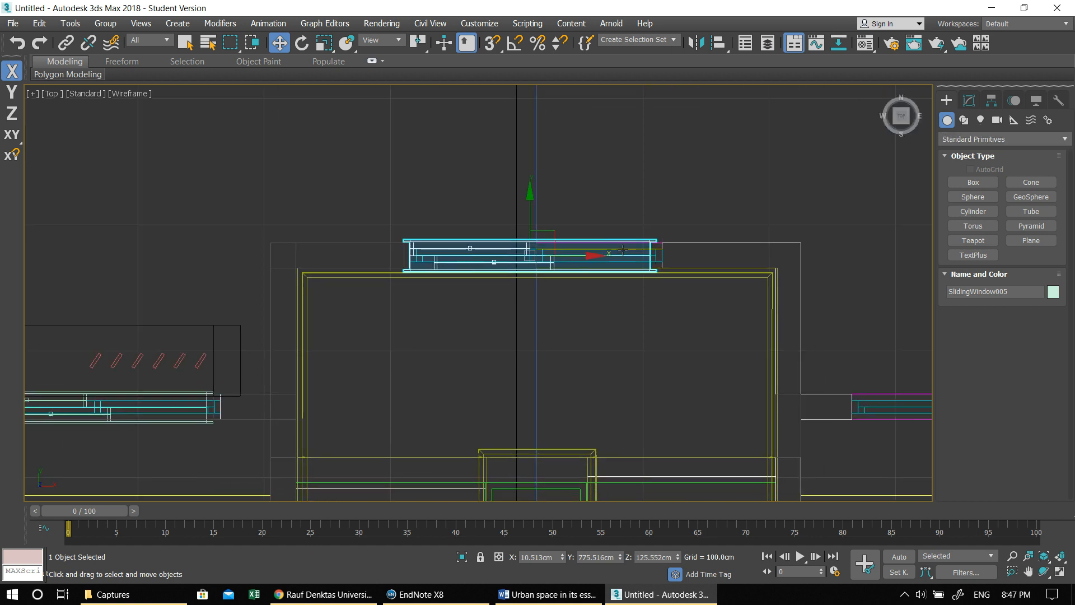
{"action": "scroll", "coordinate": [621, 252], "scroll_direction": "up", "scroll_amount": 2}
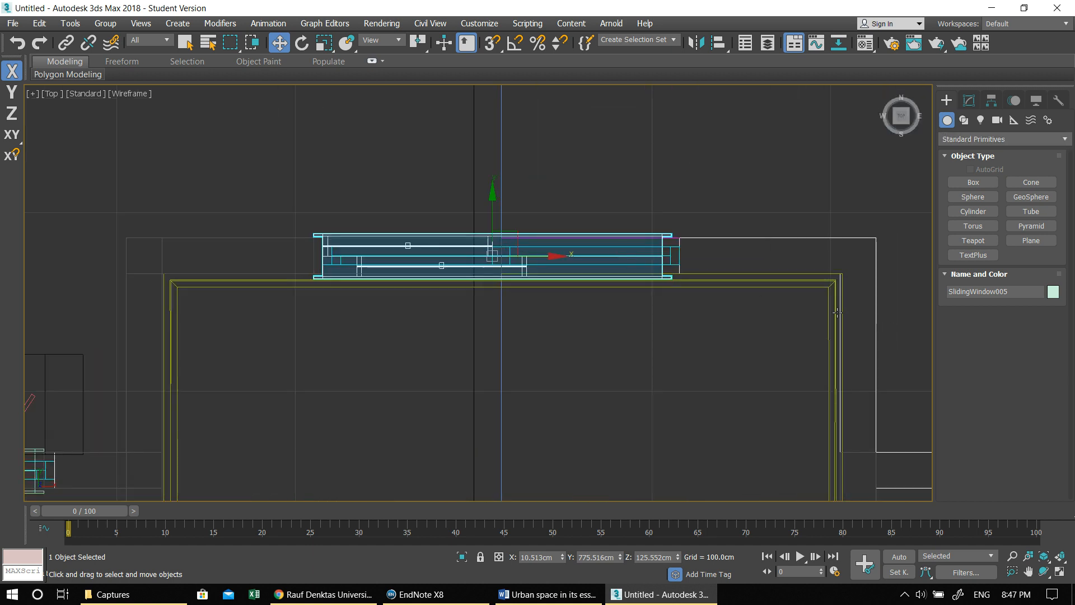
{"action": "left_click", "coordinate": [970, 102]}
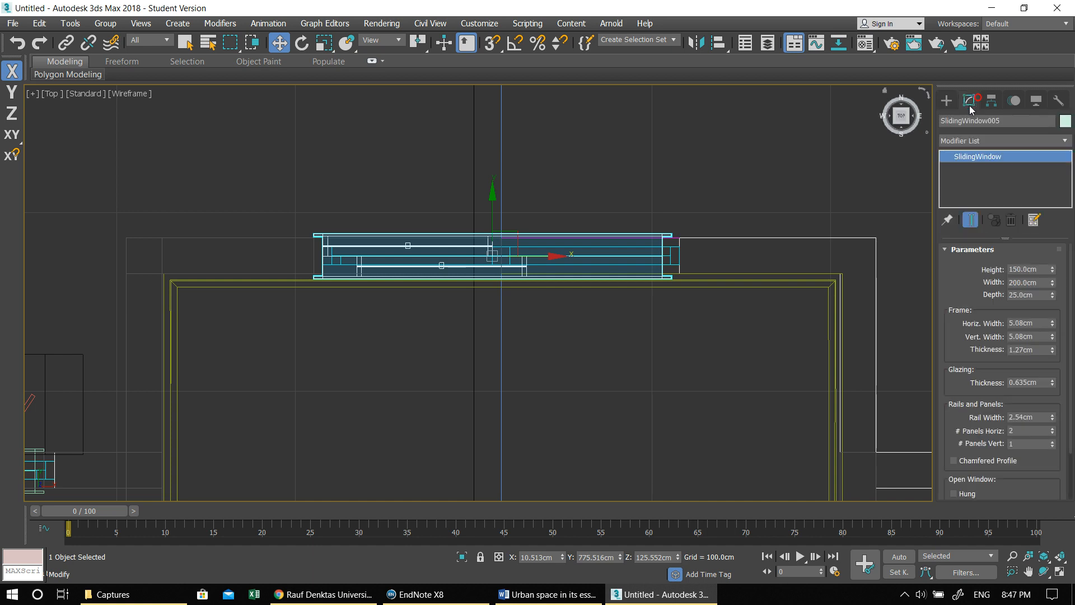
{"action": "left_click", "coordinate": [1029, 283]}
{"action": "type", "text": "100"}
{"action": "key", "text": "Return"}
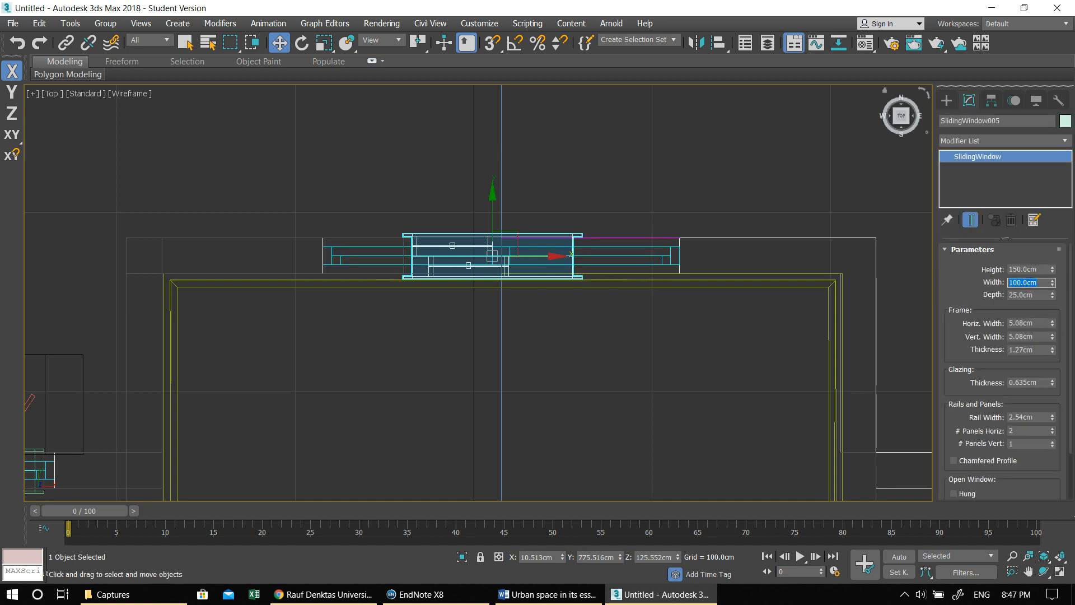
{"action": "left_click_drag", "start_coordinate": [550, 256], "coordinate": [471, 253]}
- Lower the stairwell window along Z to about 17 cm in the Perspective view and deselect it
{"action": "key", "text": "alt+w"}
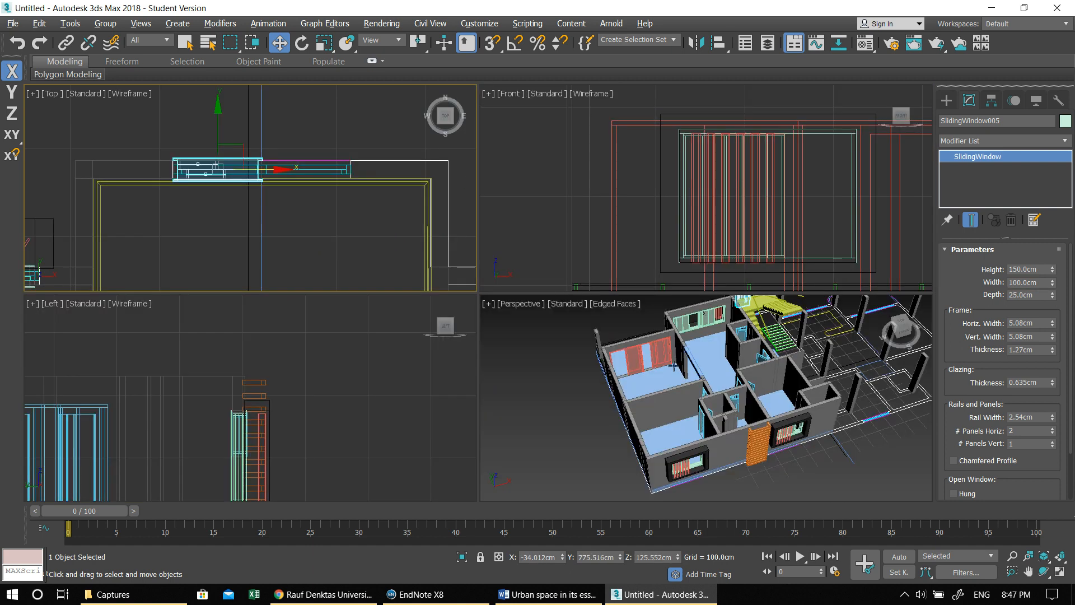
{"action": "key", "text": "alt+w"}
{"action": "middle_click_drag", "start_coordinate": [494, 320], "coordinate": [674, 295], "text": "alt"}
{"action": "middle_click_drag", "start_coordinate": [620, 218], "coordinate": [651, 380]}
{"action": "middle_click_drag", "start_coordinate": [651, 381], "coordinate": [685, 355], "text": "alt"}
{"action": "middle_click_drag", "start_coordinate": [579, 231], "coordinate": [631, 218], "text": "alt"}
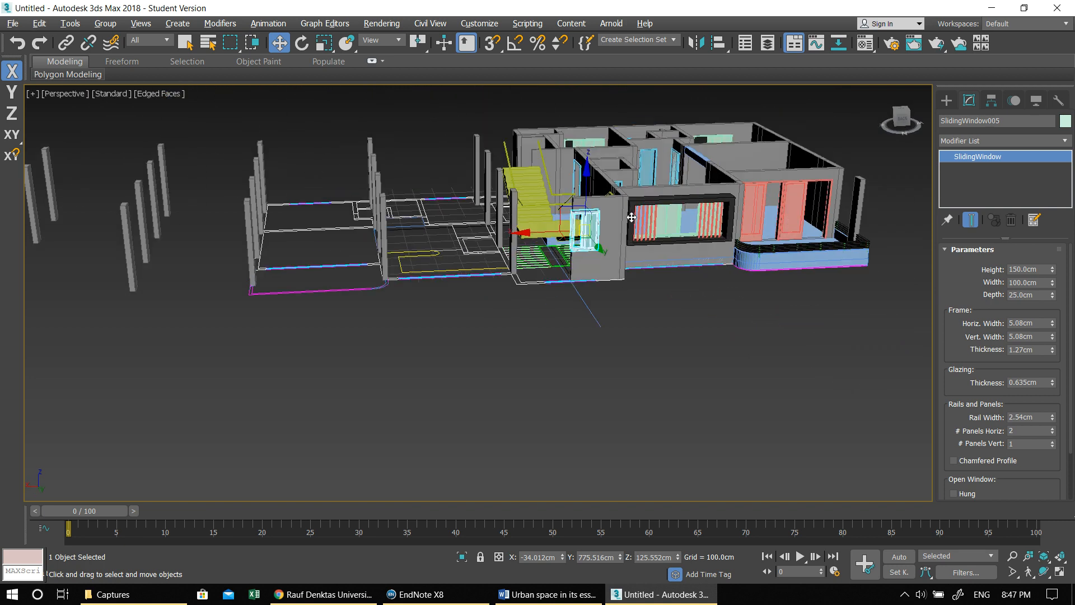
{"action": "scroll", "coordinate": [590, 215], "scroll_direction": "up", "scroll_amount": 5}
{"action": "middle_click_drag", "start_coordinate": [564, 266], "coordinate": [580, 245], "text": "alt"}
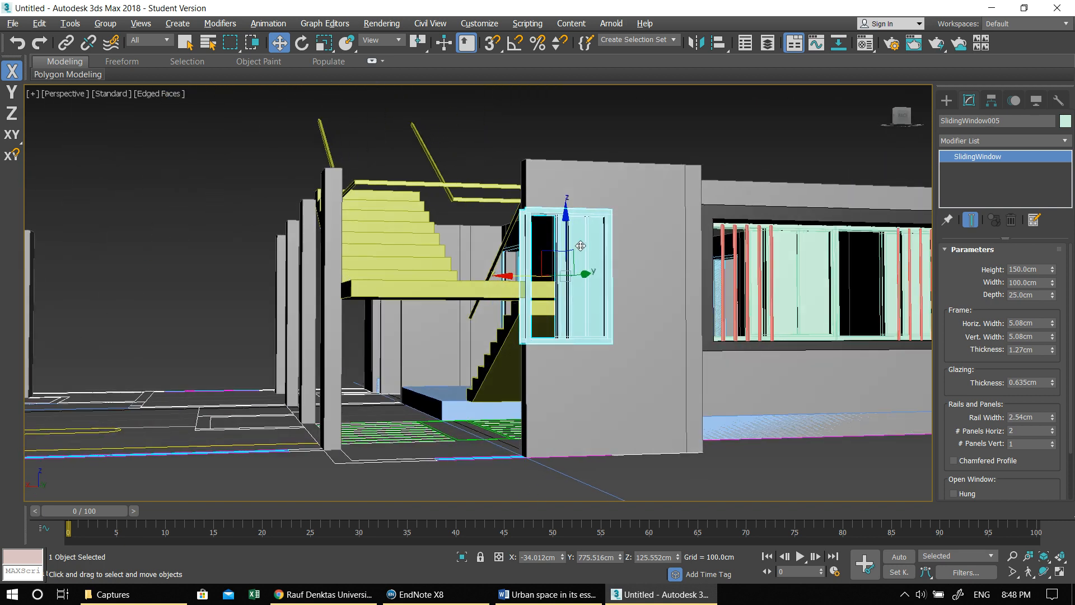
{"action": "left_click_drag", "start_coordinate": [565, 212], "coordinate": [568, 311]}
{"action": "middle_click_drag", "start_coordinate": [609, 347], "coordinate": [581, 371], "text": "alt"}
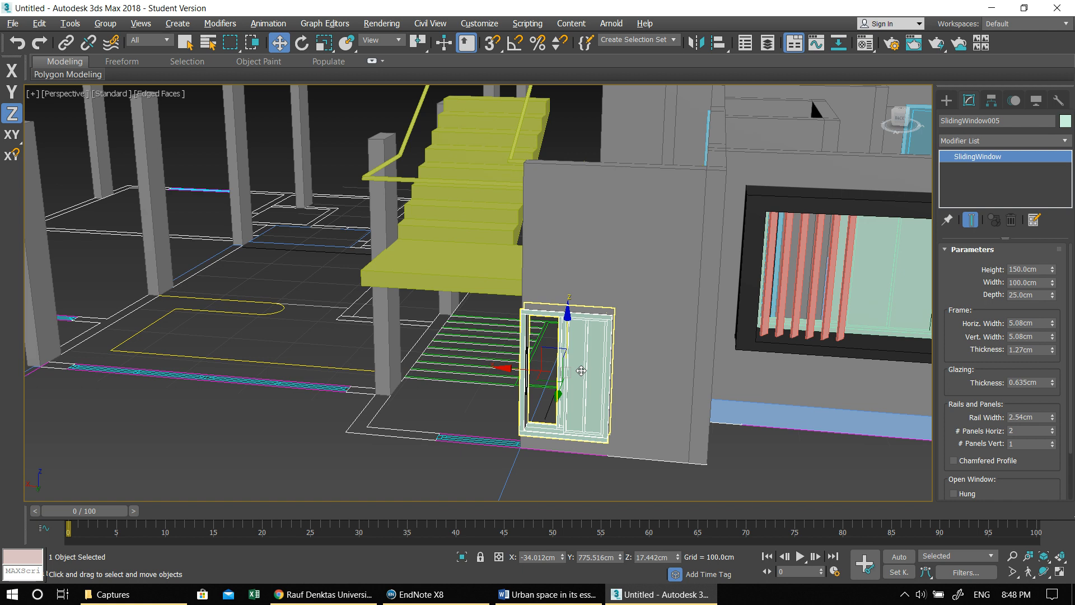
{"action": "middle_click_drag", "start_coordinate": [581, 370], "coordinate": [604, 377], "text": "alt"}
{"action": "left_click", "coordinate": [764, 429]}
- Examine the apartment model from the rear and front, and the separate stair core plan with its columns
{"action": "middle_click_drag", "start_coordinate": [764, 429], "coordinate": [706, 405], "text": "alt"}
{"action": "scroll", "coordinate": [707, 408], "scroll_direction": "down", "scroll_amount": 5}
{"action": "middle_click_drag", "start_coordinate": [454, 277], "coordinate": [540, 295]}
{"action": "middle_click_drag", "start_coordinate": [462, 330], "coordinate": [571, 326], "text": "alt"}
{"action": "middle_click_drag", "start_coordinate": [354, 411], "coordinate": [795, 229]}
{"action": "middle_click_drag", "start_coordinate": [477, 353], "coordinate": [571, 367], "text": "alt"}
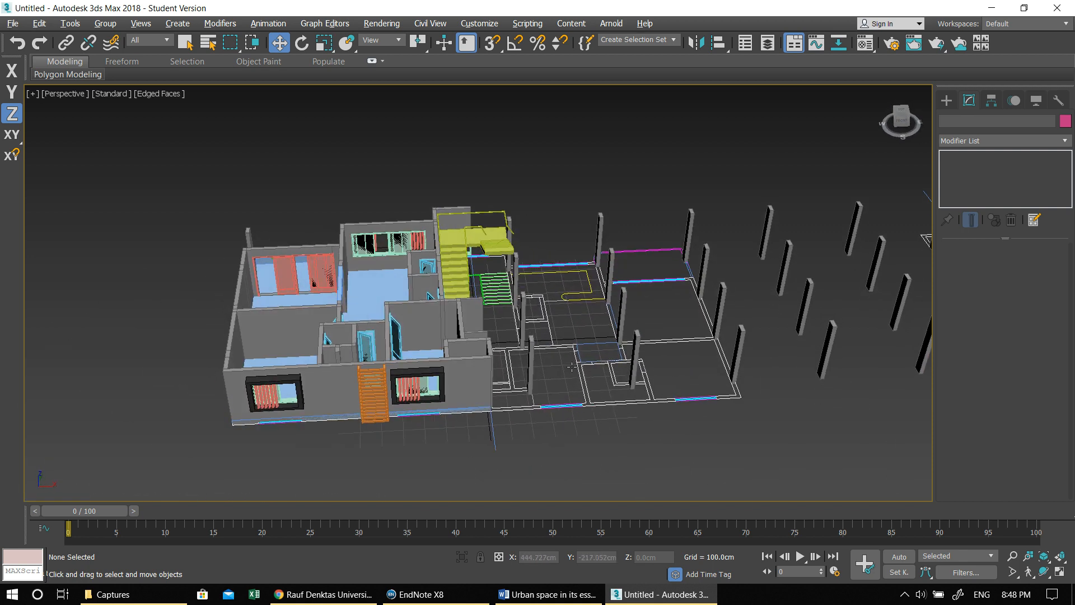
{"action": "middle_click_drag", "start_coordinate": [643, 367], "coordinate": [507, 349]}
{"action": "middle_click_drag", "start_coordinate": [740, 356], "coordinate": [522, 373]}
{"action": "scroll", "coordinate": [588, 364], "scroll_direction": "up", "scroll_amount": 4}
- Start the AEC Extended Wall tool for the separate stair core plan
{"action": "left_click", "coordinate": [945, 100]}
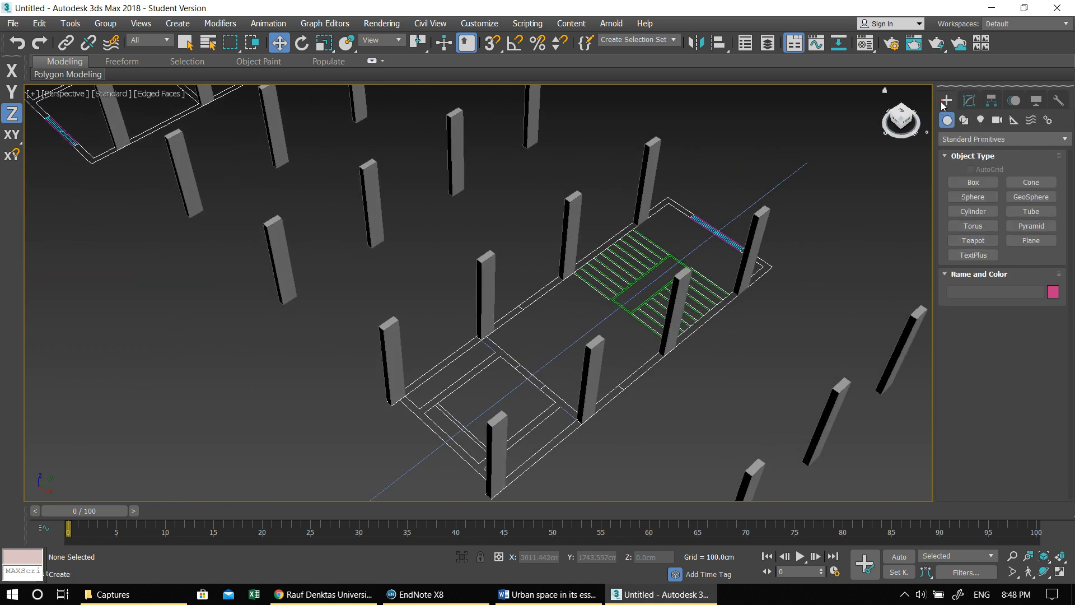
{"action": "left_click", "coordinate": [955, 139]}
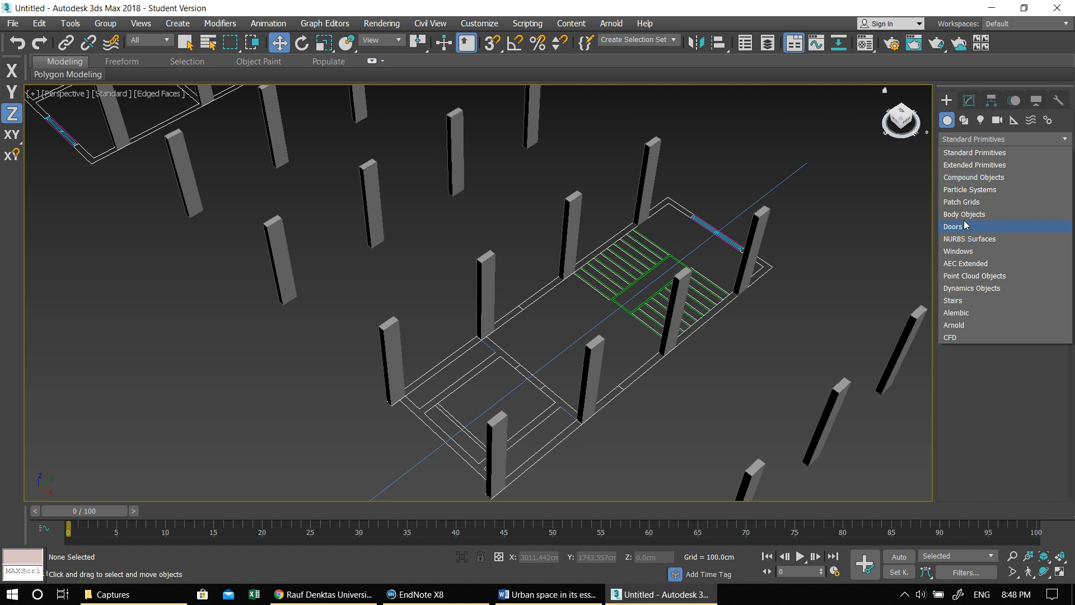
{"action": "left_click", "coordinate": [972, 264]}
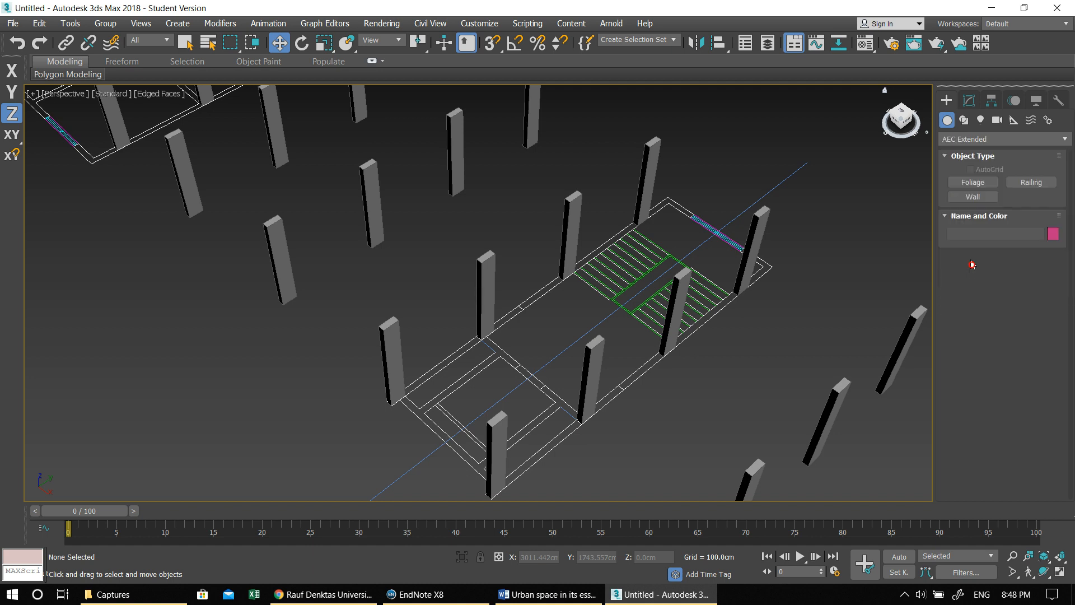
{"action": "left_click", "coordinate": [966, 197]}
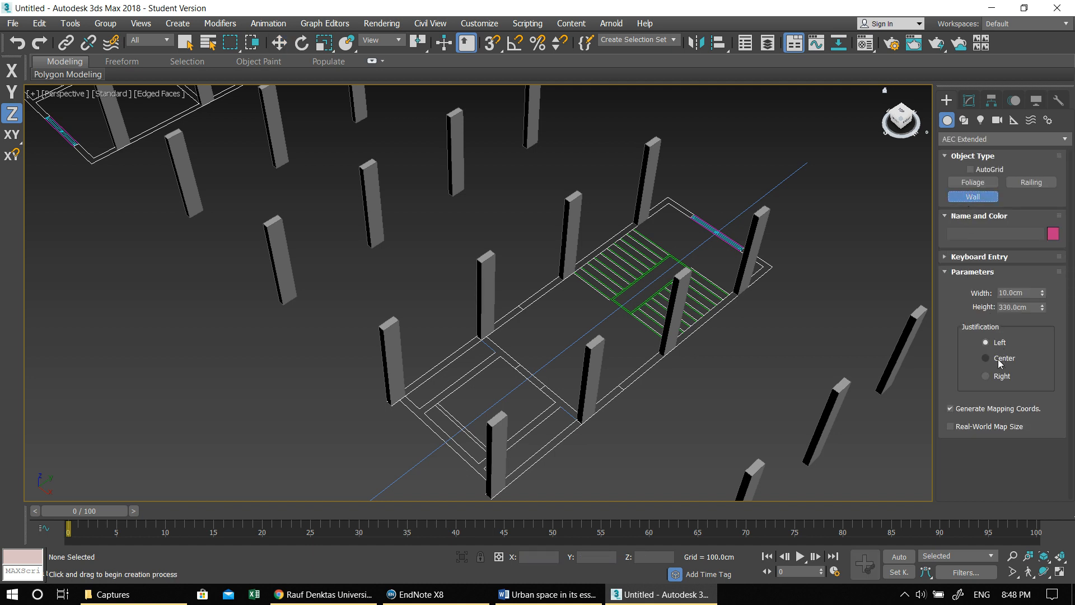
{"action": "middle_click_drag", "start_coordinate": [446, 395], "coordinate": [412, 395], "text": "alt"}
- Save the scene as amin1 in the scenes folder and turn on 3D snapping
{"action": "key", "text": "ctrl+s"}
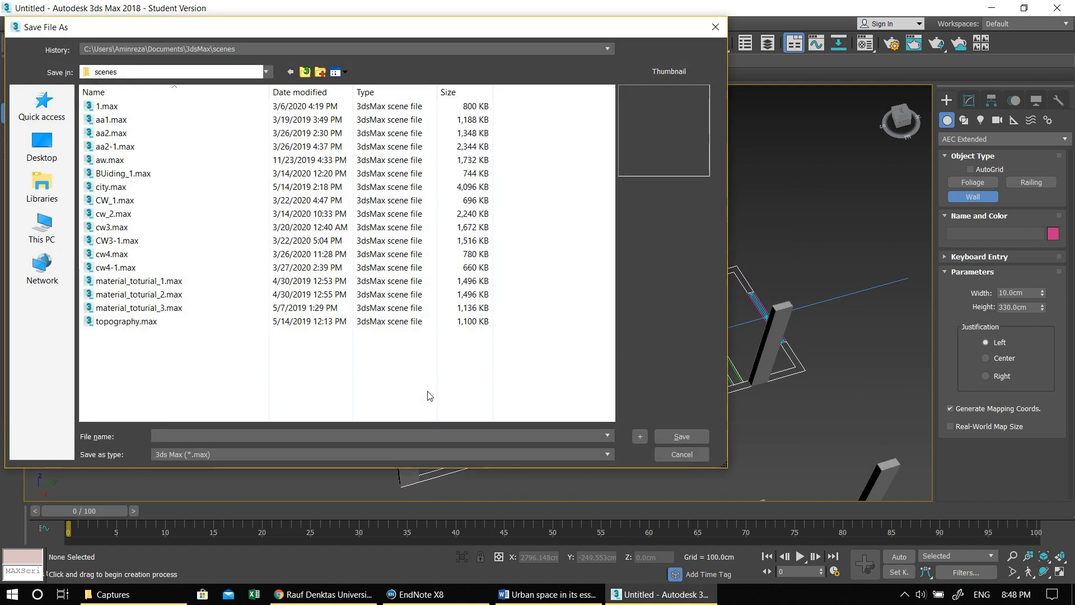
{"action": "type", "text": "amin1"}
{"action": "key", "text": "Return"}
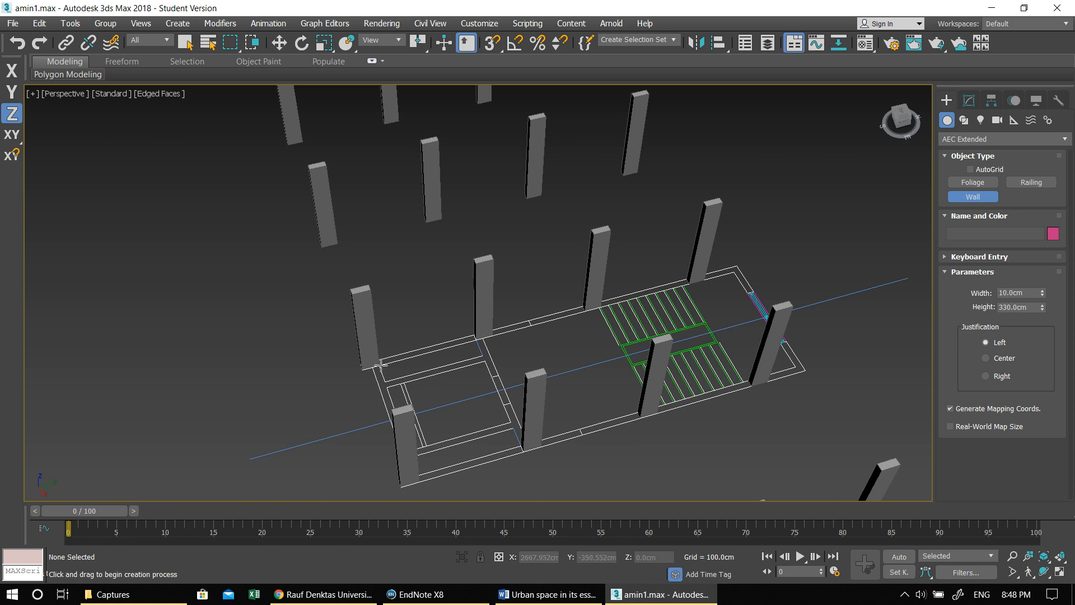
{"action": "left_click", "coordinate": [491, 44]}
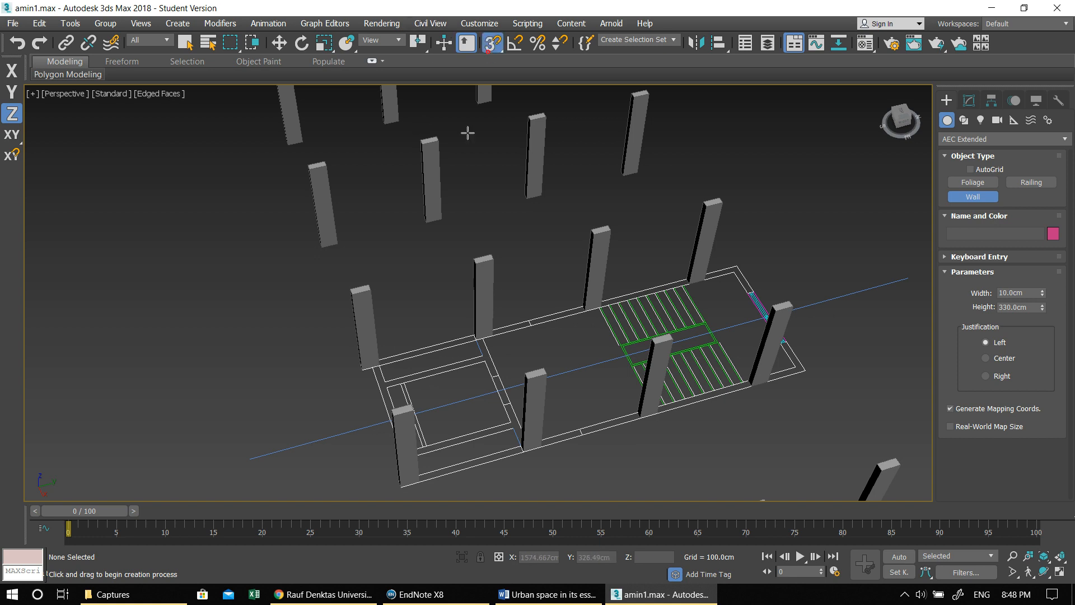
- Try to draw a 10 cm wide, 330 cm high wall along the stair core plan's long outer edge, snapping to its vertices
{"action": "left_click", "coordinate": [380, 366]}
{"action": "right_click", "coordinate": [493, 380]}
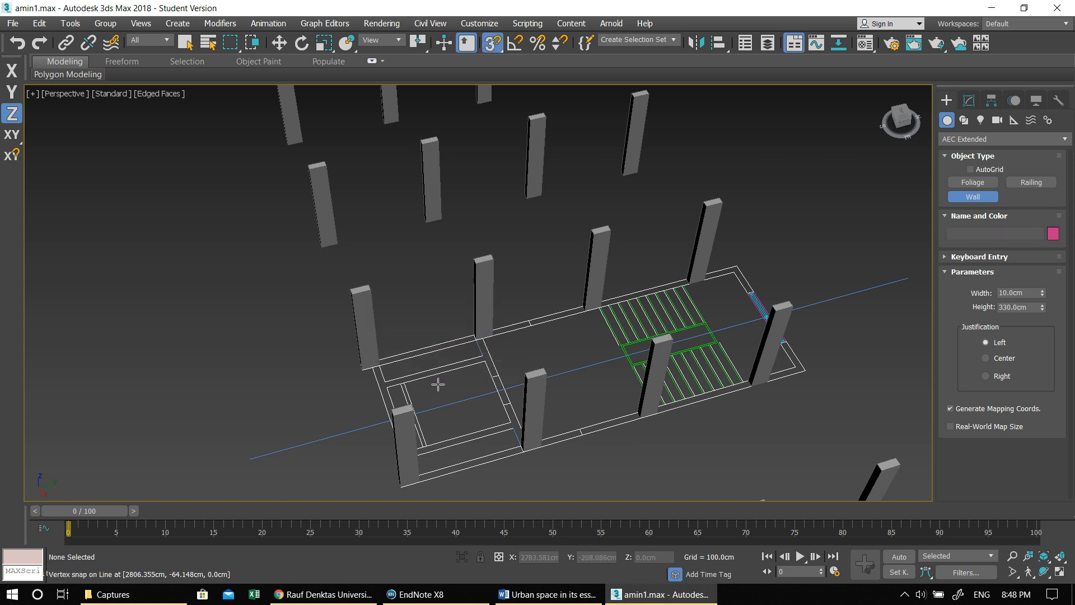
{"action": "middle_click_drag", "start_coordinate": [413, 395], "coordinate": [393, 389], "text": "alt"}
{"action": "scroll", "coordinate": [122, 290], "scroll_direction": "up", "scroll_amount": 3}
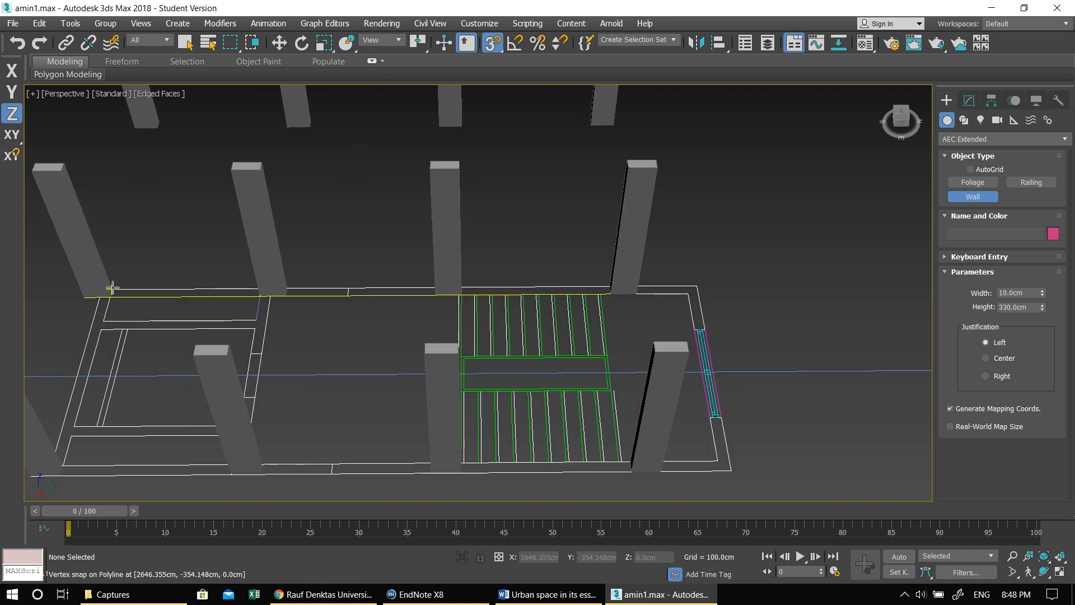
{"action": "left_click", "coordinate": [111, 288]}
{"action": "left_click", "coordinate": [697, 290]}
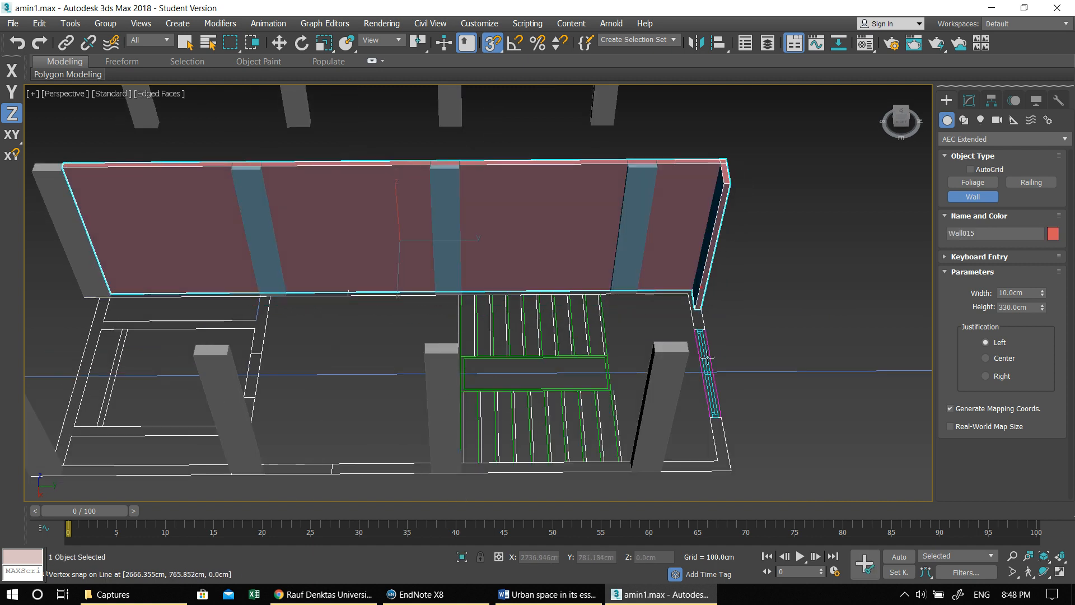
{"action": "right_click", "coordinate": [731, 468]}
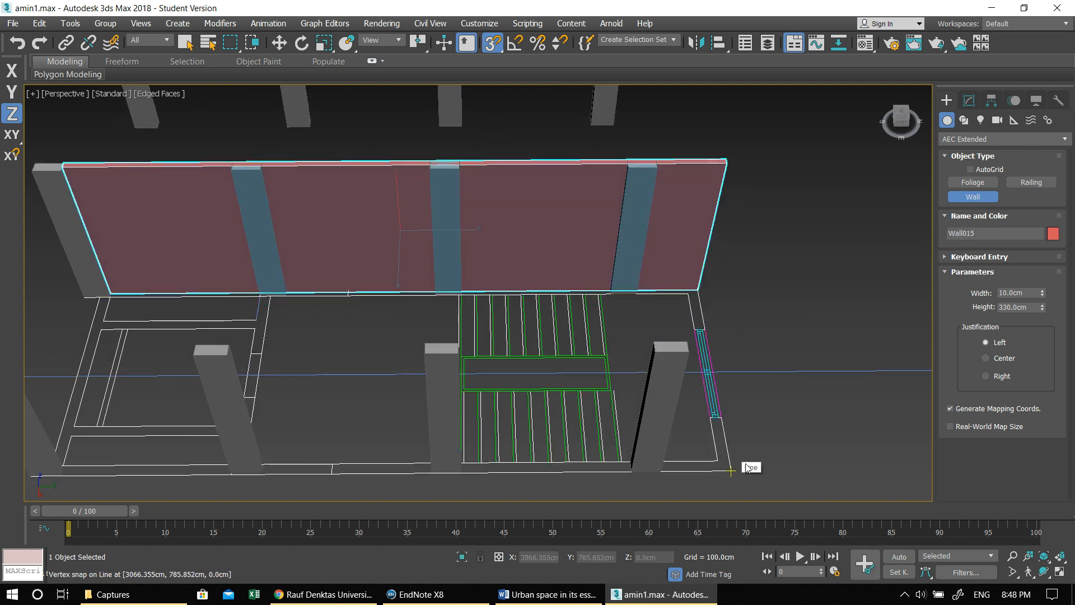
{"action": "key", "text": "ctrl+z"}
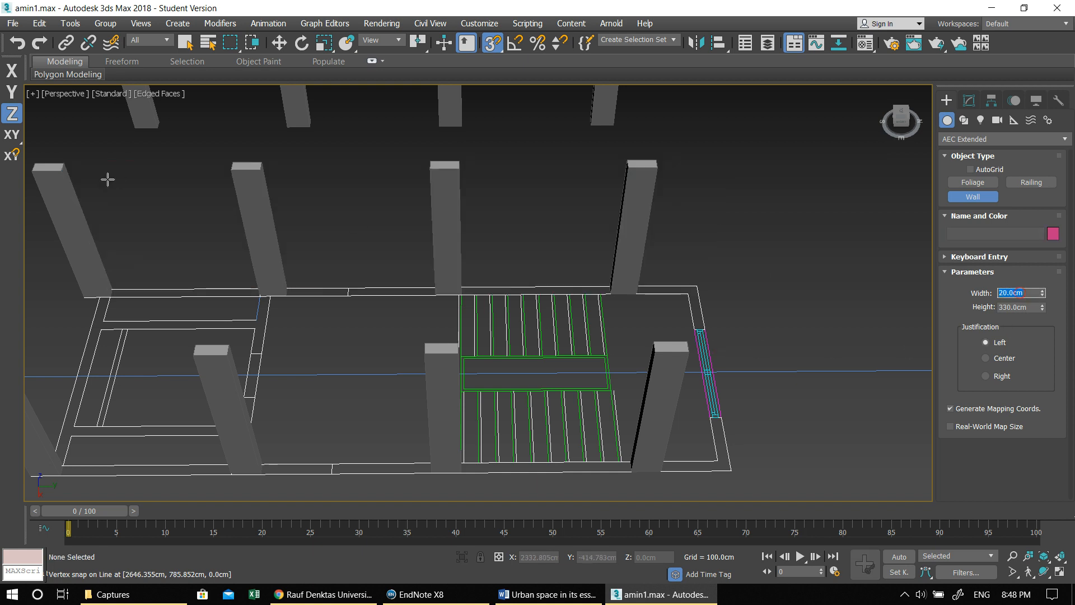
- Draw a closed 20 cm wide, 330 cm high wall around the outer perimeter of the stair core plan, snapping to its corners
{"action": "left_click", "coordinate": [118, 289]}
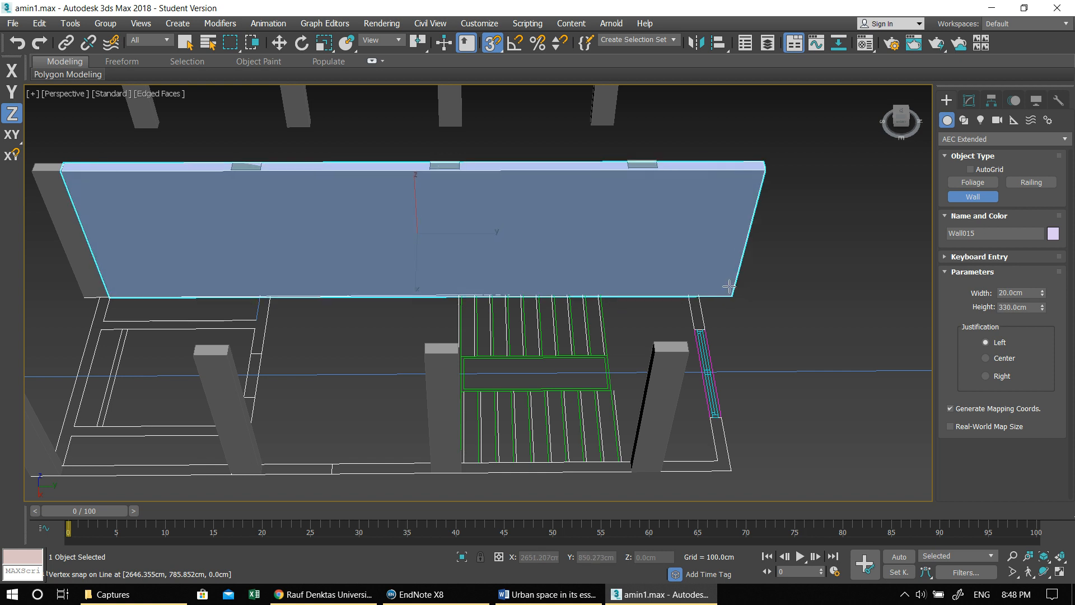
{"action": "left_click", "coordinate": [698, 288]}
{"action": "left_click", "coordinate": [727, 468]}
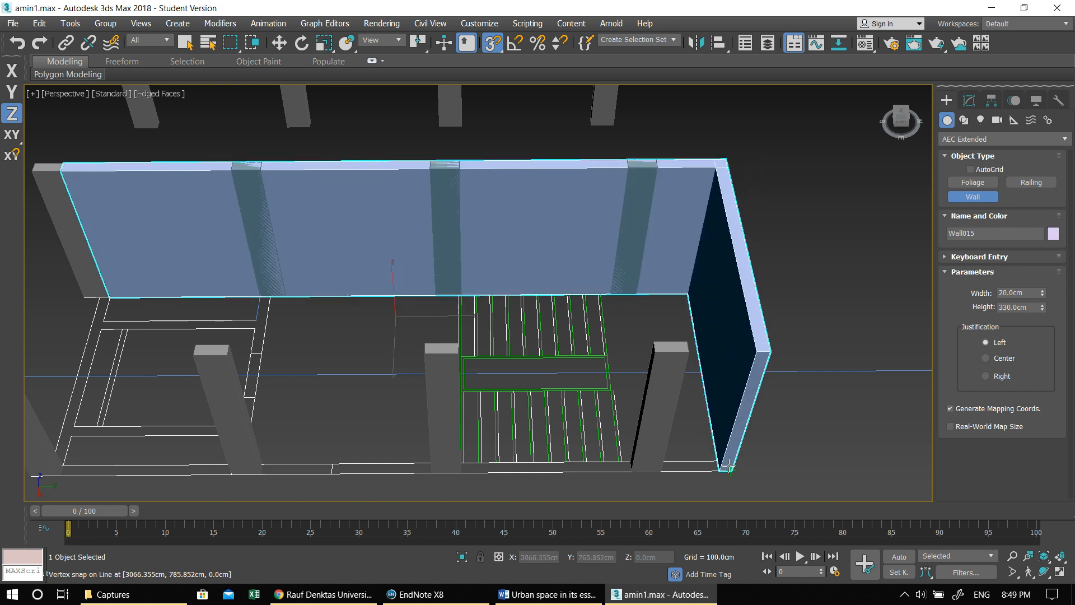
{"action": "middle_click_drag", "start_coordinate": [425, 472], "coordinate": [611, 424]}
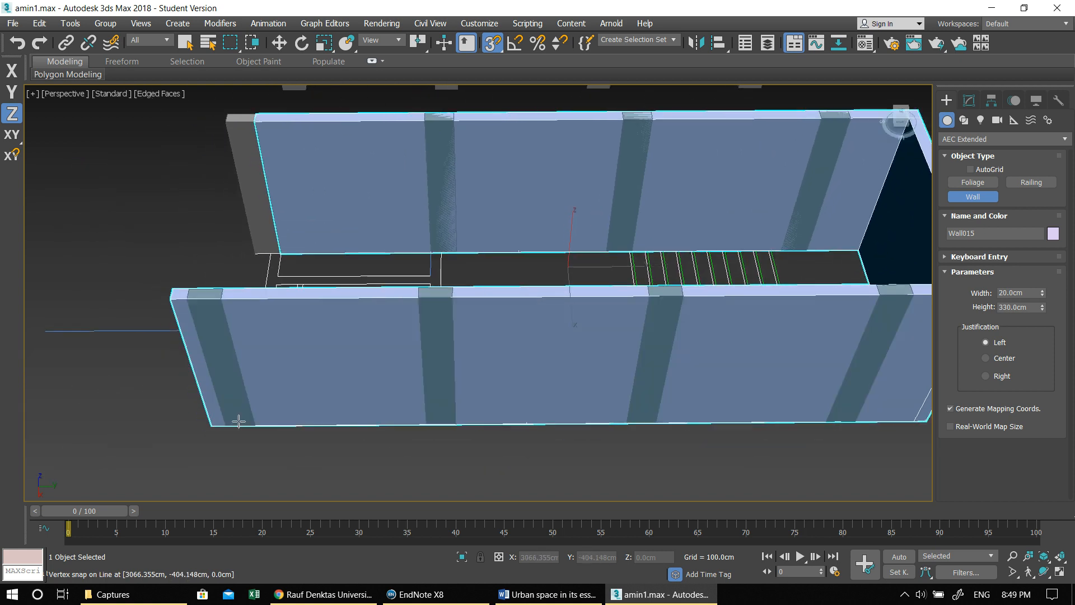
{"action": "middle_click_drag", "start_coordinate": [258, 443], "coordinate": [305, 436], "text": "alt"}
{"action": "middle_click_drag", "start_coordinate": [389, 383], "coordinate": [453, 341]}
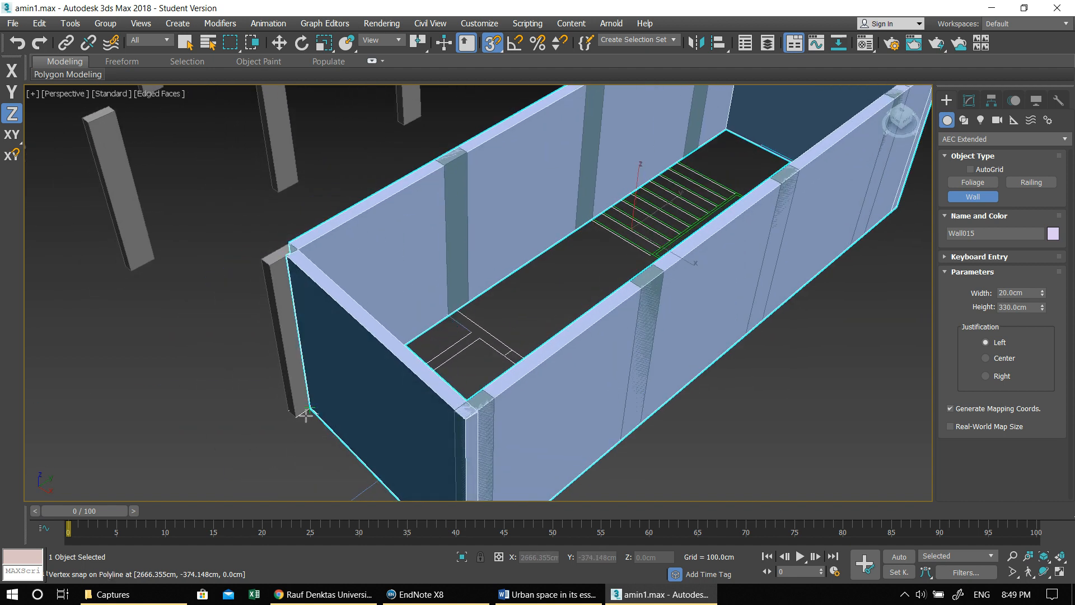
{"action": "middle_click_drag", "start_coordinate": [336, 420], "coordinate": [247, 411], "text": "alt"}
- Draw a 20 cm wide, 330 cm high partition wall across the stair core, along the front line of the central shaft
{"action": "middle_click_drag", "start_coordinate": [595, 145], "coordinate": [565, 251]}
{"action": "scroll", "coordinate": [564, 252], "scroll_direction": "up", "scroll_amount": 4}
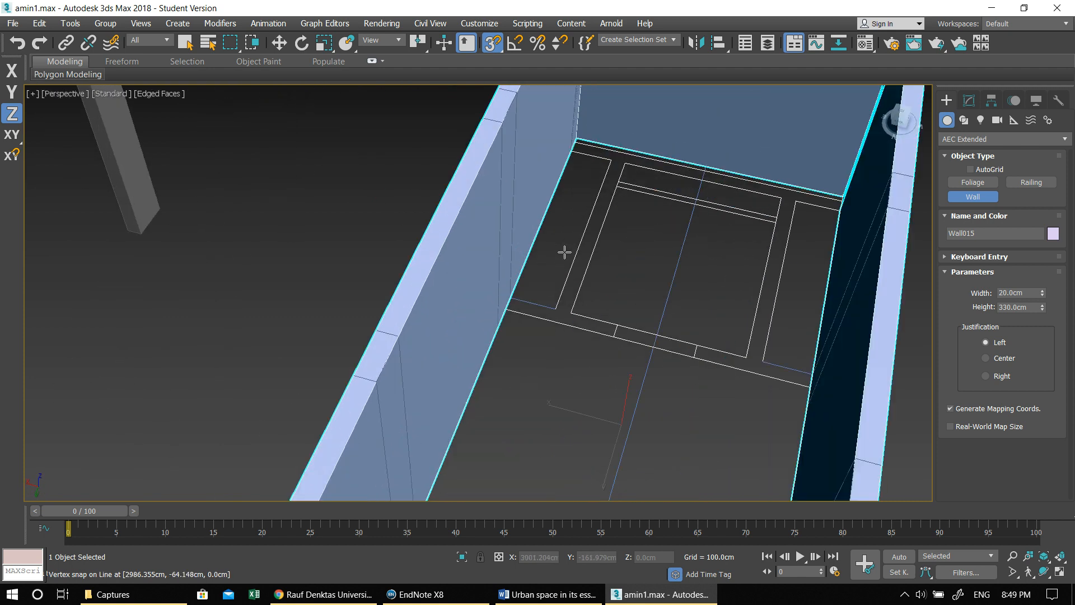
{"action": "left_click", "coordinate": [505, 311]}
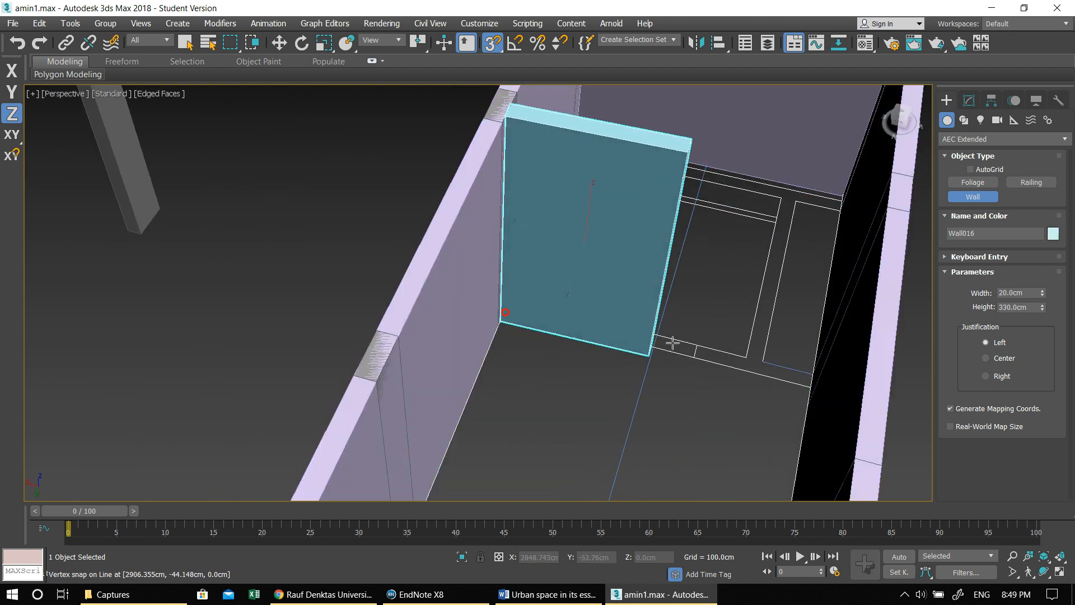
{"action": "right_click", "coordinate": [793, 383]}
{"action": "left_click", "coordinate": [510, 300]}
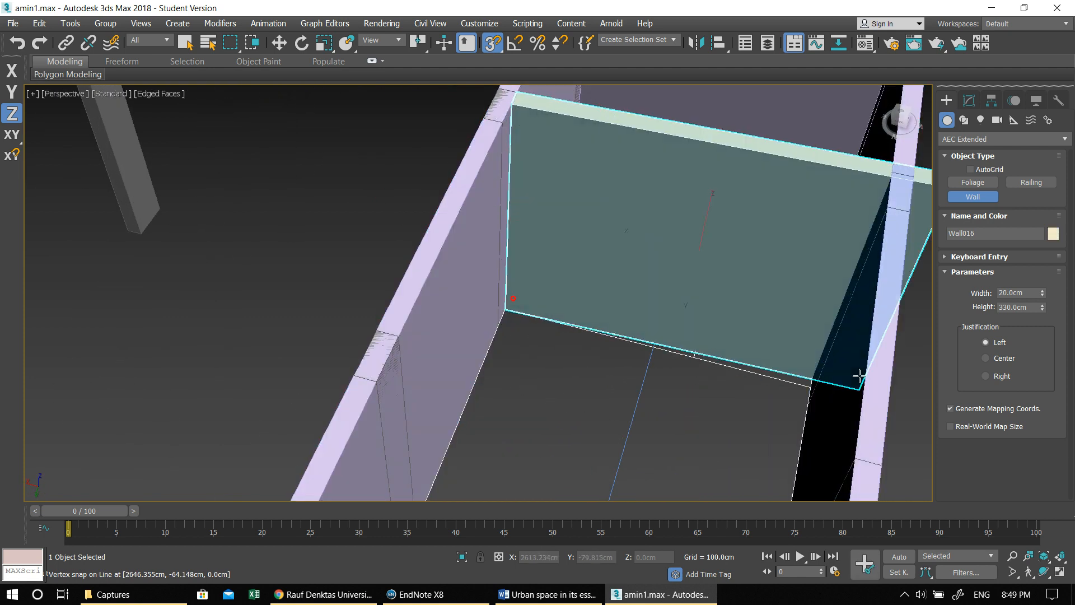
{"action": "scroll", "coordinate": [802, 378], "scroll_direction": "down", "scroll_amount": 8}
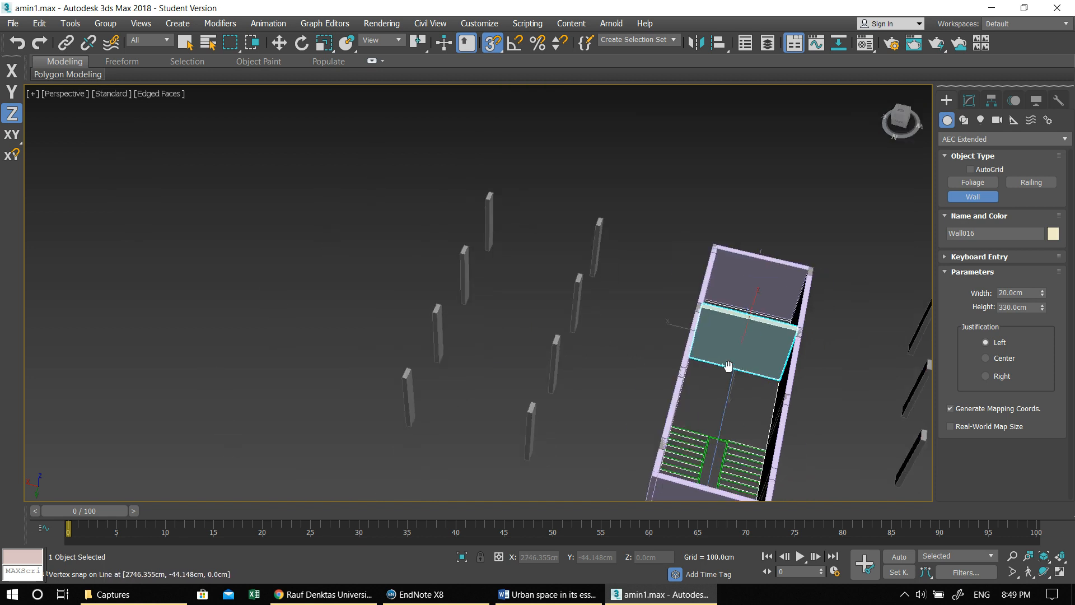
- Copy the U-type stair and the pivot door beside the stair hall from the apartment plan to the empty area alongside it
{"action": "key", "text": "alt+w"}
{"action": "right_click", "coordinate": [391, 192]}
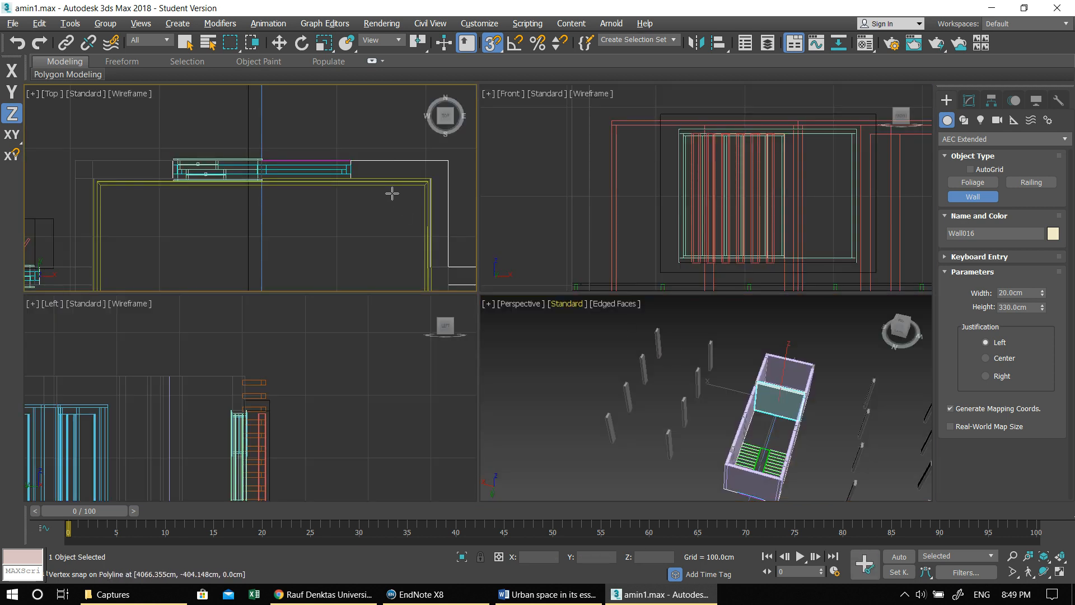
{"action": "key", "text": "alt+w"}
{"action": "scroll", "coordinate": [445, 333], "scroll_direction": "down", "scroll_amount": 3}
{"action": "middle_click_drag", "start_coordinate": [445, 333], "coordinate": [546, 230]}
{"action": "scroll", "coordinate": [532, 257], "scroll_direction": "down", "scroll_amount": 1}
{"action": "scroll", "coordinate": [546, 230], "scroll_direction": "down", "scroll_amount": 3}
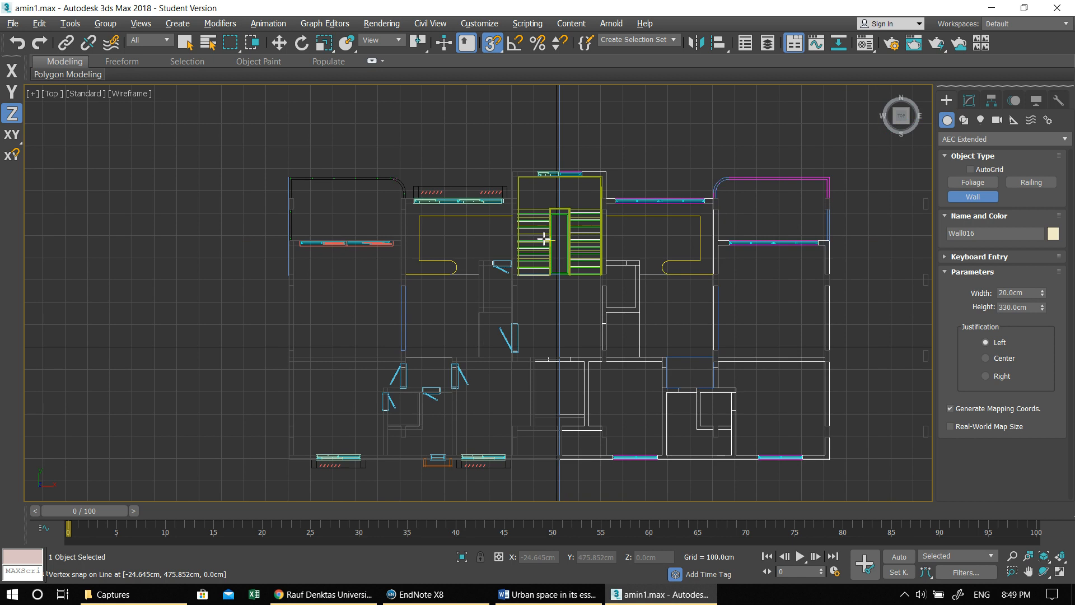
{"action": "key", "text": "w"}
{"action": "scroll", "coordinate": [546, 238], "scroll_direction": "up", "scroll_amount": 2}
{"action": "left_click", "coordinate": [539, 220]}
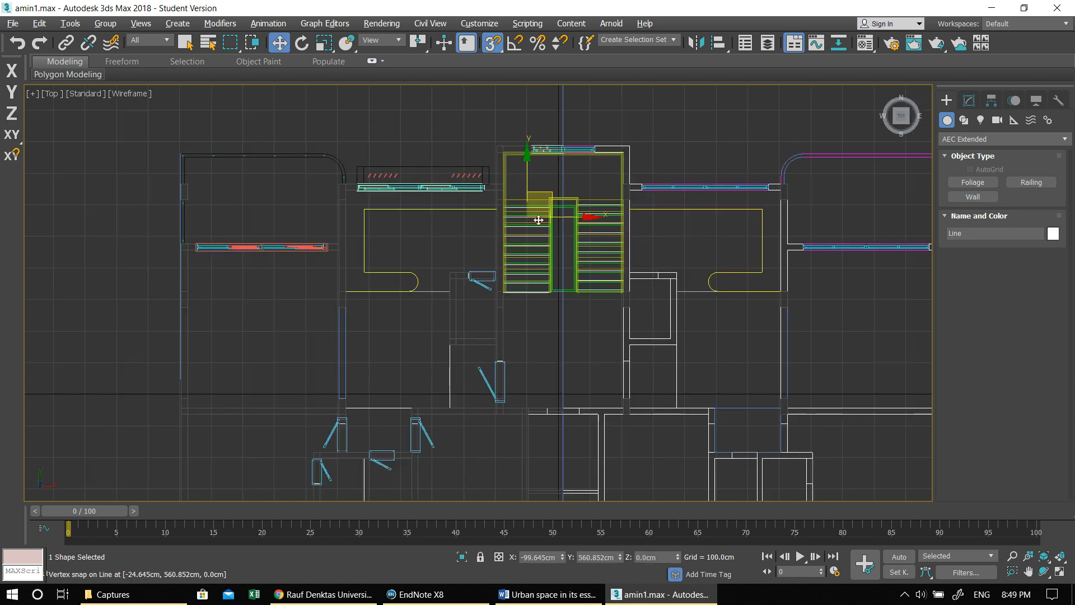
{"action": "scroll", "coordinate": [549, 206], "scroll_direction": "up", "scroll_amount": 1}
{"action": "left_click", "coordinate": [628, 197]}
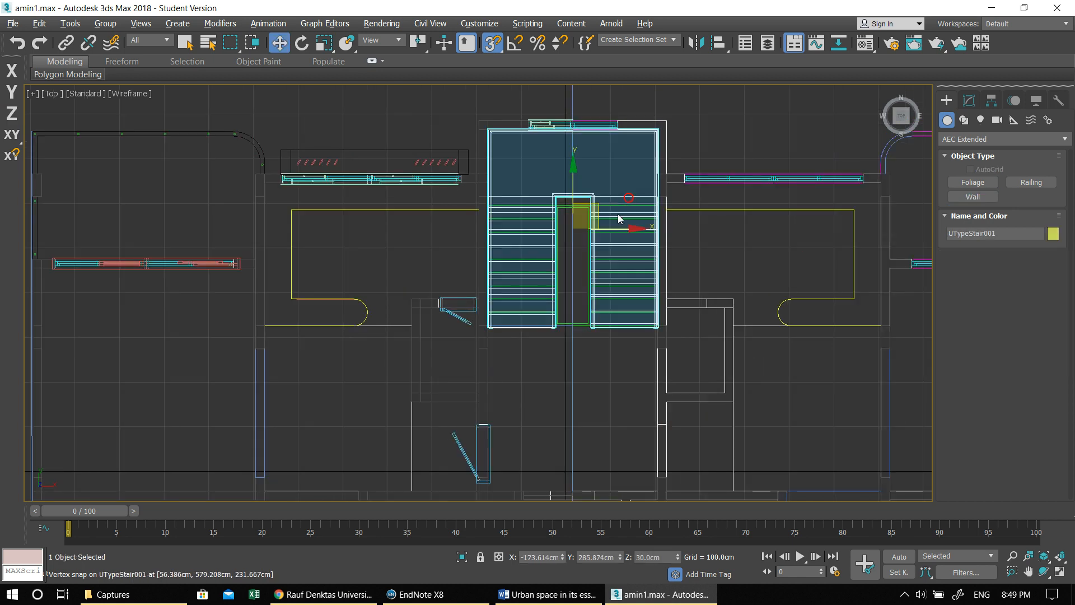
{"action": "middle_click_drag", "start_coordinate": [613, 366], "coordinate": [531, 234]}
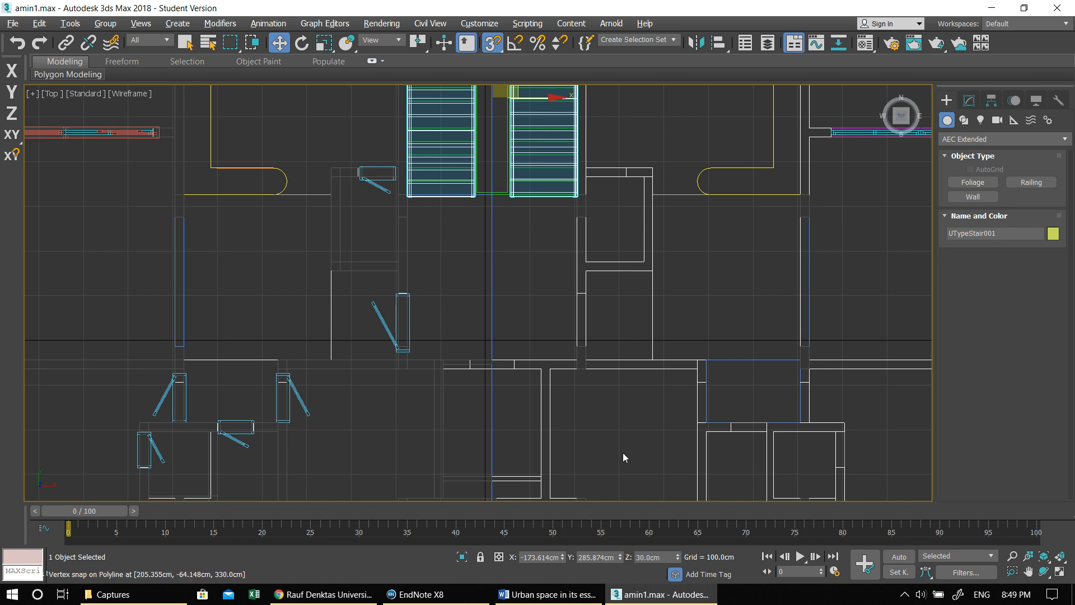
{"action": "left_click", "coordinate": [382, 319]}
{"action": "left_click", "coordinate": [437, 179], "text": "ctrl"}
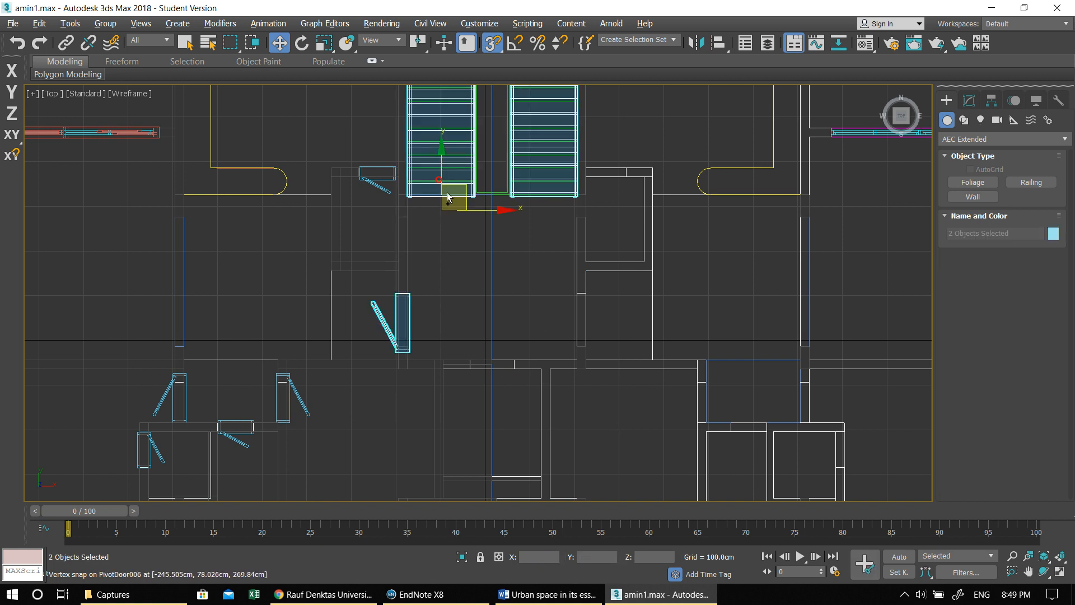
{"action": "scroll", "coordinate": [442, 252], "scroll_direction": "down", "scroll_amount": 5}
{"action": "left_click_drag", "start_coordinate": [426, 312], "coordinate": [818, 313], "text": "shift"}
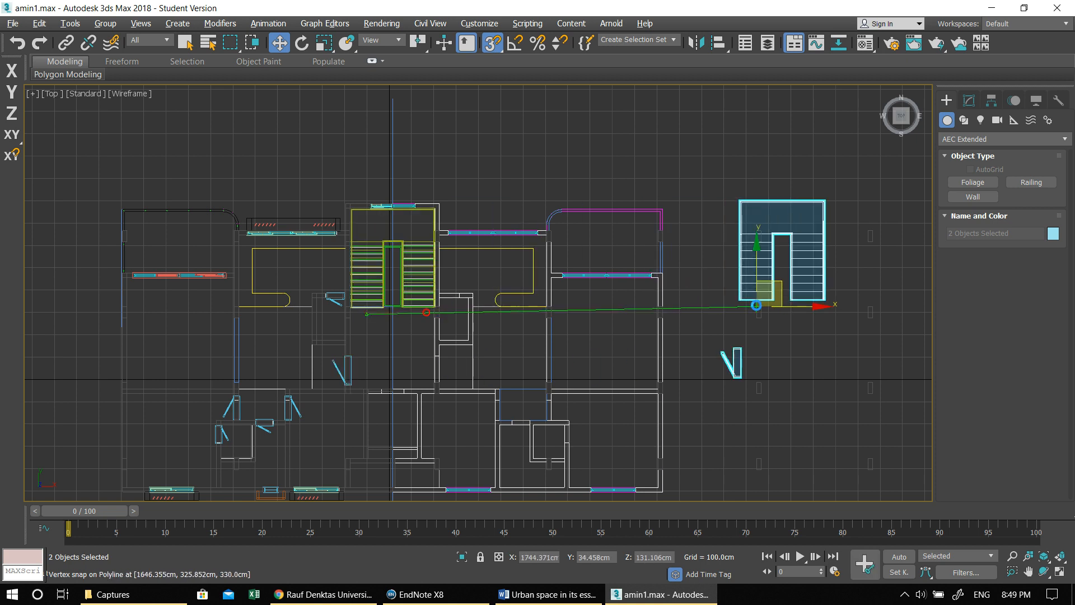
{"action": "left_click", "coordinate": [542, 355]}
{"action": "mouse_move", "coordinate": [784, 365]}
{"action": "middle_mouse_down"}
{"action": "mouse_move", "coordinate": [582, 373]}
{"action": "mouse_move", "coordinate": [501, 361]}
{"action": "middle_mouse_up"}
{"action": "left_click", "coordinate": [516, 286]}
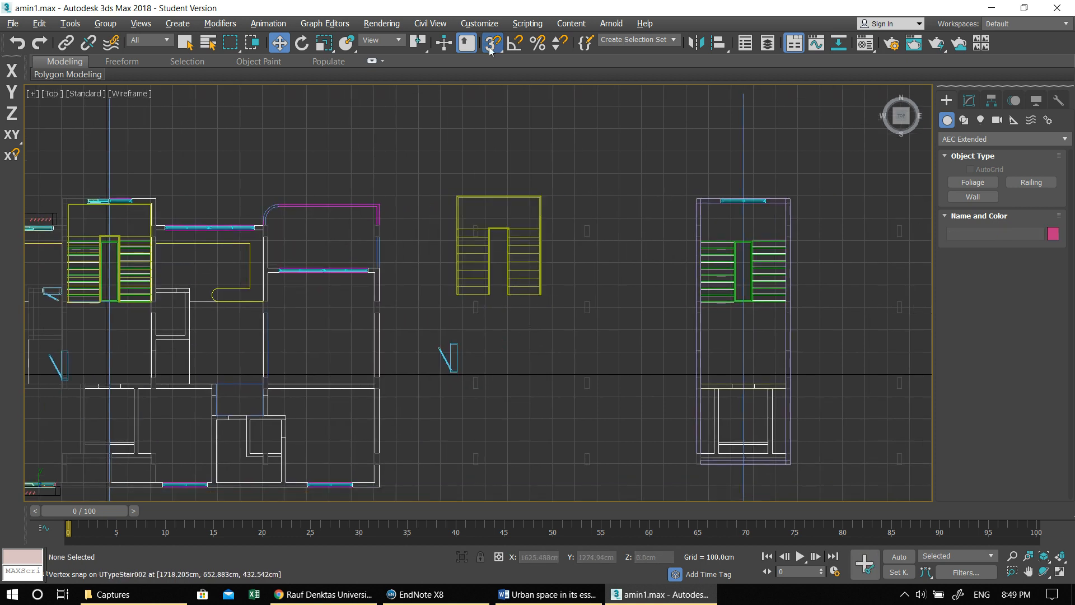
- Turn off snapping and move the copied stair onto the stair lines inside the stair core walls
{"action": "left_click", "coordinate": [512, 255]}
{"action": "left_click_drag", "start_coordinate": [495, 248], "coordinate": [721, 259]}
{"action": "middle_click_drag", "start_coordinate": [722, 259], "coordinate": [519, 298]}
{"action": "scroll", "coordinate": [510, 300], "scroll_direction": "up", "scroll_amount": 3}
{"action": "left_click_drag", "start_coordinate": [511, 297], "coordinate": [553, 288]}
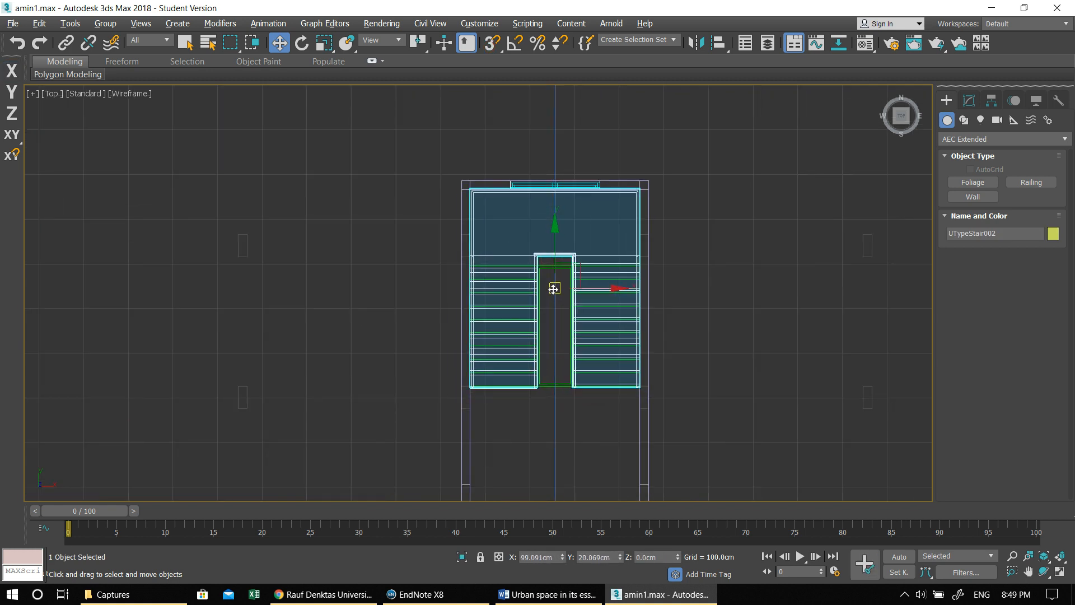
- Move the copied pivot door into its opening in the stair core's west wall, aligning it with the plan marks
{"action": "middle_click_drag", "start_coordinate": [402, 367], "coordinate": [449, 211]}
{"action": "scroll", "coordinate": [447, 213], "scroll_direction": "down", "scroll_amount": 3}
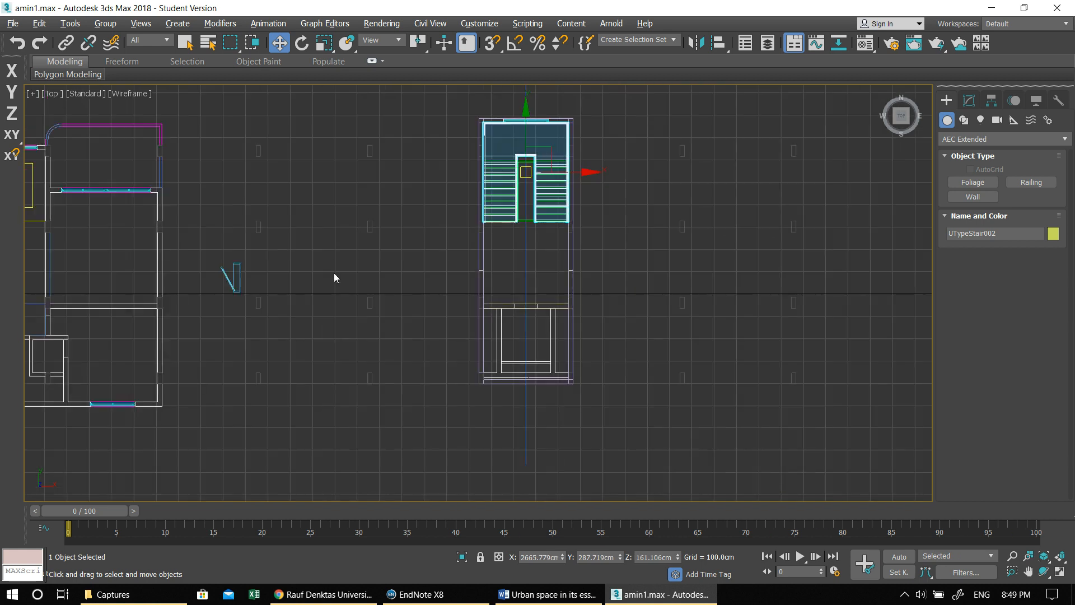
{"action": "left_click", "coordinate": [238, 278]}
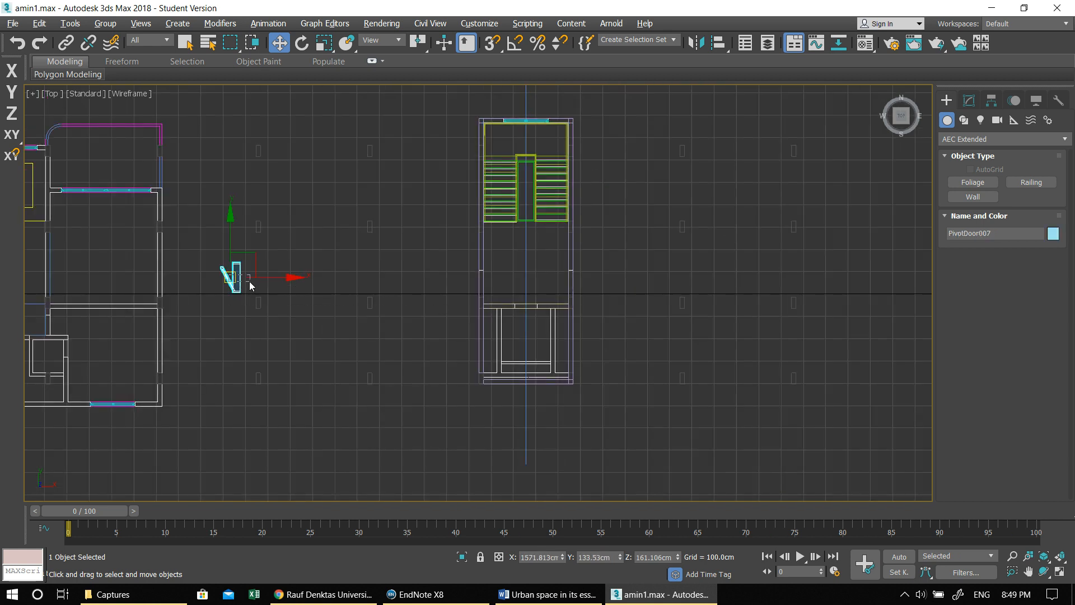
{"action": "left_click_drag", "start_coordinate": [233, 276], "coordinate": [435, 277]}
{"action": "scroll", "coordinate": [442, 283], "scroll_direction": "up", "scroll_amount": 6}
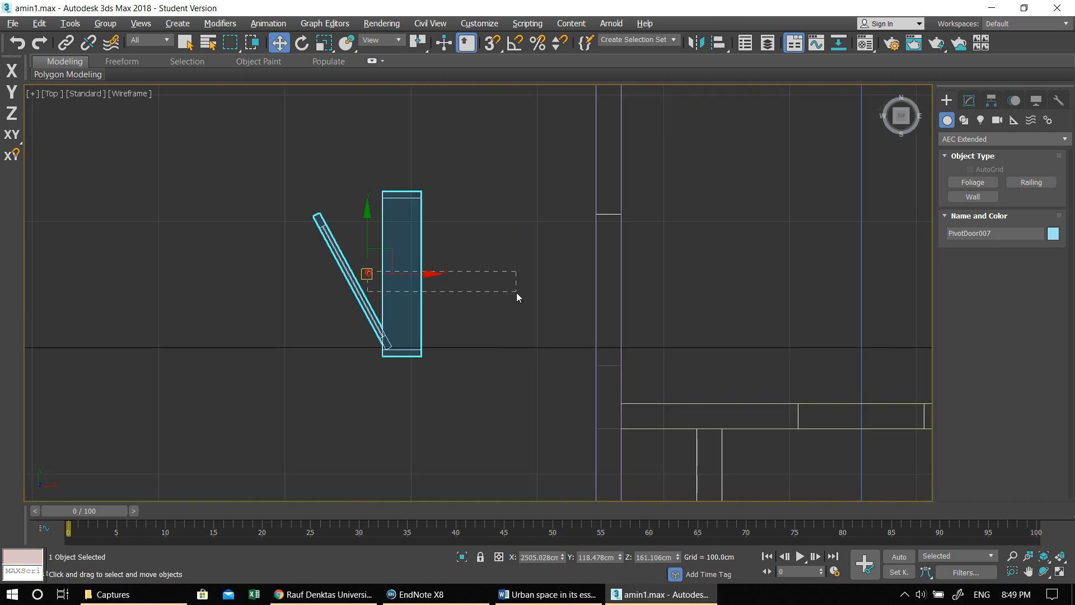
{"action": "left_click_drag", "start_coordinate": [517, 292], "coordinate": [515, 291]}
{"action": "left_click", "coordinate": [354, 276]}
{"action": "left_click_drag", "start_coordinate": [367, 277], "coordinate": [573, 320]}
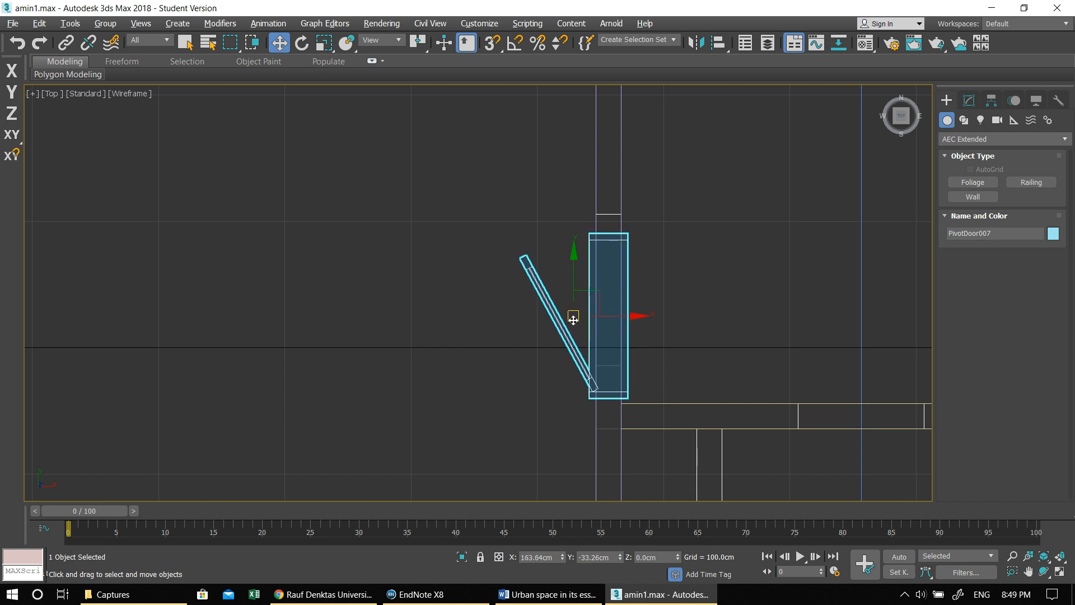
{"action": "middle_click_drag", "start_coordinate": [642, 338], "coordinate": [571, 375]}
{"action": "left_click_drag", "start_coordinate": [504, 295], "coordinate": [502, 270]}
{"action": "scroll", "coordinate": [596, 290], "scroll_direction": "down", "scroll_amount": 3}
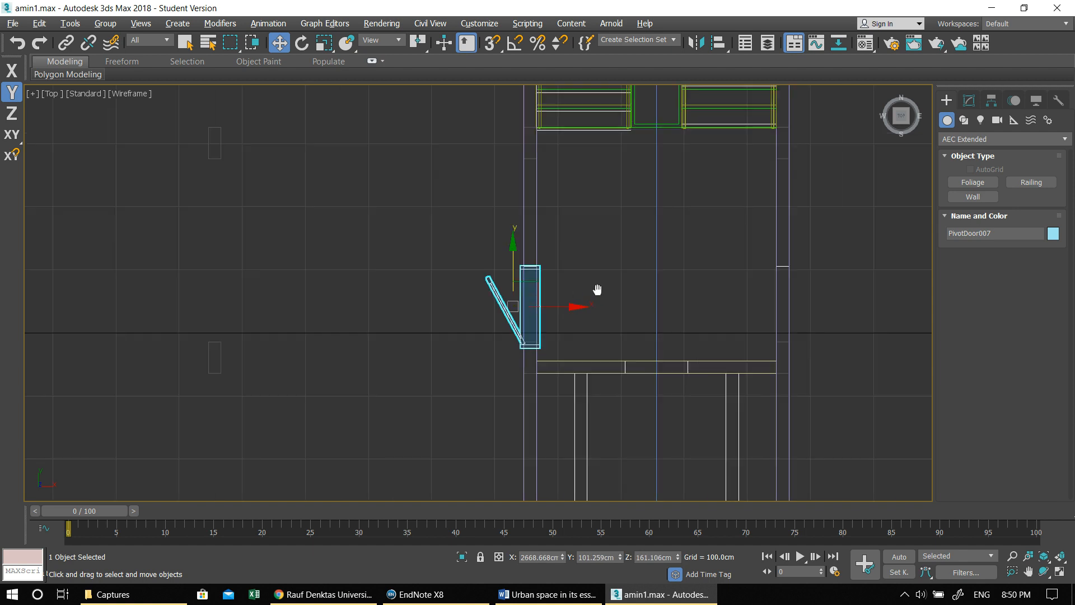
- Copy the pivot door to the opposite long wall of the stair core and turn off its Flip Swing option
{"action": "middle_click_drag", "start_coordinate": [597, 290], "coordinate": [463, 320]}
{"action": "left_click_drag", "start_coordinate": [444, 312], "coordinate": [696, 313], "text": "shift"}
{"action": "key", "text": "Return"}
{"action": "left_click", "coordinate": [967, 106]}
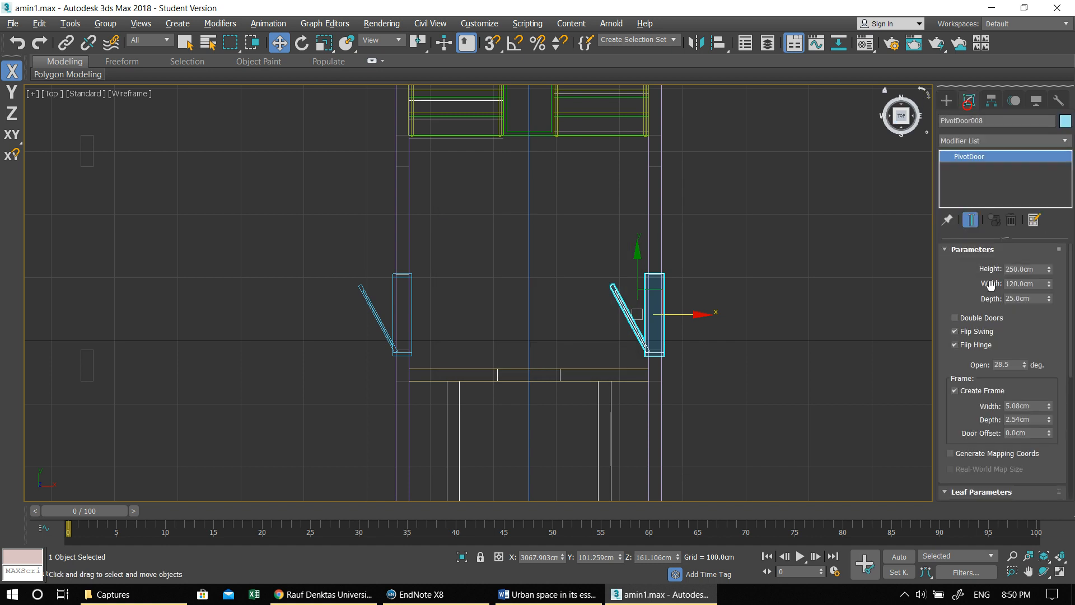
{"action": "left_click", "coordinate": [983, 345]}
{"action": "left_click", "coordinate": [983, 346]}
{"action": "left_click", "coordinate": [979, 332]}
{"action": "scroll", "coordinate": [610, 287], "scroll_direction": "down", "scroll_amount": 5}
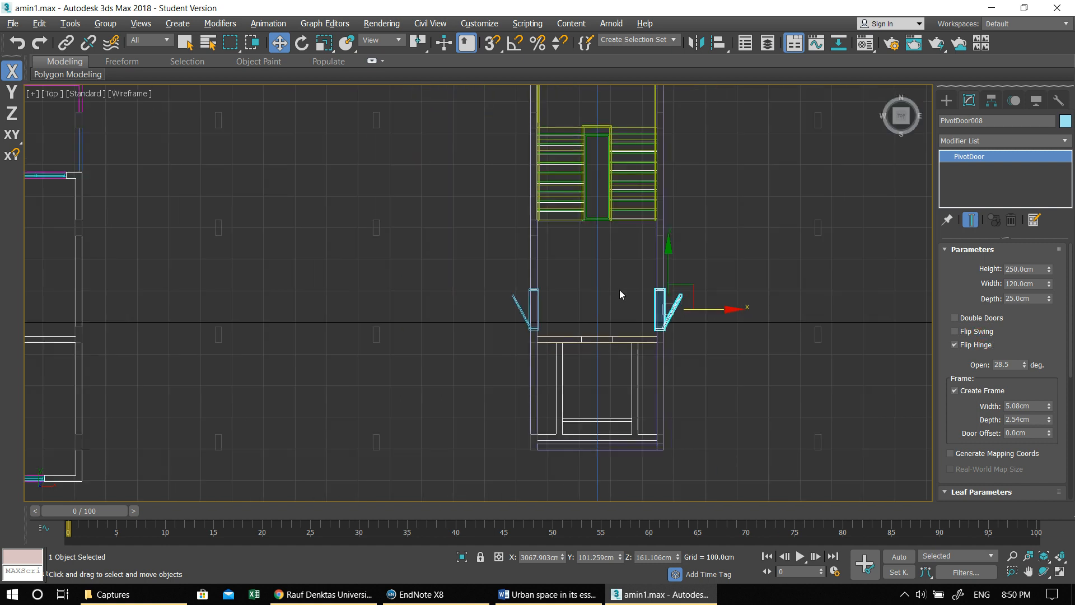
- Select both stair core doors and lower them vertically to the base of the walls in the Left view
{"action": "key", "text": "alt+w"}
{"action": "middle_click", "coordinate": [776, 358]}
{"action": "key", "text": "alt+w"}
{"action": "middle_click_drag", "start_coordinate": [776, 370], "coordinate": [627, 382], "text": "alt"}
{"action": "left_click", "coordinate": [605, 317]}
{"action": "middle_click_drag", "start_coordinate": [606, 317], "coordinate": [706, 338], "text": "alt"}
{"action": "left_click", "coordinate": [700, 275], "text": "ctrl"}
{"action": "key", "text": "alt+w"}
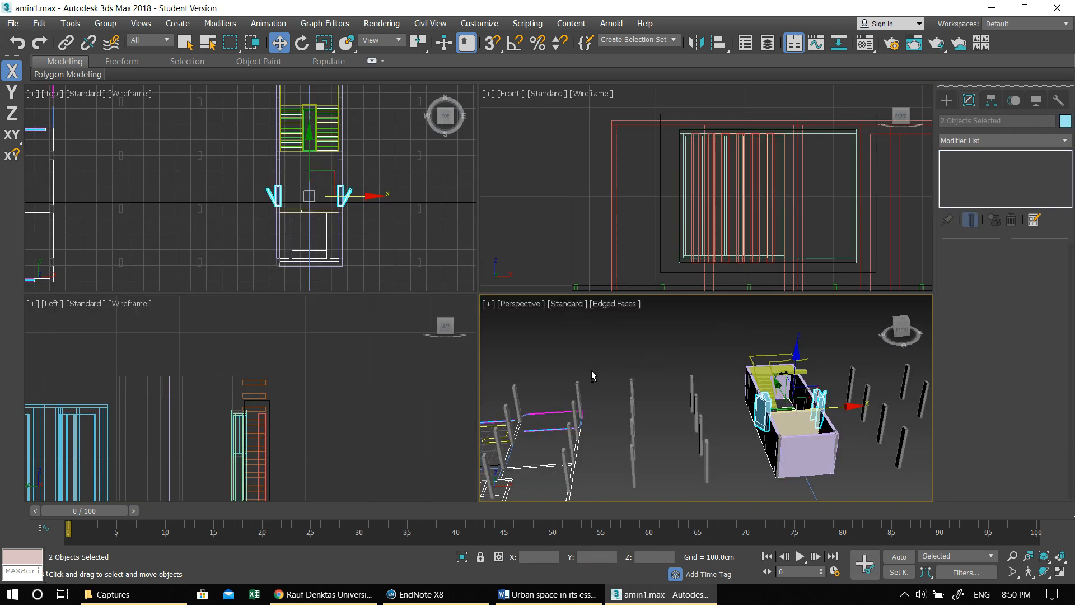
{"action": "right_click", "coordinate": [400, 377]}
{"action": "key", "text": "alt+w"}
{"action": "middle_click_drag", "start_coordinate": [401, 376], "coordinate": [684, 166]}
{"action": "scroll", "coordinate": [560, 252], "scroll_direction": "down", "scroll_amount": 6}
{"action": "middle_click_drag", "start_coordinate": [506, 268], "coordinate": [555, 276]}
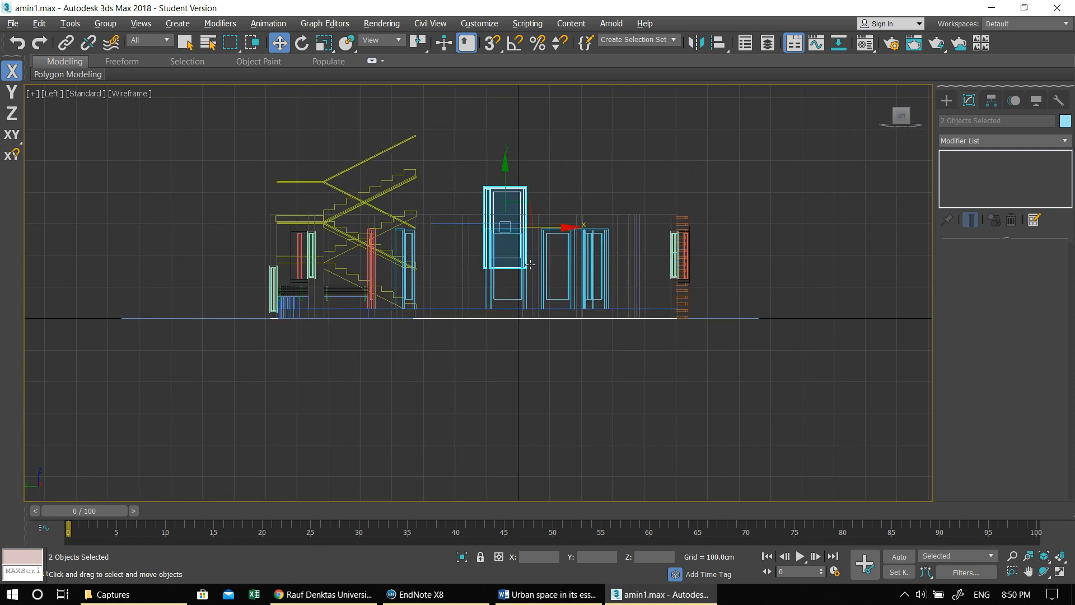
{"action": "scroll", "coordinate": [548, 273], "scroll_direction": "up", "scroll_amount": 4}
{"action": "left_click_drag", "start_coordinate": [464, 121], "coordinate": [492, 222]}
- Set the height of the pivot door on the stair core's west wall to 290 cm
{"action": "key", "text": "alt+w"}
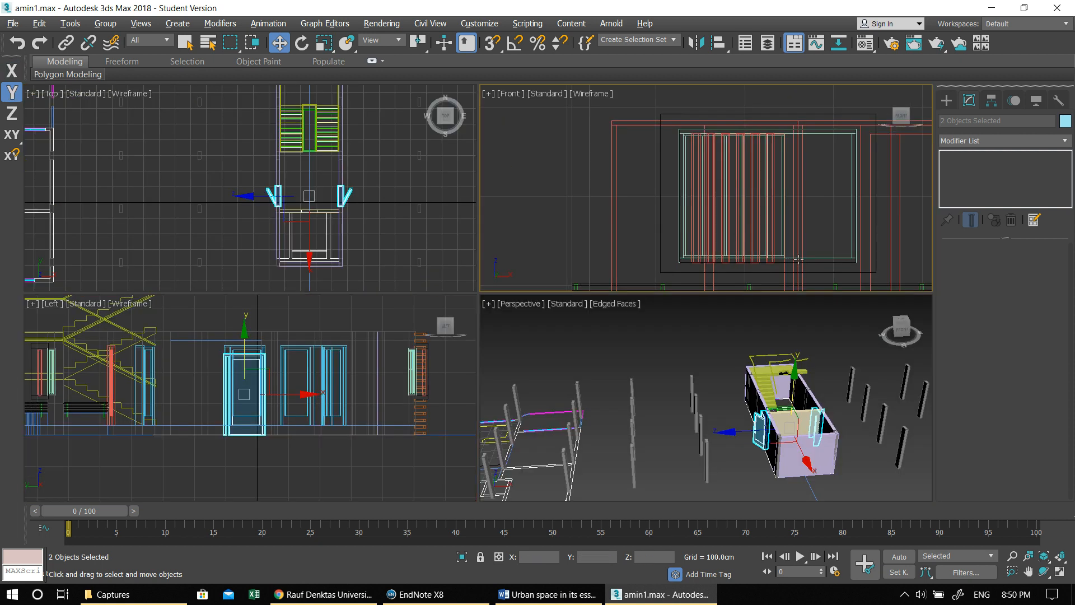
{"action": "right_click", "coordinate": [784, 378]}
{"action": "key", "text": "alt+w"}
{"action": "middle_click_drag", "start_coordinate": [585, 400], "coordinate": [649, 403], "text": "alt"}
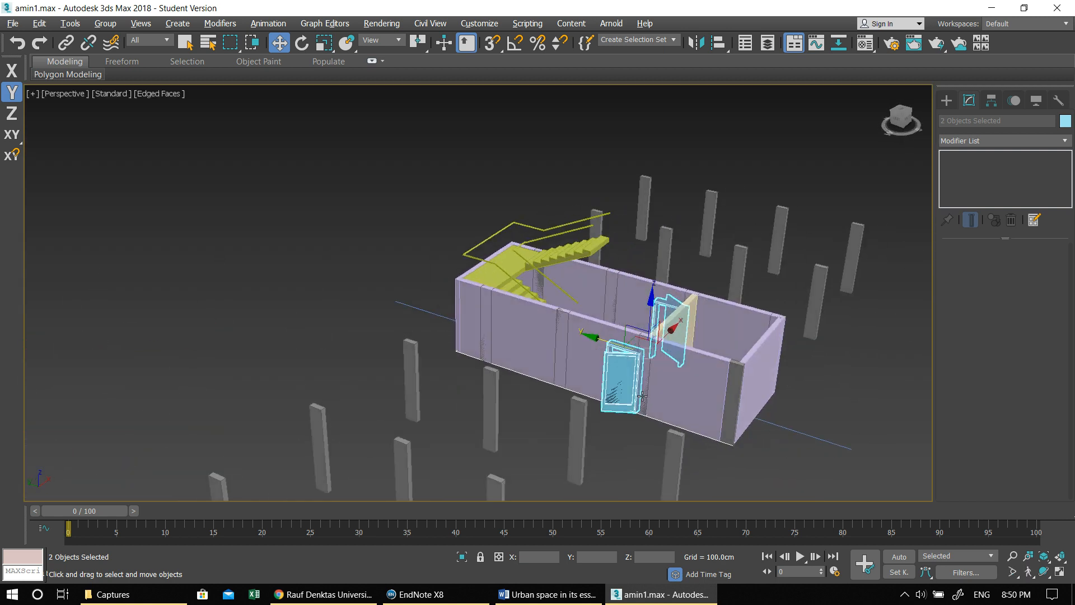
{"action": "scroll", "coordinate": [650, 404], "scroll_direction": "up", "scroll_amount": 4}
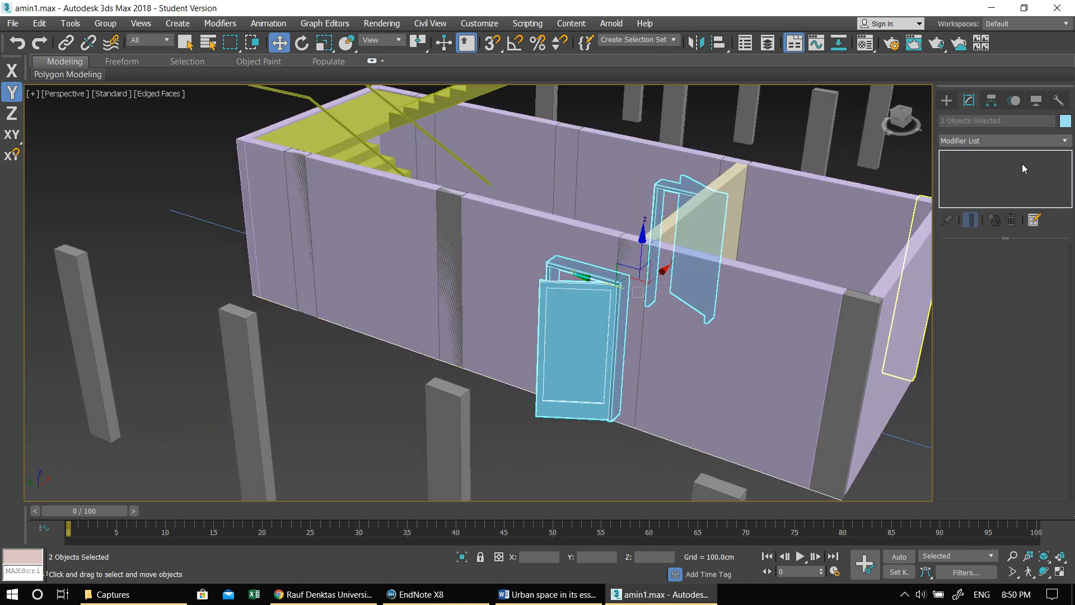
{"action": "left_click", "coordinate": [581, 313]}
{"action": "left_click", "coordinate": [947, 101]}
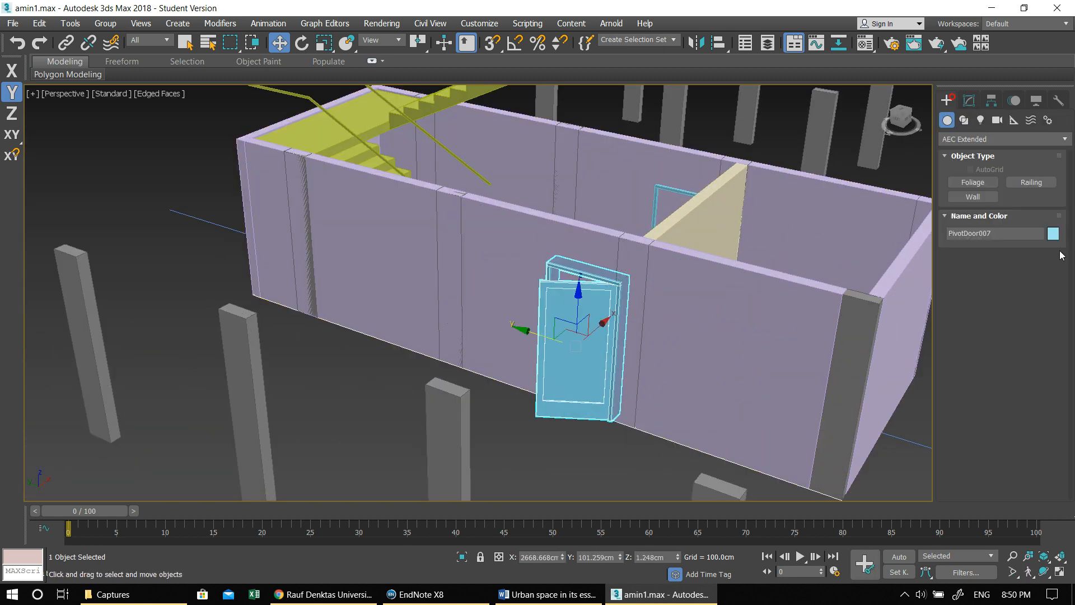
{"action": "left_click", "coordinate": [968, 101]}
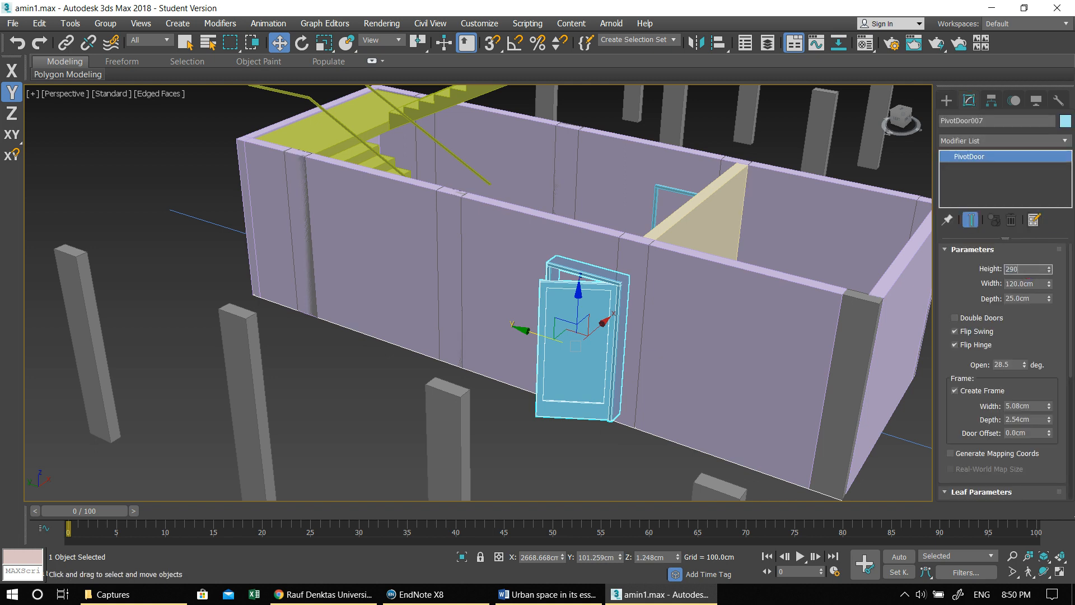
{"action": "type", "text": "290"}
{"action": "key", "text": "Return"}
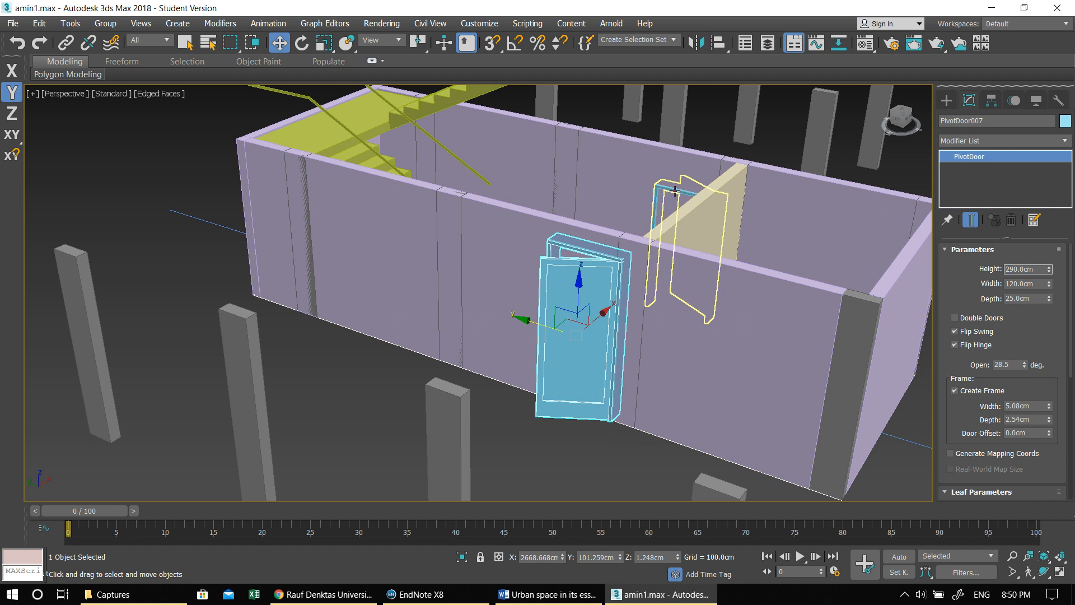
- Set the height of the pivot door on the opposite stair core wall to 290 cm
{"action": "left_click", "coordinate": [675, 192]}
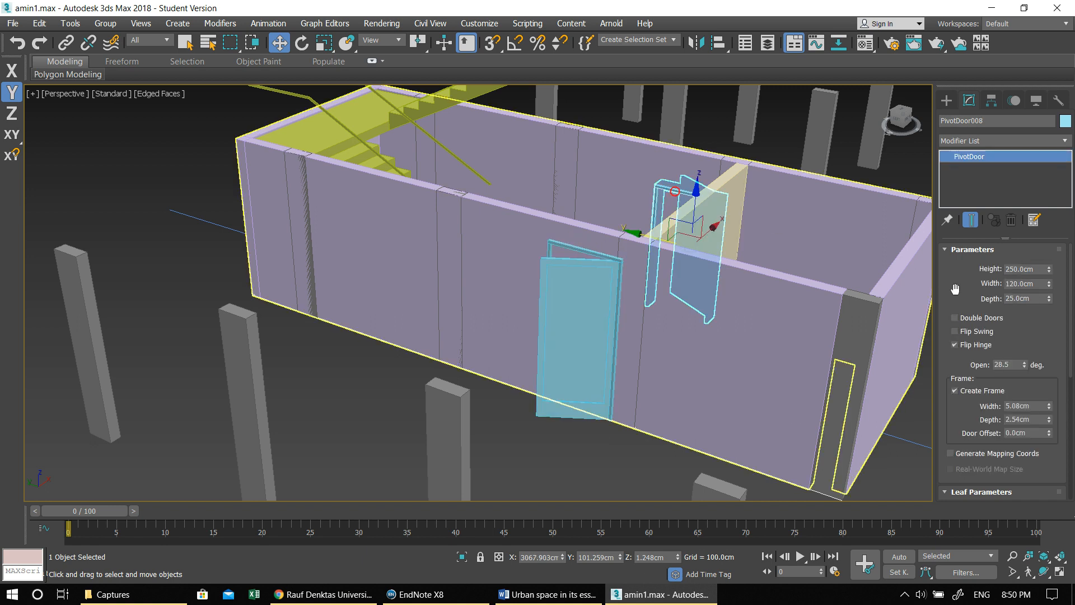
{"action": "left_click", "coordinate": [1022, 273]}
{"action": "type", "text": "290"}
{"action": "key", "text": "Return"}
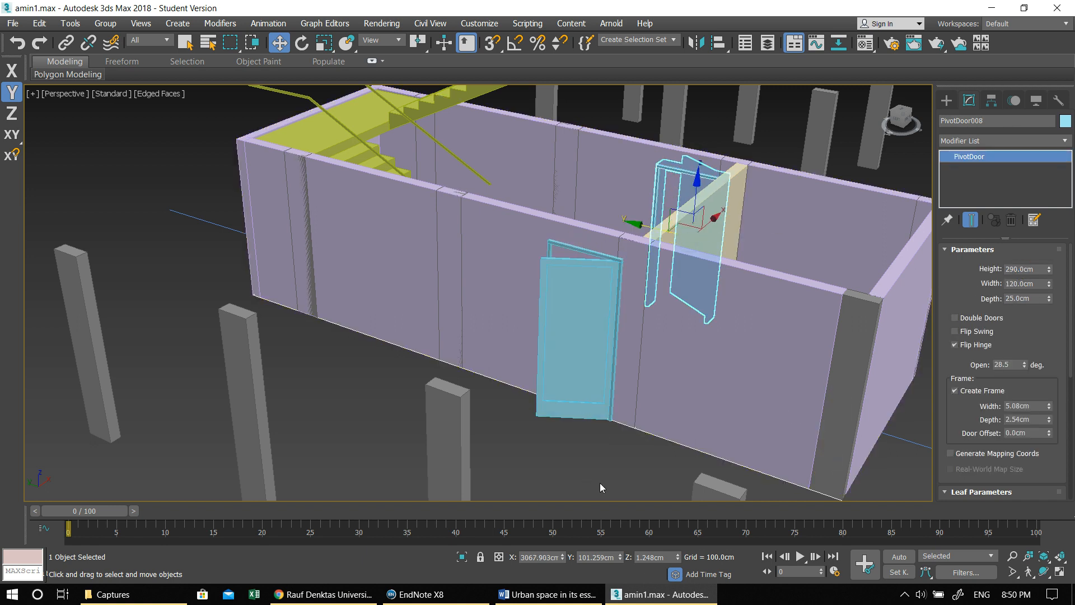
- Link the west pivot door to the stair core's perimeter wall as its parent
{"action": "left_click", "coordinate": [599, 483]}
{"action": "left_click", "coordinate": [65, 41]}
{"action": "left_click_drag", "start_coordinate": [565, 289], "coordinate": [524, 249]}
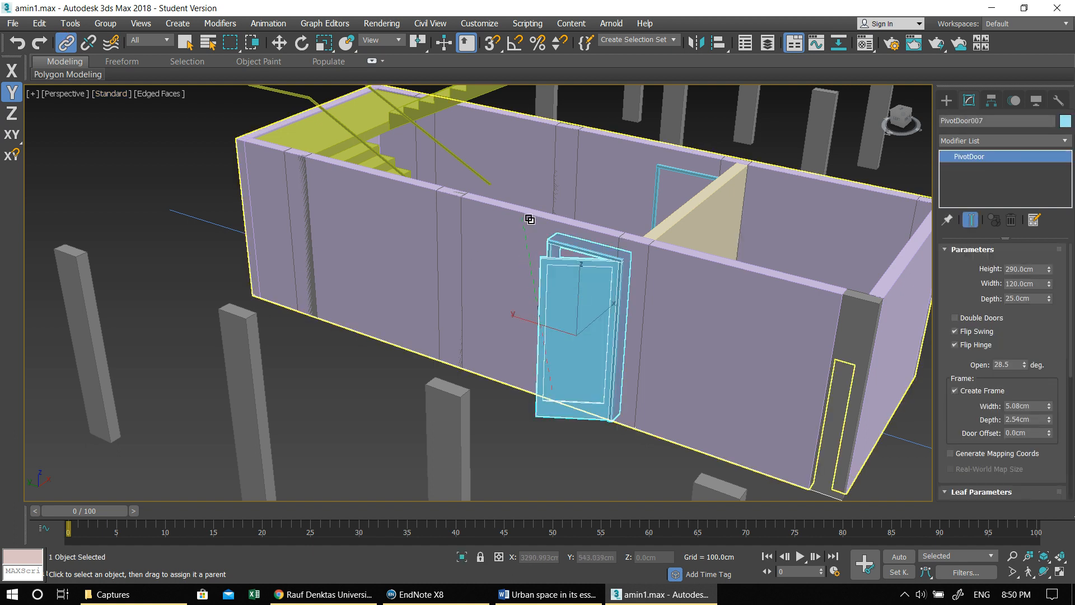
- Link the pivot doors on both long sides of the stair core to the perimeter wall as their parent
{"action": "left_click_drag", "start_coordinate": [767, 280], "coordinate": [767, 279]}
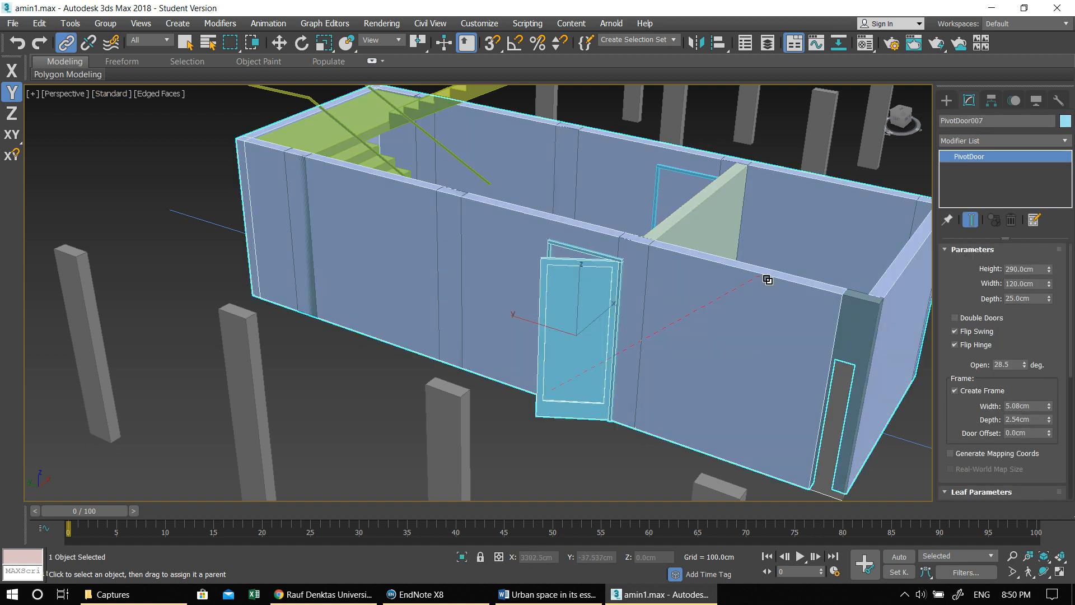
{"action": "middle_click_drag", "start_coordinate": [575, 260], "coordinate": [500, 244], "text": "alt"}
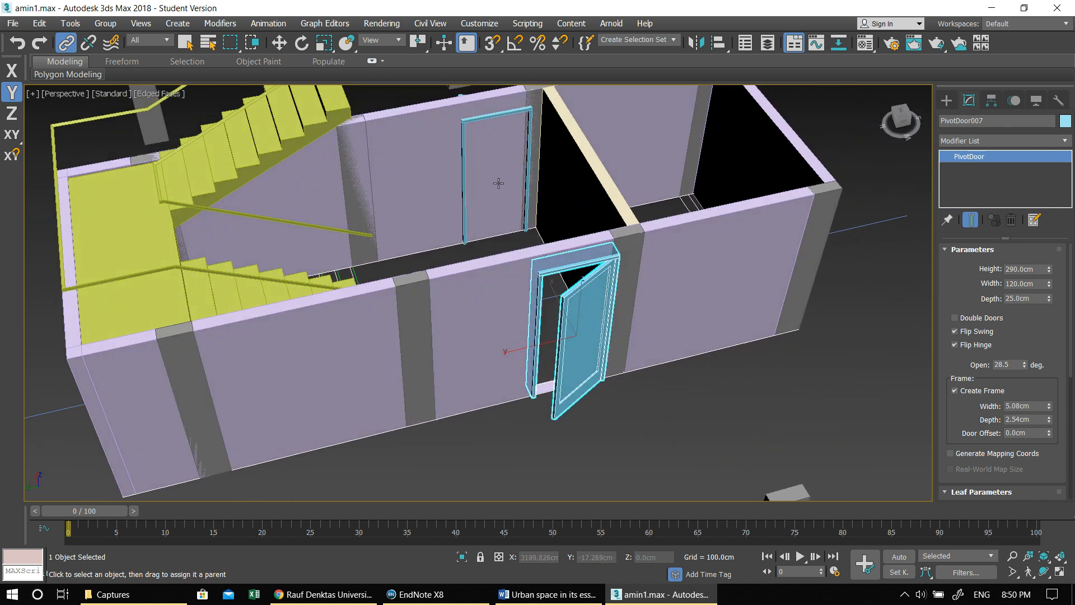
{"action": "left_click", "coordinate": [500, 240]}
{"action": "left_click_drag", "start_coordinate": [464, 161], "coordinate": [440, 132]}
- Select the stair core's U-type stair and lower it vertically to the base of the walls in the Left view
{"action": "key", "text": "w"}
{"action": "middle_click_drag", "start_coordinate": [485, 157], "coordinate": [596, 241], "text": "alt"}
{"action": "scroll", "coordinate": [561, 267], "scroll_direction": "down", "scroll_amount": 5}
{"action": "left_click", "coordinate": [597, 241]}
{"action": "key", "text": "alt+w"}
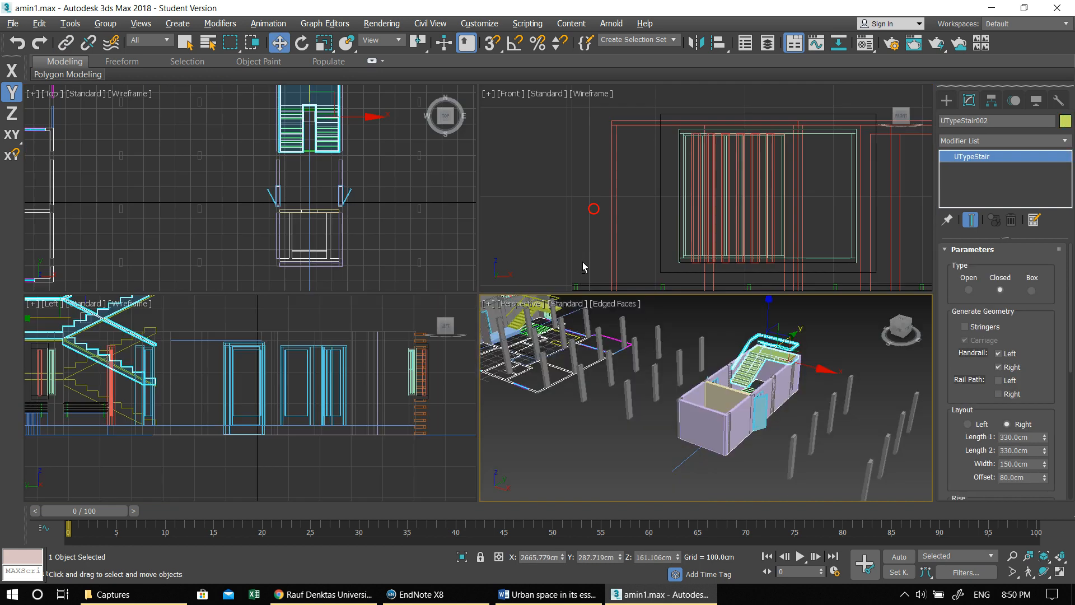
{"action": "middle_click", "coordinate": [421, 349]}
{"action": "key", "text": "alt+w"}
{"action": "middle_click_drag", "start_coordinate": [337, 361], "coordinate": [541, 359]}
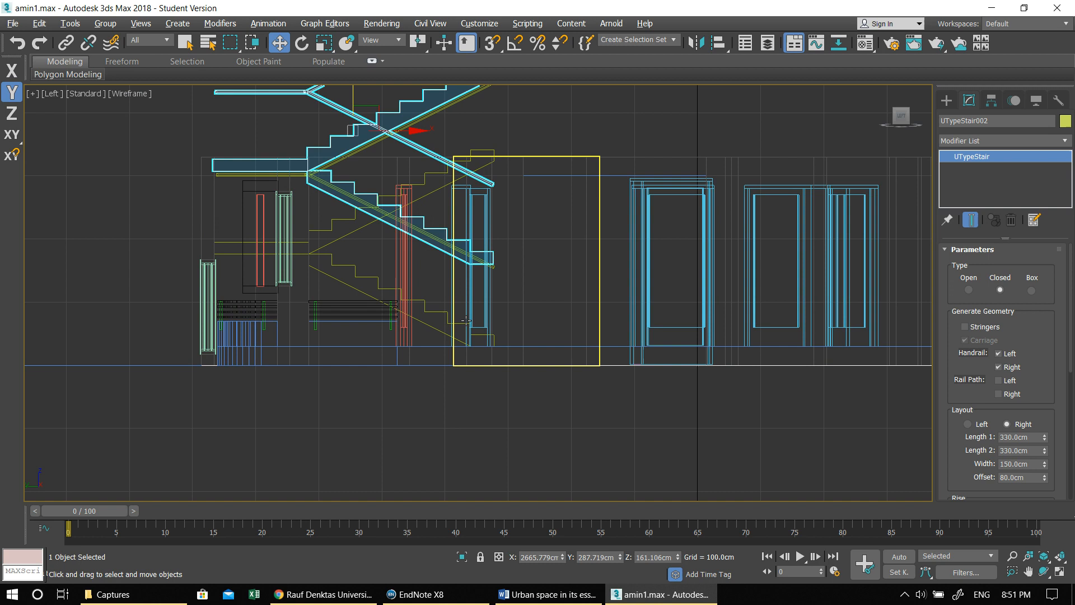
{"action": "left_click_drag", "start_coordinate": [365, 103], "coordinate": [362, 191]}
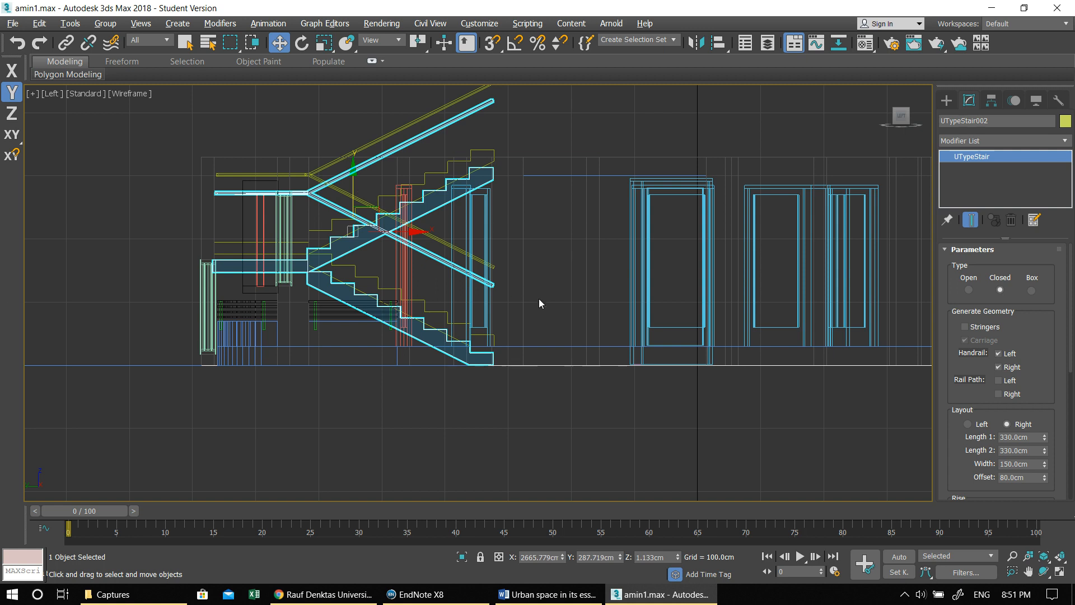
- Examine the finished apartment's facades, interior walls and the outer wall beside the balcony from several sides
{"action": "scroll", "coordinate": [538, 322], "scroll_direction": "down", "scroll_amount": 1}
{"action": "key", "text": "alt+w"}
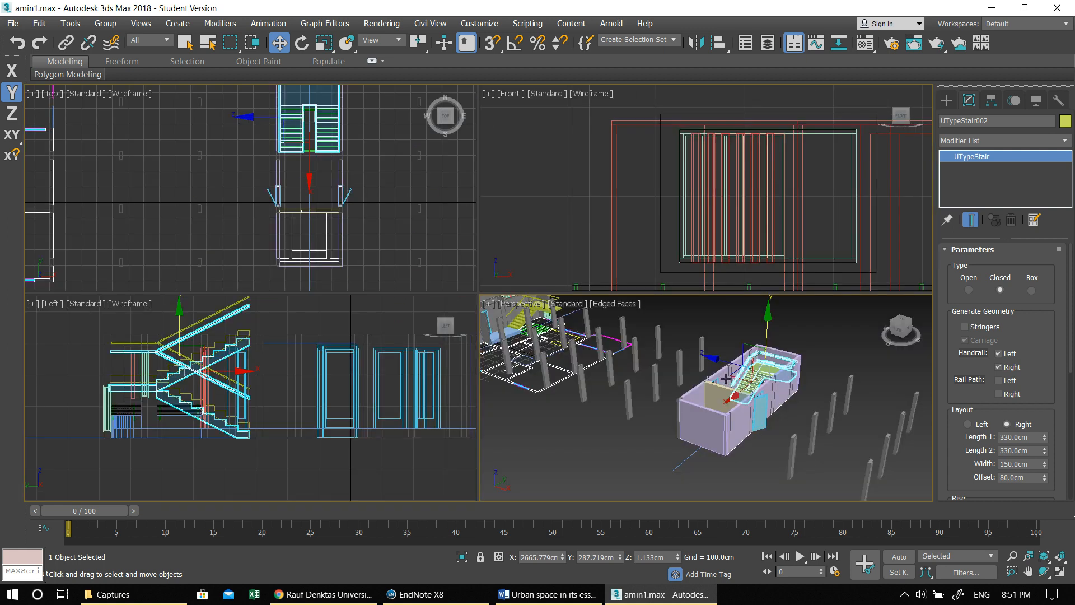
{"action": "key", "text": "alt+w"}
{"action": "middle_click_drag", "start_coordinate": [728, 382], "coordinate": [623, 253], "text": "alt"}
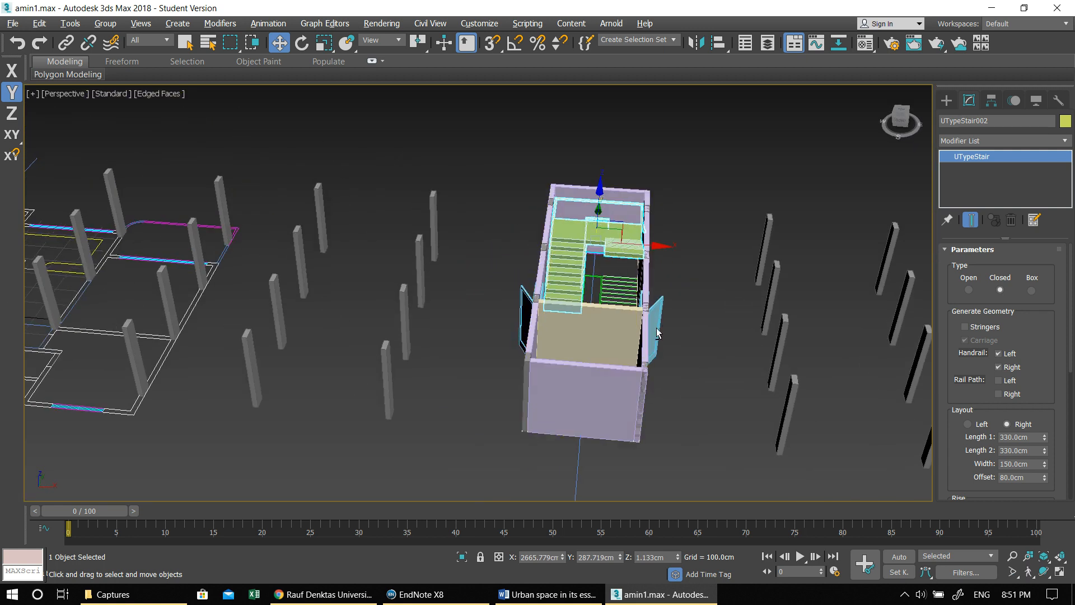
{"action": "middle_click_drag", "start_coordinate": [662, 332], "coordinate": [593, 324], "text": "alt"}
{"action": "scroll", "coordinate": [537, 308], "scroll_direction": "down", "scroll_amount": 2}
{"action": "middle_click_drag", "start_coordinate": [516, 302], "coordinate": [588, 308], "text": "alt"}
{"action": "middle_click_drag", "start_coordinate": [297, 330], "coordinate": [684, 273]}
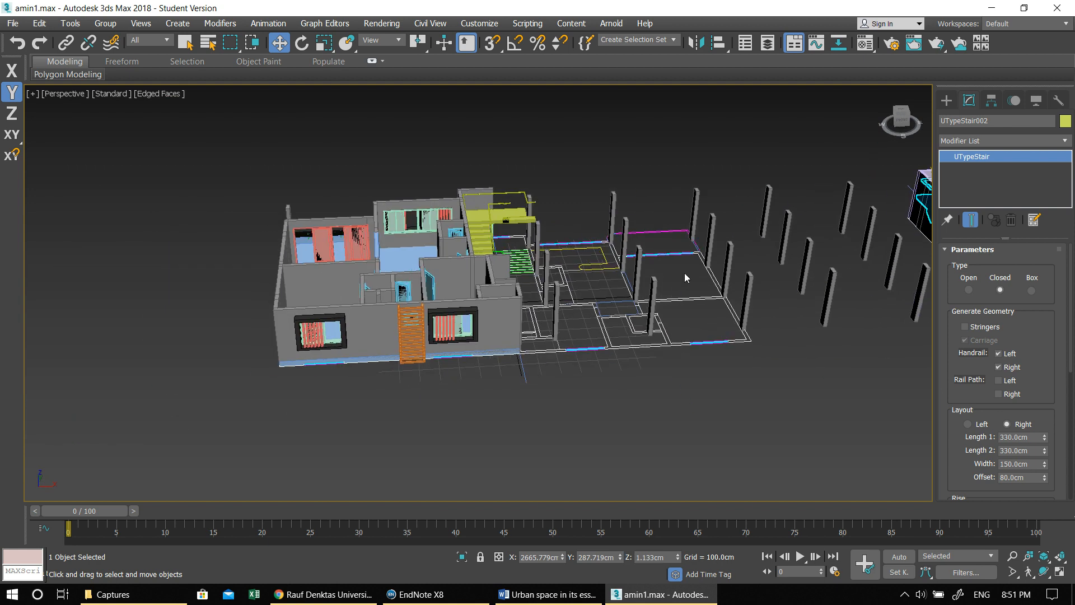
{"action": "middle_click_drag", "start_coordinate": [647, 330], "coordinate": [634, 306], "text": "alt"}
{"action": "middle_click_drag", "start_coordinate": [528, 282], "coordinate": [679, 329]}
{"action": "middle_click_drag", "start_coordinate": [374, 322], "coordinate": [489, 319], "text": "alt"}
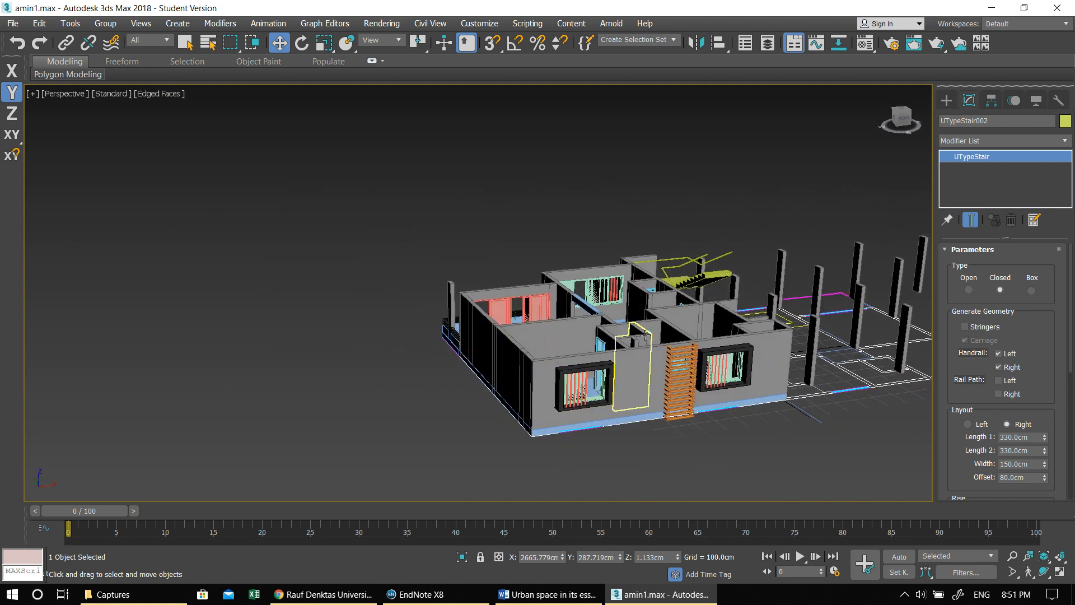
{"action": "middle_click_drag", "start_coordinate": [696, 375], "coordinate": [677, 364]}
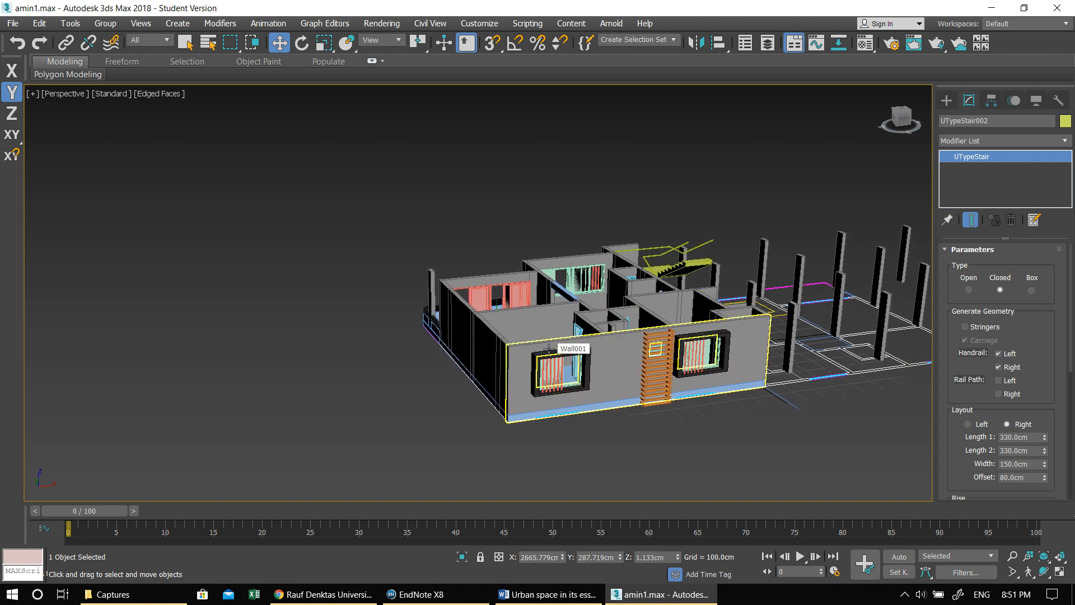
{"action": "mouse_move", "coordinate": [616, 352]}
{"action": "middle_mouse_down", "text": "alt"}
{"action": "mouse_move", "coordinate": [688, 359]}
{"action": "mouse_move", "coordinate": [679, 343]}
{"action": "mouse_move", "coordinate": [636, 328]}
{"action": "mouse_move", "coordinate": [599, 344]}
{"action": "middle_mouse_up", "text": "alt"}
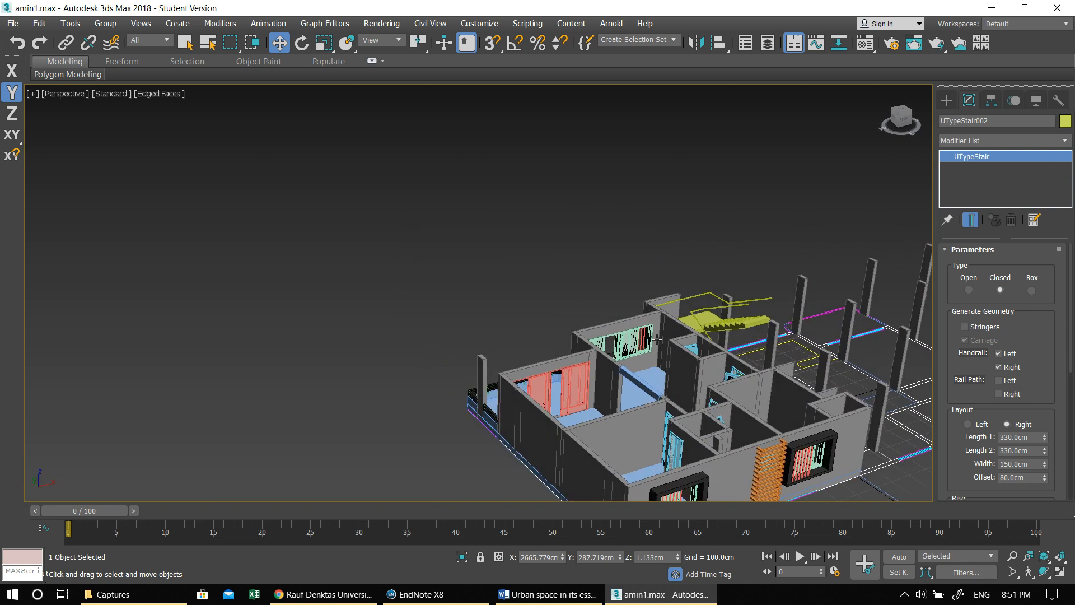
{"action": "left_click", "coordinate": [576, 353]}
{"action": "left_click", "coordinate": [549, 368]}
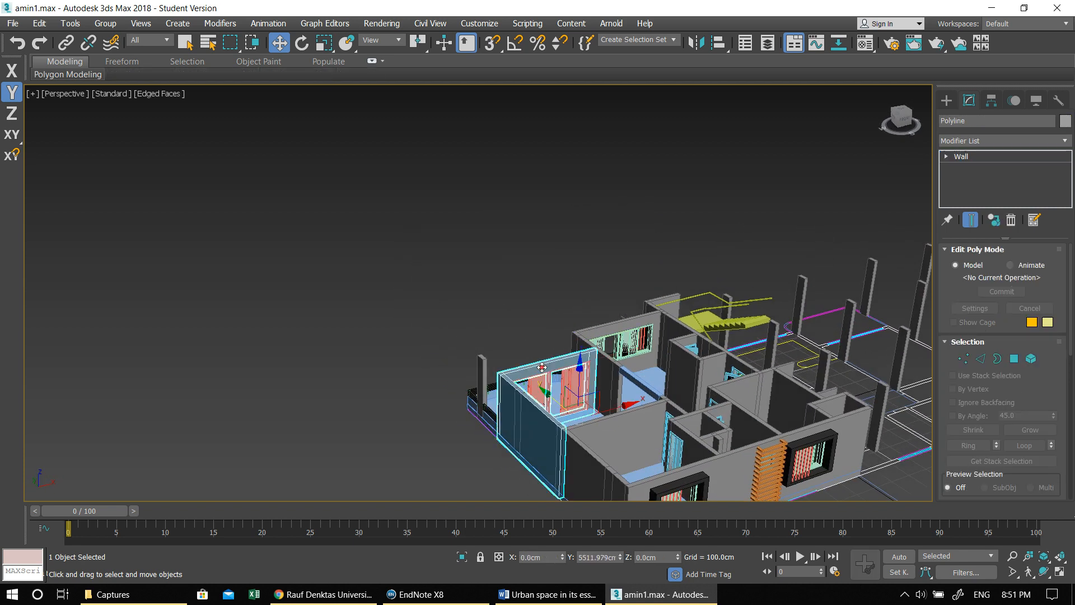
{"action": "key", "text": "z"}
{"action": "middle_click_drag", "start_coordinate": [464, 355], "coordinate": [547, 370], "text": "alt"}
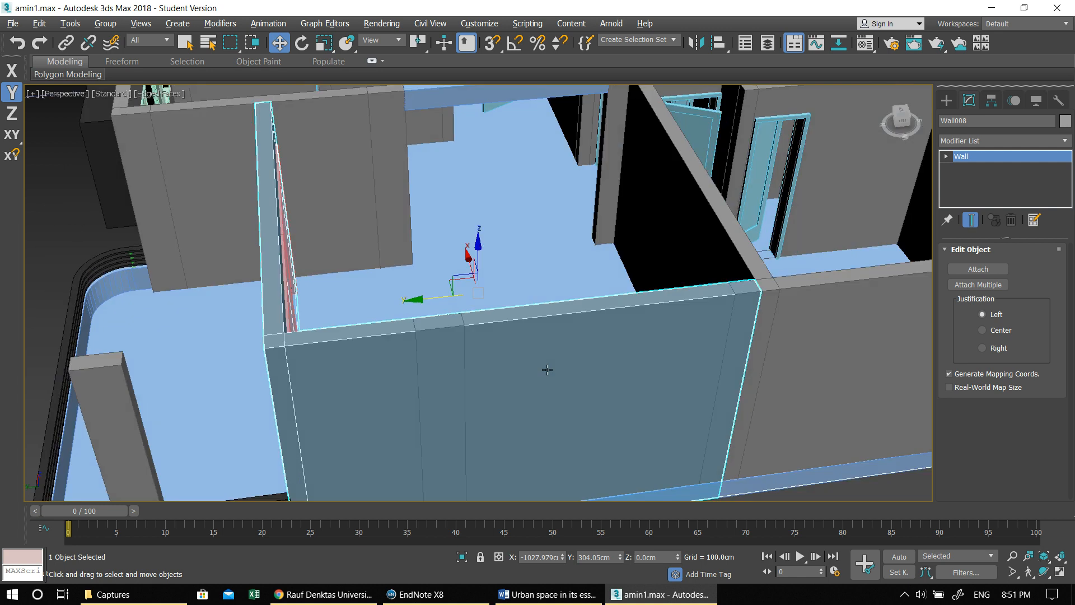
{"action": "scroll", "coordinate": [489, 350], "scroll_direction": "down", "scroll_amount": 3}
{"action": "middle_click_drag", "start_coordinate": [409, 344], "coordinate": [375, 353], "text": "alt"}
{"action": "mouse_move", "coordinate": [442, 358]}
{"action": "middle_mouse_down", "text": "alt"}
{"action": "mouse_move", "coordinate": [493, 386]}
{"action": "mouse_move", "coordinate": [473, 369]}
{"action": "mouse_move", "coordinate": [468, 410]}
{"action": "mouse_move", "coordinate": [437, 345]}
{"action": "middle_mouse_up", "text": "alt"}
- Select all of the finished apartment's objects in the Front view, leaving the U-type stair out of the selection
{"action": "key", "text": "alt+w"}
{"action": "scroll", "coordinate": [392, 371], "scroll_direction": "down", "scroll_amount": 3}
{"action": "key", "text": "alt+w"}
{"action": "middle_click_drag", "start_coordinate": [674, 377], "coordinate": [515, 401]}
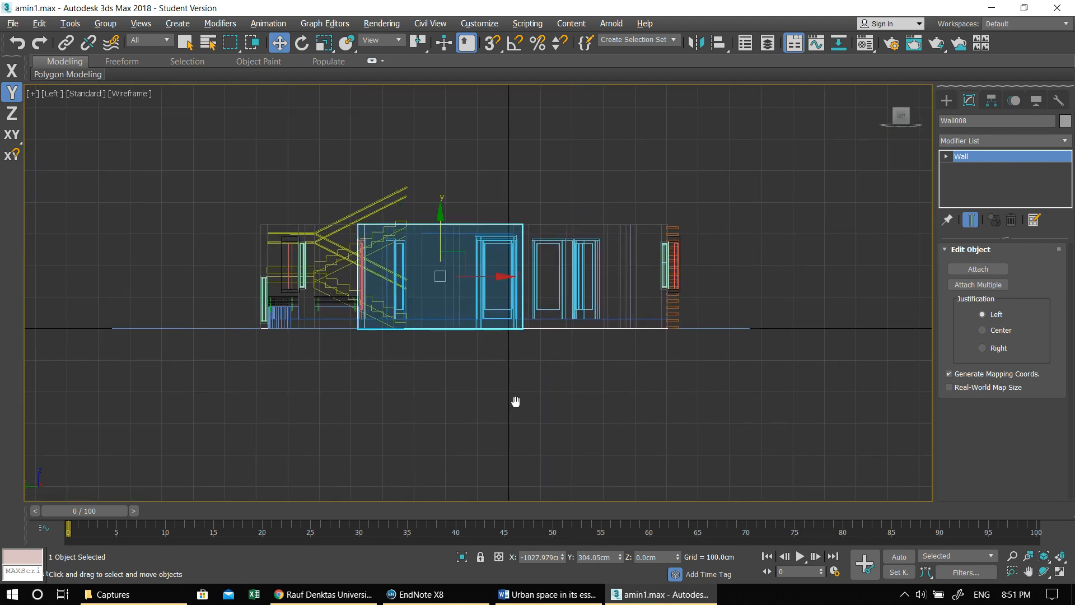
{"action": "key", "text": "alt+w"}
{"action": "right_click", "coordinate": [647, 224]}
{"action": "key", "text": "alt+w"}
{"action": "scroll", "coordinate": [600, 283], "scroll_direction": "down", "scroll_amount": 6}
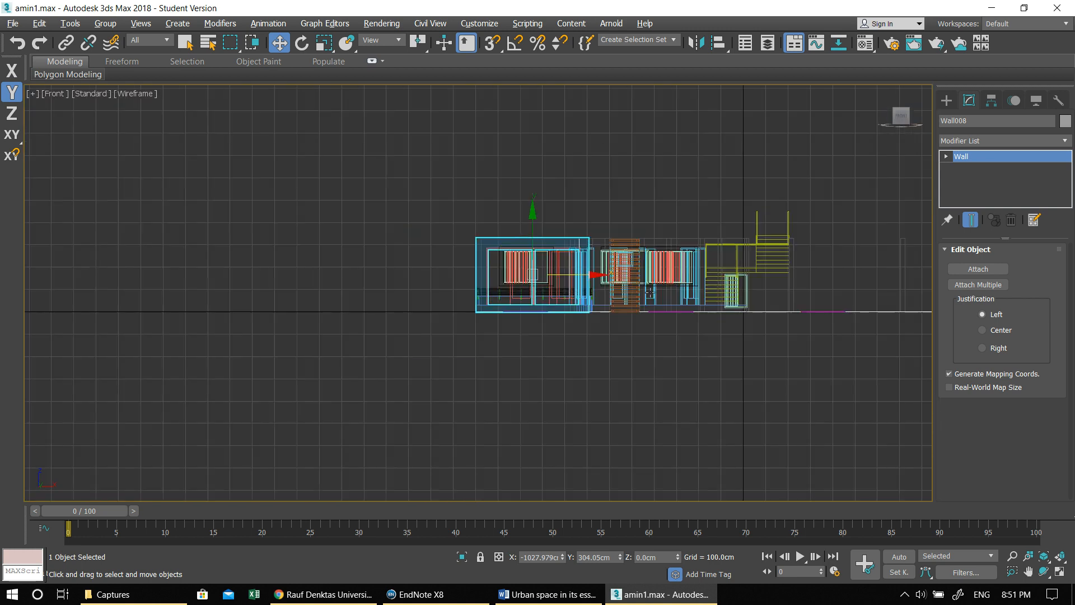
{"action": "middle_click_drag", "start_coordinate": [617, 319], "coordinate": [521, 328]}
{"action": "scroll", "coordinate": [509, 317], "scroll_direction": "up", "scroll_amount": 2}
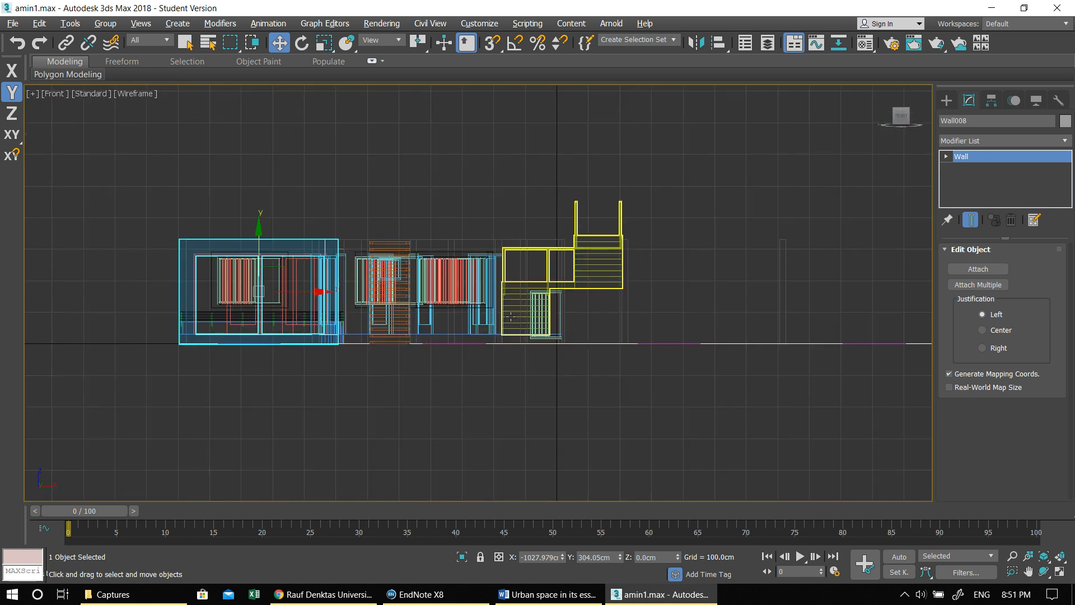
{"action": "left_click_drag", "start_coordinate": [699, 341], "coordinate": [703, 342]}
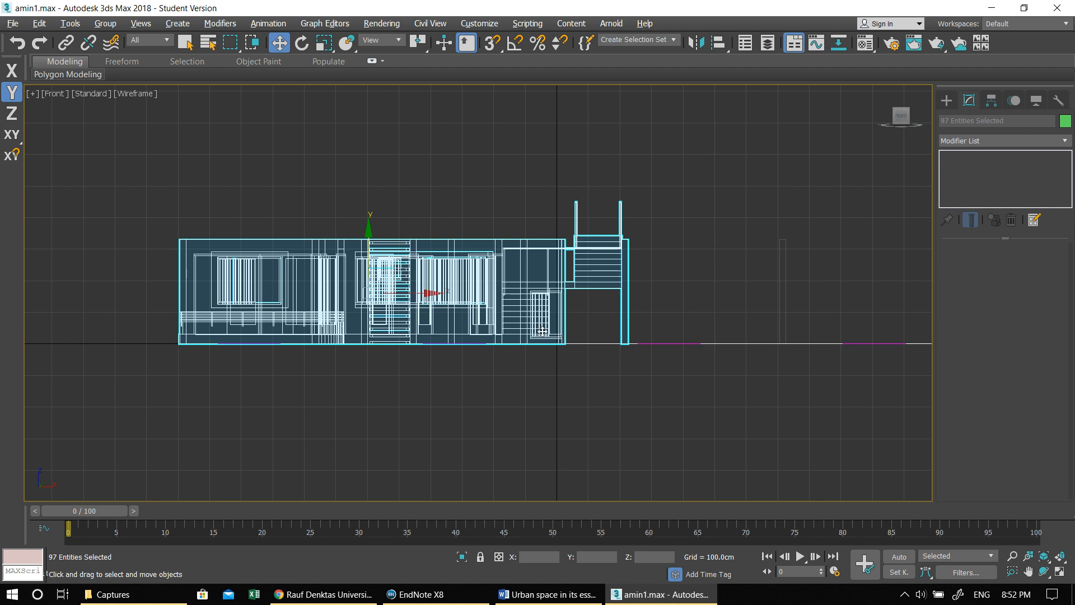
{"action": "scroll", "coordinate": [542, 331], "scroll_direction": "up", "scroll_amount": 3}
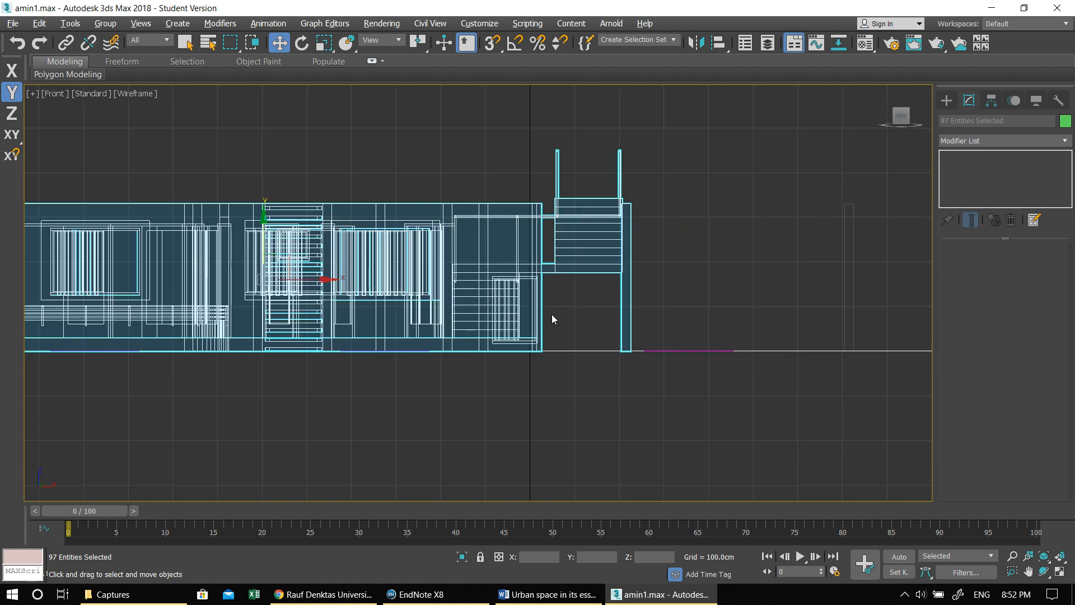
{"action": "middle_click_drag", "start_coordinate": [552, 316], "coordinate": [682, 323]}
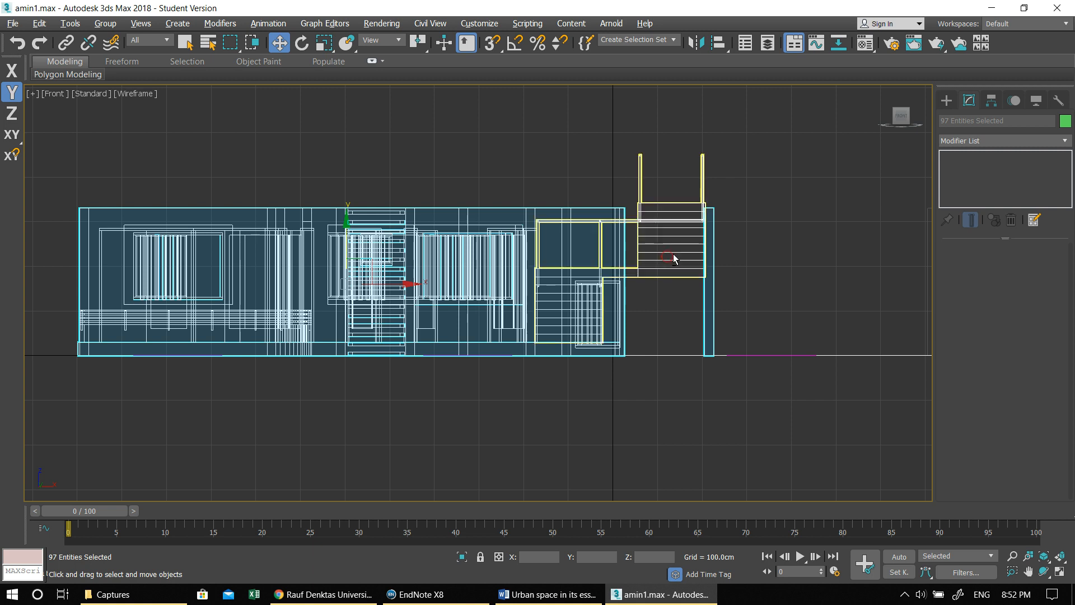
{"action": "left_click_drag", "start_coordinate": [729, 178], "coordinate": [687, 162], "text": "alt"}
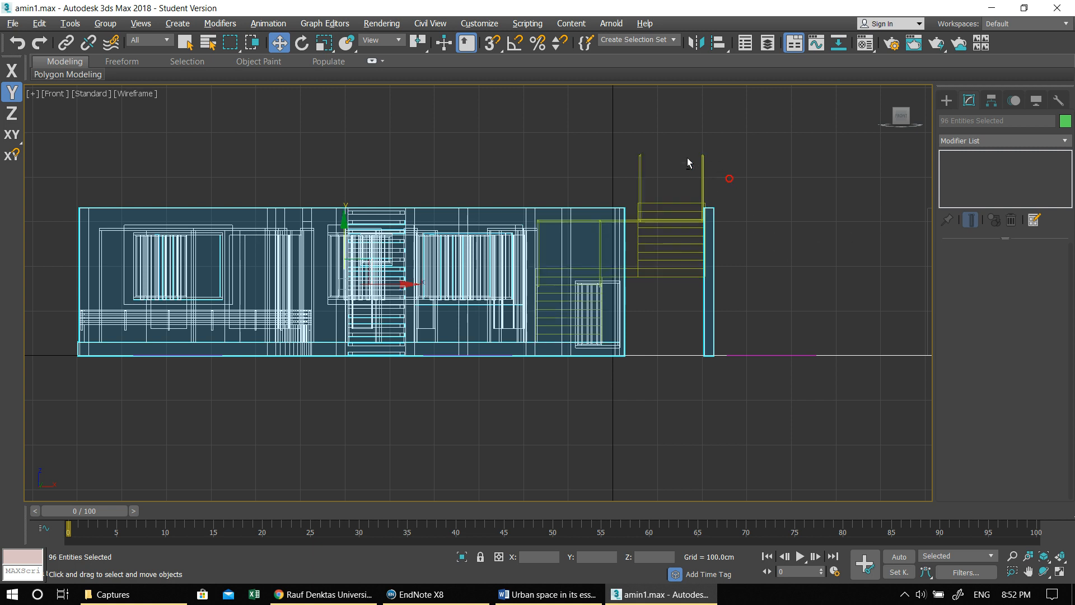
{"action": "middle_click_drag", "start_coordinate": [760, 309], "coordinate": [634, 313]}
{"action": "scroll", "coordinate": [739, 304], "scroll_direction": "down", "scroll_amount": 2}
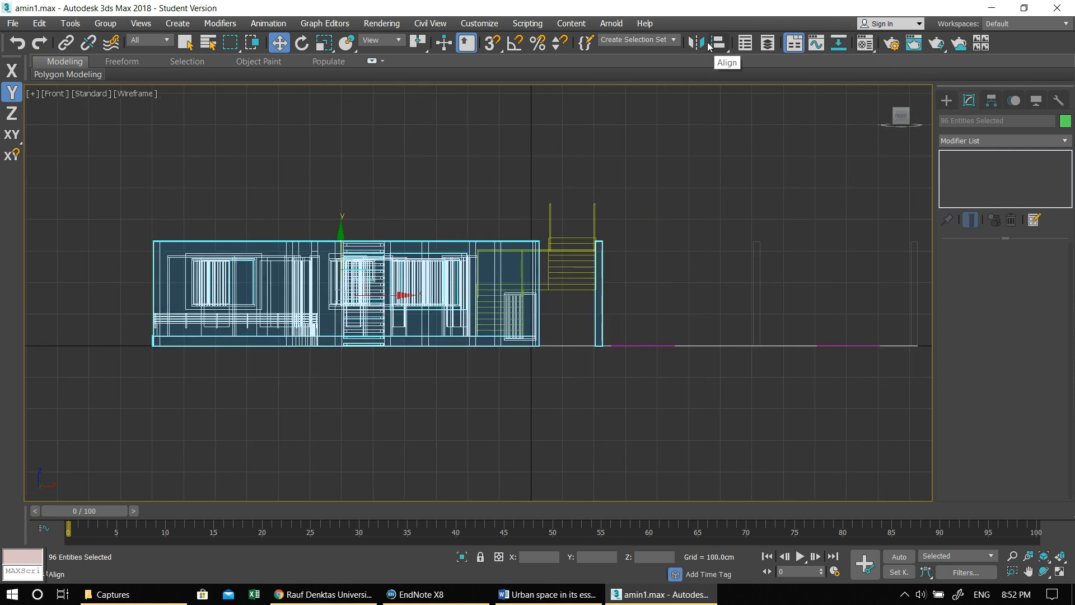
- Mirror the selected apartment as a copy about the X axis in the Perspective view, with an offset of 0 cm
{"action": "left_click", "coordinate": [699, 44]}
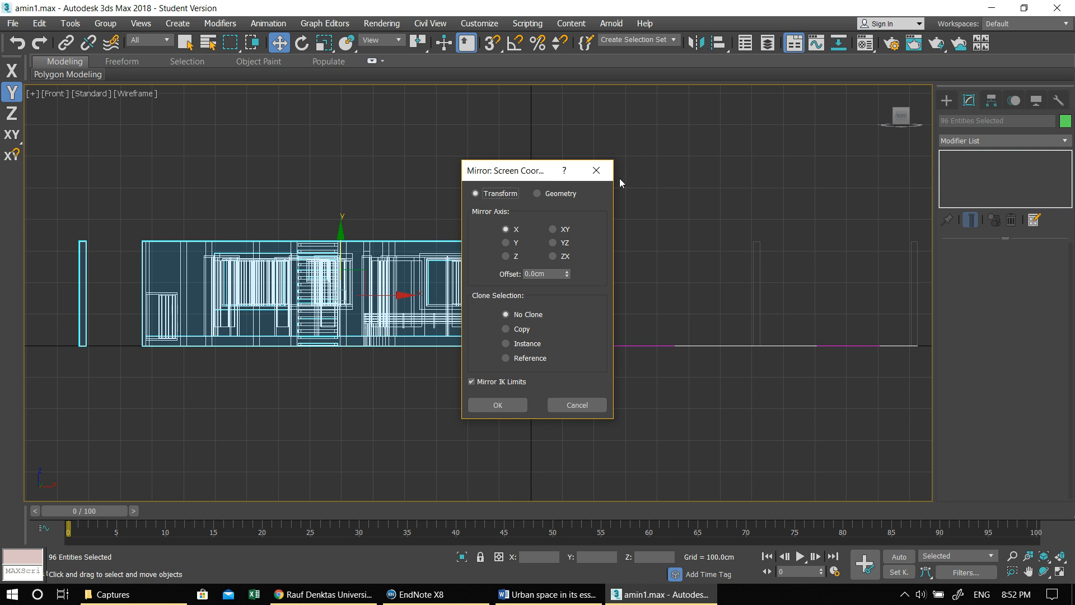
{"action": "left_click", "coordinate": [596, 171]}
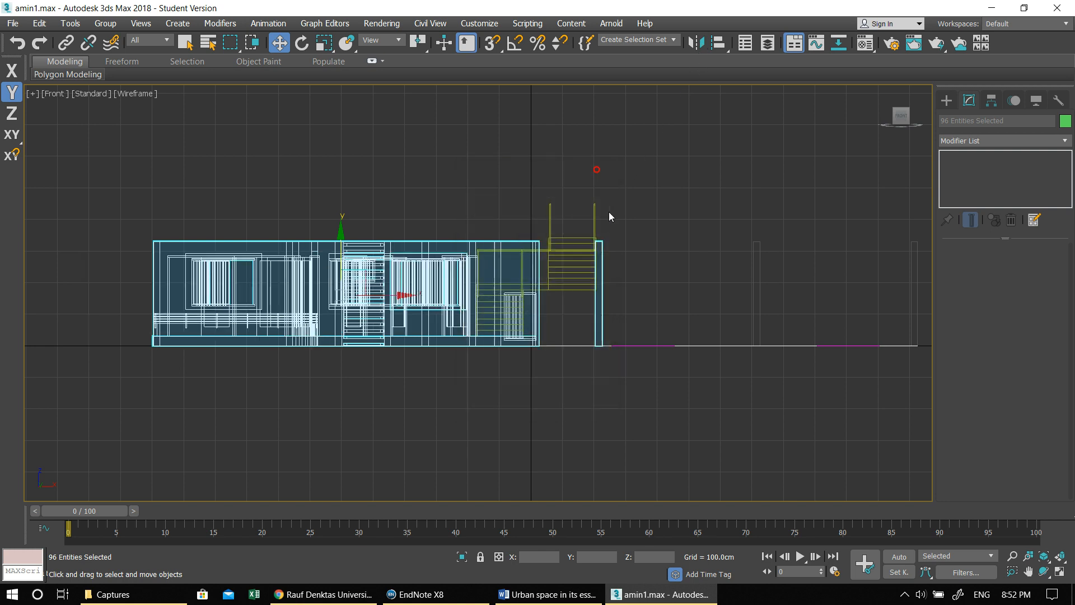
{"action": "key", "text": "alt+w"}
{"action": "left_click", "coordinate": [711, 362]}
{"action": "key", "text": "alt+w"}
{"action": "middle_click_drag", "start_coordinate": [616, 330], "coordinate": [559, 334], "text": "alt"}
{"action": "scroll", "coordinate": [560, 334], "scroll_direction": "down", "scroll_amount": 4}
{"action": "middle_click_drag", "start_coordinate": [689, 365], "coordinate": [814, 207]}
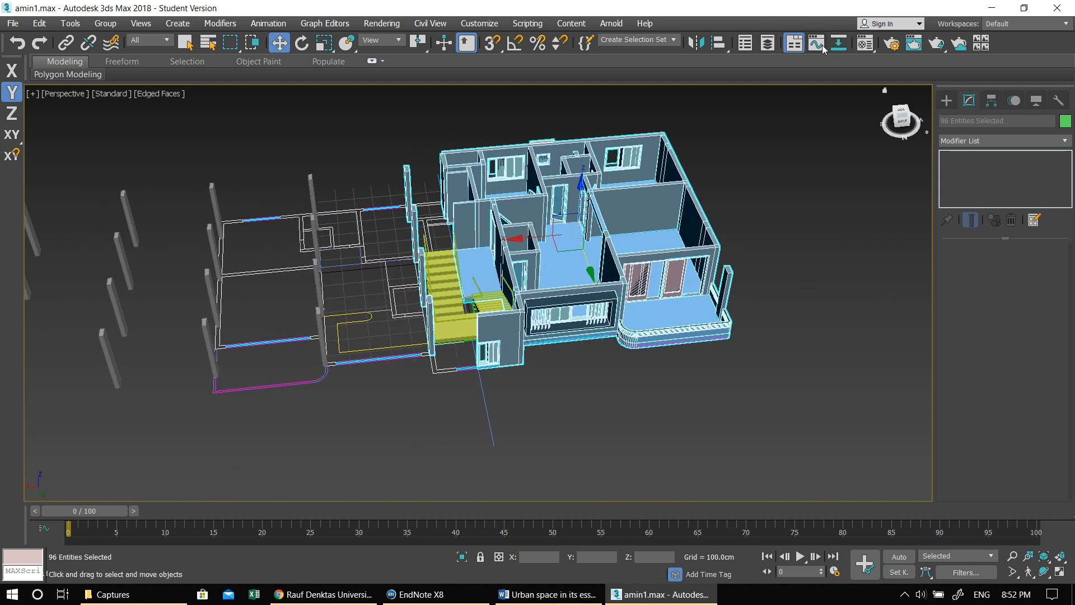
{"action": "left_click", "coordinate": [697, 44]}
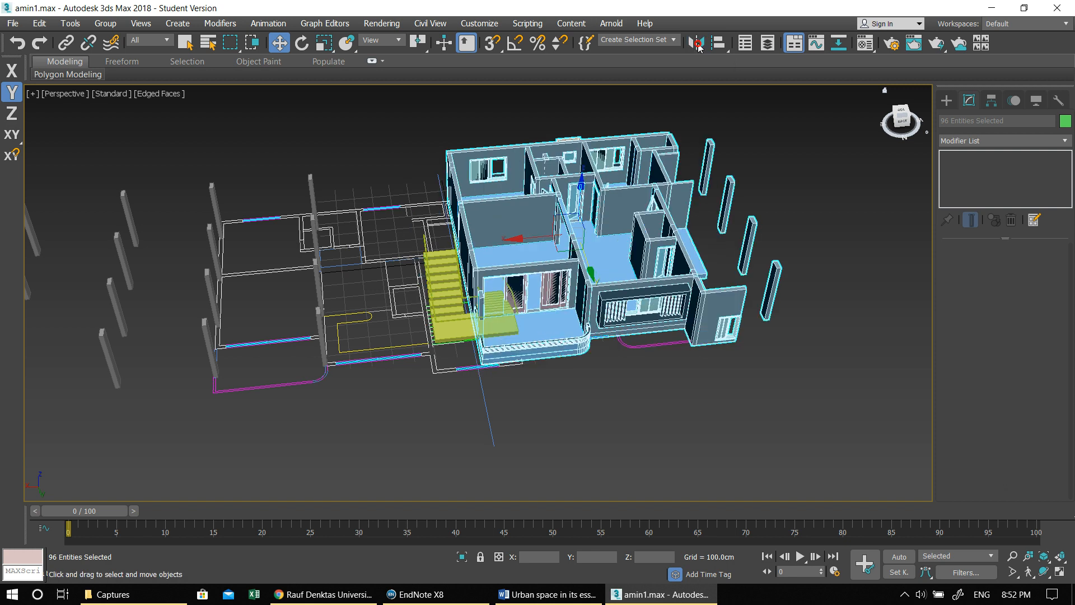
{"action": "left_click_drag", "start_coordinate": [513, 171], "coordinate": [823, 170]}
{"action": "left_click", "coordinate": [825, 316]}
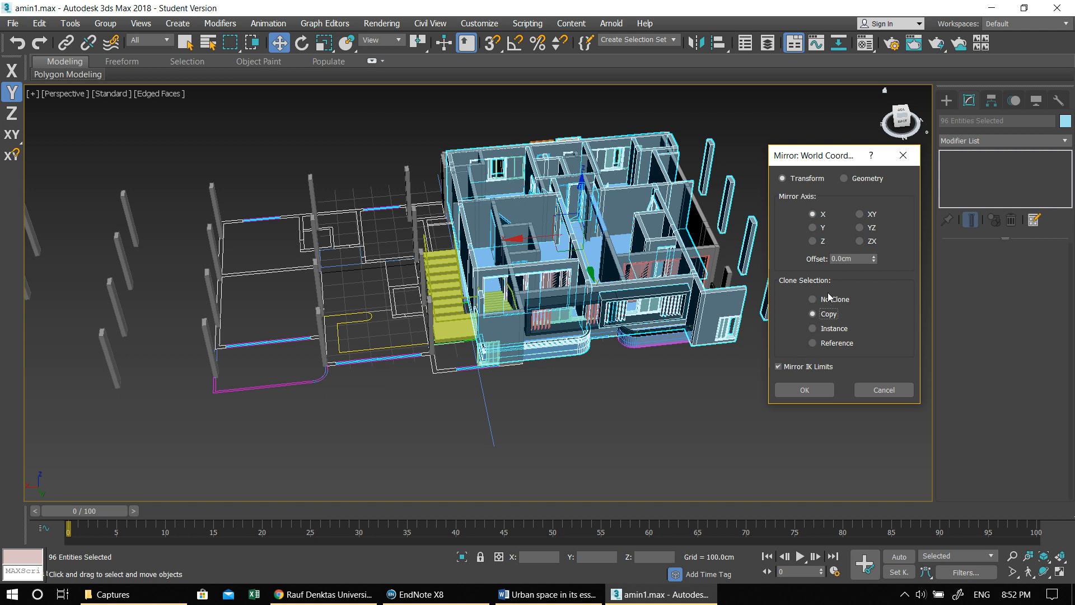
{"action": "left_click", "coordinate": [824, 385]}
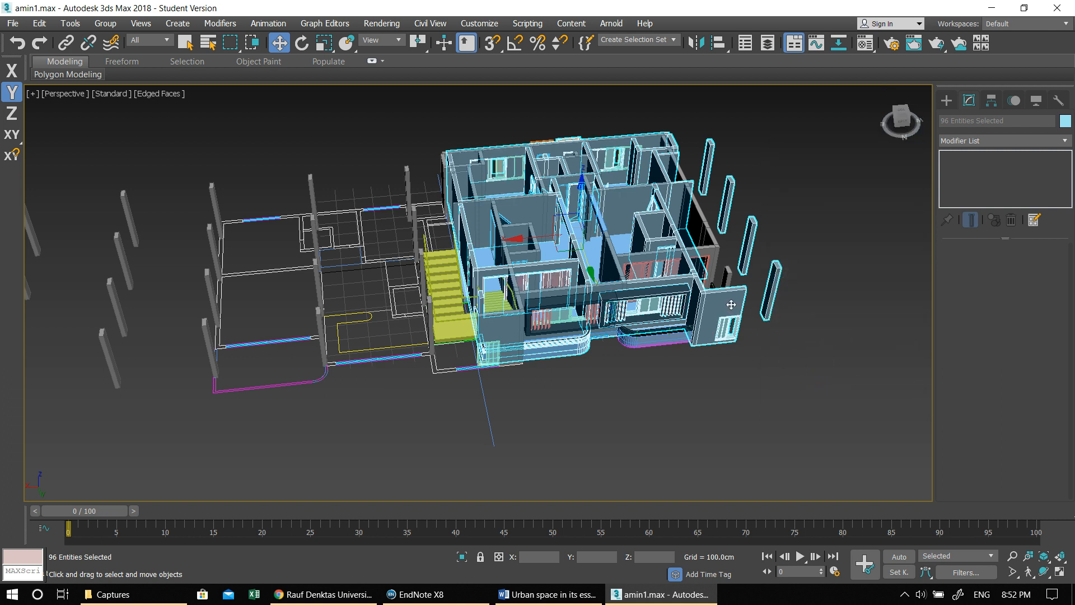
- Move the mirrored apartment along X and snap its front stairwell wall corner onto the matching vertex of the original apartment
{"action": "left_click_drag", "start_coordinate": [577, 220], "coordinate": [271, 267]}
{"action": "scroll", "coordinate": [450, 275], "scroll_direction": "up", "scroll_amount": 4}
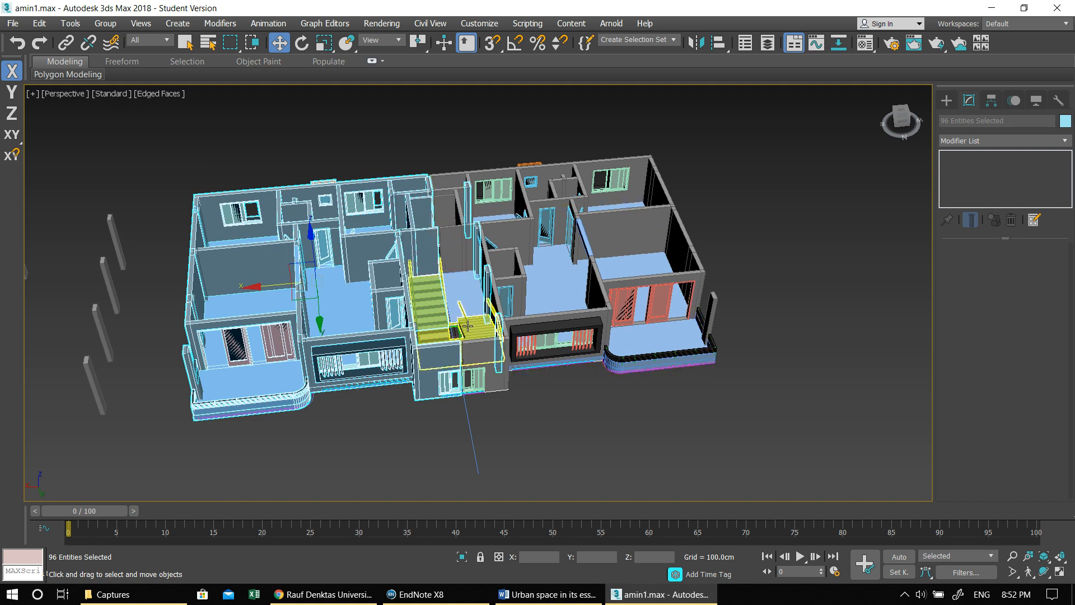
{"action": "scroll", "coordinate": [450, 275], "scroll_direction": "up", "scroll_amount": 8}
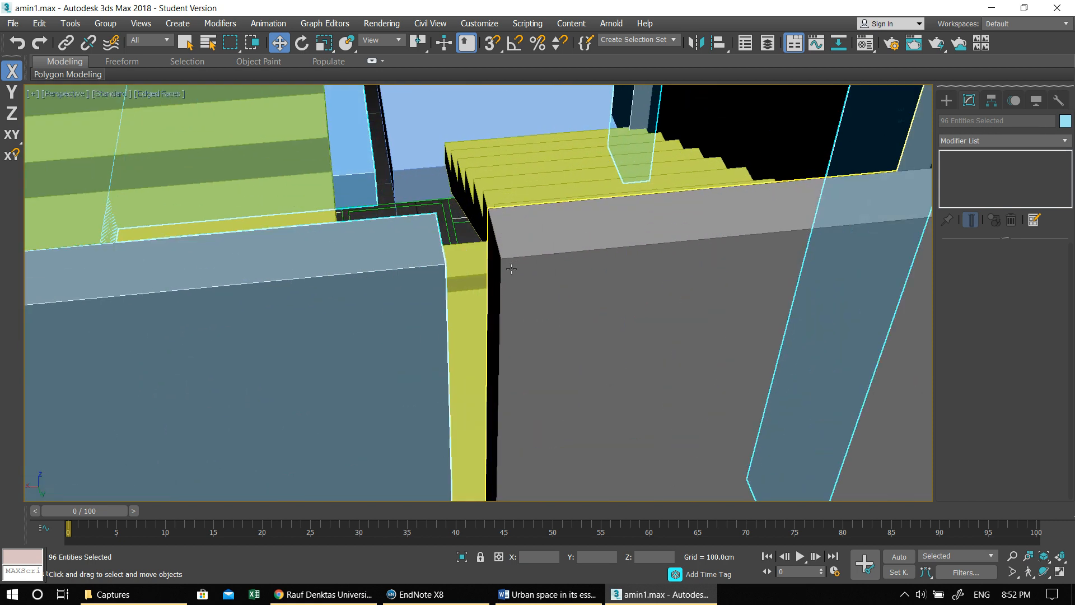
{"action": "scroll", "coordinate": [511, 268], "scroll_direction": "up", "scroll_amount": 3}
{"action": "key", "text": "s"}
{"action": "left_click_drag", "start_coordinate": [399, 285], "coordinate": [539, 271]}
{"action": "scroll", "coordinate": [539, 271], "scroll_direction": "down", "scroll_amount": 12}
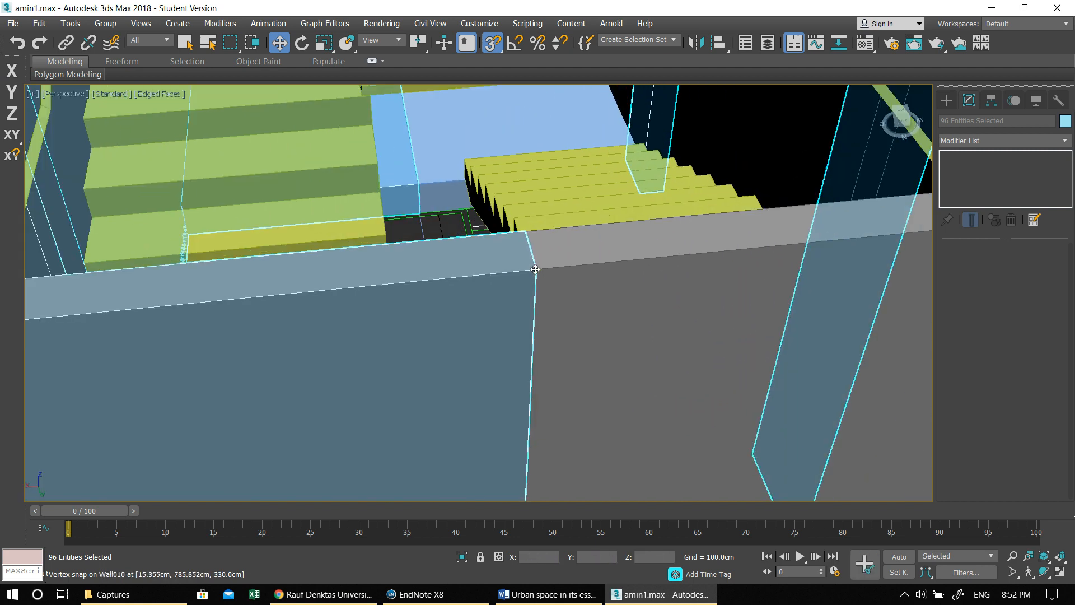
{"action": "left_click", "coordinate": [546, 361]}
- Select the complete floor of two mirrored apartments in the Perspective view, excluding the separate stair core and loose columns
{"action": "middle_click_drag", "start_coordinate": [575, 362], "coordinate": [466, 287], "text": "alt"}
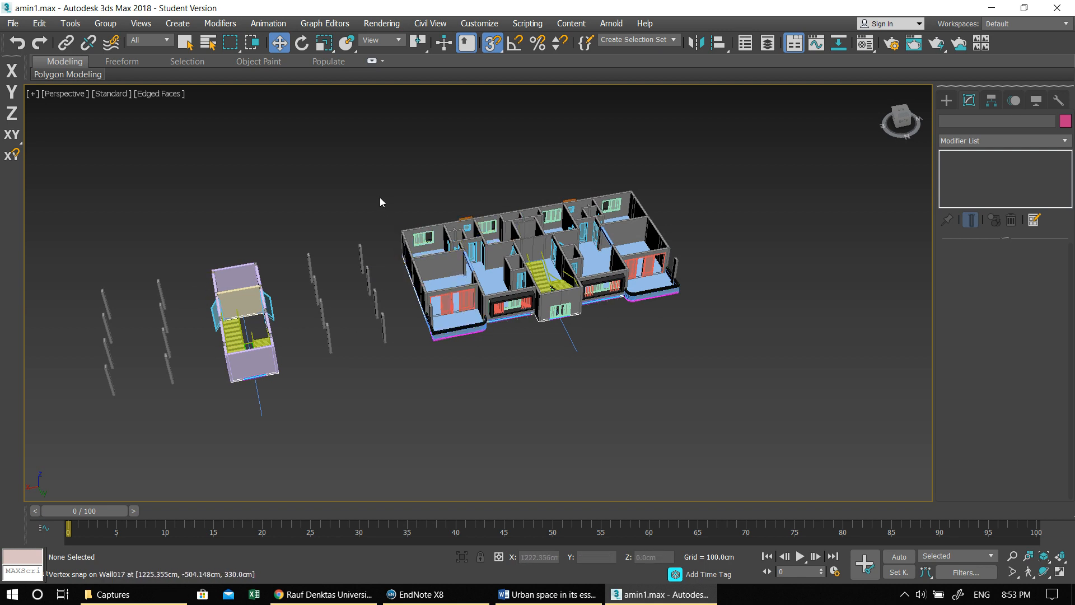
{"action": "middle_click_drag", "start_coordinate": [380, 188], "coordinate": [408, 213], "text": "alt"}
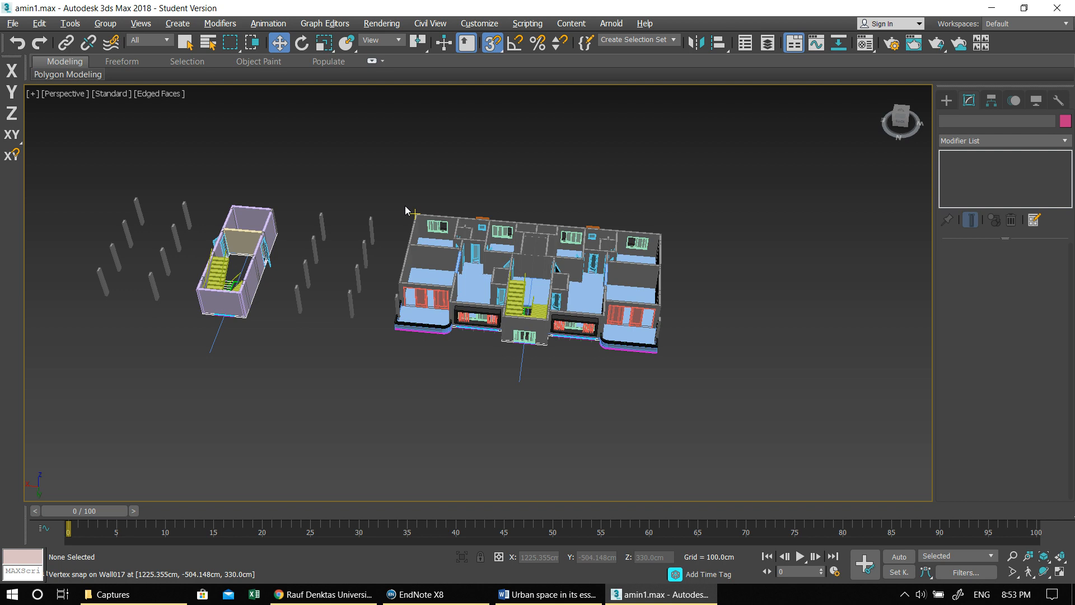
{"action": "key", "text": "alt+w"}
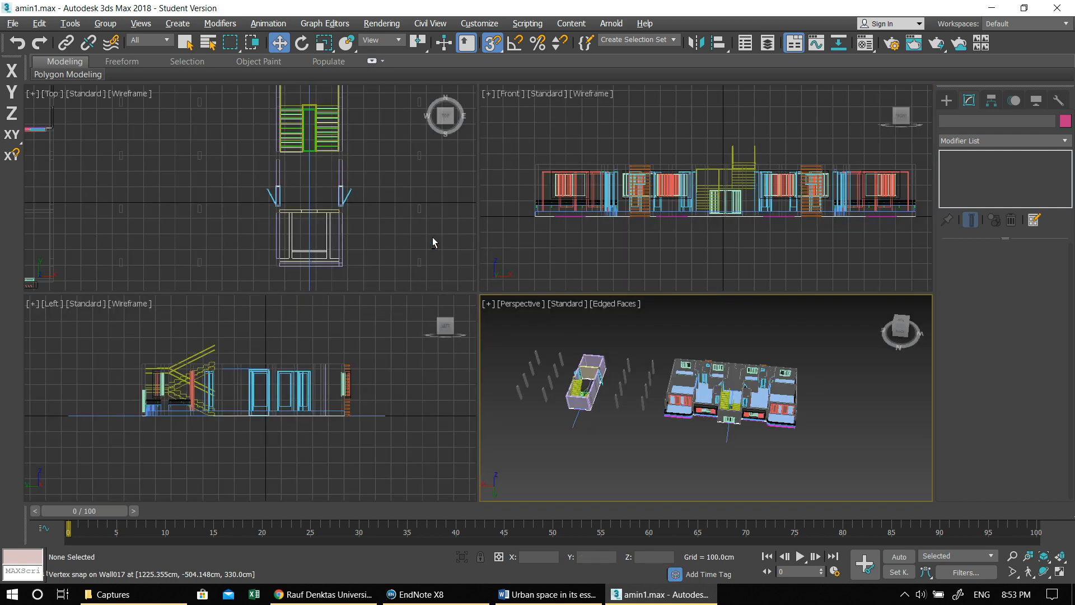
{"action": "key", "text": "alt+w"}
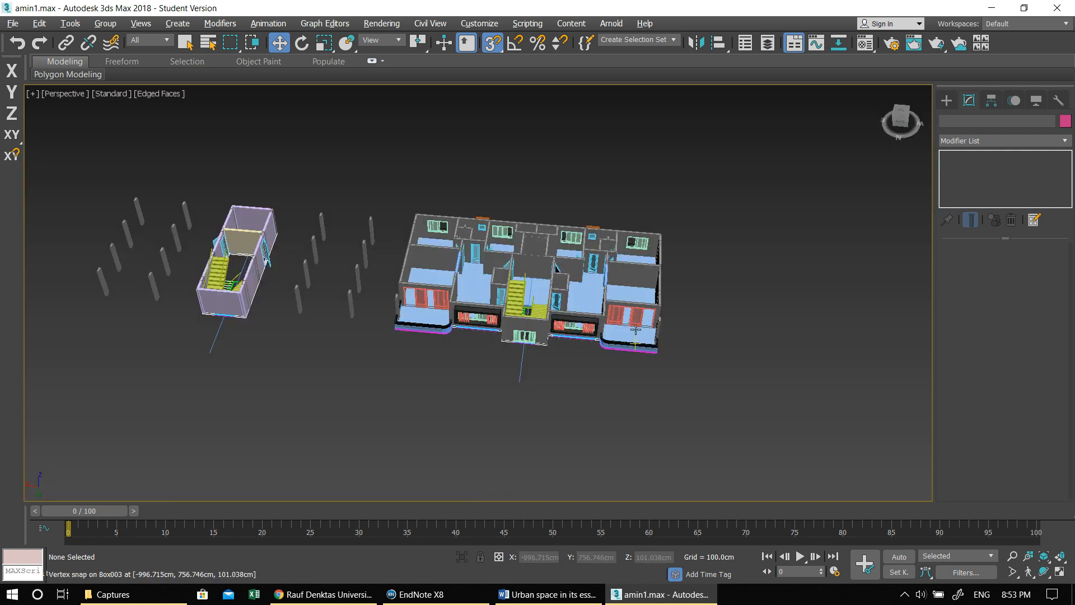
{"action": "left_click_drag", "start_coordinate": [677, 396], "coordinate": [740, 398]}
{"action": "middle_click_drag", "start_coordinate": [492, 326], "coordinate": [639, 324]}
{"action": "scroll", "coordinate": [588, 315], "scroll_direction": "up", "scroll_amount": 4}
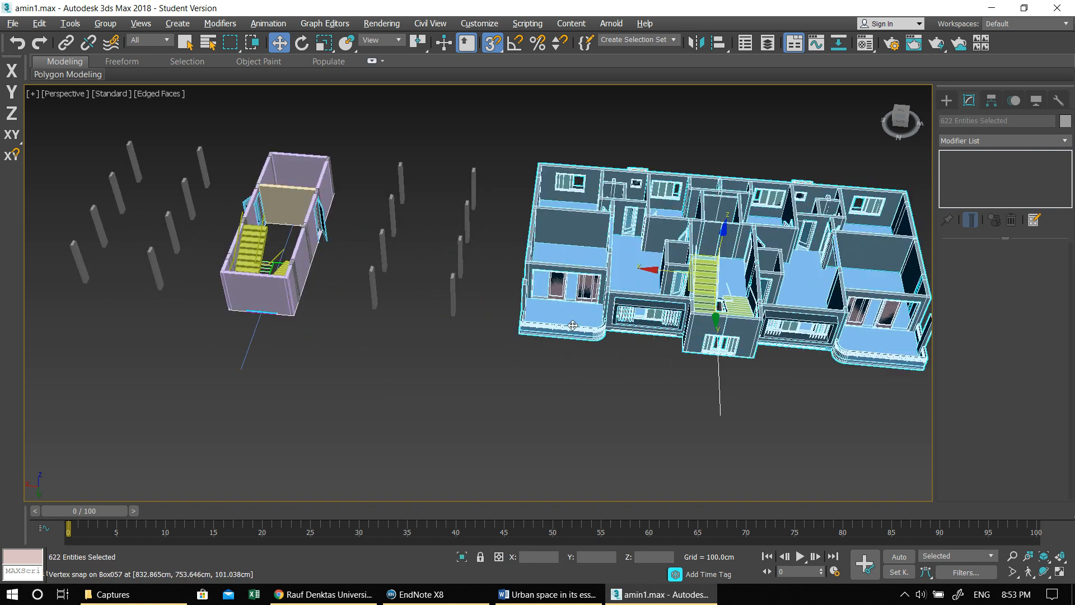
- Make one copy of the selected floor and place it over the separate stair core and columns in the Perspective view
{"action": "scroll", "coordinate": [600, 281], "scroll_direction": "up", "scroll_amount": 4}
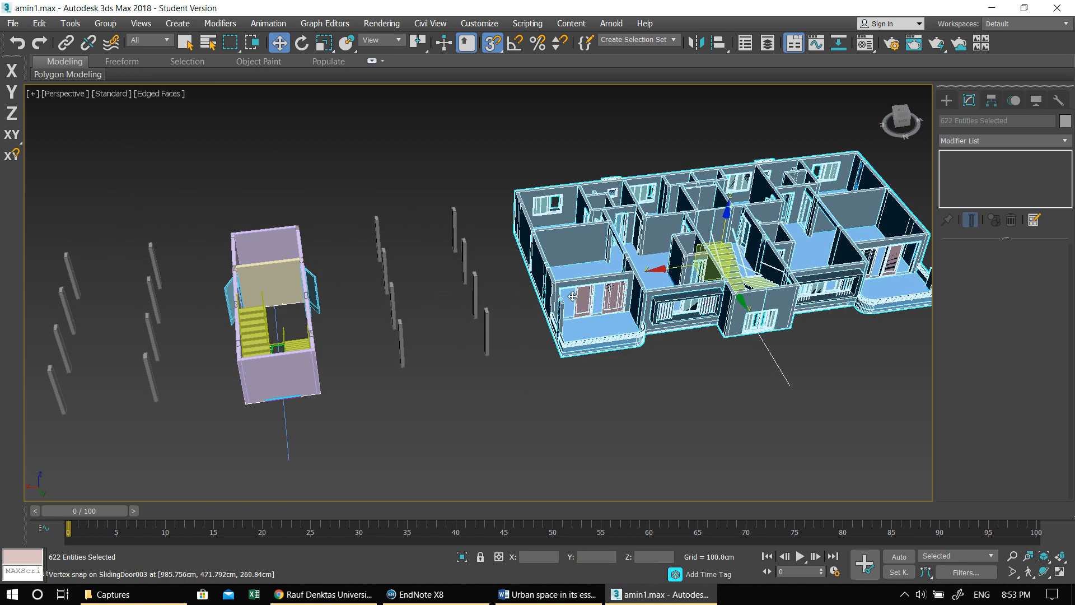
{"action": "scroll", "coordinate": [709, 279], "scroll_direction": "down", "scroll_amount": 4}
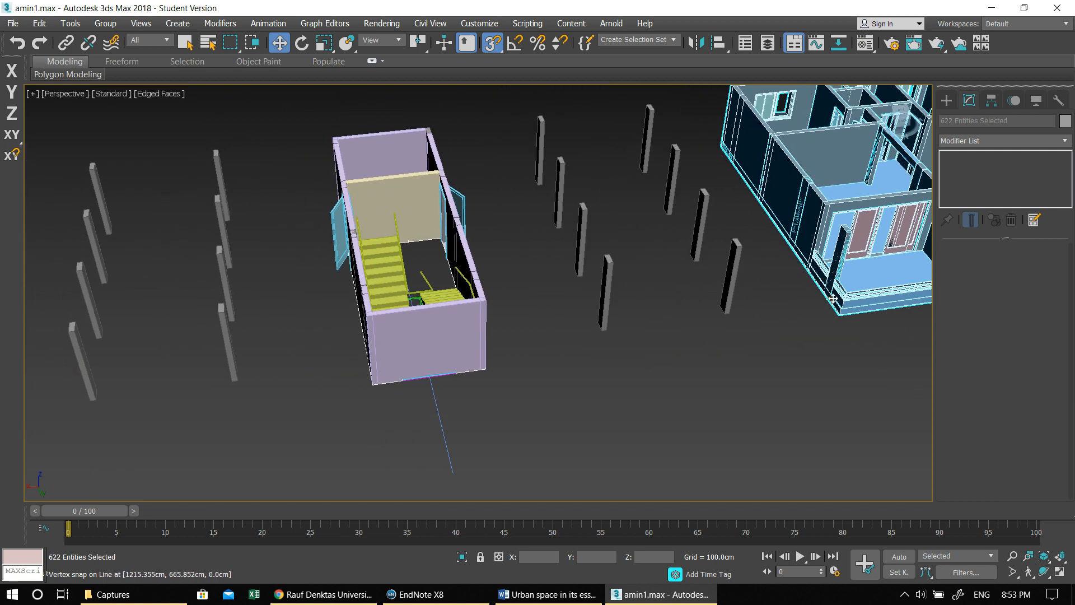
{"action": "scroll", "coordinate": [825, 282], "scroll_direction": "up", "scroll_amount": 3}
{"action": "scroll", "coordinate": [806, 308], "scroll_direction": "down", "scroll_amount": 3}
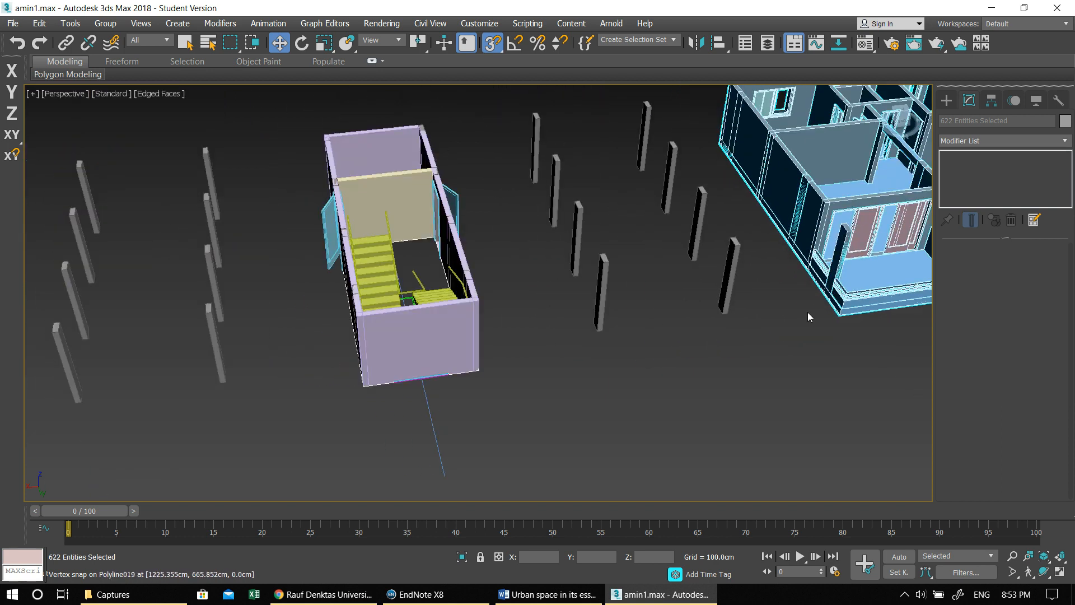
{"action": "middle_click_drag", "start_coordinate": [808, 311], "coordinate": [846, 279]}
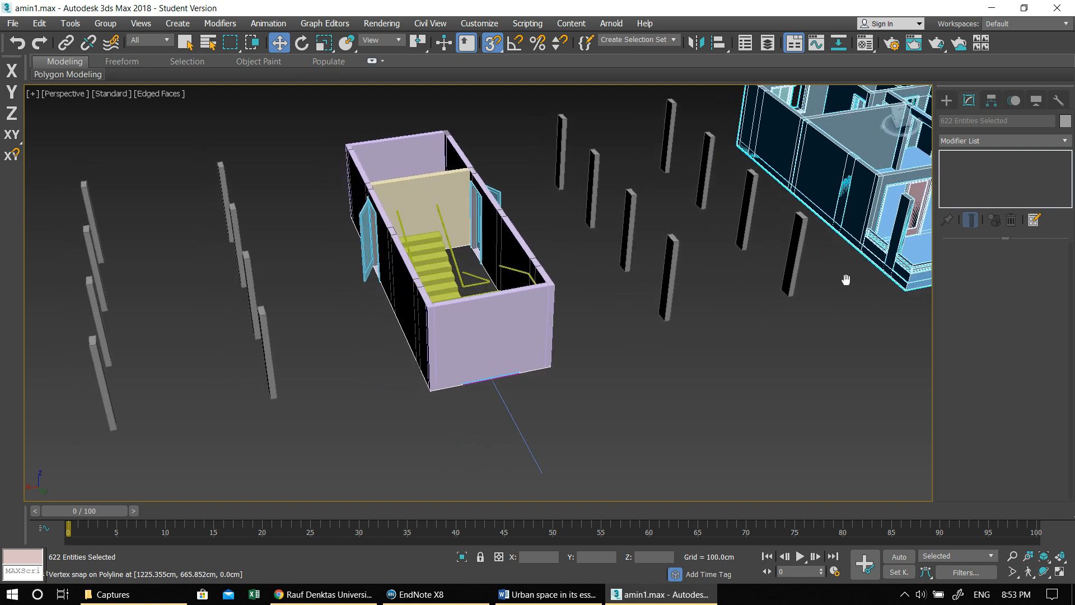
{"action": "scroll", "coordinate": [861, 282], "scroll_direction": "down", "scroll_amount": 2}
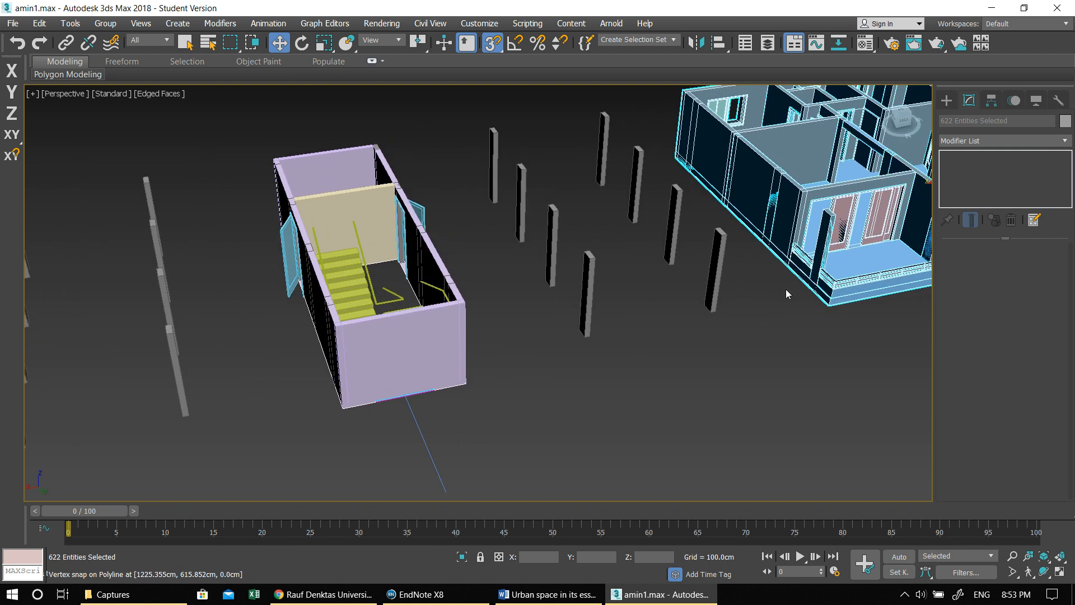
{"action": "scroll", "coordinate": [785, 289], "scroll_direction": "down", "scroll_amount": 3}
{"action": "scroll", "coordinate": [798, 286], "scroll_direction": "up", "scroll_amount": 2}
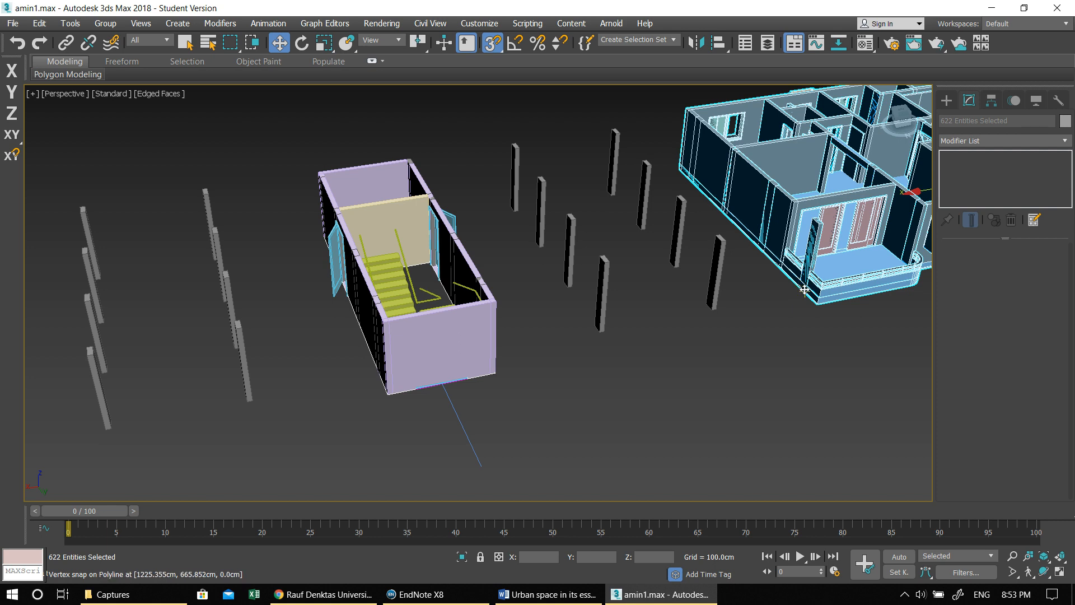
{"action": "scroll", "coordinate": [805, 293], "scroll_direction": "down", "scroll_amount": 4}
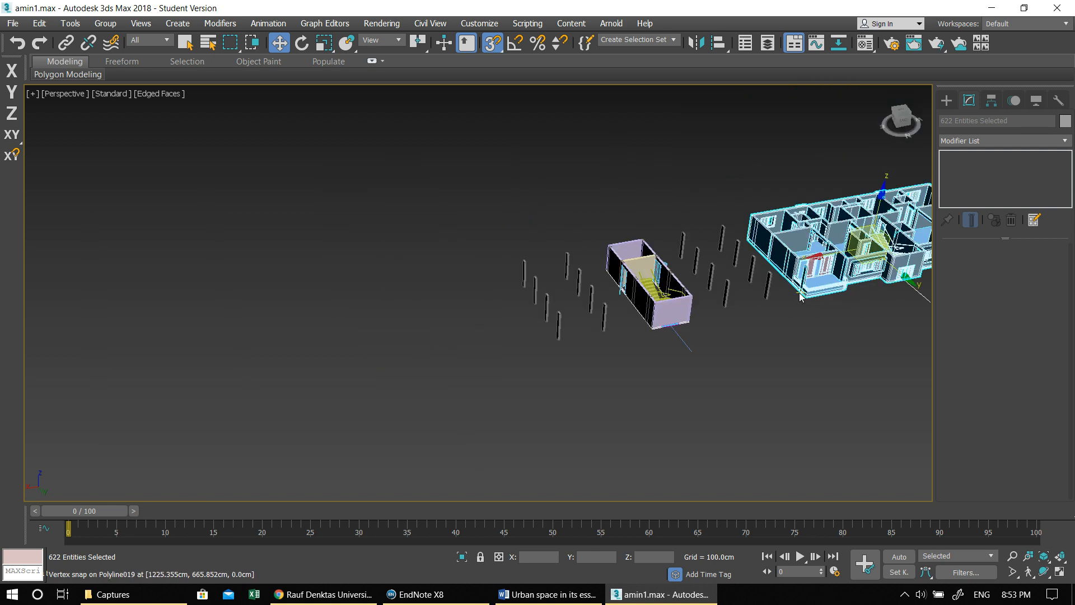
{"action": "middle_click_drag", "start_coordinate": [807, 318], "coordinate": [801, 318], "text": "alt"}
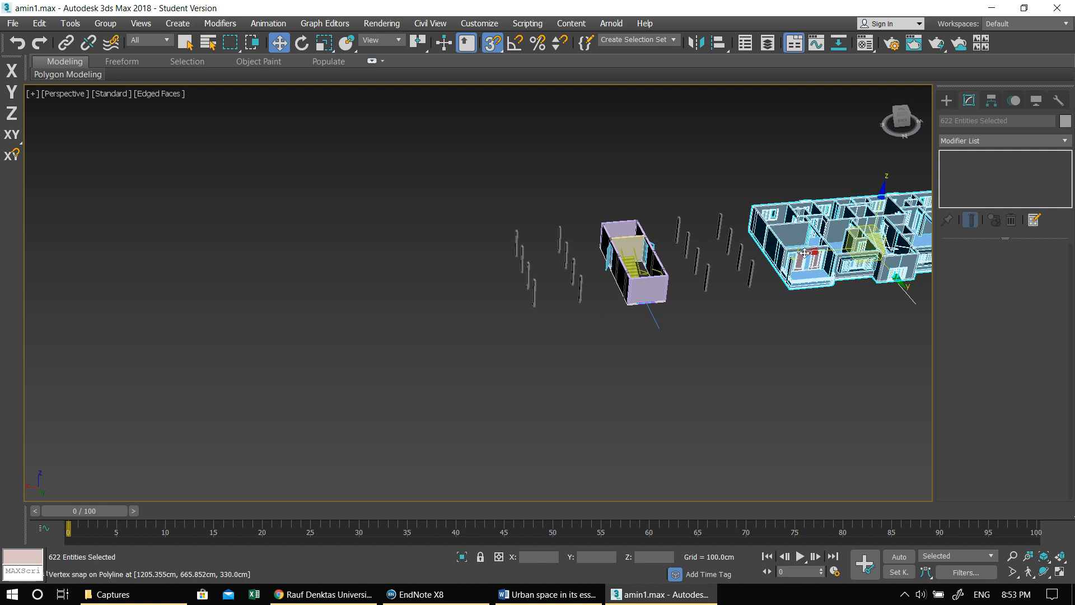
{"action": "left_click_drag", "start_coordinate": [804, 250], "coordinate": [612, 282]}
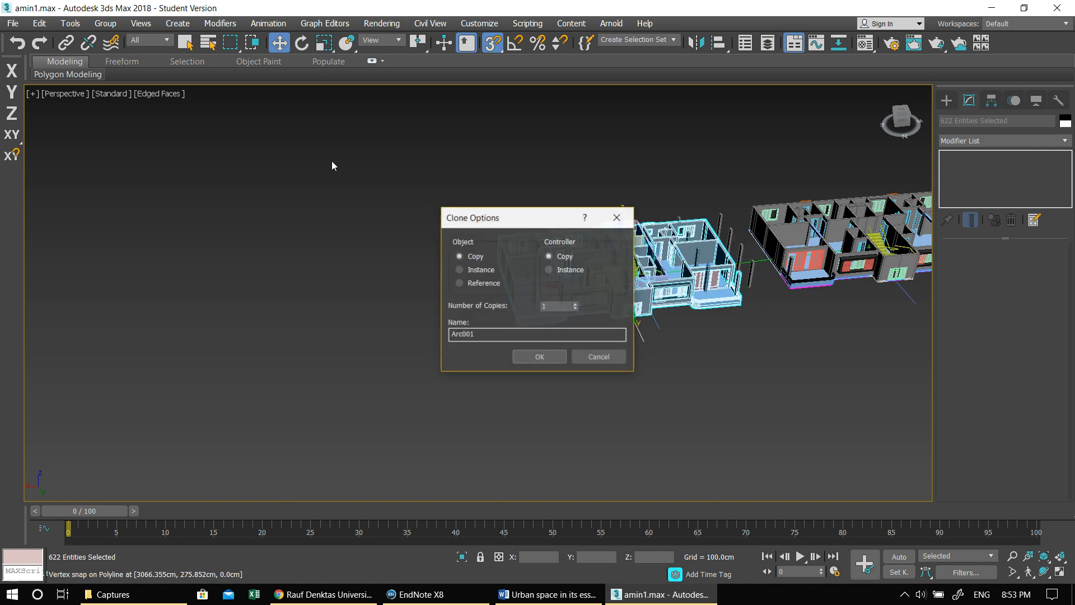
{"action": "left_click", "coordinate": [547, 360]}
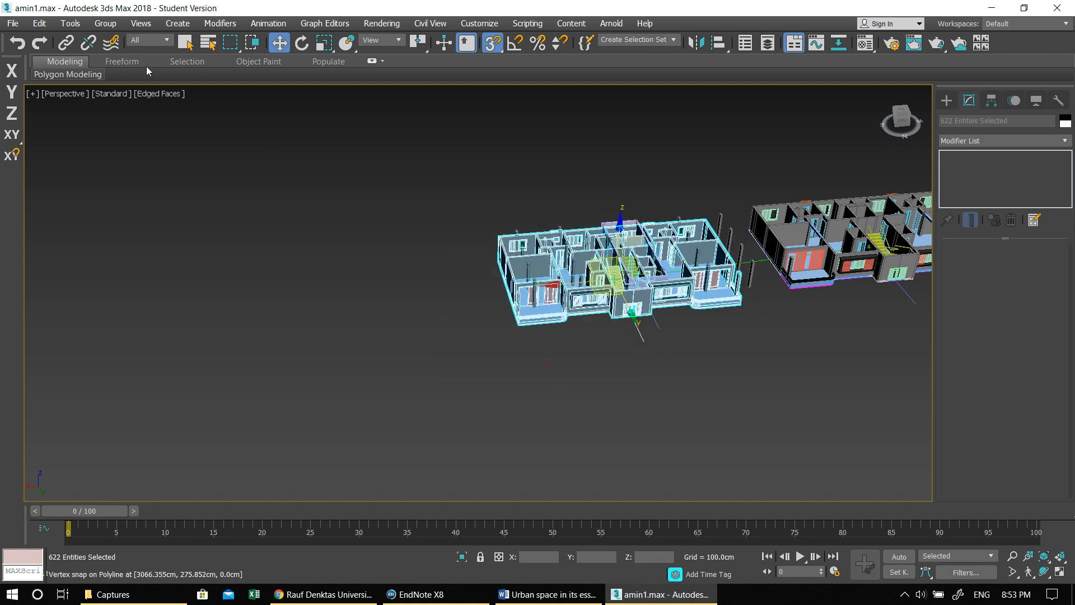
- Group the copied floor's objects under the name FLOORS
{"action": "left_click", "coordinate": [96, 27]}
{"action": "left_click", "coordinate": [114, 43]}
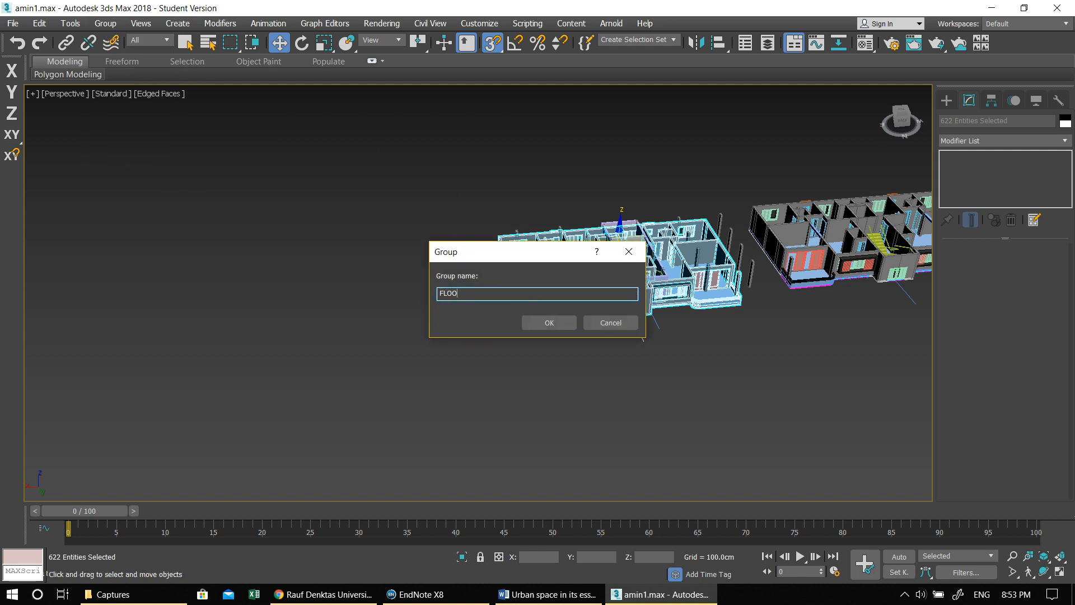
{"action": "key", "text": "Return"}
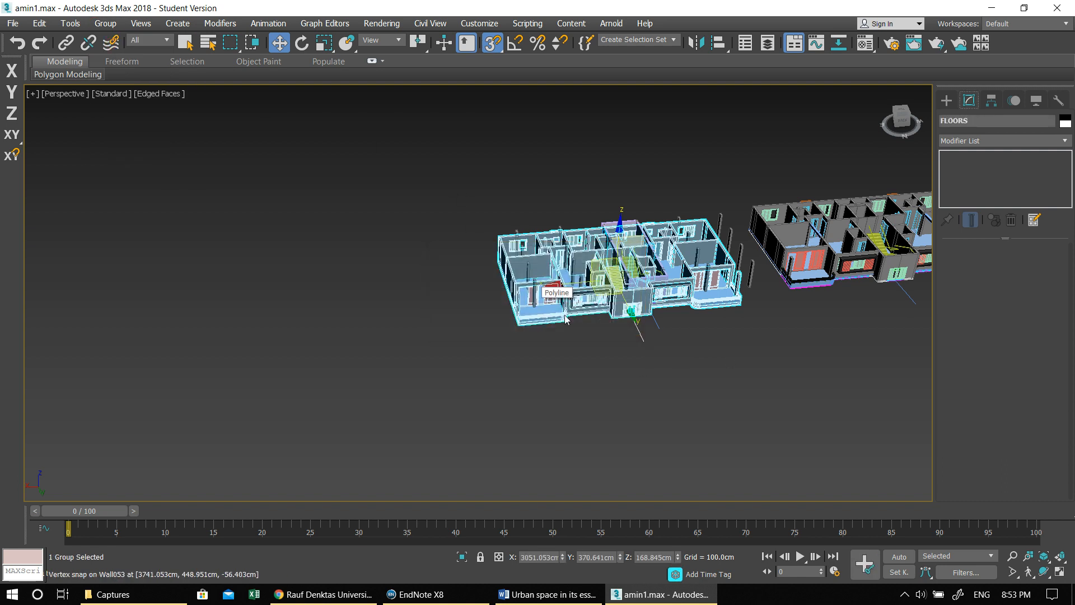
- In the Left view, raise the FLOORS group onto the ground-level columns and line it up front to back
{"action": "key", "text": "alt+w"}
{"action": "key", "text": "alt+w"}
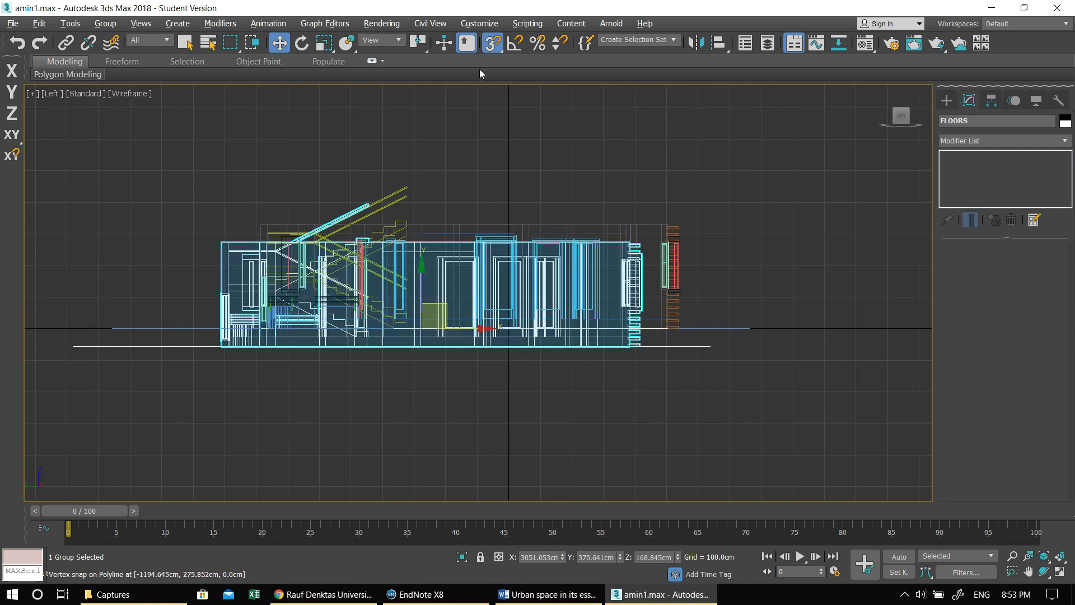
{"action": "key", "text": "F5"}
{"action": "left_click", "coordinate": [420, 328]}
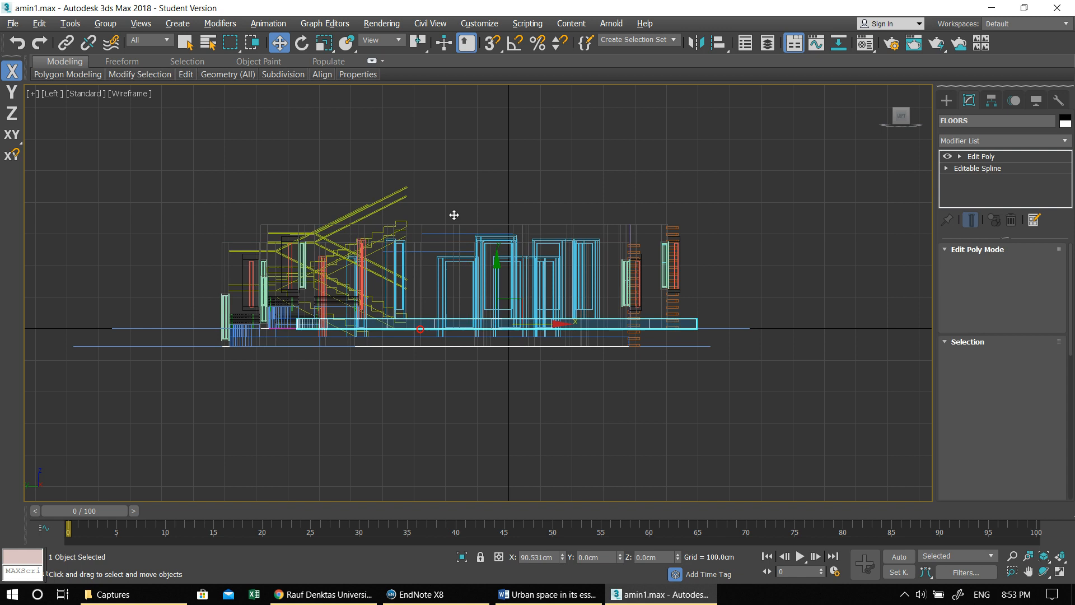
{"action": "left_click_drag", "start_coordinate": [453, 215], "coordinate": [410, 275]}
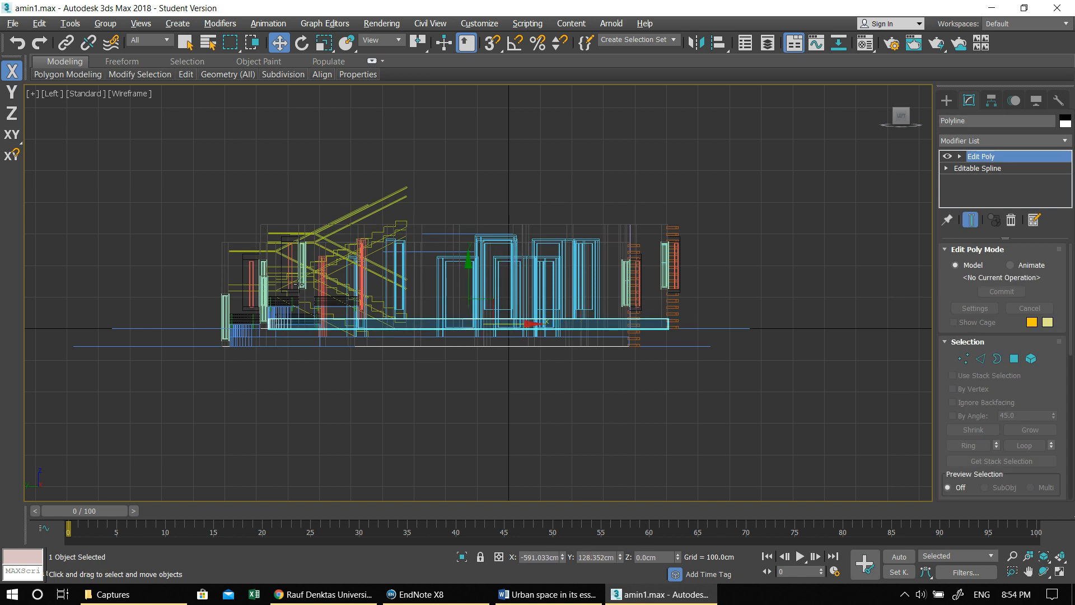
{"action": "left_click", "coordinate": [222, 251]}
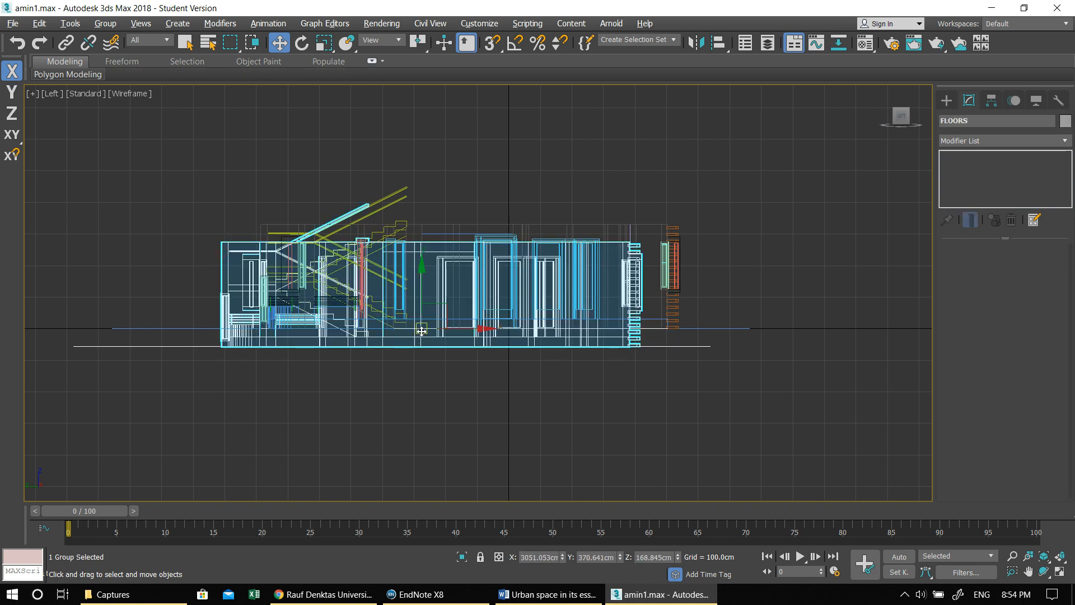
{"action": "left_click_drag", "start_coordinate": [421, 331], "coordinate": [460, 207]}
- In the Top view, shift the FLOORS group along X until it lines up with the stair core beneath it
{"action": "key", "text": "alt+w"}
{"action": "middle_click", "coordinate": [326, 196]}
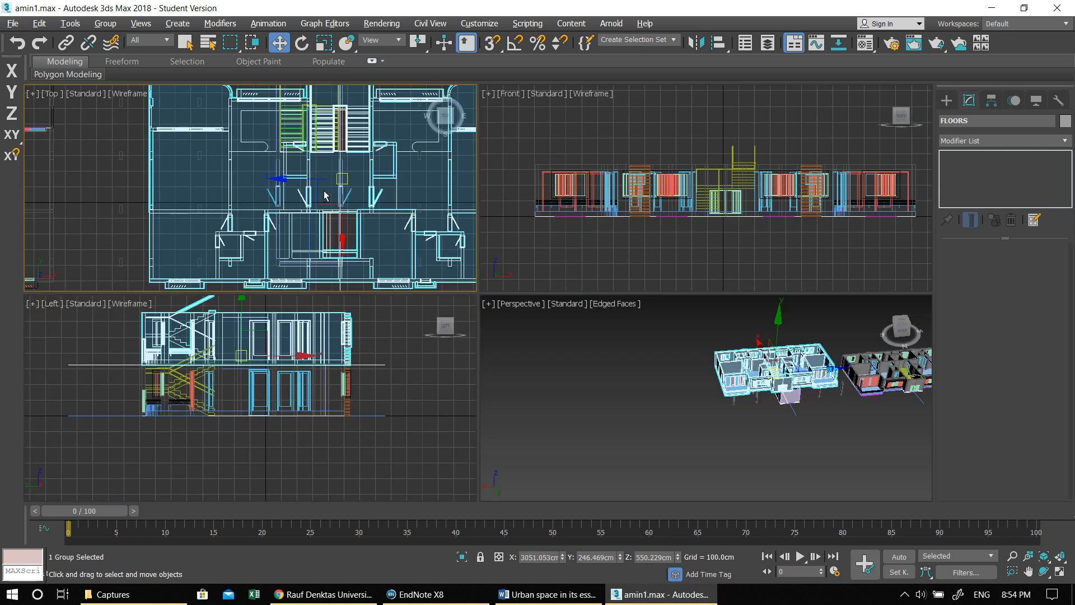
{"action": "key", "text": "alt+w"}
{"action": "middle_click_drag", "start_coordinate": [357, 252], "coordinate": [515, 203]}
{"action": "scroll", "coordinate": [479, 252], "scroll_direction": "down", "scroll_amount": 5}
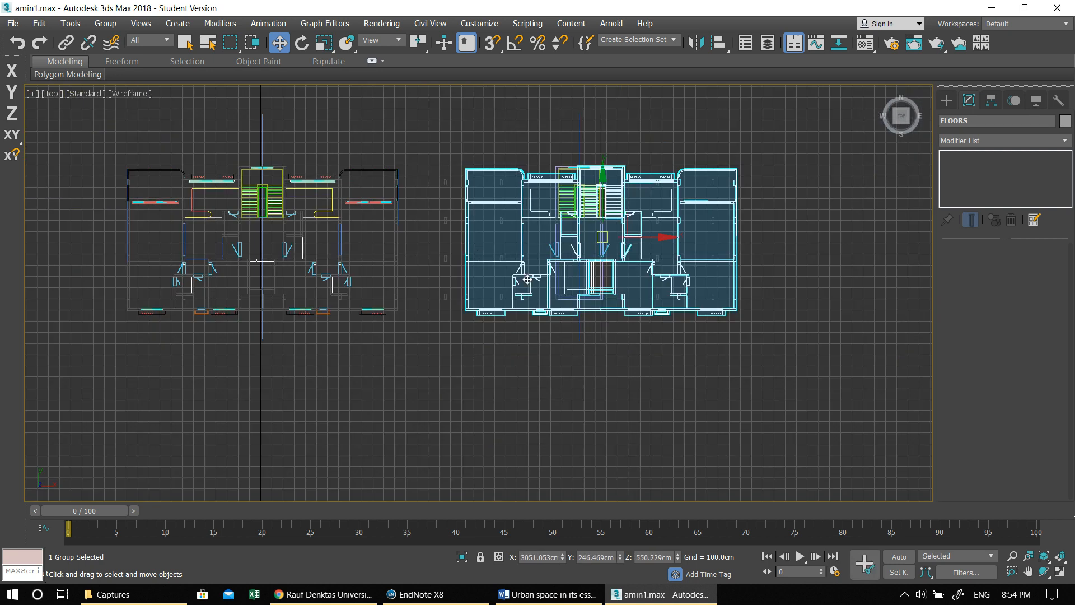
{"action": "scroll", "coordinate": [527, 278], "scroll_direction": "up", "scroll_amount": 3}
{"action": "left_click_drag", "start_coordinate": [676, 183], "coordinate": [633, 183]}
{"action": "key", "text": "alt+w"}
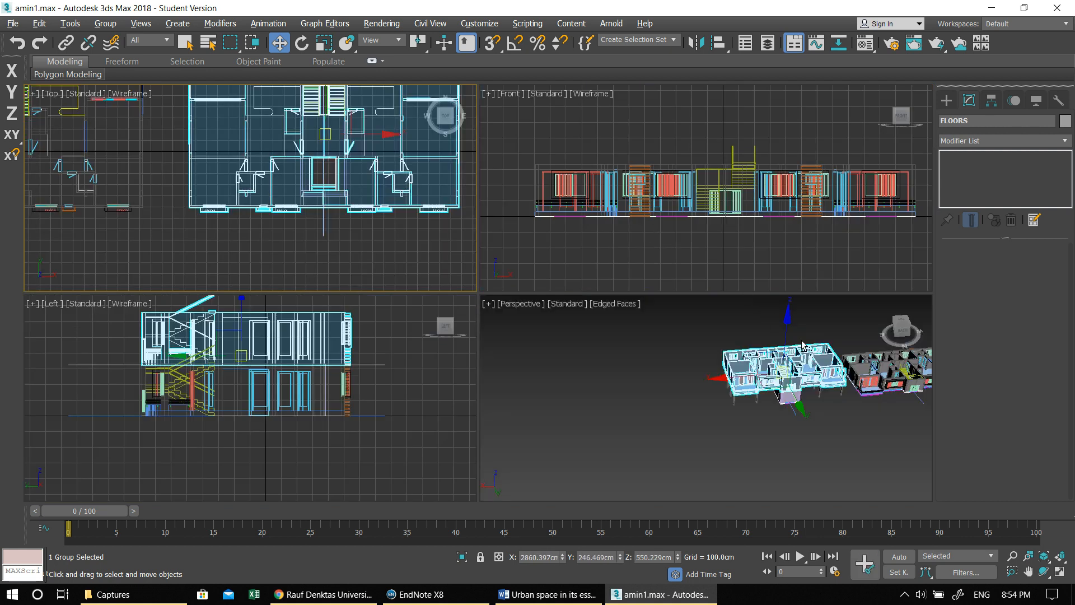
- Enable snapping and snap the bottom corner of the FLOORS group's balcony column onto the matching ground column's top corner, and clear the selection
{"action": "key", "text": "alt+w"}
{"action": "scroll", "coordinate": [596, 331], "scroll_direction": "up", "scroll_amount": 6}
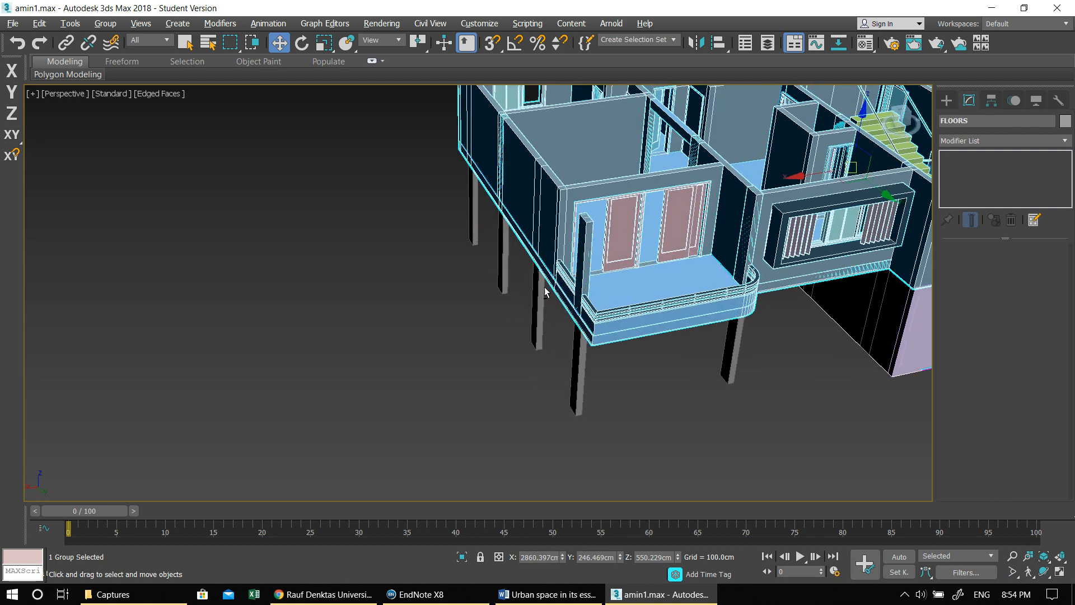
{"action": "scroll", "coordinate": [636, 353], "scroll_direction": "up", "scroll_amount": 5}
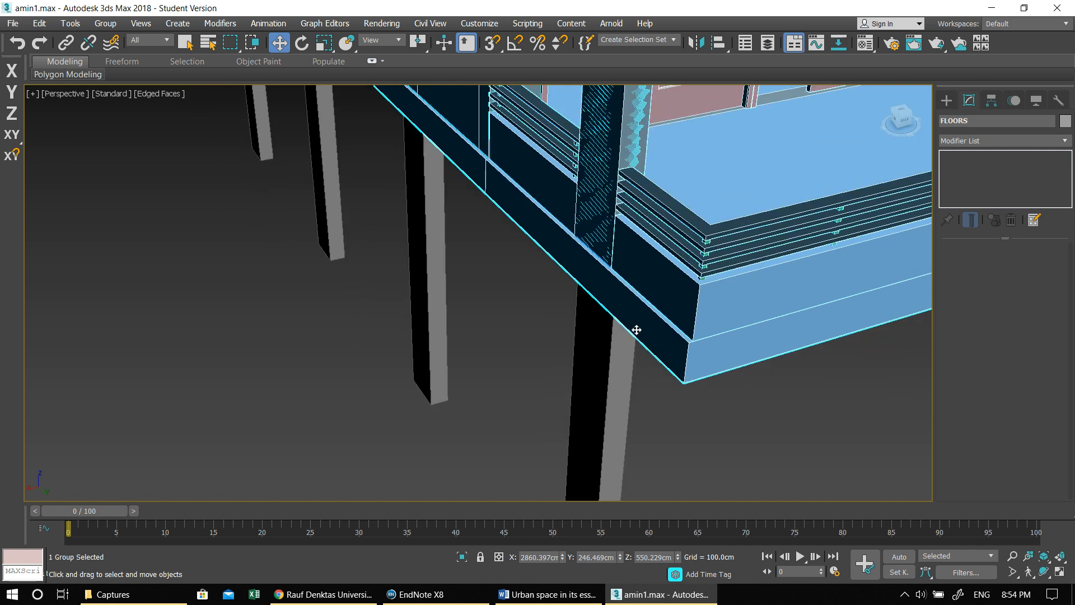
{"action": "middle_click_drag", "start_coordinate": [600, 329], "coordinate": [582, 336]}
{"action": "middle_click_drag", "start_coordinate": [587, 274], "coordinate": [536, 293], "text": "alt"}
{"action": "scroll", "coordinate": [412, 275], "scroll_direction": "up", "scroll_amount": 6}
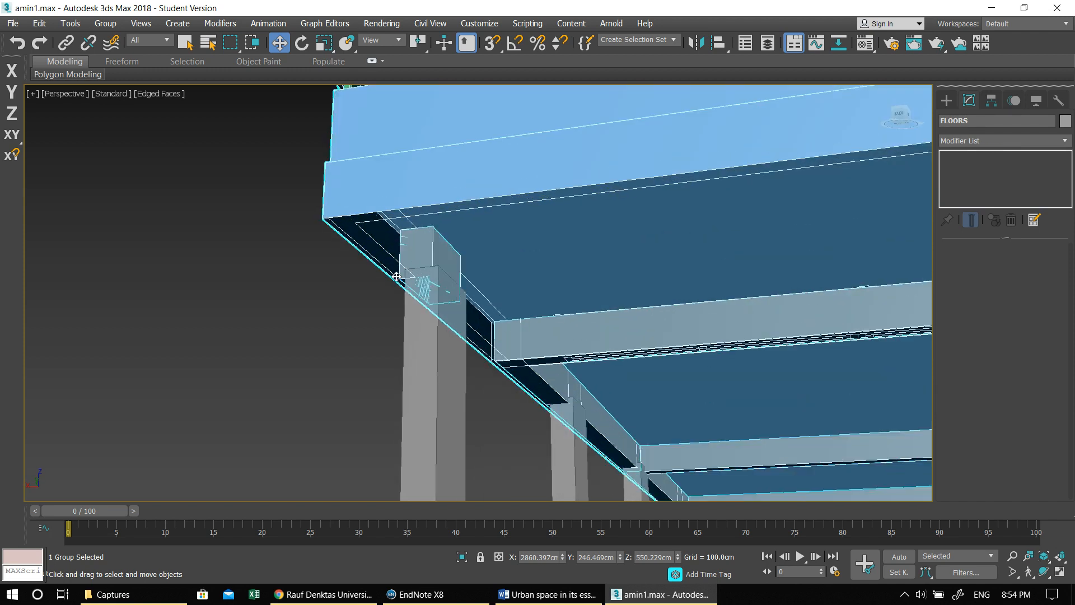
{"action": "scroll", "coordinate": [418, 270], "scroll_direction": "up", "scroll_amount": 2}
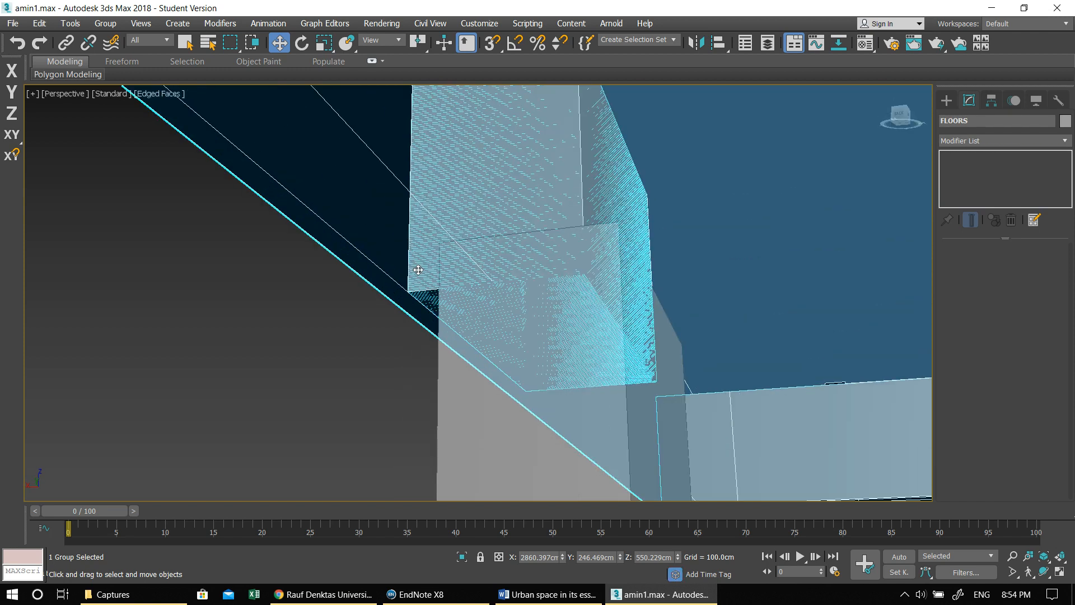
{"action": "left_click", "coordinate": [495, 45]}
{"action": "left_click_drag", "start_coordinate": [430, 271], "coordinate": [440, 244]}
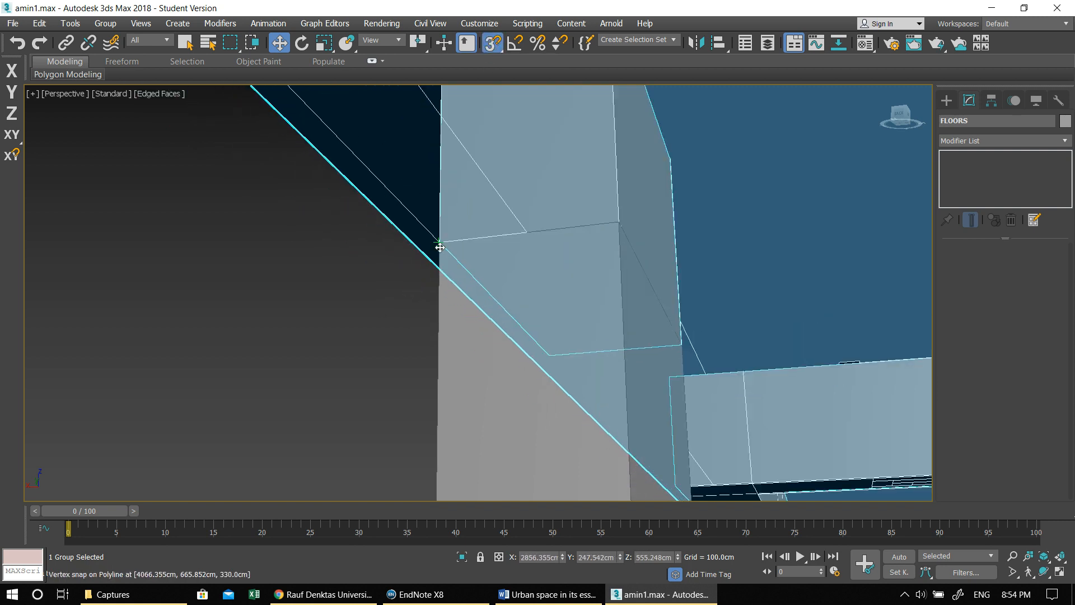
{"action": "left_click", "coordinate": [361, 279]}
- Try to place a single copy of the FLOORS group above itself, and undo the attempt
{"action": "scroll", "coordinate": [580, 319], "scroll_direction": "down", "scroll_amount": 10}
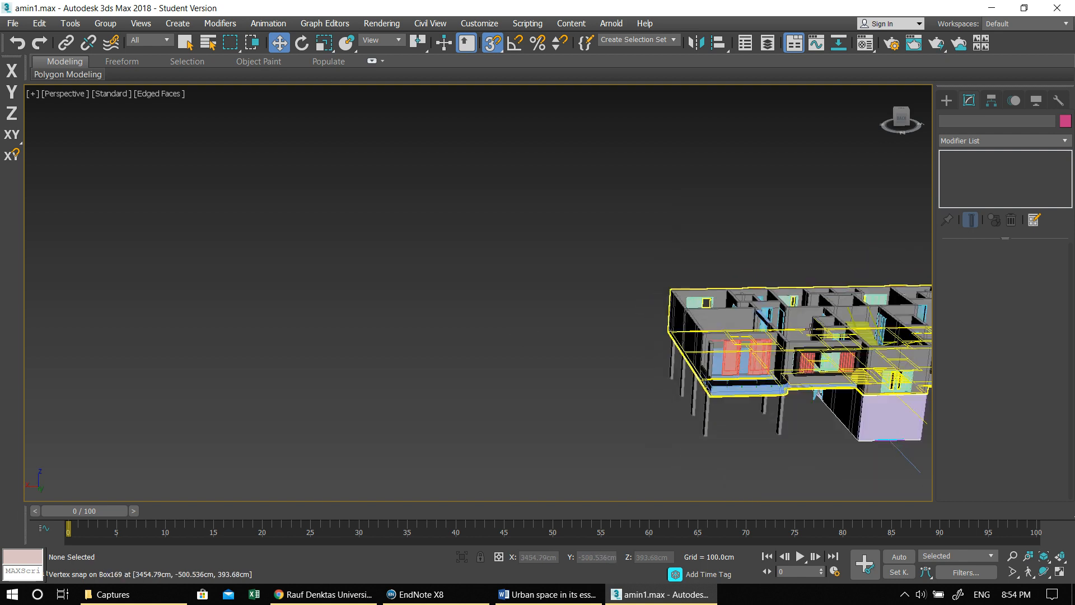
{"action": "scroll", "coordinate": [566, 274], "scroll_direction": "up", "scroll_amount": 3}
{"action": "middle_click_drag", "start_coordinate": [790, 334], "coordinate": [793, 348], "text": "alt"}
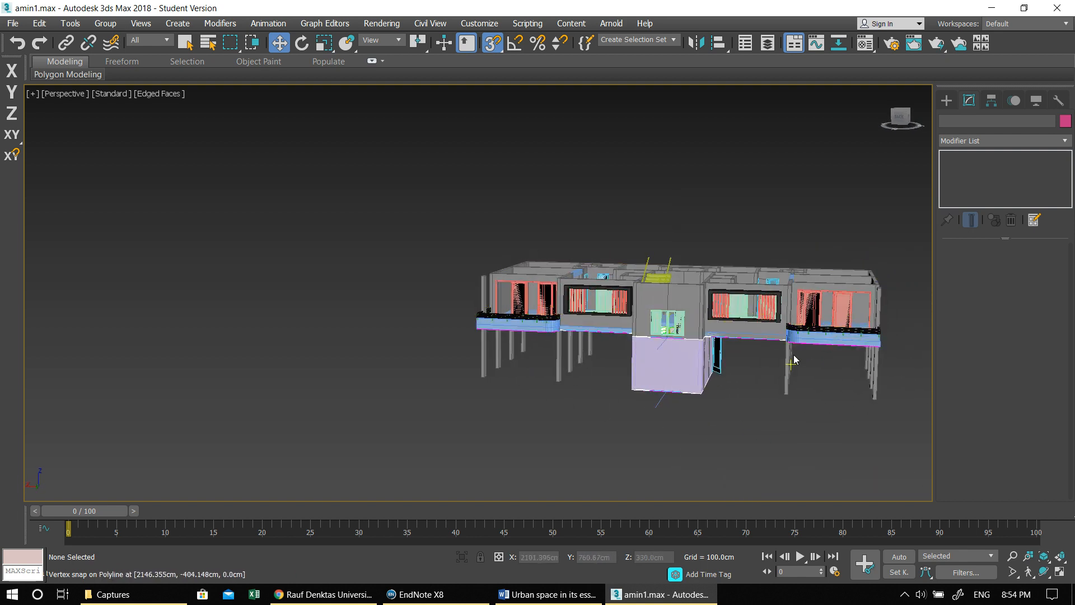
{"action": "middle_click_drag", "start_coordinate": [726, 363], "coordinate": [660, 327], "text": "alt"}
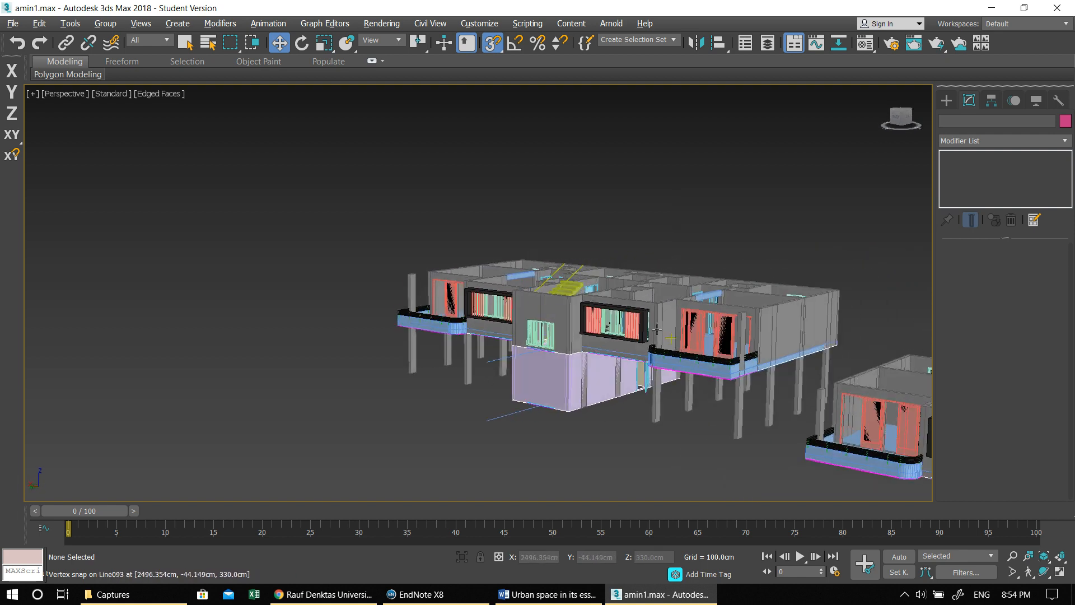
{"action": "left_click", "coordinate": [652, 318]}
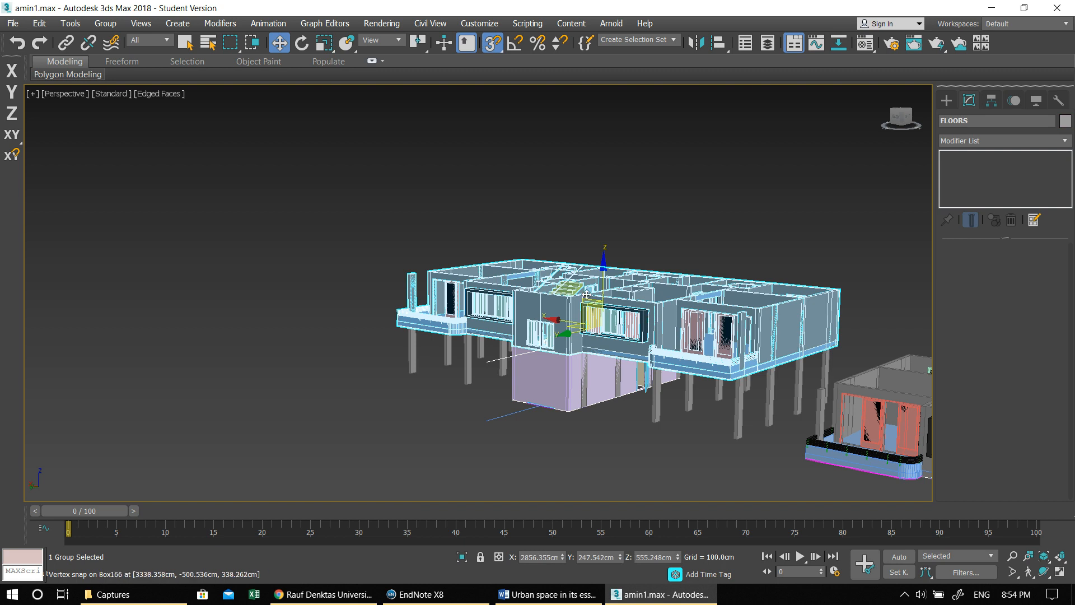
{"action": "left_click_drag", "start_coordinate": [603, 264], "coordinate": [603, 246], "text": "shift"}
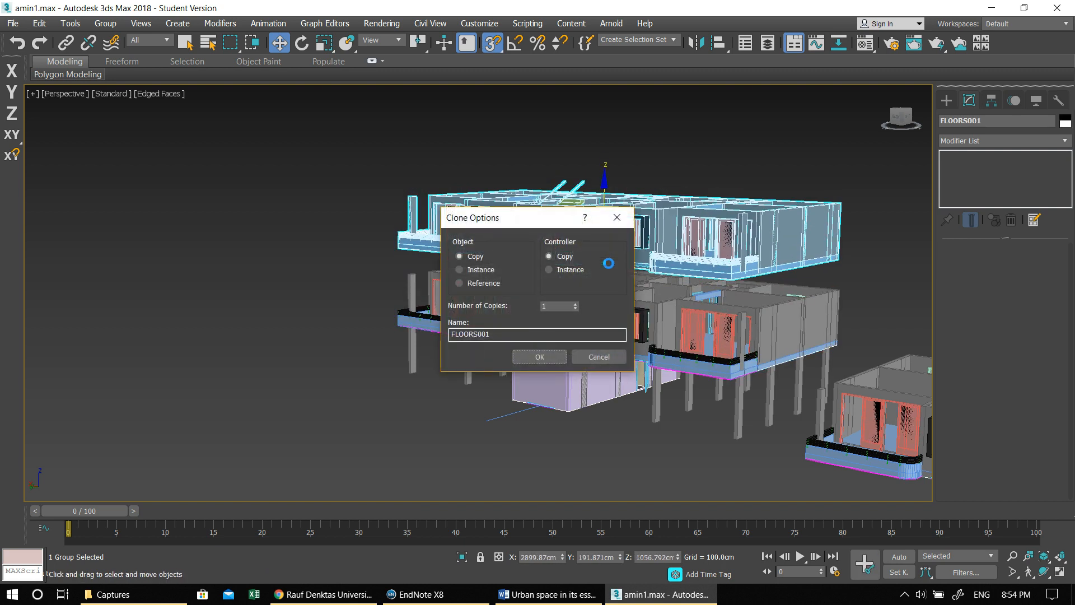
{"action": "left_click", "coordinate": [539, 356]}
{"action": "key", "text": "ctrl+z"}
- Copy the FLOORS group upward, constrained to the Z axis, as 6 copies stacked about 350 cm apart
{"action": "scroll", "coordinate": [526, 312], "scroll_direction": "up", "scroll_amount": 8}
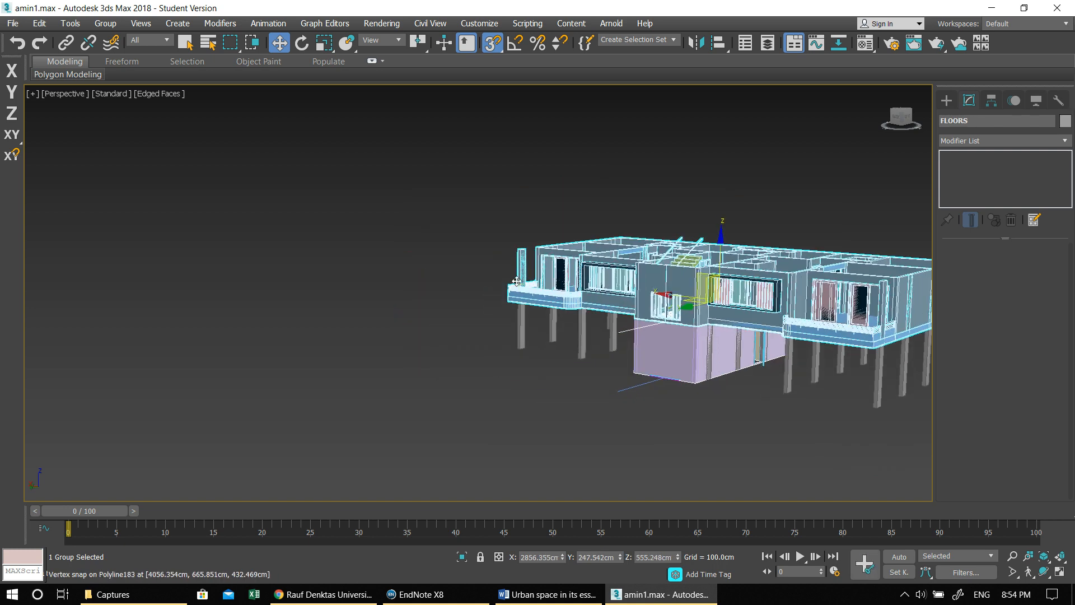
{"action": "middle_click_drag", "start_coordinate": [541, 311], "coordinate": [417, 314]}
{"action": "scroll", "coordinate": [529, 312], "scroll_direction": "down", "scroll_amount": 3}
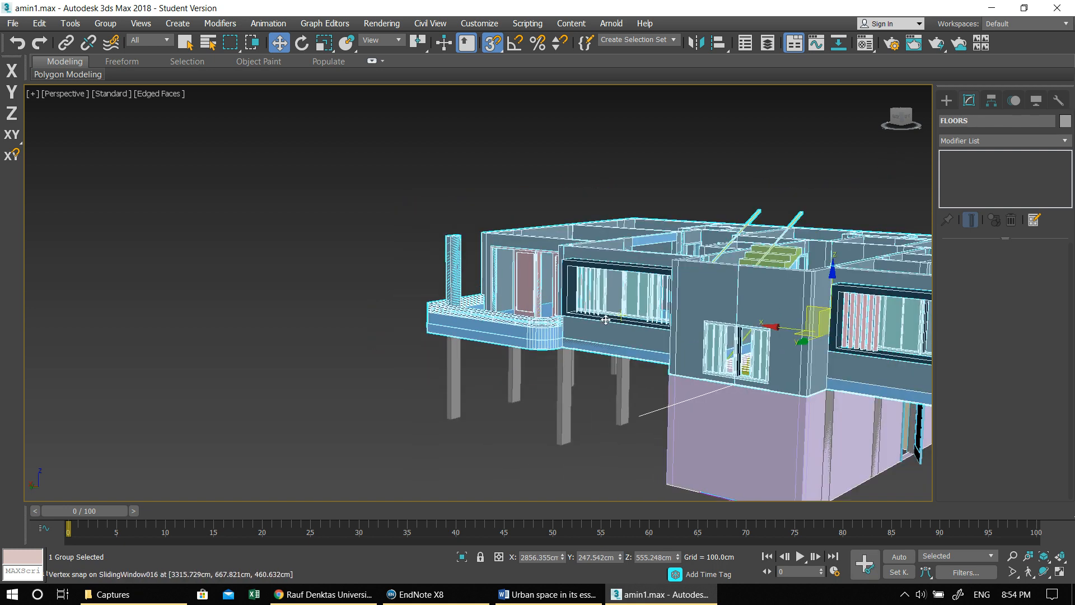
{"action": "key", "text": "F7"}
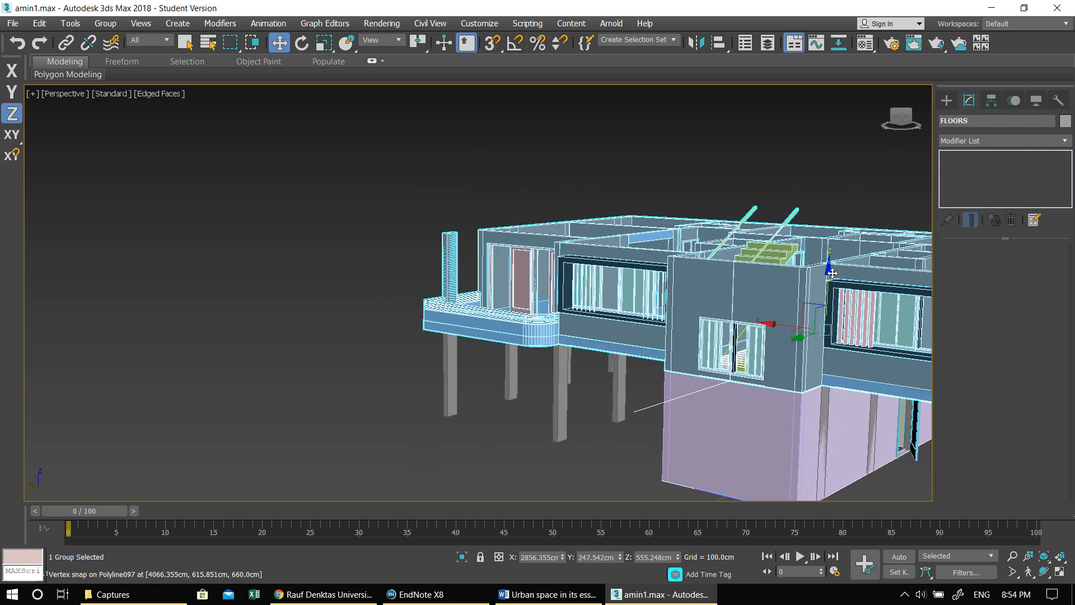
{"action": "left_click_drag", "start_coordinate": [828, 242], "coordinate": [838, 163], "text": "shift"}
{"action": "left_click", "coordinate": [574, 303]}
{"action": "left_click", "coordinate": [574, 303]}
{"action": "left_click", "coordinate": [574, 304]}
{"action": "left_click", "coordinate": [575, 303]}
{"action": "left_click", "coordinate": [575, 303]}
{"action": "left_click", "coordinate": [574, 304]}
{"action": "left_click", "coordinate": [554, 355]}
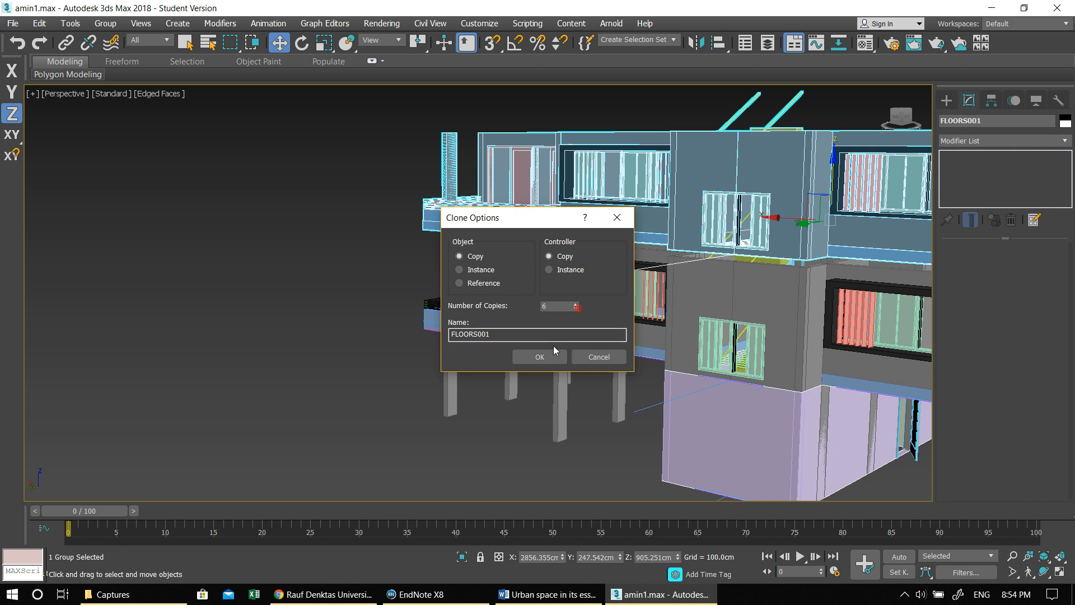
{"action": "left_click", "coordinate": [555, 355]}
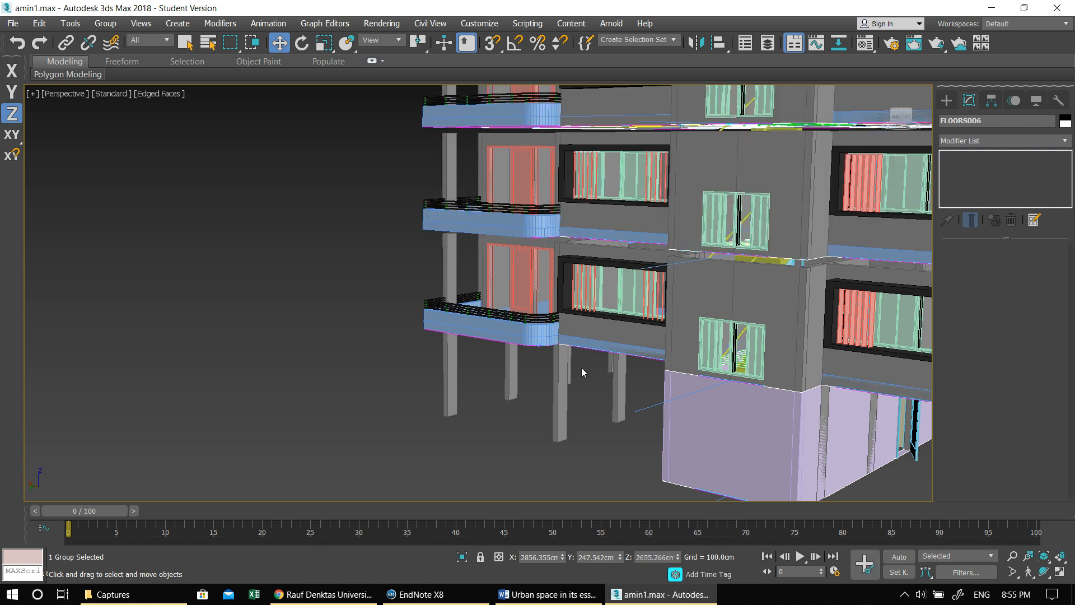
- Enable snapping and lower the first copied floor, FLOORS001, by snapping its balcony column's bottom corner onto the column top beneath it
{"action": "left_click", "coordinate": [516, 234]}
{"action": "scroll", "coordinate": [515, 234], "scroll_direction": "up", "scroll_amount": 10}
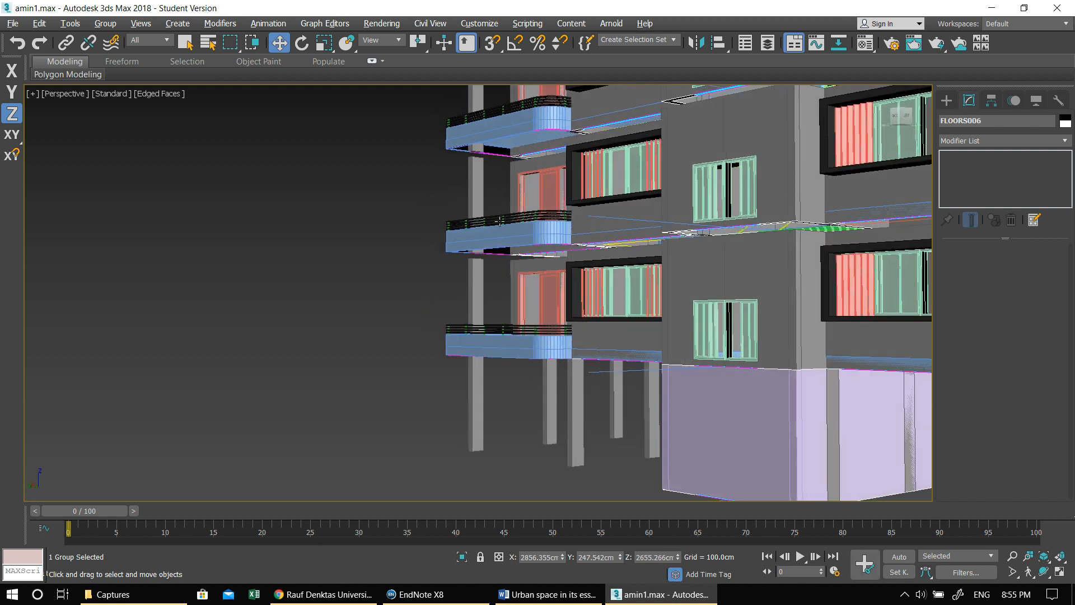
{"action": "scroll", "coordinate": [481, 272], "scroll_direction": "up", "scroll_amount": 4}
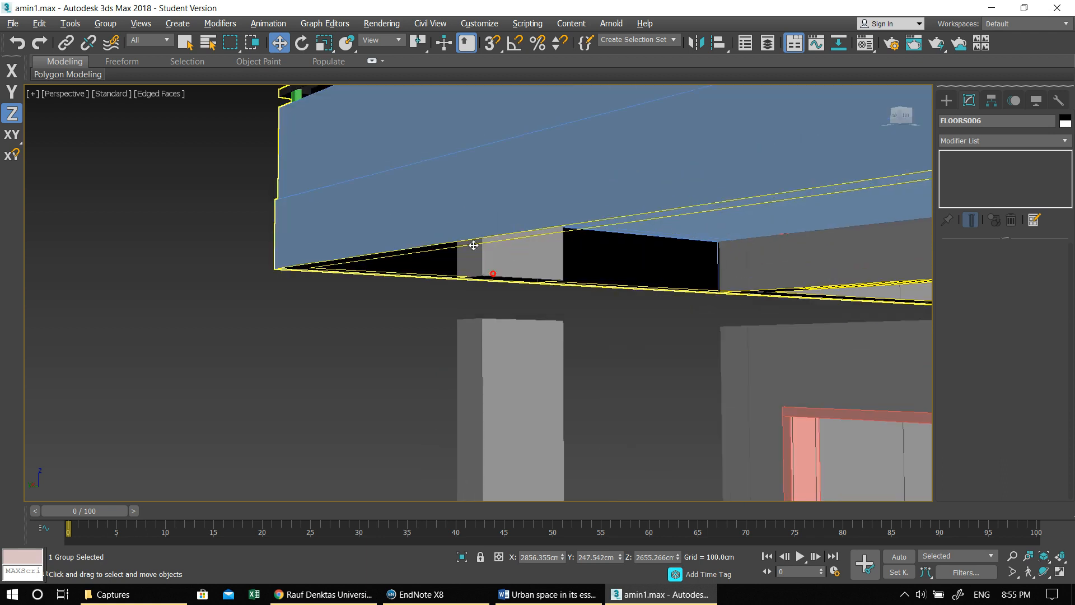
{"action": "left_click", "coordinate": [492, 274]}
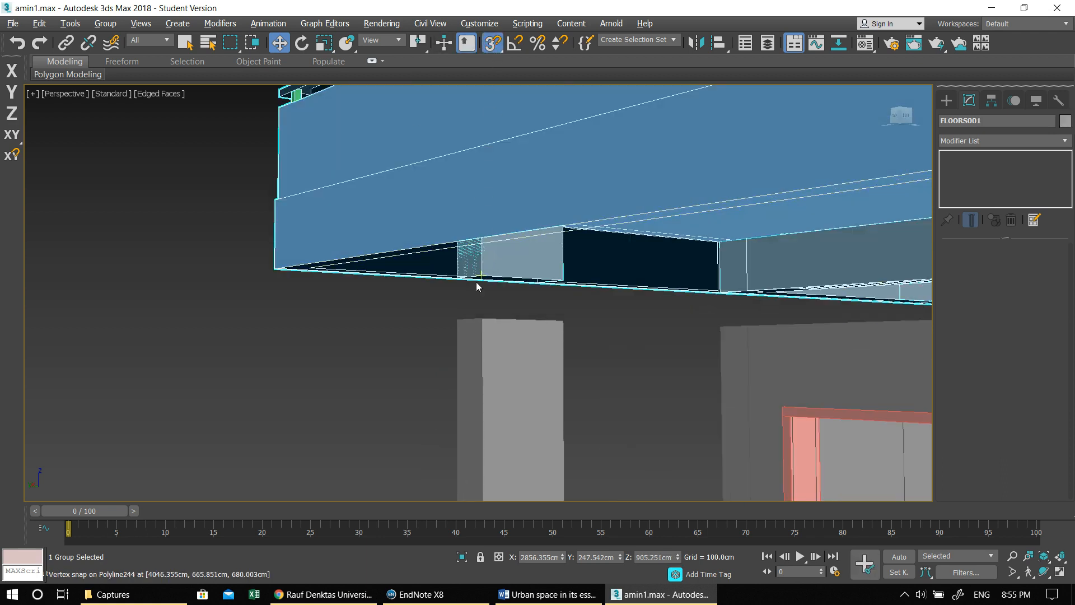
{"action": "left_click_drag", "start_coordinate": [483, 275], "coordinate": [482, 316]}
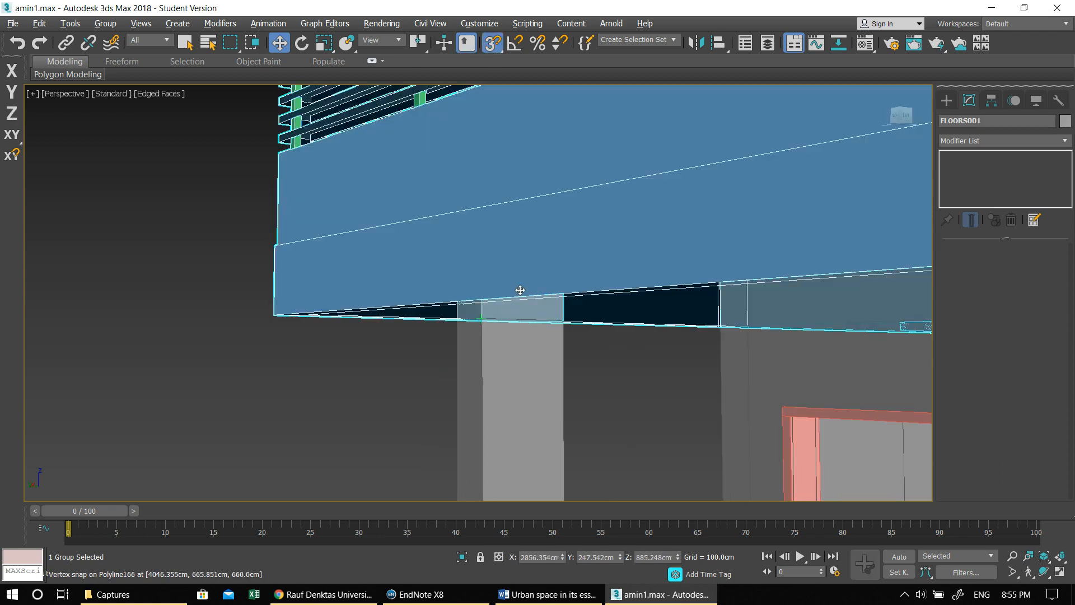
- Snap the bottom corner of FLOORS002's balcony column down onto the column top of FLOORS001
{"action": "middle_click_drag", "start_coordinate": [475, 176], "coordinate": [556, 353]}
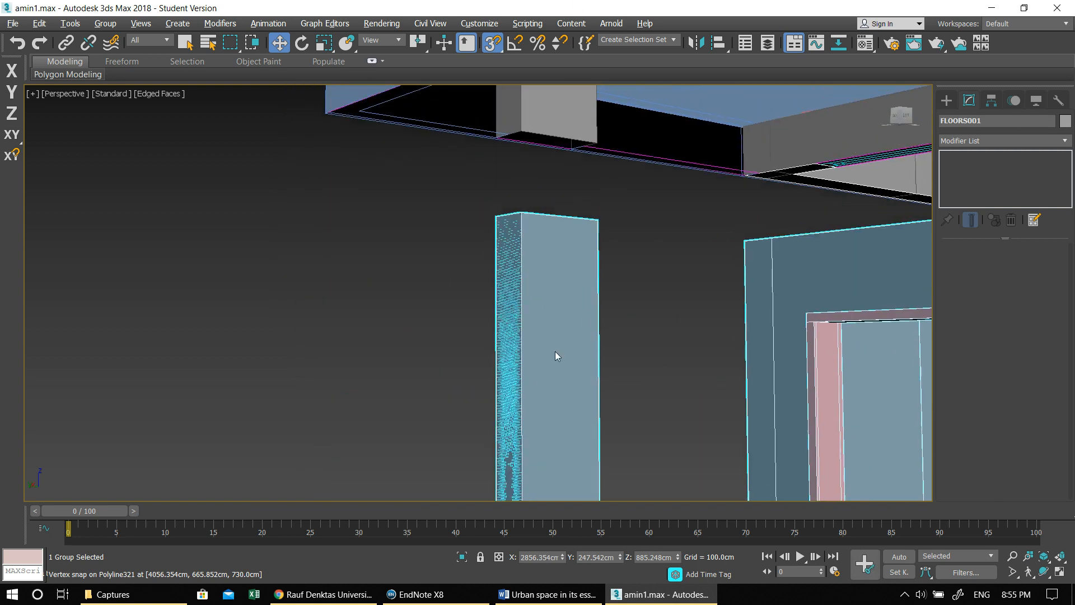
{"action": "left_click", "coordinate": [526, 133]}
{"action": "left_click_drag", "start_coordinate": [519, 173], "coordinate": [521, 214]}
- Lower FLOORS003 by snapping its balcony column's bottom corner onto the column top of FLOORS002
{"action": "middle_click_drag", "start_coordinate": [512, 92], "coordinate": [554, 409]}
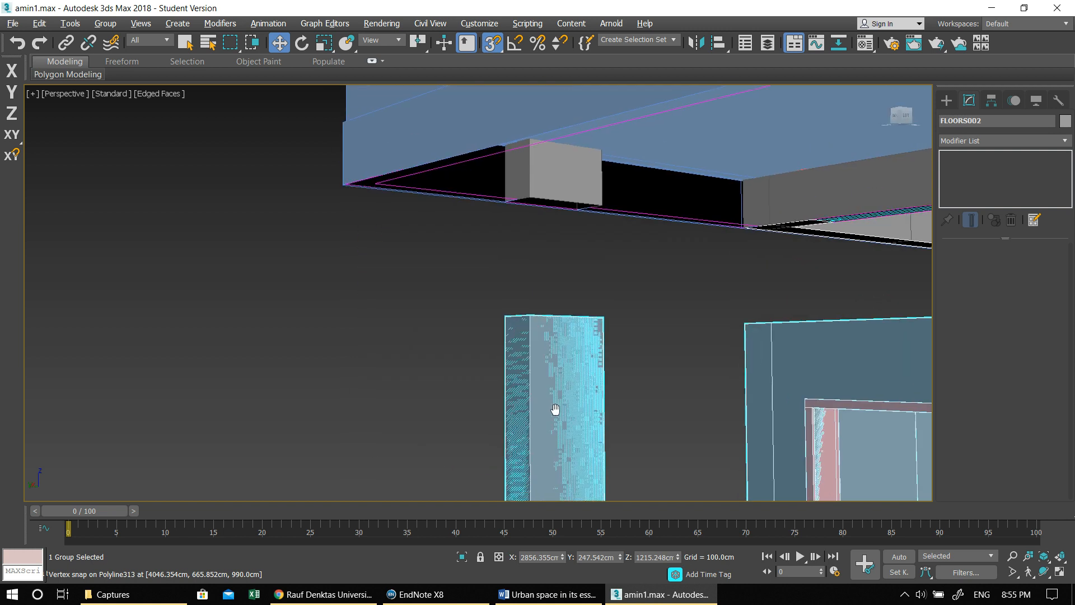
{"action": "left_click", "coordinate": [531, 200]}
{"action": "left_click_drag", "start_coordinate": [529, 200], "coordinate": [522, 318]}
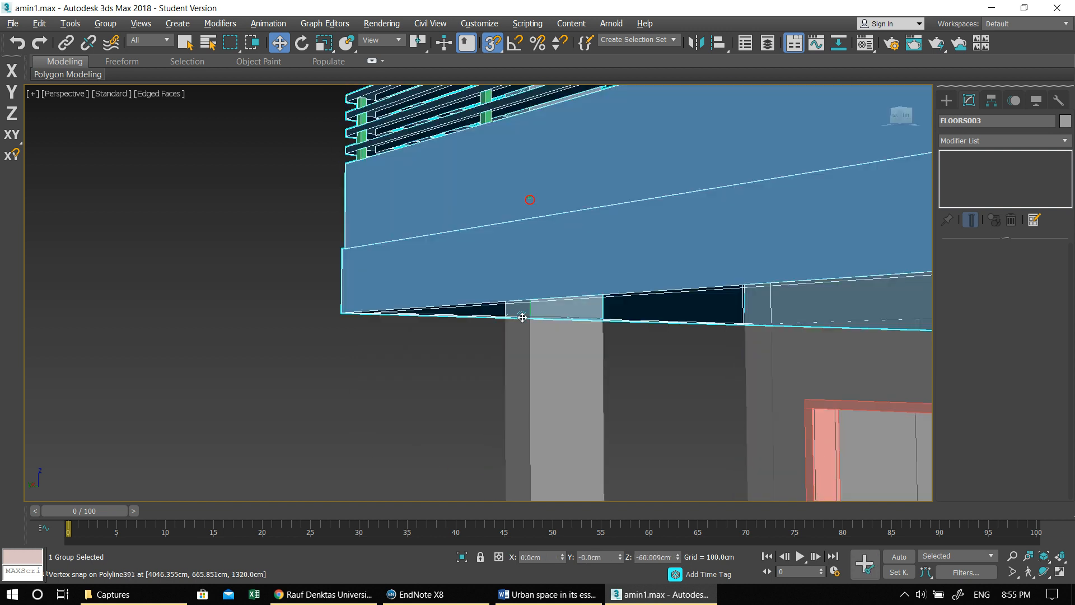
- Close the gap under FLOORS004 by snapping its balcony column's bottom corner onto the column top of FLOORS003
{"action": "middle_click_drag", "start_coordinate": [532, 336], "coordinate": [576, 600]}
{"action": "middle_click_drag", "start_coordinate": [545, 308], "coordinate": [551, 441]}
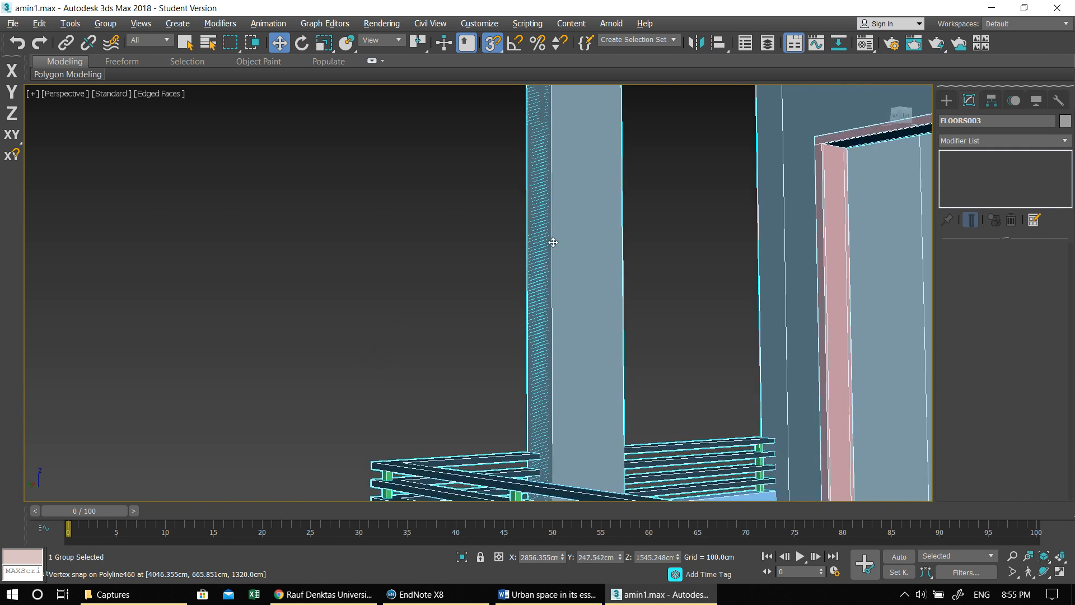
{"action": "middle_click_drag", "start_coordinate": [552, 280], "coordinate": [530, 602]}
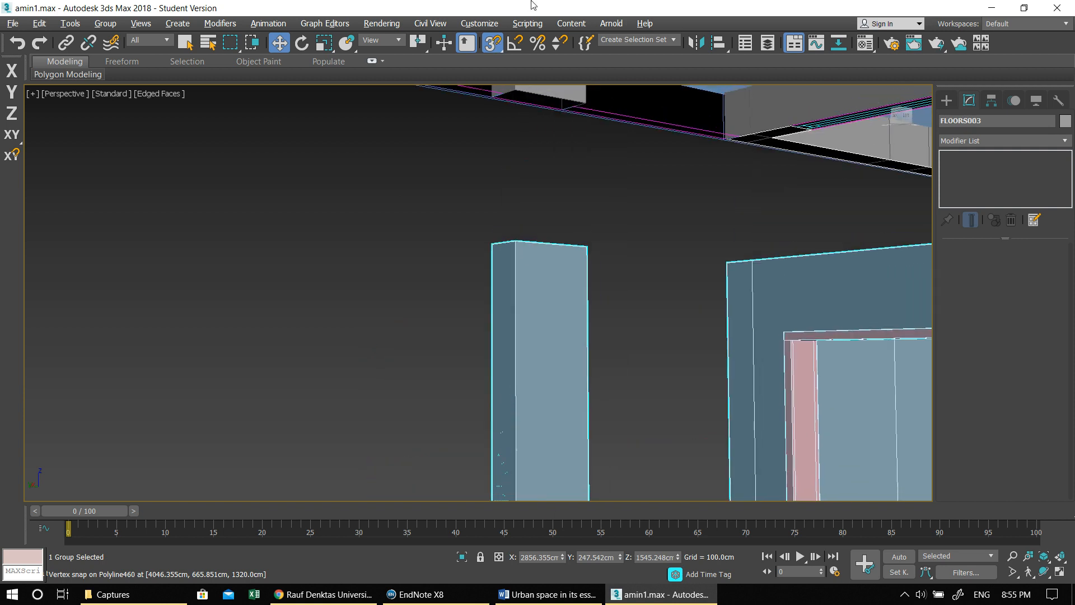
{"action": "left_click", "coordinate": [581, 95]}
{"action": "left_click_drag", "start_coordinate": [587, 104], "coordinate": [588, 153]}
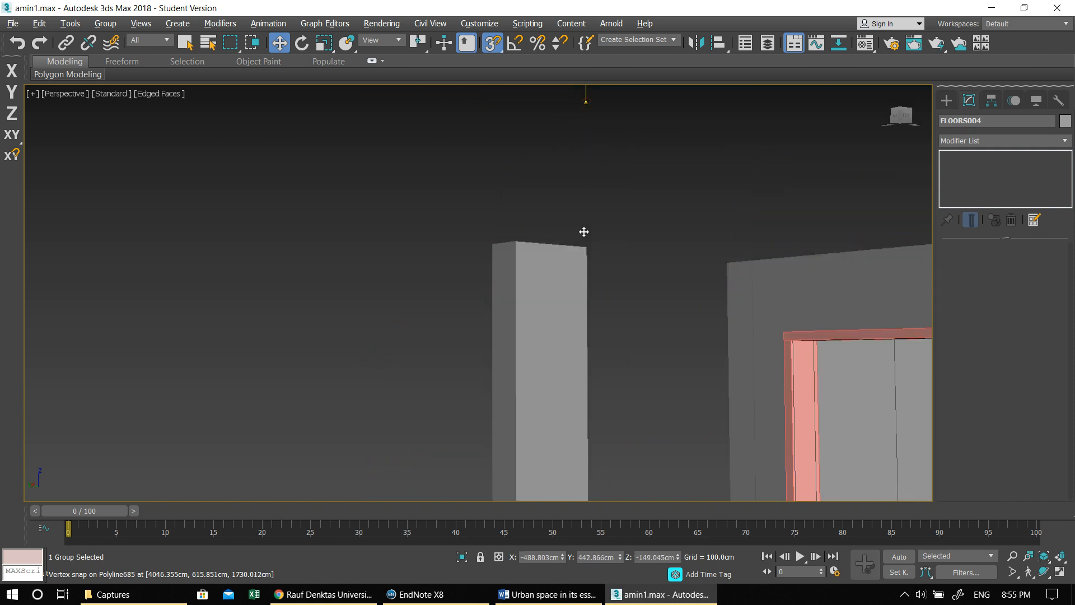
{"action": "left_click_drag", "start_coordinate": [584, 232], "coordinate": [587, 247]}
- Move FLOORS005 down until its balcony column's bottom corner snaps onto the column top of FLOORS004
{"action": "middle_click_drag", "start_coordinate": [565, 465], "coordinate": [567, 470]}
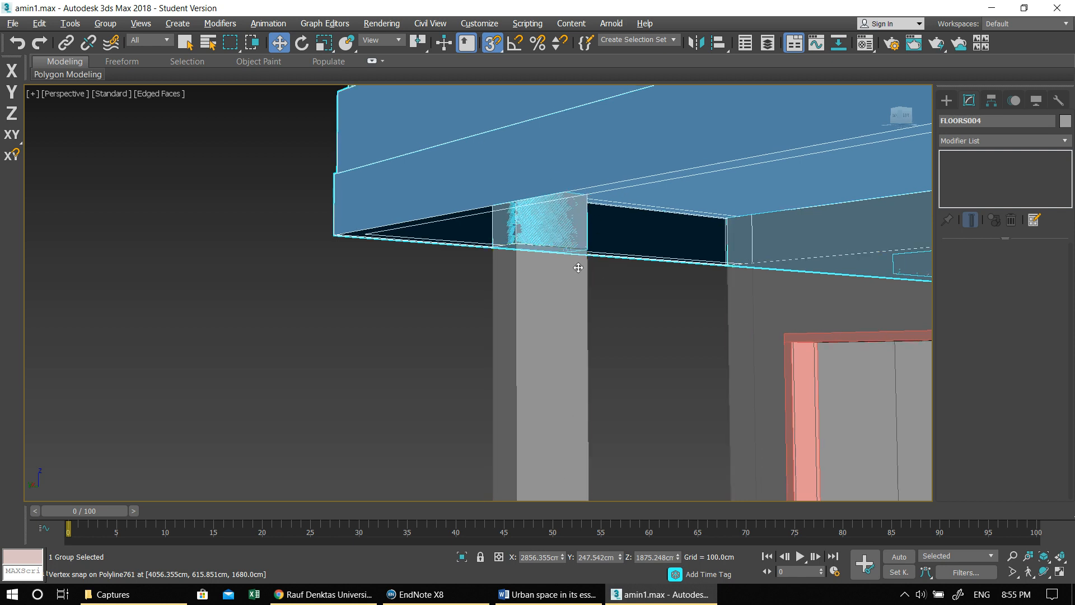
{"action": "middle_click_drag", "start_coordinate": [576, 305], "coordinate": [575, 421]}
{"action": "middle_click_drag", "start_coordinate": [510, 262], "coordinate": [500, 23]}
{"action": "middle_click_drag", "start_coordinate": [543, 100], "coordinate": [557, 475]}
{"action": "left_click_drag", "start_coordinate": [568, 121], "coordinate": [578, 292], "text": "shift"}
{"action": "middle_click_drag", "start_coordinate": [592, 173], "coordinate": [609, 477]}
{"action": "middle_click_drag", "start_coordinate": [551, 289], "coordinate": [537, 513]}
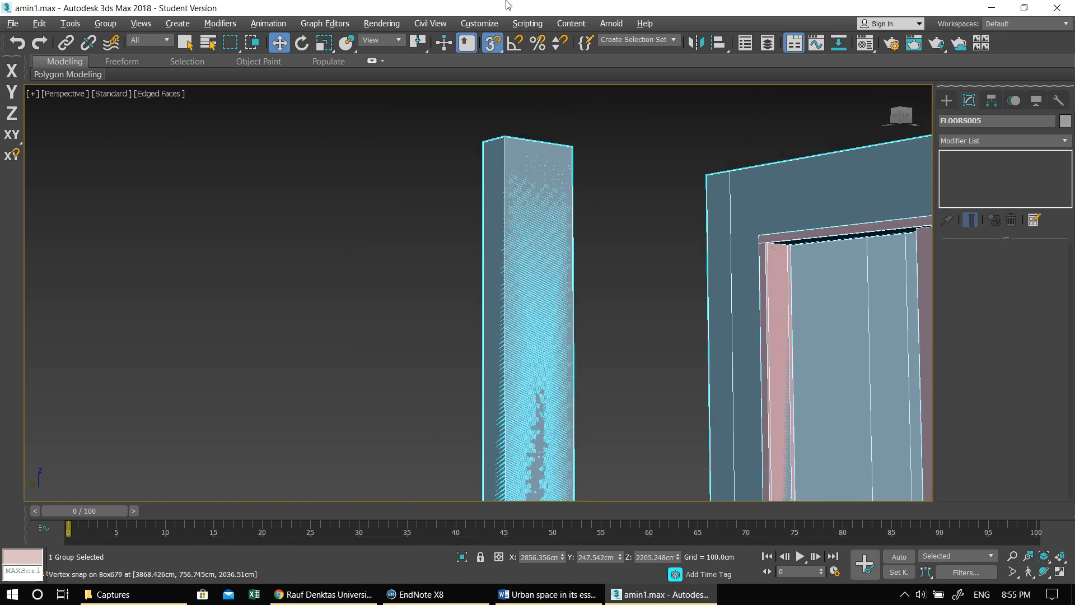
- Snap the topmost copy, FLOORS006, down so its balcony column rests on the column top of FLOORS005
{"action": "middle_click_drag", "start_coordinate": [496, 225], "coordinate": [501, 540]}
{"action": "mouse_move", "coordinate": [556, 236]}
{"action": "left_mouse_down", "text": "shift"}
{"action": "mouse_move", "coordinate": [576, 240]}
{"action": "mouse_move", "coordinate": [593, 439]}
{"action": "mouse_move", "coordinate": [580, 449]}
{"action": "left_mouse_up", "text": "shift"}
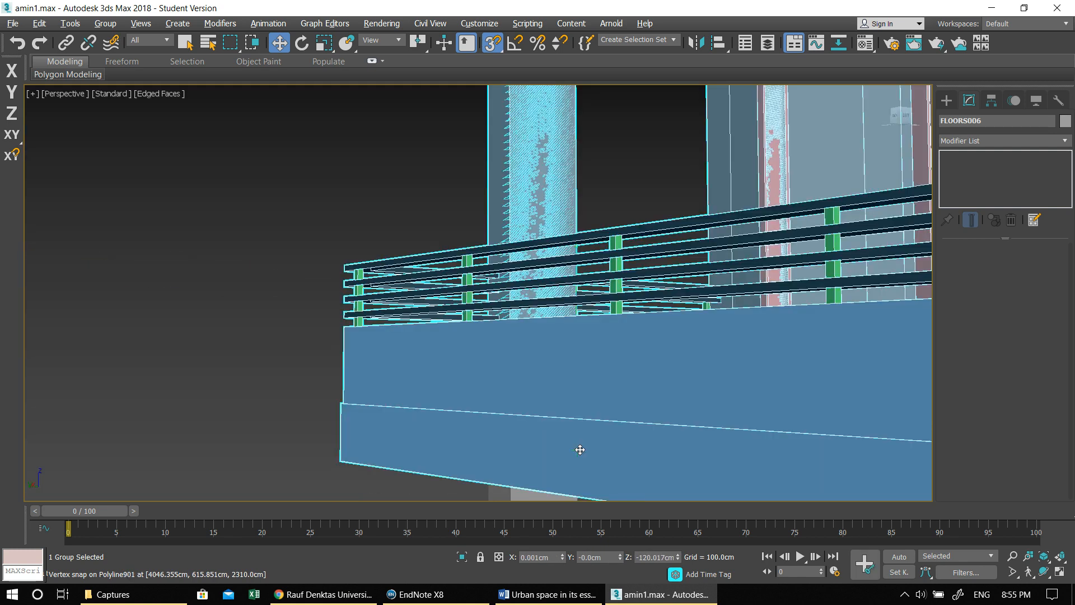
{"action": "scroll", "coordinate": [605, 328], "scroll_direction": "up", "scroll_amount": 3}
{"action": "scroll", "coordinate": [587, 272], "scroll_direction": "down", "scroll_amount": 8}
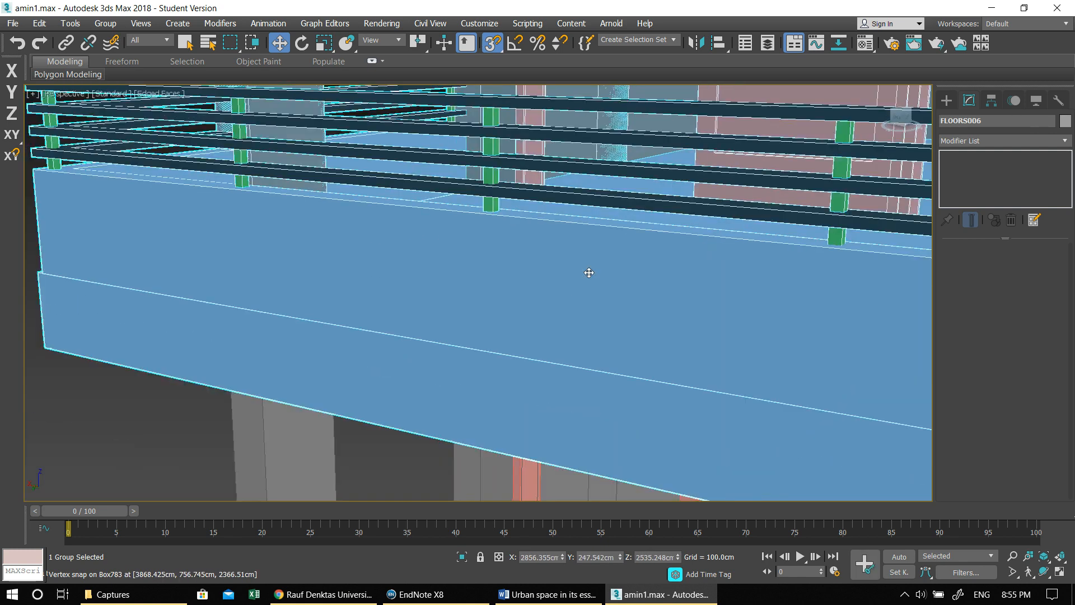
{"action": "scroll", "coordinate": [588, 265], "scroll_direction": "down", "scroll_amount": 6}
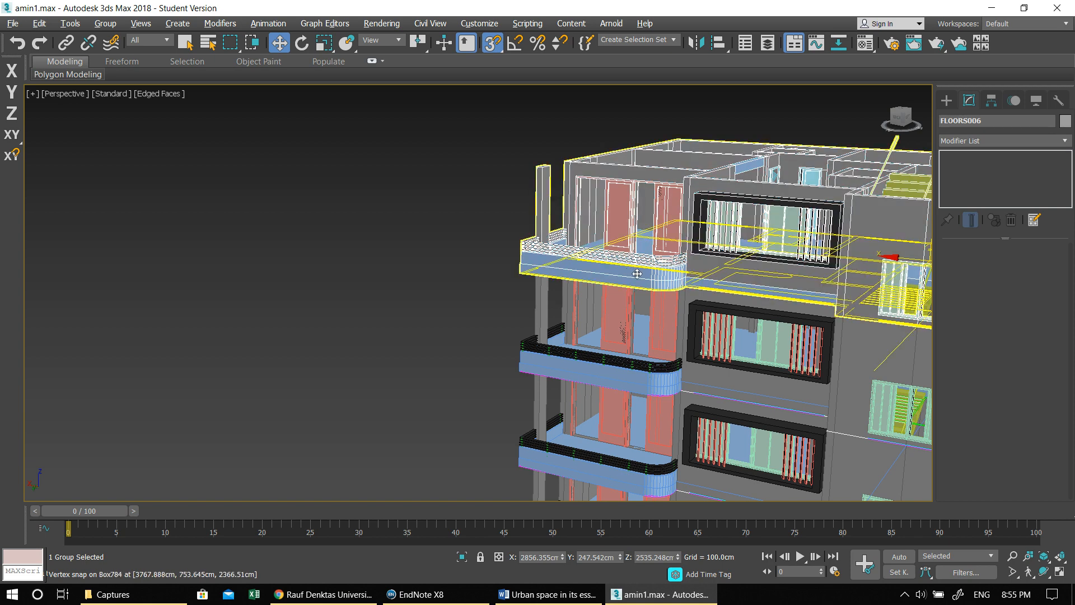
- Look over the stacked storeys from the balcony side, switch off snapping and clear the selection
{"action": "middle_click_drag", "start_coordinate": [537, 281], "coordinate": [385, 209]}
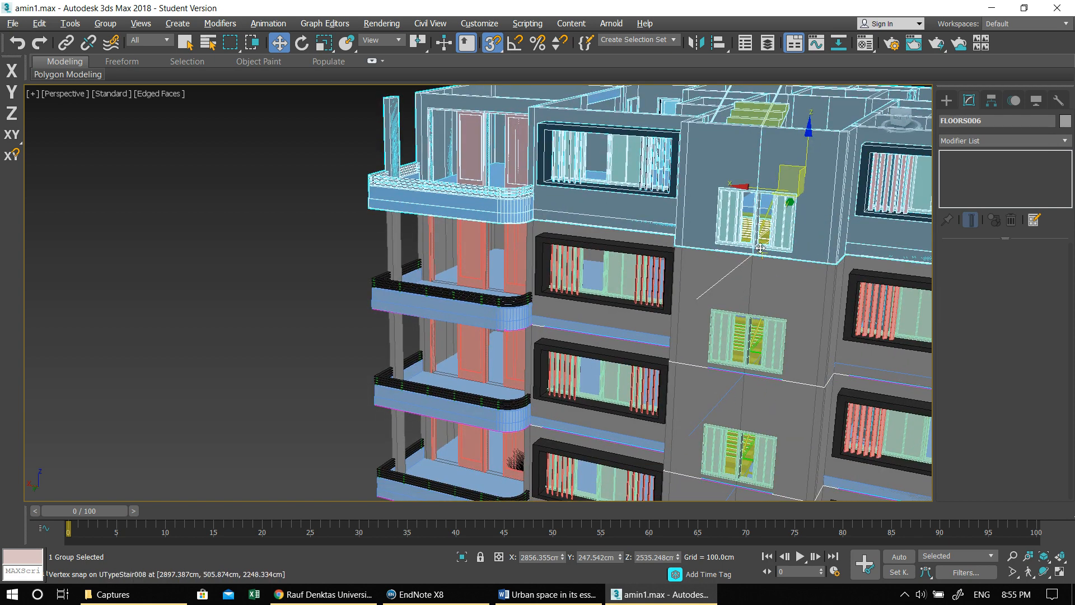
{"action": "middle_click_drag", "start_coordinate": [802, 289], "coordinate": [780, 293], "text": "alt"}
{"action": "middle_click_drag", "start_coordinate": [616, 327], "coordinate": [402, 322]}
{"action": "middle_click_drag", "start_coordinate": [731, 324], "coordinate": [748, 374], "text": "alt"}
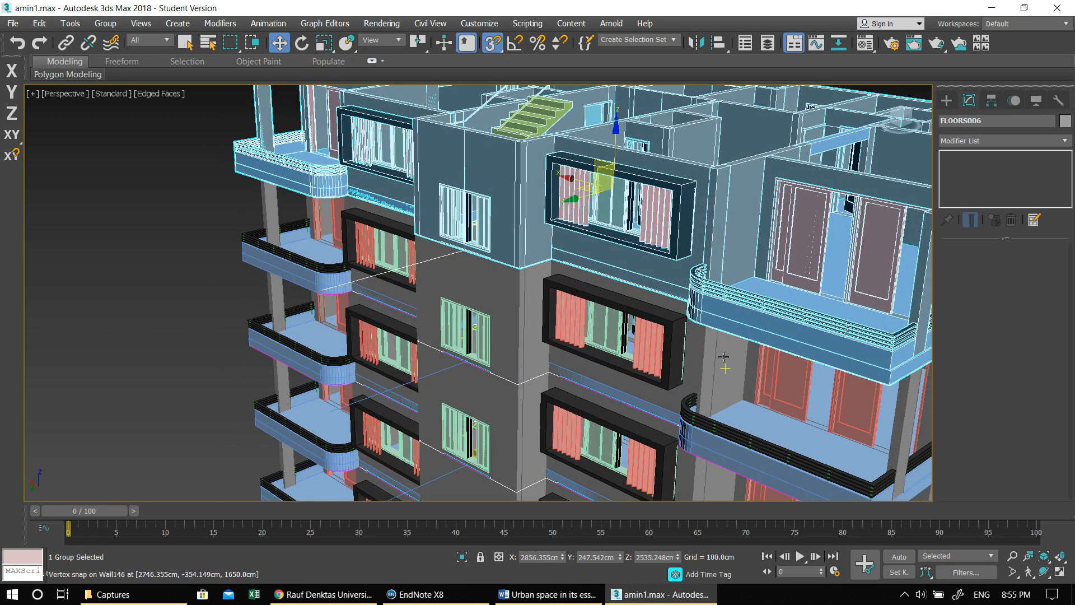
{"action": "left_click", "coordinate": [492, 43]}
{"action": "scroll", "coordinate": [507, 262], "scroll_direction": "down", "scroll_amount": 5}
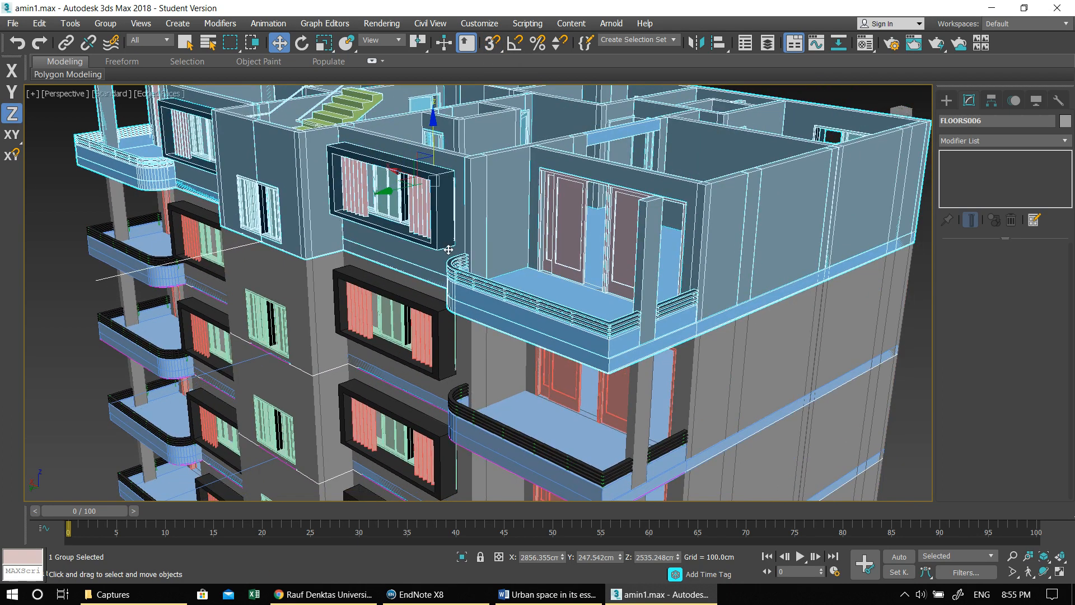
{"action": "left_click", "coordinate": [731, 317]}
{"action": "middle_click_drag", "start_coordinate": [731, 317], "coordinate": [514, 393], "text": "alt"}
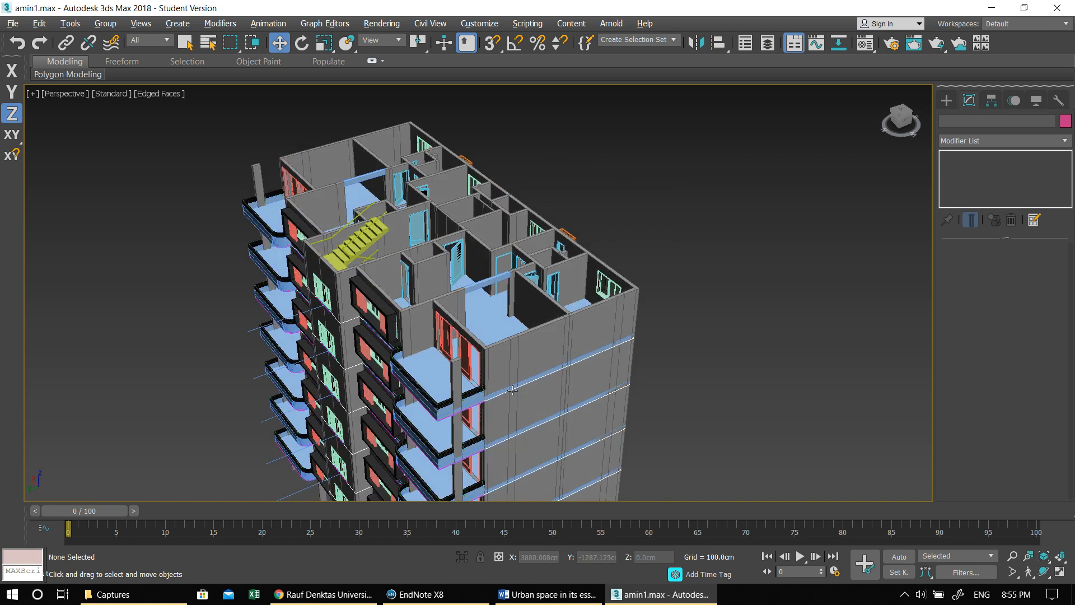
- Open the top floor group FLOORS006 and select the two floor slabs on either side of the stair core
{"action": "scroll", "coordinate": [431, 360], "scroll_direction": "up", "scroll_amount": 3}
{"action": "left_click", "coordinate": [422, 374]}
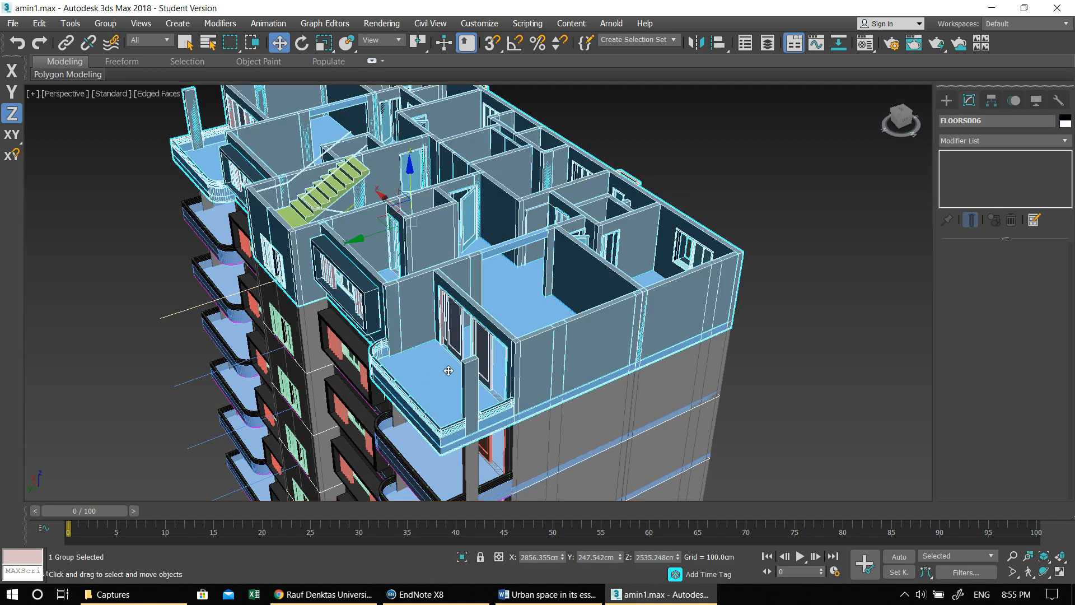
{"action": "middle_click_drag", "start_coordinate": [427, 374], "coordinate": [494, 360]}
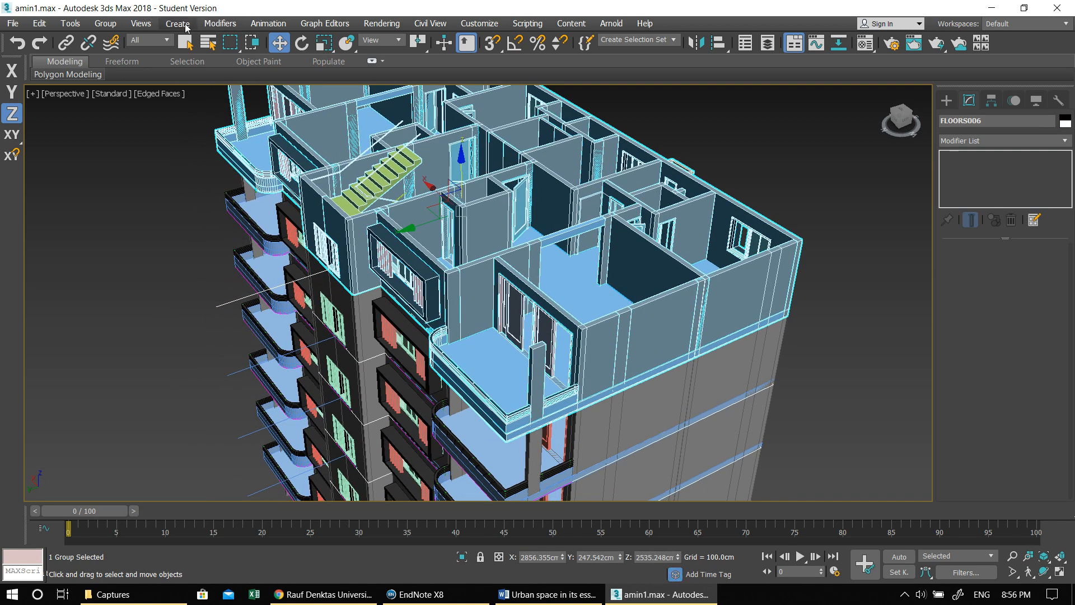
{"action": "left_click", "coordinate": [105, 24]}
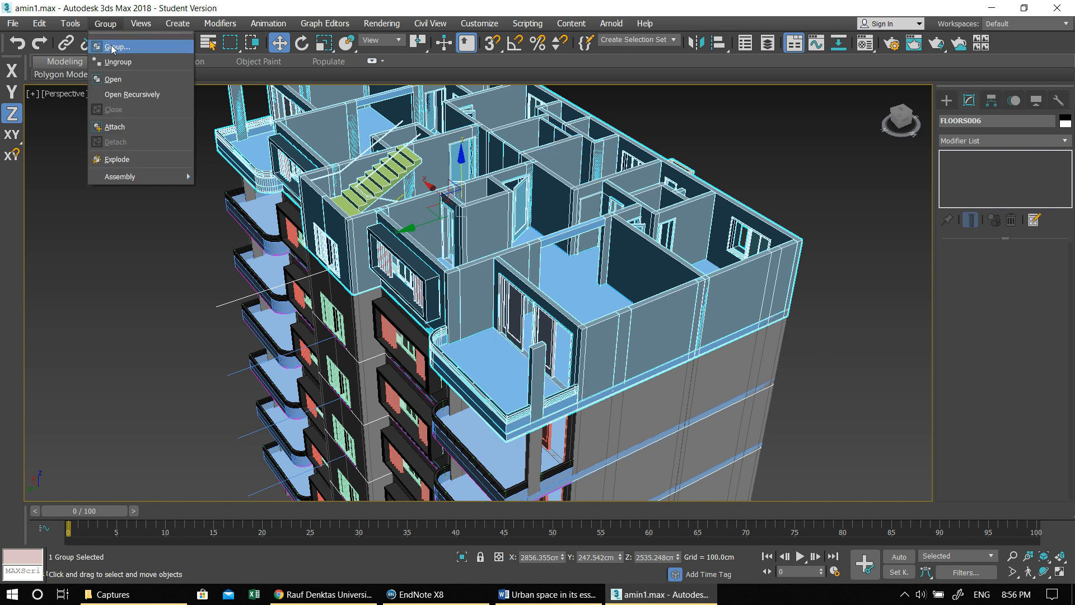
{"action": "left_click", "coordinate": [115, 79]}
{"action": "left_click", "coordinate": [498, 365]}
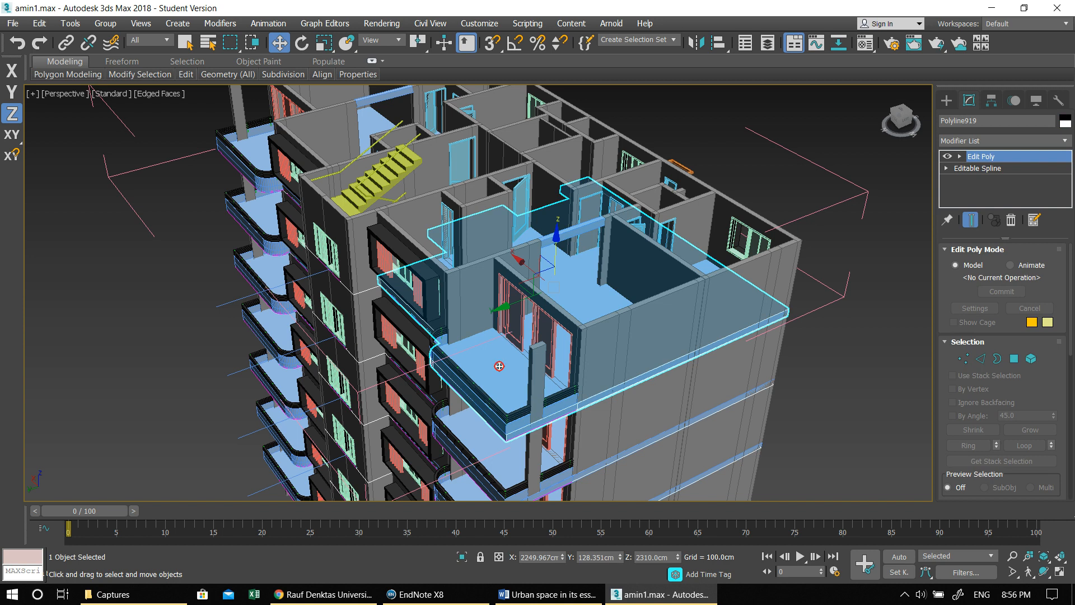
{"action": "middle_click_drag", "start_coordinate": [460, 348], "coordinate": [276, 214], "text": "alt"}
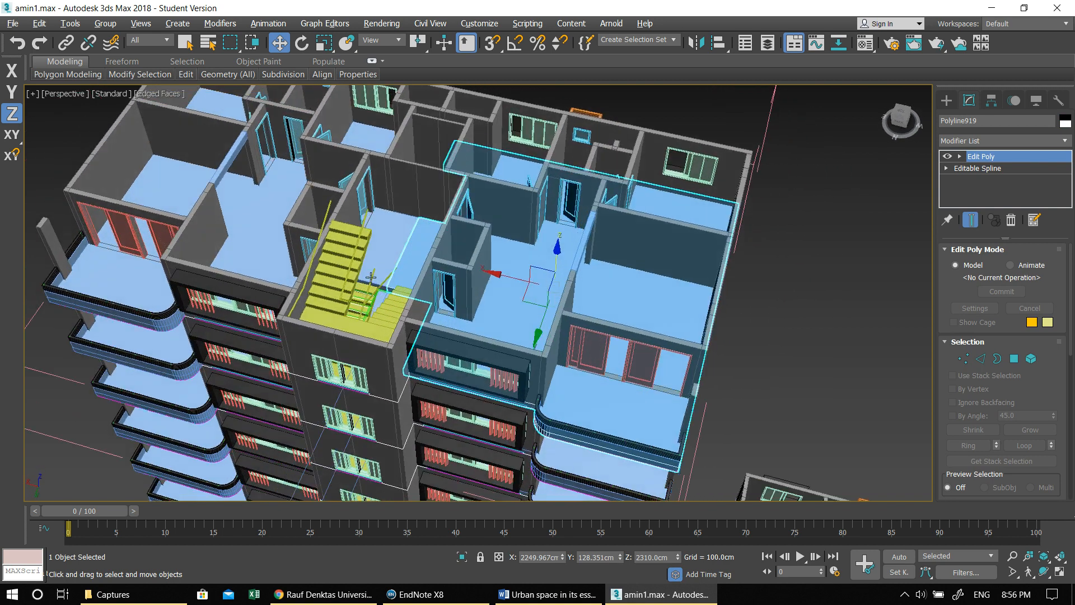
{"action": "left_click", "coordinate": [273, 211]}
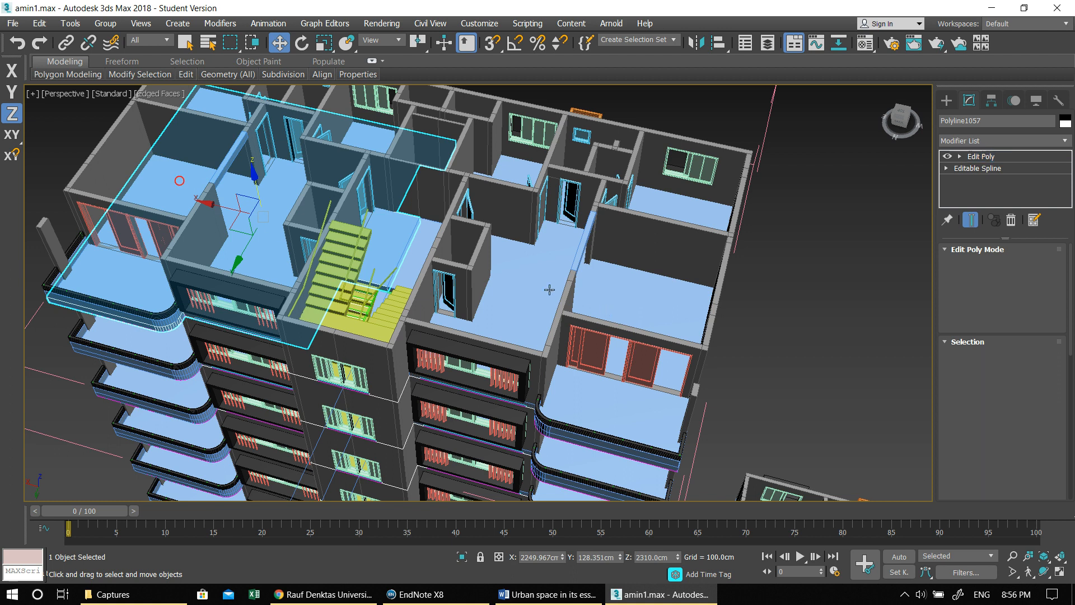
{"action": "left_click", "coordinate": [512, 275], "text": "ctrl"}
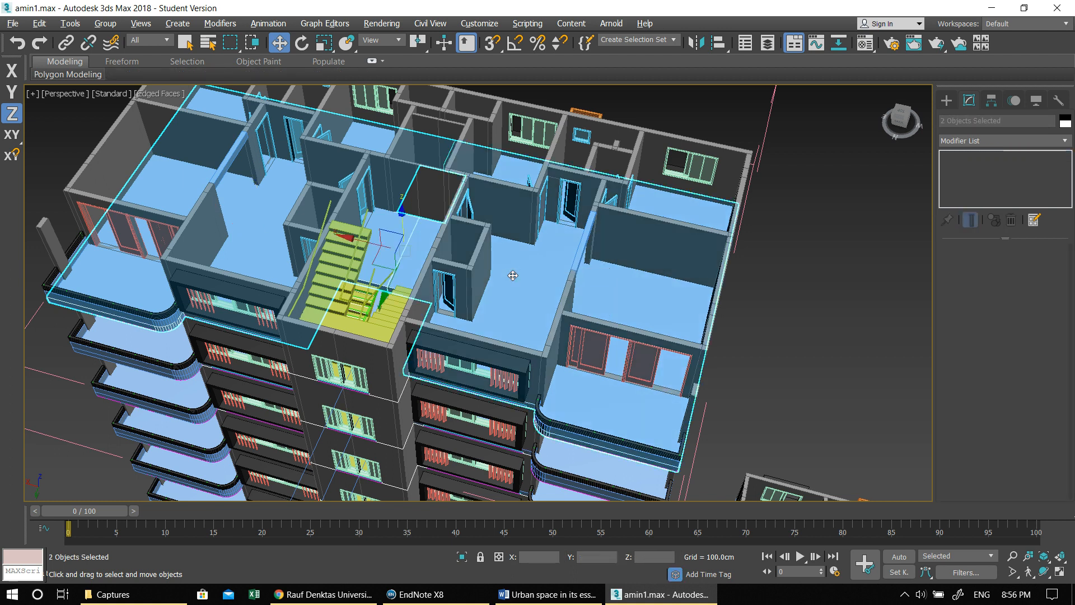
- In the Left view, copy the two slabs straight up to the top of the walls as 1 copy to form the roof
{"action": "key", "text": "alt+w"}
{"action": "key", "text": "alt+w"}
{"action": "middle_click_drag", "start_coordinate": [417, 142], "coordinate": [415, 324]}
{"action": "mouse_move", "coordinate": [395, 172]}
{"action": "middle_mouse_down"}
{"action": "mouse_move", "coordinate": [442, 308]}
{"action": "mouse_move", "coordinate": [419, 495]}
{"action": "middle_mouse_up"}
{"action": "middle_click_drag", "start_coordinate": [392, 263], "coordinate": [445, 489]}
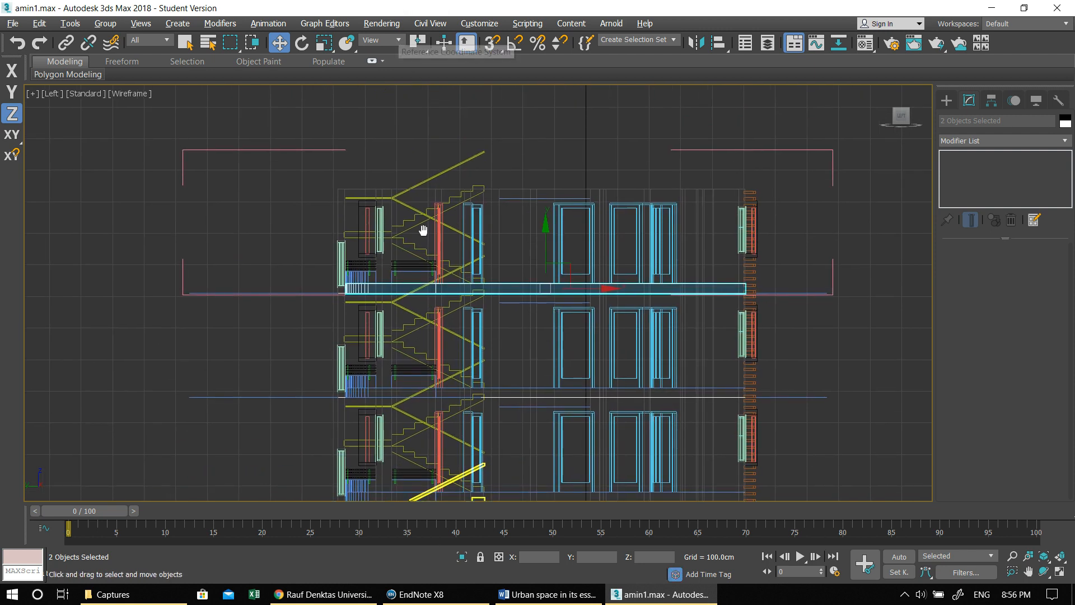
{"action": "scroll", "coordinate": [424, 228], "scroll_direction": "up", "scroll_amount": 5}
{"action": "scroll", "coordinate": [426, 229], "scroll_direction": "down", "scroll_amount": 2}
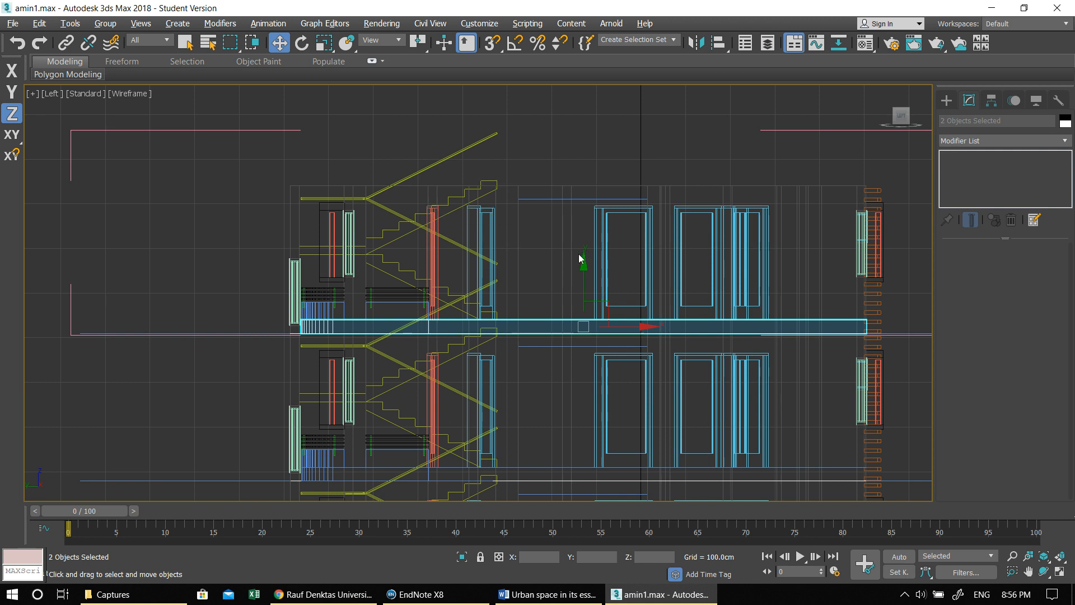
{"action": "middle_click_drag", "start_coordinate": [558, 257], "coordinate": [521, 256]}
{"action": "left_click_drag", "start_coordinate": [545, 268], "coordinate": [527, 136]}
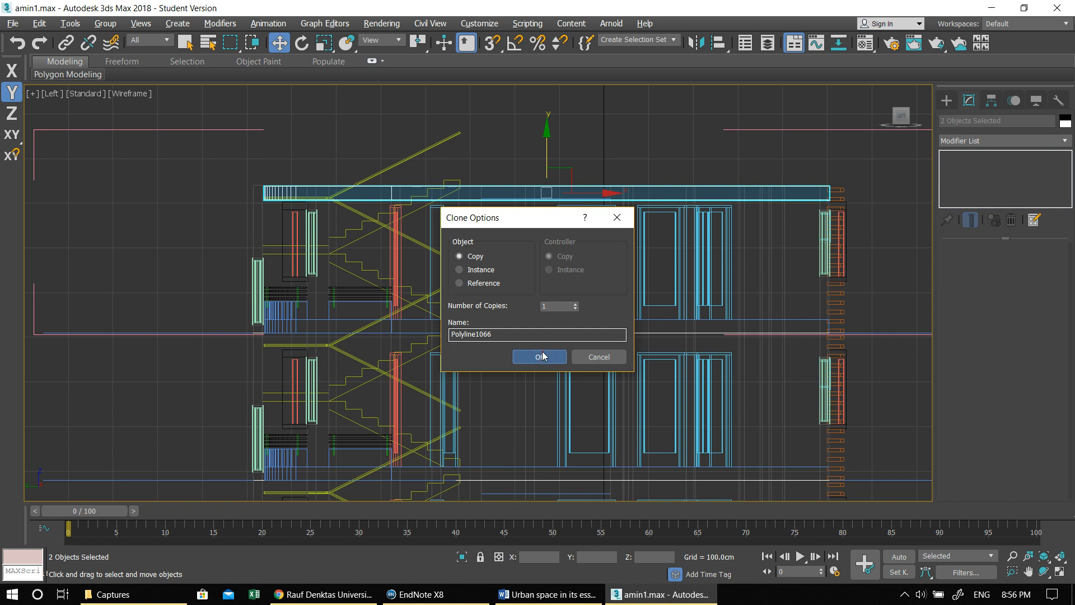
{"action": "left_click", "coordinate": [540, 357]}
- In the Perspective view, raise the copied roof slabs slightly along Z so they cover the tops of the walls
{"action": "key", "text": "alt+w"}
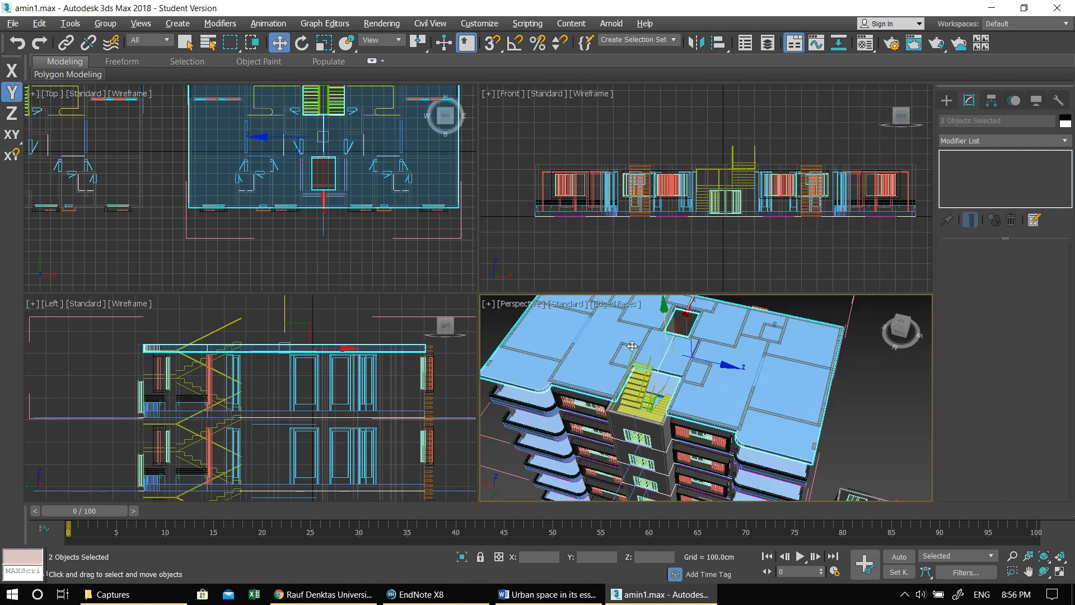
{"action": "key", "text": "alt+w"}
{"action": "middle_click_drag", "start_coordinate": [498, 252], "coordinate": [497, 209], "text": "alt"}
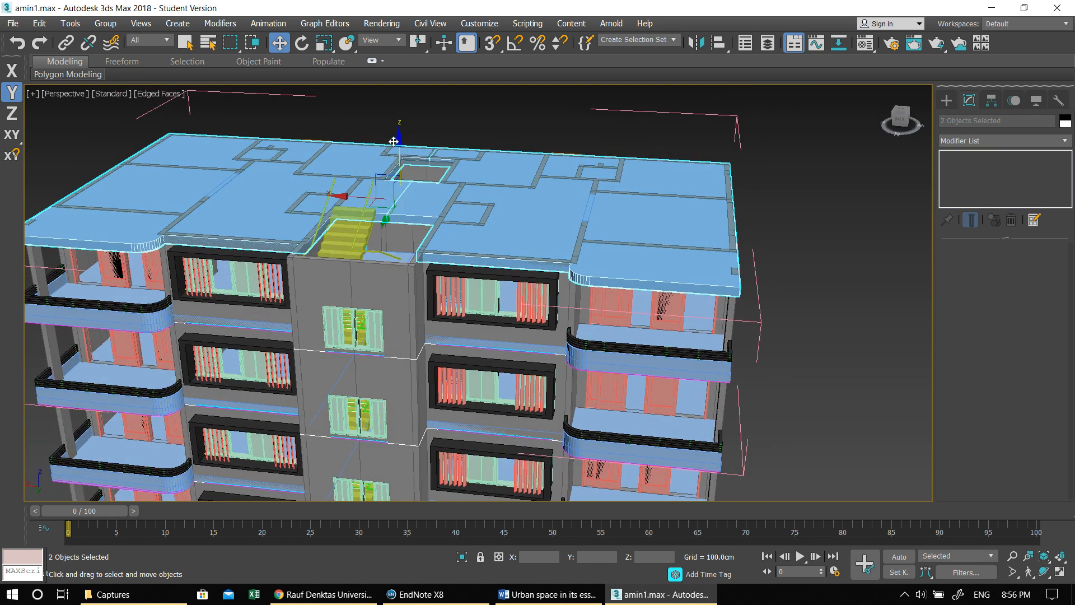
{"action": "mouse_move", "coordinate": [399, 144]}
{"action": "left_mouse_down"}
{"action": "mouse_move", "coordinate": [398, 132]}
{"action": "mouse_move", "coordinate": [393, 141]}
{"action": "left_mouse_up"}
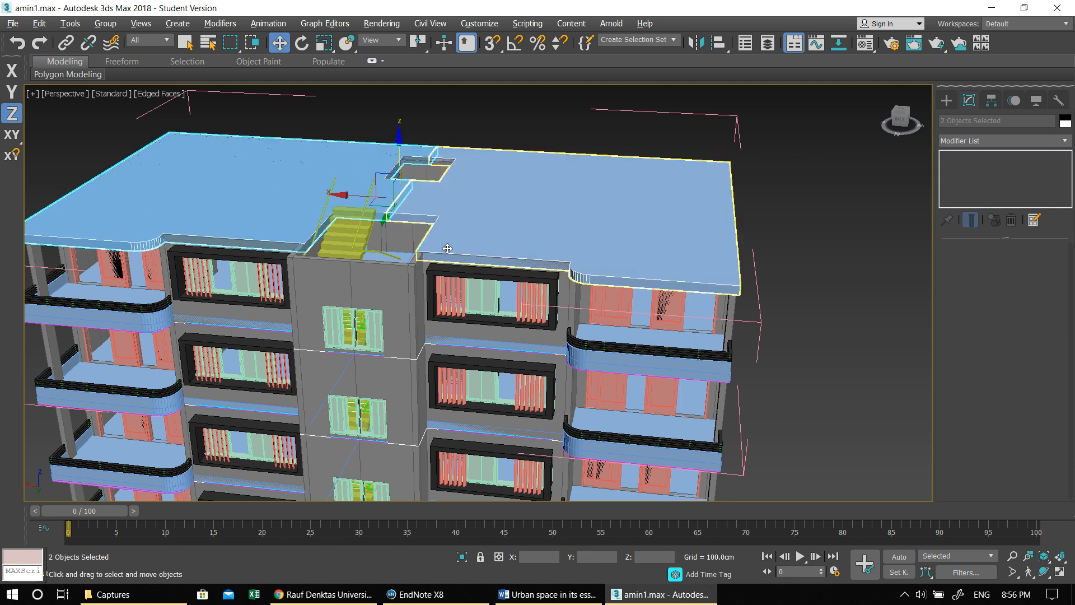
- Examine the top storey's front walls beside the stair opening and the whole building with its roof
{"action": "middle_click_drag", "start_coordinate": [446, 249], "coordinate": [453, 262], "text": "alt"}
{"action": "left_click", "coordinate": [413, 284]}
{"action": "left_click", "coordinate": [366, 288]}
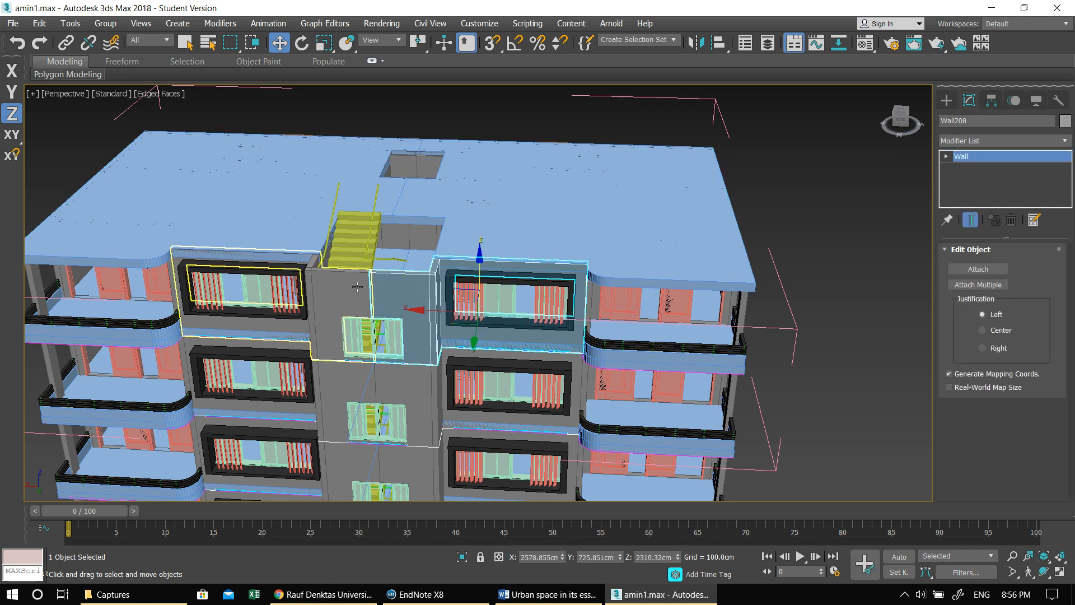
{"action": "middle_click_drag", "start_coordinate": [366, 289], "coordinate": [415, 307], "text": "alt"}
{"action": "scroll", "coordinate": [415, 307], "scroll_direction": "down", "scroll_amount": 6}
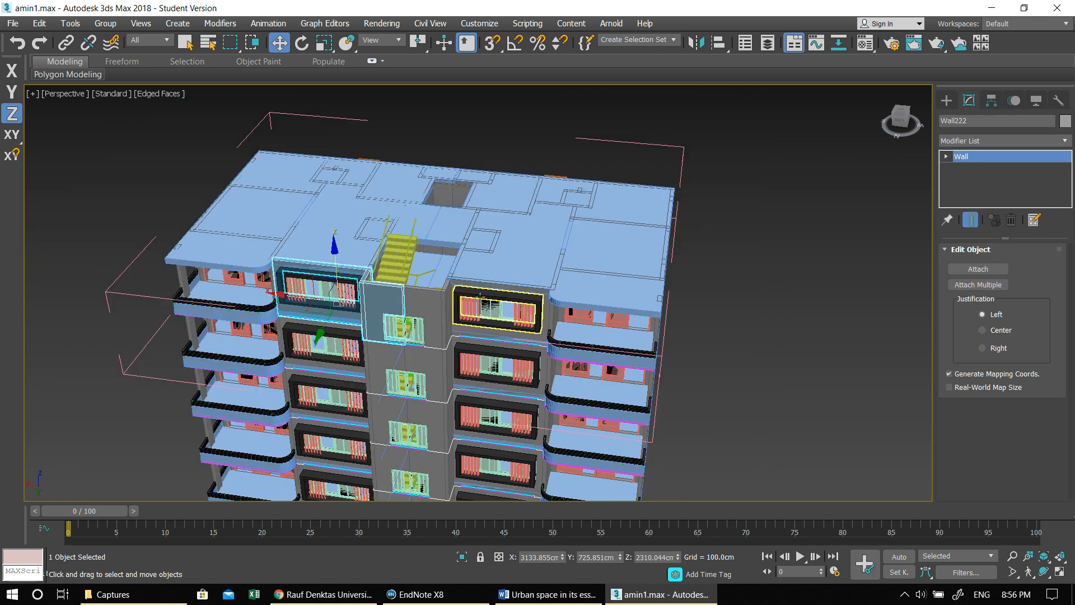
{"action": "scroll", "coordinate": [452, 284], "scroll_direction": "up", "scroll_amount": 1}
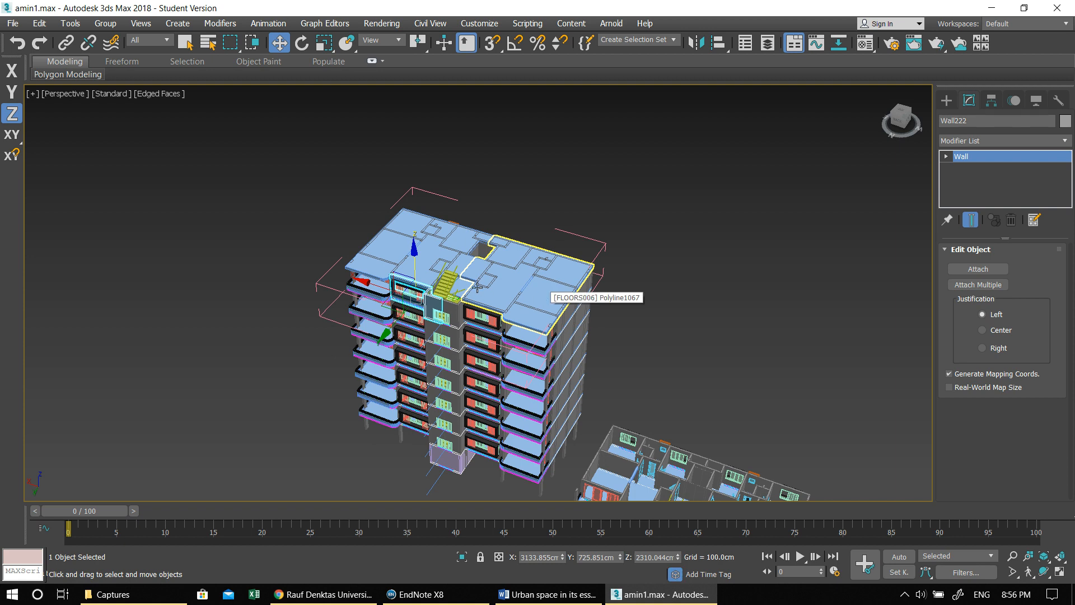
{"action": "middle_click_drag", "start_coordinate": [494, 281], "coordinate": [409, 209]}
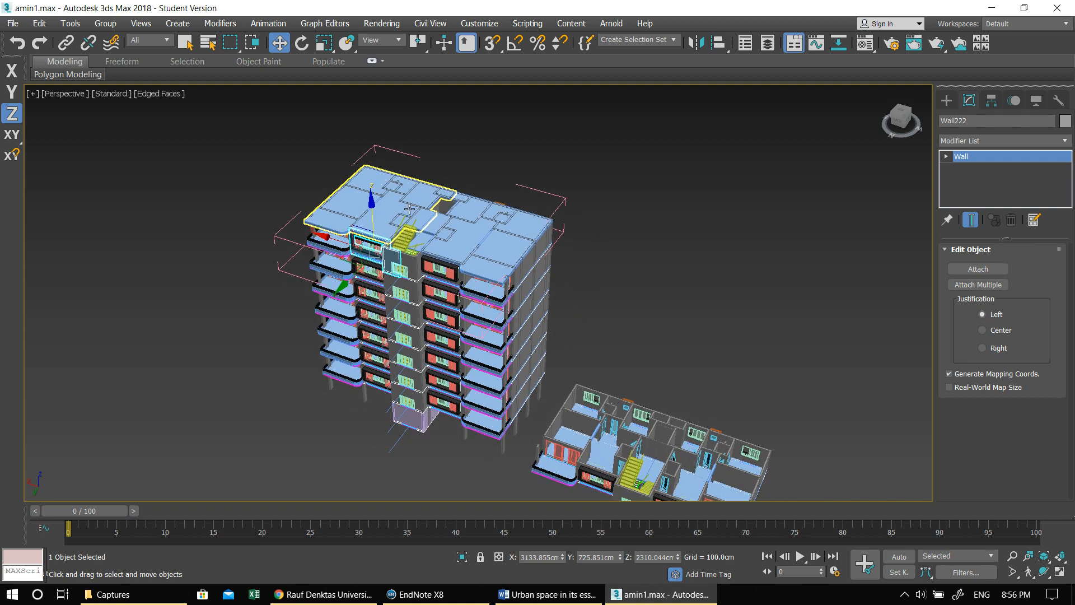
- Switch to the Top view and frame the separate floor plan beside the tower, with its stair core centred
{"action": "key", "text": "alt+w"}
{"action": "key", "text": "alt+w"}
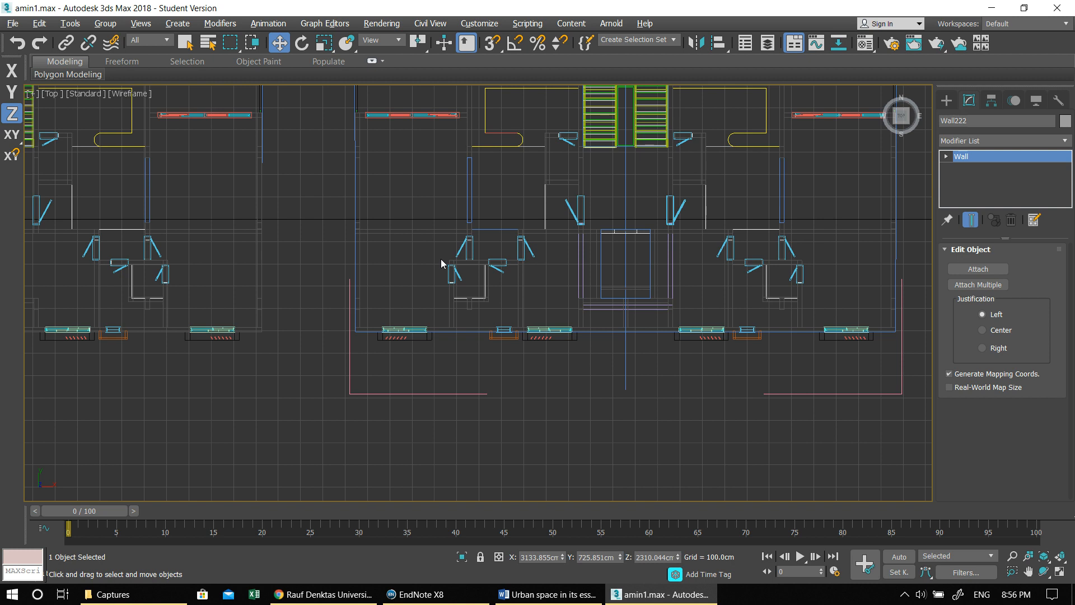
{"action": "scroll", "coordinate": [426, 269], "scroll_direction": "down", "scroll_amount": 5}
{"action": "scroll", "coordinate": [425, 235], "scroll_direction": "up", "scroll_amount": 4}
{"action": "scroll", "coordinate": [424, 230], "scroll_direction": "up", "scroll_amount": 3}
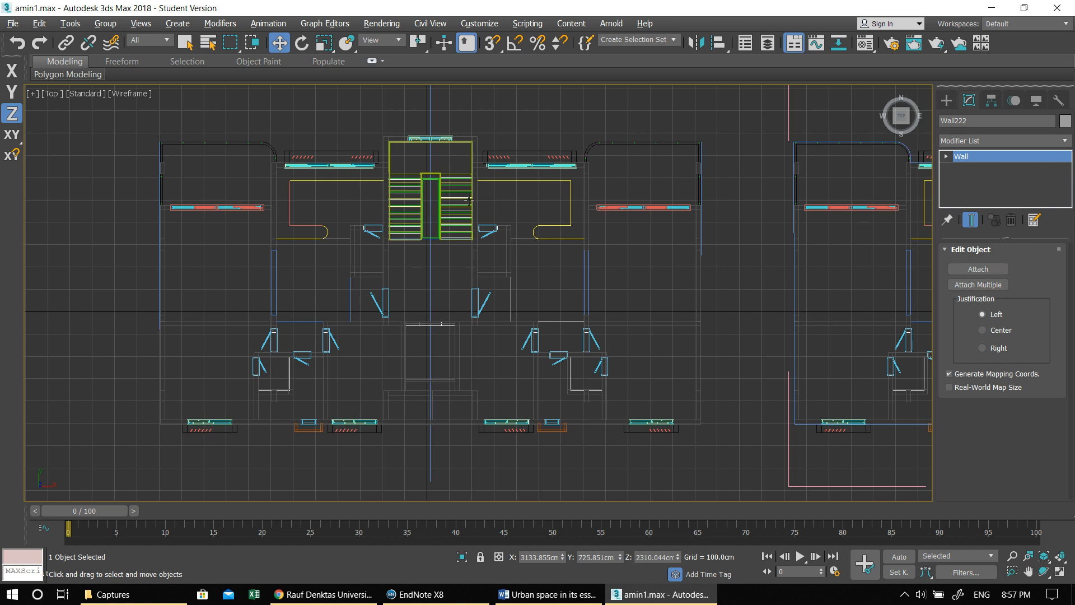
- Prepare an AEC Extended wall 20 cm wide and 250 cm high, with 2.5D snapping enabled and the plan's stair core framed
{"action": "left_click", "coordinate": [946, 100]}
{"action": "left_click", "coordinate": [977, 139]}
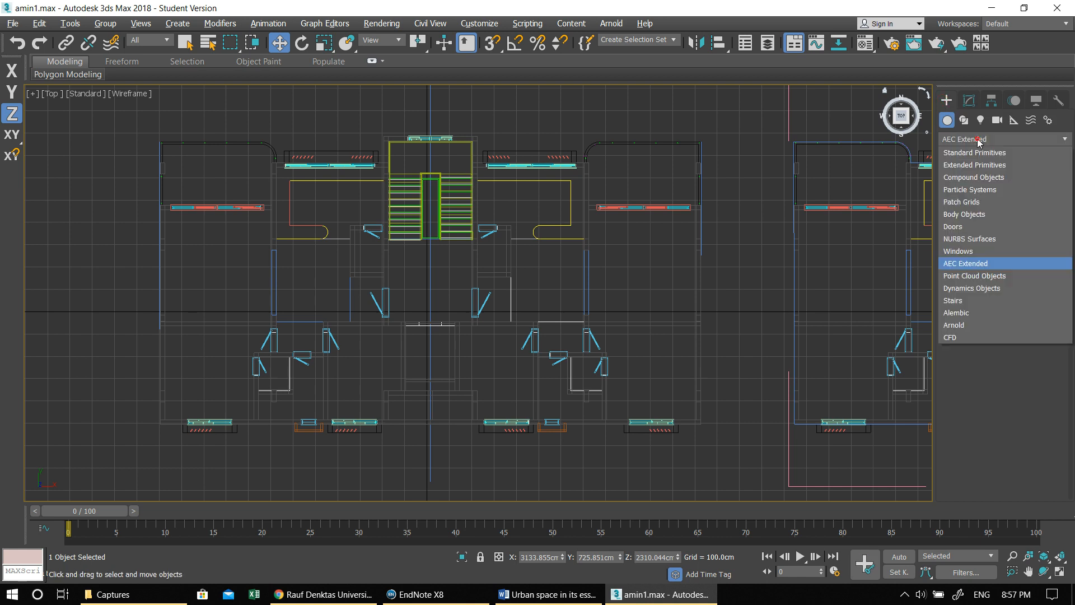
{"action": "left_click", "coordinate": [981, 264]}
{"action": "left_click", "coordinate": [972, 197]}
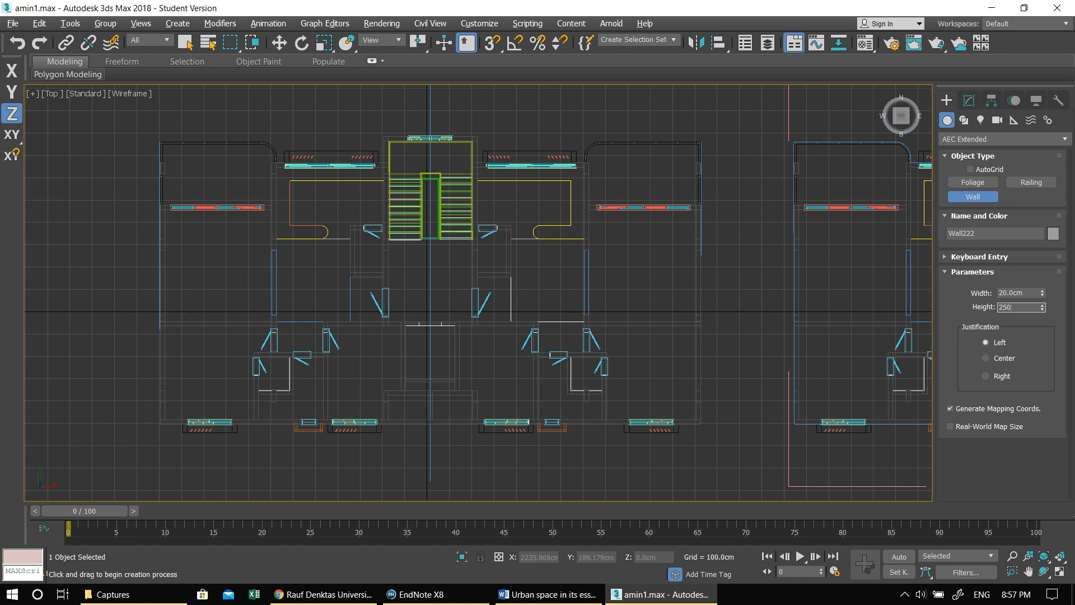
{"action": "scroll", "coordinate": [470, 180], "scroll_direction": "up", "scroll_amount": 2}
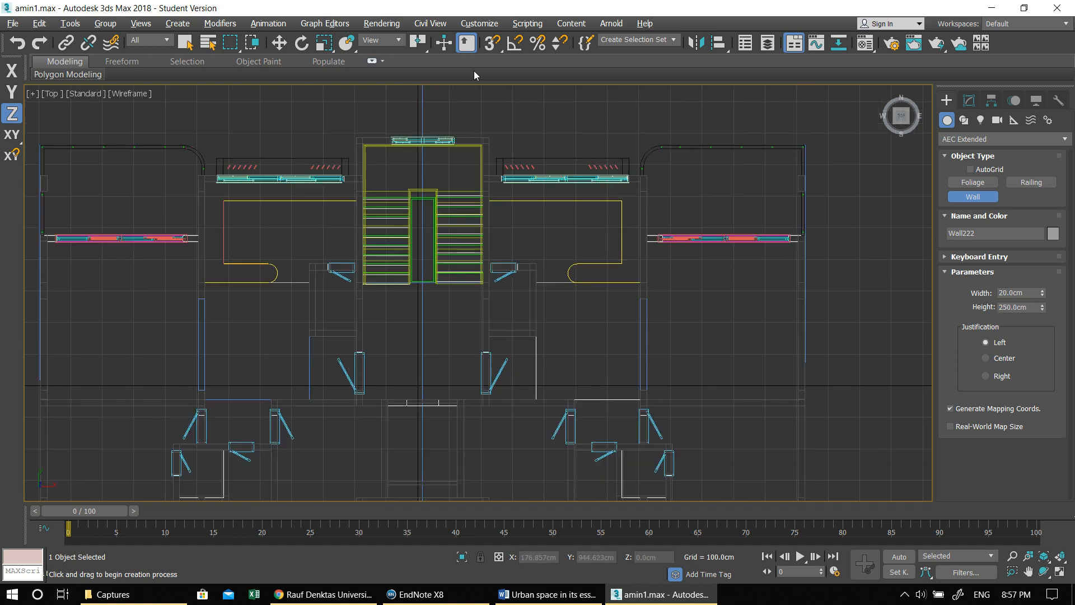
{"action": "left_click", "coordinate": [495, 49]}
{"action": "left_click", "coordinate": [493, 87]}
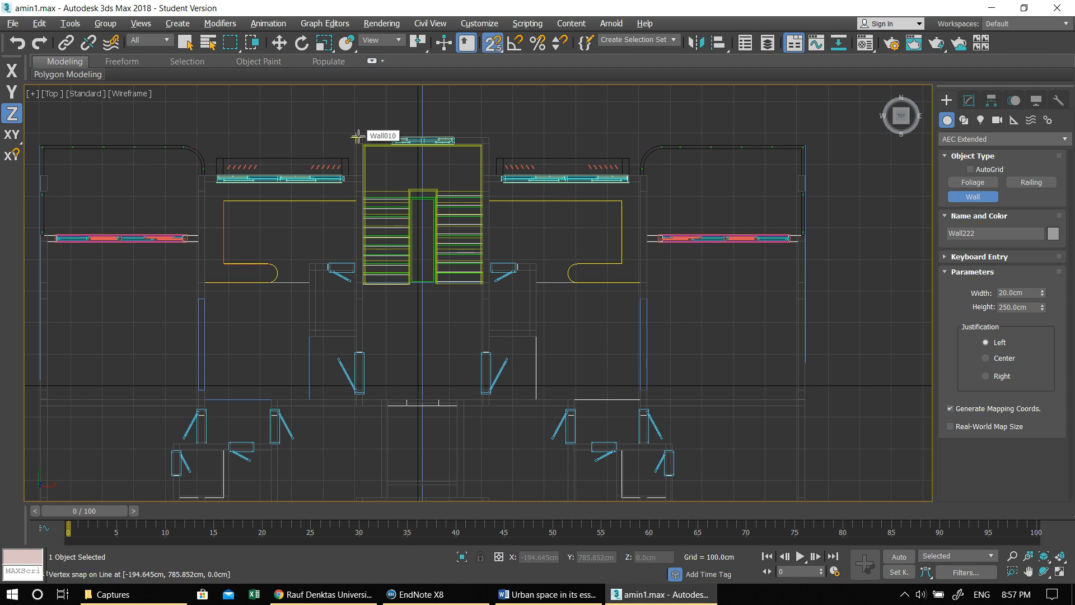
{"action": "scroll", "coordinate": [475, 226], "scroll_direction": "down", "scroll_amount": 8}
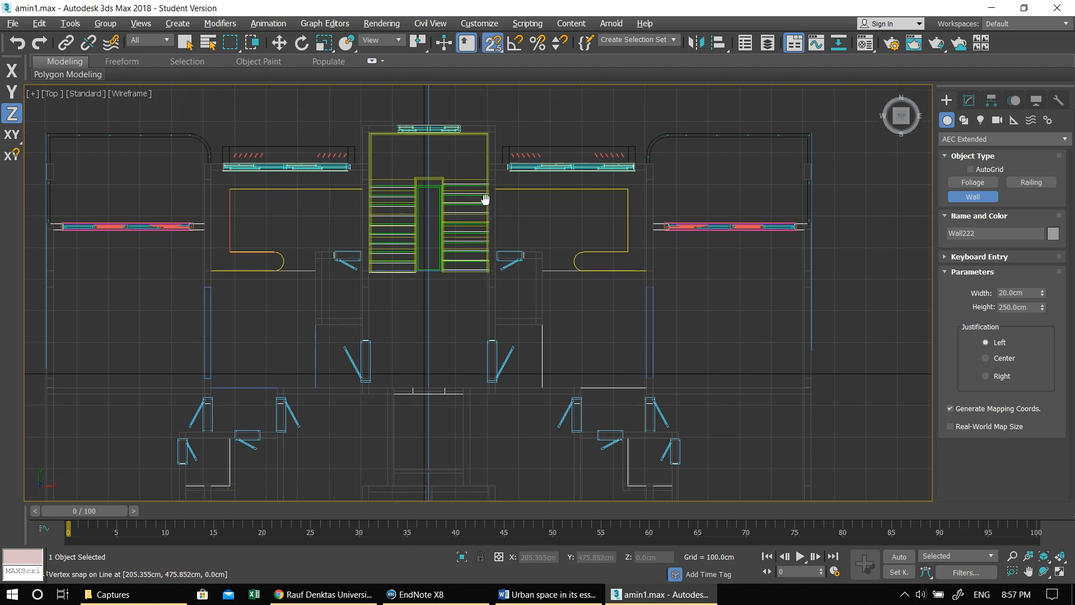
{"action": "scroll", "coordinate": [519, 235], "scroll_direction": "up", "scroll_amount": 3}
{"action": "scroll", "coordinate": [519, 235], "scroll_direction": "up", "scroll_amount": 5}
{"action": "scroll", "coordinate": [799, 264], "scroll_direction": "down", "scroll_amount": 2}
{"action": "scroll", "coordinate": [549, 238], "scroll_direction": "up", "scroll_amount": 6}
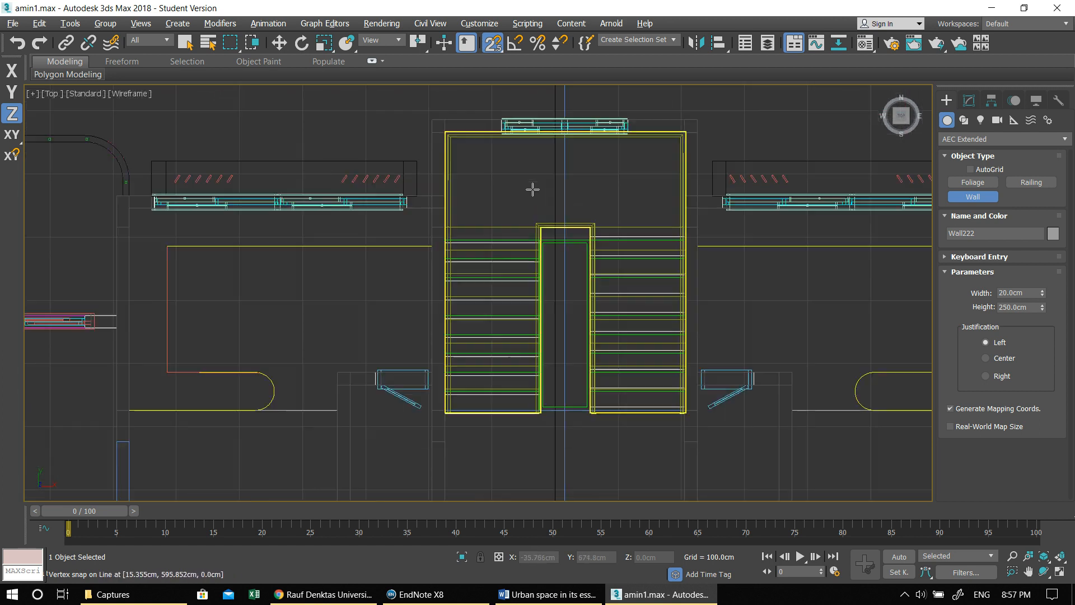
- Trace a closed rectangular wall along the outer corners of the stair core, from the stair window down to the opposite facade
{"action": "left_click", "coordinate": [432, 121]}
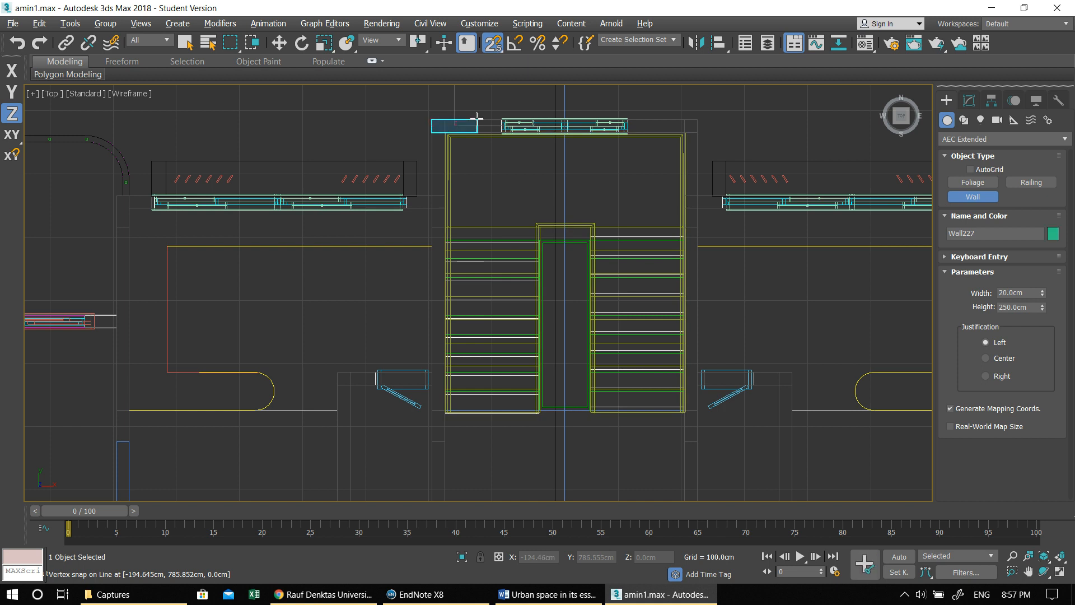
{"action": "left_click", "coordinate": [698, 120]}
{"action": "middle_click_drag", "start_coordinate": [700, 343], "coordinate": [627, 122]}
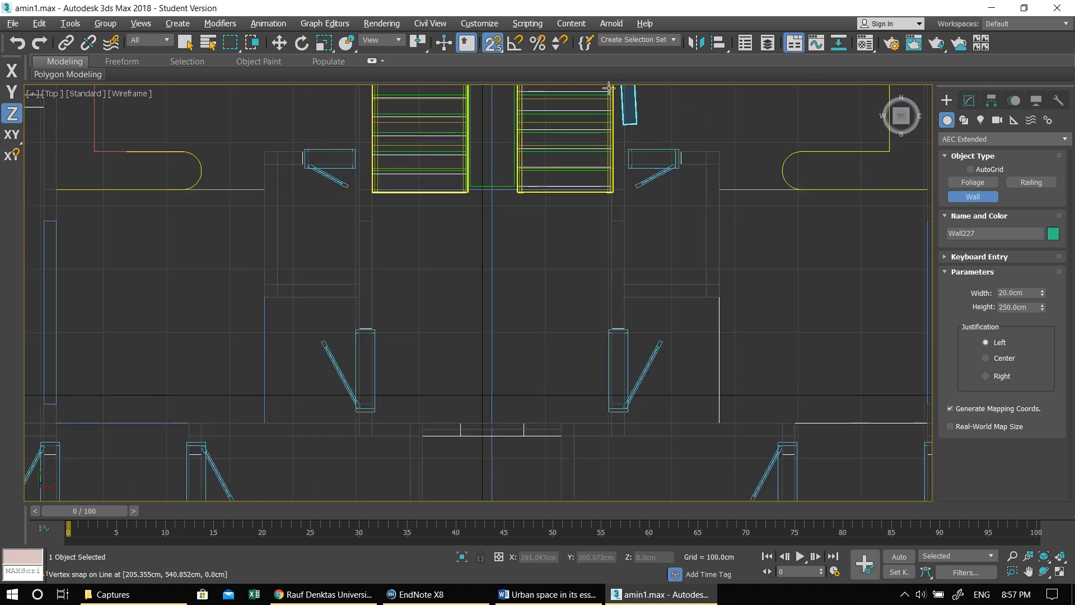
{"action": "middle_click_drag", "start_coordinate": [604, 364], "coordinate": [605, 256]}
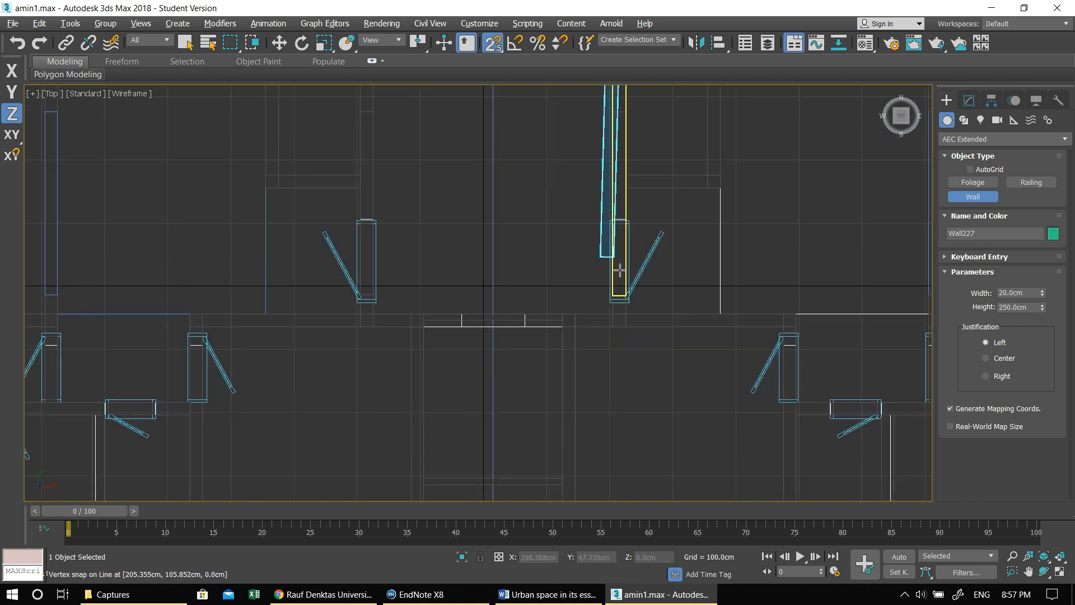
{"action": "left_click", "coordinate": [628, 326]}
{"action": "middle_click_drag", "start_coordinate": [632, 355], "coordinate": [582, 199]}
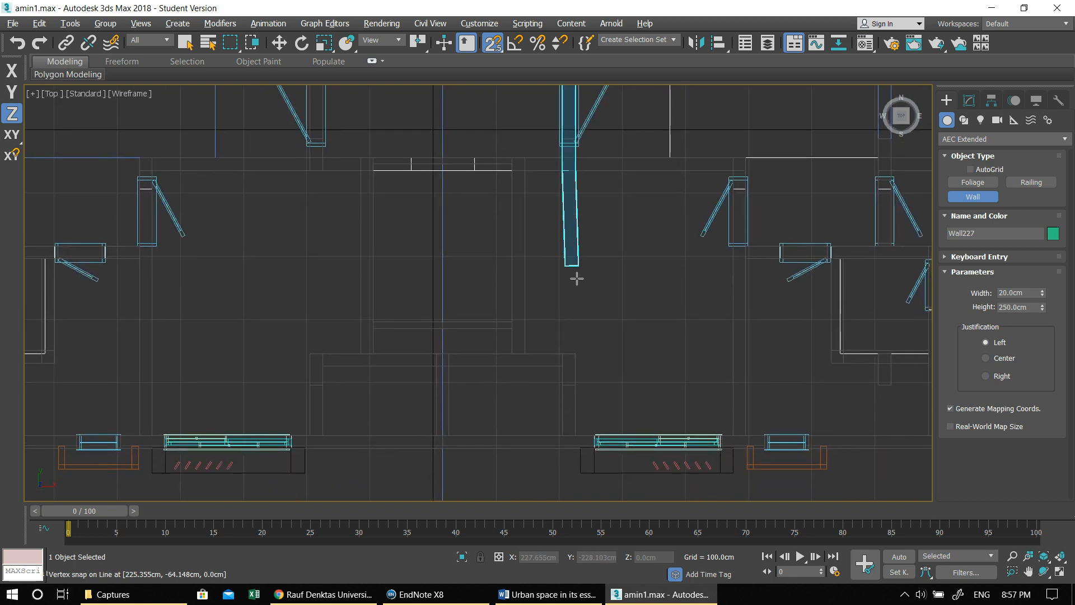
{"action": "left_click", "coordinate": [575, 432]}
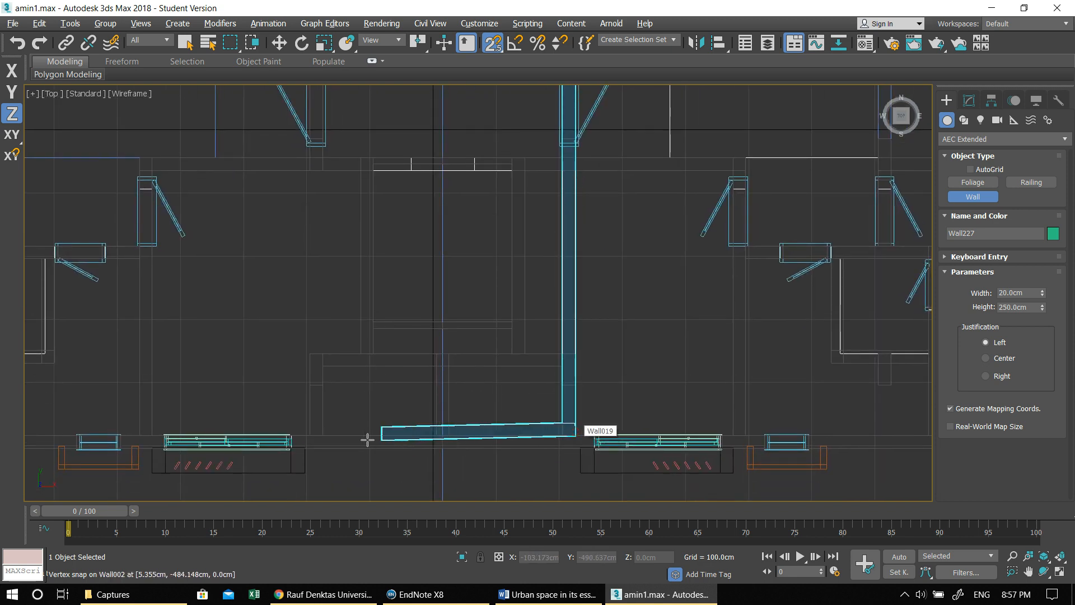
{"action": "left_click", "coordinate": [313, 432]}
{"action": "middle_click_drag", "start_coordinate": [331, 230], "coordinate": [283, 461]}
{"action": "middle_click_drag", "start_coordinate": [305, 175], "coordinate": [307, 467]}
{"action": "middle_click_drag", "start_coordinate": [260, 286], "coordinate": [266, 304]}
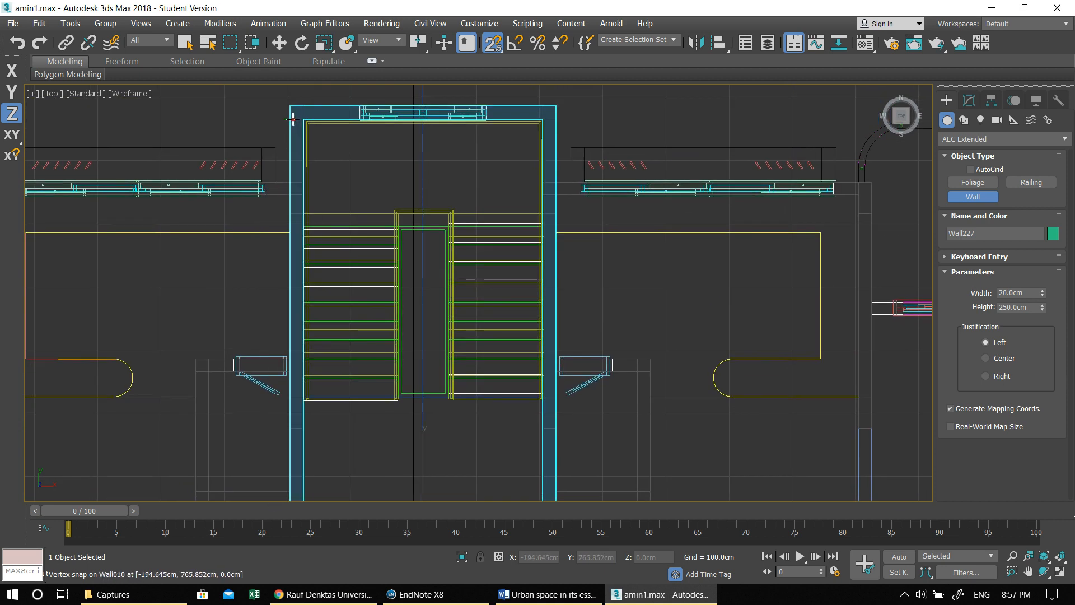
{"action": "scroll", "coordinate": [487, 211], "scroll_direction": "down", "scroll_amount": 4}
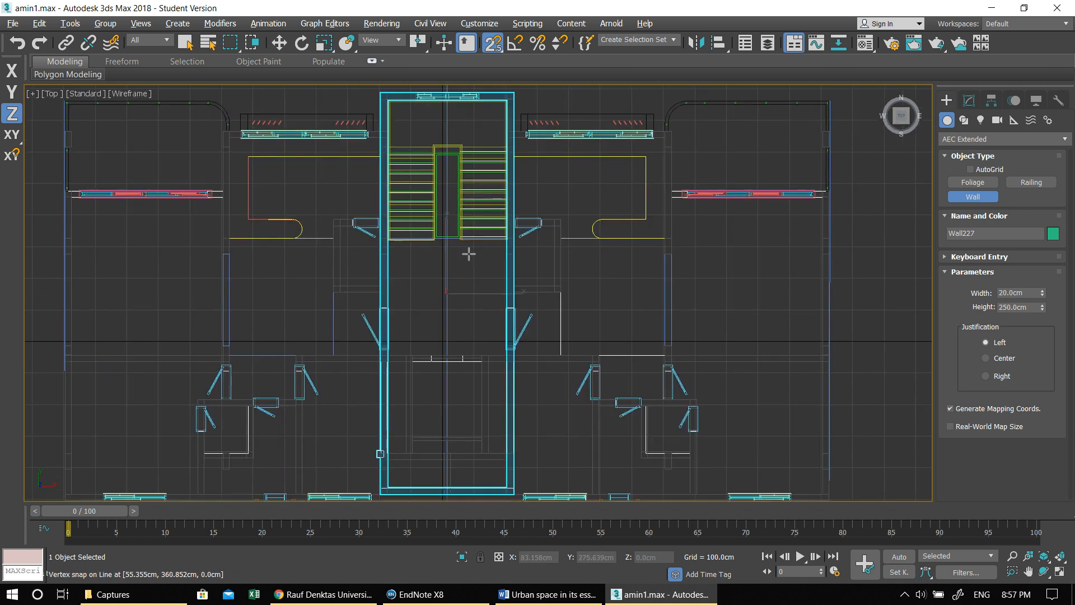
- In the Perspective view, move the new wall enclosure onto the tower's roof, over the stair opening
{"action": "key", "text": "alt+w"}
{"action": "right_click", "coordinate": [663, 363]}
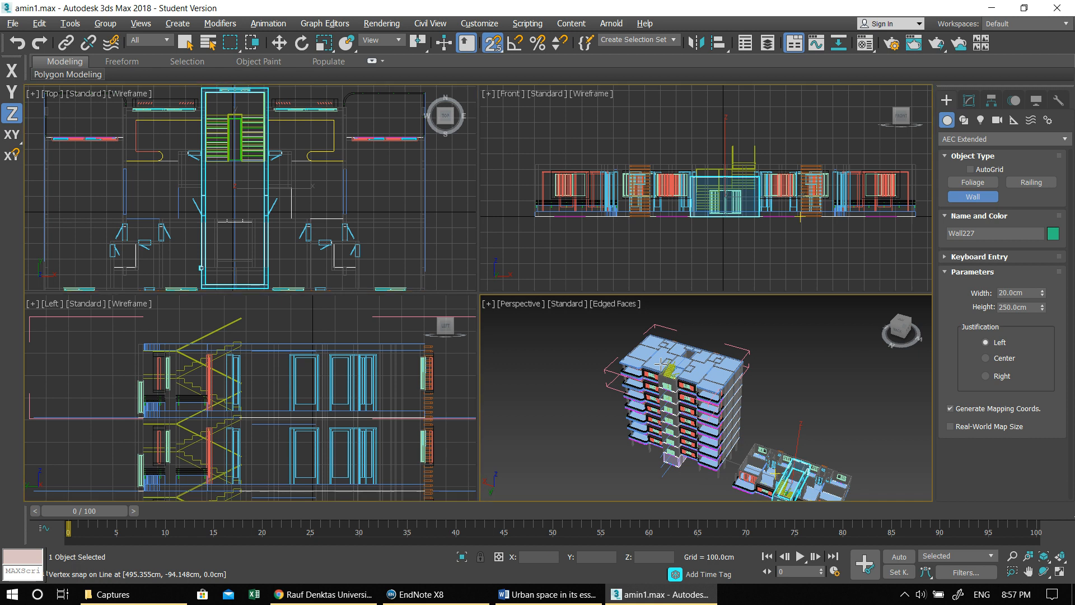
{"action": "key", "text": "alt+w"}
{"action": "key", "text": "w"}
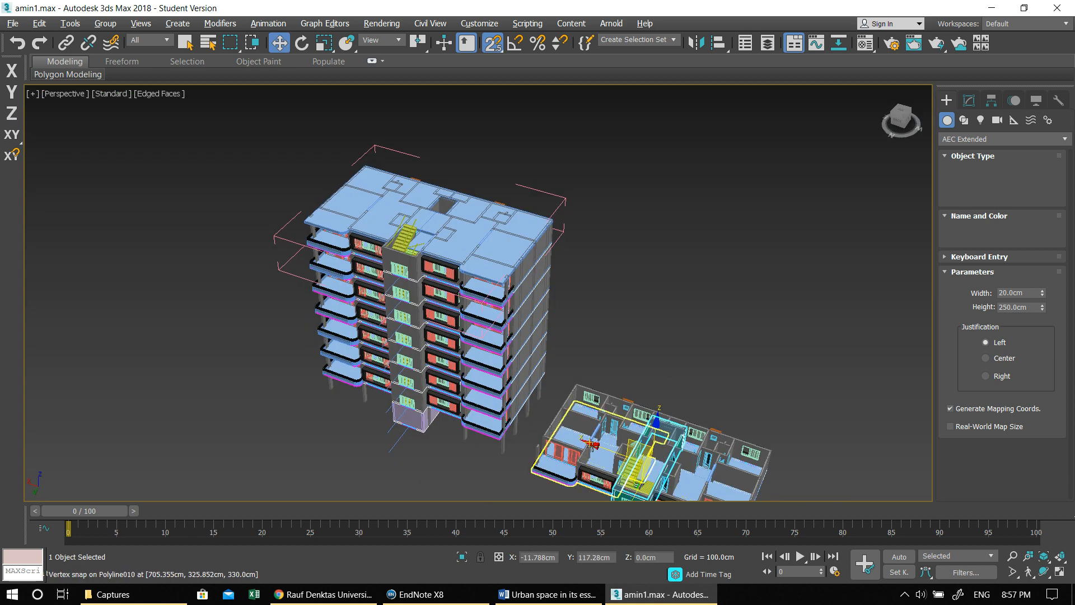
{"action": "left_click_drag", "start_coordinate": [597, 448], "coordinate": [427, 168]}
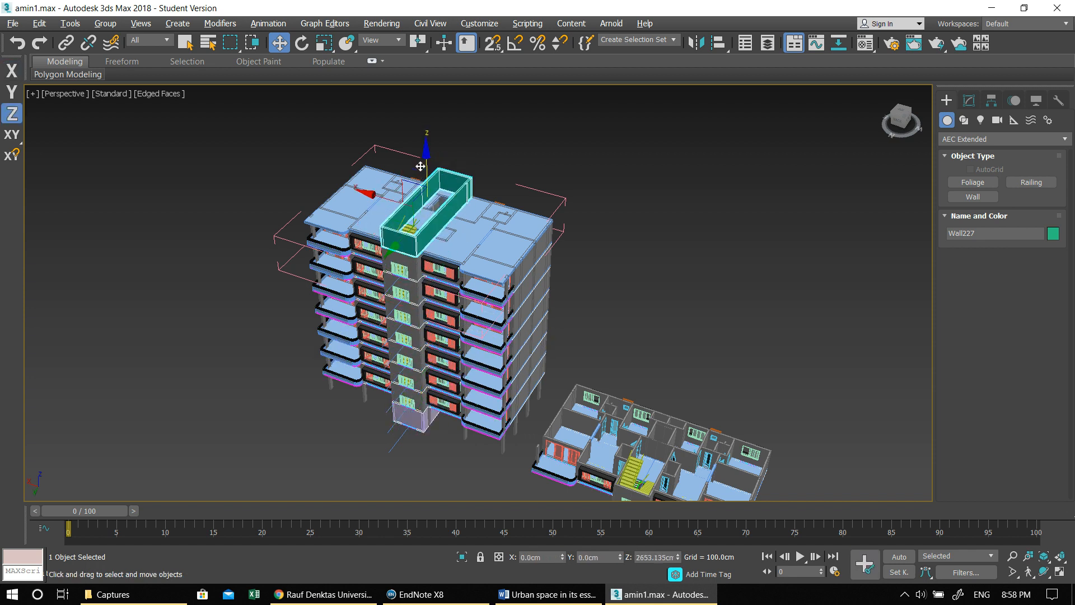
- Change the rooftop wall enclosure's object color to the grey of the basic palette
{"action": "scroll", "coordinate": [399, 247], "scroll_direction": "up", "scroll_amount": 3}
{"action": "scroll", "coordinate": [398, 247], "scroll_direction": "up", "scroll_amount": 3}
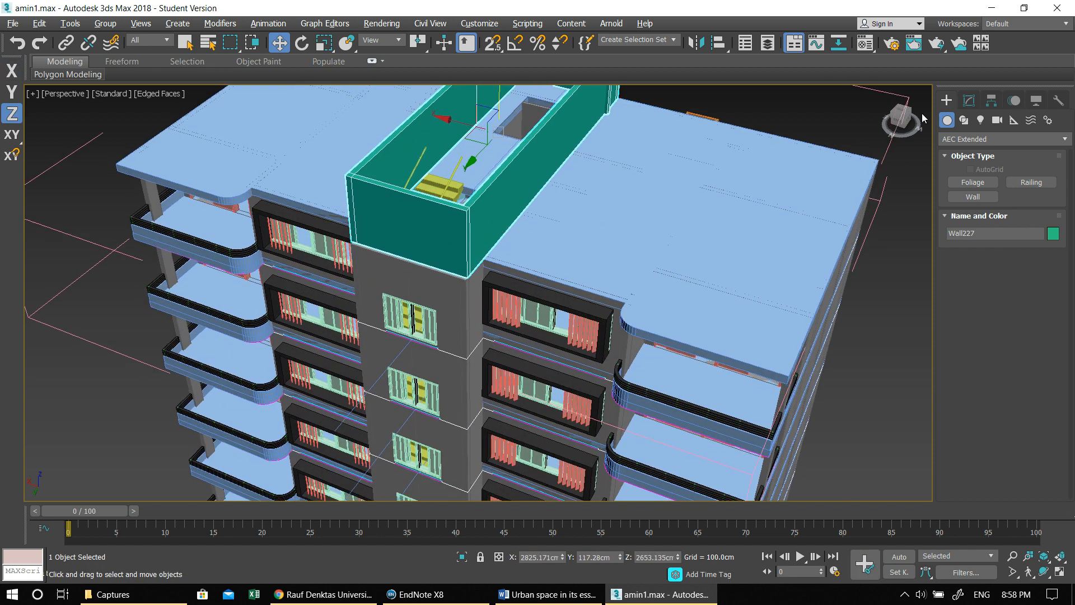
{"action": "left_click", "coordinate": [968, 100]}
{"action": "left_click", "coordinate": [1064, 122]}
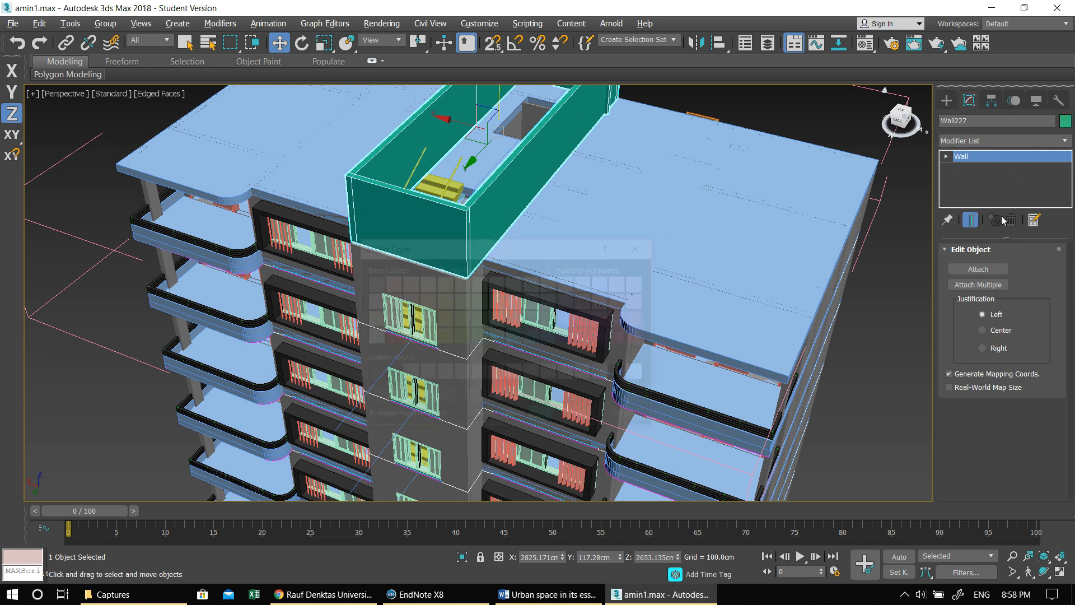
{"action": "left_click", "coordinate": [371, 283]}
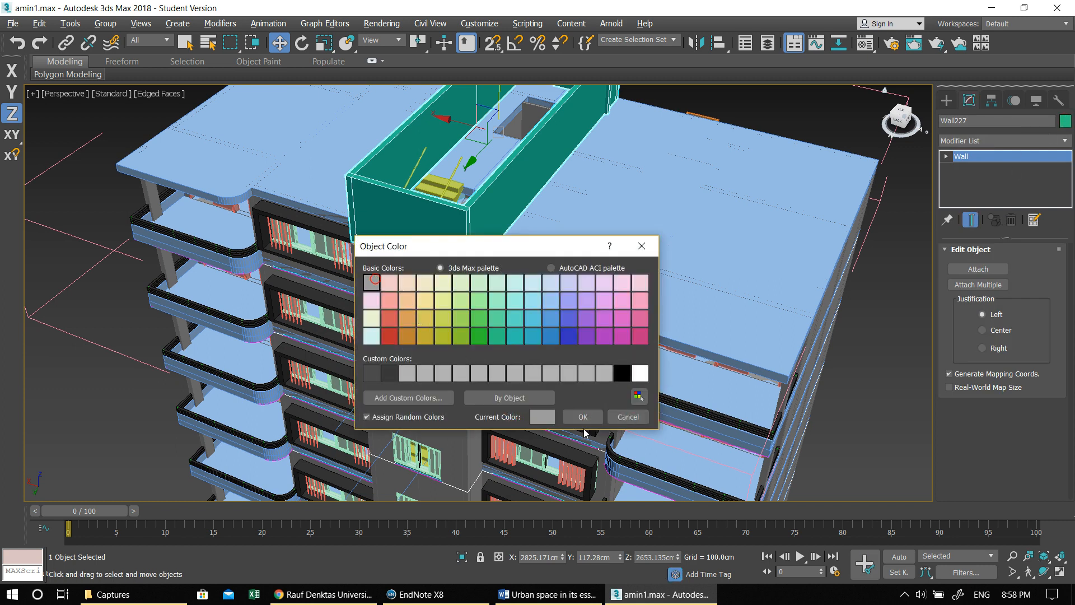
{"action": "left_click", "coordinate": [582, 416]}
- Enable 3D vertex snapping and align the enclosure's lower front corner with the top corner of the stair-core wall below
{"action": "scroll", "coordinate": [481, 270], "scroll_direction": "up", "scroll_amount": 5}
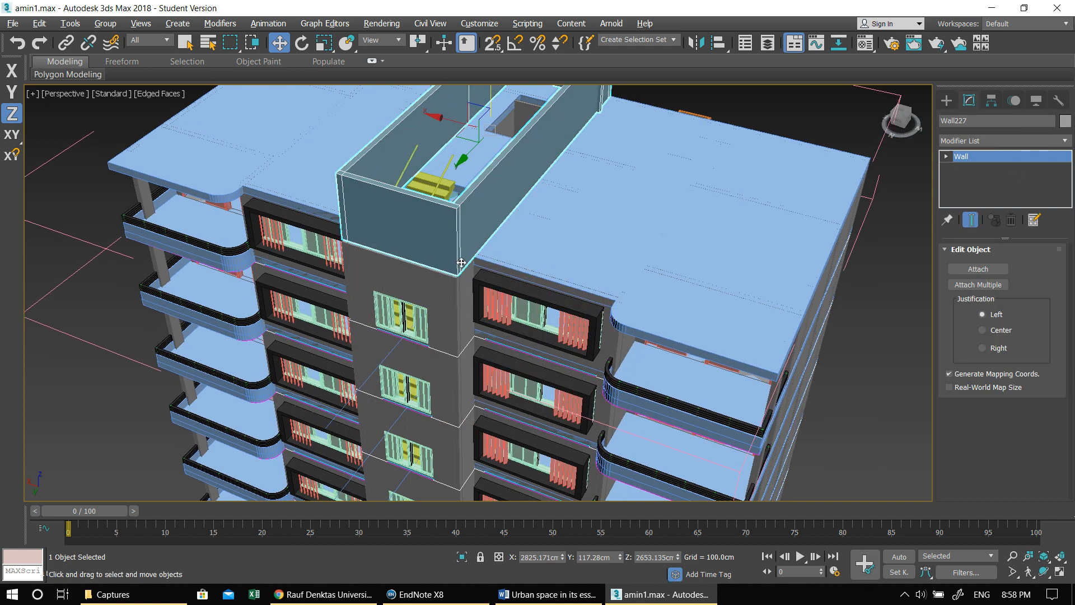
{"action": "right_click", "coordinate": [489, 47]}
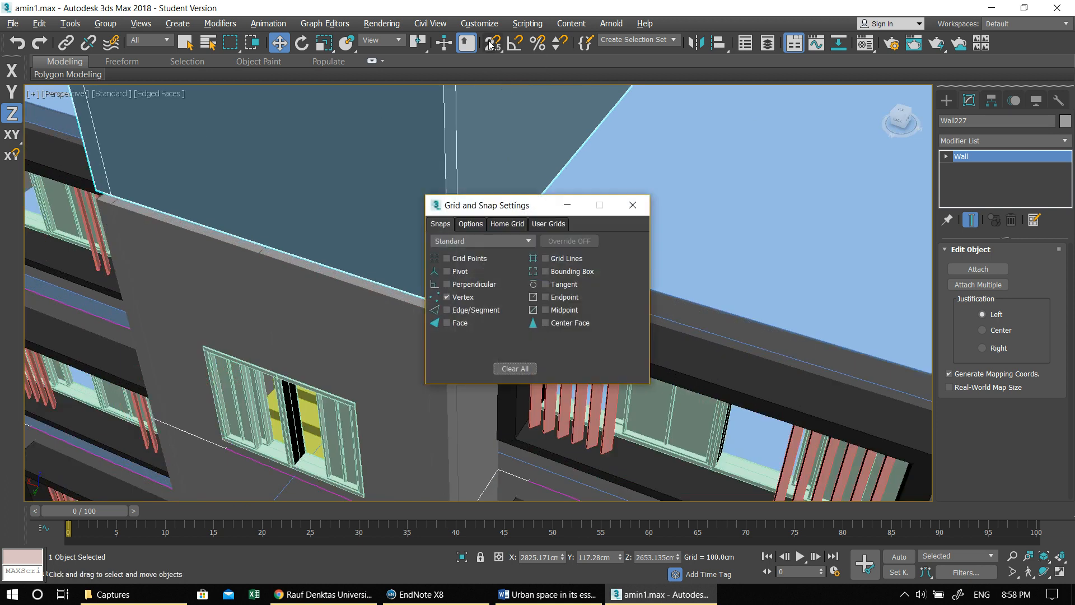
{"action": "left_click", "coordinate": [633, 205]}
{"action": "left_click_drag", "start_coordinate": [492, 43], "coordinate": [496, 104]}
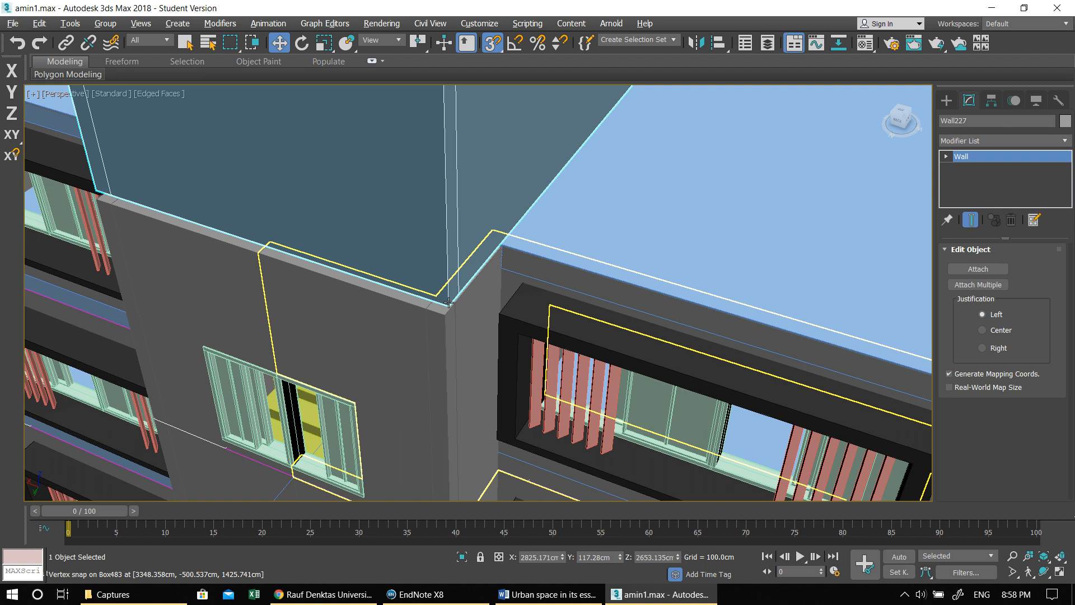
{"action": "scroll", "coordinate": [443, 306], "scroll_direction": "up", "scroll_amount": 4}
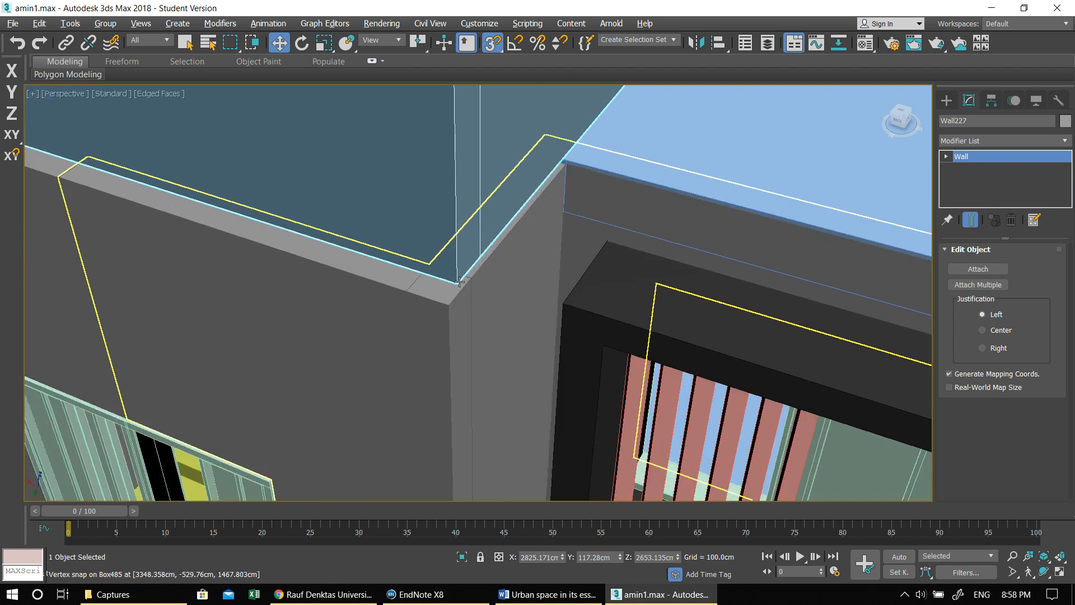
{"action": "scroll", "coordinate": [470, 285], "scroll_direction": "down", "scroll_amount": 4}
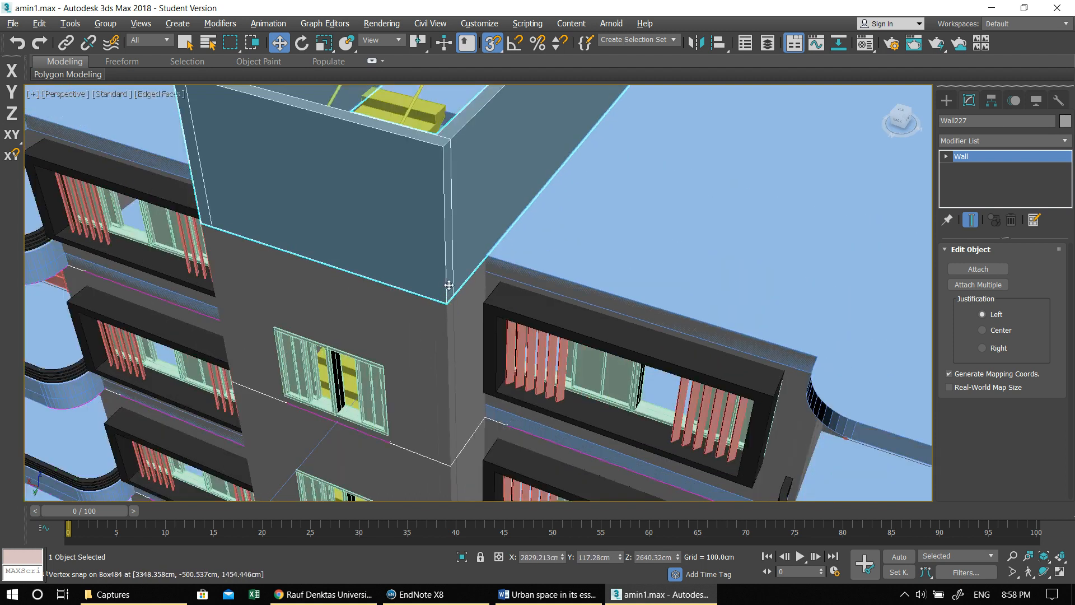
{"action": "scroll", "coordinate": [481, 284], "scroll_direction": "down", "scroll_amount": 5}
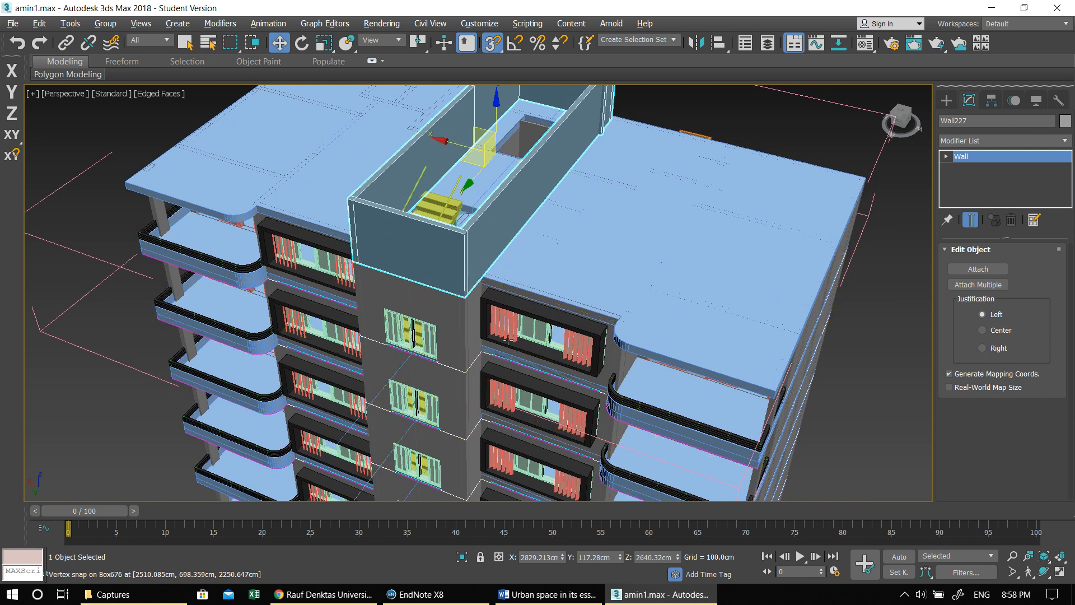
- In the Top view, create a thin box filling the inside of the rooftop enclosure, about 1226 cm long and 375 cm wide
{"action": "key", "text": "alt+w"}
{"action": "middle_click", "coordinate": [259, 201]}
{"action": "key", "text": "alt+w"}
{"action": "middle_click_drag", "start_coordinate": [532, 287], "coordinate": [381, 259]}
{"action": "scroll", "coordinate": [526, 288], "scroll_direction": "down", "scroll_amount": 2}
{"action": "middle_click_drag", "start_coordinate": [336, 311], "coordinate": [290, 305]}
{"action": "middle_click_drag", "start_coordinate": [490, 261], "coordinate": [497, 243]}
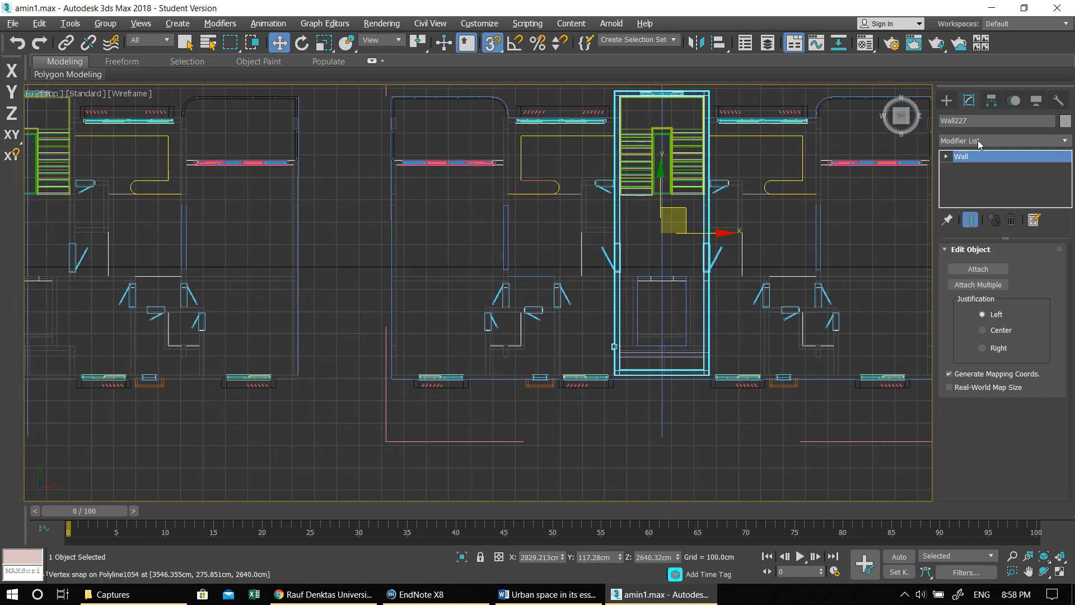
{"action": "left_click", "coordinate": [946, 99]}
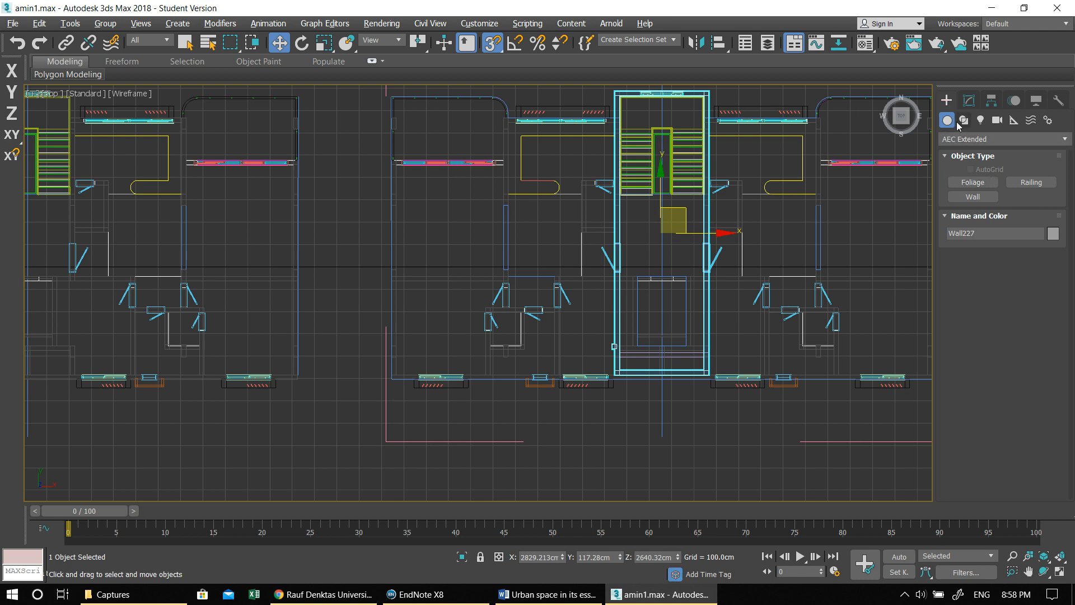
{"action": "left_click", "coordinate": [974, 139]}
{"action": "left_click", "coordinate": [955, 148]}
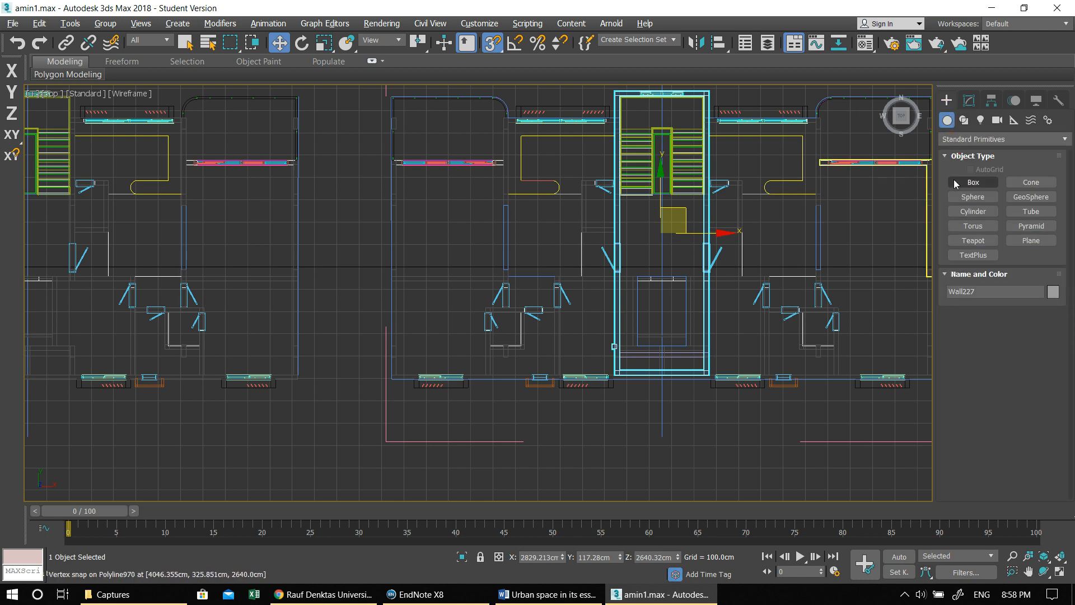
{"action": "left_click", "coordinate": [973, 182]}
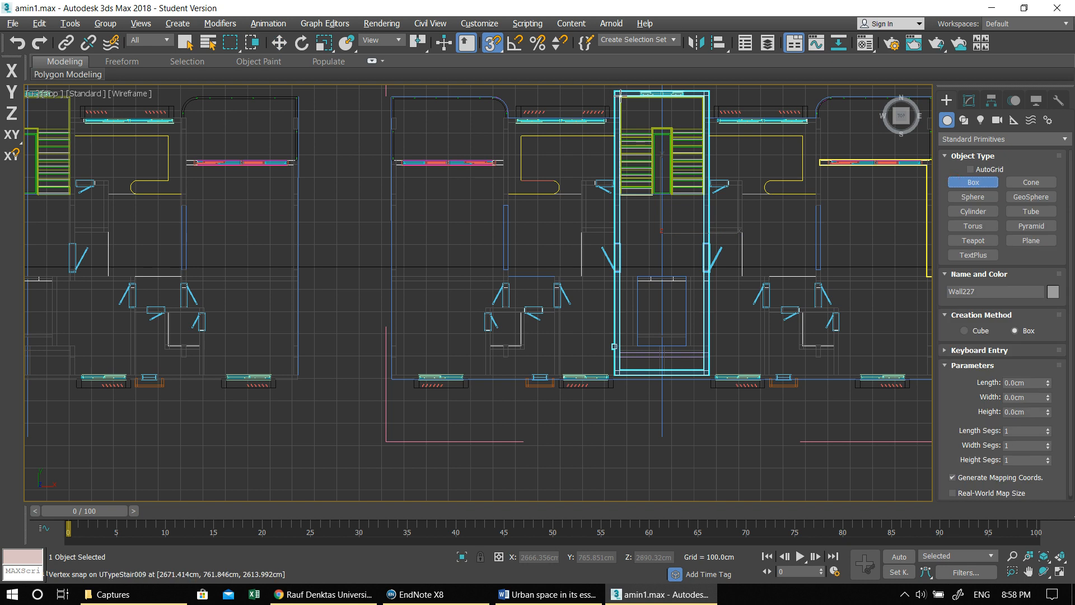
{"action": "left_click_drag", "start_coordinate": [620, 95], "coordinate": [703, 374]}
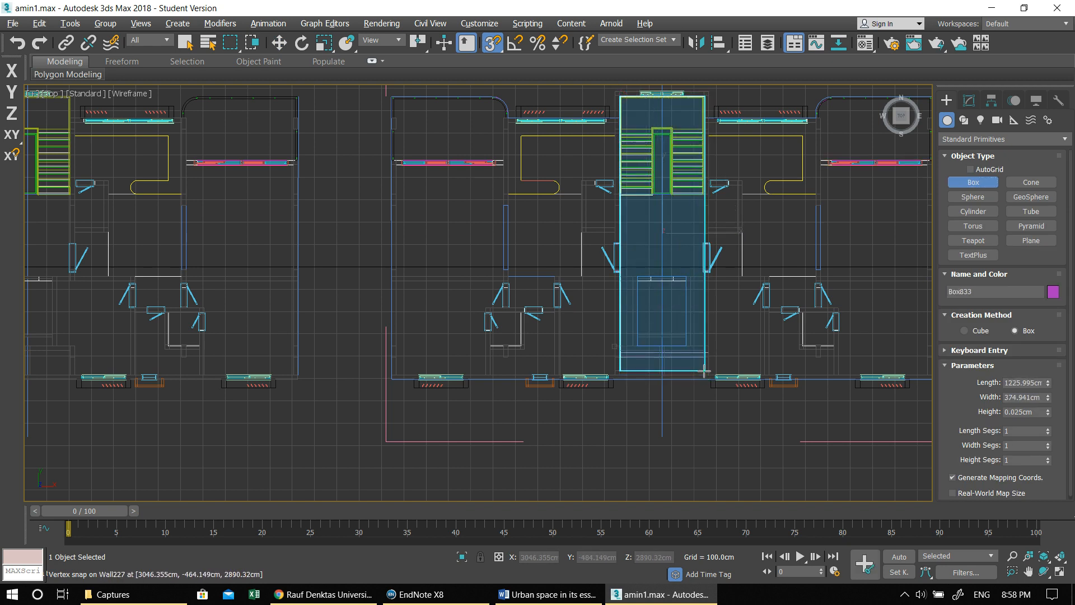
{"action": "left_click", "coordinate": [704, 348]}
- In the Left view, turn snapping off and raise the box vertically to about Z 2835.67 cm, near the top of the enclosure
{"action": "key", "text": "alt+w"}
{"action": "right_click", "coordinate": [423, 389]}
{"action": "key", "text": "alt+w"}
{"action": "middle_click_drag", "start_coordinate": [433, 315], "coordinate": [454, 283]}
{"action": "key", "text": "w"}
{"action": "scroll", "coordinate": [453, 283], "scroll_direction": "down", "scroll_amount": 5}
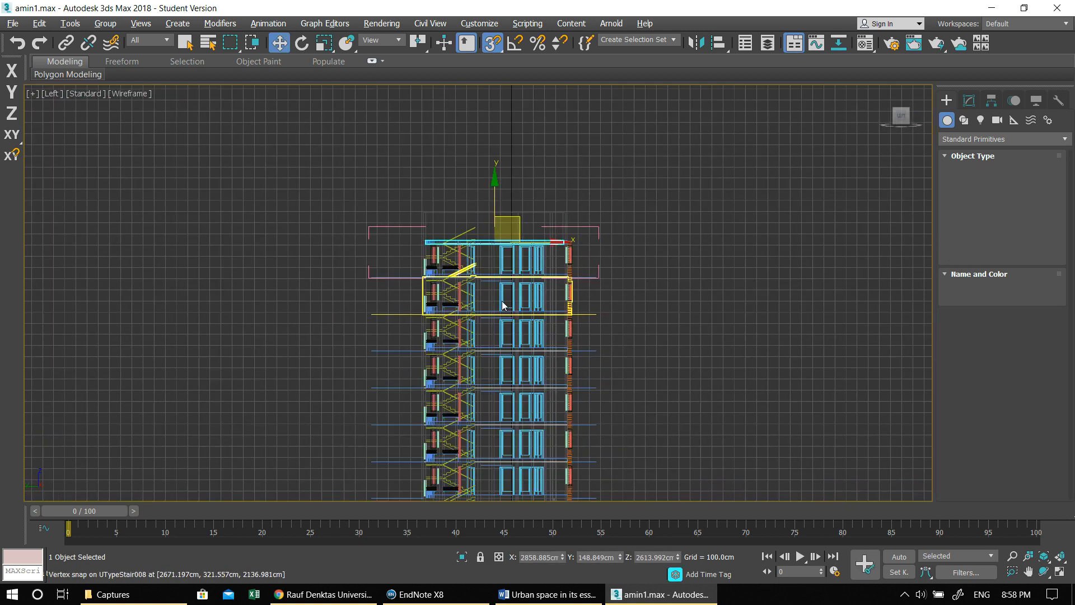
{"action": "scroll", "coordinate": [497, 220], "scroll_direction": "up", "scroll_amount": 3}
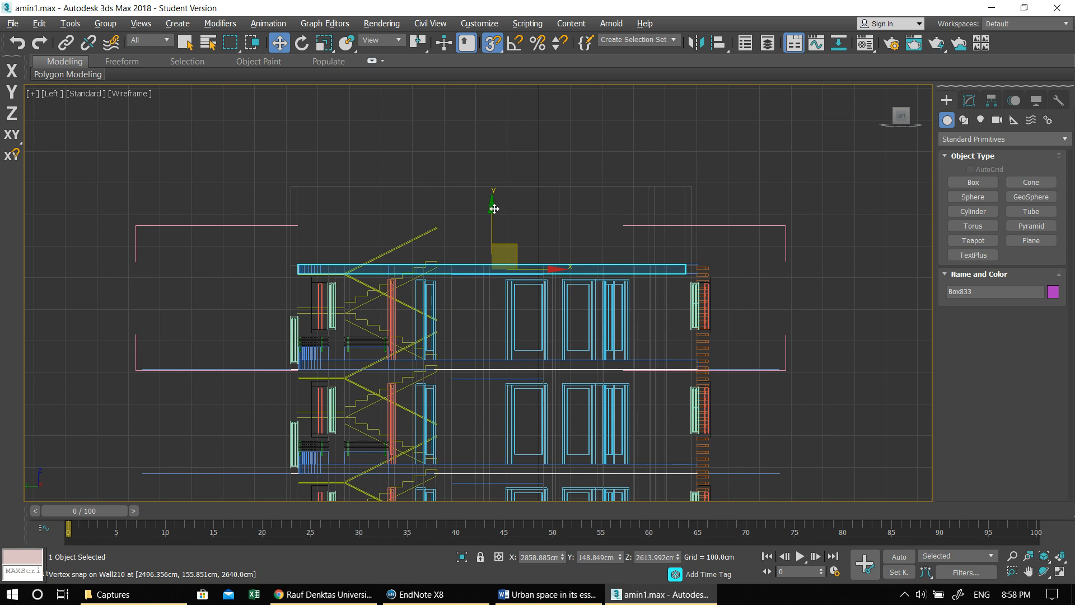
{"action": "left_click_drag", "start_coordinate": [492, 269], "coordinate": [496, 143]}
{"action": "key", "text": "ctrl+z"}
{"action": "left_click", "coordinate": [486, 42]}
- Examine the covered stair enclosure and the surrounding roof slabs in the Perspective view
{"action": "key", "text": "alt+w"}
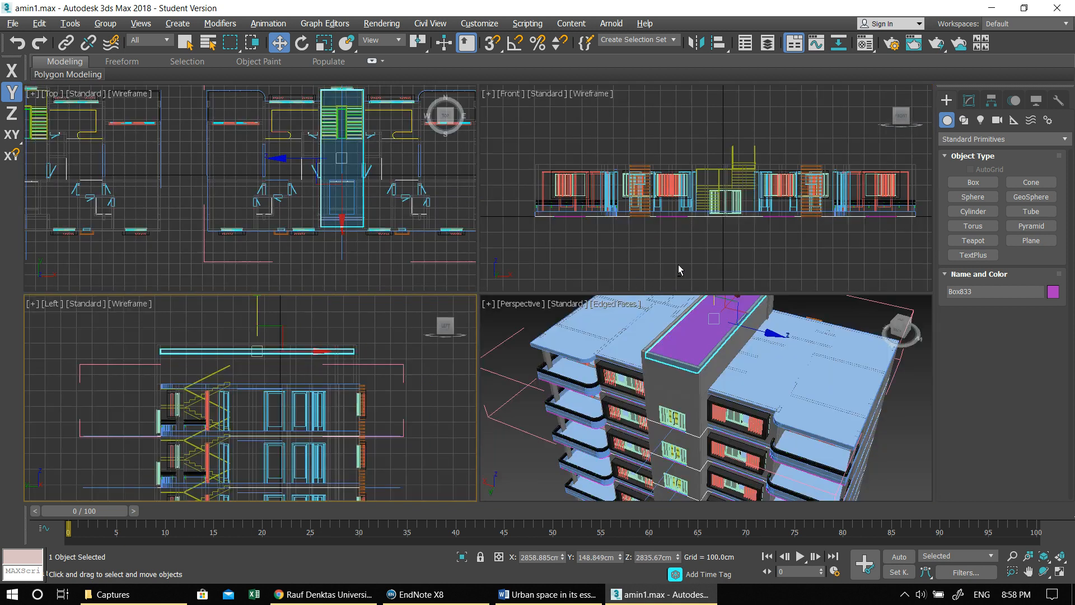
{"action": "right_click", "coordinate": [662, 314]}
{"action": "key", "text": "alt+w"}
{"action": "middle_click_drag", "start_coordinate": [592, 334], "coordinate": [525, 334]}
{"action": "scroll", "coordinate": [526, 305], "scroll_direction": "down", "scroll_amount": 3}
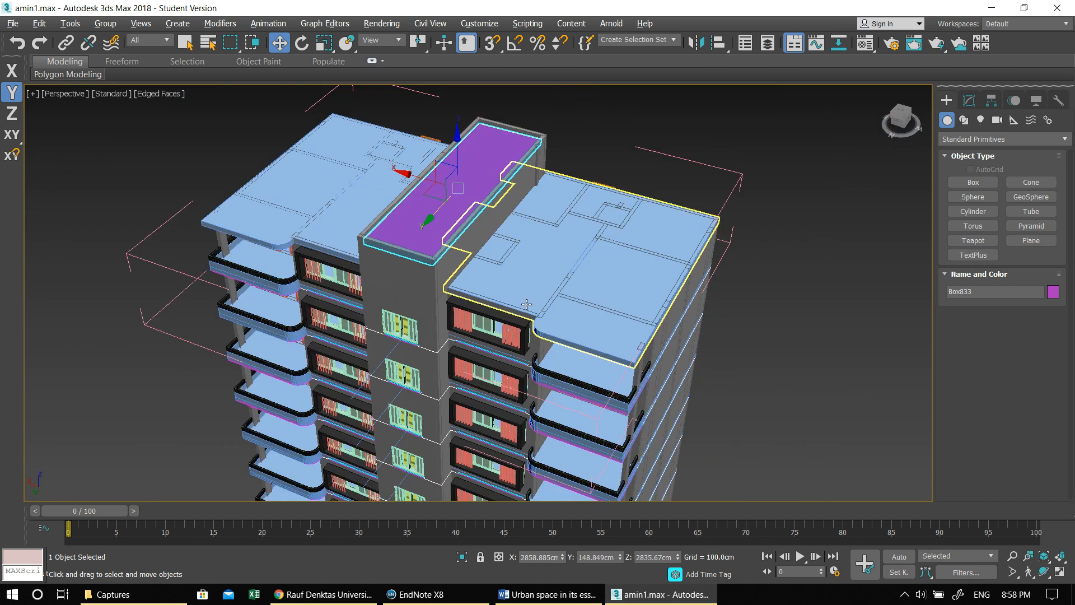
{"action": "scroll", "coordinate": [492, 317], "scroll_direction": "down", "scroll_amount": 4}
{"action": "middle_click_drag", "start_coordinate": [515, 288], "coordinate": [504, 229]}
{"action": "middle_click_drag", "start_coordinate": [590, 350], "coordinate": [487, 258]}
{"action": "scroll", "coordinate": [541, 357], "scroll_direction": "up", "scroll_amount": 2}
- In the Top view, start the Wall tool from AEC Extended near the upper-left balcony corner of the single-floor plan
{"action": "key", "text": "alt+w"}
{"action": "right_click", "coordinate": [284, 224]}
{"action": "key", "text": "alt+w"}
{"action": "middle_click_drag", "start_coordinate": [322, 204], "coordinate": [806, 257]}
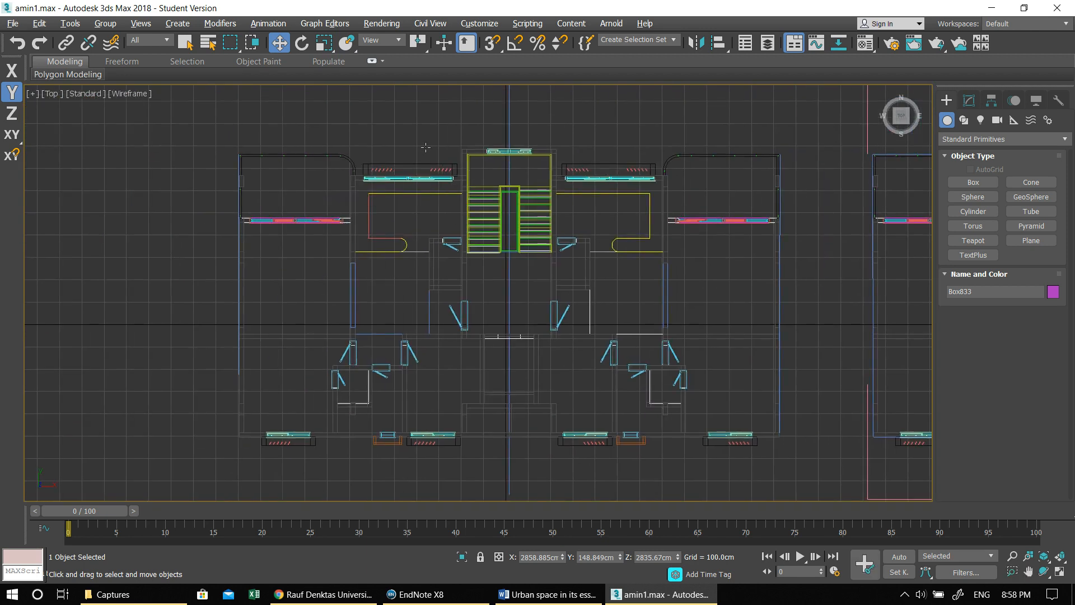
{"action": "left_click", "coordinate": [950, 139]}
{"action": "left_click", "coordinate": [968, 262]}
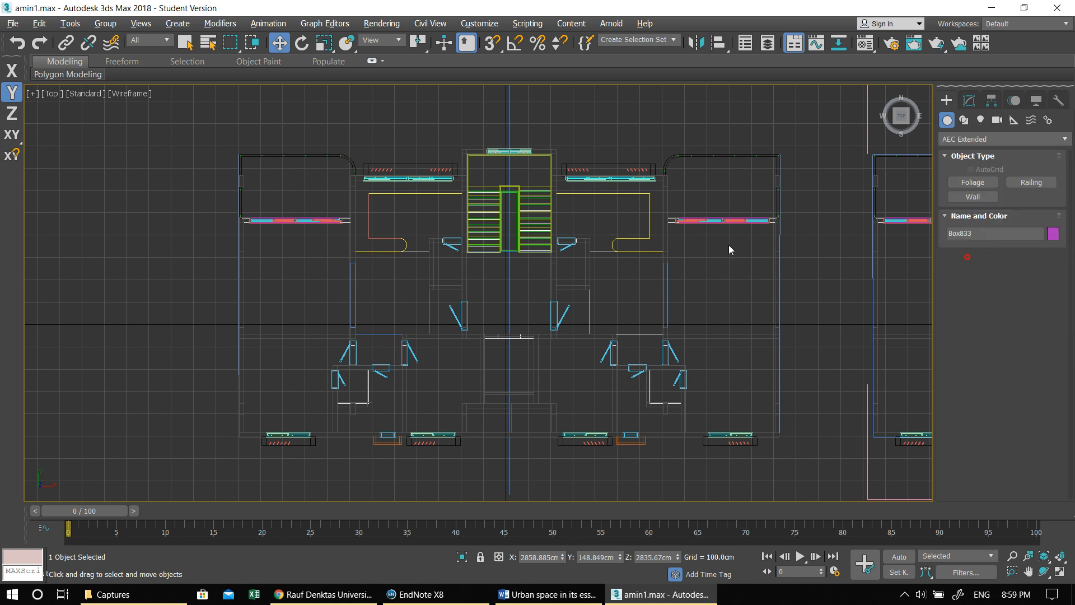
{"action": "scroll", "coordinate": [256, 177], "scroll_direction": "up", "scroll_amount": 8}
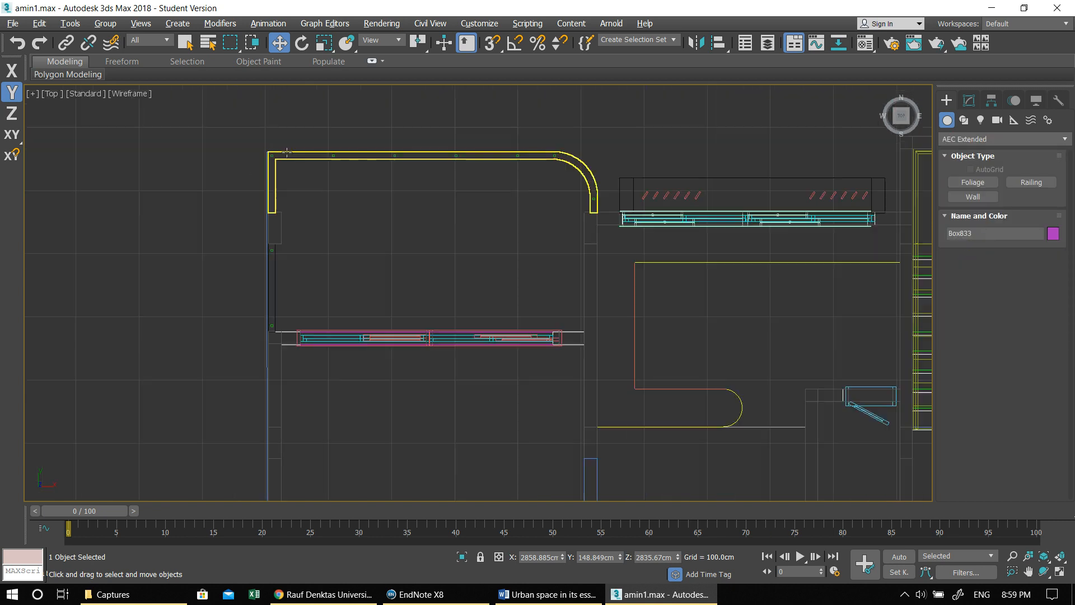
{"action": "left_click", "coordinate": [964, 197]}
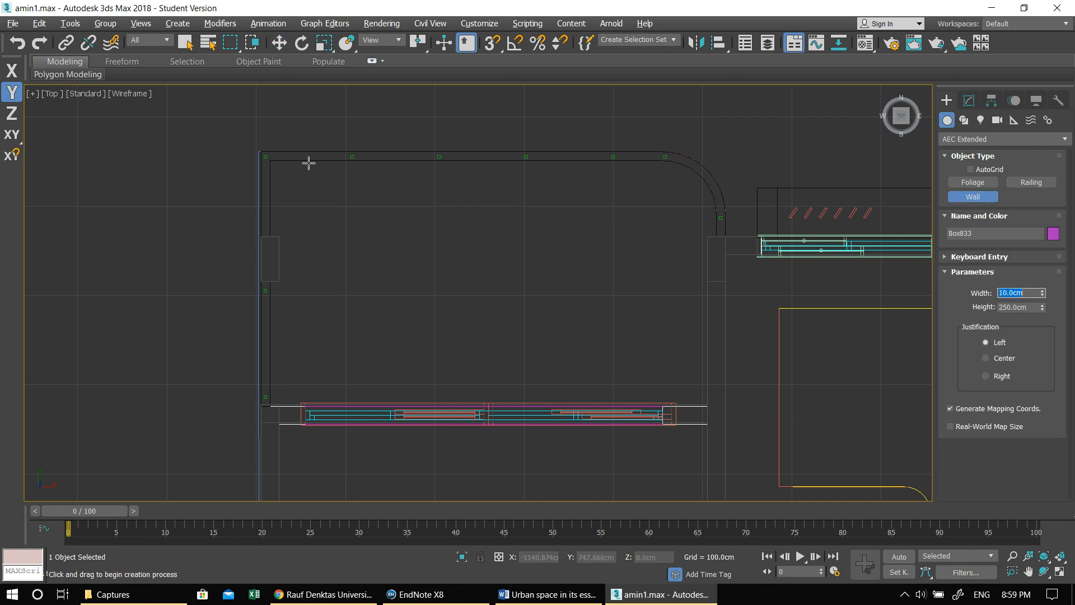
{"action": "scroll", "coordinate": [266, 168], "scroll_direction": "up", "scroll_amount": 4}
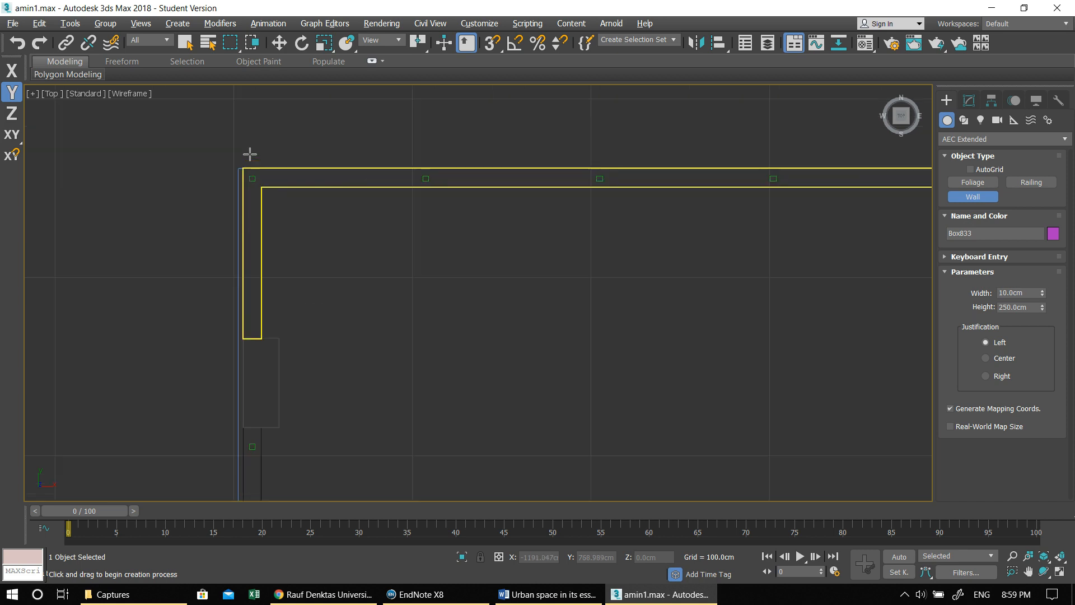
- Turn on 3D vertex snapping and set the new wall's width to 20 cm
{"action": "left_click", "coordinate": [490, 44]}
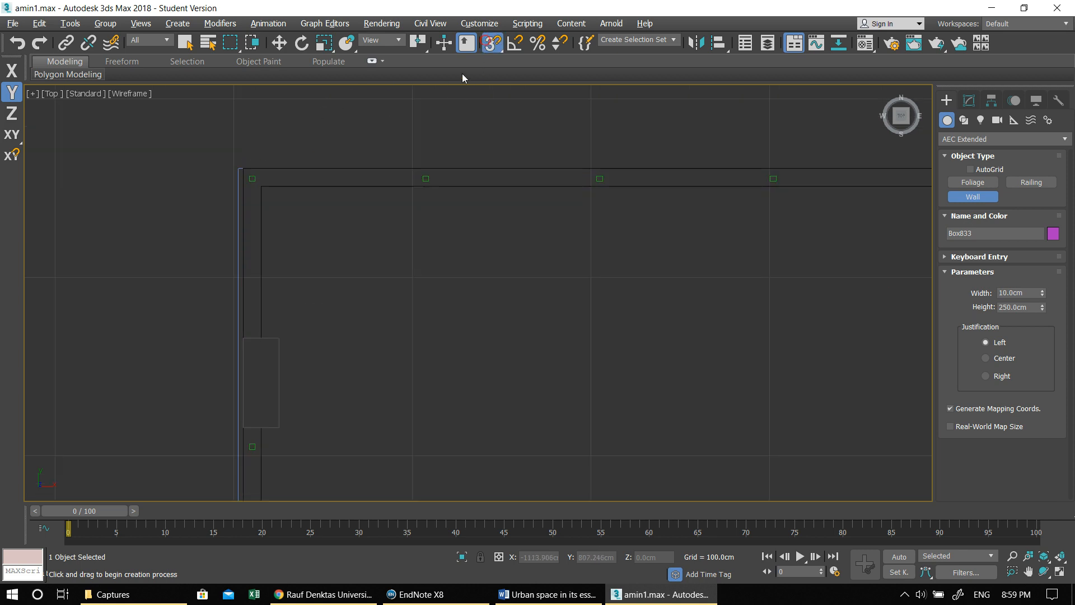
{"action": "right_click", "coordinate": [486, 43]}
{"action": "right_click", "coordinate": [486, 56]}
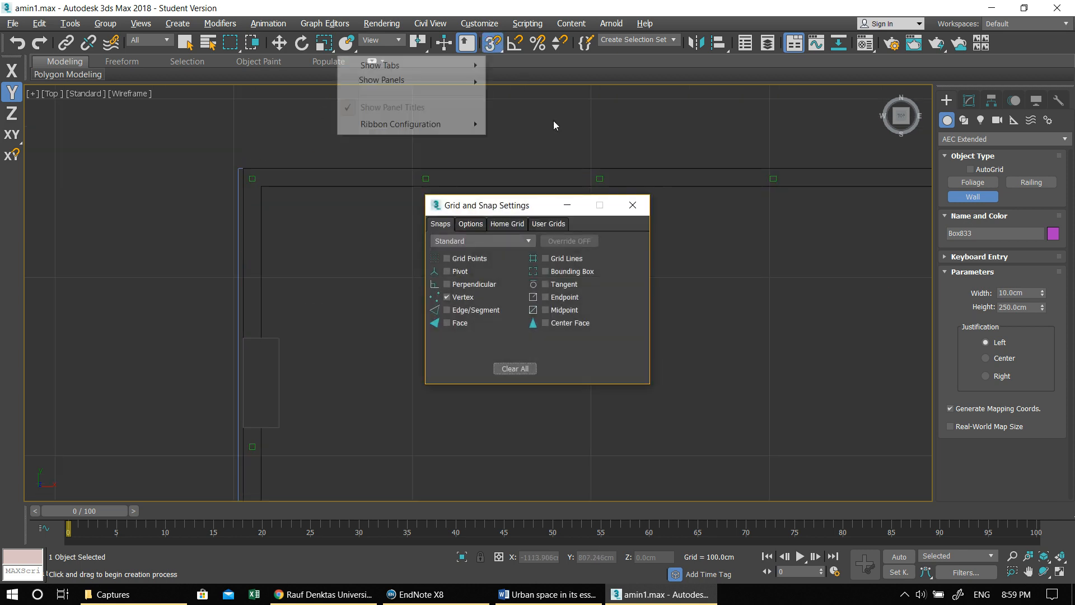
{"action": "left_click", "coordinate": [644, 211]}
{"action": "right_click", "coordinate": [522, 83]}
{"action": "left_click", "coordinate": [644, 207]}
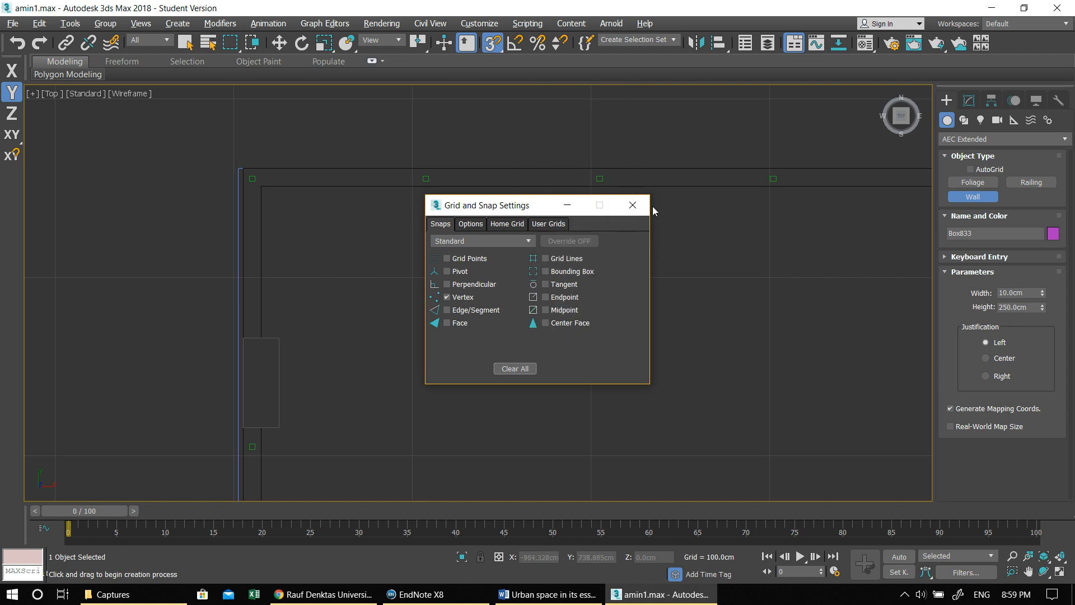
{"action": "left_click", "coordinate": [638, 205]}
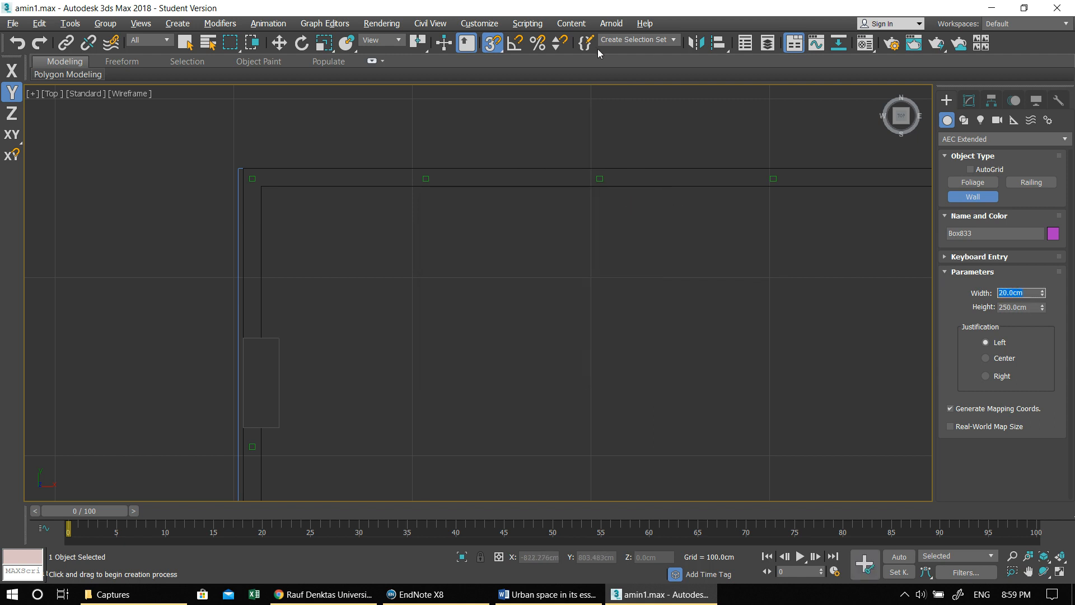
- Cancel the wall begun at the balcony corner and switch snapping to 2.5D with only Vertex enabled
{"action": "left_click", "coordinate": [244, 168]}
{"action": "right_click", "coordinate": [300, 185]}
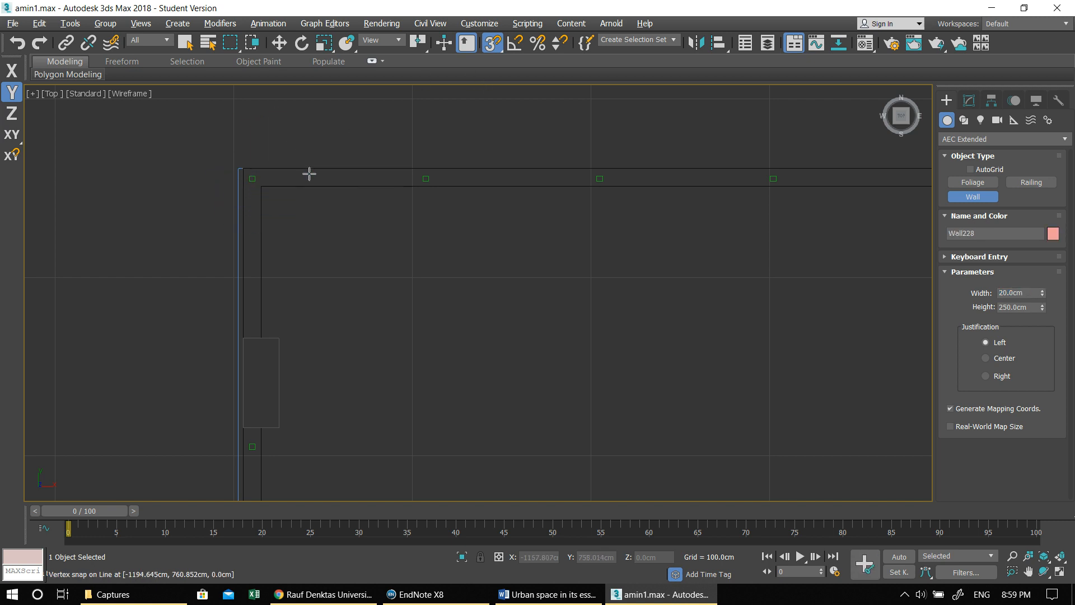
{"action": "right_click", "coordinate": [500, 45]}
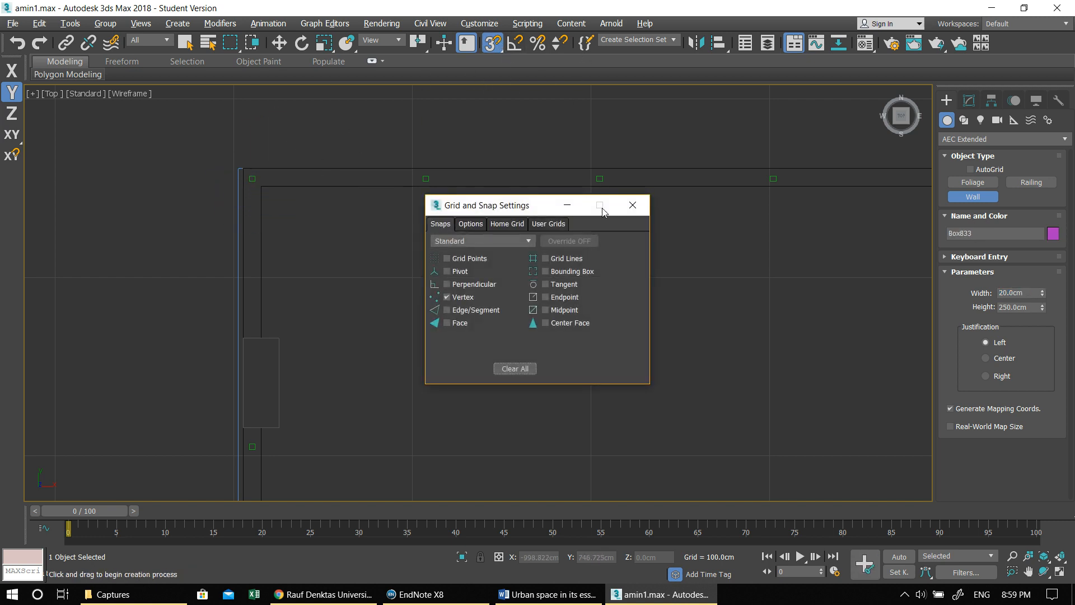
{"action": "left_click", "coordinate": [630, 206]}
{"action": "left_click_drag", "start_coordinate": [495, 46], "coordinate": [493, 83]}
- Draw a left-justified wall, 20 cm wide and 250 cm high, from the balcony's outer corner along its straight edge to the curve
{"action": "left_click", "coordinate": [245, 170]}
{"action": "right_click", "coordinate": [240, 166]}
{"action": "left_click", "coordinate": [240, 167]}
{"action": "scroll", "coordinate": [537, 273], "scroll_direction": "down", "scroll_amount": 3}
{"action": "middle_click_drag", "start_coordinate": [537, 273], "coordinate": [221, 207]}
{"action": "scroll", "coordinate": [413, 175], "scroll_direction": "up", "scroll_amount": 2}
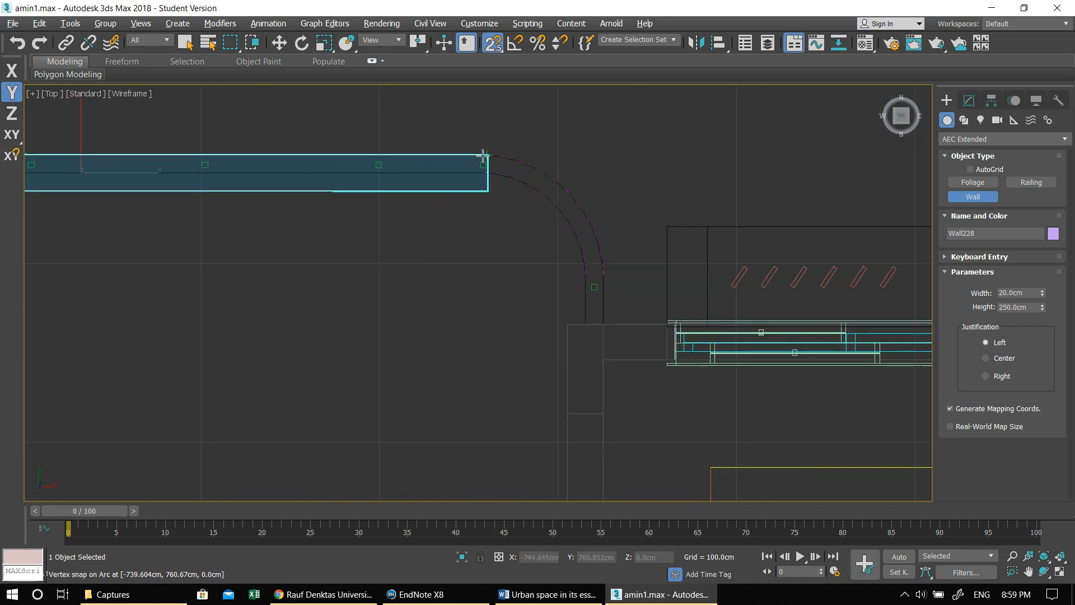
{"action": "left_click", "coordinate": [484, 155]}
- Continue the wall around the balcony's rounded corner in short segments and down to the facade corner beside it
{"action": "left_click", "coordinate": [521, 162]}
{"action": "left_click", "coordinate": [558, 188]}
{"action": "left_click", "coordinate": [573, 200]}
{"action": "left_click", "coordinate": [582, 212]}
{"action": "left_click", "coordinate": [591, 228]}
{"action": "left_click", "coordinate": [596, 243]}
{"action": "left_click", "coordinate": [600, 255]}
{"action": "left_click", "coordinate": [602, 286]}
{"action": "left_click", "coordinate": [604, 327]}
- Extend the wall along the windowed facade to the stair core and finish it there, removing the extra segment along the core
{"action": "middle_click_drag", "start_coordinate": [694, 365], "coordinate": [431, 297]}
{"action": "scroll", "coordinate": [382, 265], "scroll_direction": "down", "scroll_amount": 2}
{"action": "middle_click_drag", "start_coordinate": [544, 291], "coordinate": [226, 297]}
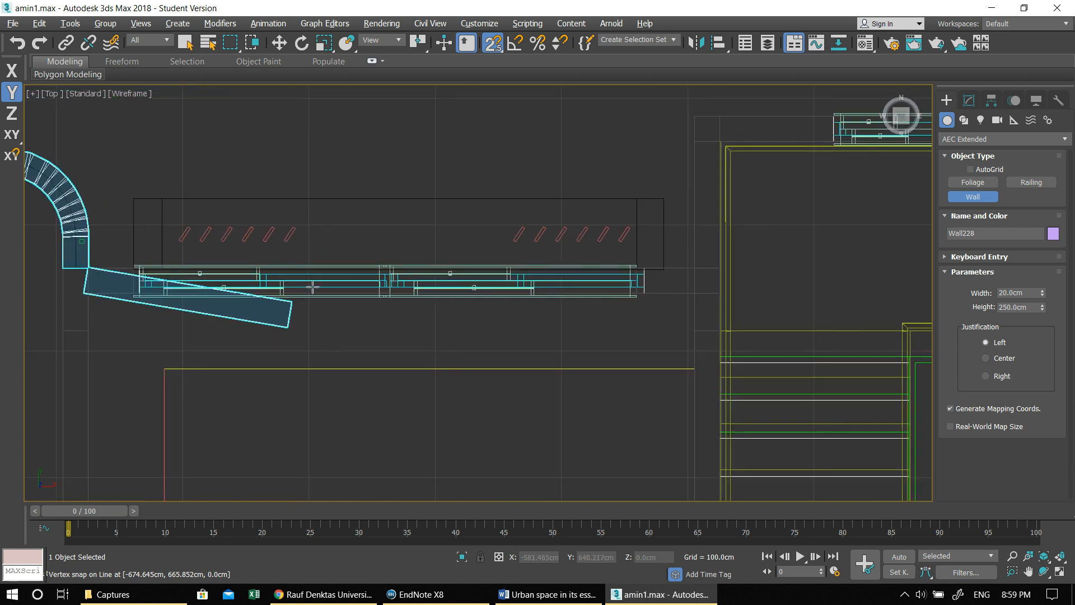
{"action": "middle_click_drag", "start_coordinate": [624, 277], "coordinate": [528, 297]}
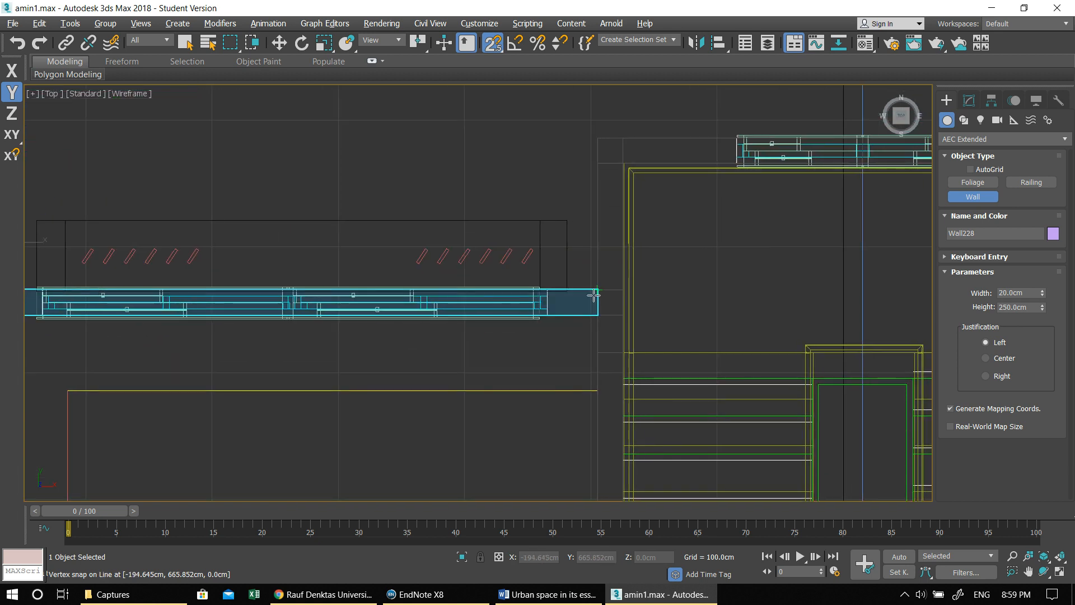
{"action": "left_click", "coordinate": [594, 295]}
{"action": "left_click", "coordinate": [596, 140]}
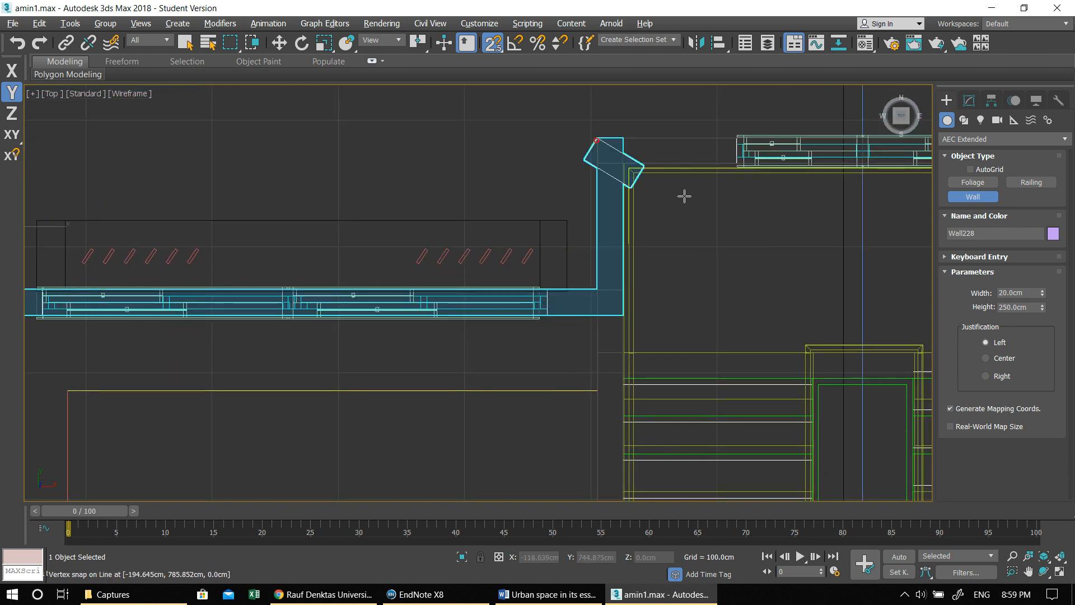
{"action": "middle_click_drag", "start_coordinate": [693, 187], "coordinate": [304, 195]}
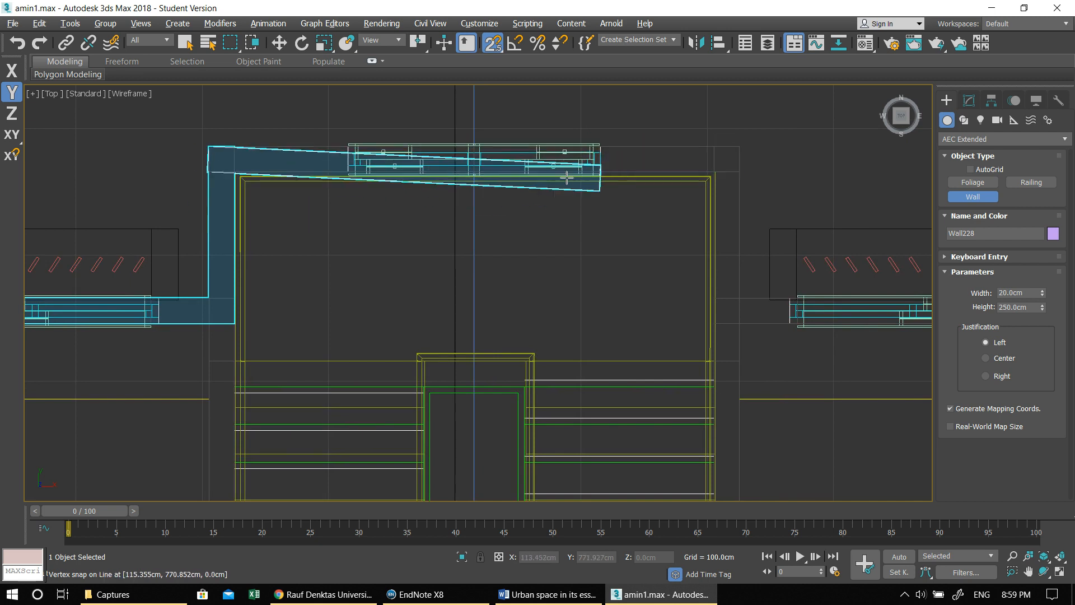
{"action": "middle_click_drag", "start_coordinate": [449, 181], "coordinate": [860, 183]}
{"action": "scroll", "coordinate": [860, 184], "scroll_direction": "down", "scroll_amount": 2}
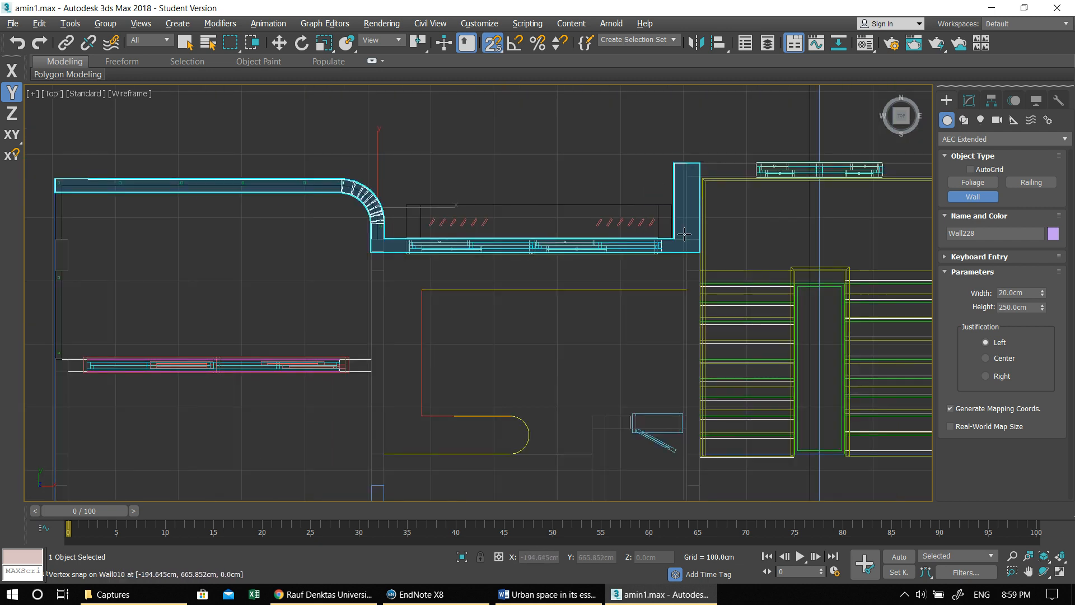
{"action": "key", "text": "BackSpace"}
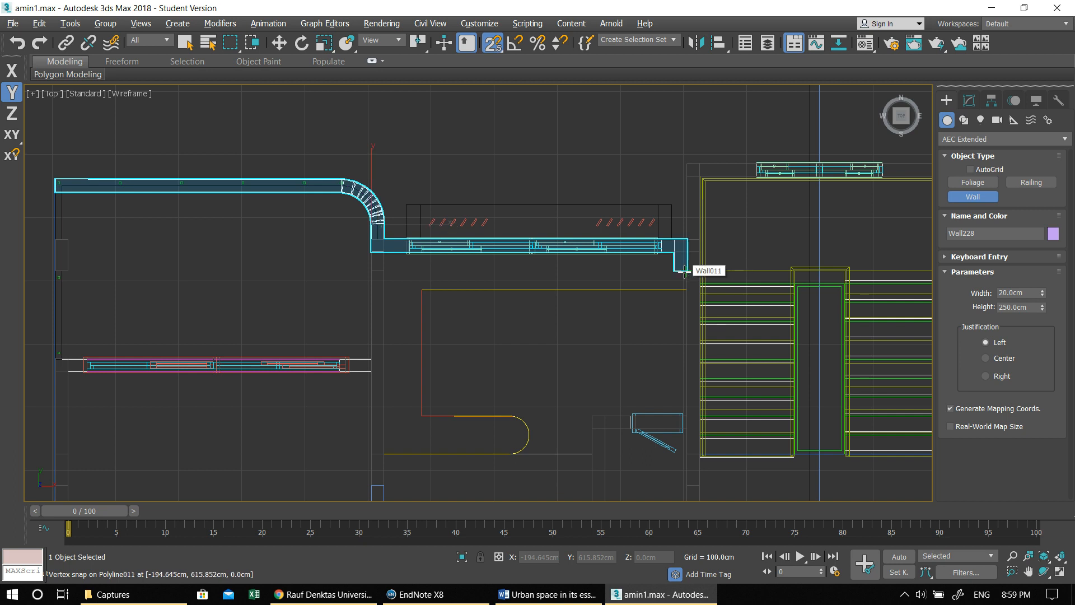
{"action": "right_click", "coordinate": [678, 277]}
- Set the wall justification to Right and draw a second wall from the balcony's outer corner along the building's side to its lower corner
{"action": "middle_click_drag", "start_coordinate": [473, 311], "coordinate": [702, 309]}
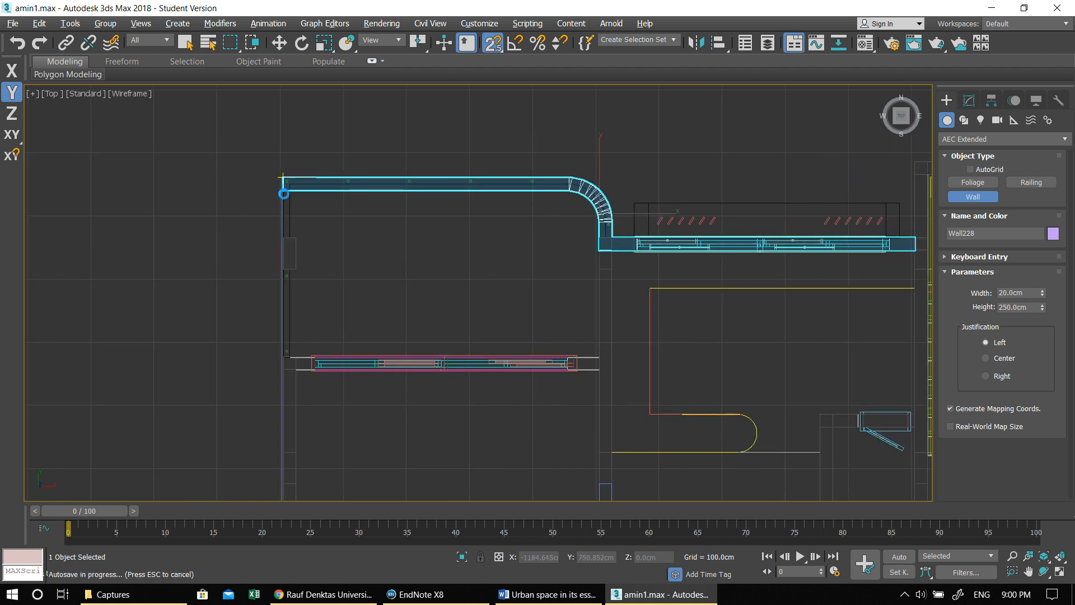
{"action": "left_click", "coordinate": [281, 178]}
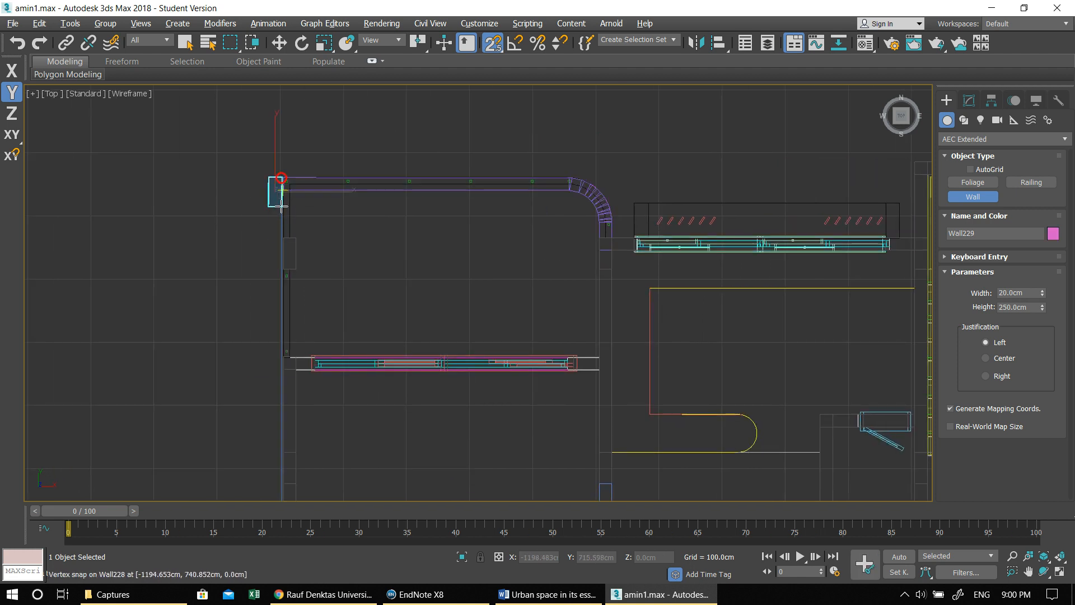
{"action": "right_click", "coordinate": [284, 202]}
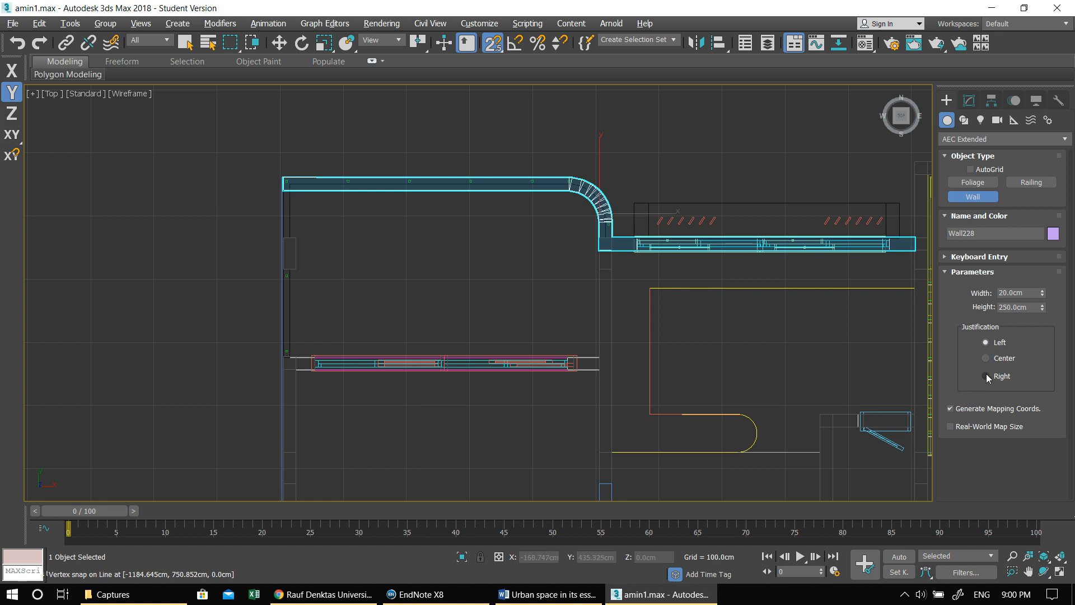
{"action": "left_click", "coordinate": [281, 177]}
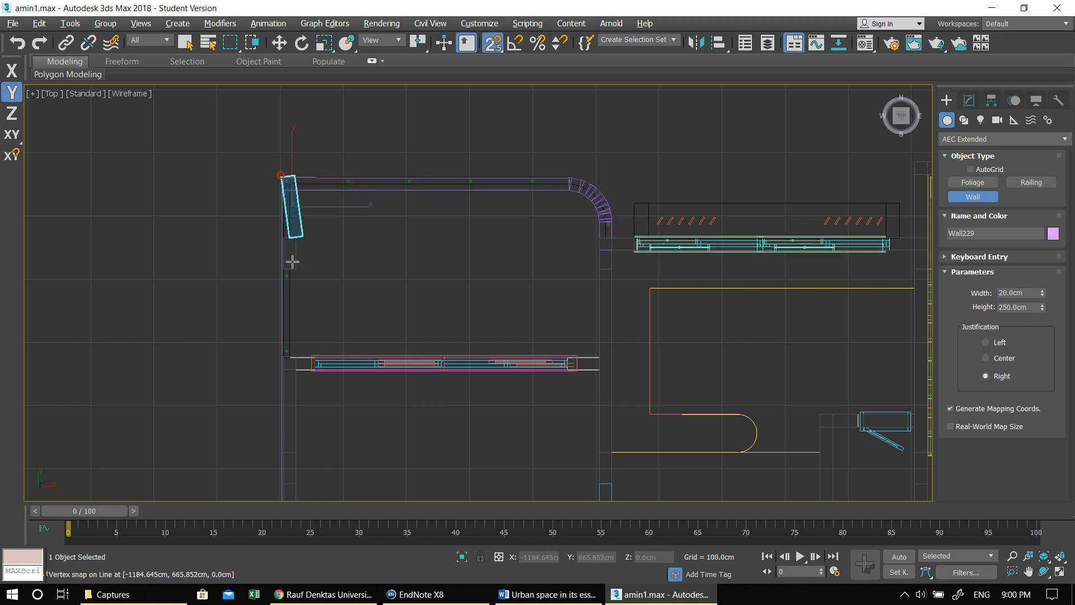
{"action": "scroll", "coordinate": [294, 264], "scroll_direction": "down", "scroll_amount": 3}
{"action": "middle_click_drag", "start_coordinate": [294, 264], "coordinate": [317, 120]}
{"action": "middle_click_drag", "start_coordinate": [327, 377], "coordinate": [315, 300]}
{"action": "scroll", "coordinate": [291, 374], "scroll_direction": "up", "scroll_amount": 3}
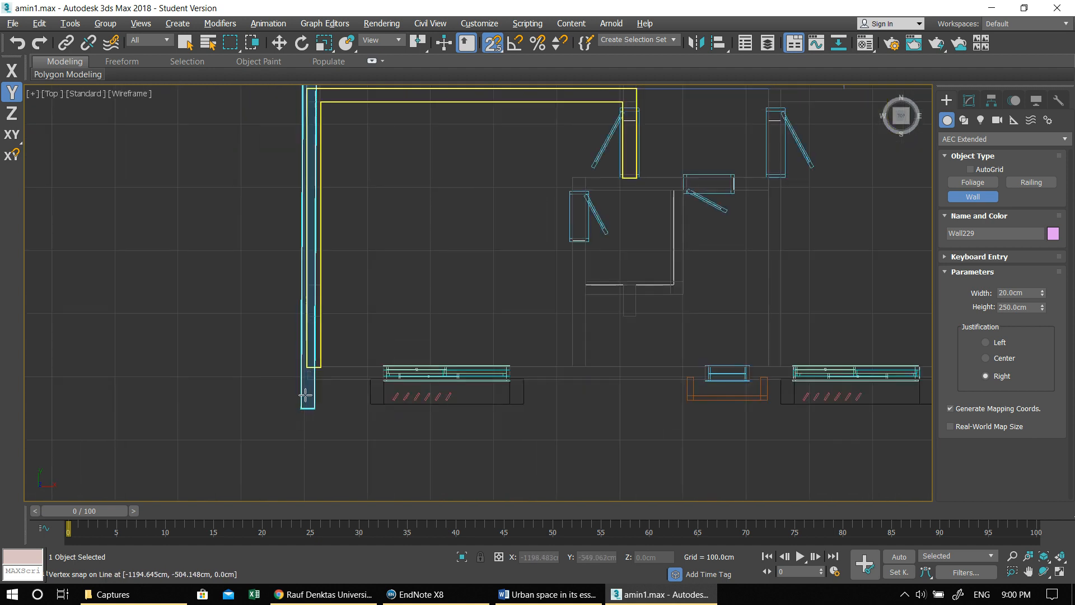
{"action": "left_click", "coordinate": [306, 382]}
- Continue the second wall along the lower facade to the building's center line and finish it
{"action": "scroll", "coordinate": [571, 382], "scroll_direction": "down", "scroll_amount": 2}
{"action": "middle_click_drag", "start_coordinate": [573, 381], "coordinate": [118, 386]}
{"action": "scroll", "coordinate": [441, 384], "scroll_direction": "up", "scroll_amount": 3}
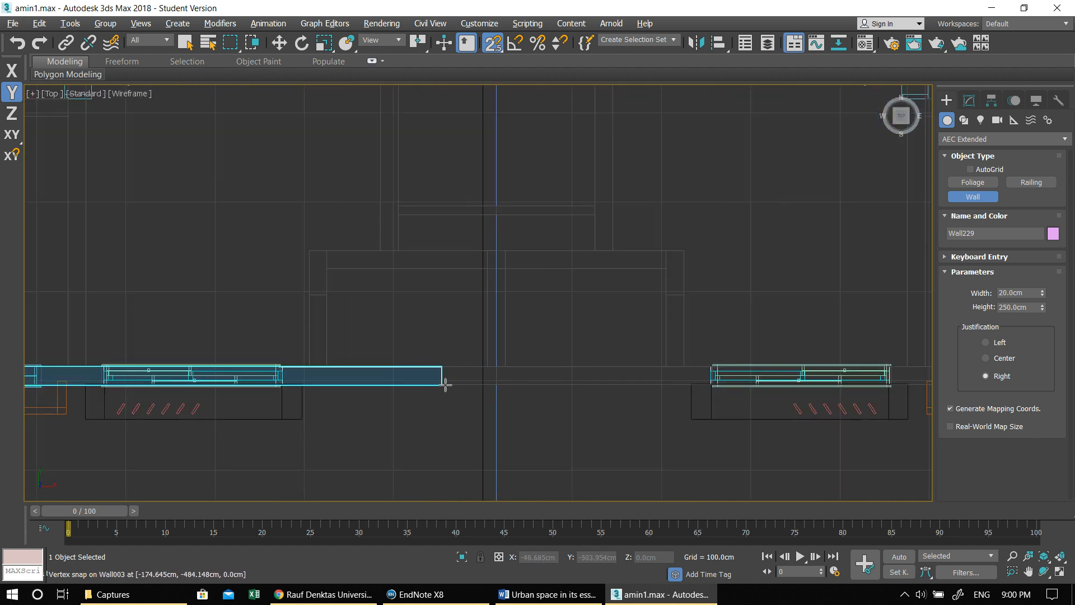
{"action": "left_click", "coordinate": [494, 384]}
{"action": "scroll", "coordinate": [480, 381], "scroll_direction": "down", "scroll_amount": 3}
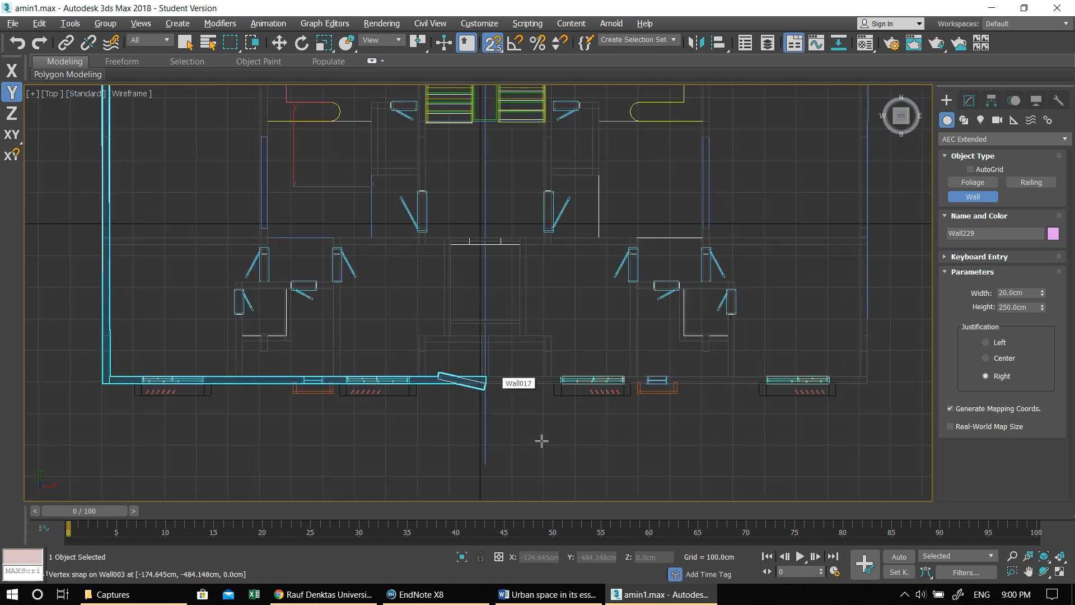
{"action": "middle_click_drag", "start_coordinate": [542, 438], "coordinate": [564, 445]}
{"action": "right_click", "coordinate": [441, 334]}
- In the Perspective view, set the height of the side and rear wall to 100 cm
{"action": "key", "text": "alt+w"}
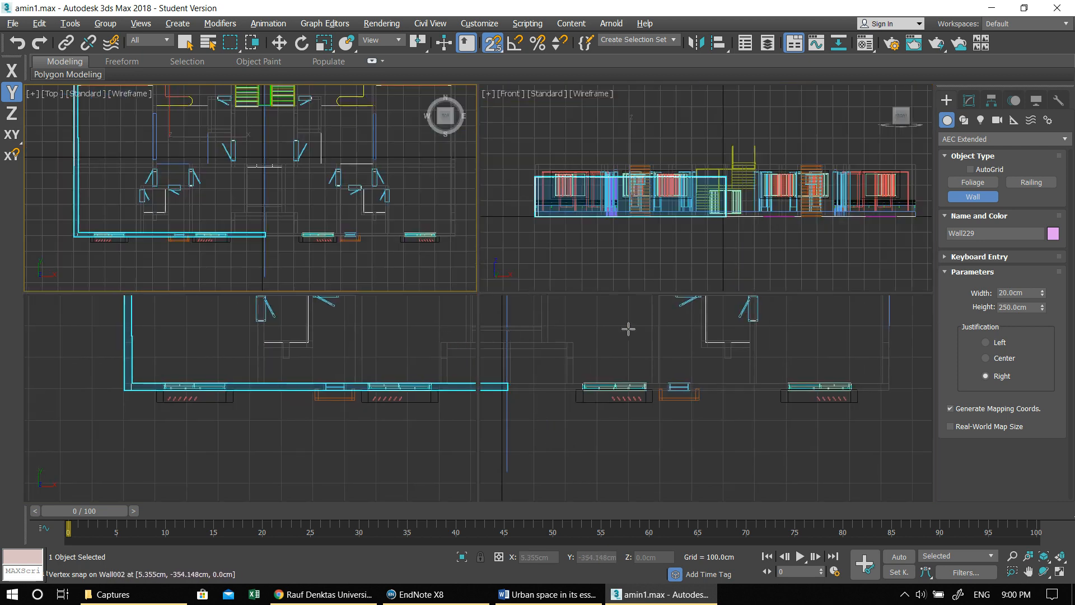
{"action": "right_click", "coordinate": [698, 354]}
{"action": "key", "text": "alt+w"}
{"action": "middle_click_drag", "start_coordinate": [575, 350], "coordinate": [560, 336]}
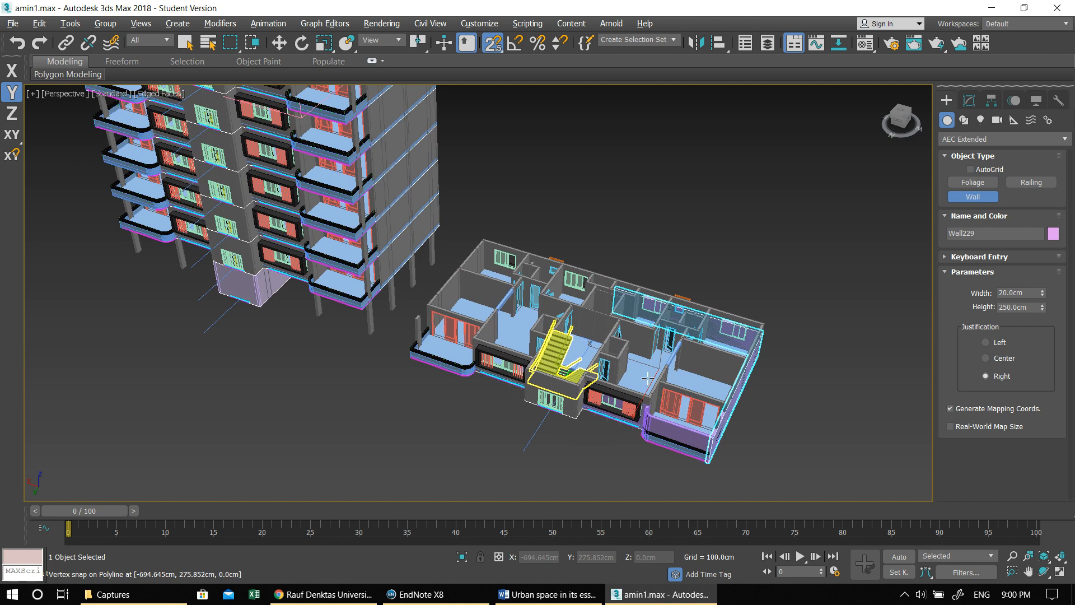
{"action": "middle_click_drag", "start_coordinate": [672, 387], "coordinate": [613, 377], "text": "alt"}
{"action": "middle_click_drag", "start_coordinate": [731, 403], "coordinate": [602, 397], "text": "alt"}
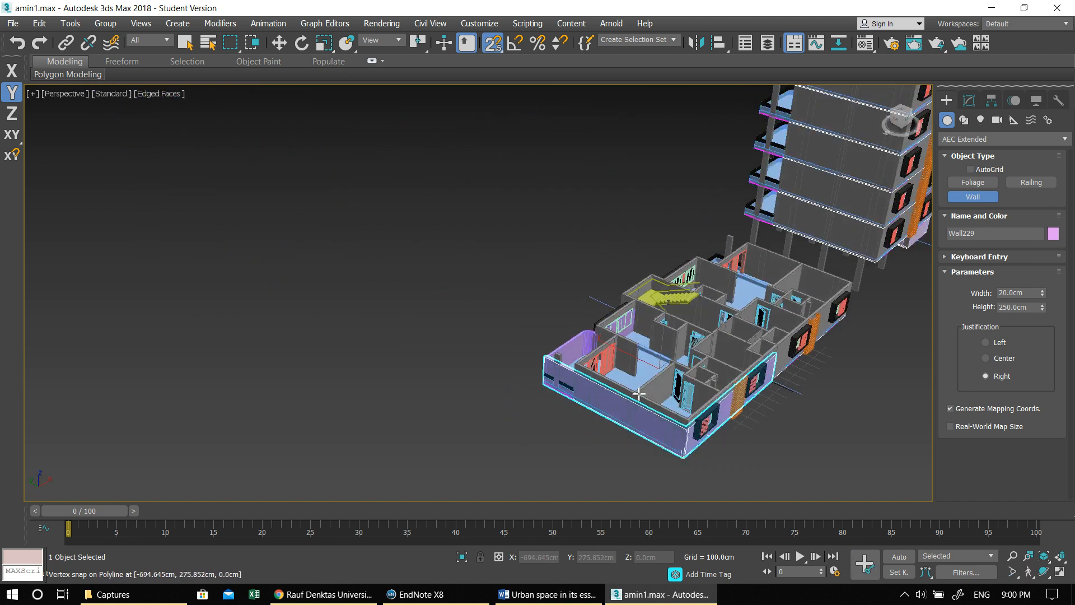
{"action": "middle_click_drag", "start_coordinate": [705, 410], "coordinate": [659, 399], "text": "alt"}
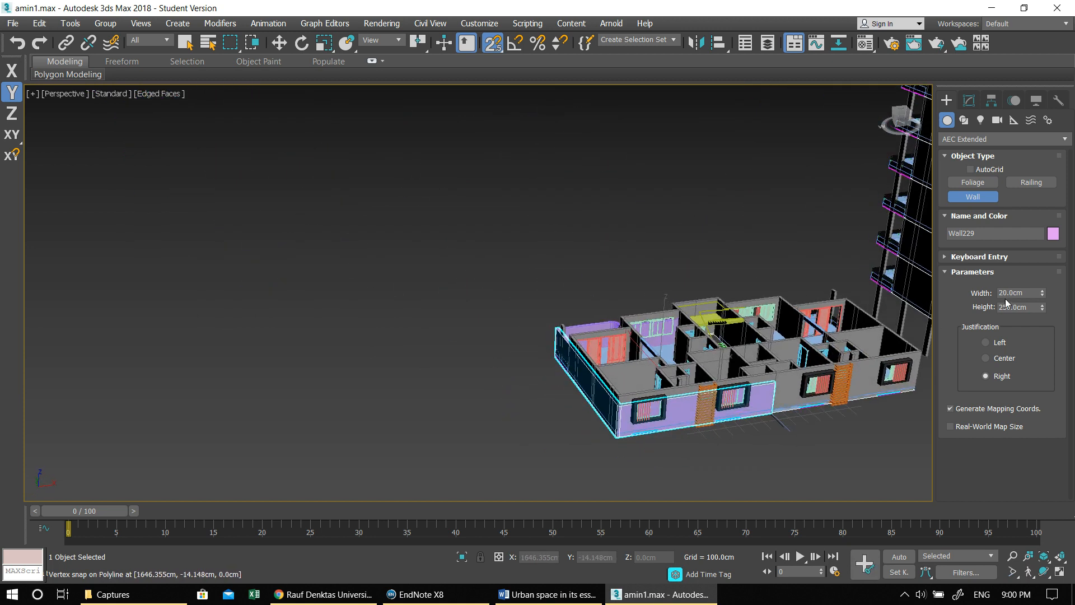
{"action": "type", "text": "100"}
{"action": "key", "text": "Return"}
{"action": "middle_click_drag", "start_coordinate": [583, 346], "coordinate": [652, 369], "text": "alt"}
{"action": "left_click", "coordinate": [551, 349]}
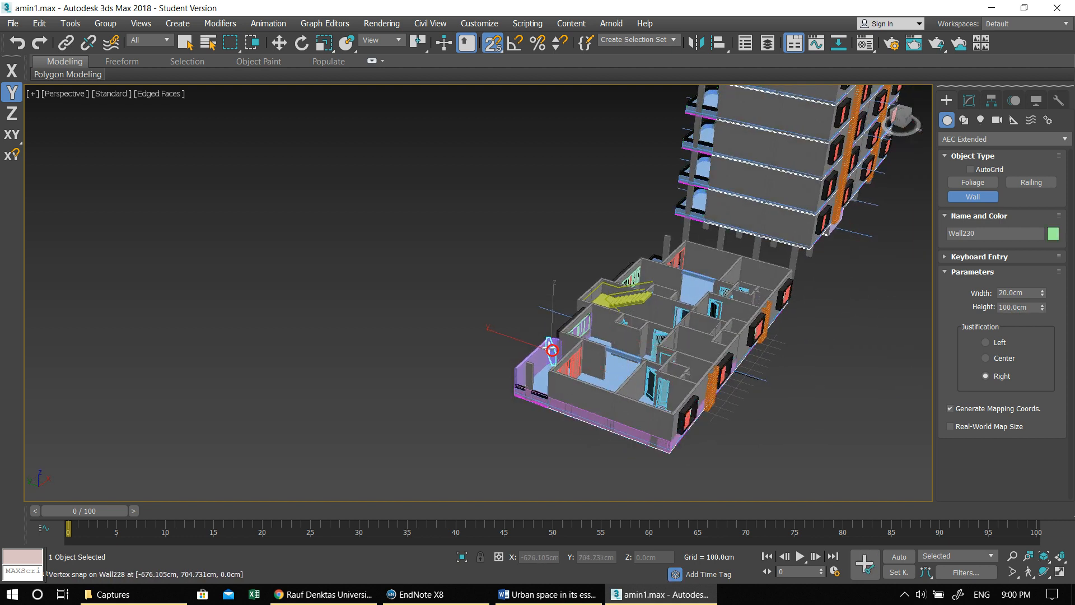
{"action": "right_click", "coordinate": [567, 356]}
{"action": "key", "text": "w"}
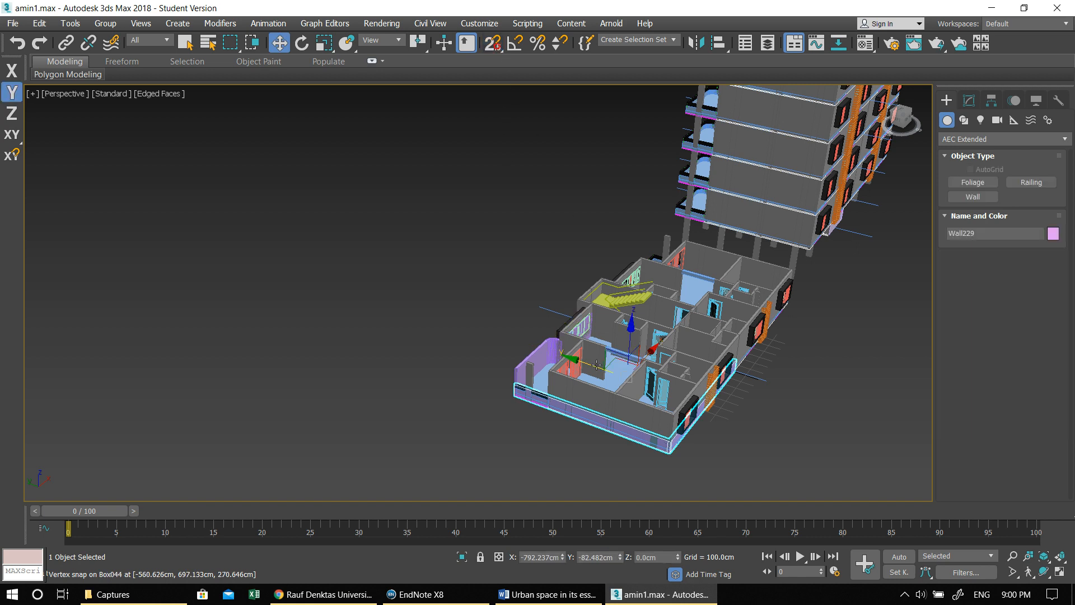
- Select the tall wall along the balcony and windowed facade and try to edit its height at the Segment level
{"action": "left_click", "coordinate": [525, 360]}
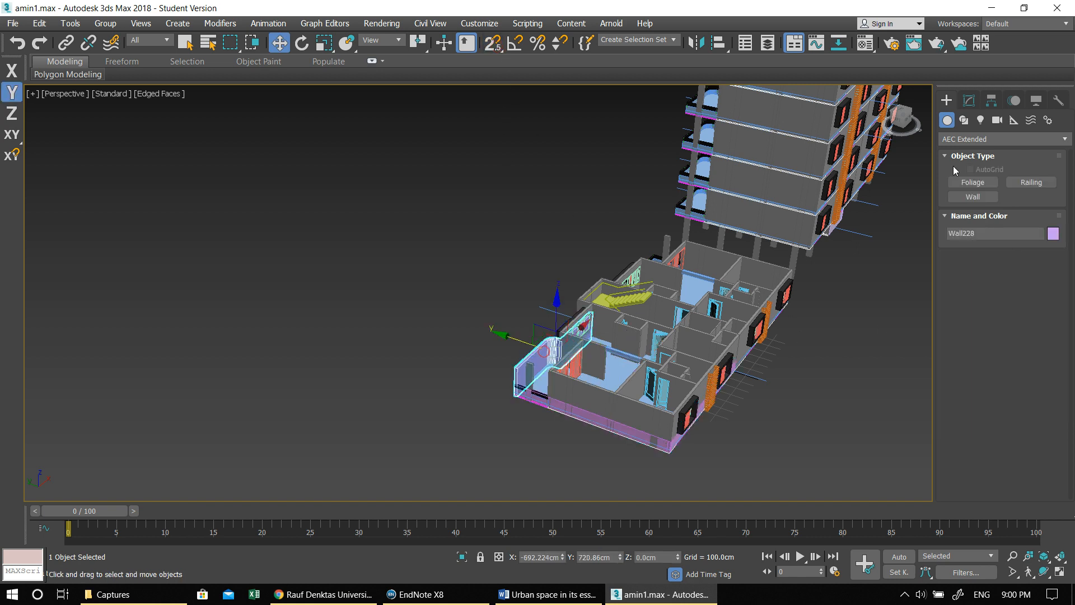
{"action": "left_click", "coordinate": [968, 101]}
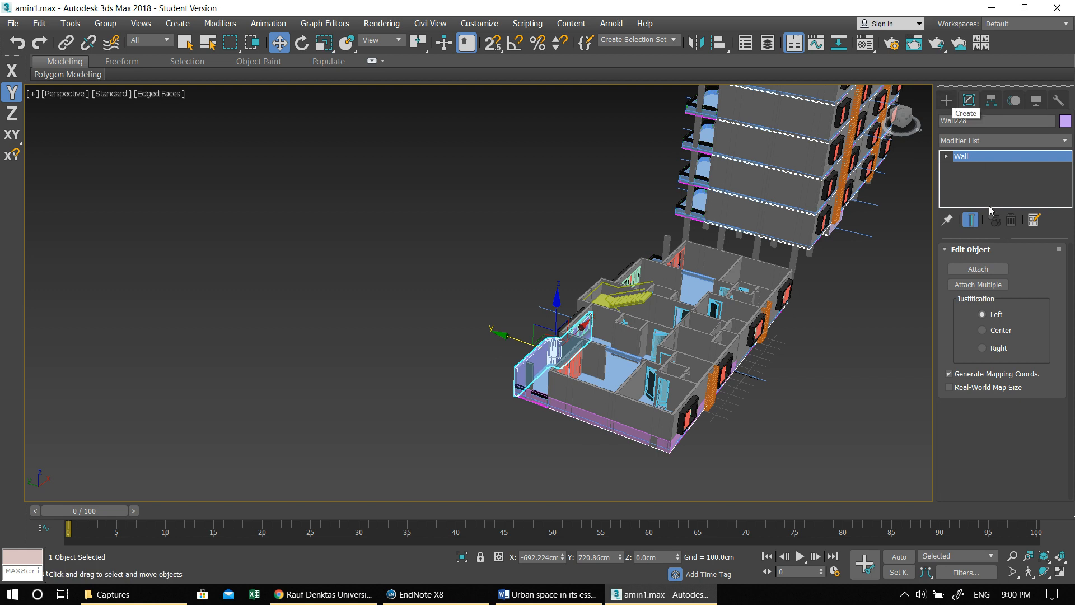
{"action": "scroll", "coordinate": [609, 360], "scroll_direction": "up", "scroll_amount": 5}
{"action": "left_click", "coordinate": [343, 300]}
{"action": "left_click", "coordinate": [483, 276]}
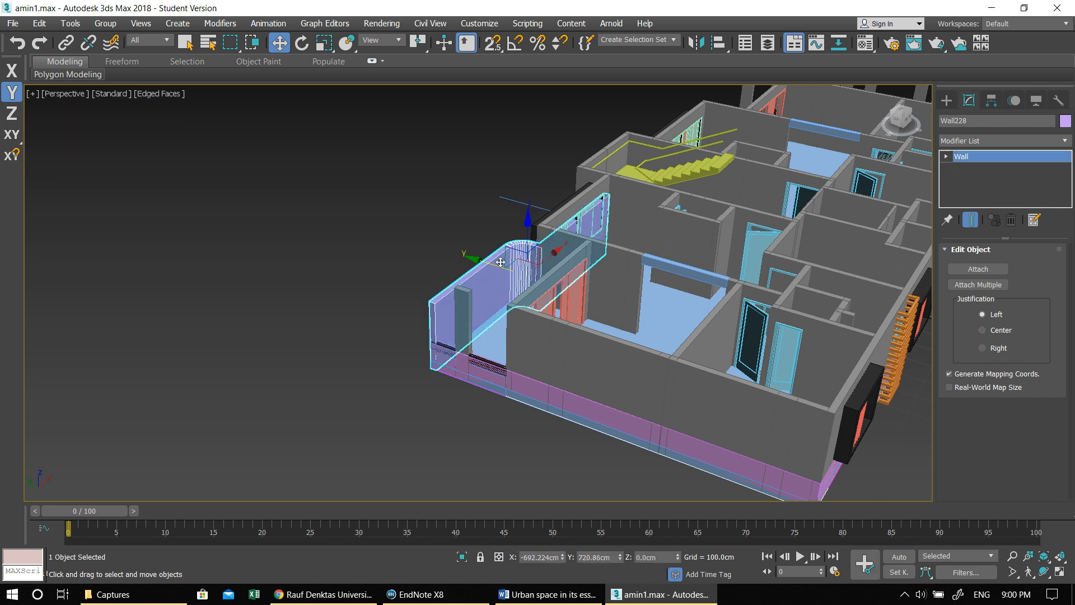
{"action": "left_click", "coordinate": [396, 253]}
{"action": "left_click", "coordinate": [476, 277]}
{"action": "scroll", "coordinate": [670, 243], "scroll_direction": "down", "scroll_amount": 5}
{"action": "scroll", "coordinate": [674, 219], "scroll_direction": "up", "scroll_amount": 5}
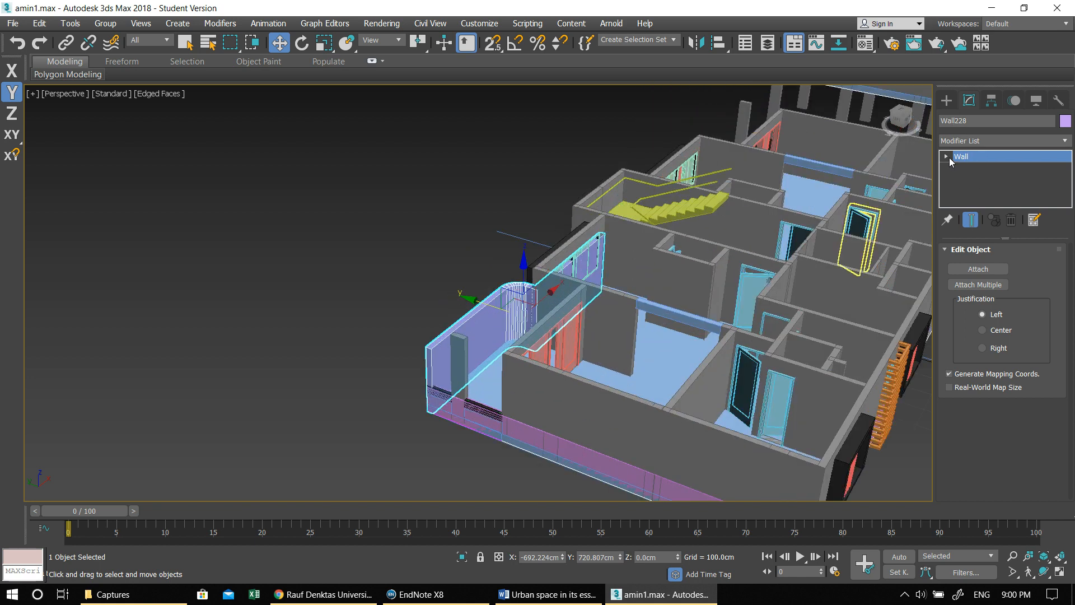
{"action": "left_click", "coordinate": [945, 250]}
{"action": "left_click", "coordinate": [943, 251]}
{"action": "left_click", "coordinate": [957, 170]}
{"action": "left_click", "coordinate": [964, 181]}
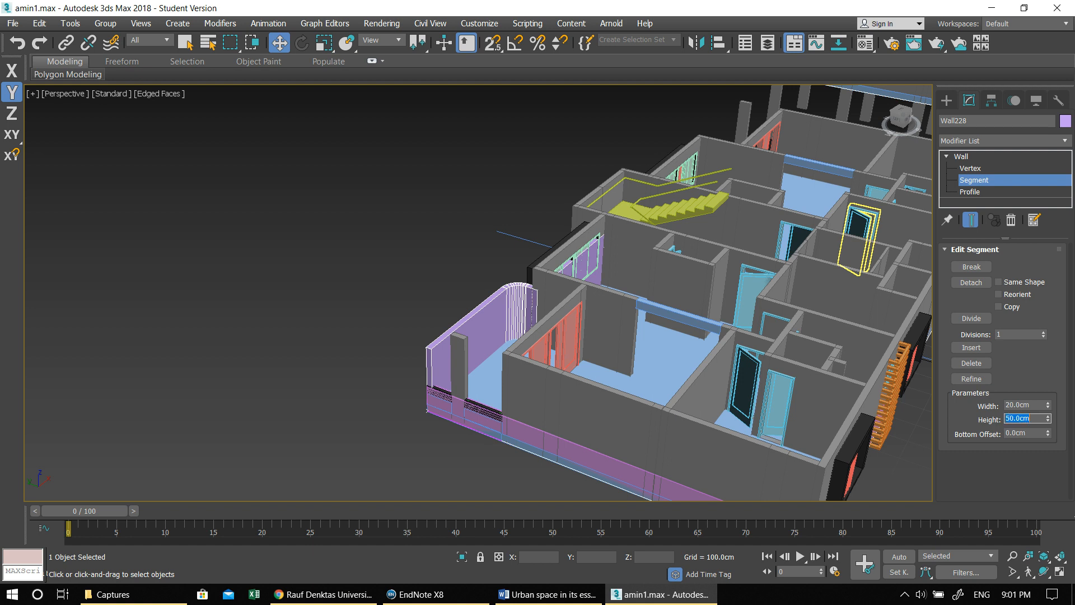
{"action": "middle_click_drag", "start_coordinate": [709, 374], "coordinate": [547, 301], "text": "alt"}
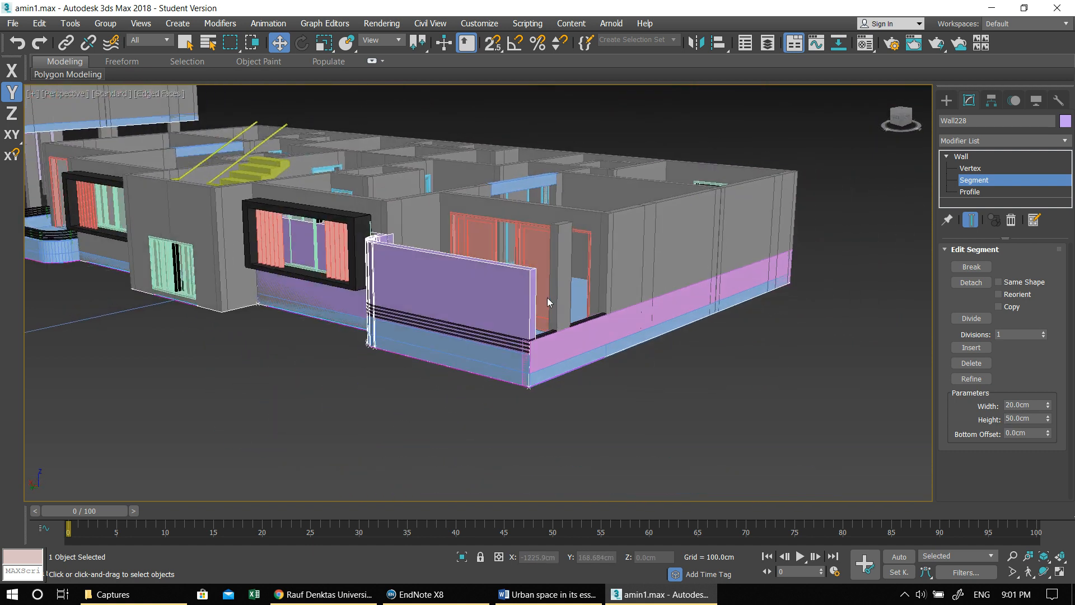
{"action": "middle_click_drag", "start_coordinate": [479, 261], "coordinate": [906, 286], "text": "alt"}
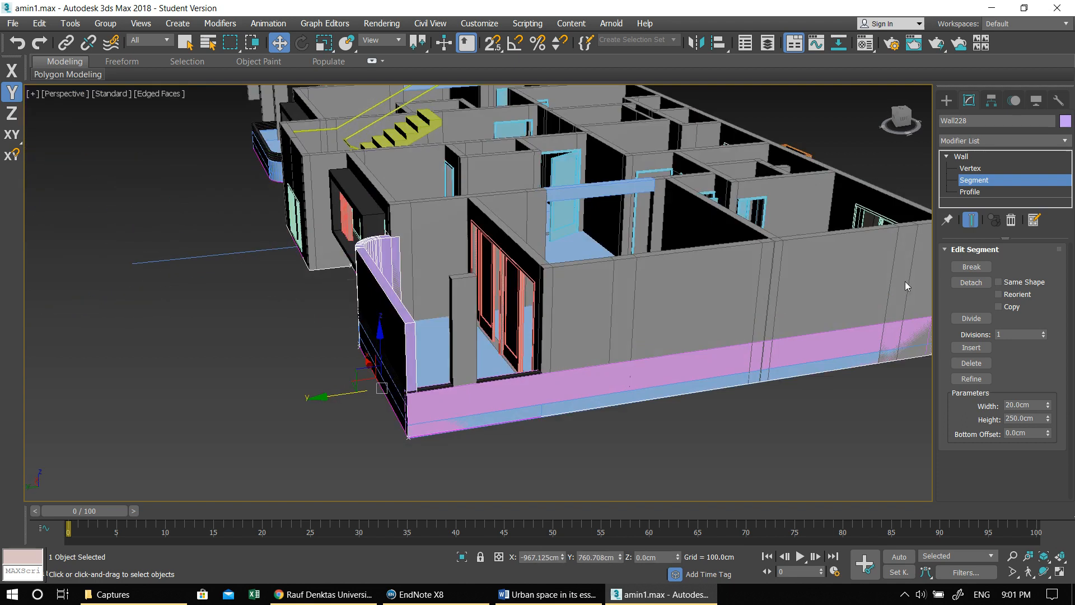
- Inspect the tall facade wall at the Vertex level from several sides and delete the entire wall
{"action": "left_click", "coordinate": [971, 168]}
{"action": "middle_click_drag", "start_coordinate": [593, 287], "coordinate": [468, 294], "text": "alt"}
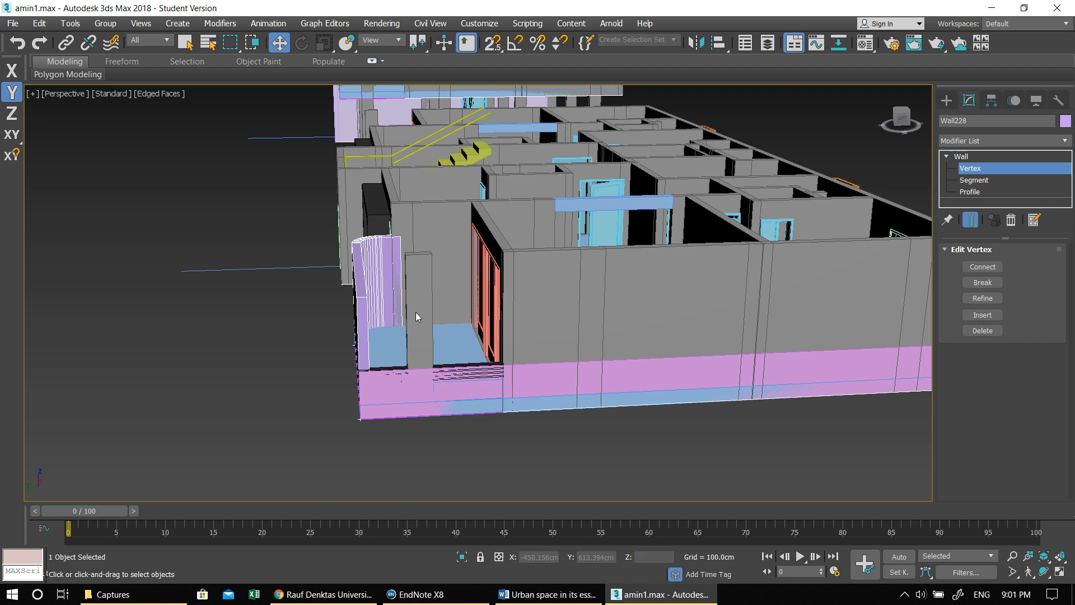
{"action": "middle_click_drag", "start_coordinate": [418, 317], "coordinate": [439, 352], "text": "alt"}
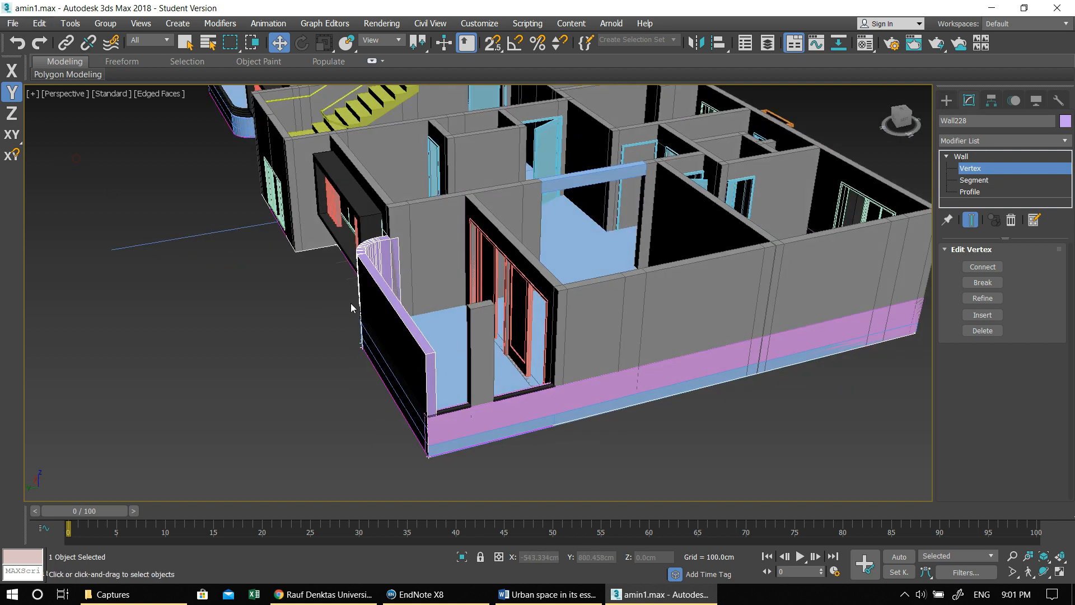
{"action": "middle_click_drag", "start_coordinate": [315, 361], "coordinate": [355, 373], "text": "alt"}
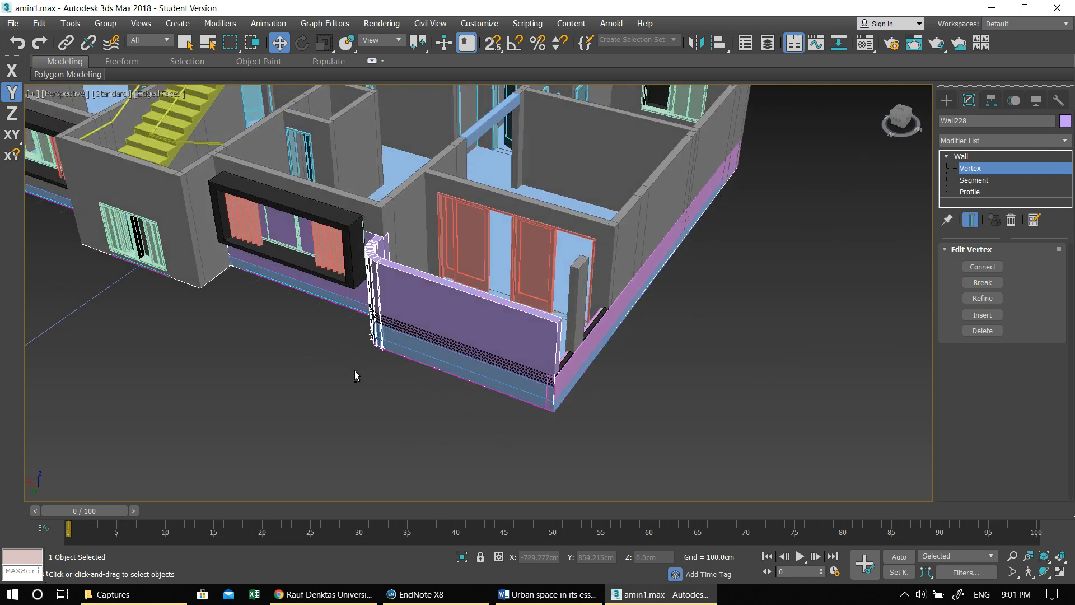
{"action": "left_click", "coordinate": [945, 103]}
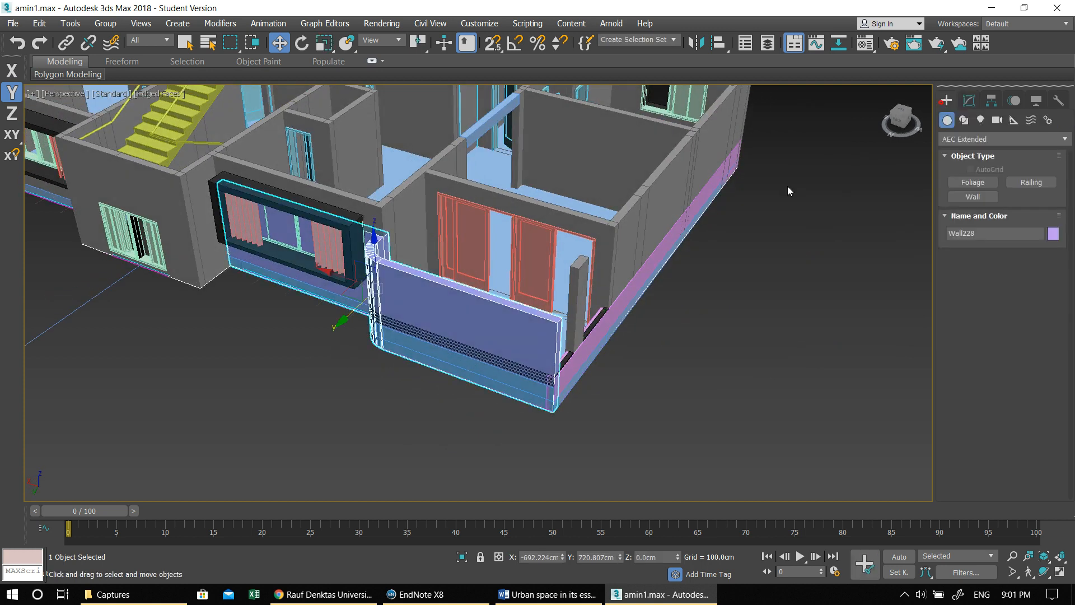
{"action": "key", "text": "Delete"}
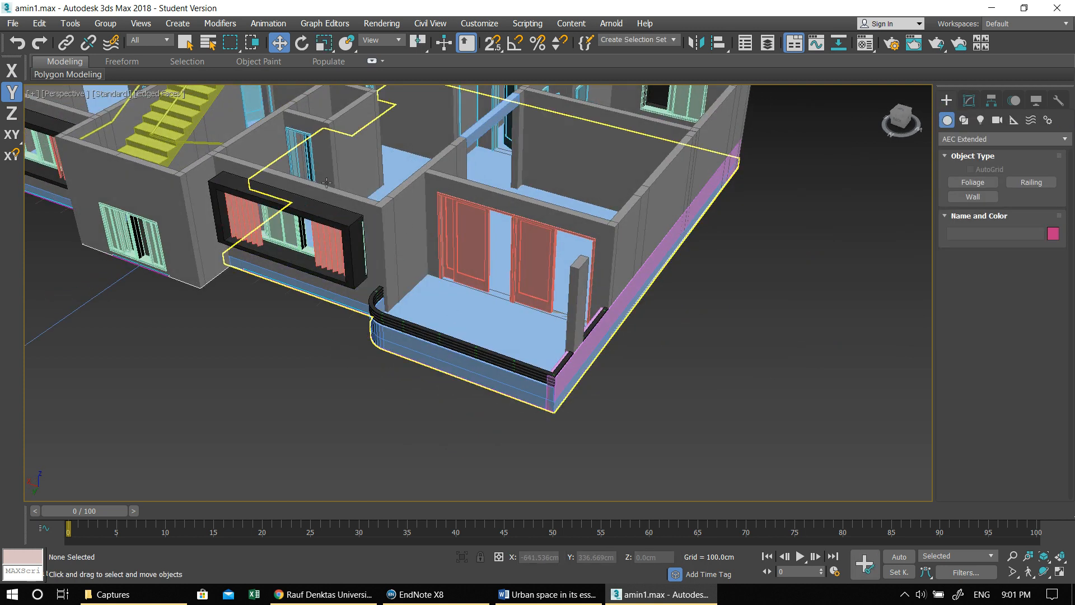
- In Top view, draw a left-justified wall 20 cm wide and 100 cm high from the balcony's outer corner to the start of its curve
{"action": "left_click", "coordinate": [972, 197]}
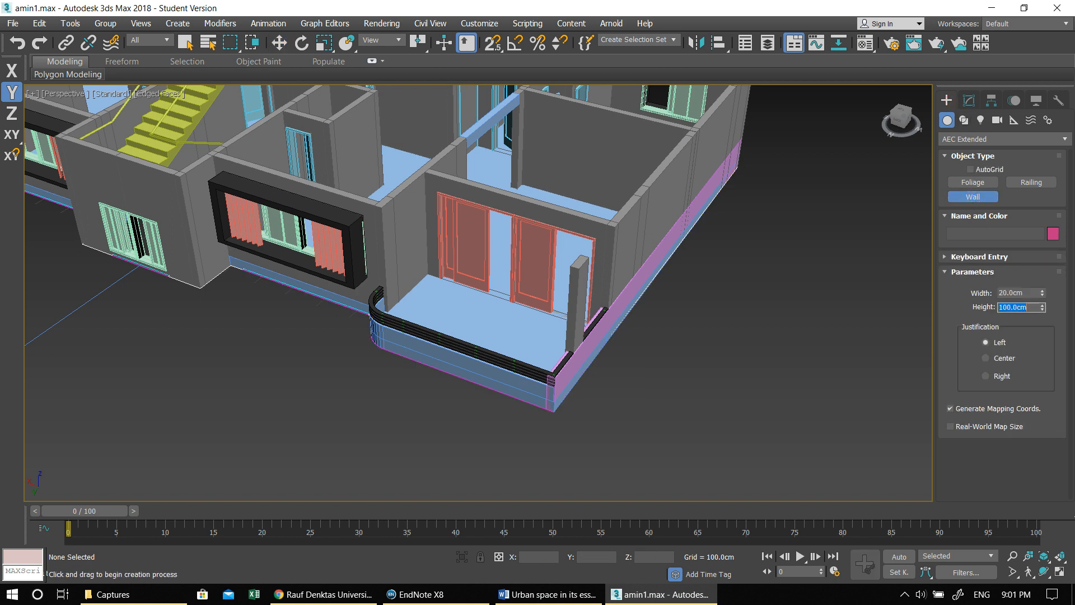
{"action": "middle_click_drag", "start_coordinate": [572, 301], "coordinate": [558, 304]}
{"action": "key", "text": "alt+w"}
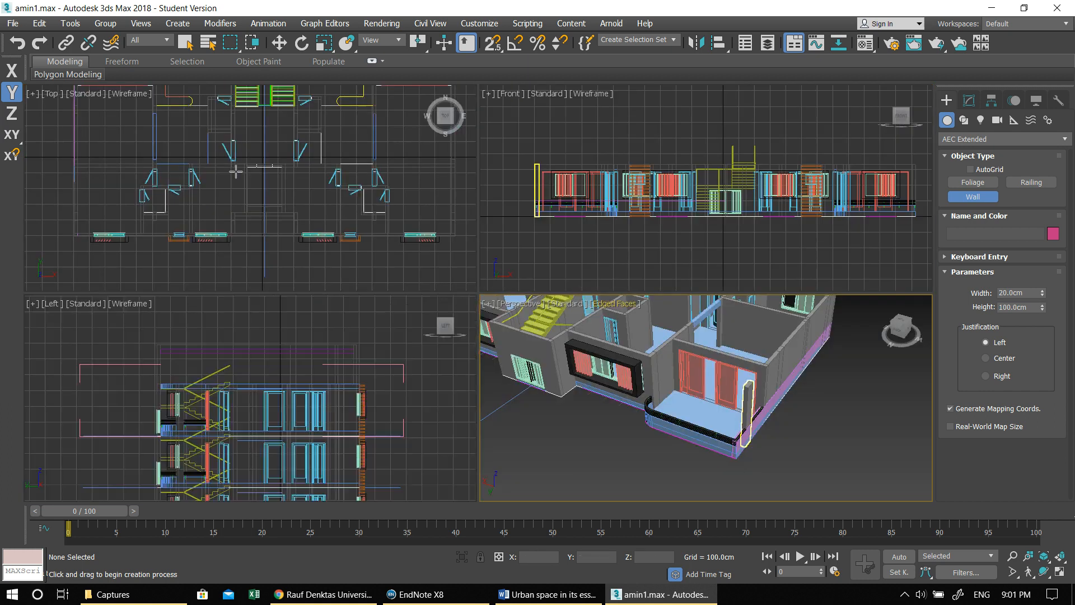
{"action": "middle_click", "coordinate": [237, 171]}
{"action": "key", "text": "alt+w"}
{"action": "middle_click_drag", "start_coordinate": [324, 182], "coordinate": [426, 348]}
{"action": "scroll", "coordinate": [228, 170], "scroll_direction": "up", "scroll_amount": 2}
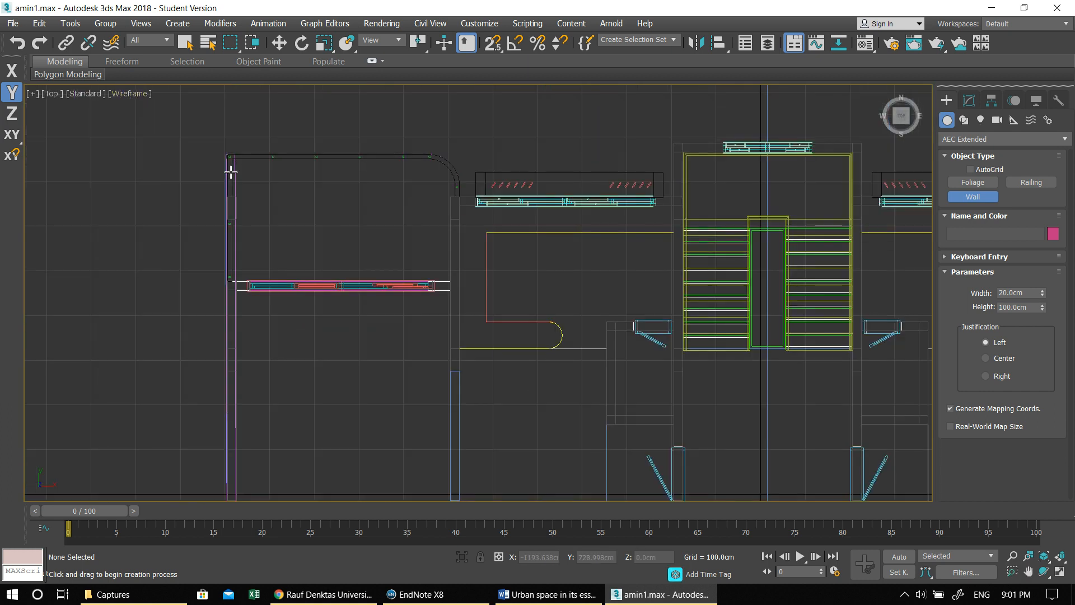
{"action": "scroll", "coordinate": [239, 167], "scroll_direction": "up", "scroll_amount": 4}
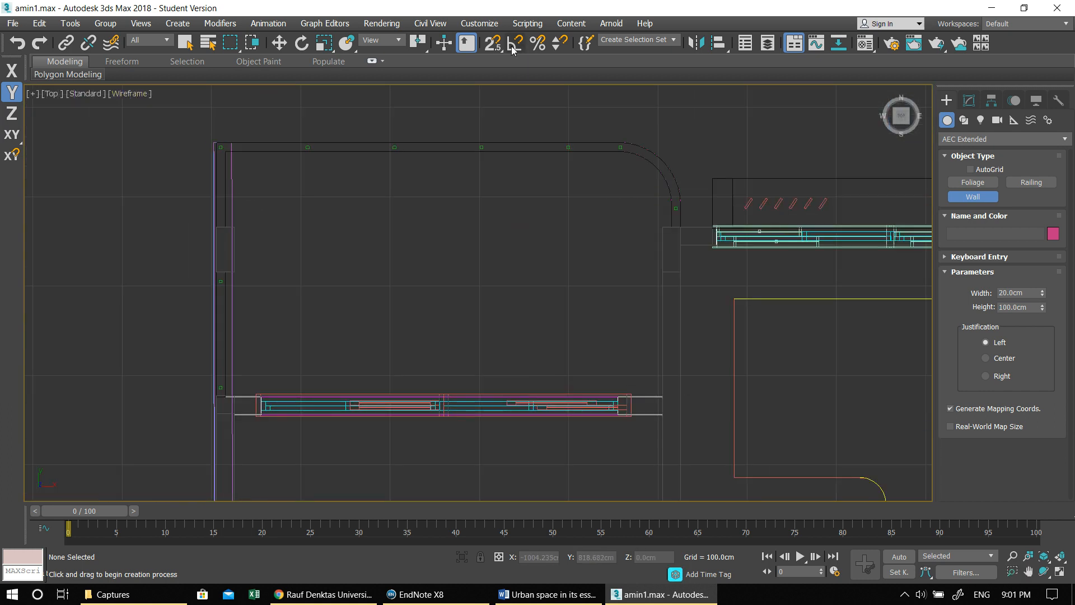
{"action": "left_click", "coordinate": [215, 144]}
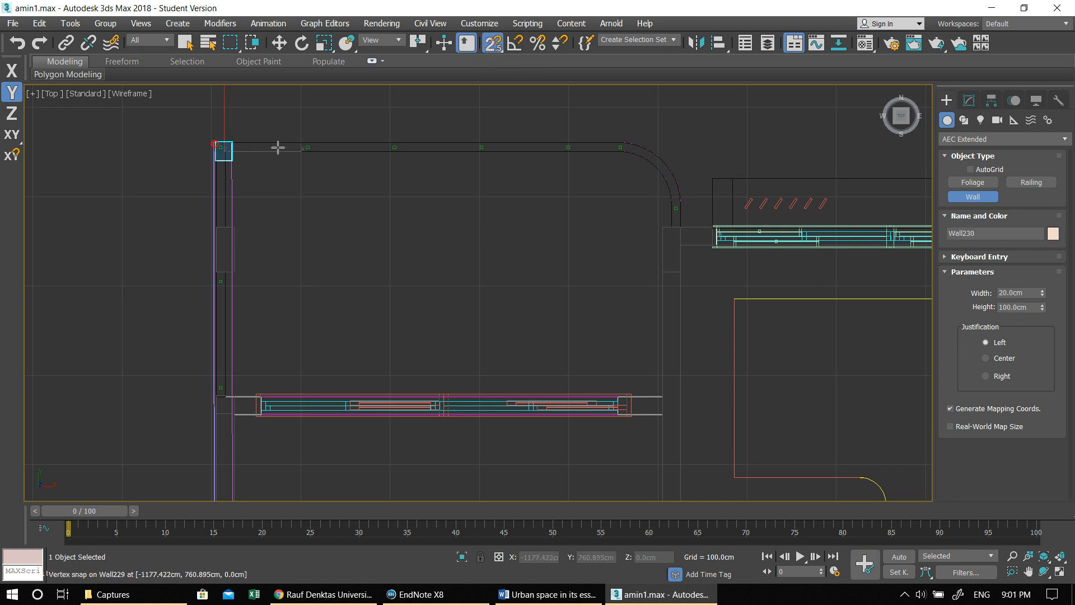
{"action": "right_click", "coordinate": [219, 148]}
{"action": "scroll", "coordinate": [216, 145], "scroll_direction": "up", "scroll_amount": 4}
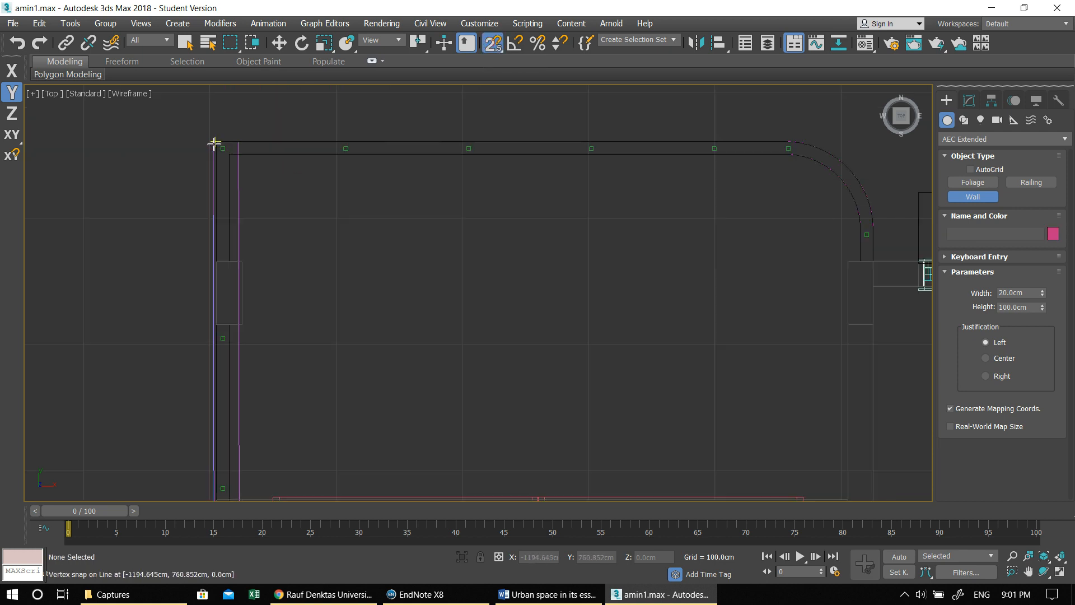
{"action": "left_click", "coordinate": [209, 141]}
{"action": "scroll", "coordinate": [319, 194], "scroll_direction": "down", "scroll_amount": 4}
{"action": "scroll", "coordinate": [551, 163], "scroll_direction": "up", "scroll_amount": 5}
{"action": "left_click", "coordinate": [563, 162]}
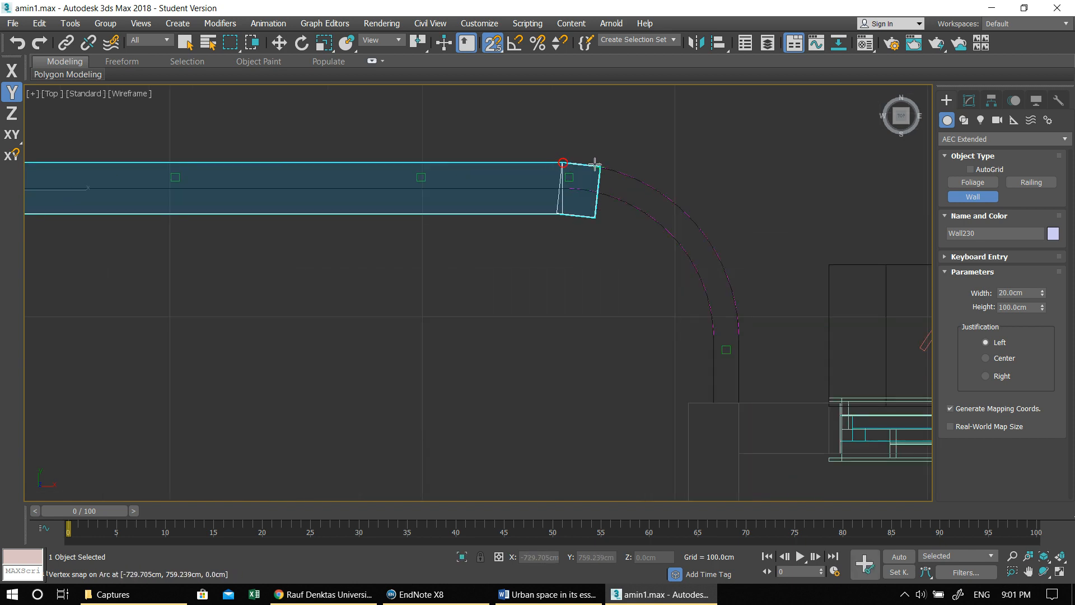
- Continue the wall around the balcony's rounded corner with short segments snapped to the arc's vertices
{"action": "left_click", "coordinate": [646, 185]}
{"action": "left_click", "coordinate": [667, 198]}
{"action": "left_click", "coordinate": [688, 215]}
{"action": "left_click", "coordinate": [704, 233]}
{"action": "left_click", "coordinate": [720, 257]}
{"action": "left_click", "coordinate": [728, 276]}
{"action": "left_click", "coordinate": [732, 291]}
{"action": "left_click", "coordinate": [739, 314]}
{"action": "left_click", "coordinate": [739, 334]}
{"action": "middle_click_drag", "start_coordinate": [735, 328], "coordinate": [643, 195]}
{"action": "scroll", "coordinate": [642, 196], "scroll_direction": "down", "scroll_amount": 2}
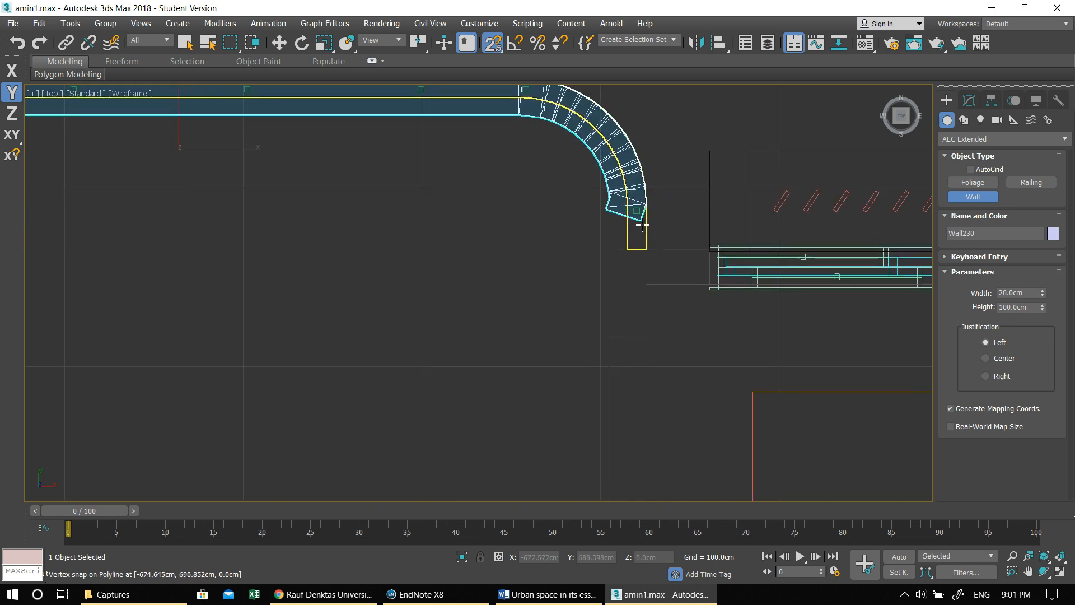
- Extend the wall from the end of the curve along the windowed facade to the stair core and finish it
{"action": "left_click", "coordinate": [672, 253]}
{"action": "scroll", "coordinate": [673, 254], "scroll_direction": "down", "scroll_amount": 2}
{"action": "middle_click_drag", "start_coordinate": [674, 255], "coordinate": [332, 237]}
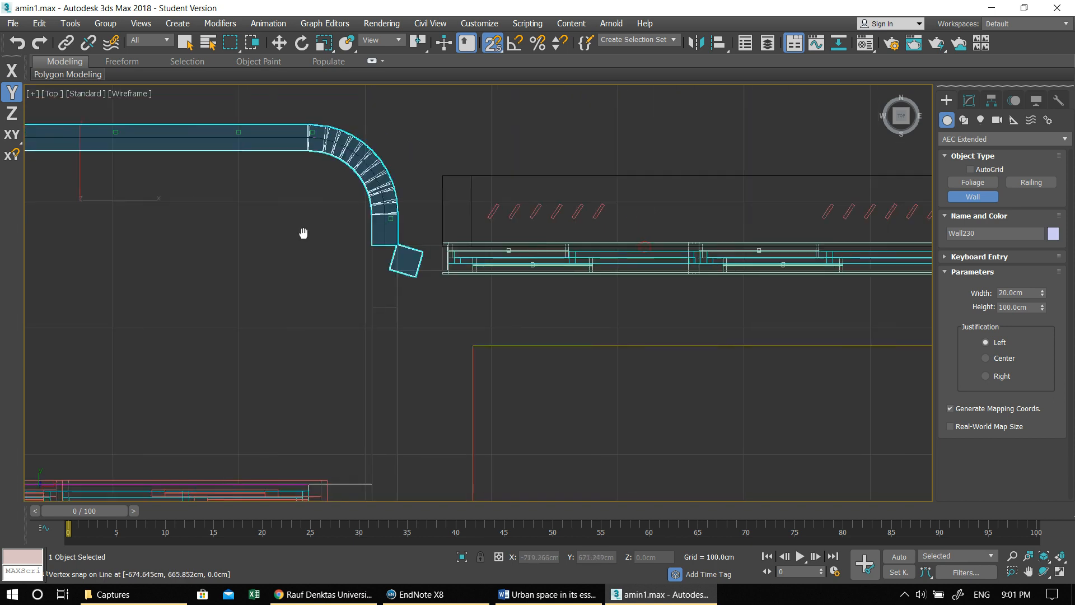
{"action": "middle_click_drag", "start_coordinate": [632, 253], "coordinate": [189, 238]}
{"action": "left_click", "coordinate": [480, 227]}
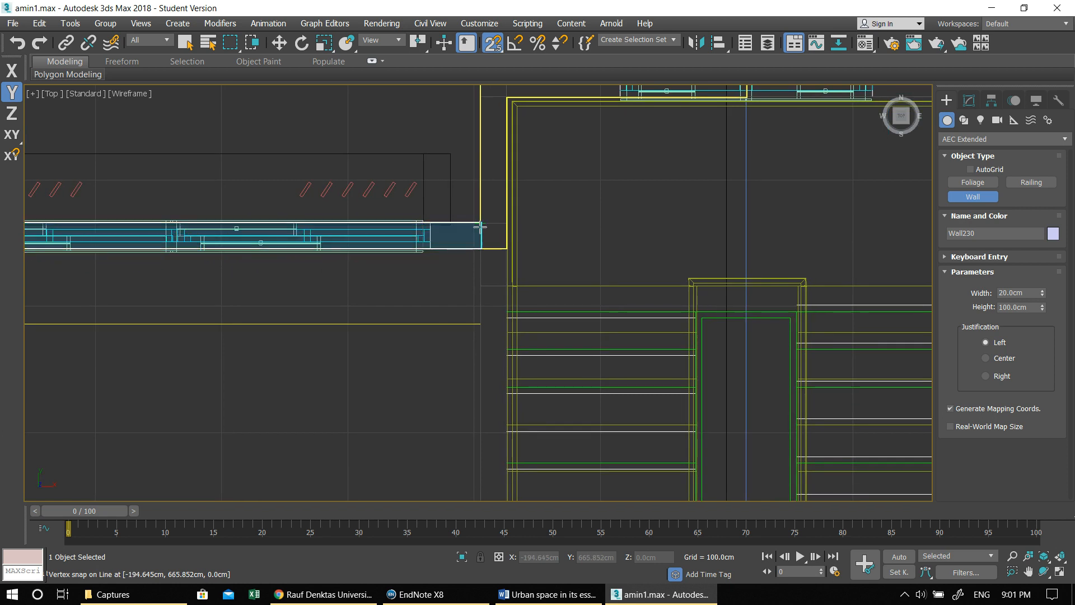
{"action": "scroll", "coordinate": [436, 277], "scroll_direction": "down", "scroll_amount": 3}
{"action": "middle_click_drag", "start_coordinate": [441, 276], "coordinate": [775, 179]}
{"action": "scroll", "coordinate": [734, 194], "scroll_direction": "down", "scroll_amount": 3}
{"action": "middle_click_drag", "start_coordinate": [693, 207], "coordinate": [561, 171]}
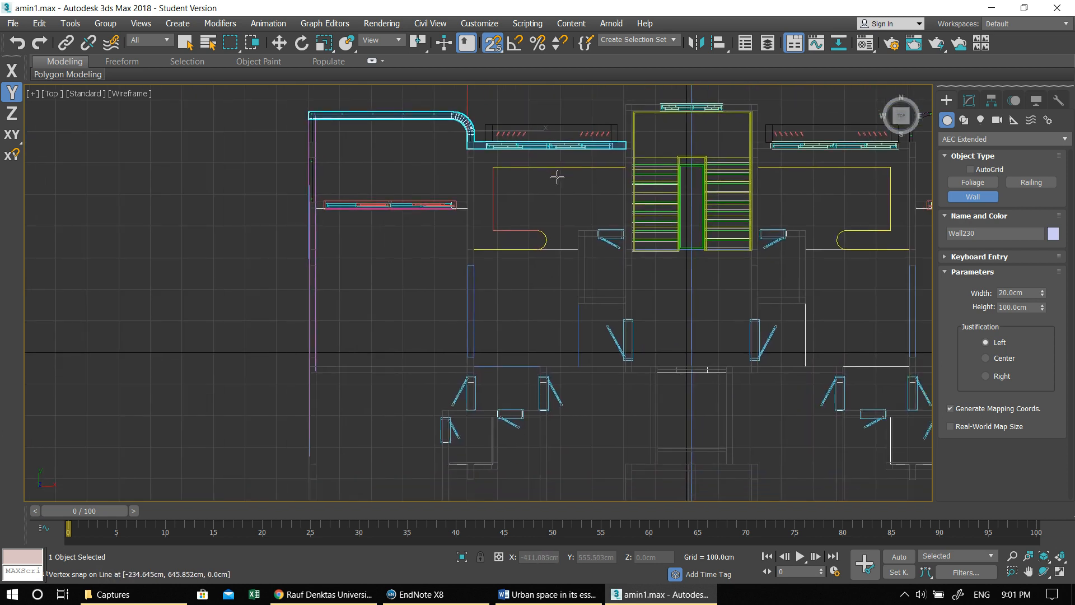
{"action": "key", "text": "alt+w"}
{"action": "right_click", "coordinate": [705, 344]}
{"action": "key", "text": "alt+w"}
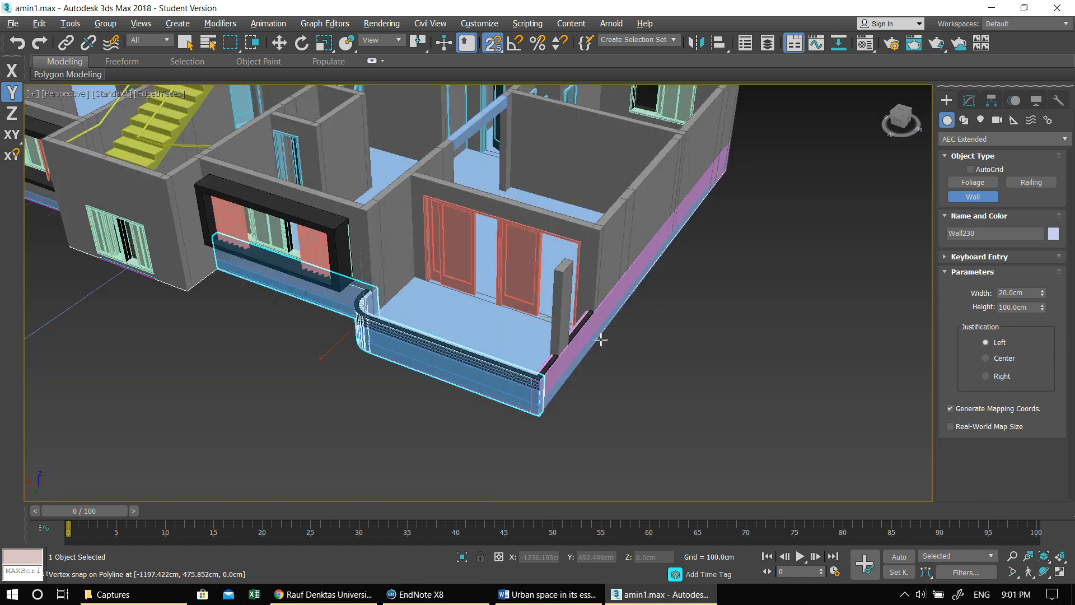
{"action": "right_click", "coordinate": [581, 364]}
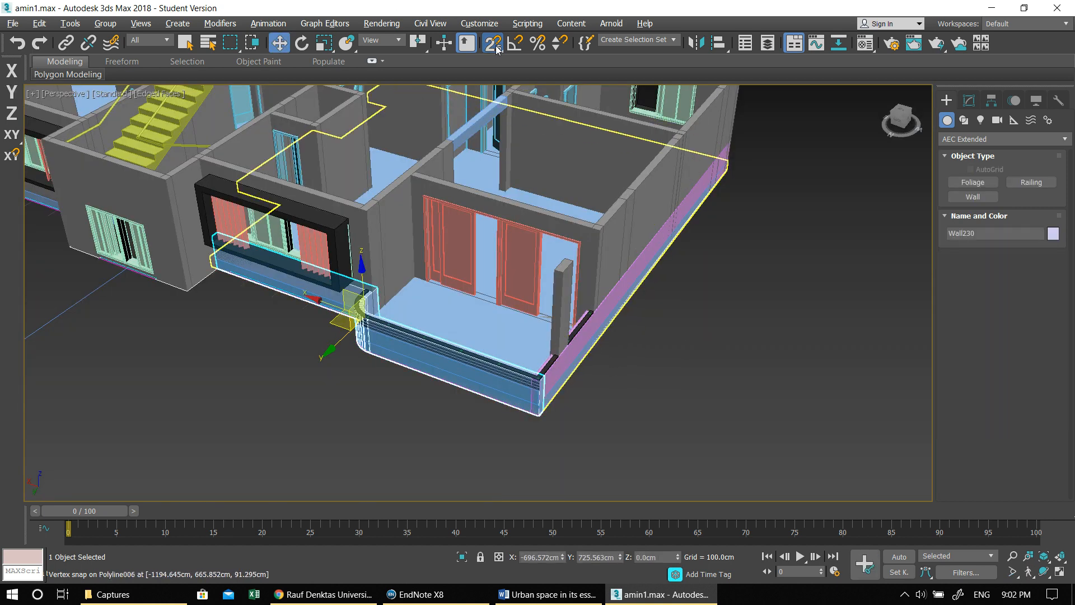
- Turn off snapping, select both perimeter walls together and set their object color to gray
{"action": "left_click", "coordinate": [497, 49]}
{"action": "left_click", "coordinate": [563, 360], "text": "ctrl"}
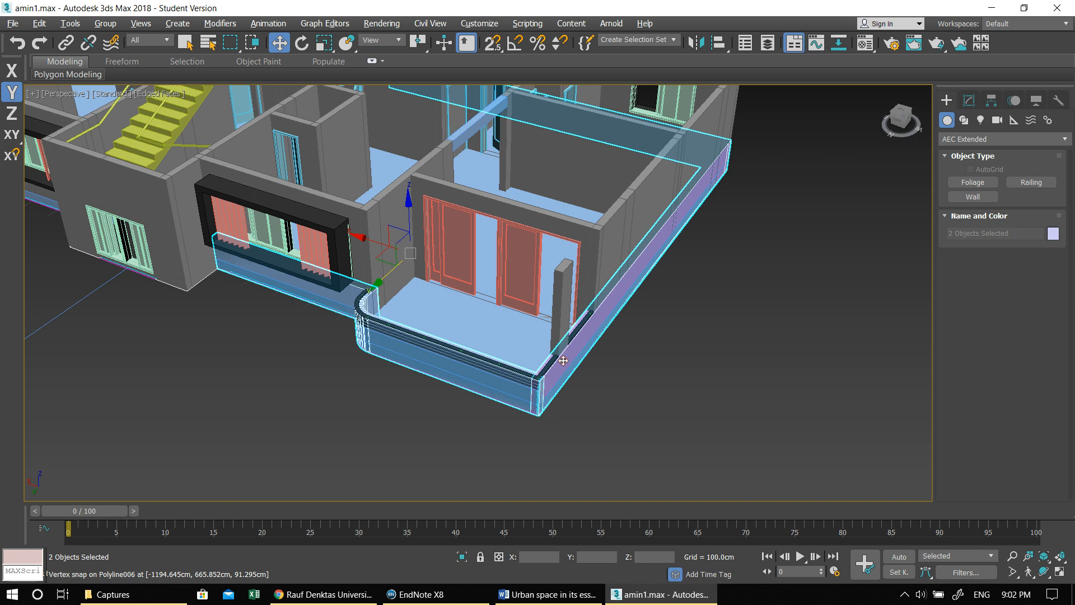
{"action": "scroll", "coordinate": [563, 360], "scroll_direction": "down", "scroll_amount": 4}
{"action": "middle_click_drag", "start_coordinate": [597, 314], "coordinate": [659, 292]}
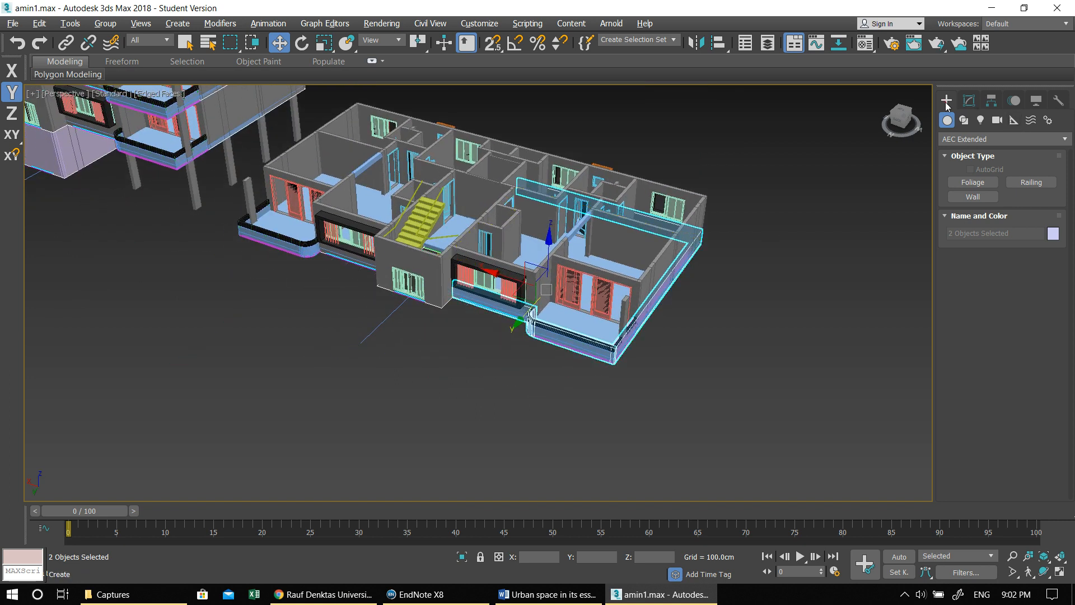
{"action": "left_click", "coordinate": [969, 106]}
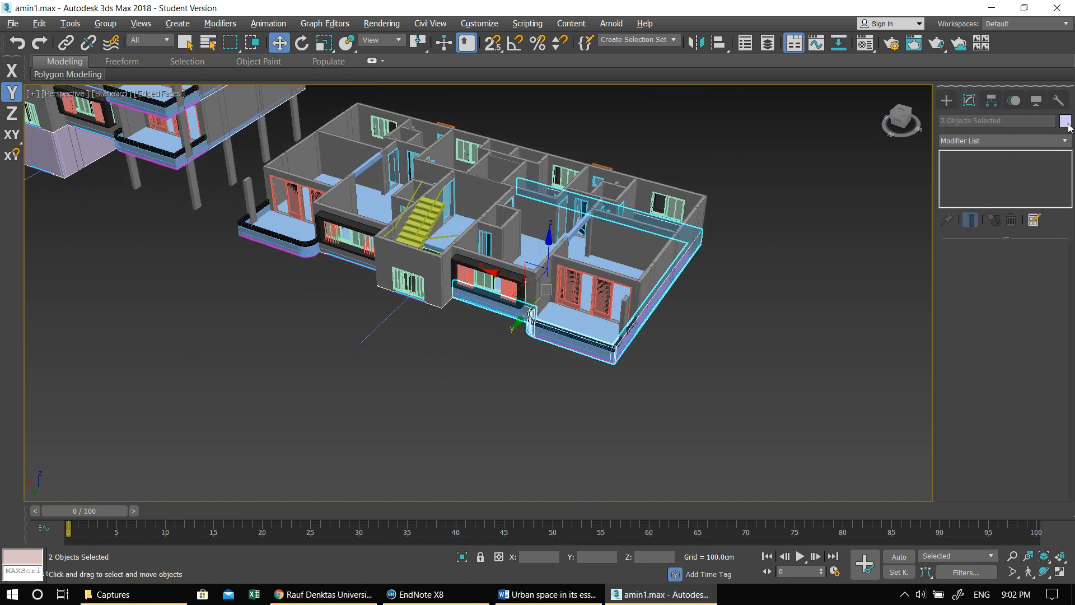
{"action": "left_click", "coordinate": [1066, 122]}
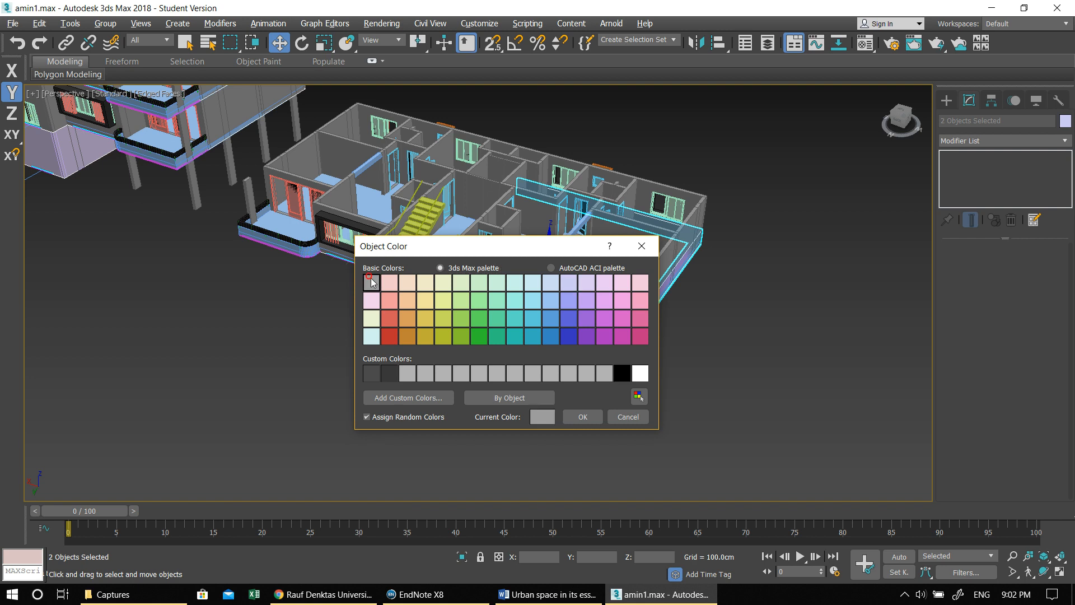
{"action": "left_click", "coordinate": [586, 418]}
- Move the two gray parapet walls along X over to the tower and raise them in Left view onto the top roof slab
{"action": "middle_click_drag", "start_coordinate": [483, 347], "coordinate": [644, 381]}
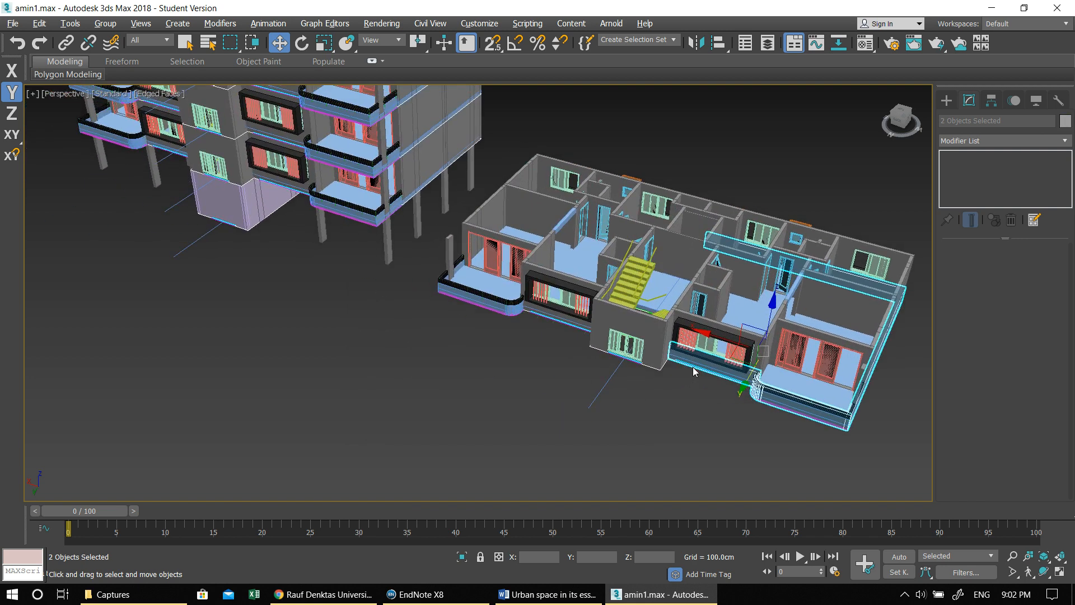
{"action": "left_click_drag", "start_coordinate": [707, 334], "coordinate": [280, 229]}
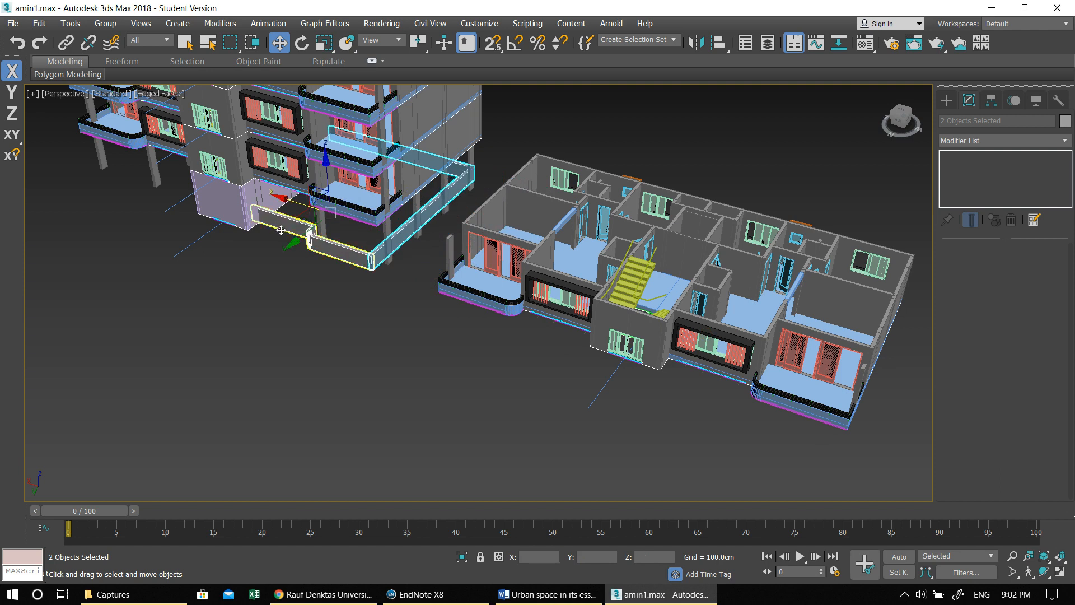
{"action": "key", "text": "alt+w"}
{"action": "key", "text": "alt+w"}
{"action": "scroll", "coordinate": [459, 234], "scroll_direction": "down", "scroll_amount": 10}
{"action": "scroll", "coordinate": [445, 354], "scroll_direction": "up", "scroll_amount": 5}
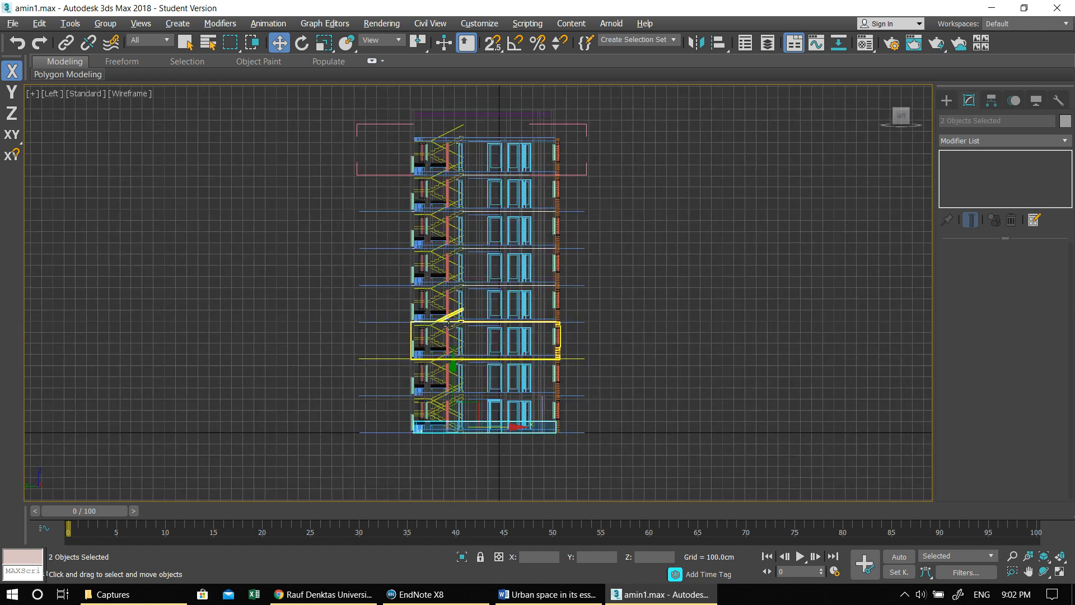
{"action": "left_click_drag", "start_coordinate": [451, 352], "coordinate": [449, 69]}
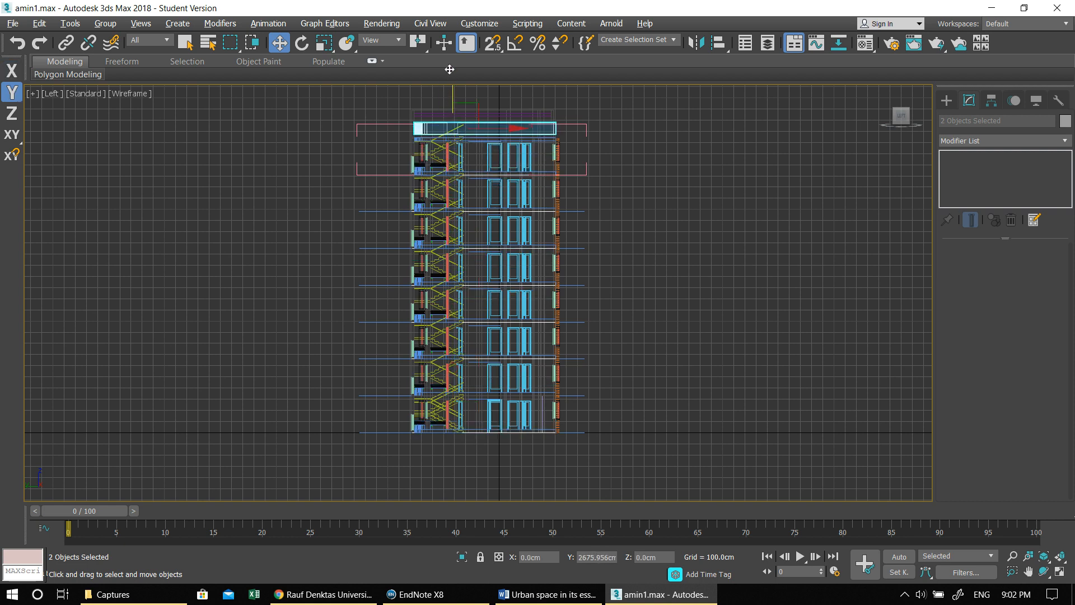
{"action": "scroll", "coordinate": [431, 123], "scroll_direction": "up", "scroll_amount": 8}
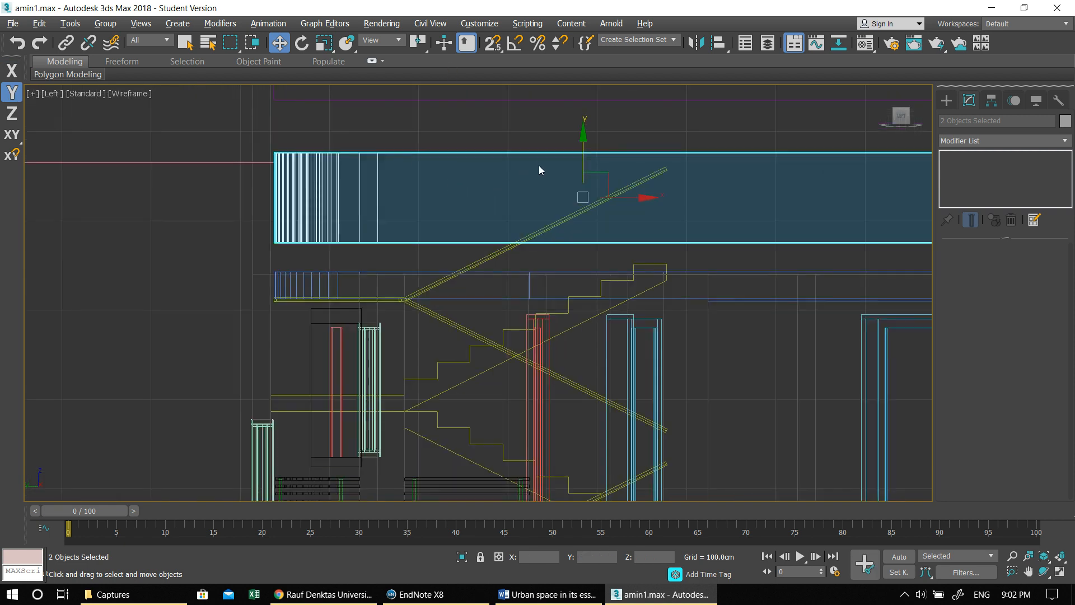
{"action": "left_click_drag", "start_coordinate": [584, 150], "coordinate": [585, 179]}
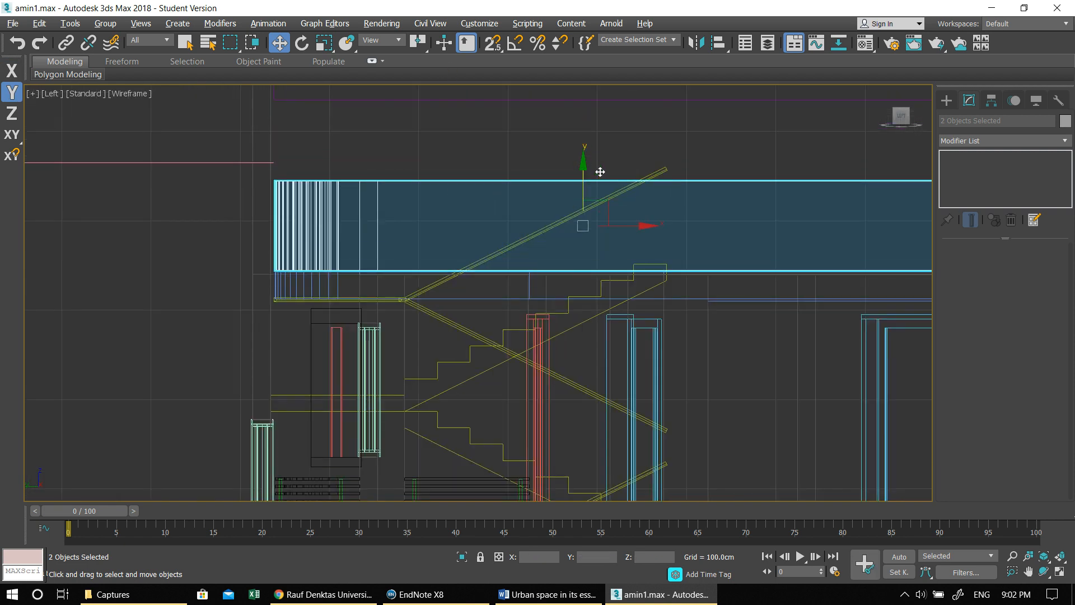
- In Perspective view, turn on 3D vertex snapping and snap the parapet walls' outer bottom corner to the roof slab's corner
{"action": "key", "text": "alt+w"}
{"action": "right_click", "coordinate": [796, 183]}
{"action": "key", "text": "alt+w"}
{"action": "key", "text": "alt+w"}
{"action": "right_click", "coordinate": [627, 336]}
{"action": "key", "text": "alt+w"}
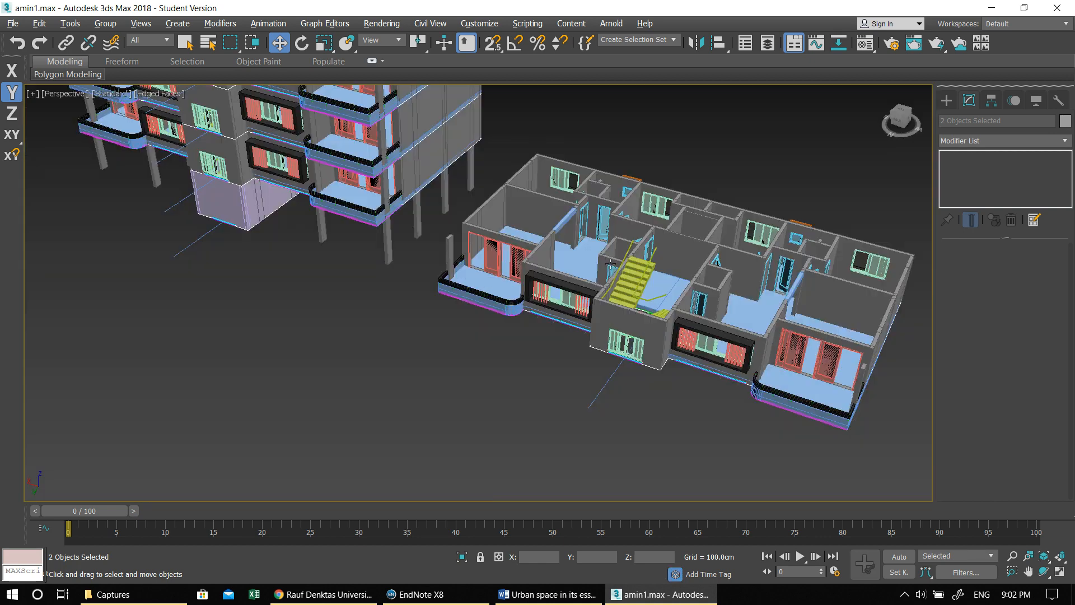
{"action": "middle_click_drag", "start_coordinate": [609, 280], "coordinate": [731, 508]}
{"action": "middle_click_drag", "start_coordinate": [554, 311], "coordinate": [589, 476]}
{"action": "scroll", "coordinate": [549, 297], "scroll_direction": "up", "scroll_amount": 5}
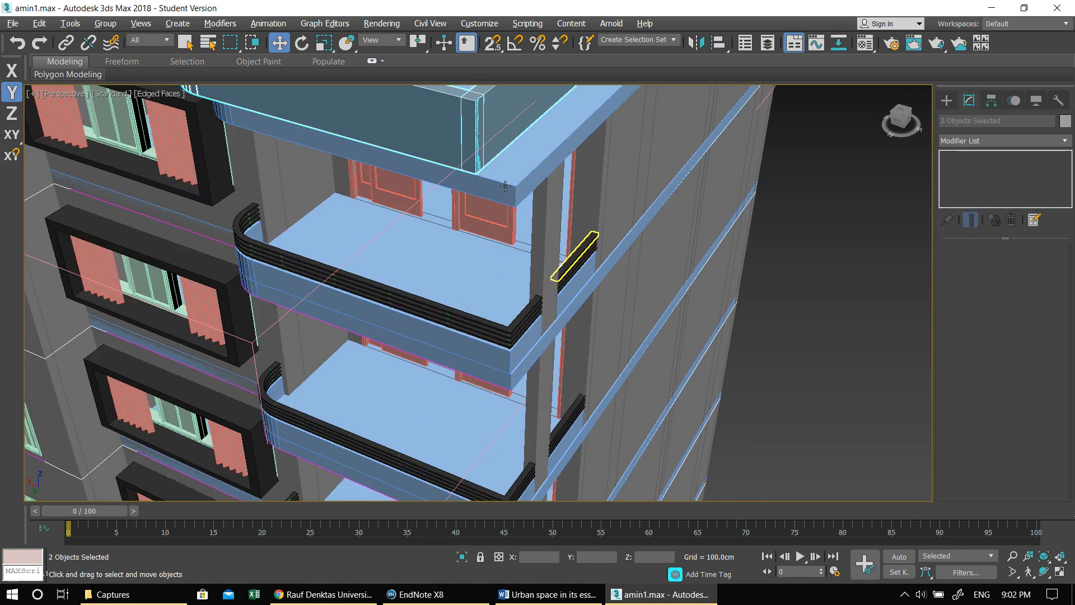
{"action": "middle_click_drag", "start_coordinate": [523, 240], "coordinate": [534, 277]}
{"action": "scroll", "coordinate": [504, 190], "scroll_direction": "up", "scroll_amount": 2}
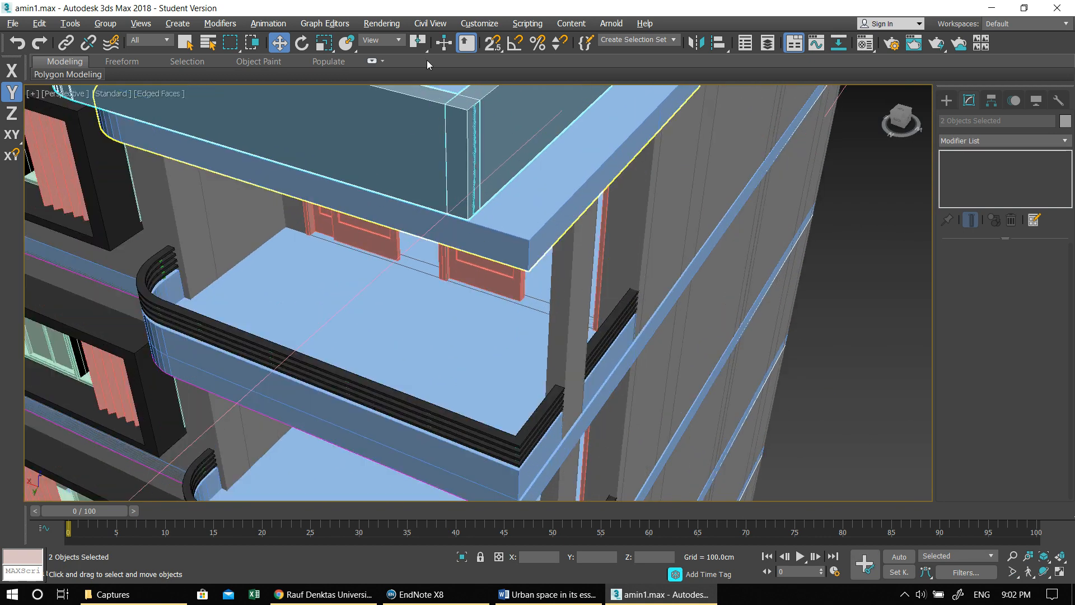
{"action": "right_click", "coordinate": [493, 43]}
{"action": "left_click", "coordinate": [637, 206]}
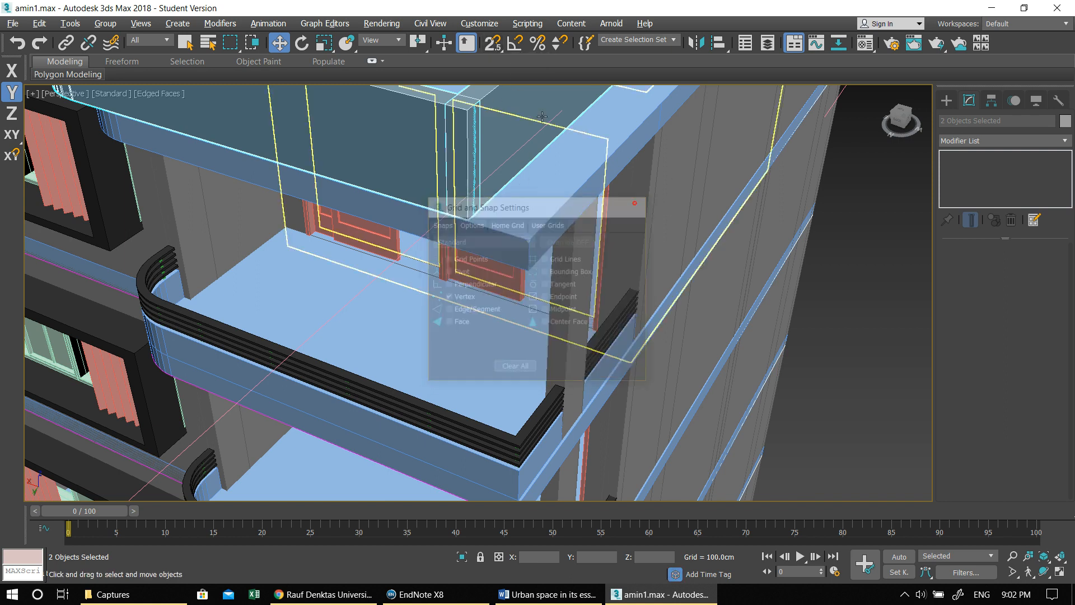
{"action": "left_click_drag", "start_coordinate": [494, 49], "coordinate": [492, 104]}
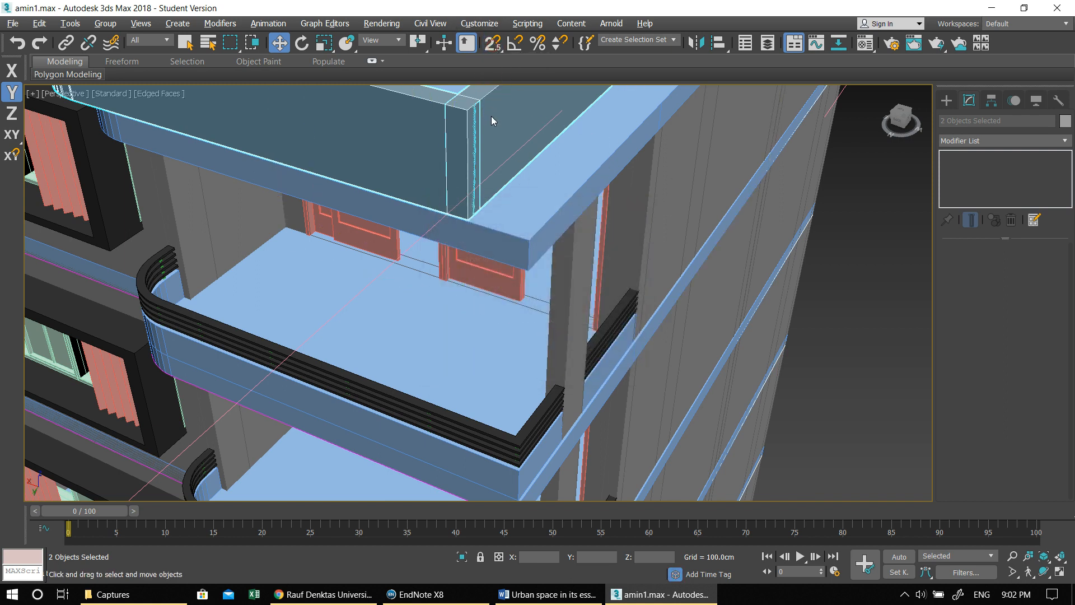
{"action": "left_click_drag", "start_coordinate": [469, 219], "coordinate": [527, 237]}
{"action": "scroll", "coordinate": [511, 218], "scroll_direction": "down", "scroll_amount": 10}
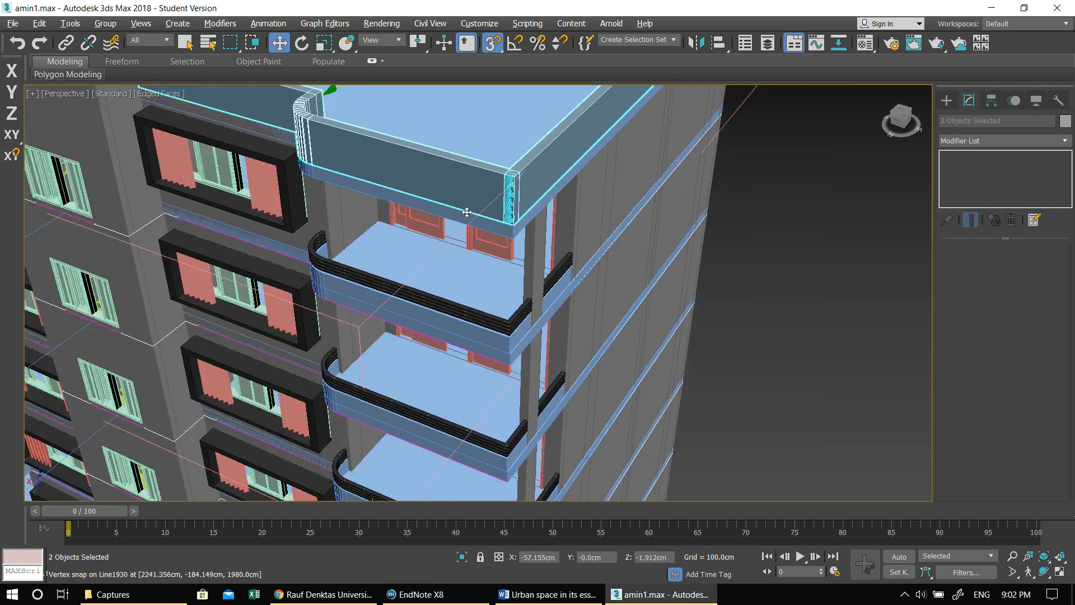
- Mirror the two parapet walls about the X axis as a copy with a 0 cm offset
{"action": "middle_click_drag", "start_coordinate": [358, 234], "coordinate": [415, 227], "text": "alt"}
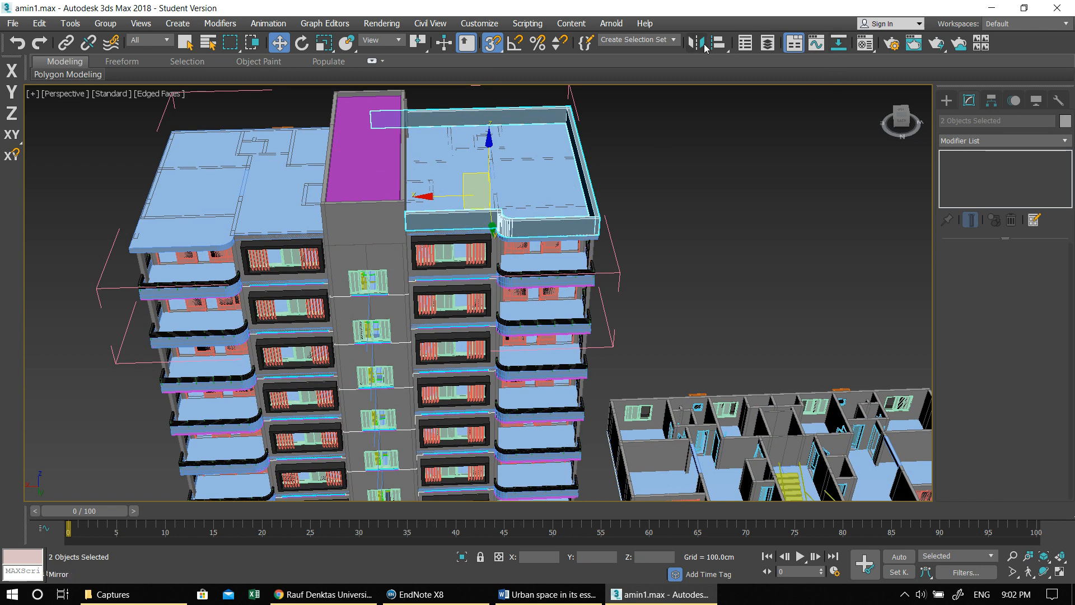
{"action": "left_click", "coordinate": [703, 44]}
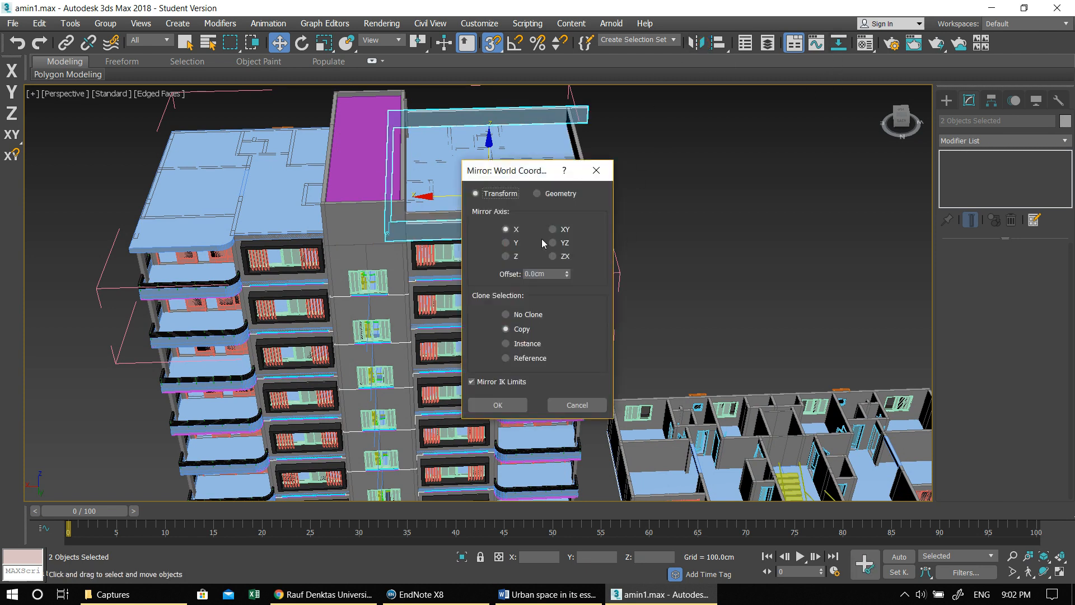
{"action": "left_click", "coordinate": [497, 404]}
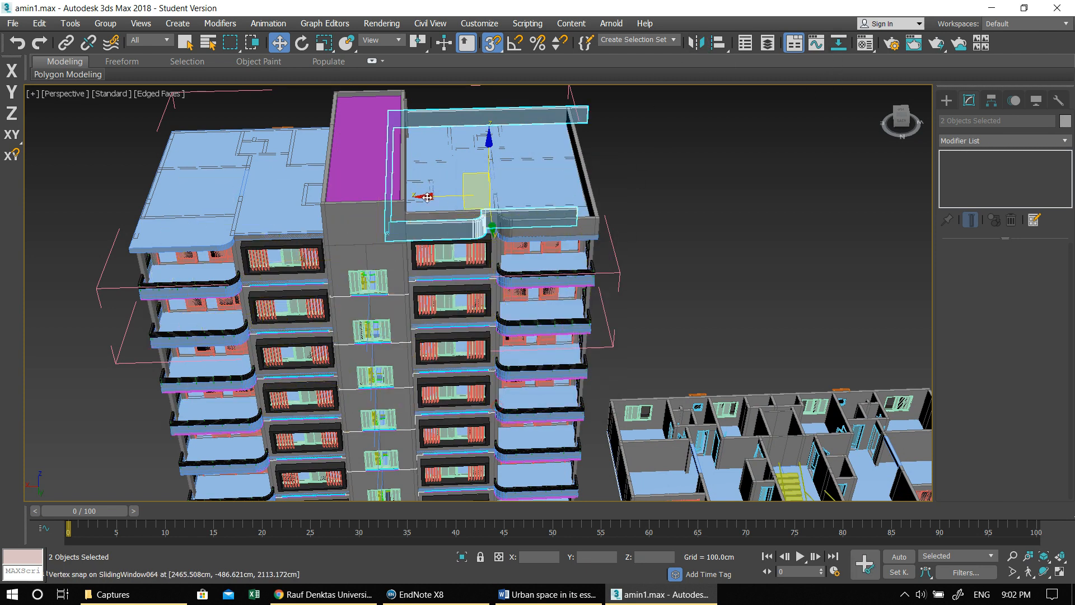
- Try to move the mirrored walls across the roof and snap their outer corner to the slab's opposite corner
{"action": "left_click_drag", "start_coordinate": [429, 196], "coordinate": [186, 196]}
{"action": "middle_click_drag", "start_coordinate": [128, 234], "coordinate": [376, 290]}
{"action": "scroll", "coordinate": [288, 224], "scroll_direction": "up", "scroll_amount": 5}
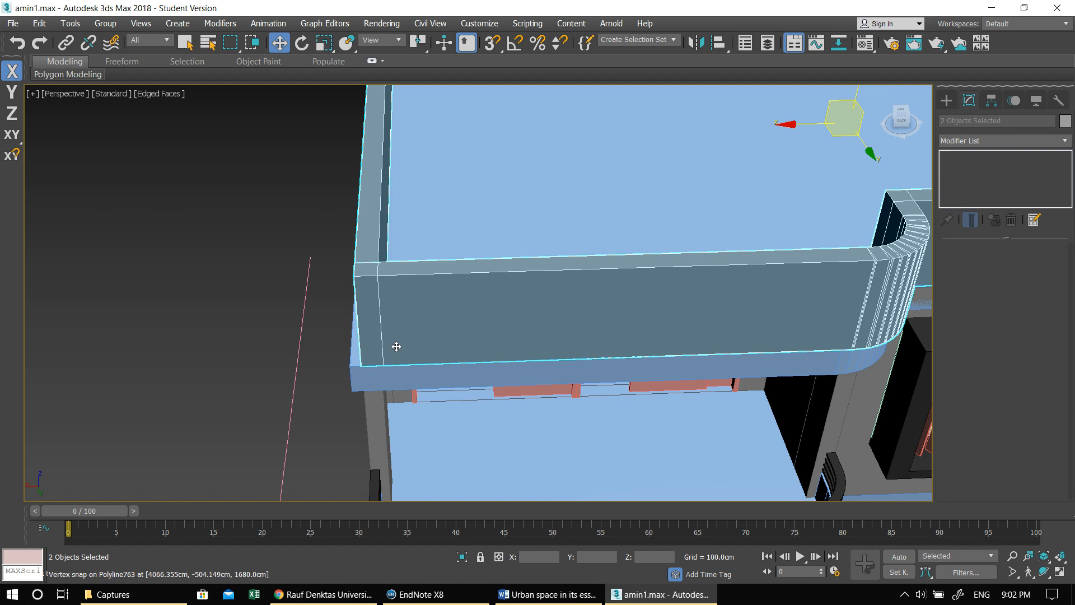
{"action": "key", "text": "F8"}
{"action": "key", "text": "s"}
{"action": "left_click", "coordinate": [344, 364]}
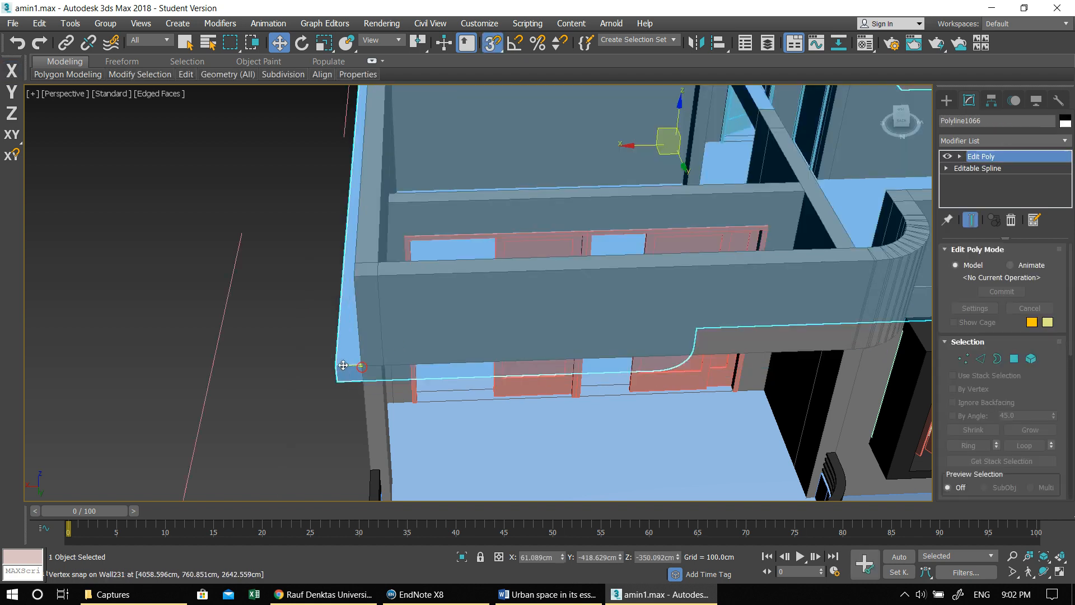
{"action": "left_click_drag", "start_coordinate": [359, 363], "coordinate": [360, 364]}
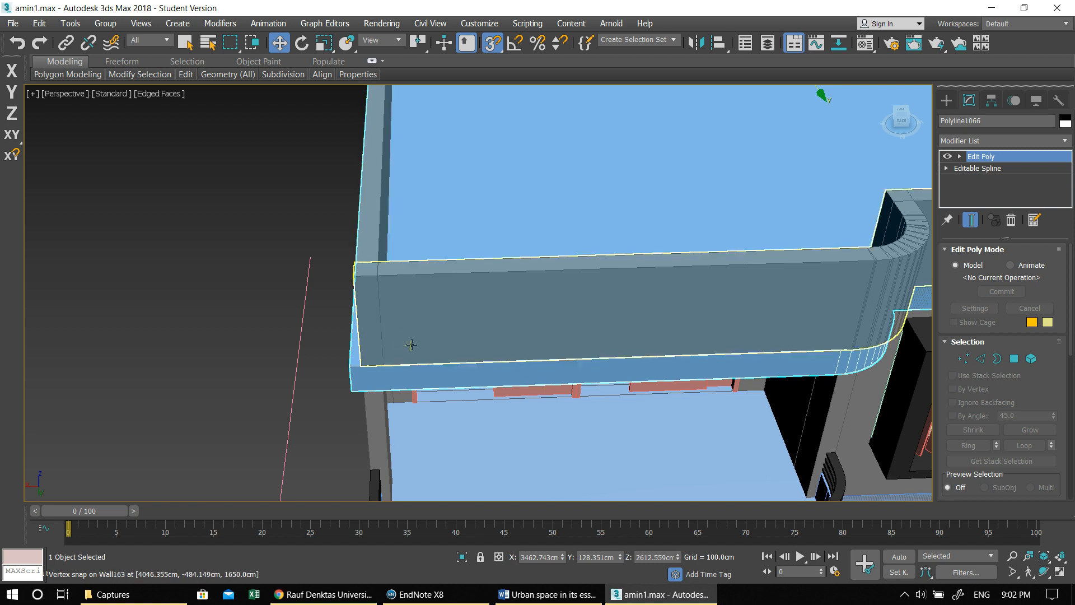
{"action": "key", "text": "ctrl+z"}
{"action": "key", "text": "ctrl+z"}
- Move the mirrored parapet walls along X onto the roof's other half, beyond the stair core
{"action": "scroll", "coordinate": [412, 345], "scroll_direction": "down", "scroll_amount": 10}
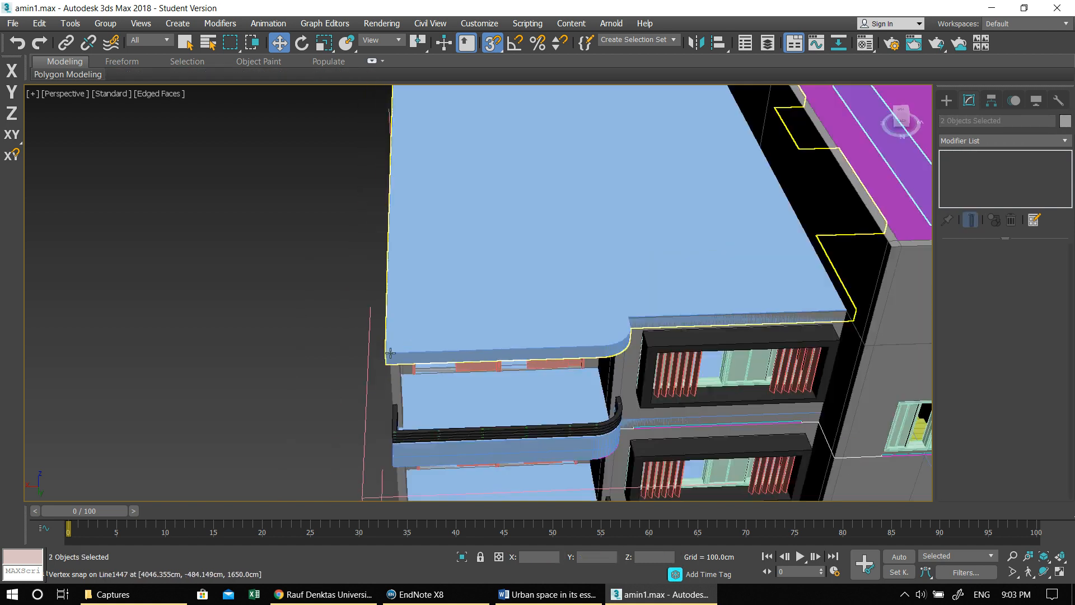
{"action": "scroll", "coordinate": [633, 181], "scroll_direction": "up", "scroll_amount": 2}
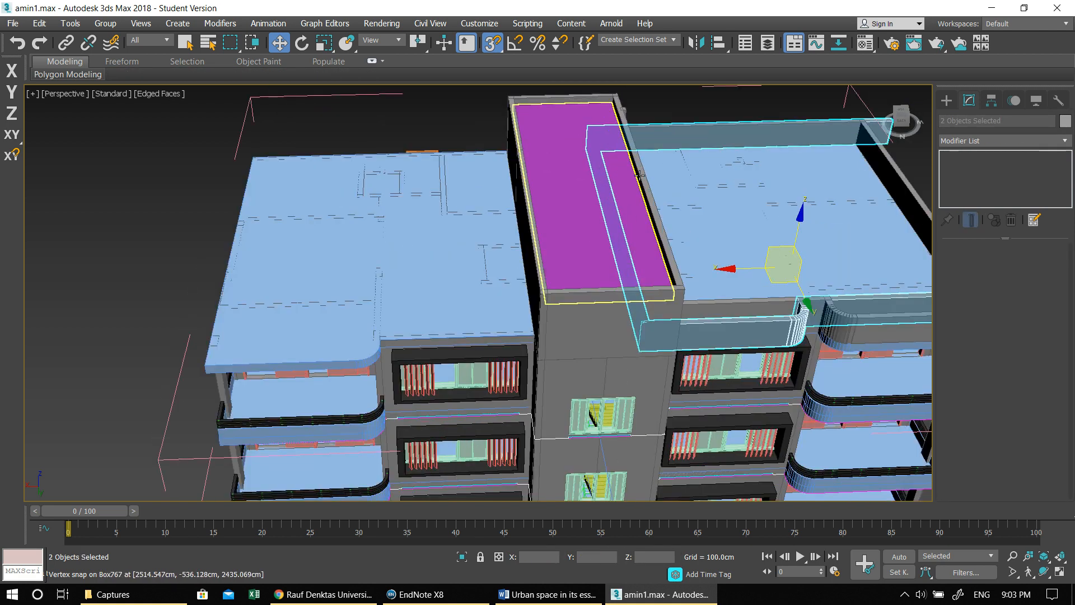
{"action": "scroll", "coordinate": [668, 175], "scroll_direction": "down", "scroll_amount": 2}
{"action": "middle_click_drag", "start_coordinate": [642, 253], "coordinate": [597, 260]}
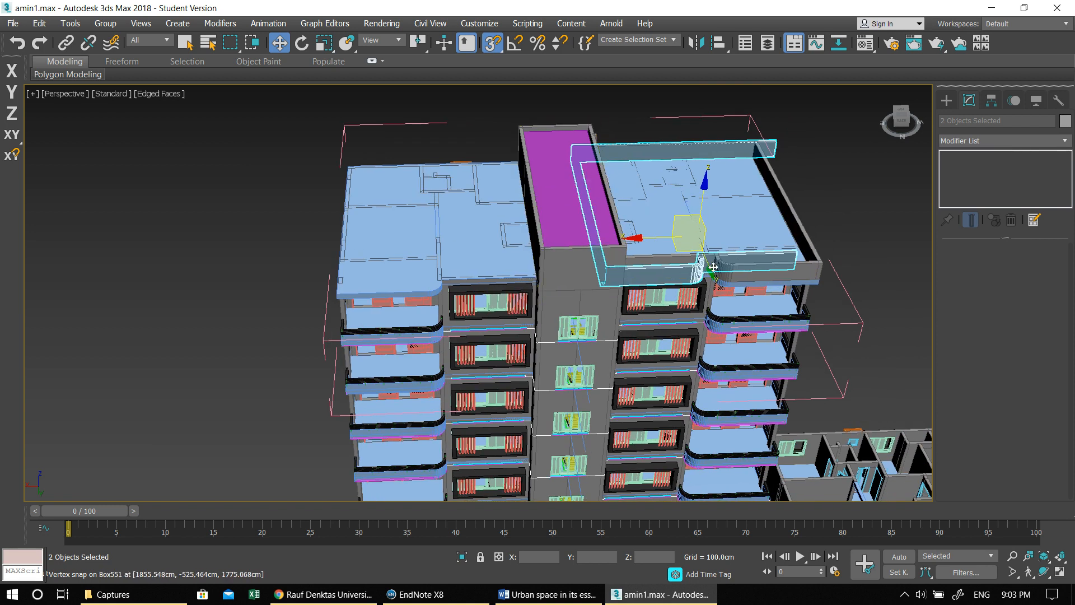
{"action": "left_click_drag", "start_coordinate": [637, 237], "coordinate": [386, 255]}
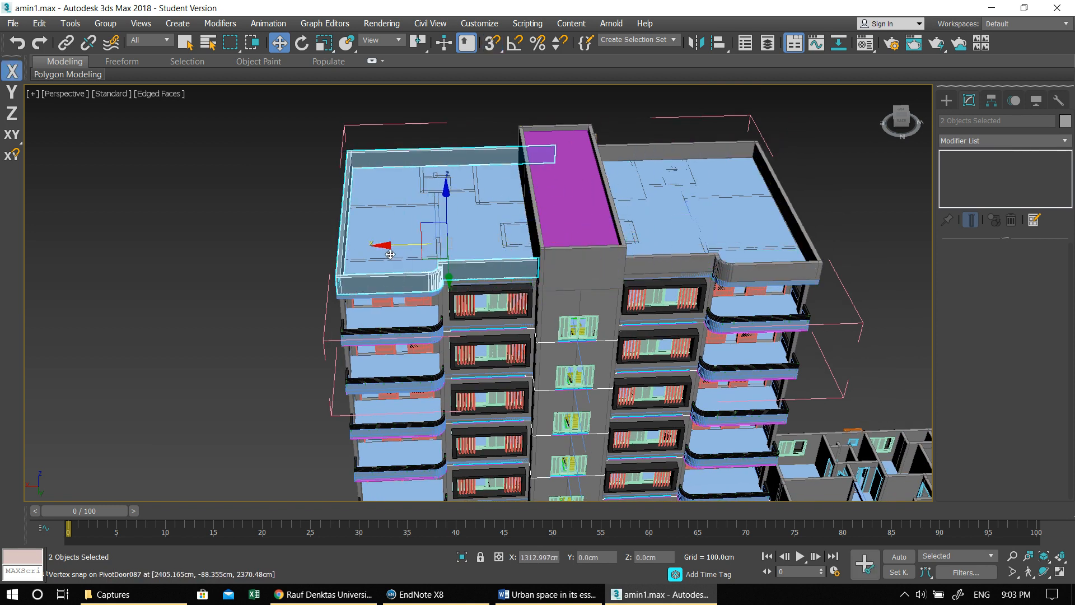
- Try to snap the mirrored walls' outer corner to the roof slab's corner with vertex snapping on
{"action": "scroll", "coordinate": [396, 298], "scroll_direction": "up", "scroll_amount": 10}
{"action": "scroll", "coordinate": [419, 295], "scroll_direction": "down", "scroll_amount": 3}
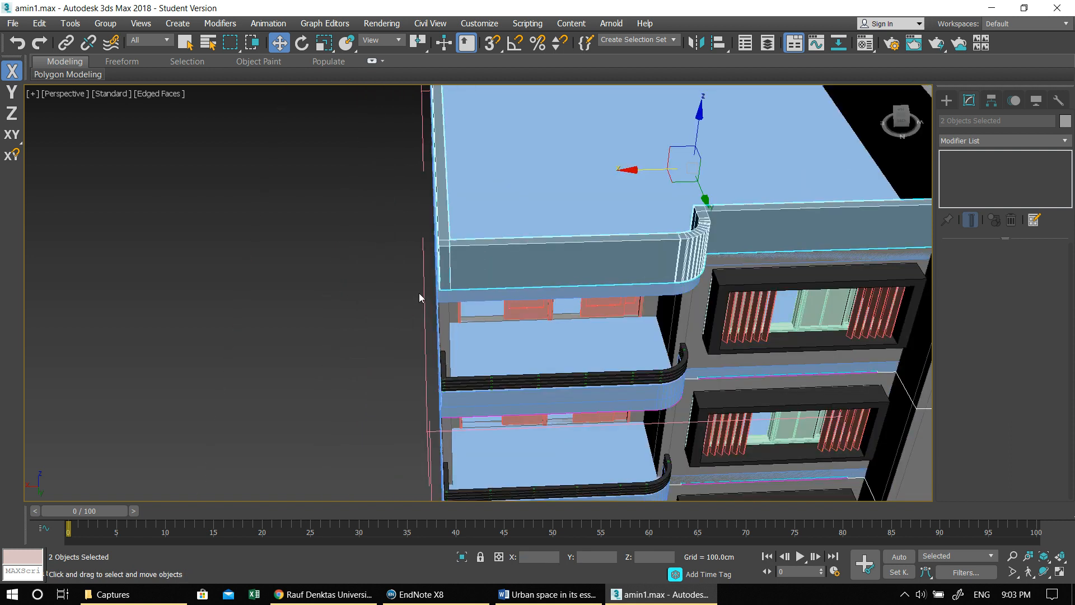
{"action": "scroll", "coordinate": [421, 293], "scroll_direction": "up", "scroll_amount": 2}
{"action": "left_click", "coordinate": [493, 45]}
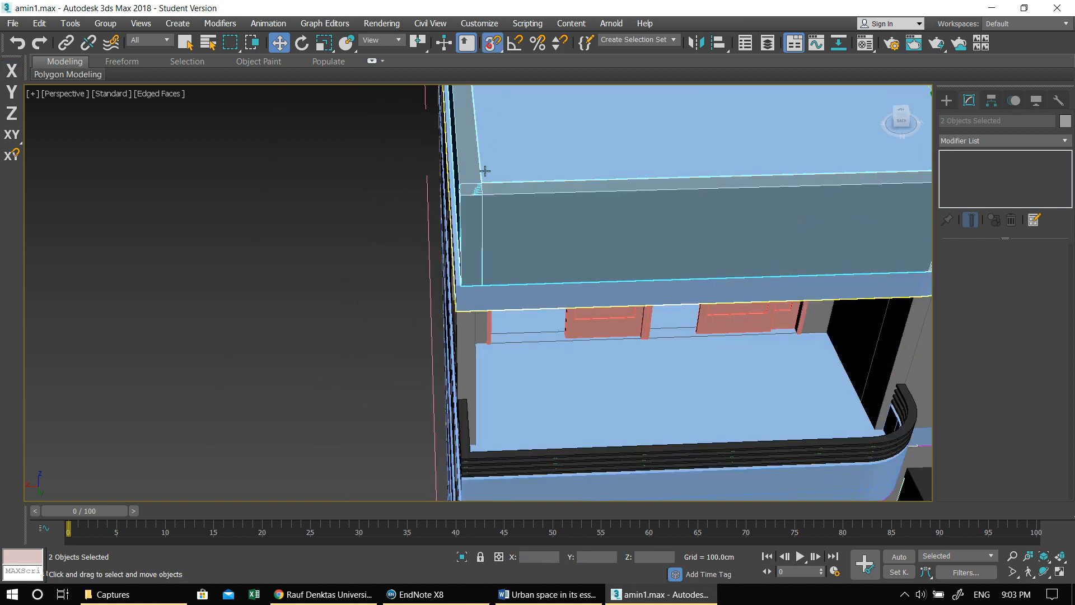
{"action": "left_click", "coordinate": [460, 287]}
{"action": "left_click", "coordinate": [456, 286]}
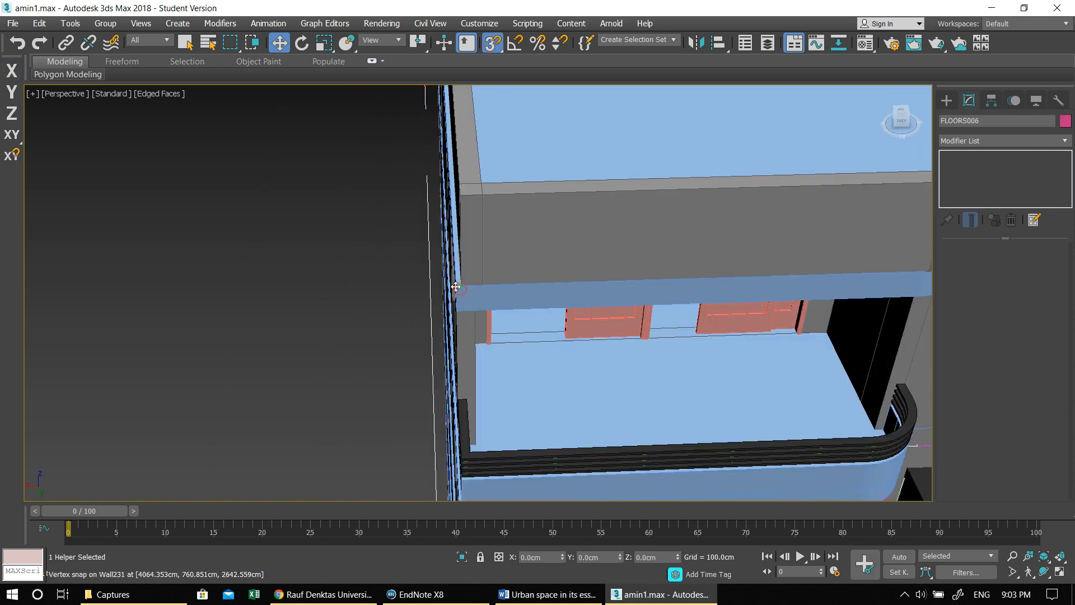
{"action": "left_click_drag", "start_coordinate": [454, 287], "coordinate": [493, 273]}
{"action": "left_click", "coordinate": [462, 279]}
- Turn off vertex snapping, turn on angle snapping, and undo the accidental move of the mirrored wall
{"action": "key", "text": "a"}
{"action": "key", "text": "s"}
{"action": "left_click", "coordinate": [494, 248]}
{"action": "left_click", "coordinate": [480, 207], "text": "shift"}
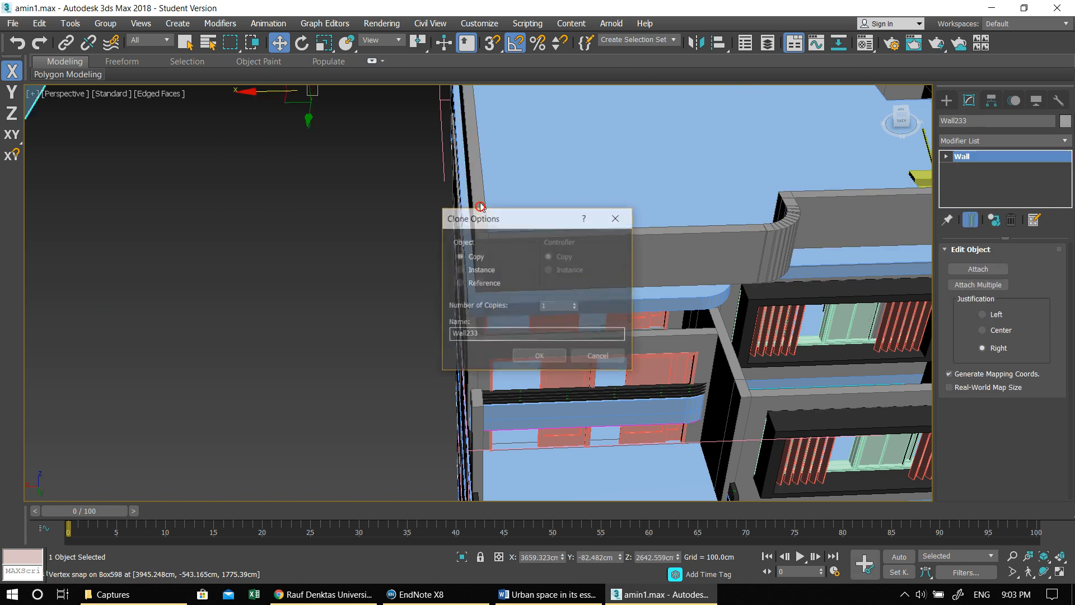
{"action": "left_click", "coordinate": [614, 217]}
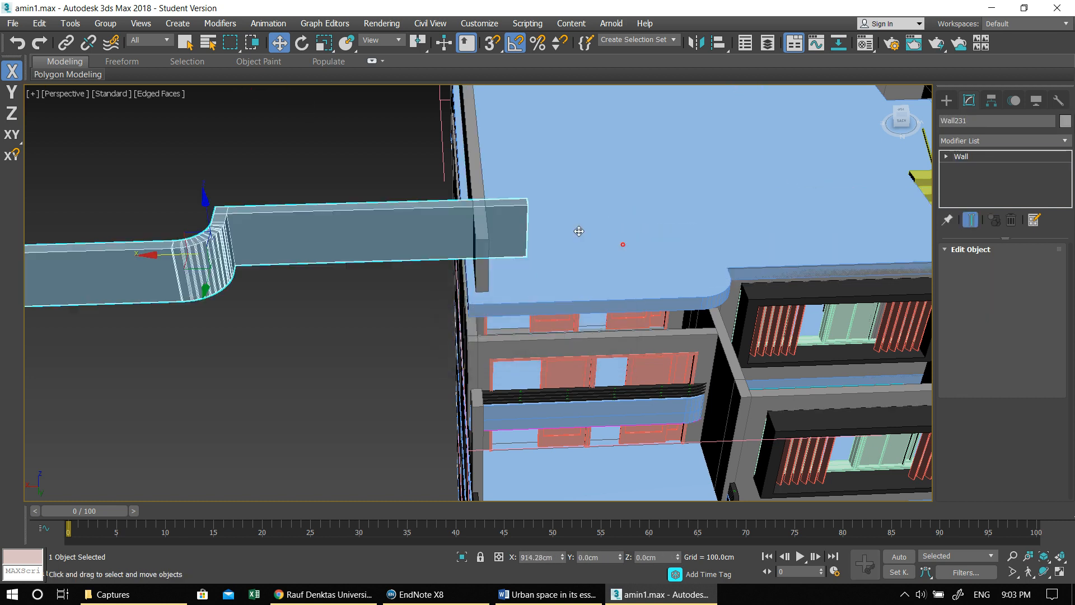
{"action": "key", "text": "ctrl+z"}
- Clear the selection and select only the two mirrored parapet walls together
{"action": "left_click", "coordinate": [486, 179], "text": "ctrl"}
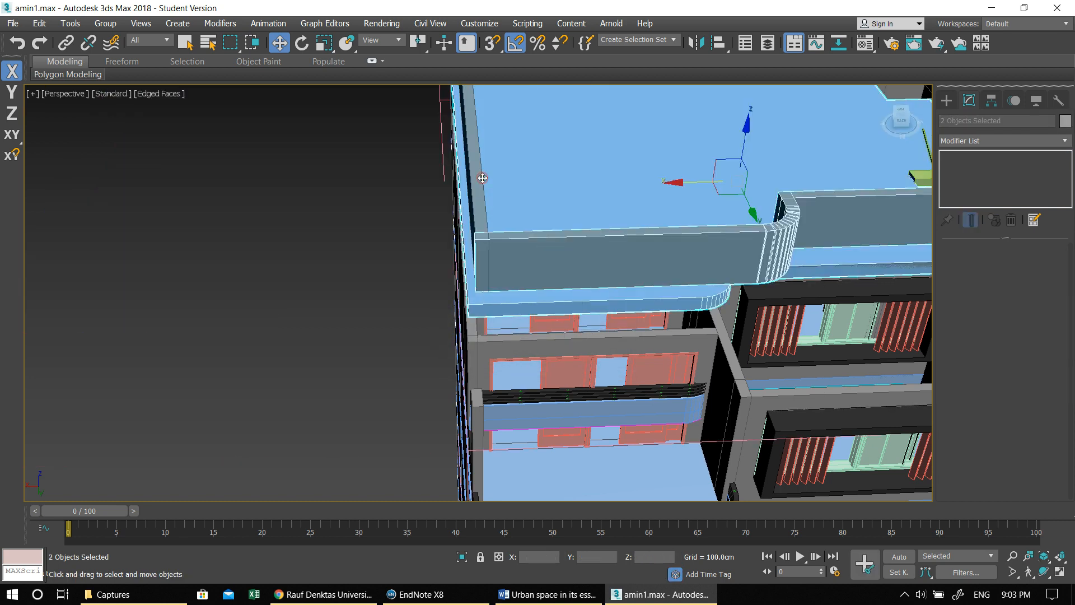
{"action": "scroll", "coordinate": [484, 177], "scroll_direction": "down", "scroll_amount": 7}
{"action": "middle_click_drag", "start_coordinate": [484, 178], "coordinate": [523, 271]}
{"action": "left_click", "coordinate": [444, 194]}
{"action": "left_click", "coordinate": [564, 247]}
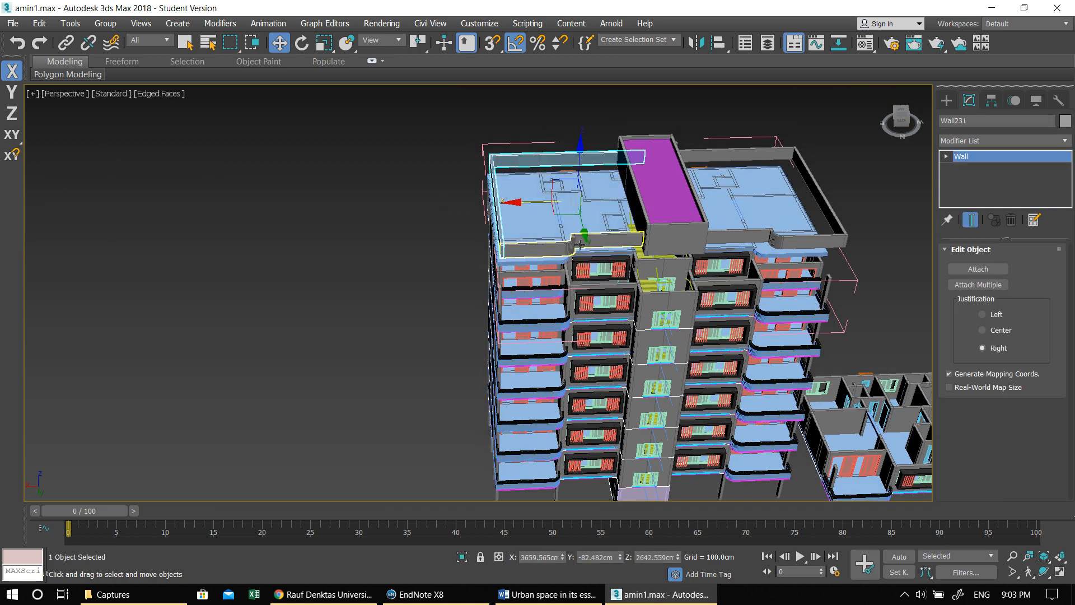
{"action": "left_click", "coordinate": [603, 237], "text": "ctrl"}
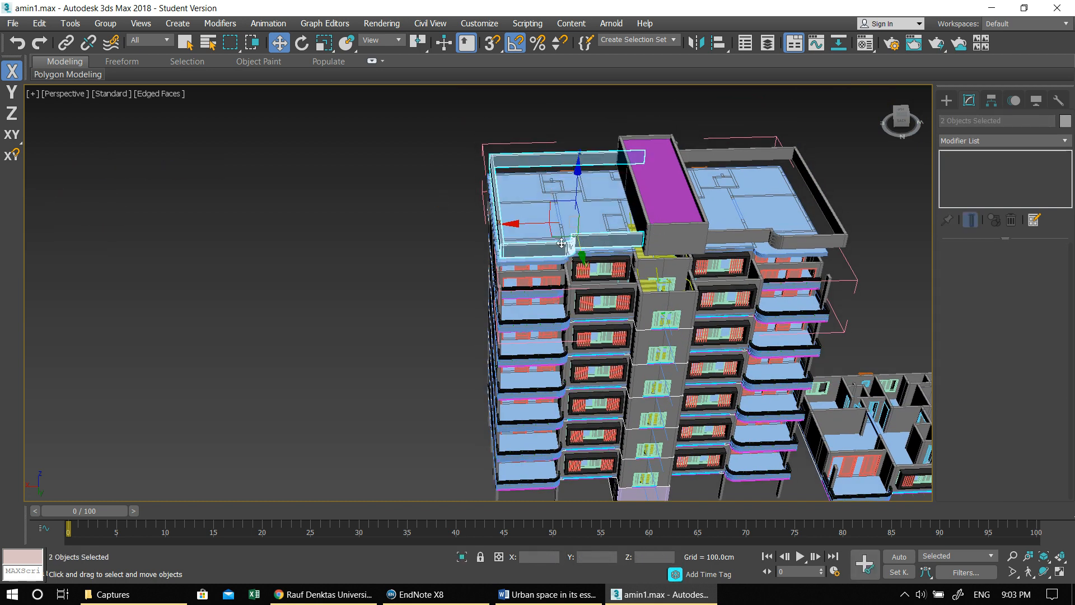
- In Top view, nudge the mirrored parapet walls slightly along X to line up with the roof slab's edge
{"action": "key", "text": "alt+w"}
{"action": "middle_click", "coordinate": [360, 193]}
{"action": "key", "text": "alt+w"}
{"action": "middle_click_drag", "start_coordinate": [651, 222], "coordinate": [196, 243]}
{"action": "scroll", "coordinate": [361, 267], "scroll_direction": "down", "scroll_amount": 6}
{"action": "middle_click_drag", "start_coordinate": [348, 266], "coordinate": [159, 267]}
{"action": "scroll", "coordinate": [522, 238], "scroll_direction": "up", "scroll_amount": 6}
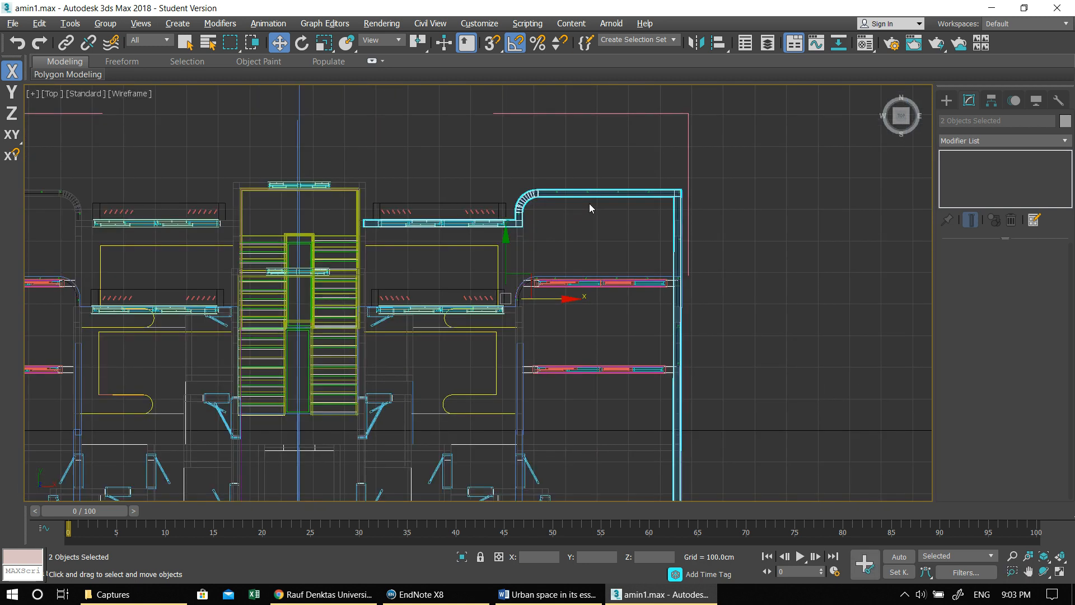
{"action": "scroll", "coordinate": [590, 207], "scroll_direction": "up", "scroll_amount": 4}
{"action": "left_click_drag", "start_coordinate": [421, 396], "coordinate": [425, 395]}
- Show the tower in a maximized Perspective view and undo the accidental changes made there
{"action": "key", "text": "alt+w"}
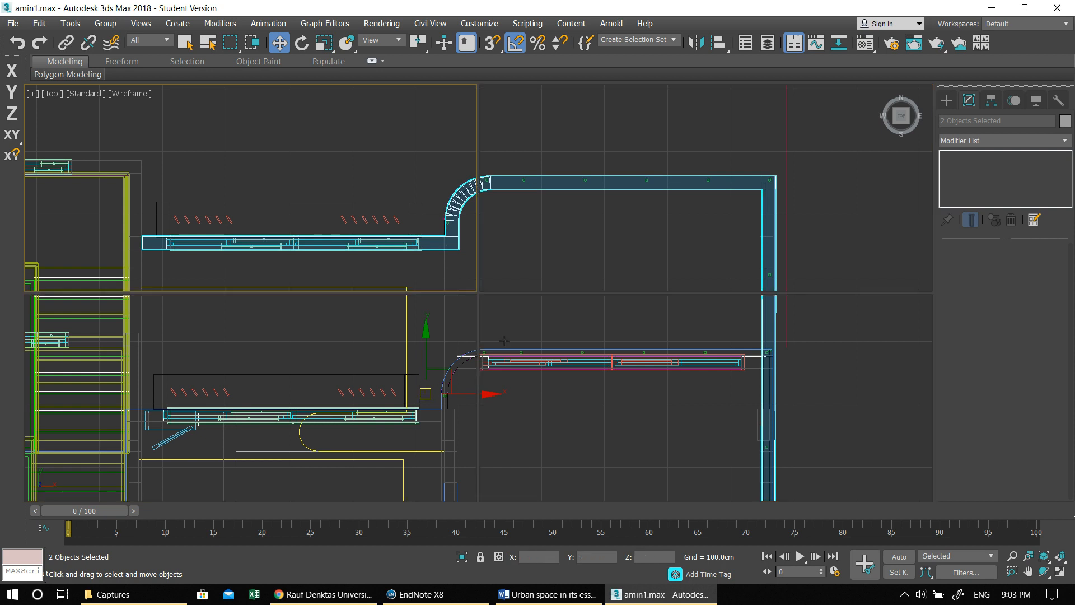
{"action": "right_click", "coordinate": [566, 315]}
{"action": "key", "text": "alt+w"}
{"action": "middle_click_drag", "start_coordinate": [530, 314], "coordinate": [700, 259], "text": "alt"}
{"action": "left_click", "coordinate": [698, 260]}
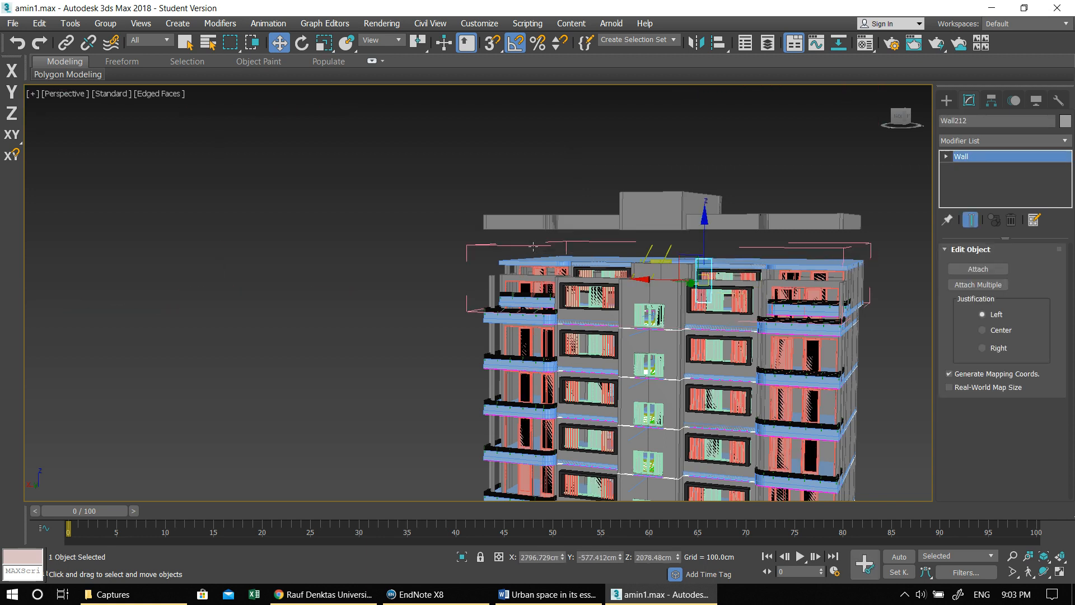
{"action": "left_click_drag", "start_coordinate": [531, 246], "coordinate": [532, 247]}
{"action": "key", "text": "ctrl+z"}
{"action": "key", "text": "ctrl+z"}
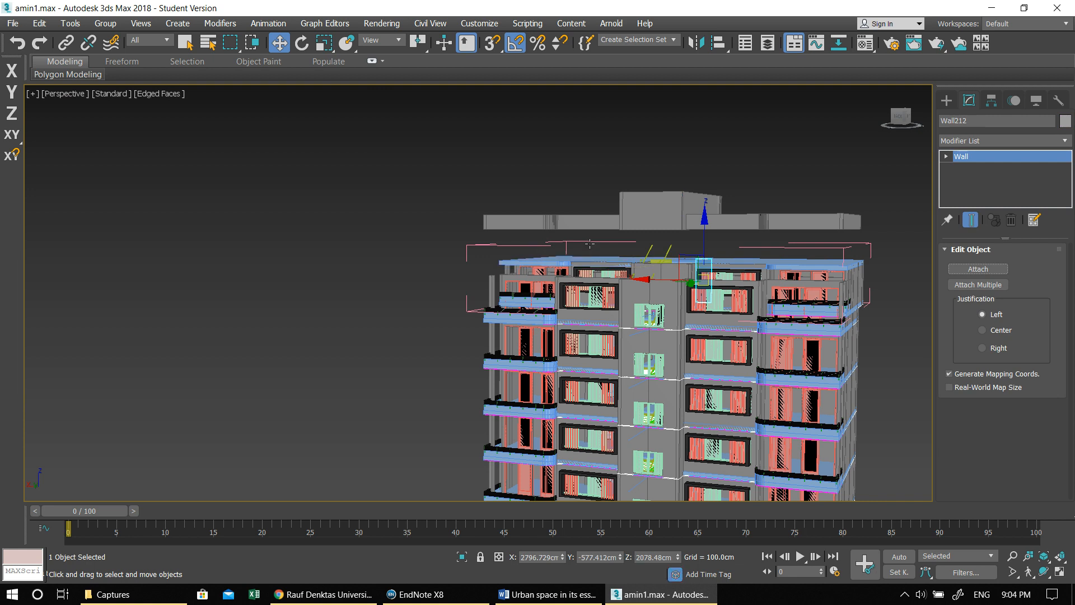
- Close the open group of the tower's uppermost floor, then delete that floor group
{"action": "left_click", "coordinate": [584, 263]}
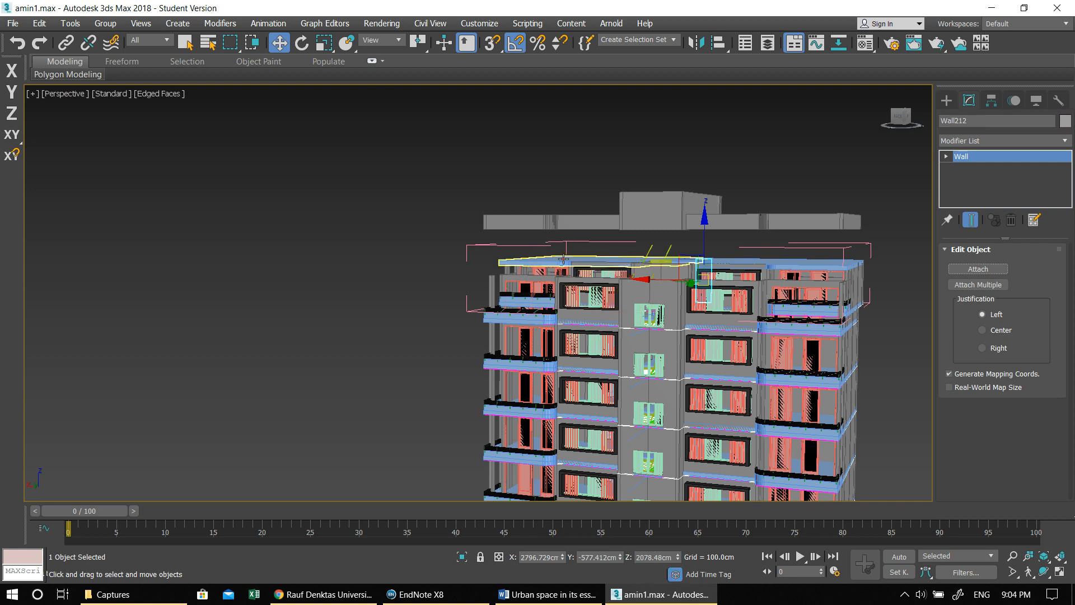
{"action": "left_click", "coordinate": [134, 24]}
{"action": "left_click", "coordinate": [105, 24]}
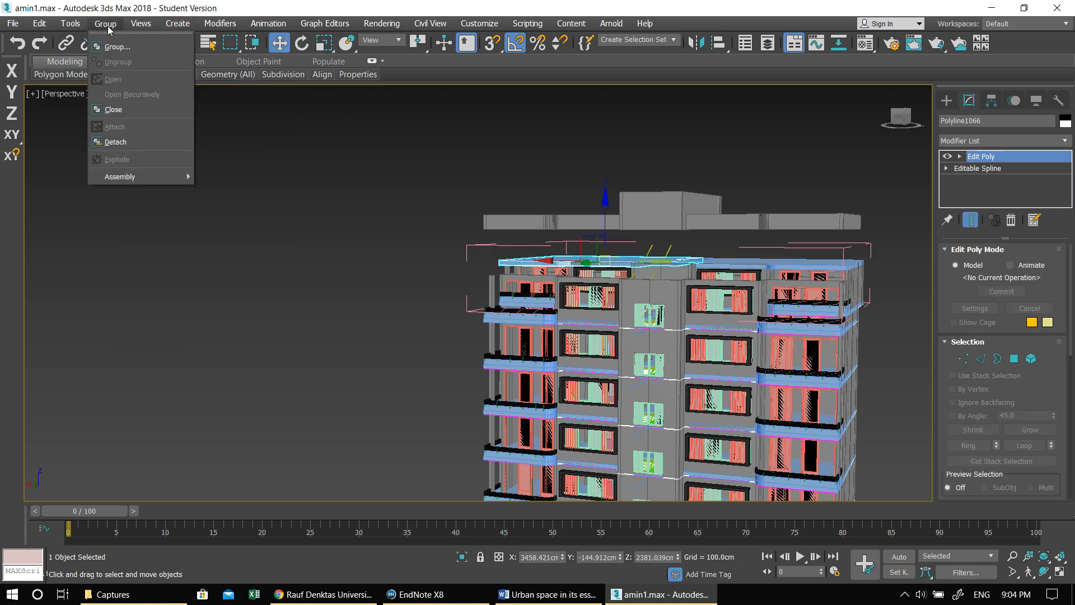
{"action": "left_click", "coordinate": [119, 116]}
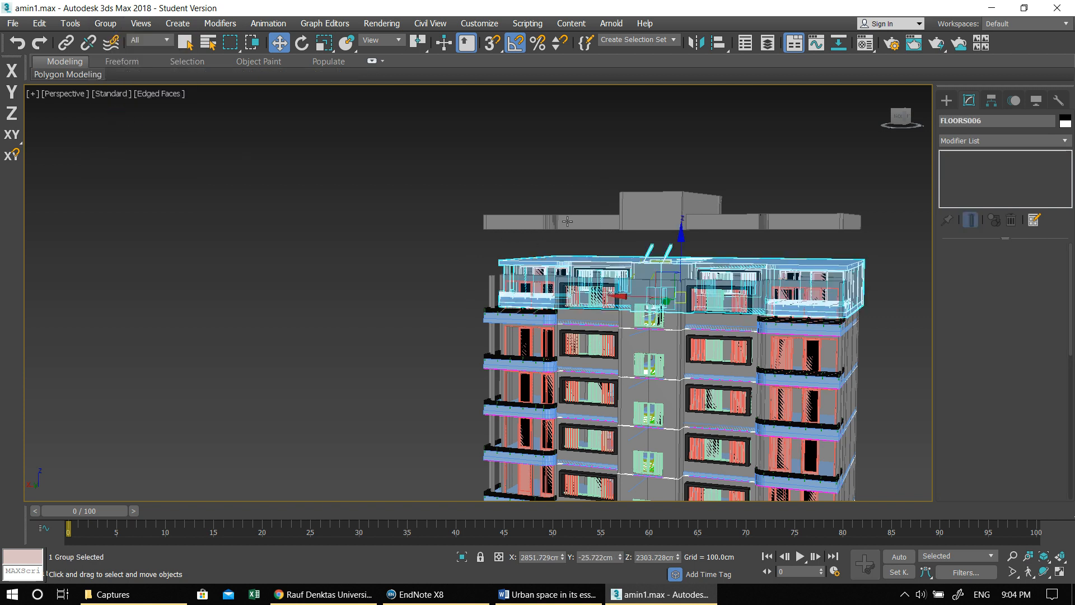
{"action": "left_click_drag", "start_coordinate": [679, 242], "coordinate": [677, 223]}
- Clone the FLOORS005 group straight up toward the parapet as one independent copy named FLOORS006
{"action": "left_click", "coordinate": [672, 268]}
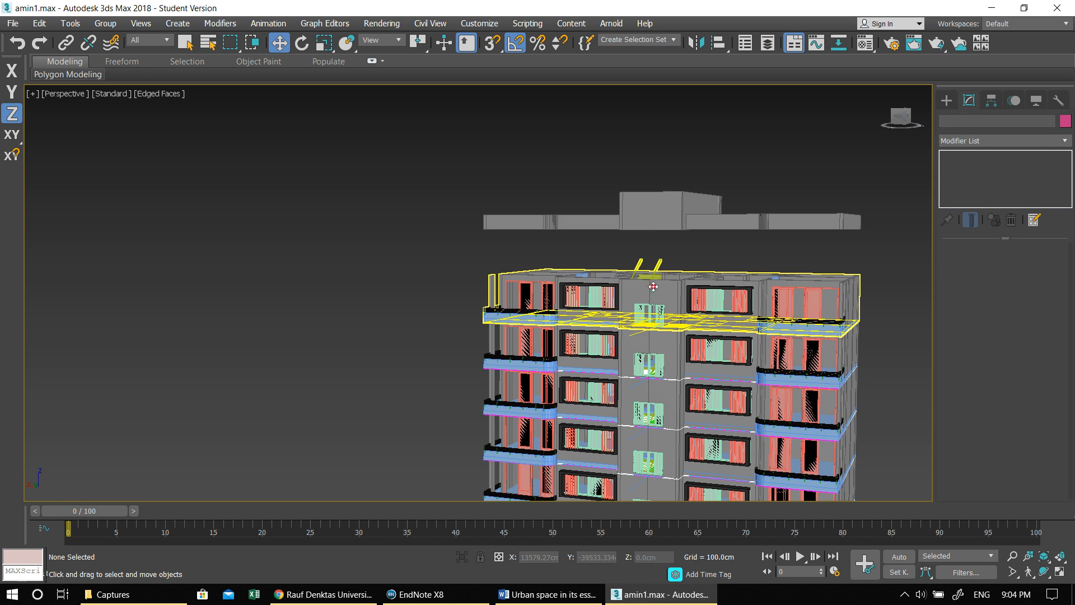
{"action": "scroll", "coordinate": [681, 273], "scroll_direction": "up", "scroll_amount": 3}
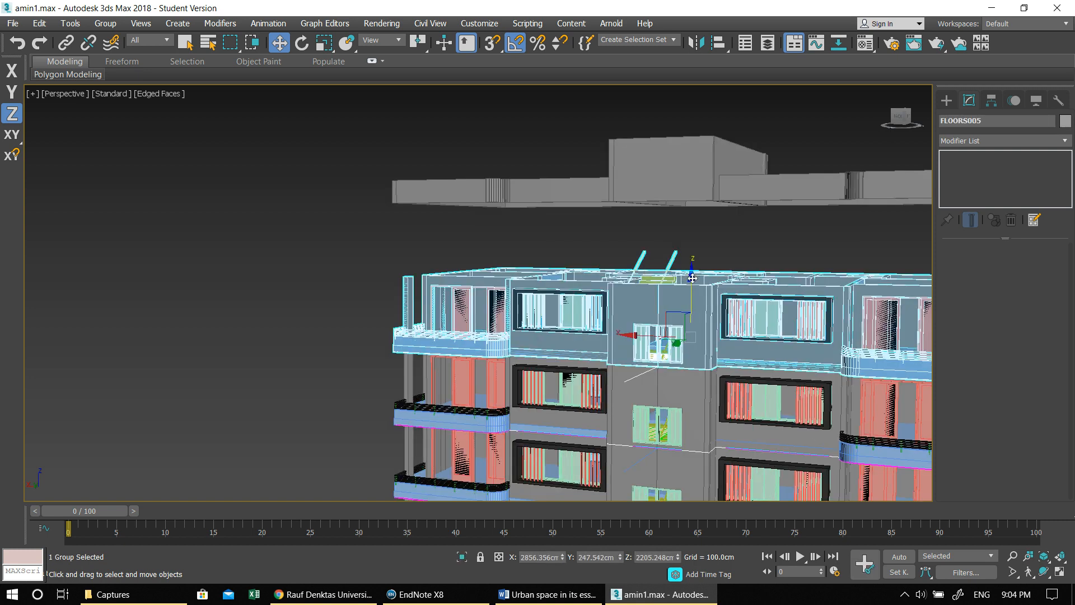
{"action": "left_click_drag", "start_coordinate": [693, 277], "coordinate": [691, 207], "text": "shift"}
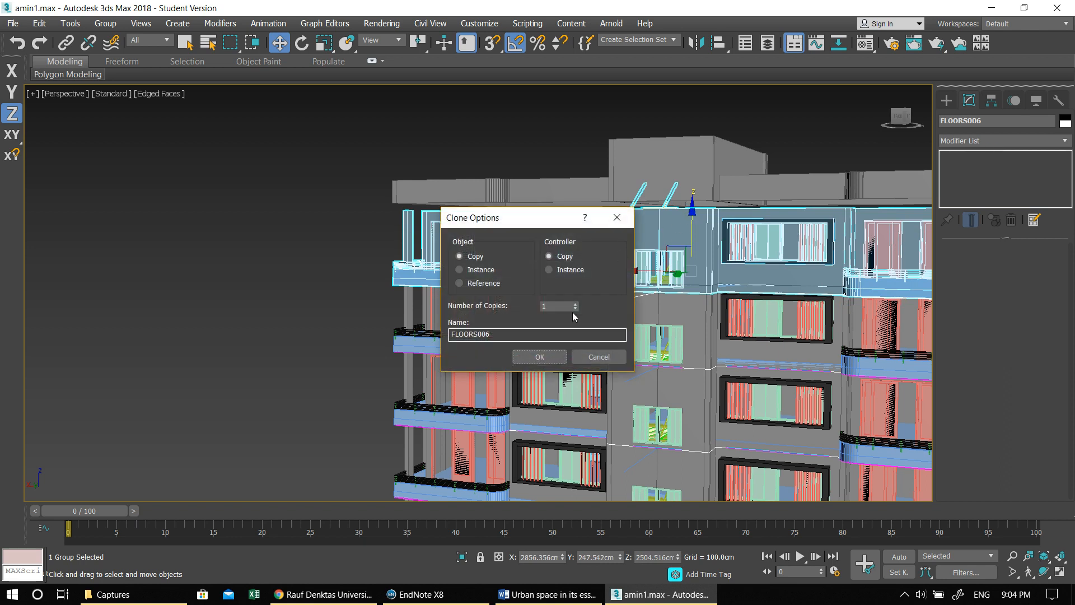
{"action": "left_click", "coordinate": [526, 356]}
- Adjust the copied floor's height along Z, using vertex snapping to seat its columns on the columns of the floor below
{"action": "scroll", "coordinate": [399, 258], "scroll_direction": "up", "scroll_amount": 5}
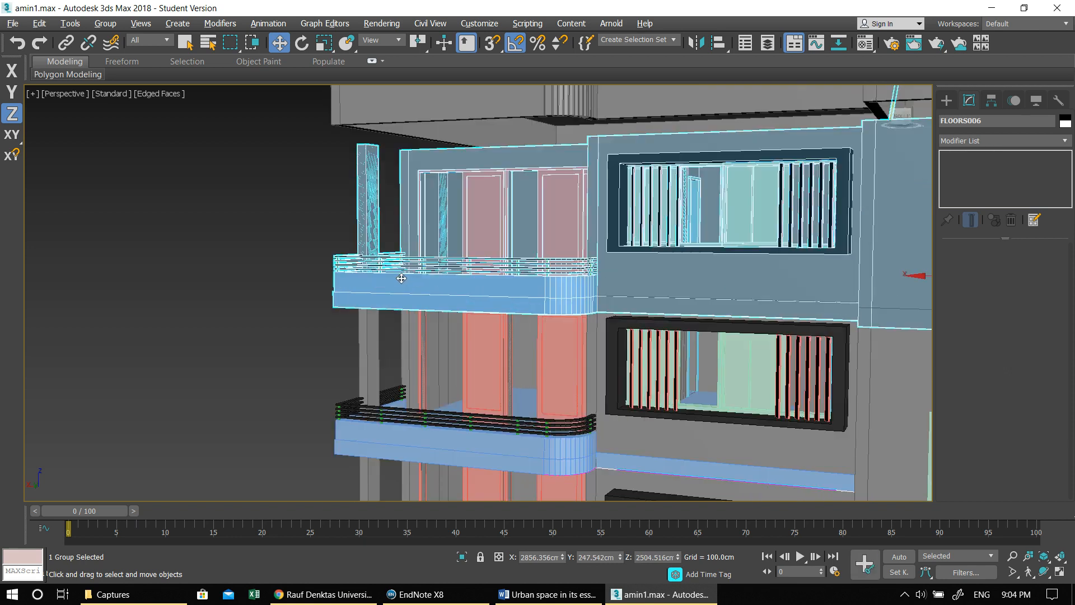
{"action": "scroll", "coordinate": [399, 258], "scroll_direction": "up", "scroll_amount": 5}
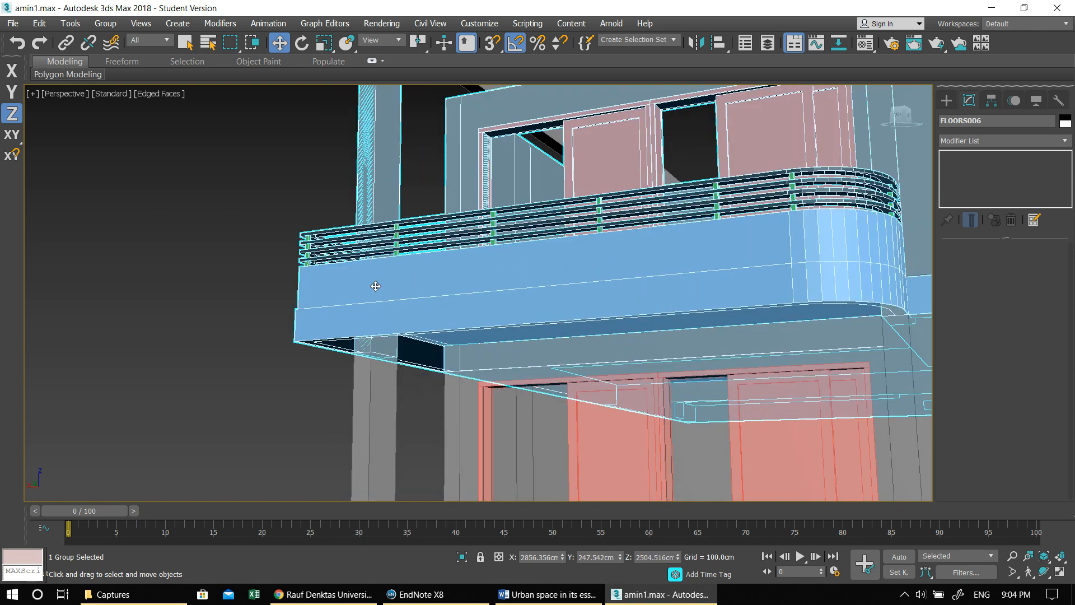
{"action": "scroll", "coordinate": [402, 289], "scroll_direction": "down", "scroll_amount": 6}
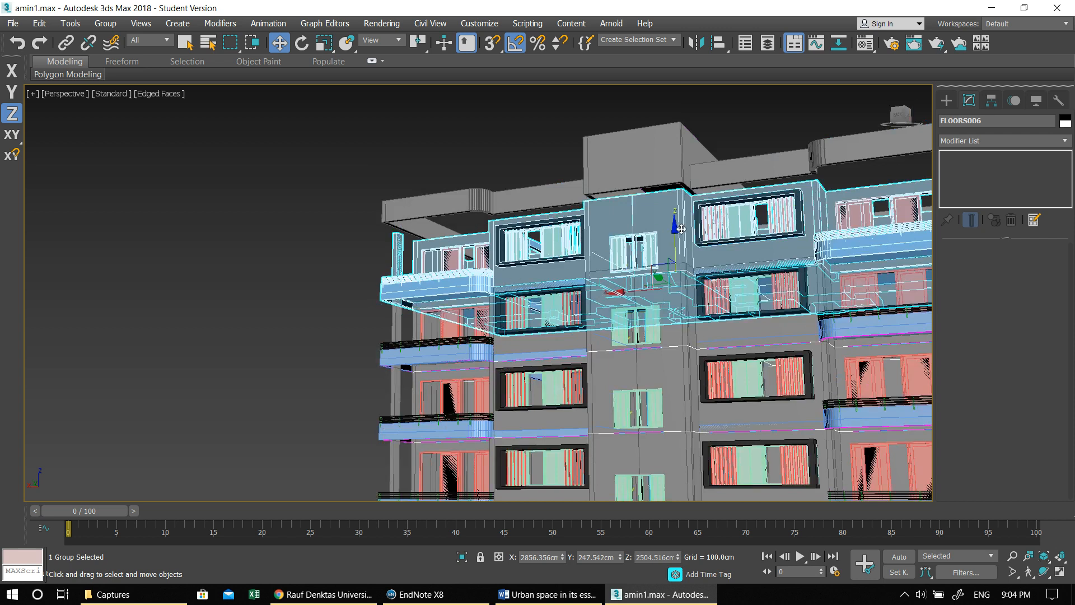
{"action": "left_click_drag", "start_coordinate": [676, 229], "coordinate": [682, 218]}
{"action": "scroll", "coordinate": [396, 302], "scroll_direction": "up", "scroll_amount": 6}
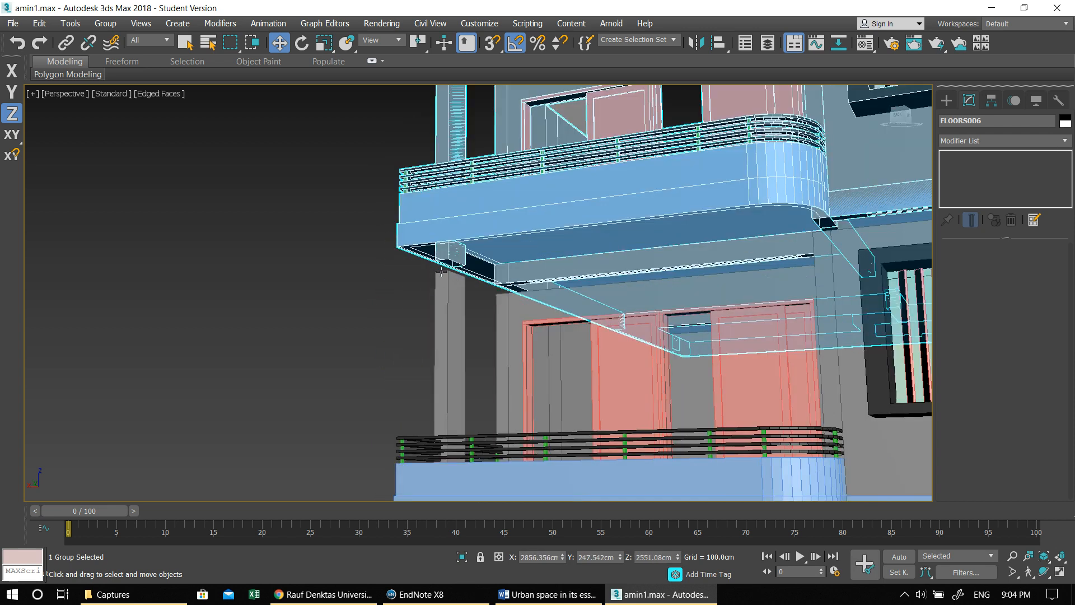
{"action": "key", "text": "s"}
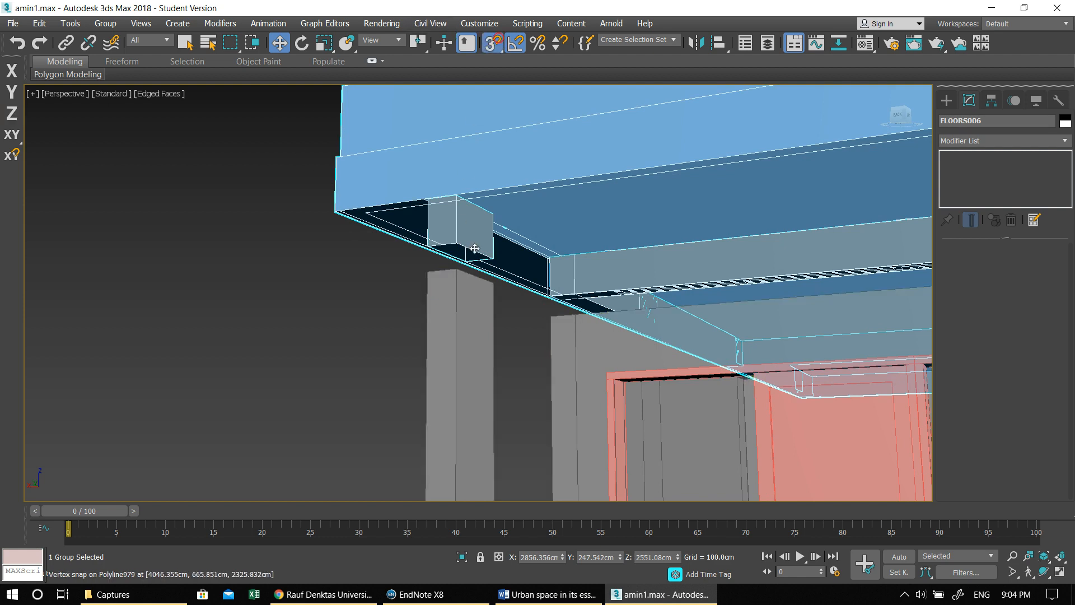
{"action": "scroll", "coordinate": [458, 241], "scroll_direction": "down", "scroll_amount": 2}
{"action": "scroll", "coordinate": [537, 280], "scroll_direction": "down", "scroll_amount": 5}
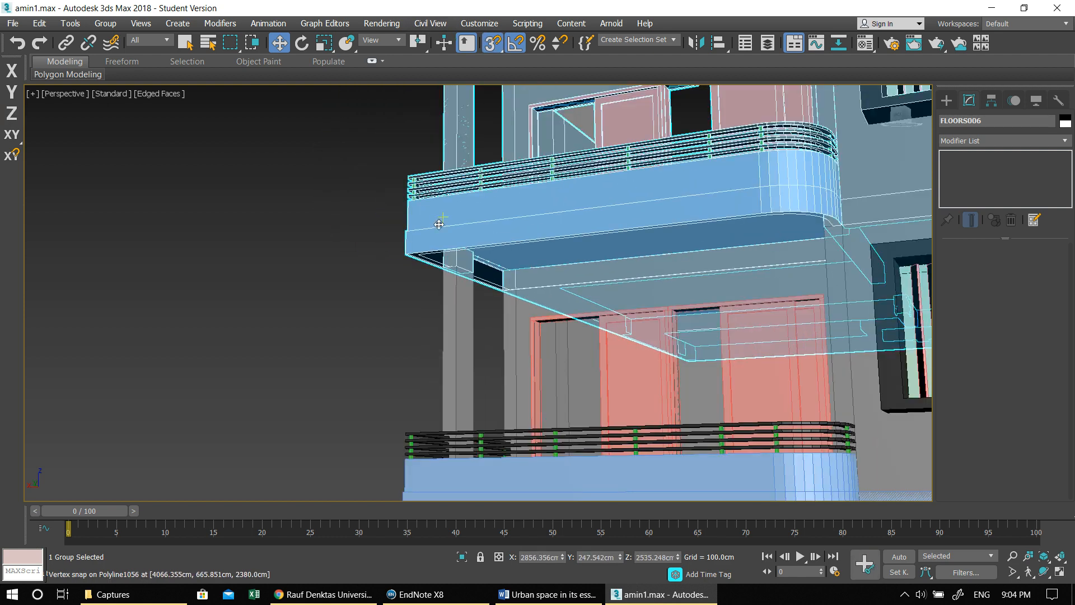
- Open the copied top-floor group for editing its individual objects
{"action": "middle_click_drag", "start_coordinate": [538, 279], "coordinate": [547, 359], "text": "alt"}
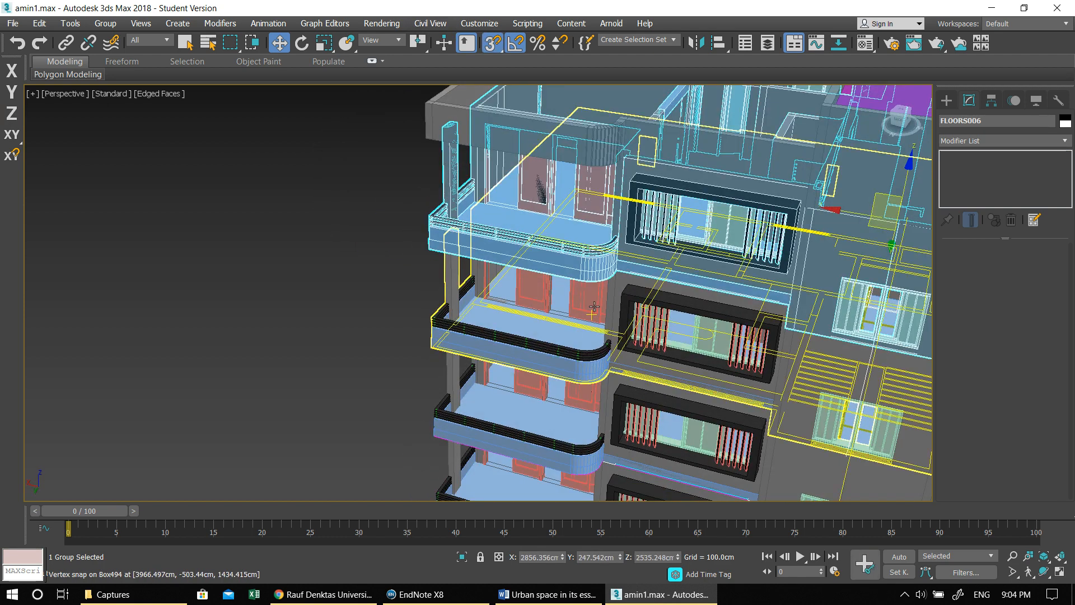
{"action": "scroll", "coordinate": [589, 340], "scroll_direction": "down", "scroll_amount": 3}
{"action": "middle_click_drag", "start_coordinate": [693, 292], "coordinate": [345, 329]}
{"action": "middle_click_drag", "start_coordinate": [643, 286], "coordinate": [519, 319], "text": "alt"}
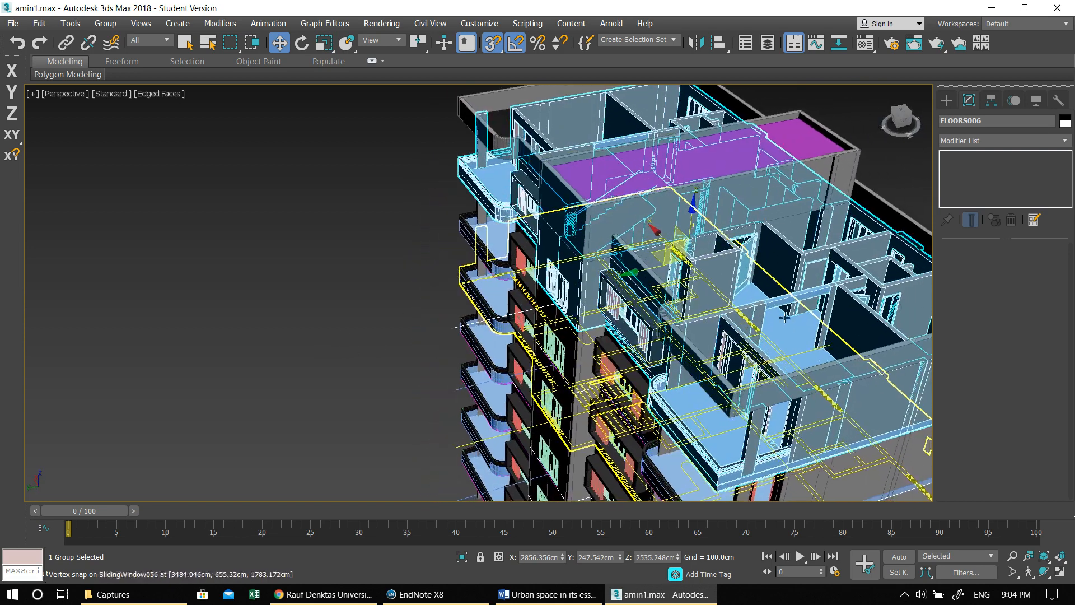
{"action": "left_click", "coordinate": [98, 24]}
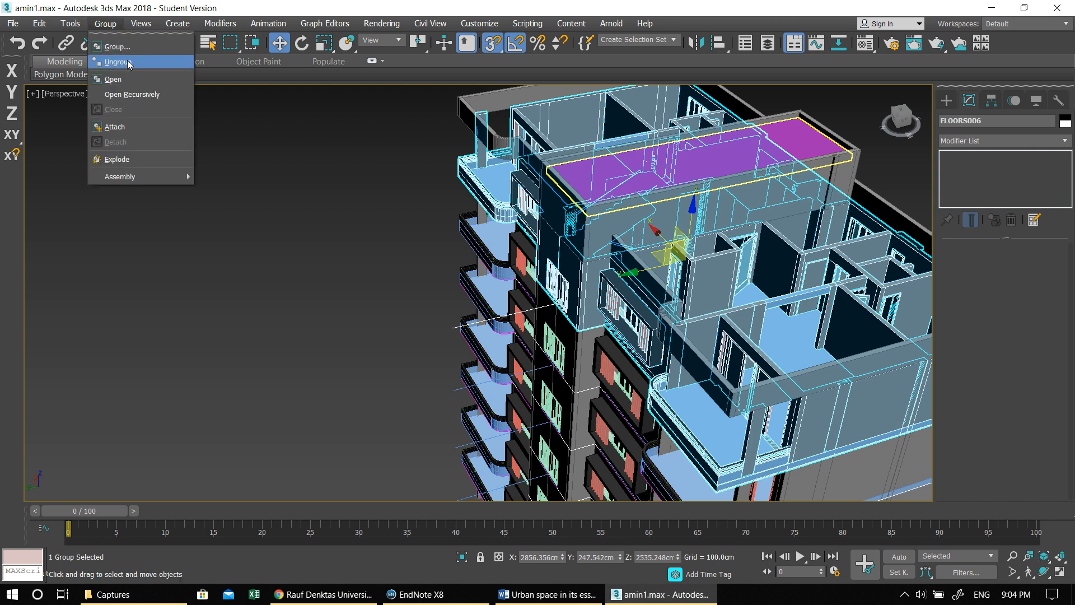
{"action": "left_click", "coordinate": [119, 80]}
- Select both floor slabs of the top storey and copy them straight up once to form the roof slabs, with snapping off
{"action": "left_click", "coordinate": [754, 292]}
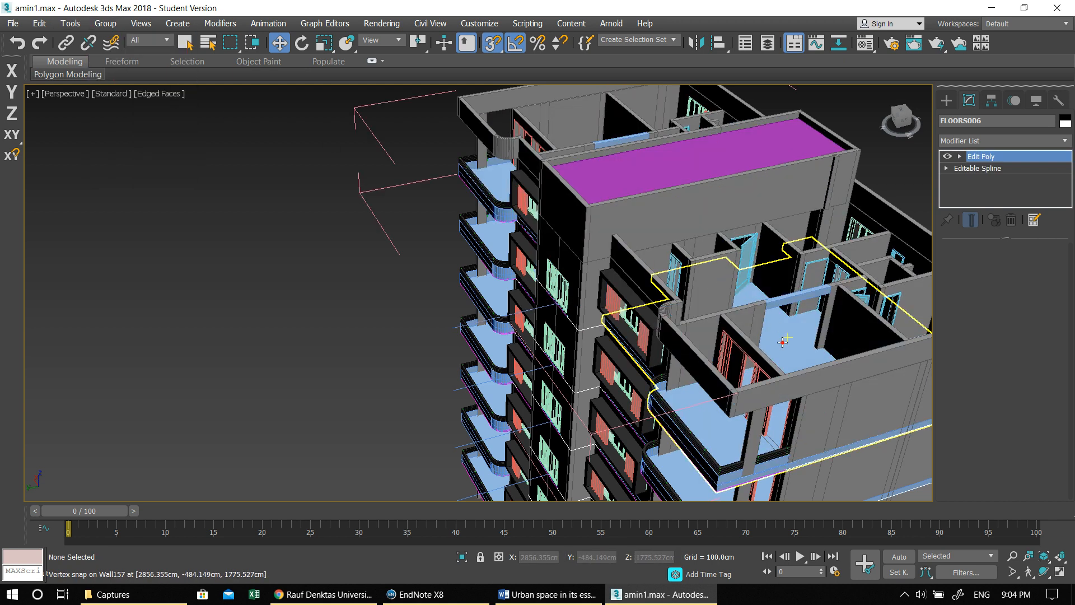
{"action": "middle_click_drag", "start_coordinate": [751, 297], "coordinate": [652, 295], "text": "alt"}
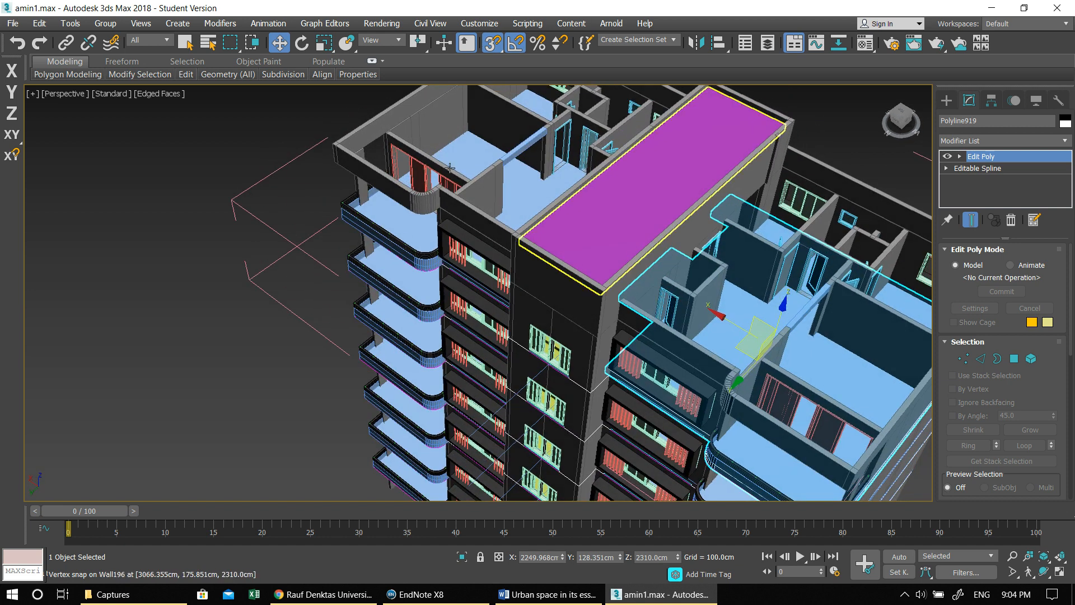
{"action": "left_click", "coordinate": [467, 152], "text": "ctrl"}
{"action": "middle_click_drag", "start_coordinate": [682, 256], "coordinate": [654, 223], "text": "alt"}
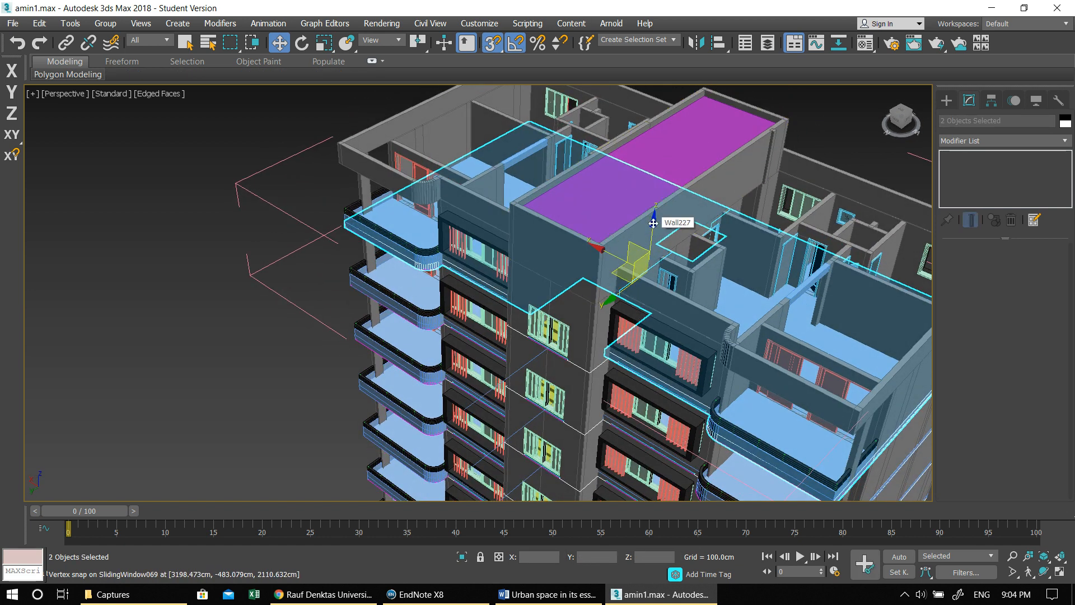
{"action": "left_click_drag", "start_coordinate": [653, 223], "coordinate": [651, 151]}
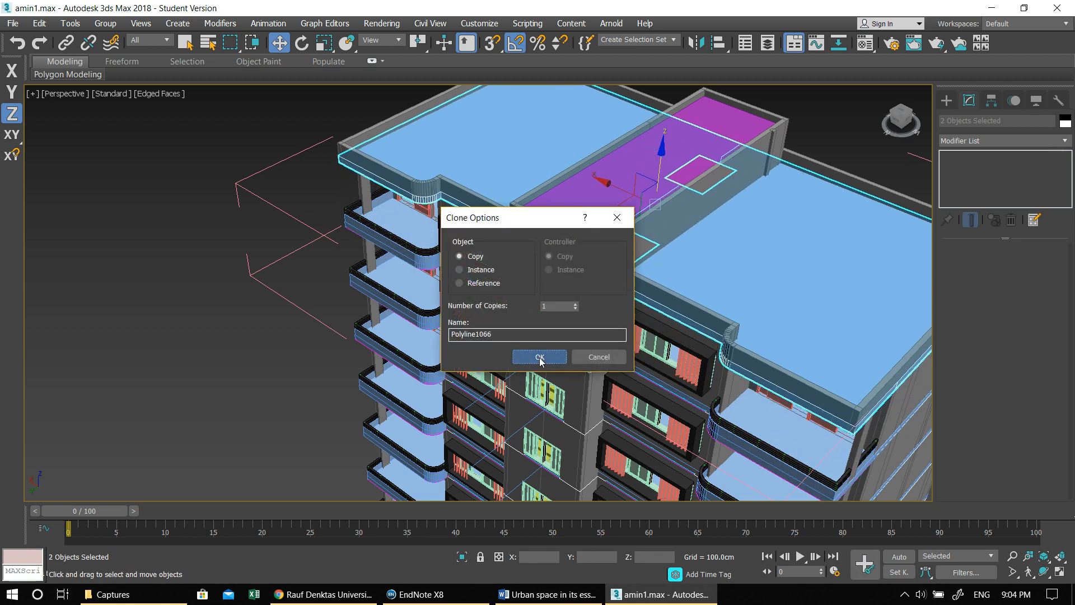
{"action": "left_click", "coordinate": [539, 356]}
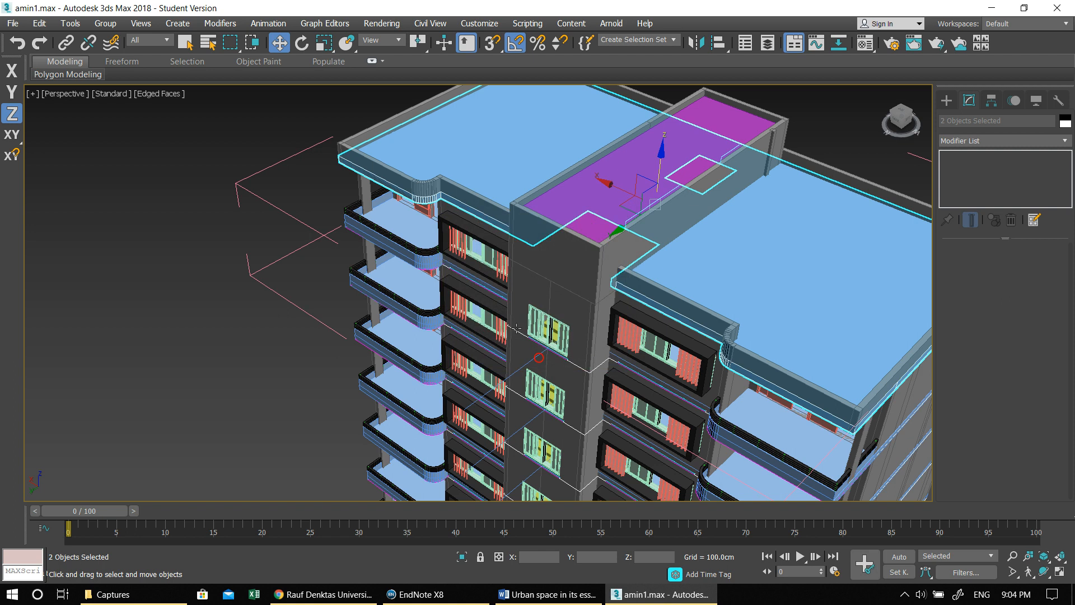
- Close the top-floor group and clear the selection
{"action": "left_click", "coordinate": [105, 24]}
{"action": "left_click", "coordinate": [129, 108]}
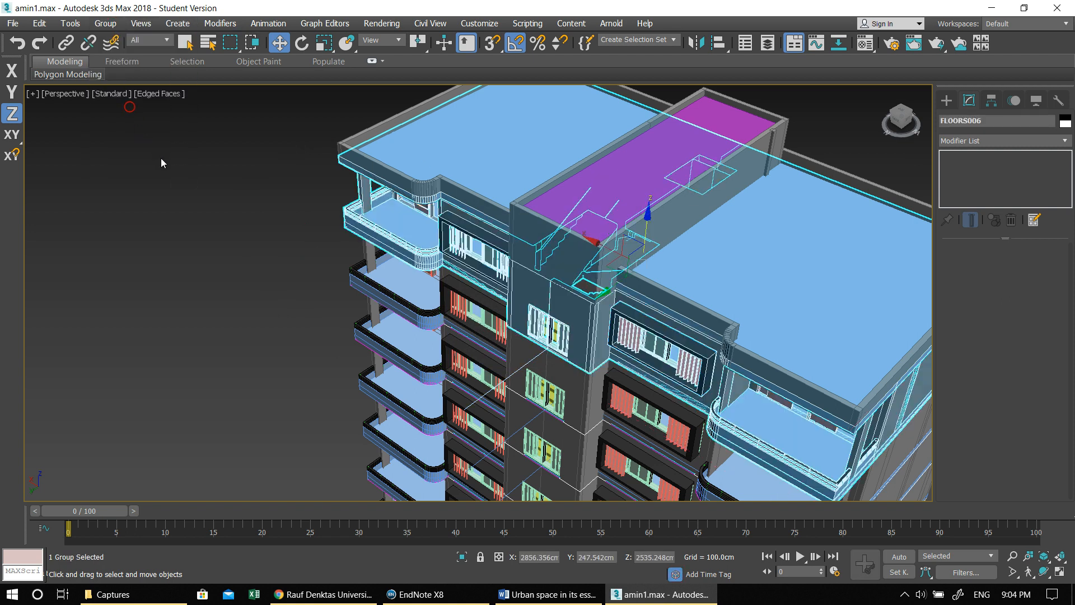
{"action": "left_click", "coordinate": [160, 158]}
{"action": "scroll", "coordinate": [237, 194], "scroll_direction": "down", "scroll_amount": 6}
{"action": "middle_click_drag", "start_coordinate": [304, 263], "coordinate": [334, 245], "text": "alt"}
{"action": "middle_click_drag", "start_coordinate": [409, 295], "coordinate": [415, 296], "text": "alt"}
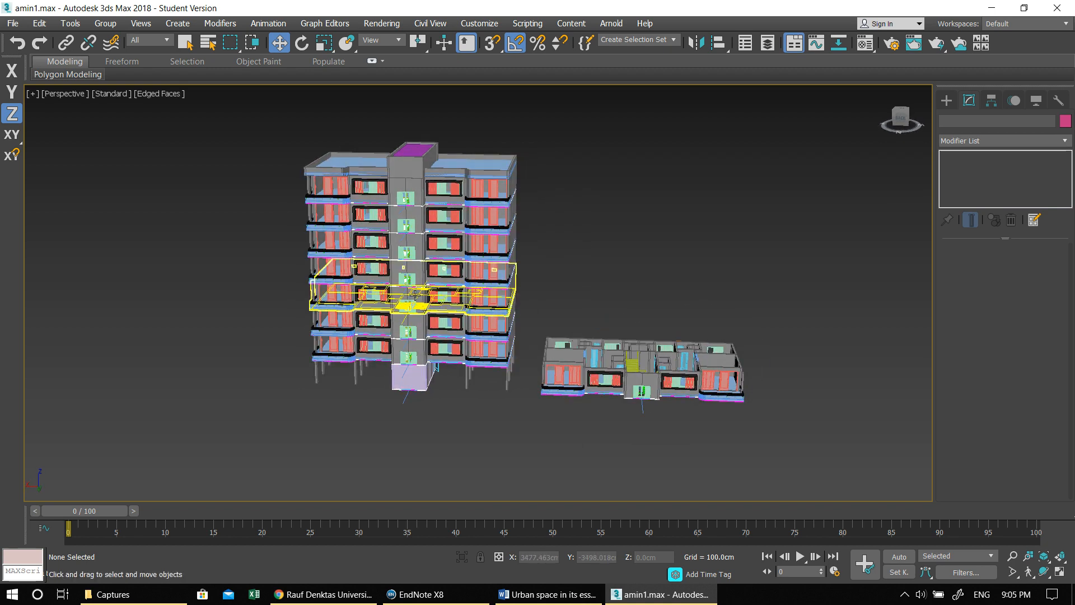
- Save the scene under the new file name amin2.max
{"action": "left_click", "coordinate": [13, 24]}
{"action": "left_click", "coordinate": [71, 138]}
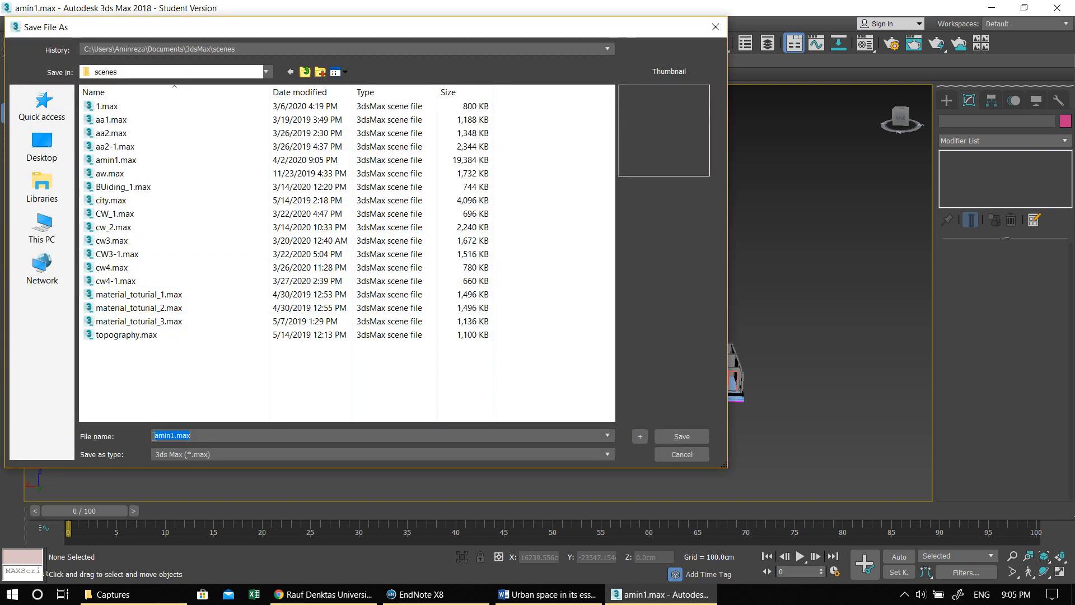
{"action": "key", "text": "BackSpace"}
{"action": "key", "text": "Return"}
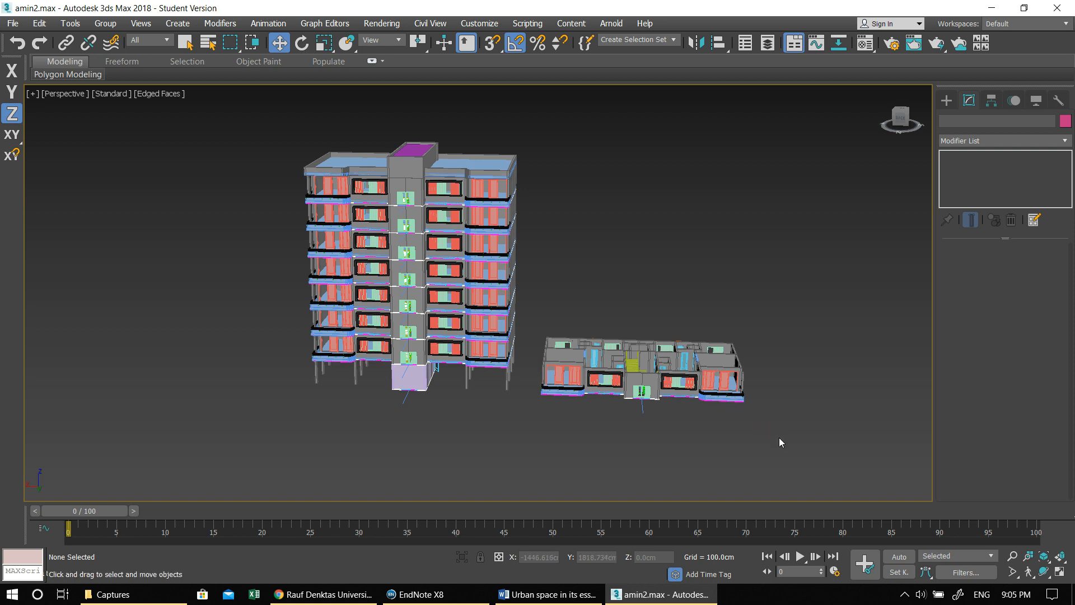
- Delete the separate single-floor model beside the tower along with the leftover entities near it
{"action": "left_click_drag", "start_coordinate": [786, 430], "coordinate": [543, 307]}
{"action": "key", "text": "Delete"}
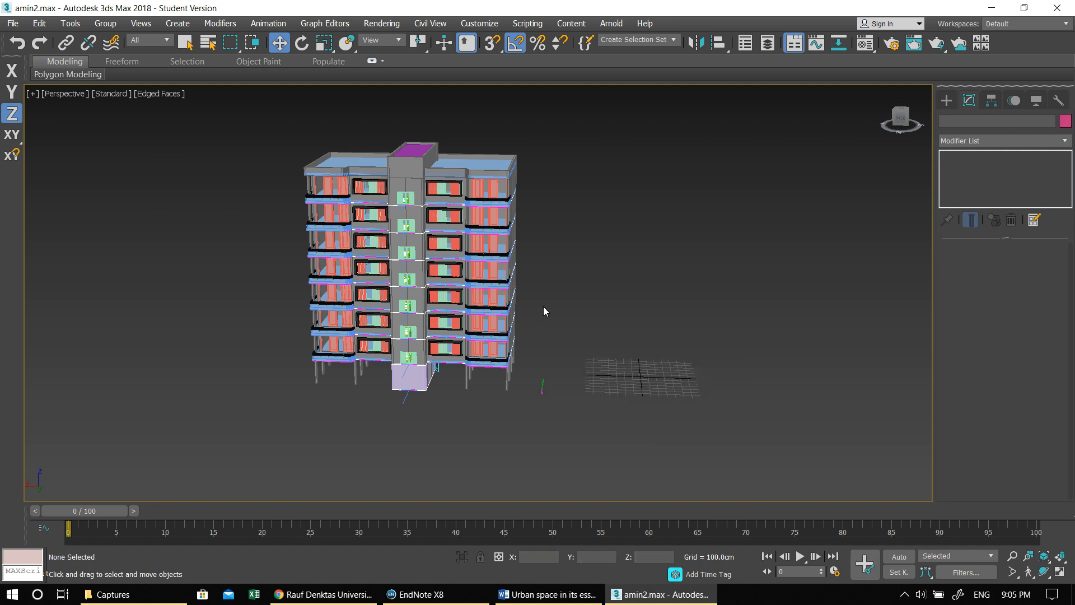
{"action": "middle_click_drag", "start_coordinate": [598, 349], "coordinate": [699, 359]}
{"action": "left_click_drag", "start_coordinate": [661, 352], "coordinate": [656, 348]}
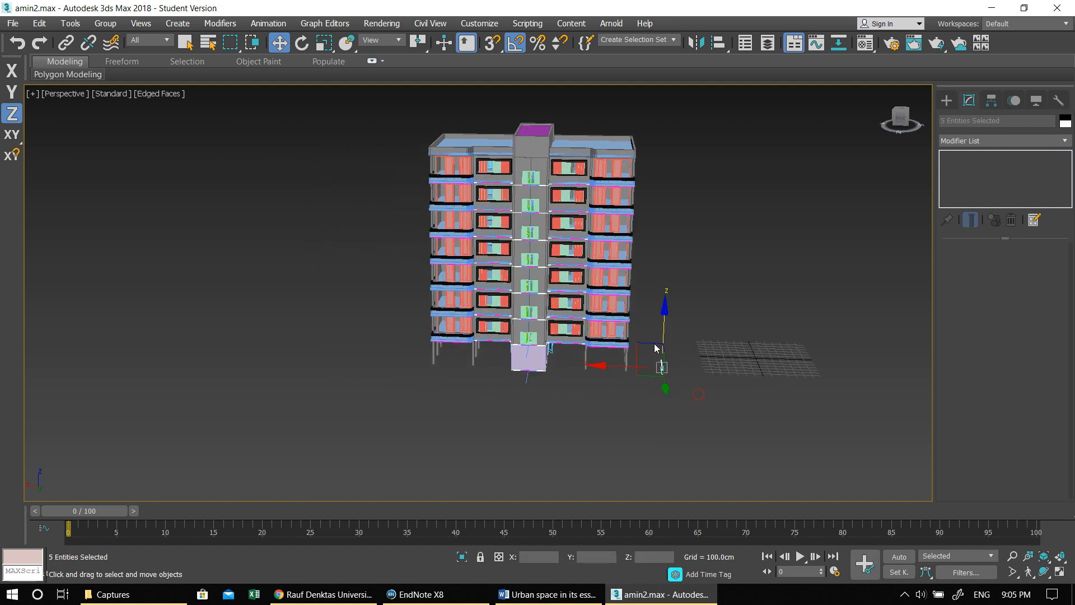
{"action": "left_click", "coordinate": [655, 348]}
- Select the FLOORS004 floor group and display it whole in a maximized Top view
{"action": "scroll", "coordinate": [425, 224], "scroll_direction": "up", "scroll_amount": 6}
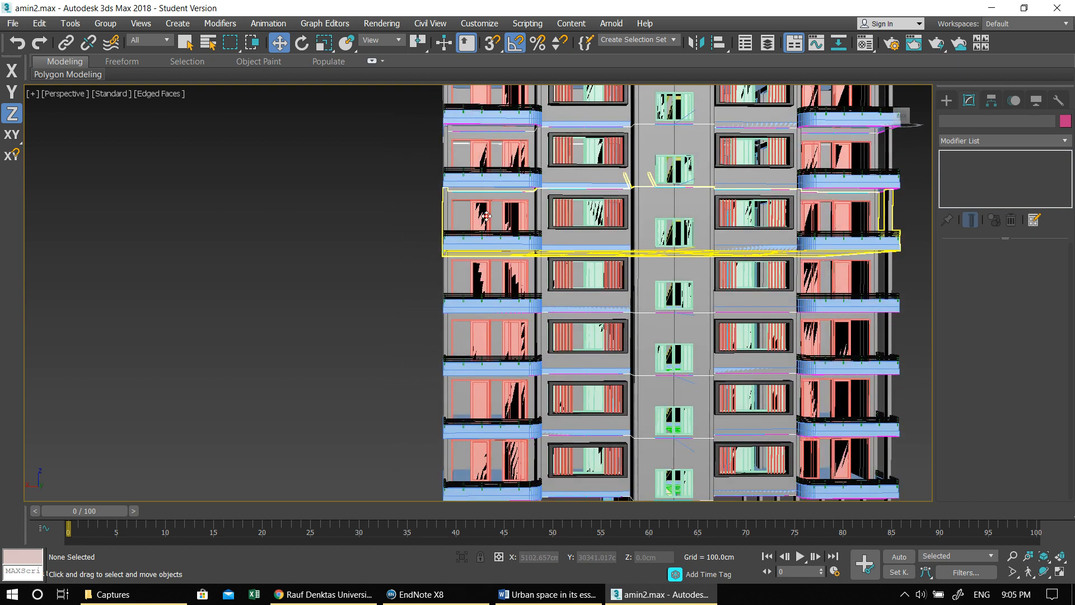
{"action": "left_click", "coordinate": [480, 211]}
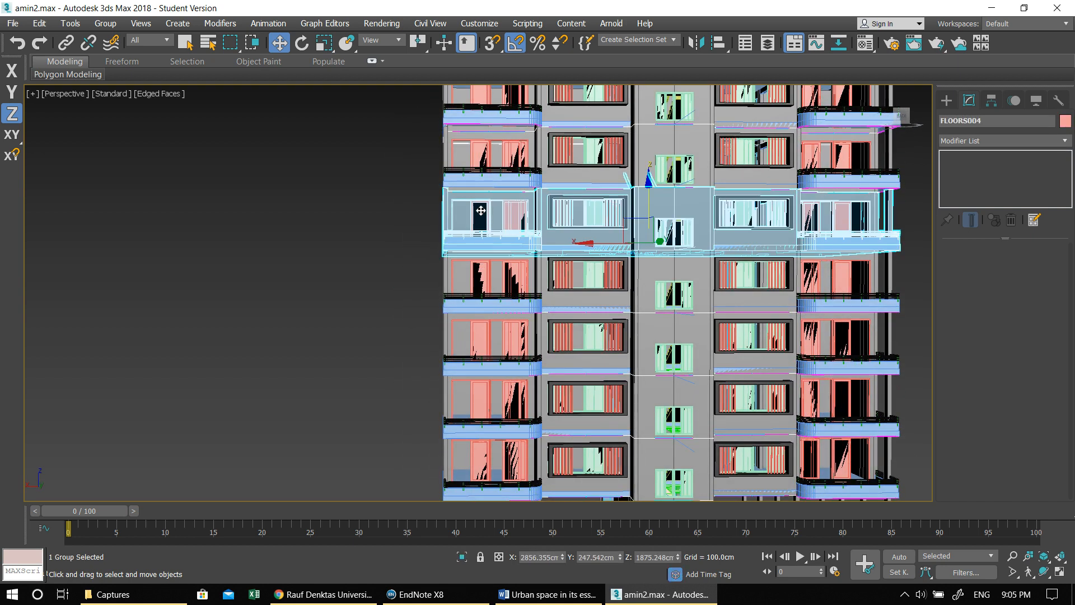
{"action": "scroll", "coordinate": [704, 314], "scroll_direction": "down", "scroll_amount": 3}
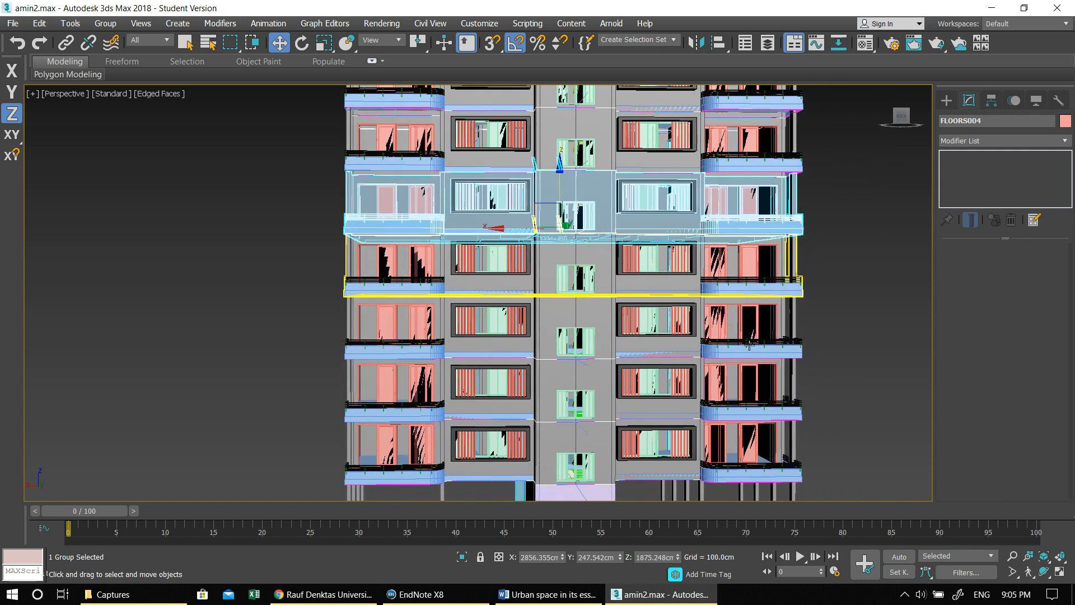
{"action": "middle_click_drag", "start_coordinate": [637, 271], "coordinate": [704, 289], "text": "alt"}
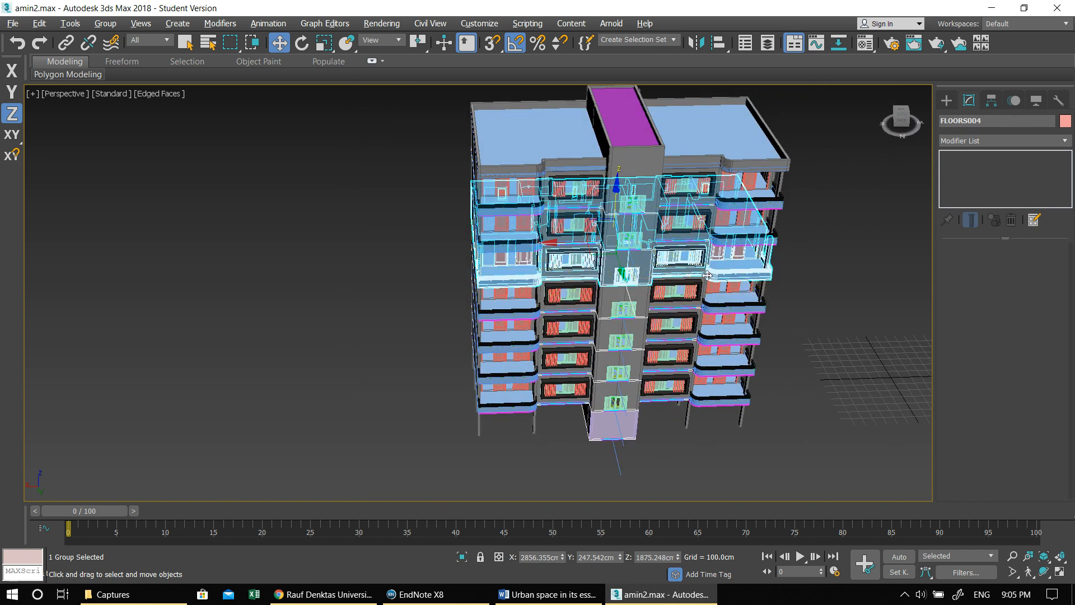
{"action": "key", "text": "alt+w"}
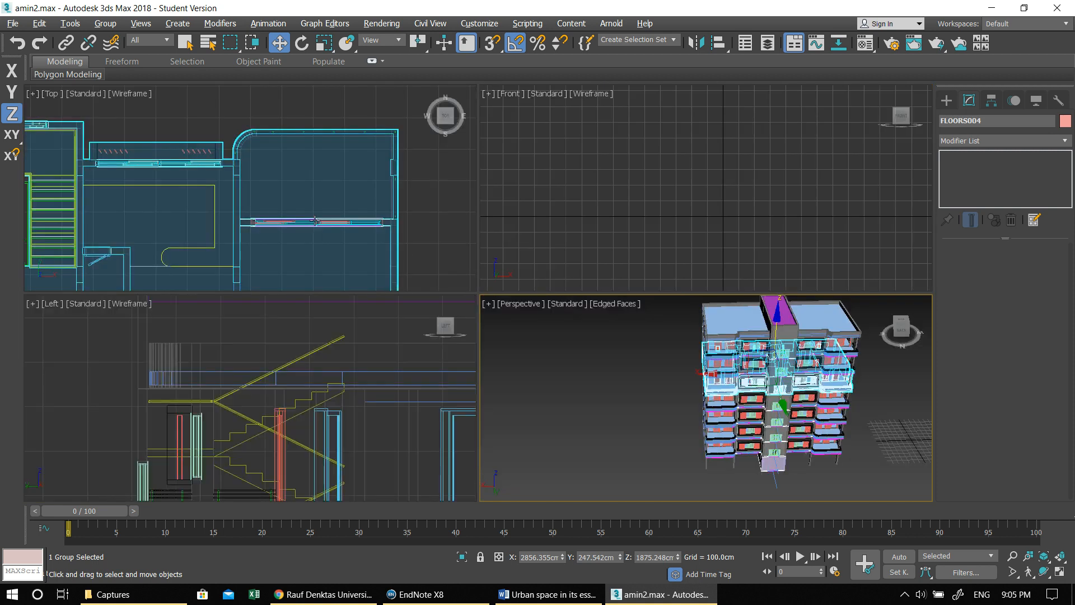
{"action": "key", "text": "alt+w"}
{"action": "scroll", "coordinate": [516, 221], "scroll_direction": "down", "scroll_amount": 10}
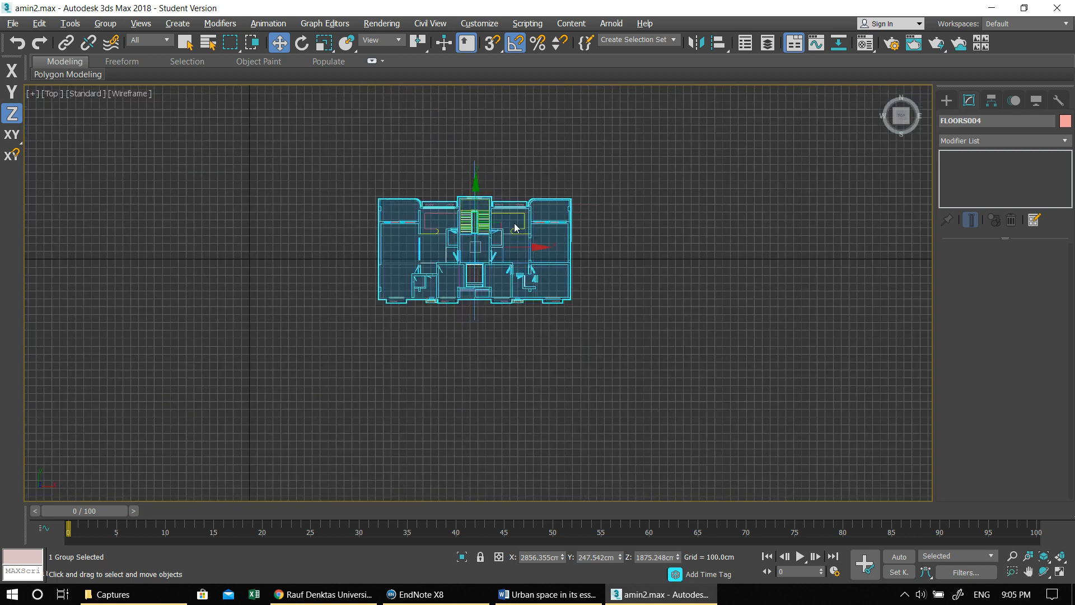
- Draw a ground plane about 35,362 cm long and 47,082 cm wide in the Top view and center it on the building
{"action": "left_click", "coordinate": [952, 101]}
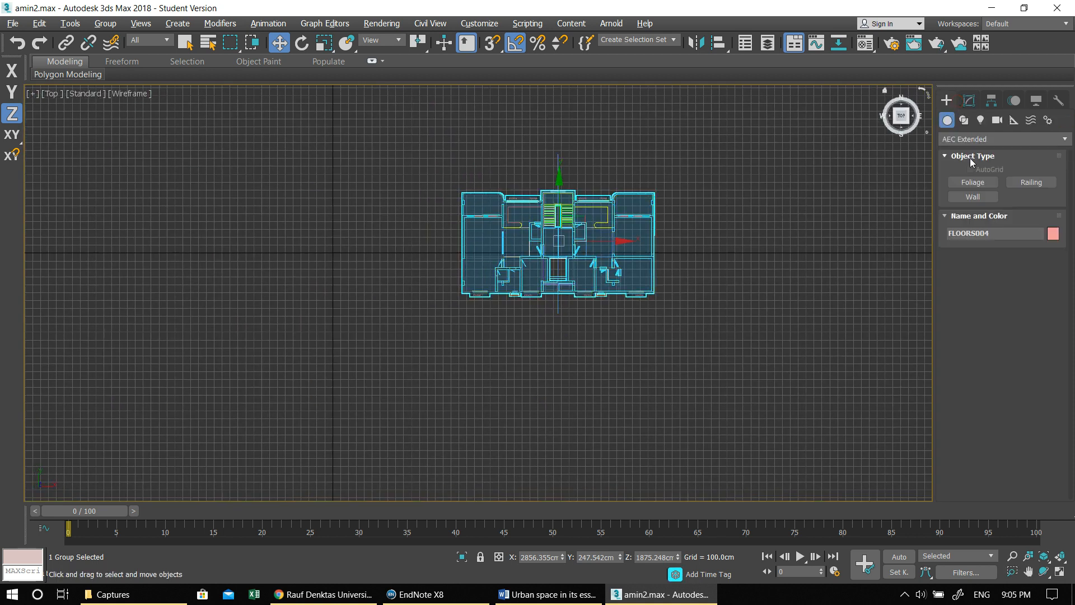
{"action": "left_click", "coordinate": [959, 139]}
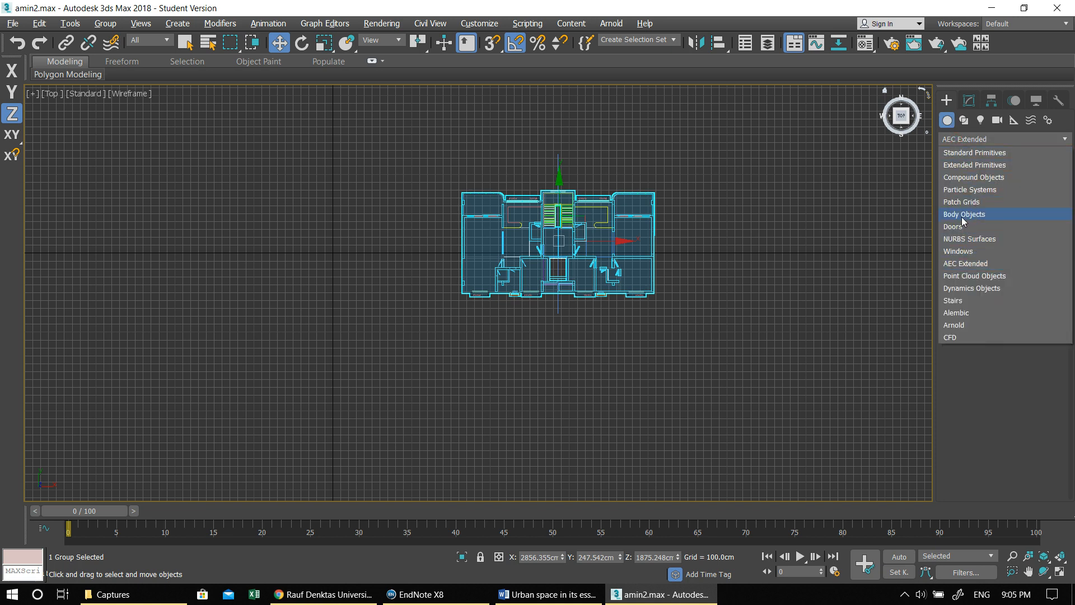
{"action": "left_click", "coordinate": [957, 153]}
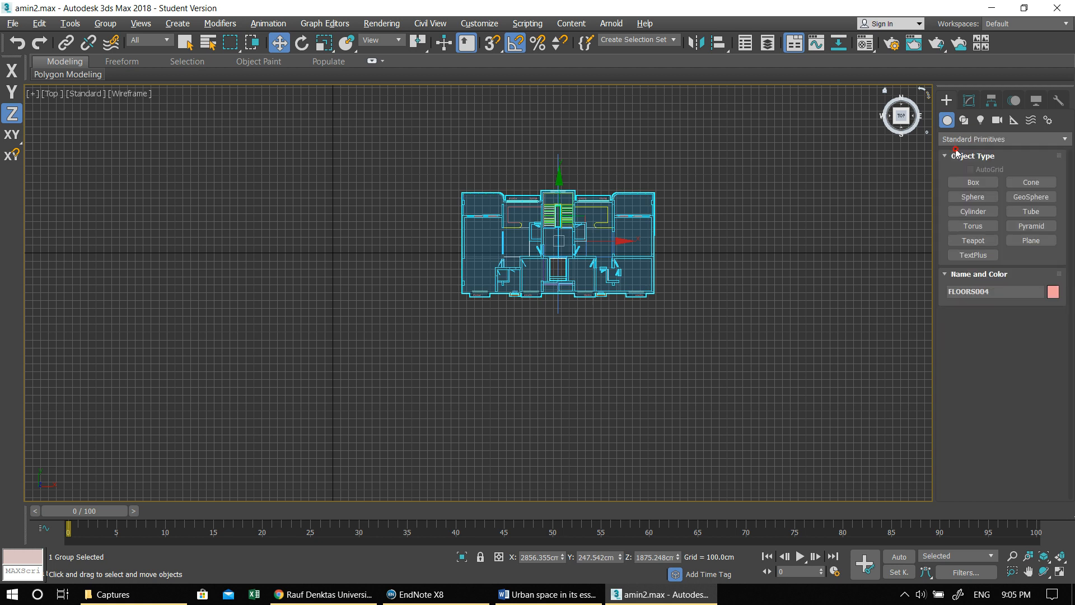
{"action": "left_click", "coordinate": [1030, 240]}
{"action": "scroll", "coordinate": [534, 205], "scroll_direction": "down", "scroll_amount": 8}
{"action": "middle_click_drag", "start_coordinate": [533, 204], "coordinate": [502, 238]}
{"action": "left_click_drag", "start_coordinate": [310, 96], "coordinate": [967, 589]}
{"action": "key", "text": "w"}
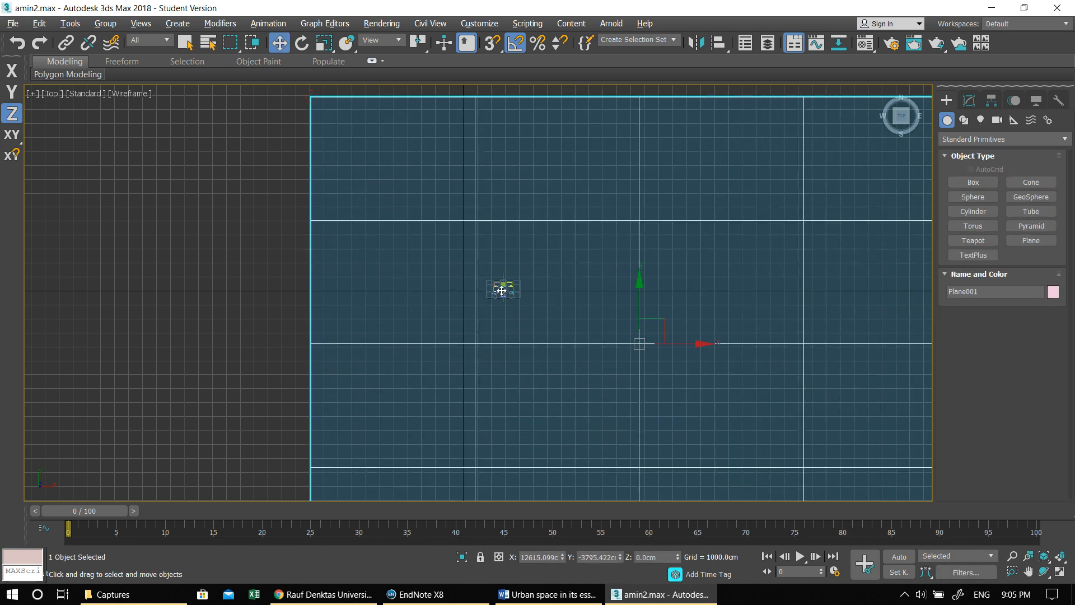
{"action": "left_click_drag", "start_coordinate": [646, 338], "coordinate": [497, 279]}
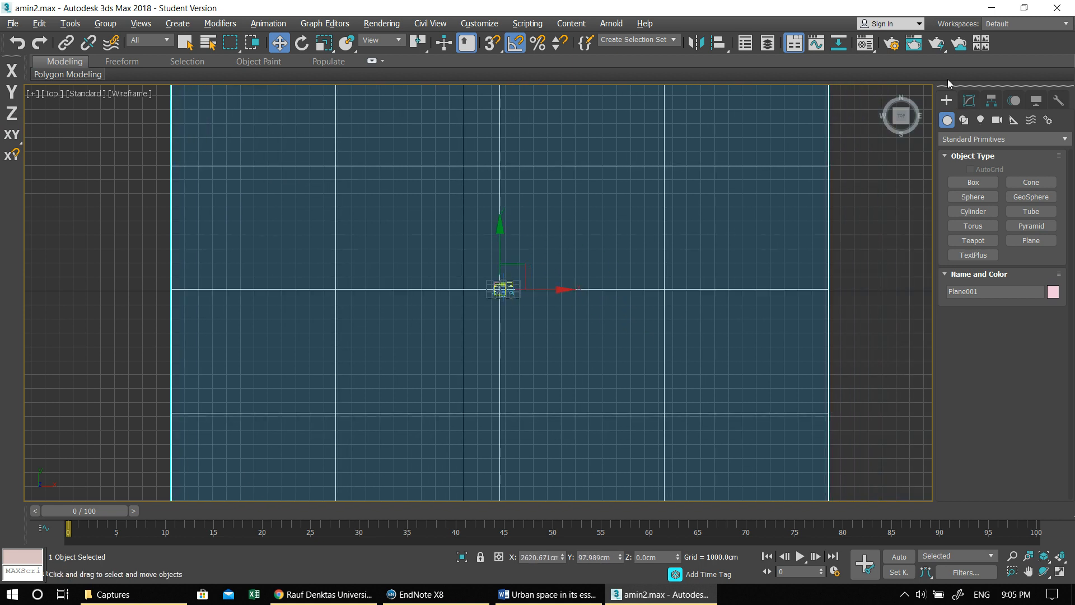
- Change the ground plane's object color to gray
{"action": "left_click", "coordinate": [969, 100]}
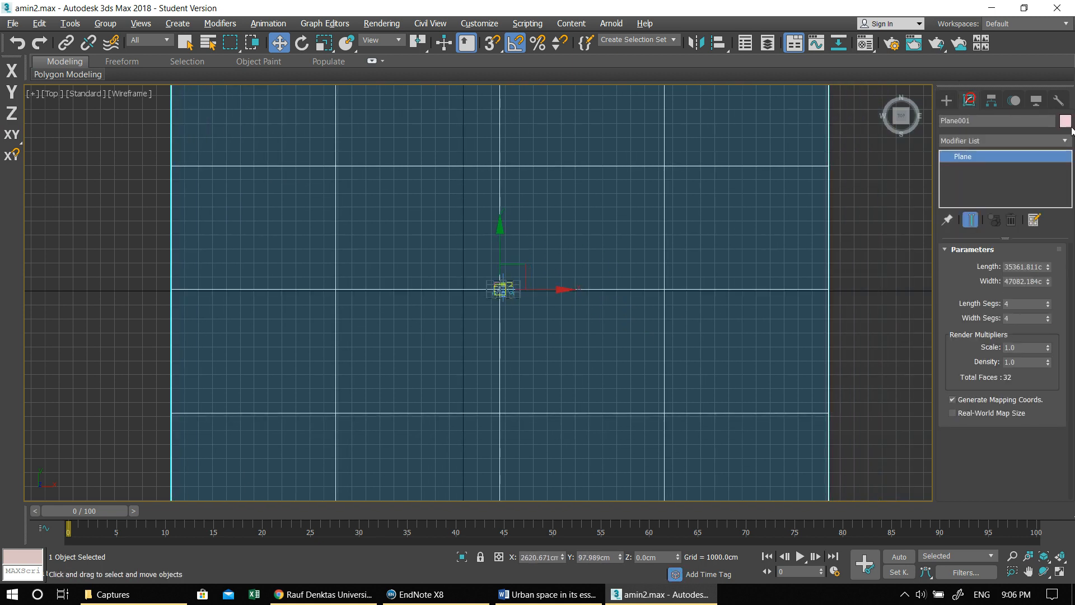
{"action": "left_click", "coordinate": [1064, 121]}
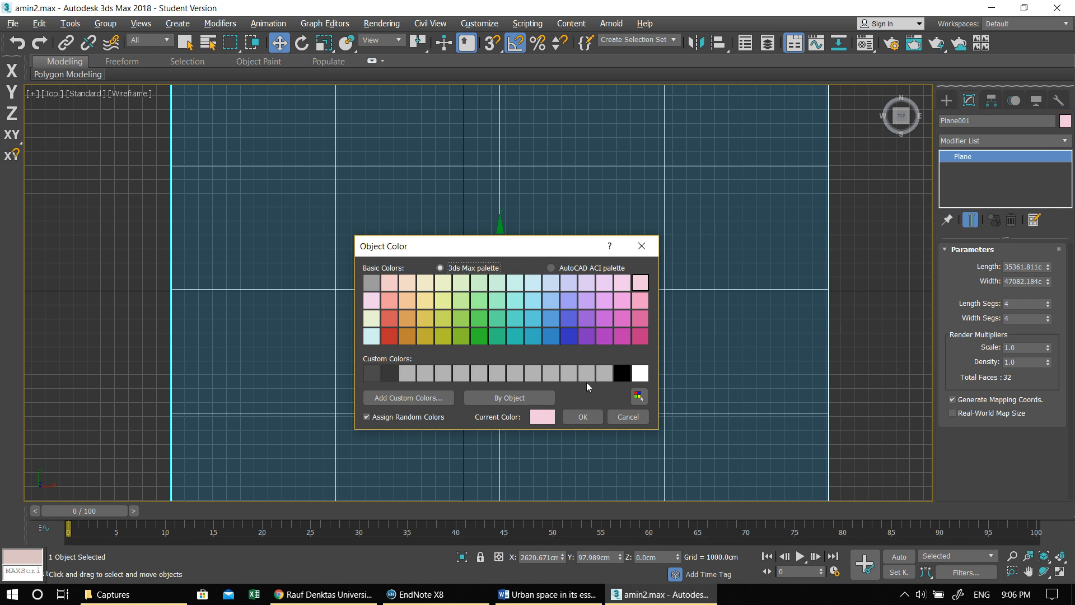
{"action": "left_click", "coordinate": [371, 284]}
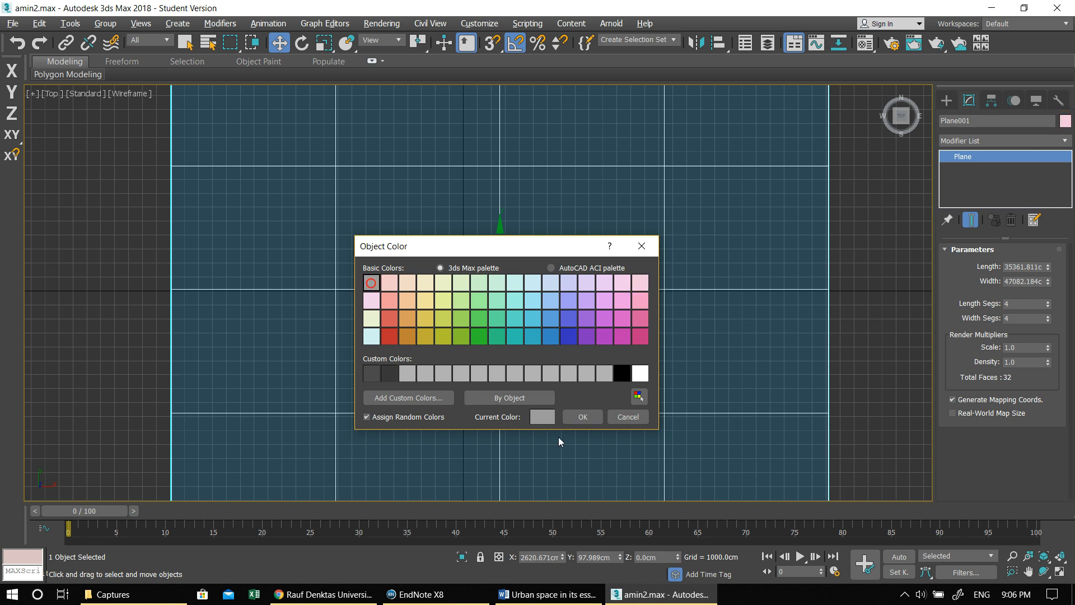
{"action": "left_click", "coordinate": [582, 417]}
- Examine the building on its ground plane and the open ground-floor columns in a maximized Perspective view
{"action": "key", "text": "alt+w"}
{"action": "left_click", "coordinate": [681, 418]}
{"action": "key", "text": "alt+w"}
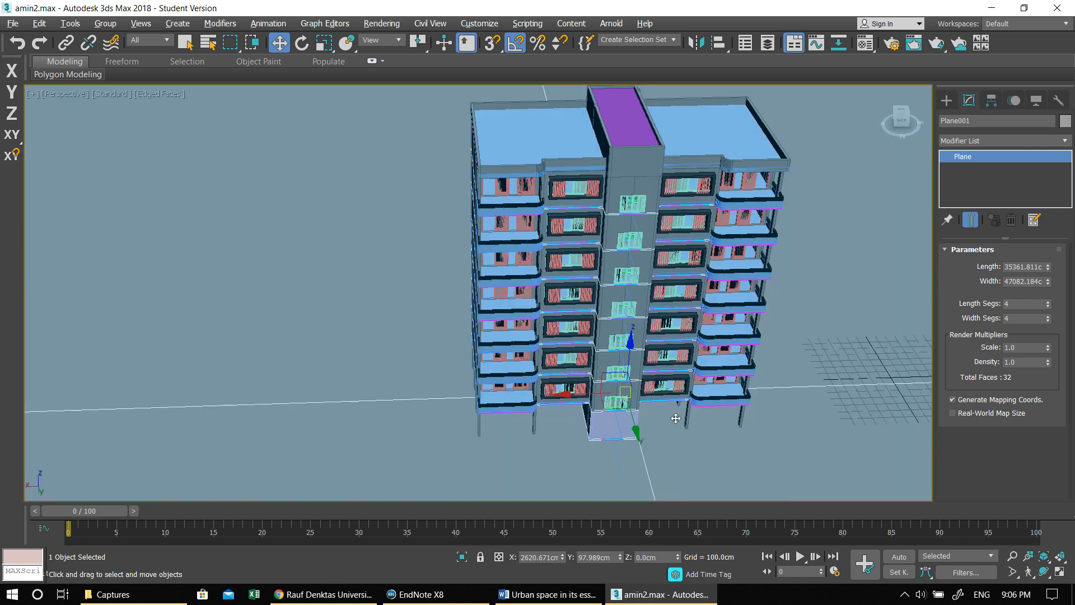
{"action": "middle_click_drag", "start_coordinate": [676, 418], "coordinate": [619, 384], "text": "alt"}
{"action": "middle_click_drag", "start_coordinate": [539, 262], "coordinate": [535, 290]}
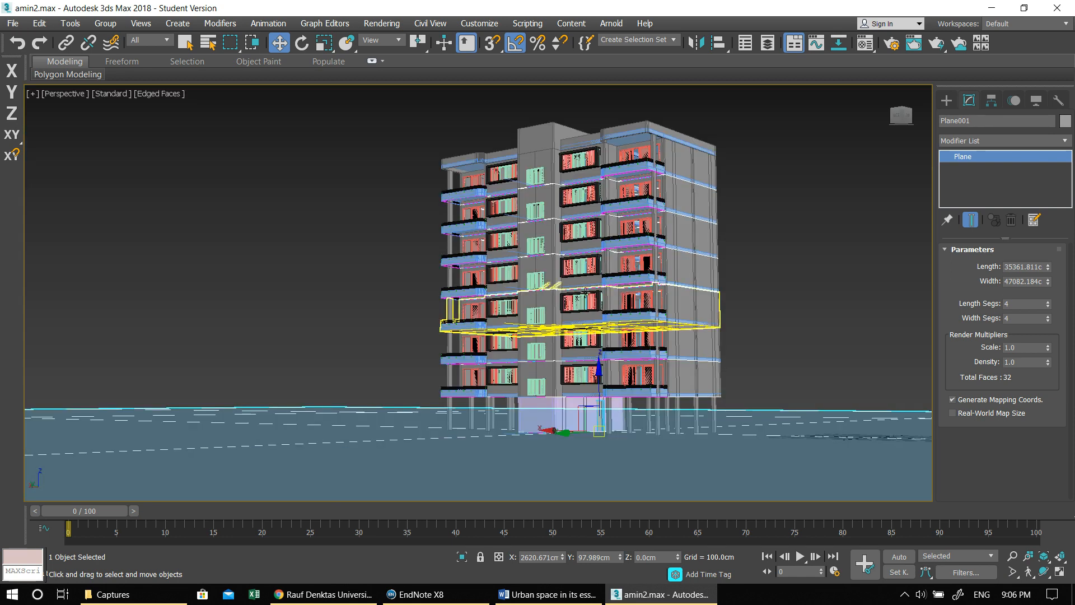
{"action": "left_click", "coordinate": [946, 101]}
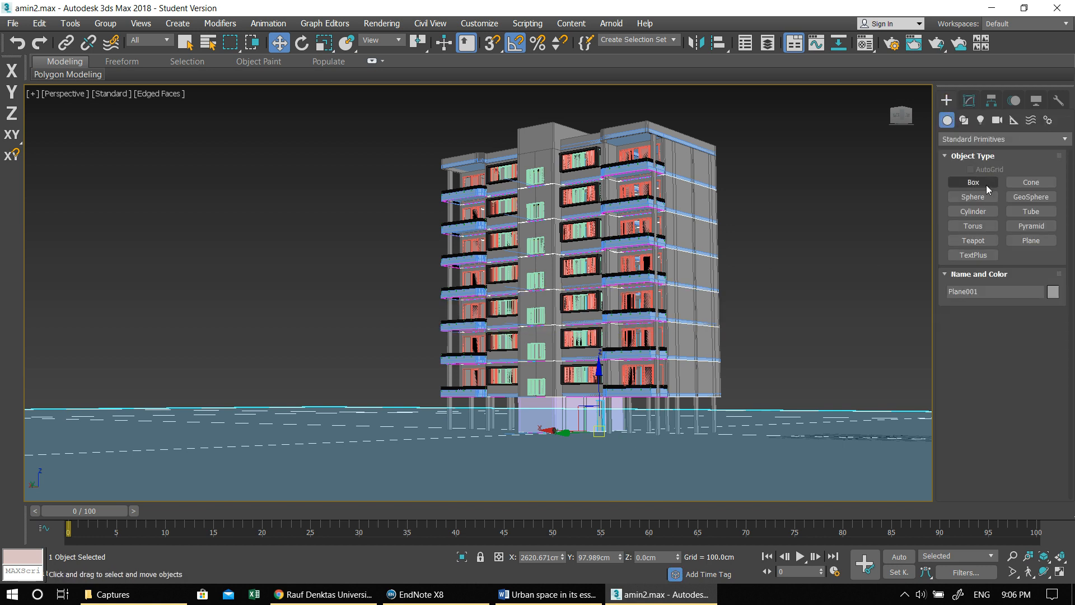
{"action": "middle_click_drag", "start_coordinate": [733, 279], "coordinate": [689, 318], "text": "alt"}
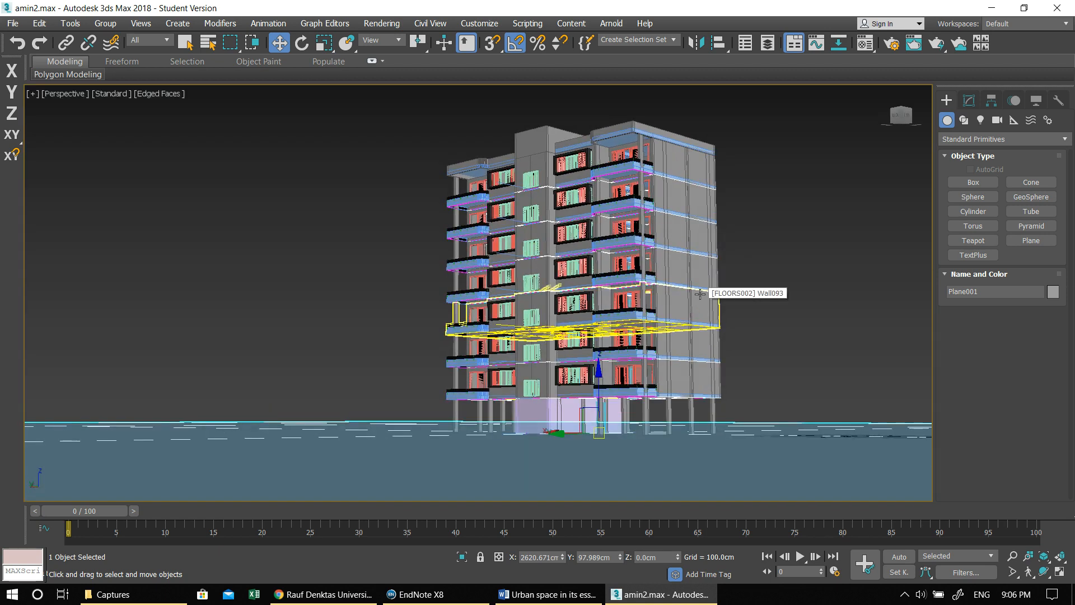
{"action": "left_click", "coordinate": [670, 415]}
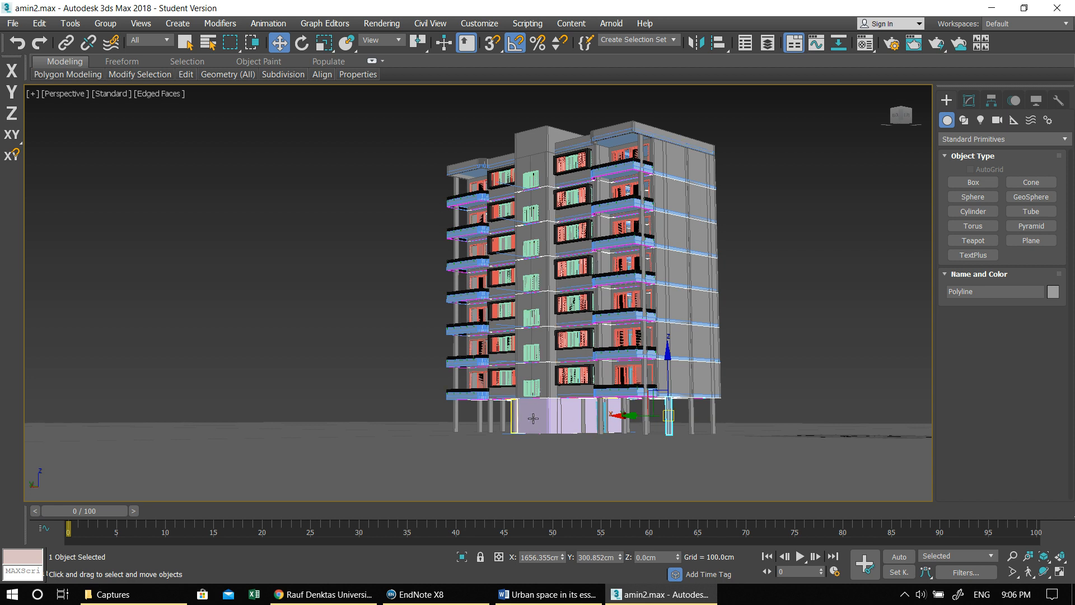
{"action": "left_click", "coordinate": [492, 417]}
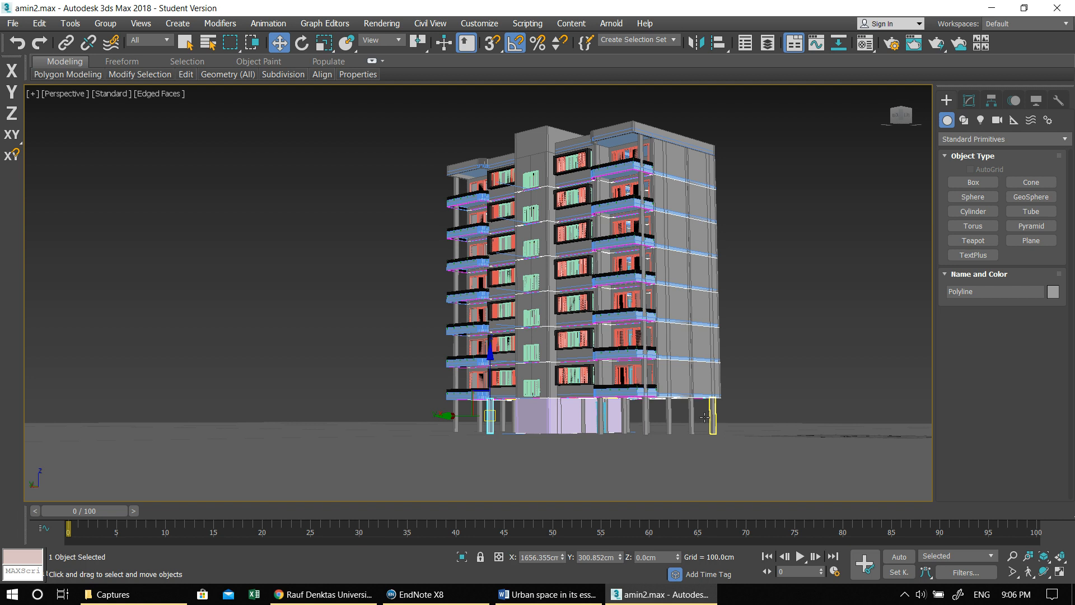
{"action": "left_click", "coordinate": [676, 382]}
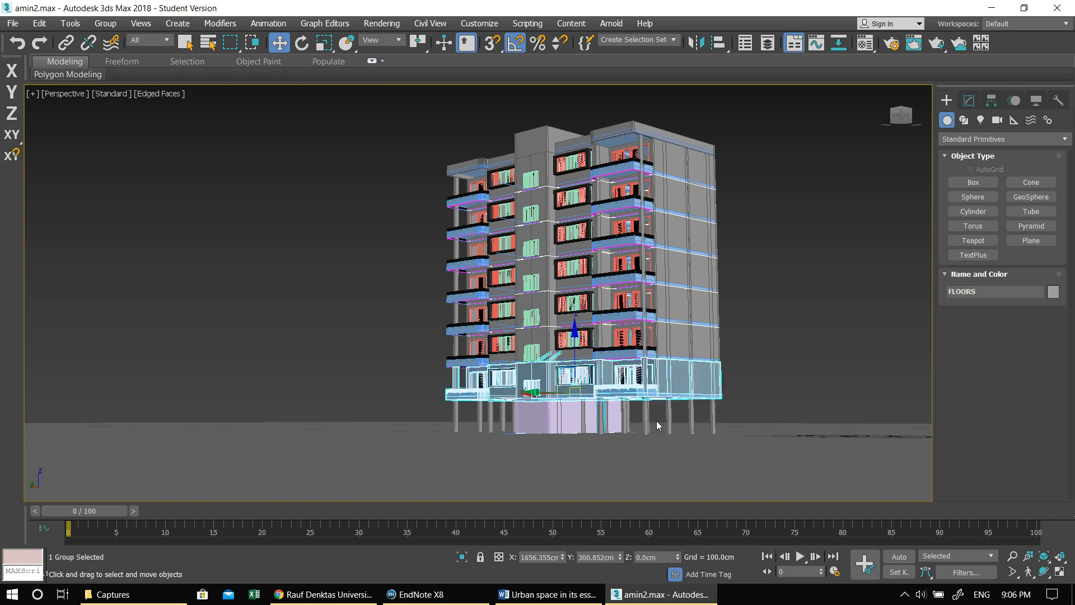
{"action": "middle_click_drag", "start_coordinate": [697, 433], "coordinate": [676, 376], "text": "alt"}
{"action": "scroll", "coordinate": [676, 375], "scroll_direction": "up", "scroll_amount": 3}
{"action": "scroll", "coordinate": [676, 376], "scroll_direction": "up", "scroll_amount": 5}
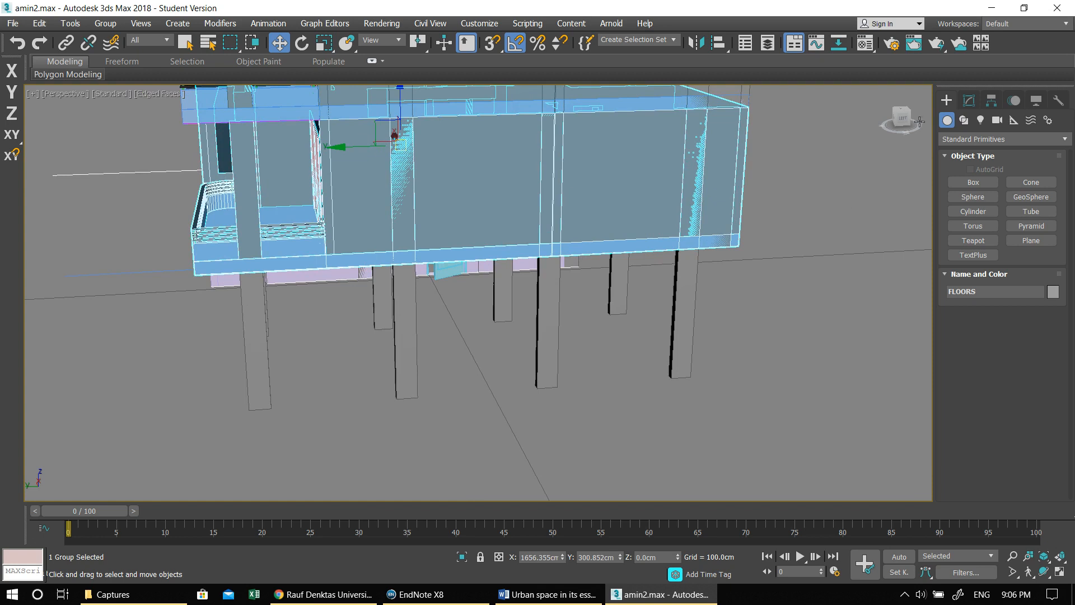
- With snapping on, draw an AEC Extended wall 20 cm wide and 330 cm high between the end columns on one building side
{"action": "left_click", "coordinate": [969, 100]}
{"action": "left_click", "coordinate": [946, 100]}
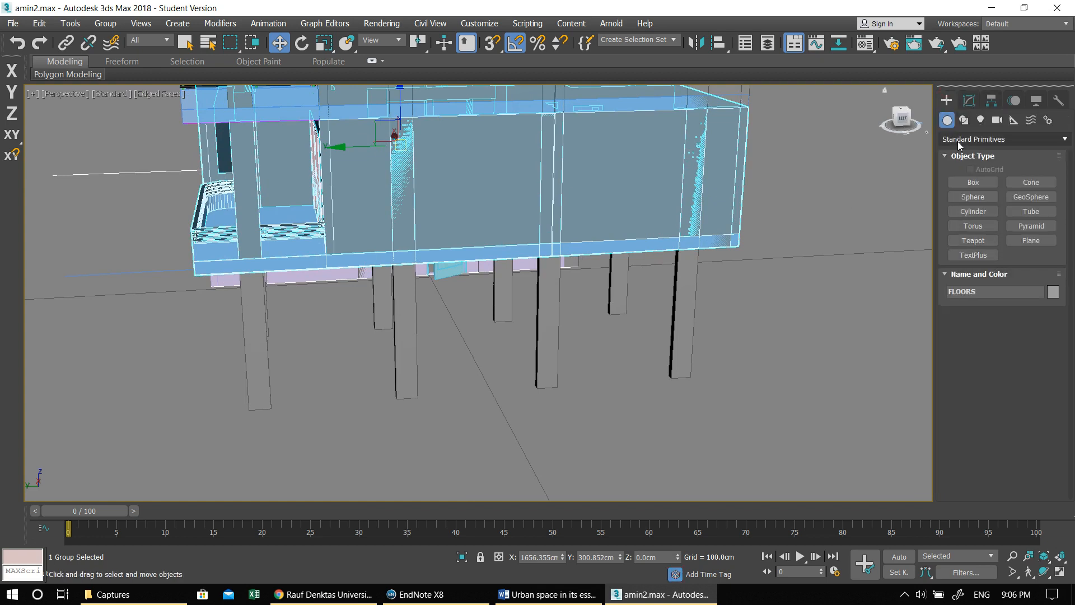
{"action": "left_click", "coordinate": [959, 141]}
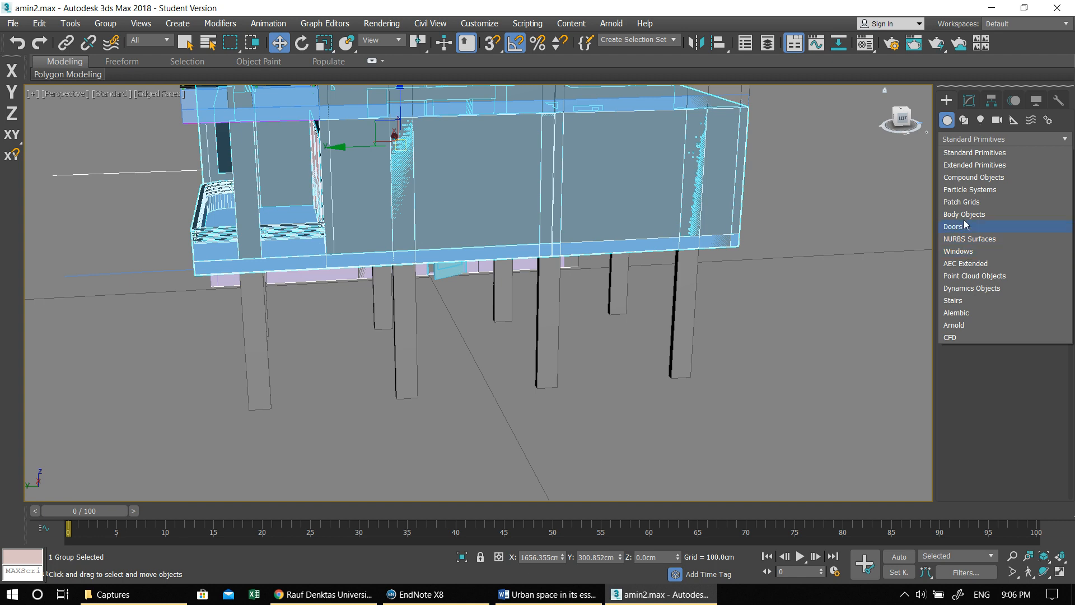
{"action": "left_click", "coordinate": [977, 265]}
{"action": "left_click", "coordinate": [969, 196]}
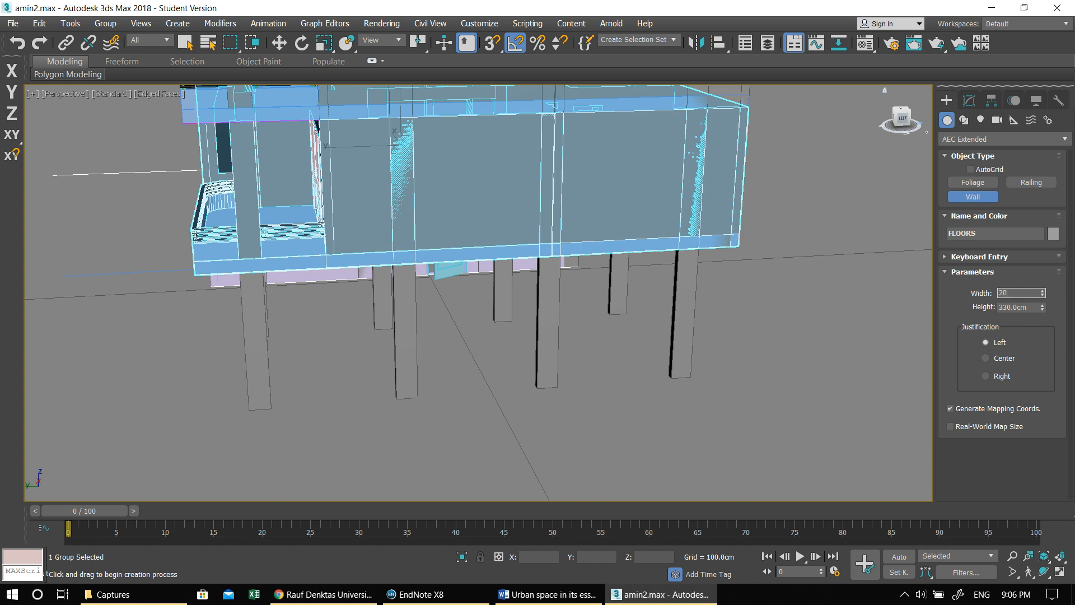
{"action": "left_click", "coordinate": [499, 48]}
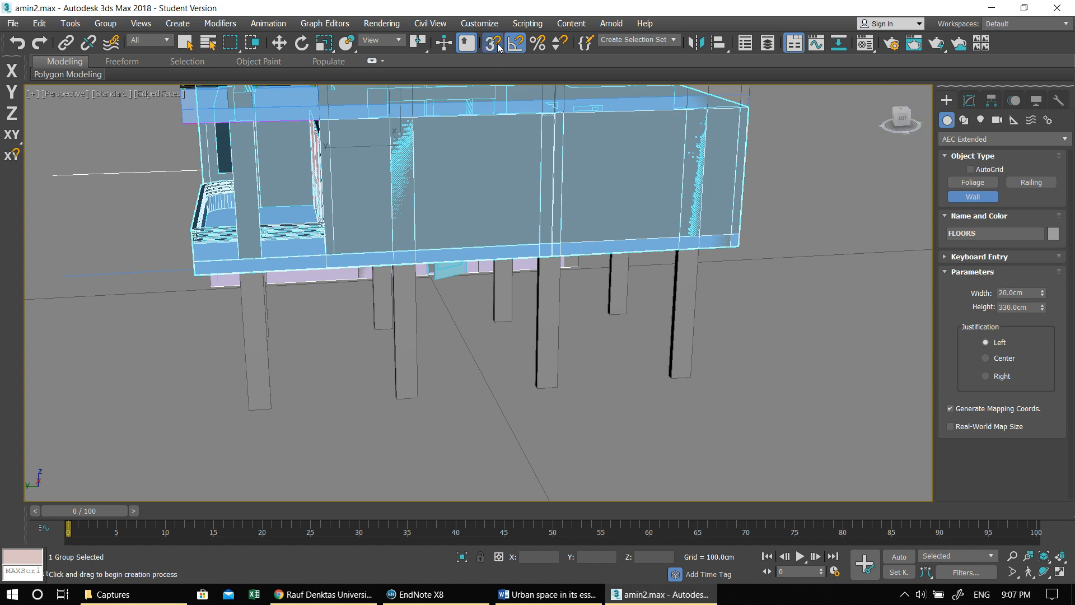
{"action": "left_click", "coordinate": [690, 376]}
{"action": "left_click", "coordinate": [275, 404]}
- Draw a second ground-floor wall, 20 cm wide and 330 cm high, along the columns on the opposite building side
{"action": "mouse_move", "coordinate": [381, 389]}
{"action": "middle_mouse_down", "text": "alt"}
{"action": "mouse_move", "coordinate": [307, 388]}
{"action": "mouse_move", "coordinate": [366, 381]}
{"action": "middle_mouse_up", "text": "alt"}
{"action": "middle_click_drag", "start_coordinate": [521, 295], "coordinate": [611, 245]}
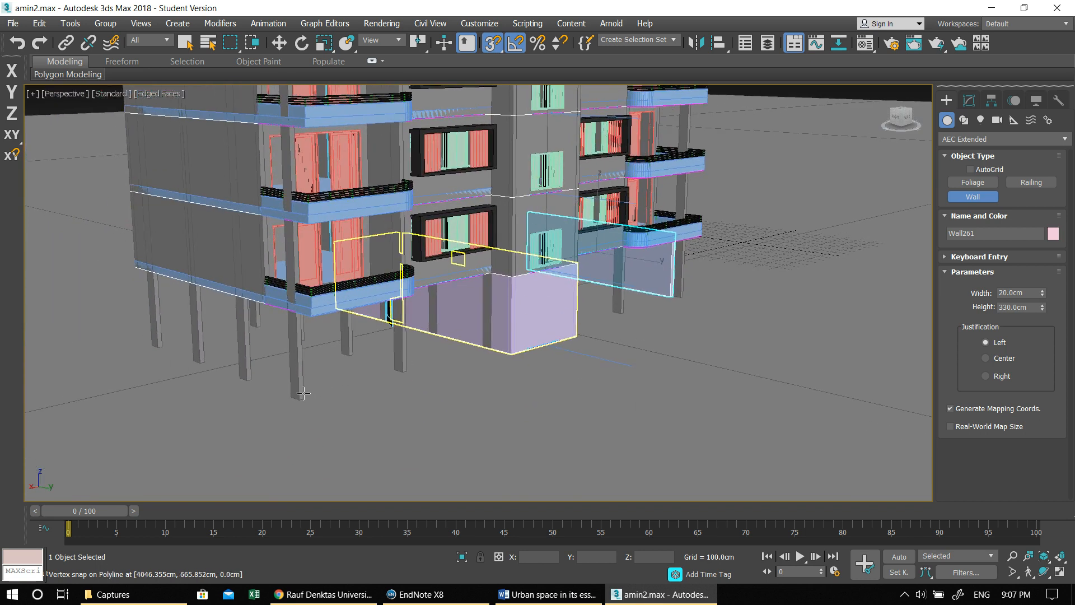
{"action": "left_click", "coordinate": [291, 395]}
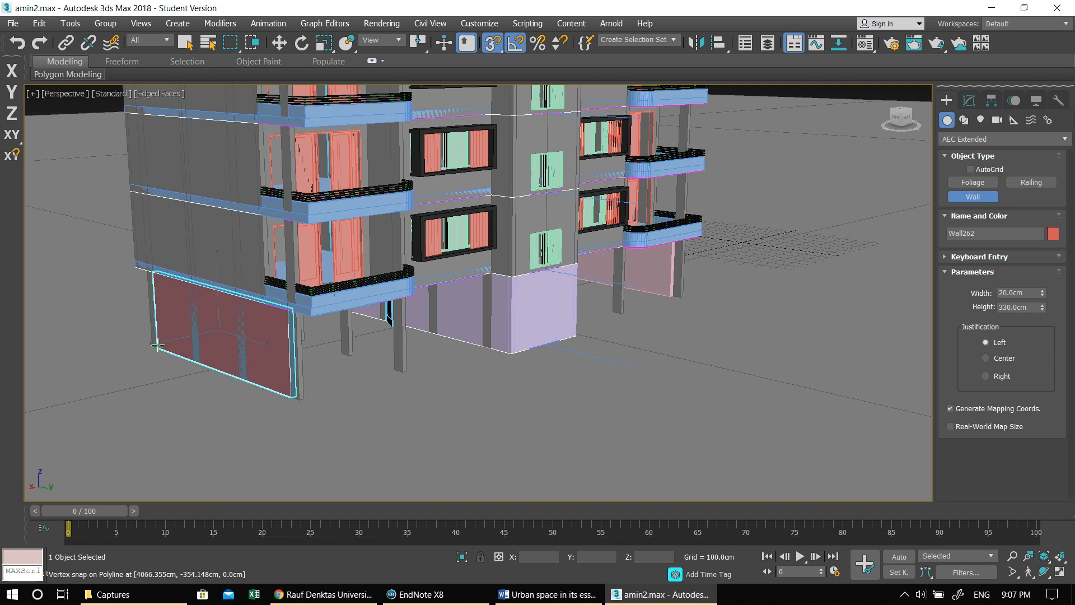
{"action": "middle_click_drag", "start_coordinate": [495, 413], "coordinate": [408, 418], "text": "alt"}
{"action": "middle_click_drag", "start_coordinate": [515, 387], "coordinate": [427, 315]}
{"action": "middle_click_drag", "start_coordinate": [569, 419], "coordinate": [672, 271], "text": "alt"}
{"action": "right_click", "coordinate": [594, 309]}
- Delete the first side wall and redraw it at 20 cm wide and 330 cm high, snapped to the end columns' corners
{"action": "left_click", "coordinate": [543, 408]}
{"action": "key", "text": "Delete"}
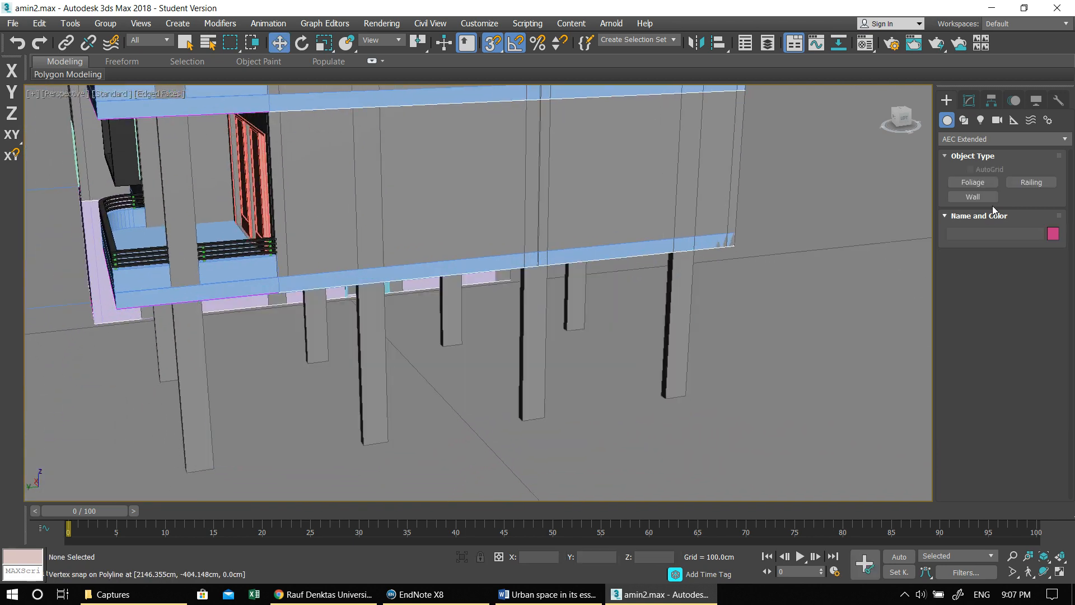
{"action": "left_click", "coordinate": [986, 197]}
{"action": "left_click", "coordinate": [665, 400]}
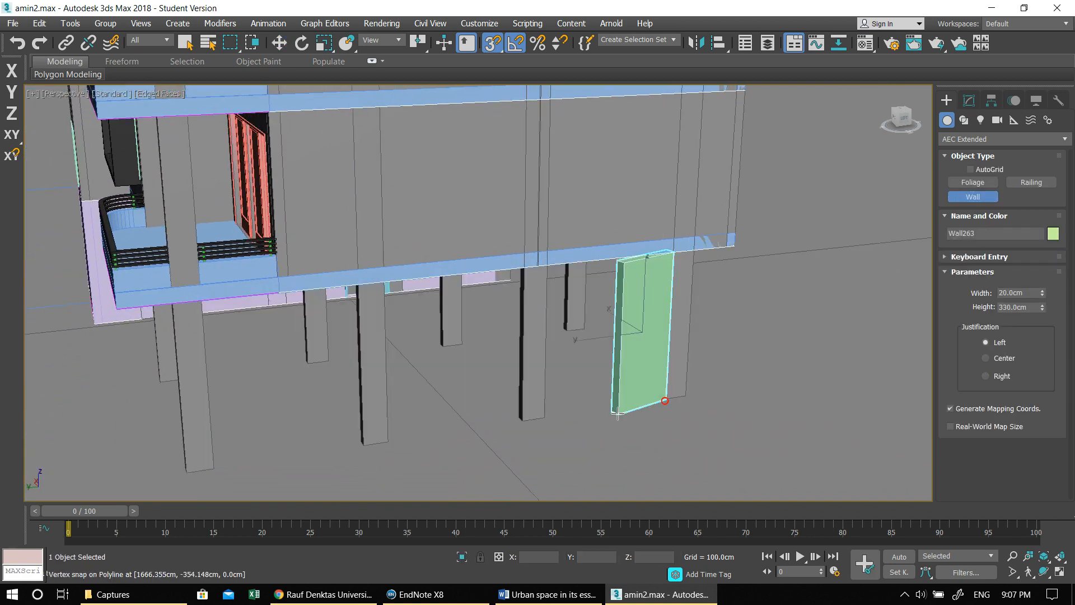
{"action": "left_click", "coordinate": [219, 468]}
{"action": "right_click", "coordinate": [219, 468]}
{"action": "scroll", "coordinate": [250, 440], "scroll_direction": "down", "scroll_amount": 4}
{"action": "key", "text": "w"}
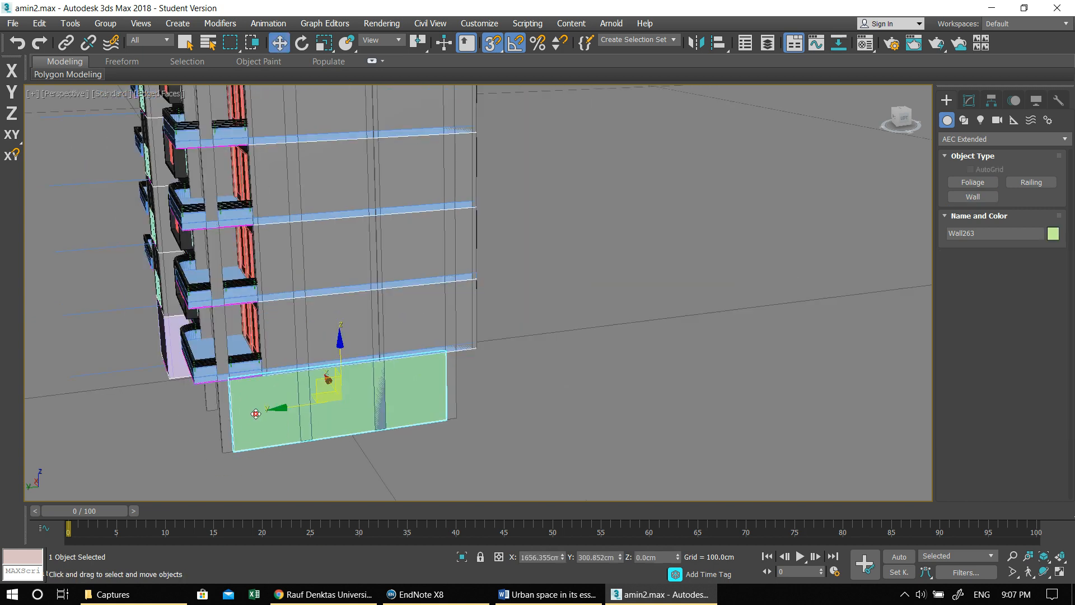
- Change the redrawn side wall's object color to red to match the opposite wall, and clear the selection
{"action": "scroll", "coordinate": [256, 414], "scroll_direction": "down", "scroll_amount": 5}
{"action": "middle_click_drag", "start_coordinate": [256, 414], "coordinate": [358, 384], "text": "alt"}
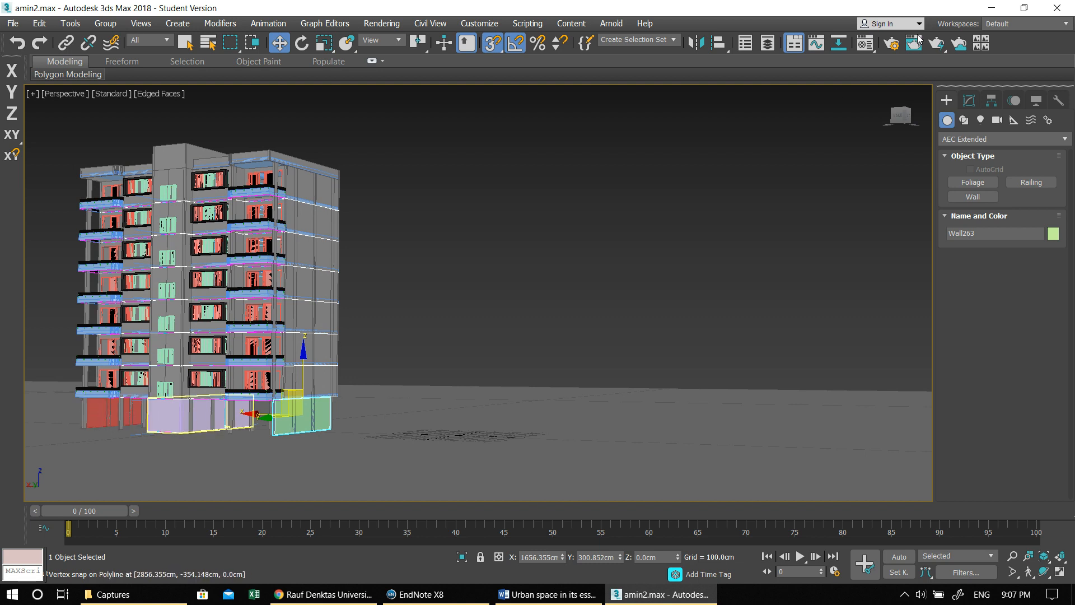
{"action": "left_click", "coordinate": [968, 100]}
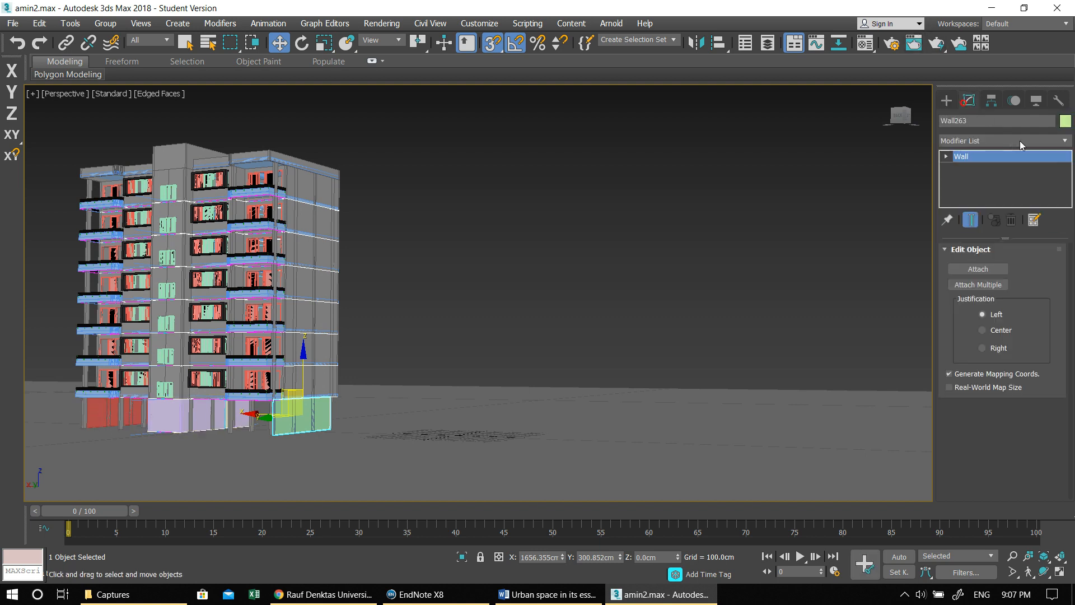
{"action": "left_click", "coordinate": [1063, 122]}
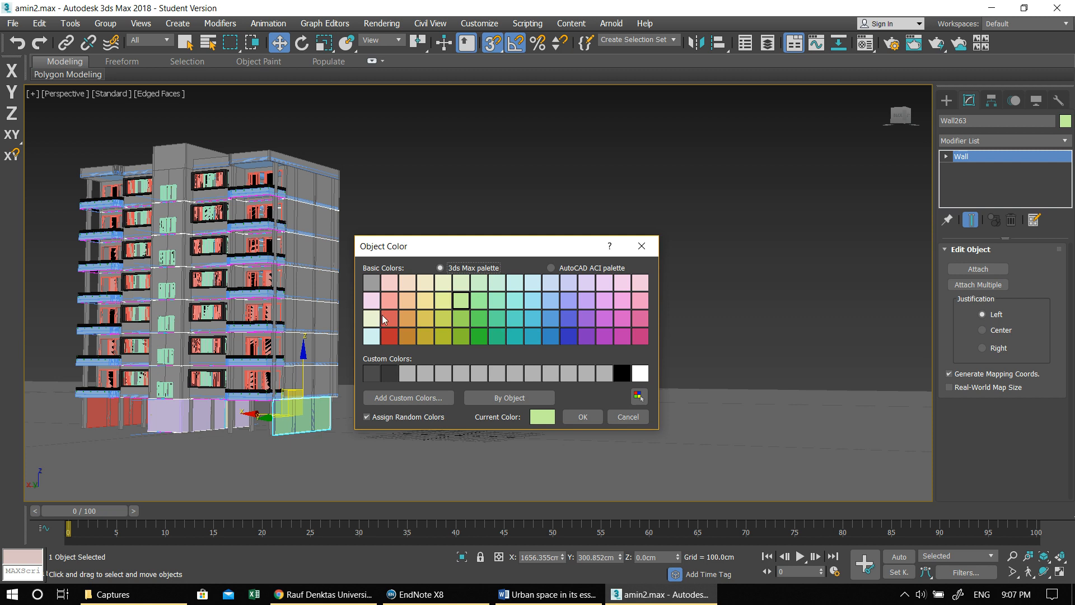
{"action": "left_click", "coordinate": [580, 419]}
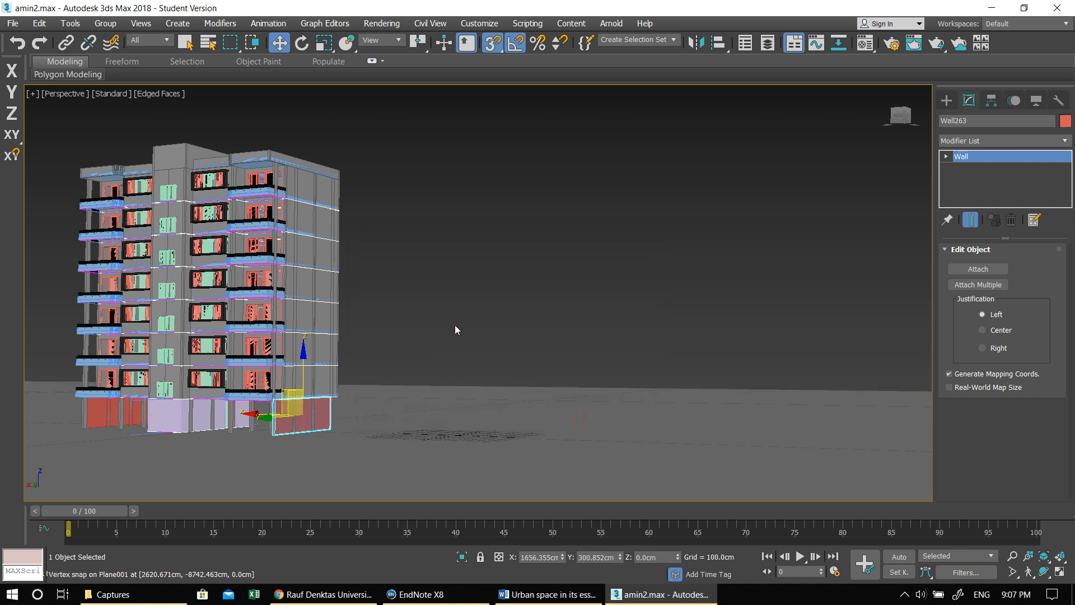
{"action": "left_click", "coordinate": [455, 325]}
- Isolate the FLOORS002 floor group and exit isolation to show the whole building again
{"action": "middle_click_drag", "start_coordinate": [394, 359], "coordinate": [722, 286], "text": "alt"}
{"action": "middle_click_drag", "start_coordinate": [784, 258], "coordinate": [600, 287]}
{"action": "left_click", "coordinate": [461, 306]}
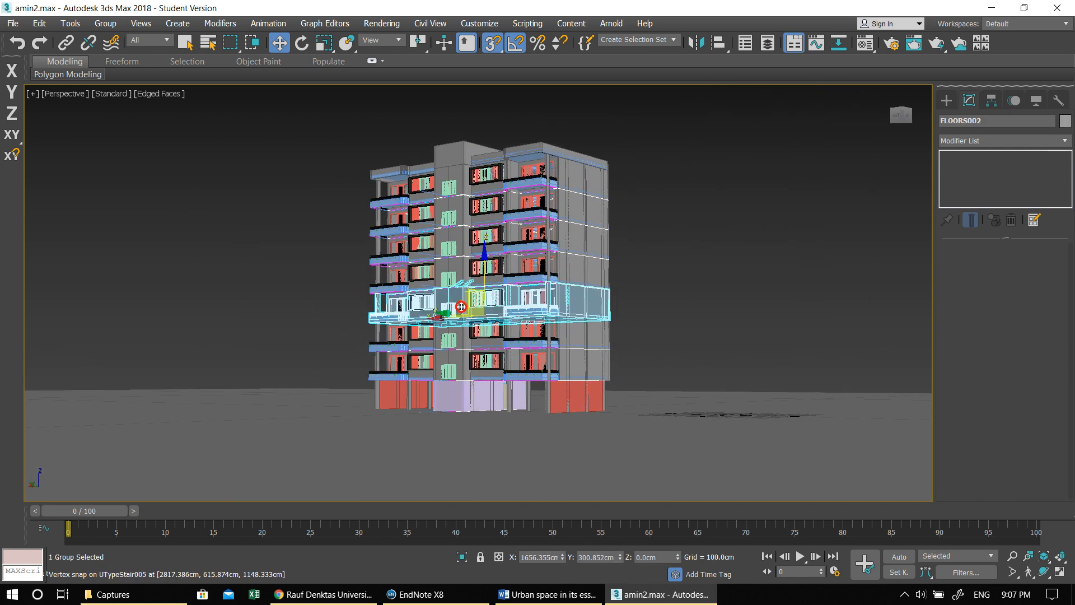
{"action": "scroll", "coordinate": [461, 307], "scroll_direction": "up", "scroll_amount": 3}
{"action": "scroll", "coordinate": [518, 314], "scroll_direction": "down", "scroll_amount": 4}
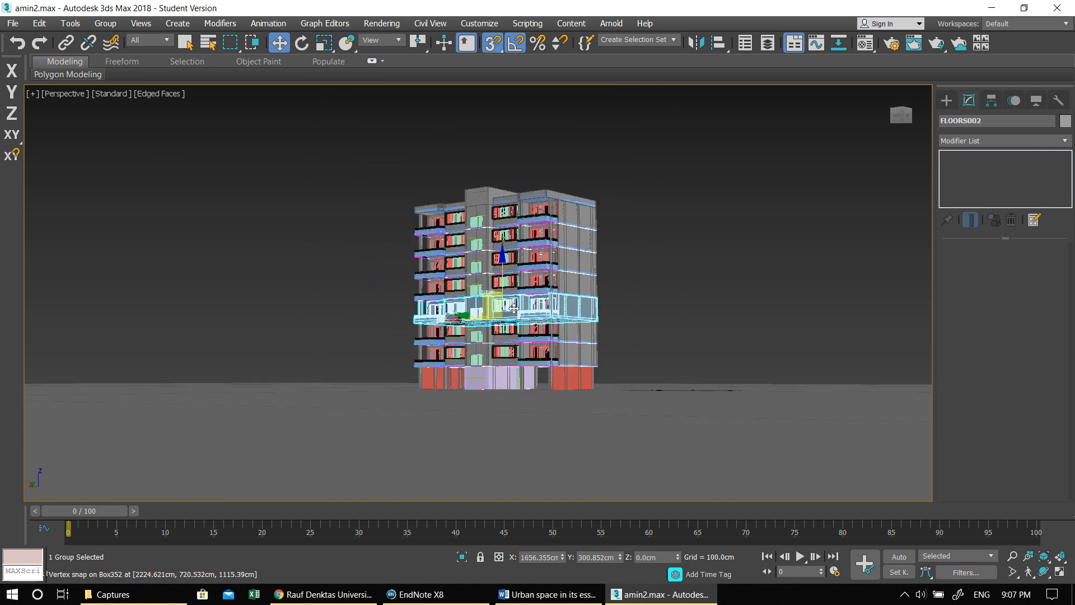
{"action": "scroll", "coordinate": [514, 309], "scroll_direction": "up", "scroll_amount": 2}
{"action": "key", "text": "alt+q"}
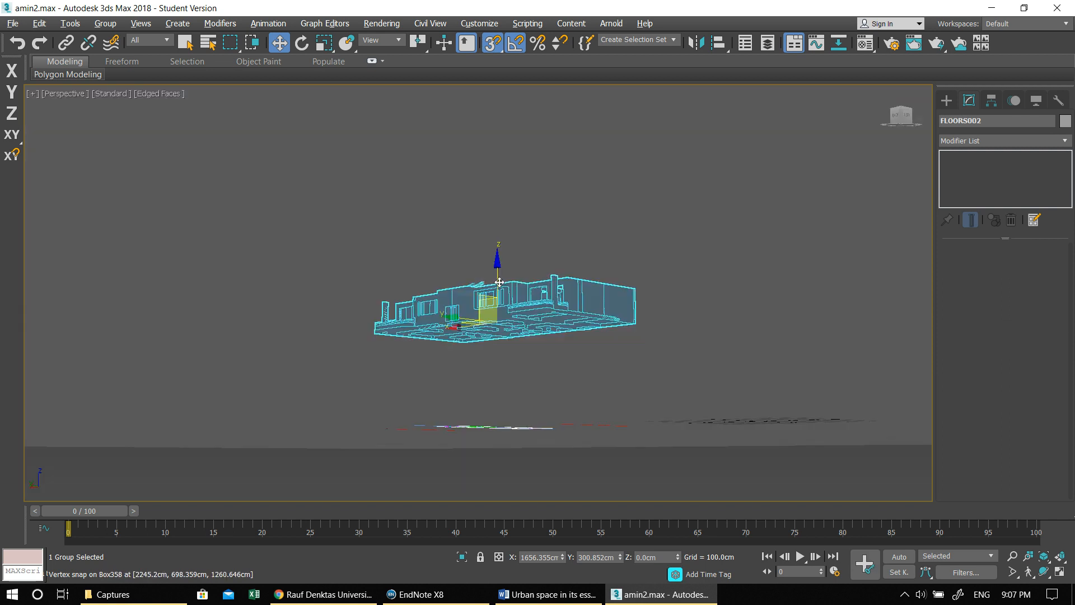
{"action": "key", "text": "alt+q"}
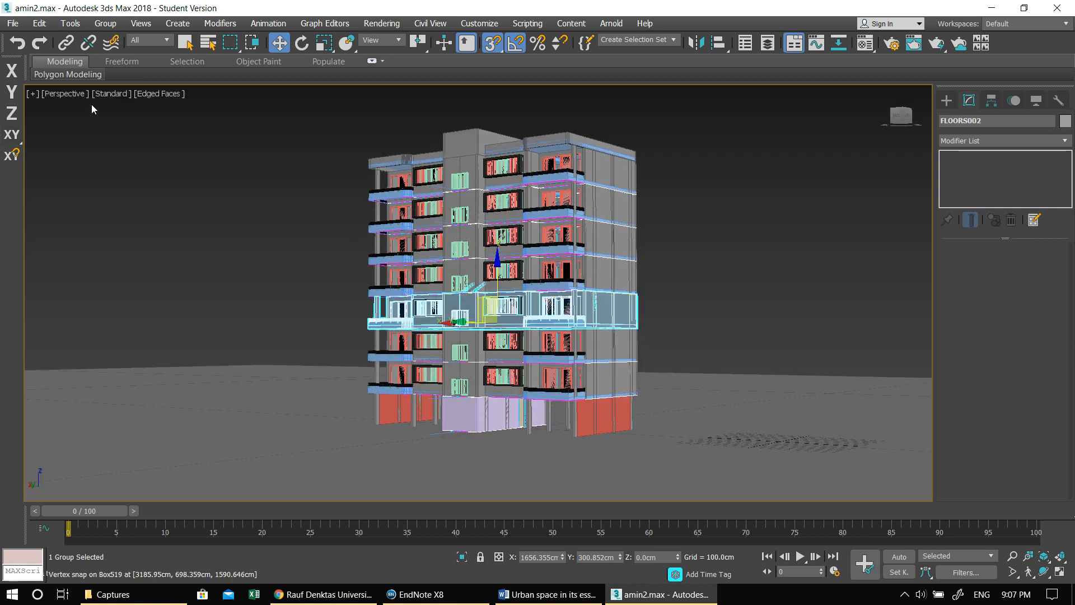
- Show safe frames in the perspective viewport
{"action": "left_click", "coordinate": [102, 93]}
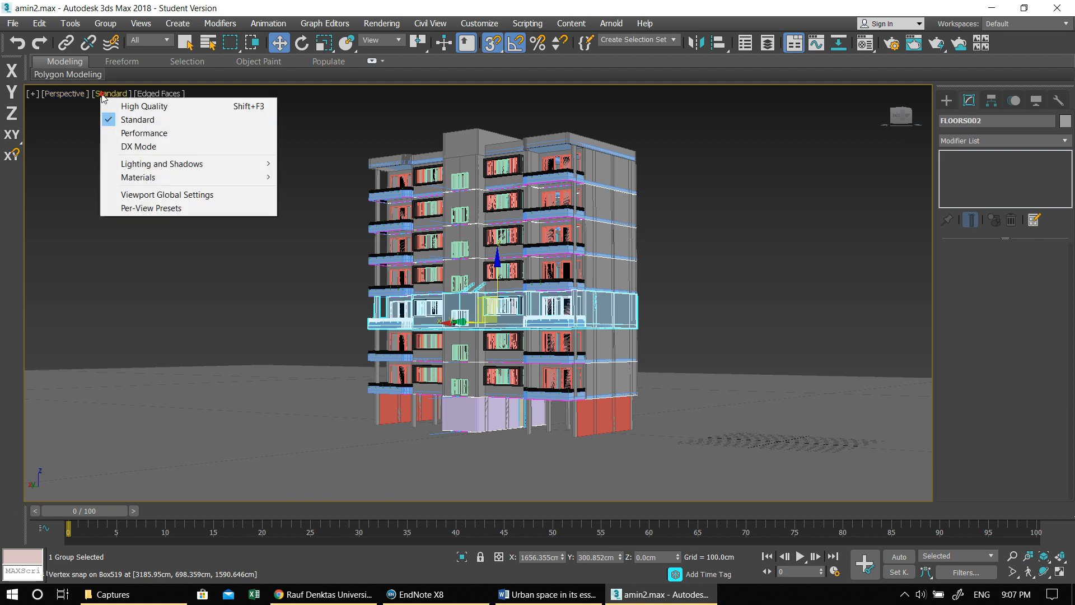
{"action": "left_click", "coordinate": [66, 93]}
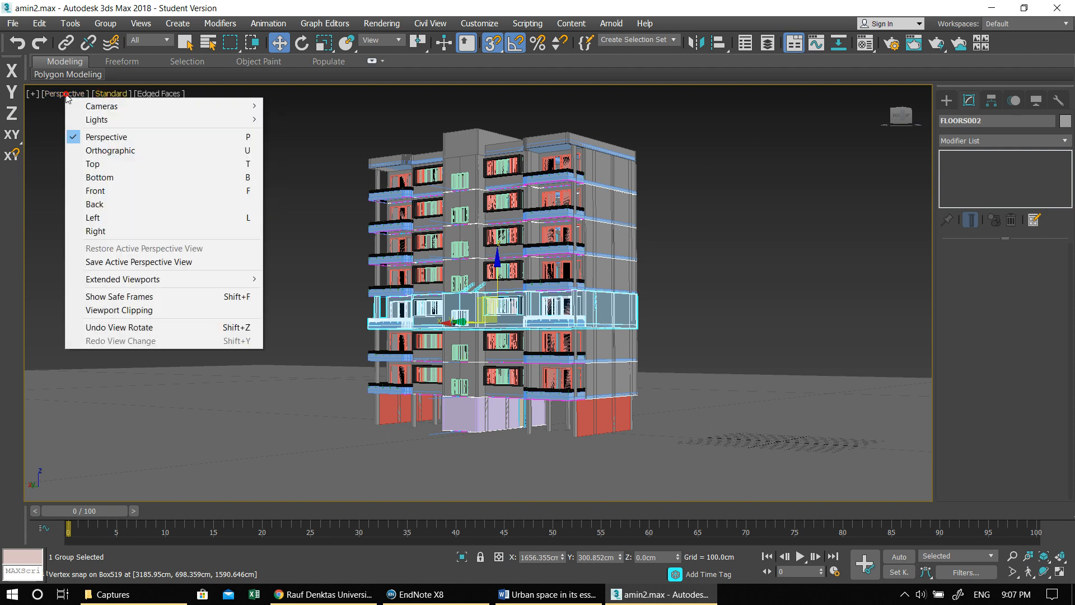
{"action": "left_click", "coordinate": [140, 301]}
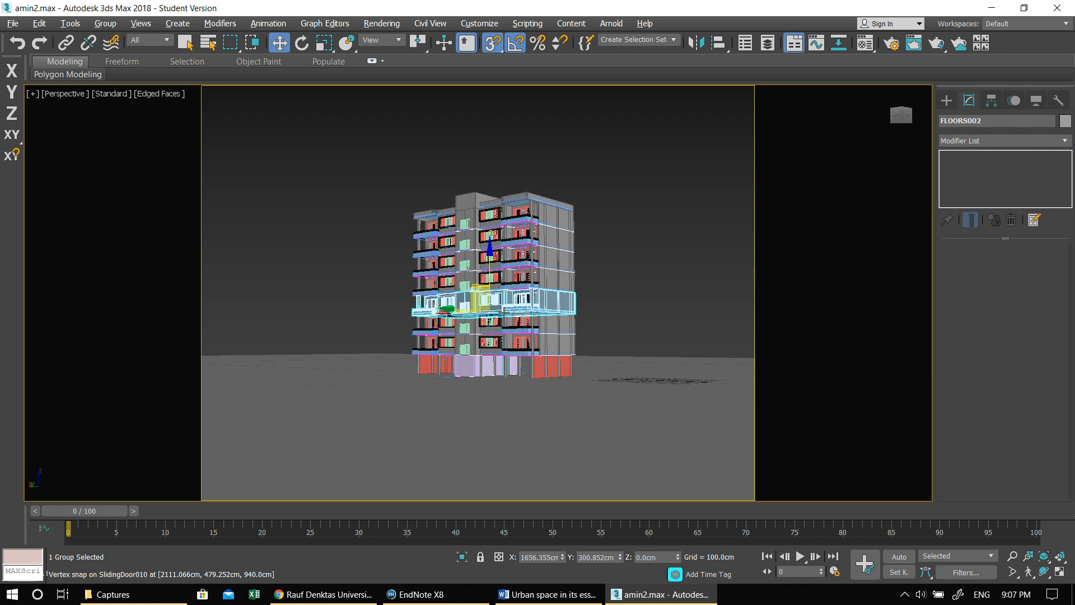
{"action": "scroll", "coordinate": [503, 311], "scroll_direction": "up", "scroll_amount": 2}
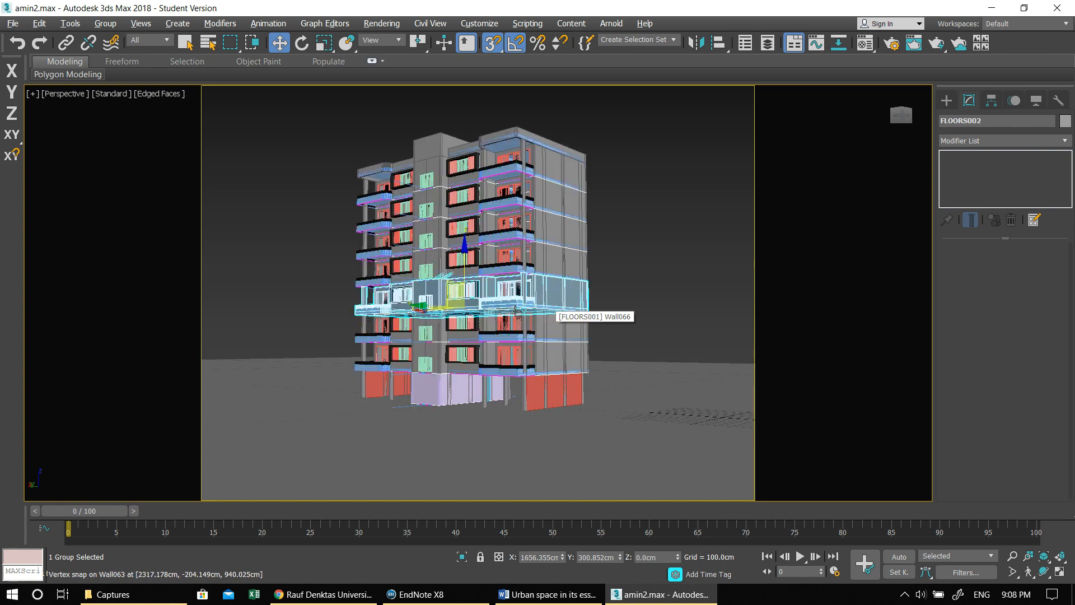
- Frame the whole building inside the safe frame from a low corner angle showing the balcony facade and one side wall, with isolation off
{"action": "key", "text": "alt+q"}
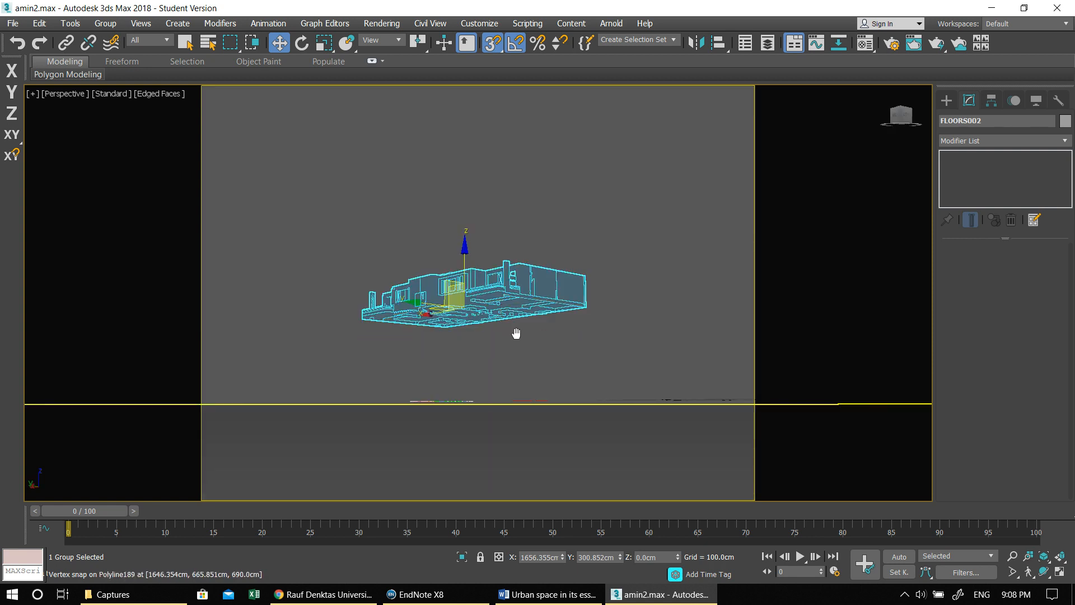
{"action": "key", "text": "alt+q"}
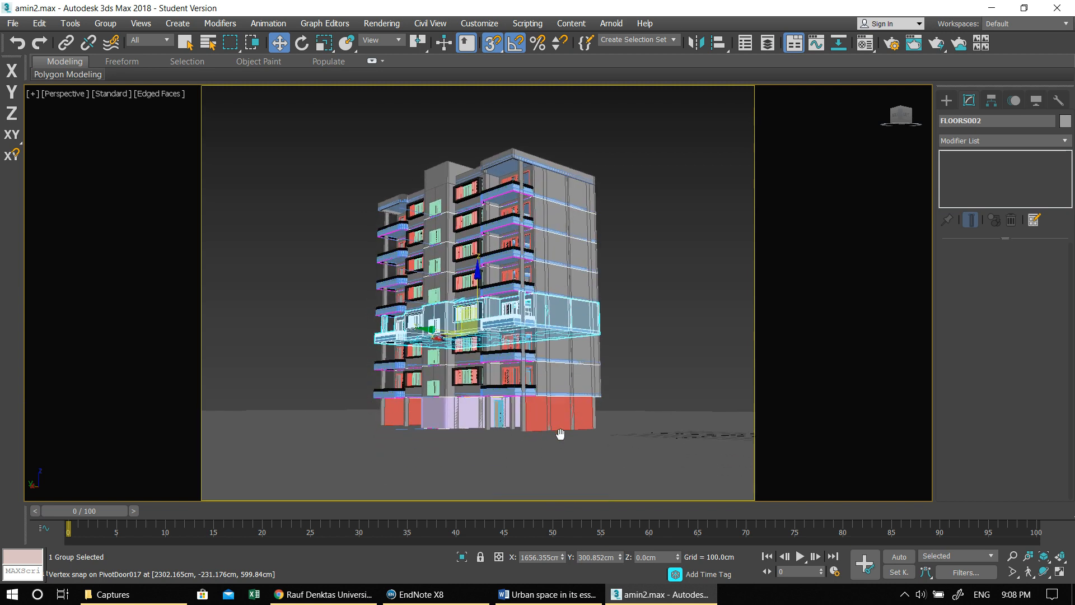
{"action": "key", "text": "alt+q"}
{"action": "key", "text": "alt+q"}
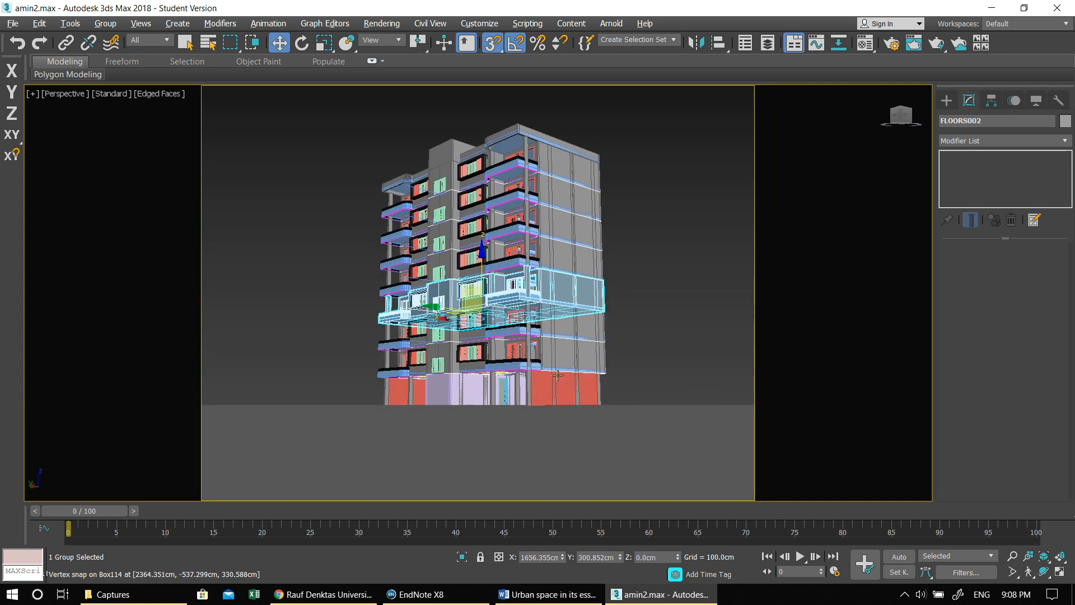
{"action": "key", "text": "alt+q"}
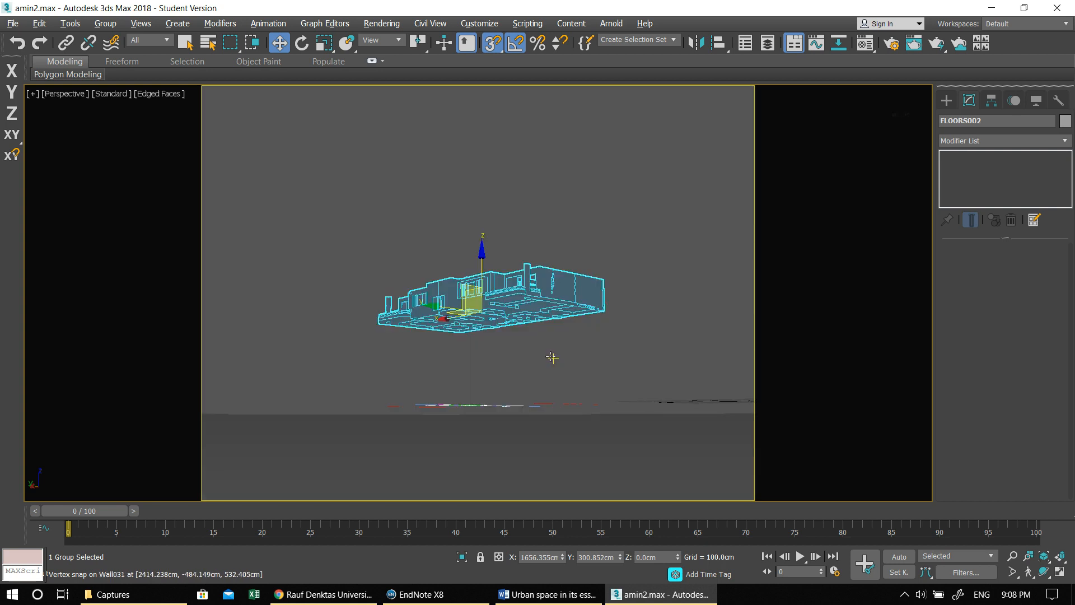
{"action": "key", "text": "alt+q"}
{"action": "key", "text": "alt+q"}
{"action": "key", "text": "alt+q"}
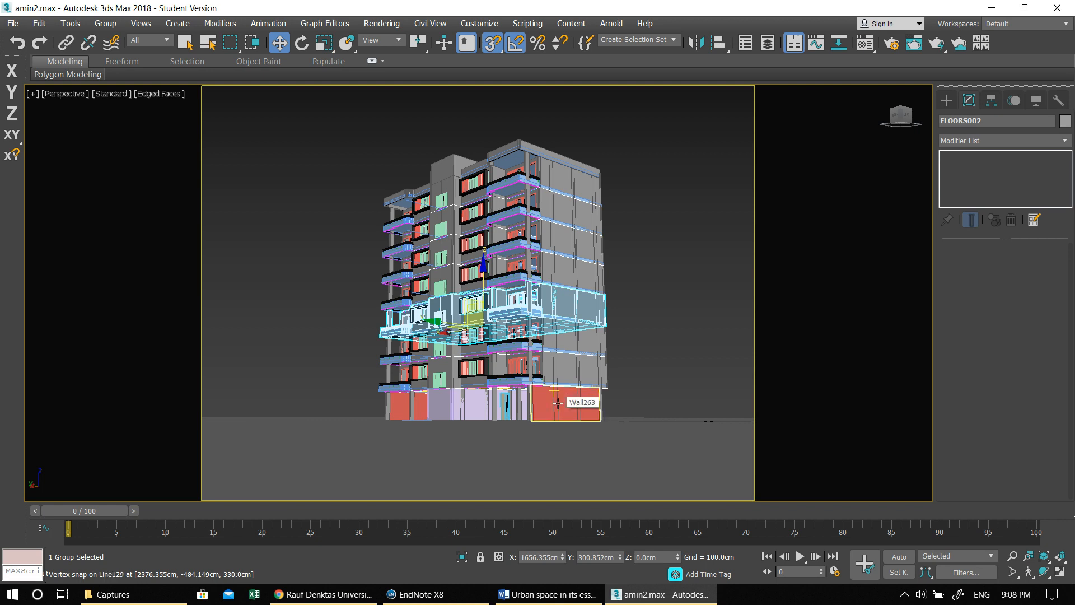
{"action": "scroll", "coordinate": [561, 402], "scroll_direction": "up", "scroll_amount": 5}
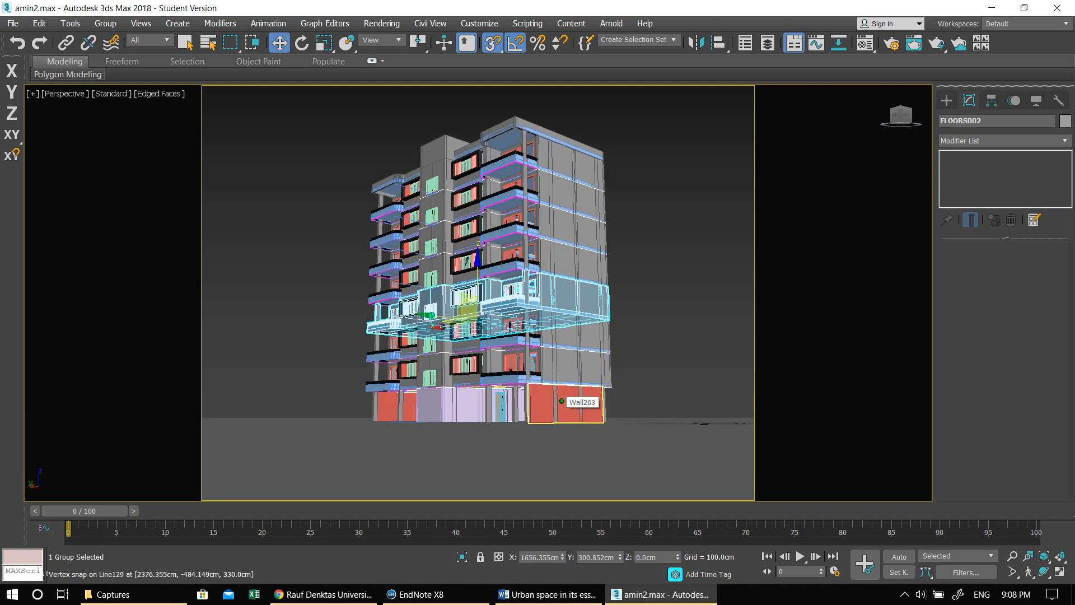
{"action": "middle_click_drag", "start_coordinate": [561, 402], "coordinate": [536, 413]}
{"action": "key", "text": "alt+q"}
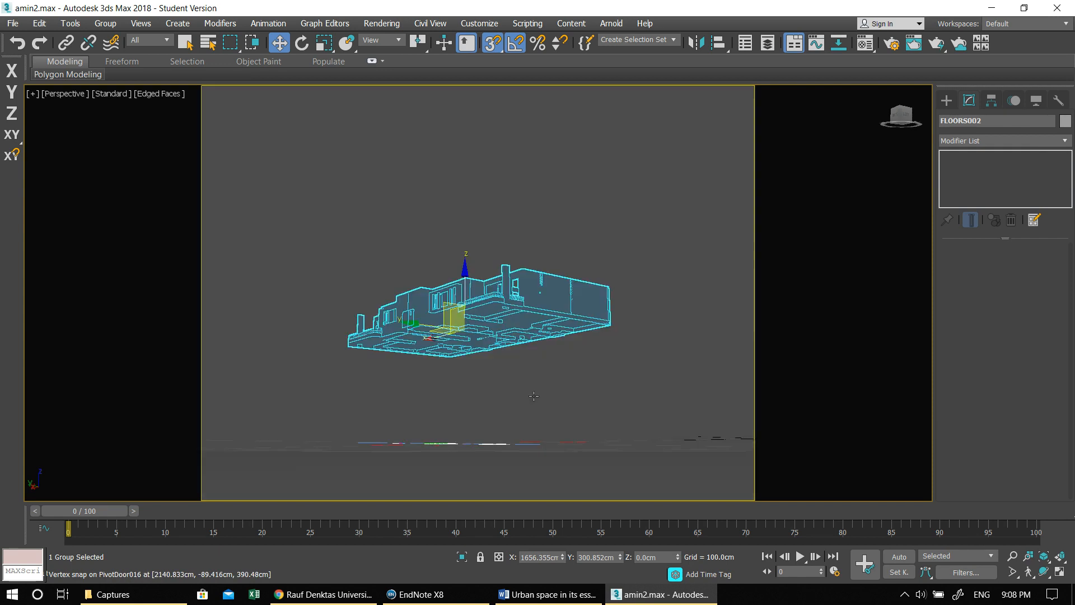
{"action": "key", "text": "alt+q"}
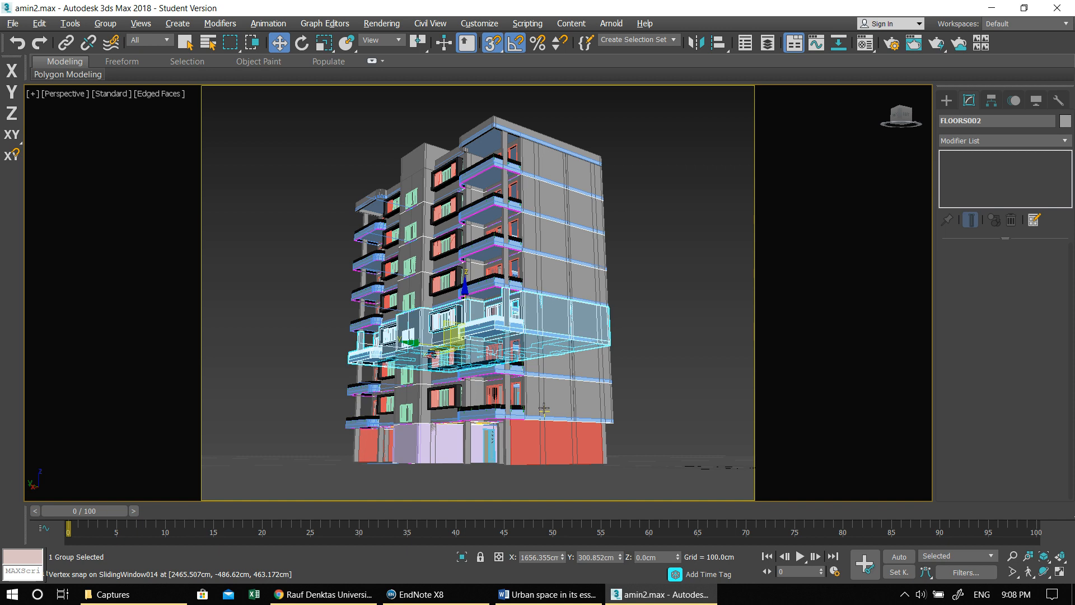
{"action": "key", "text": "alt+q"}
{"action": "key", "text": "alt+q"}
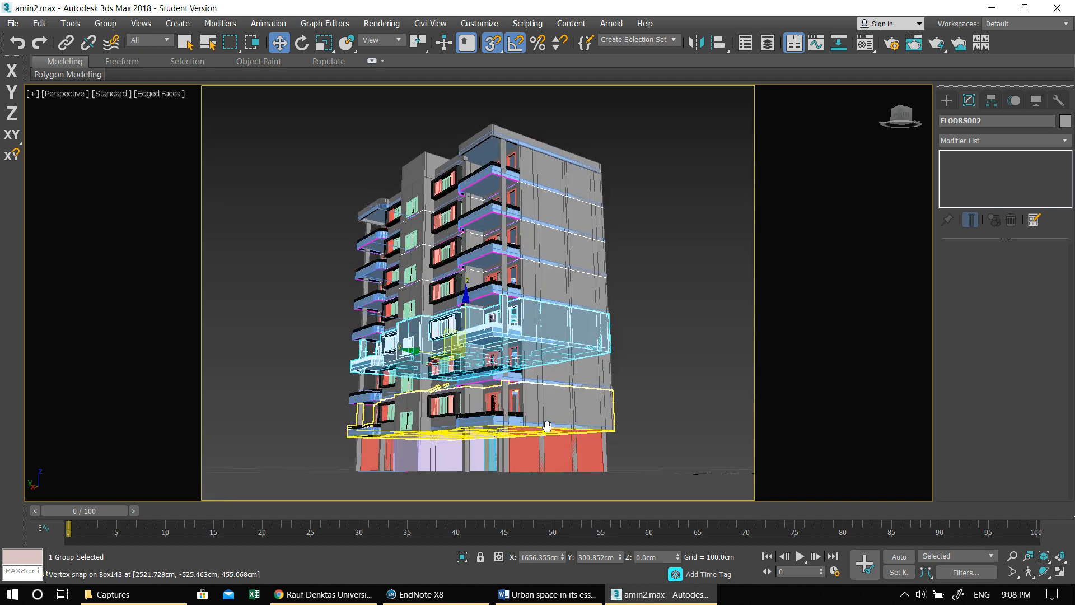
{"action": "scroll", "coordinate": [547, 426], "scroll_direction": "up", "scroll_amount": 2}
{"action": "scroll", "coordinate": [548, 425], "scroll_direction": "up", "scroll_amount": 2}
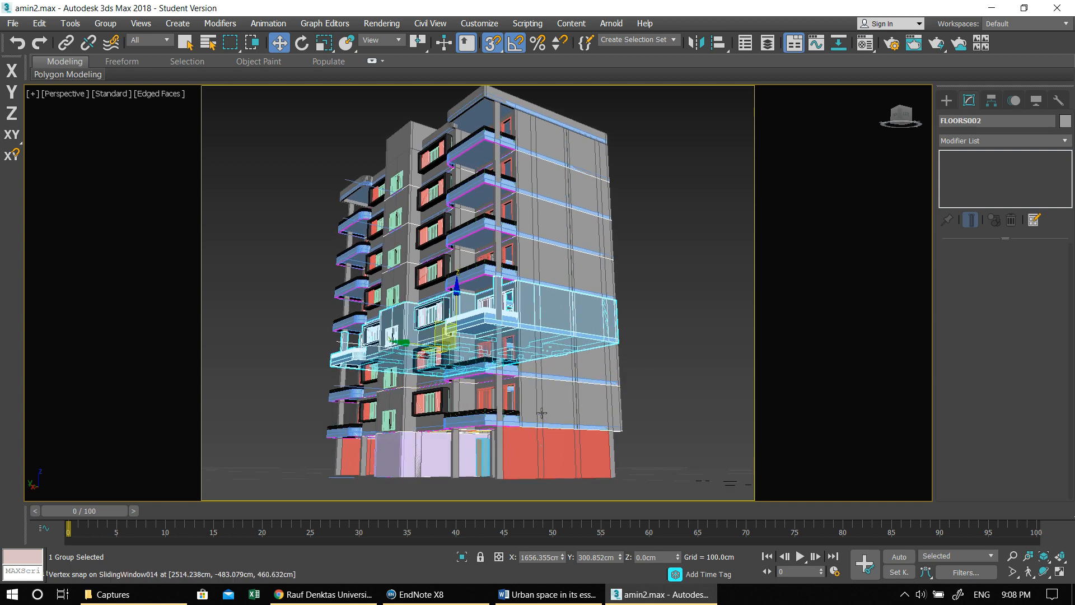
{"action": "scroll", "coordinate": [549, 414], "scroll_direction": "down", "scroll_amount": 2}
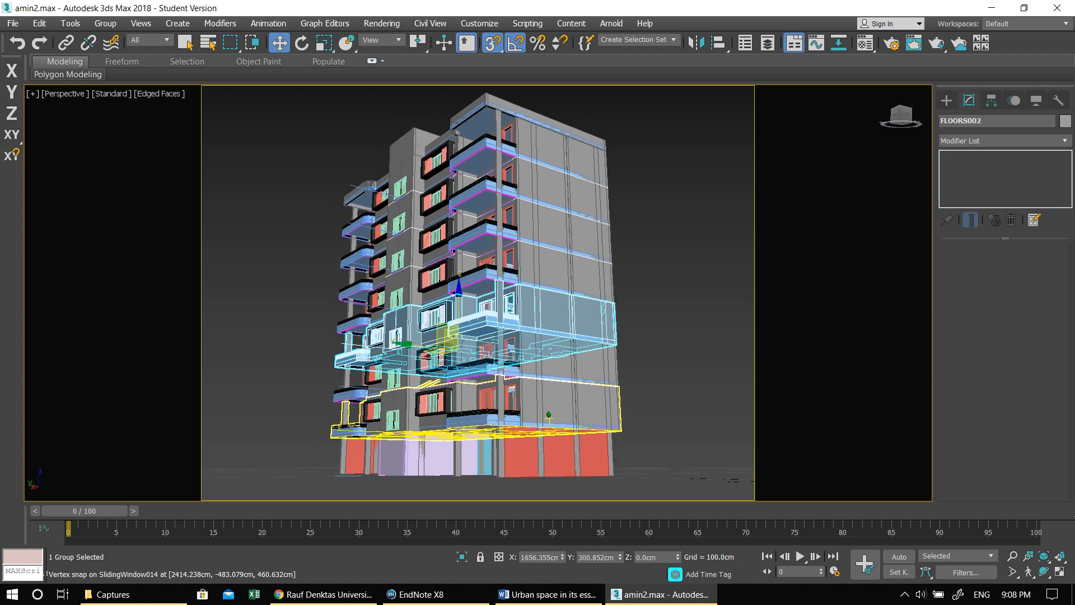
{"action": "scroll", "coordinate": [549, 415], "scroll_direction": "down", "scroll_amount": 1}
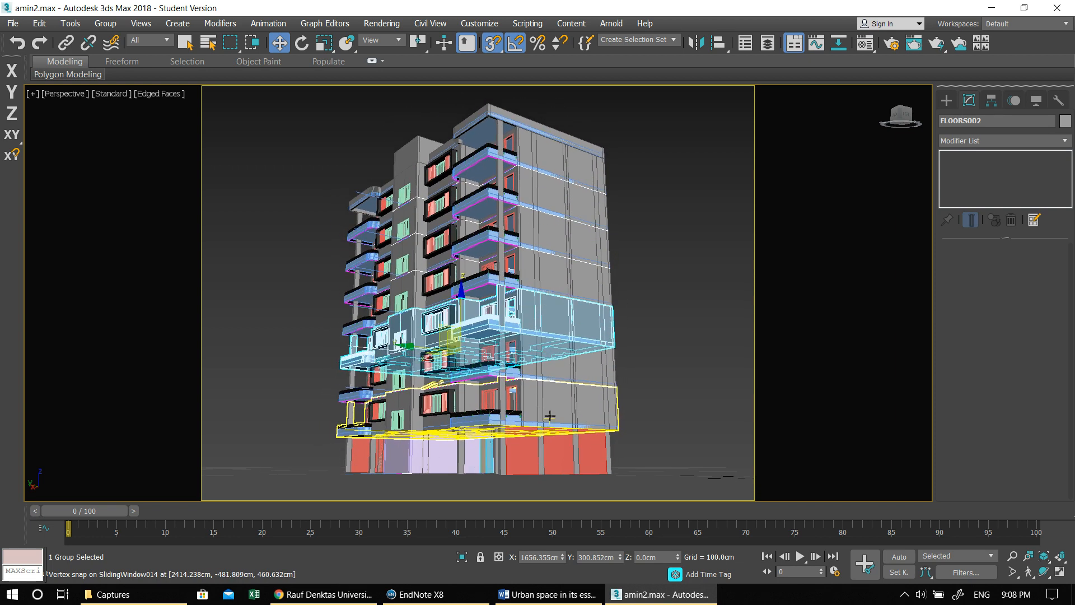
{"action": "key", "text": "alt+q"}
{"action": "middle_click_drag", "start_coordinate": [546, 392], "coordinate": [552, 395], "text": "alt"}
{"action": "key", "text": "alt+q"}
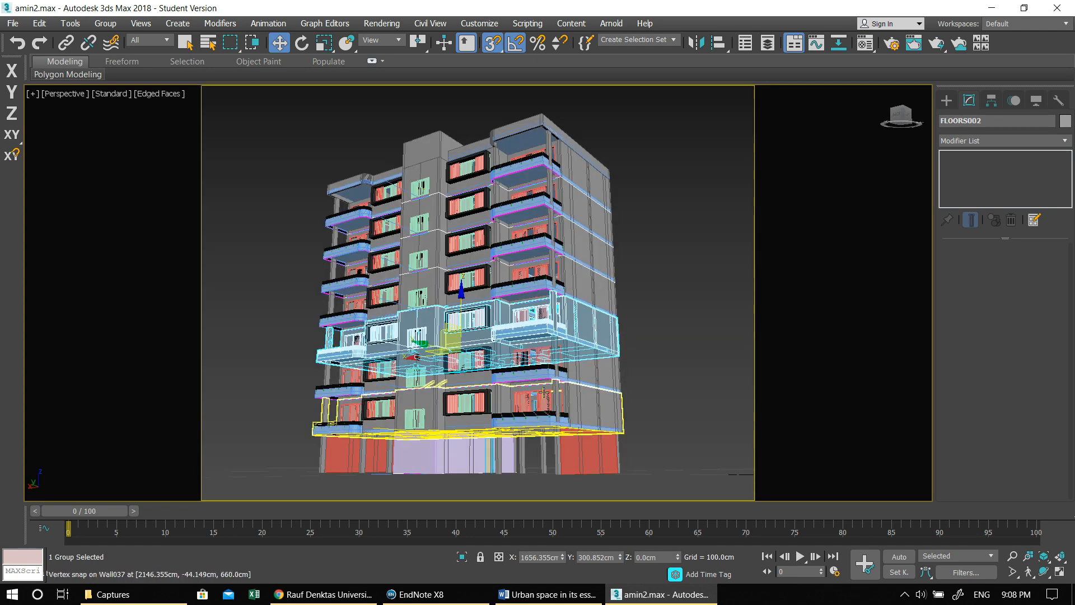
- Clear the selection and open the Environment and Effects settings
{"action": "left_click", "coordinate": [683, 158]}
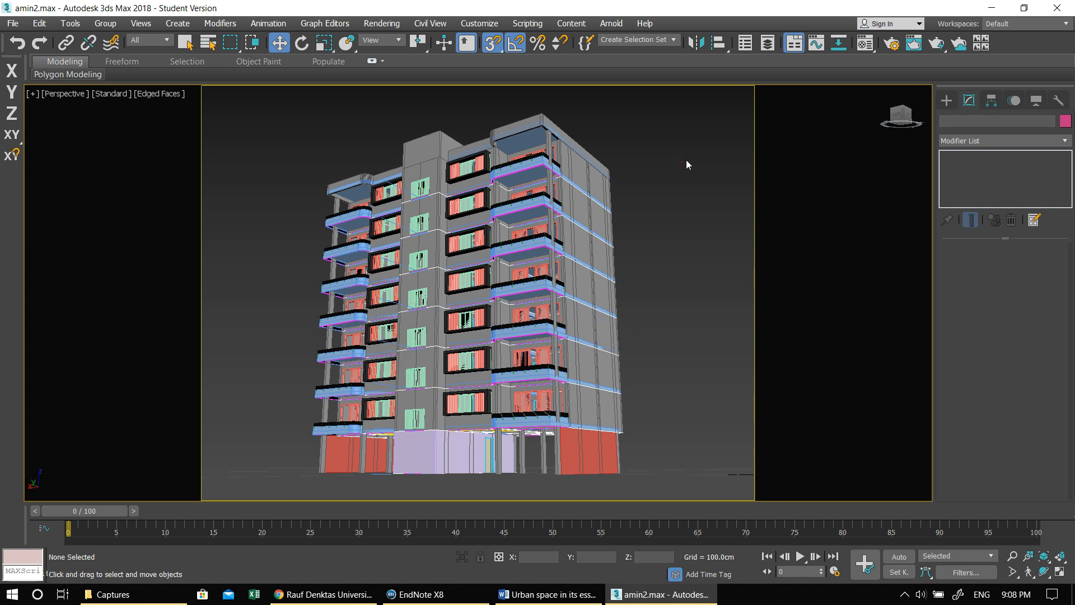
{"action": "key", "text": "8"}
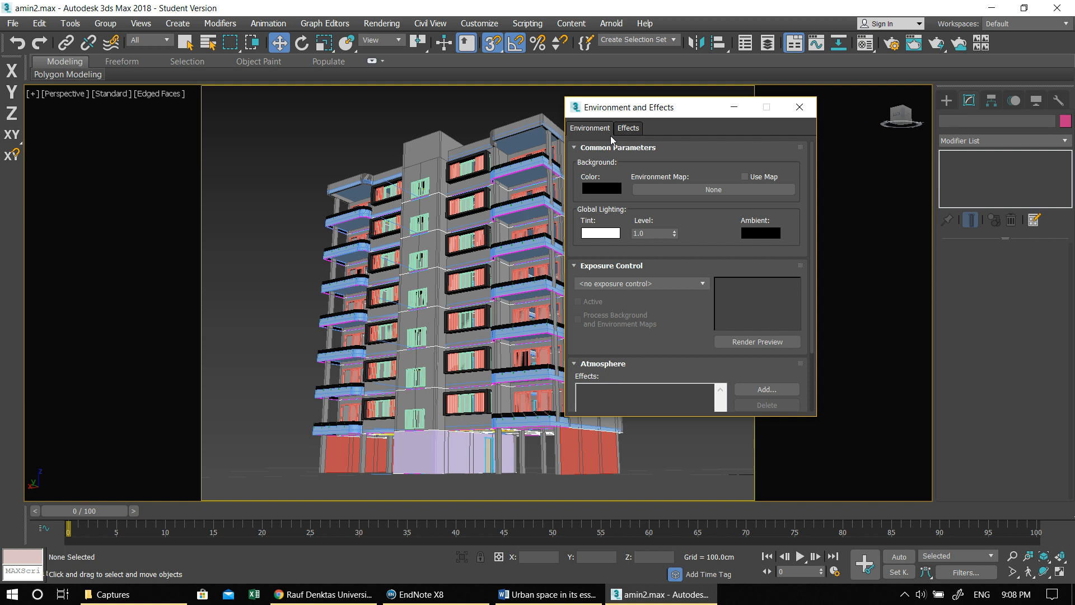
{"action": "left_click", "coordinate": [612, 188]}
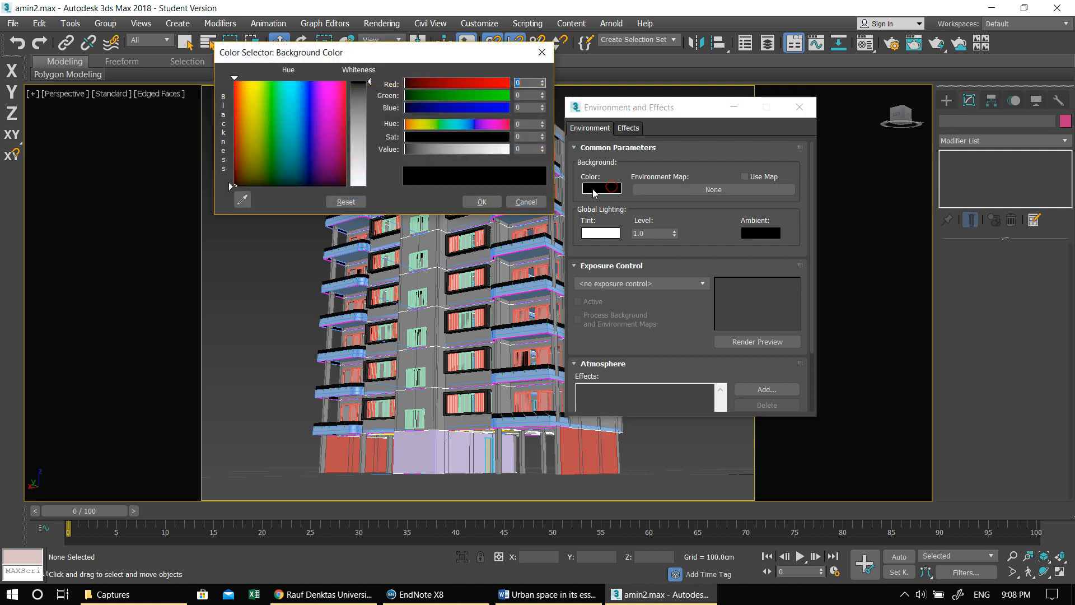
{"action": "left_click", "coordinate": [463, 150]}
{"action": "left_click_drag", "start_coordinate": [463, 150], "coordinate": [472, 150]}
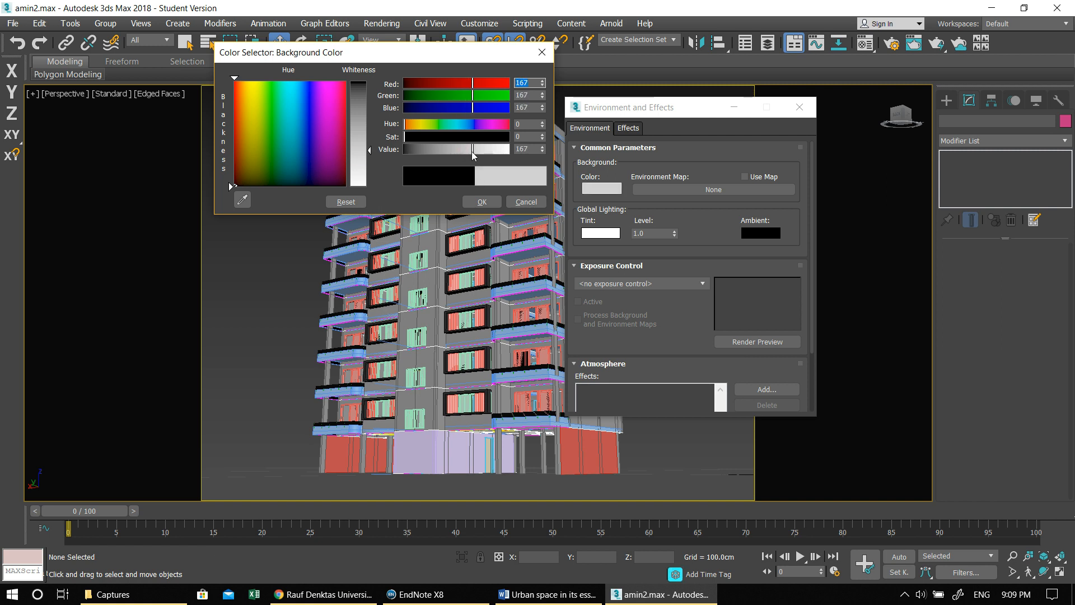
{"action": "left_click", "coordinate": [542, 54]}
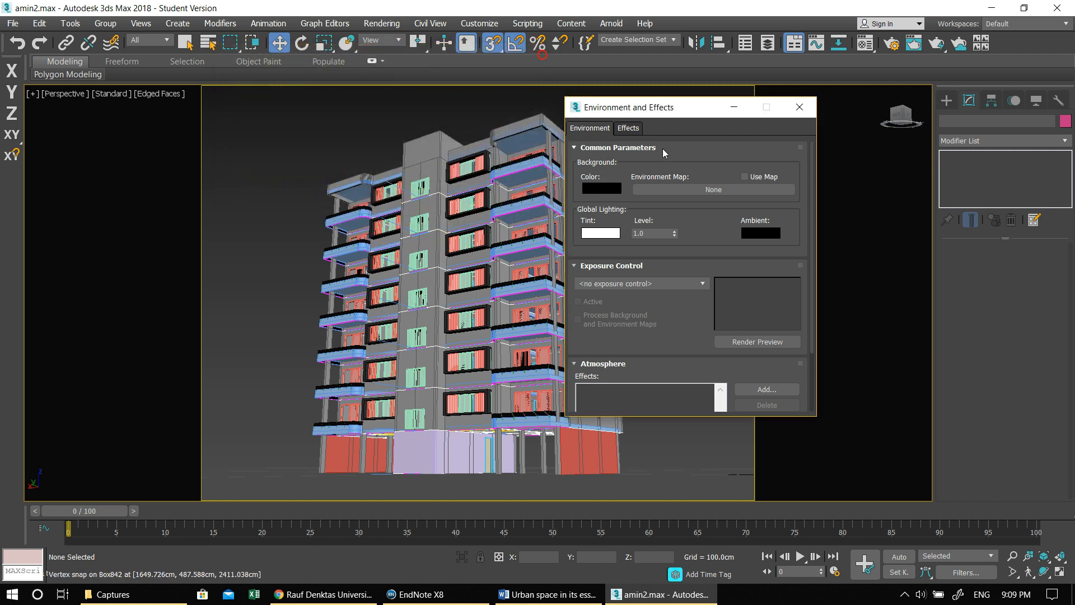
- Choose a Bitmap as the environment map and browse to the Post Production folder on drive D
{"action": "left_click", "coordinate": [681, 190]}
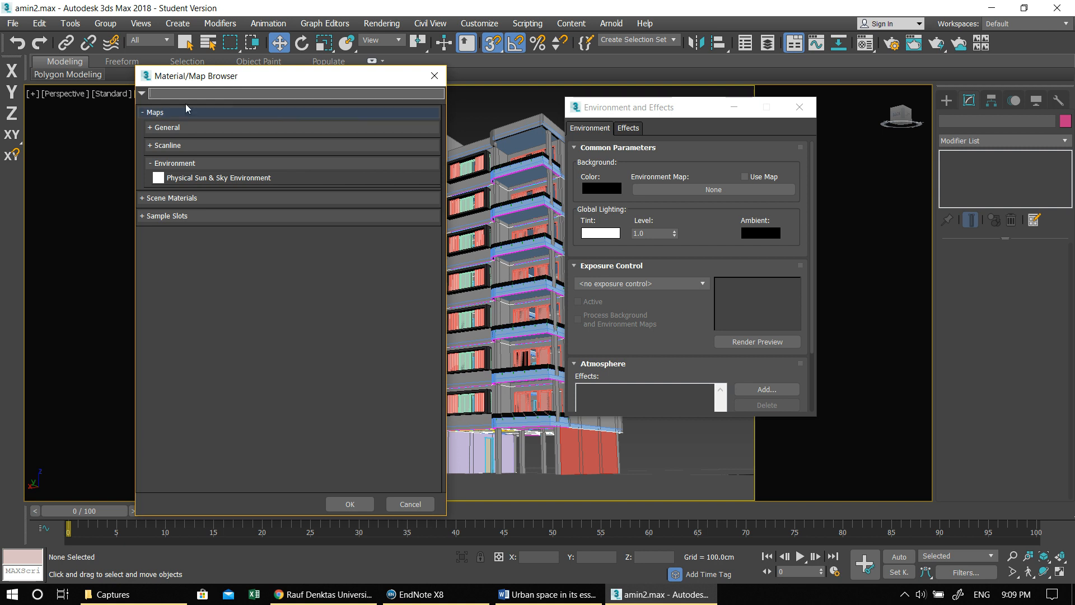
{"action": "left_click", "coordinate": [156, 134]}
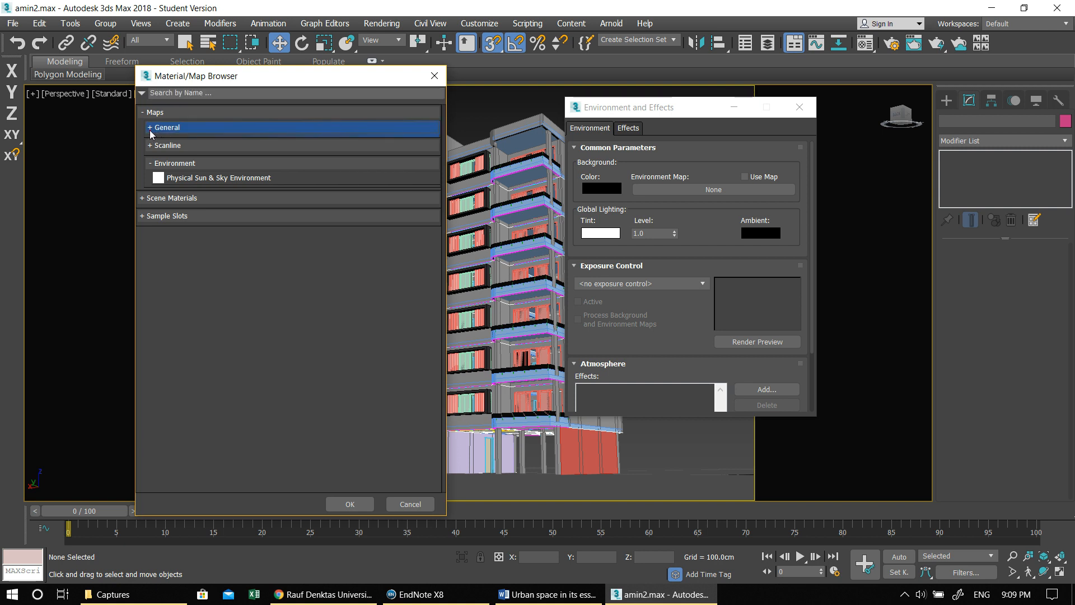
{"action": "double_click", "coordinate": [179, 146]}
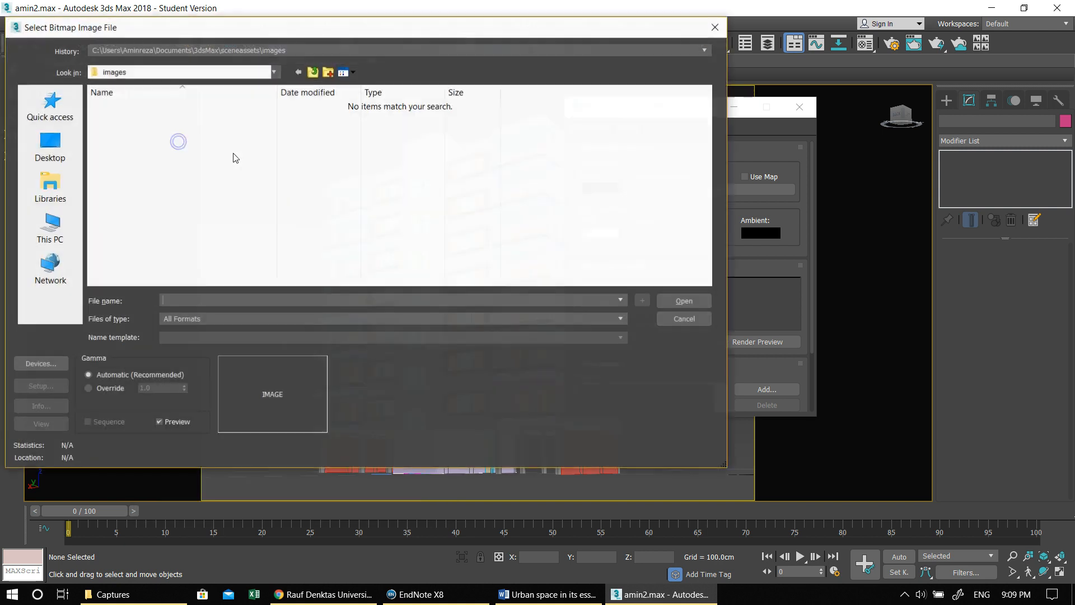
{"action": "left_click", "coordinate": [70, 223]}
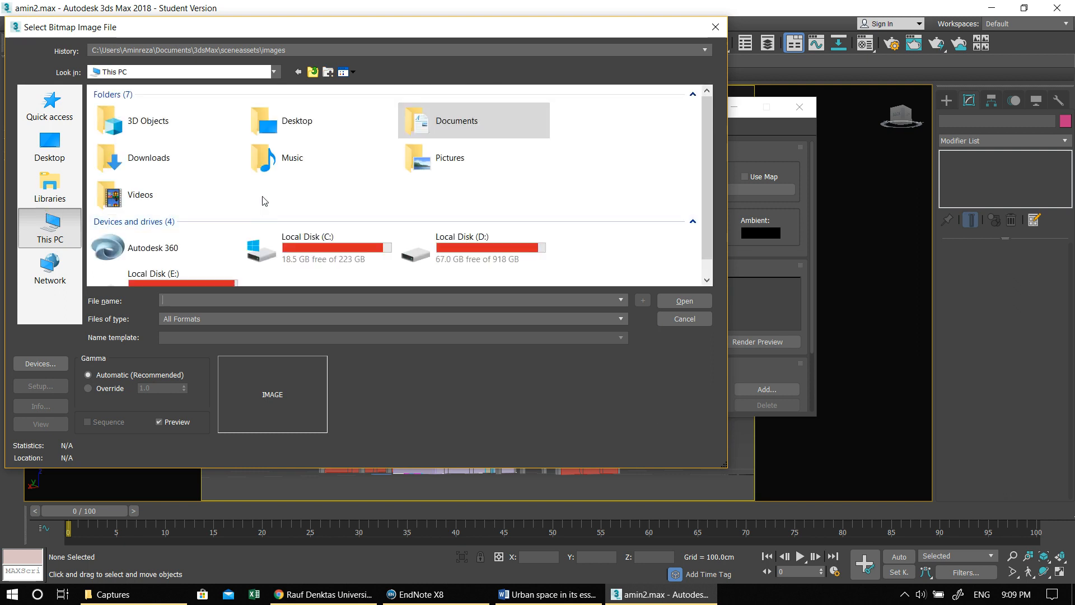
{"action": "double_click", "coordinate": [447, 239]}
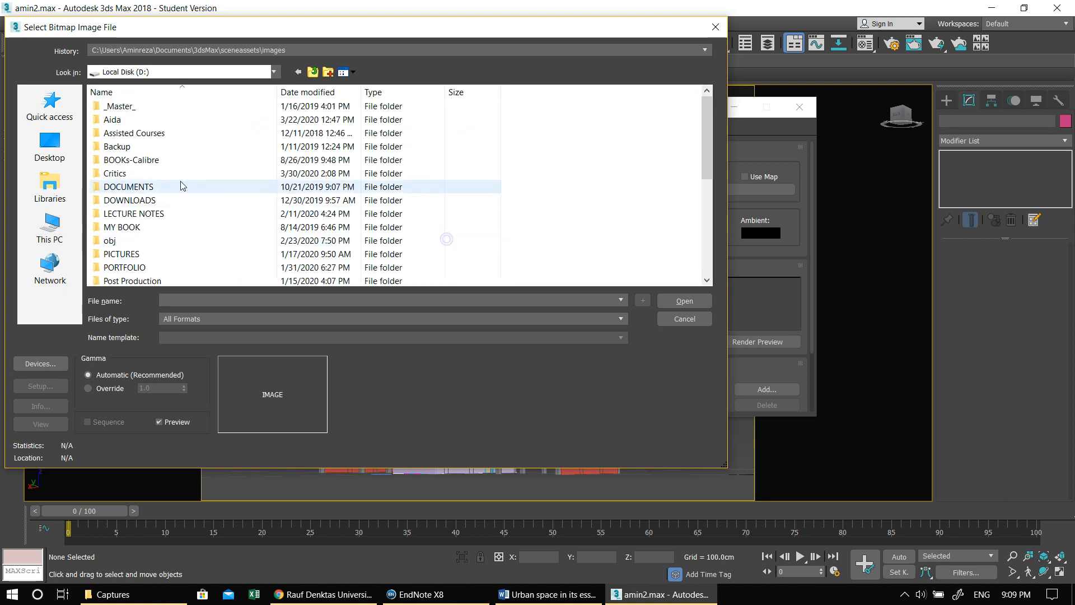
{"action": "left_click", "coordinate": [176, 178]}
{"action": "scroll", "coordinate": [185, 186], "scroll_direction": "down", "scroll_amount": 2}
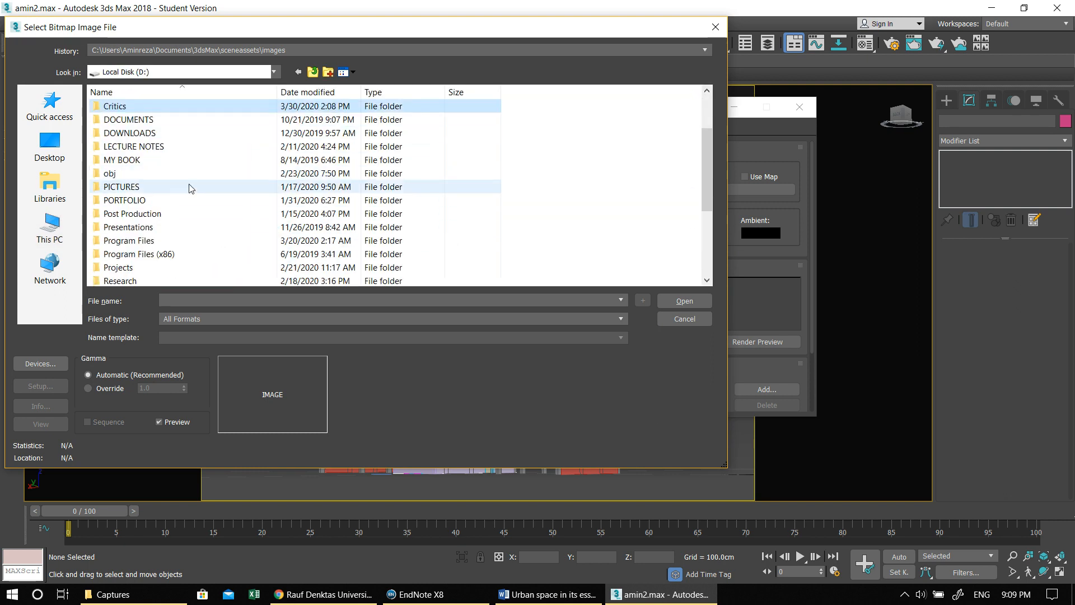
{"action": "double_click", "coordinate": [168, 213]}
- Load blue_sky_7_cool_wallpaper.jpg from the SKY folder as the environment map
{"action": "left_click", "coordinate": [197, 187]}
{"action": "key", "text": "s"}
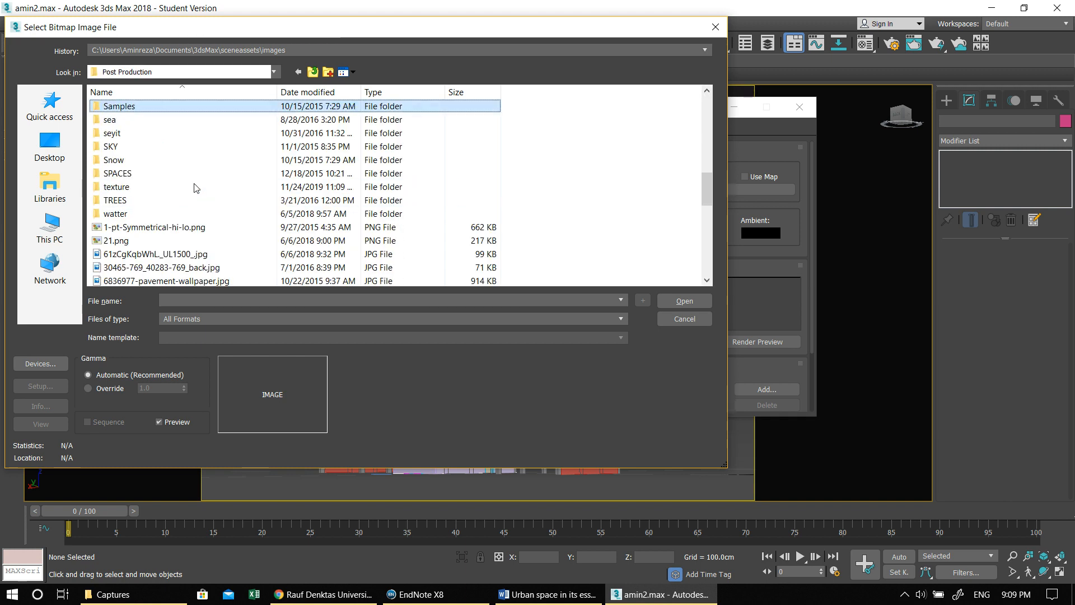
{"action": "key", "text": "s"}
{"action": "key", "text": "s"}
{"action": "key", "text": "s"}
{"action": "key", "text": "Return"}
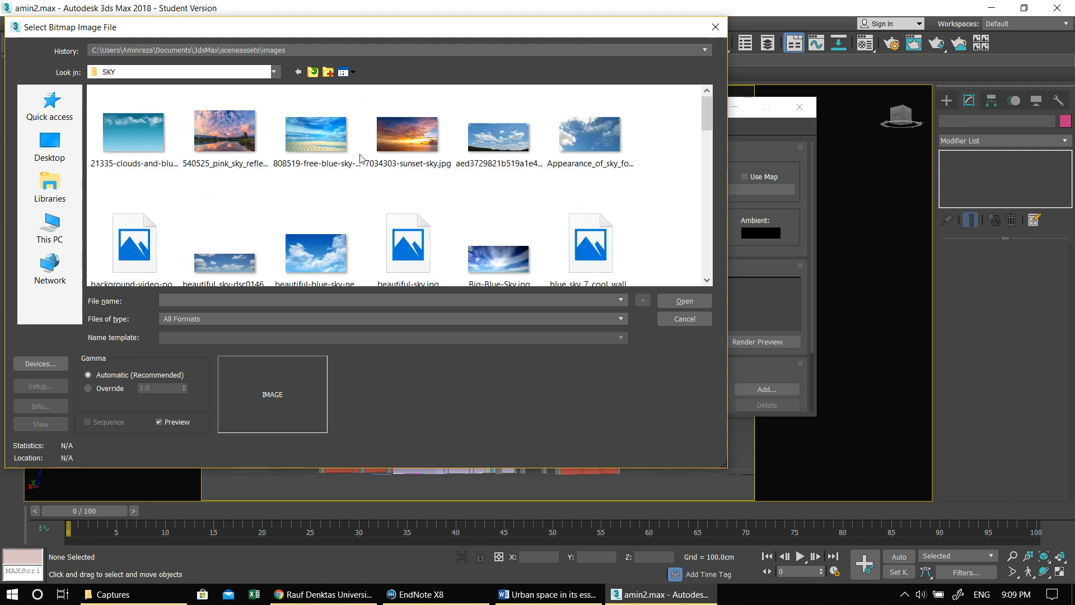
{"action": "mouse_move", "coordinate": [706, 127]}
{"action": "left_mouse_down"}
{"action": "mouse_move", "coordinate": [706, 165]}
{"action": "mouse_move", "coordinate": [704, 120]}
{"action": "left_mouse_up"}
{"action": "double_click", "coordinate": [586, 190]}
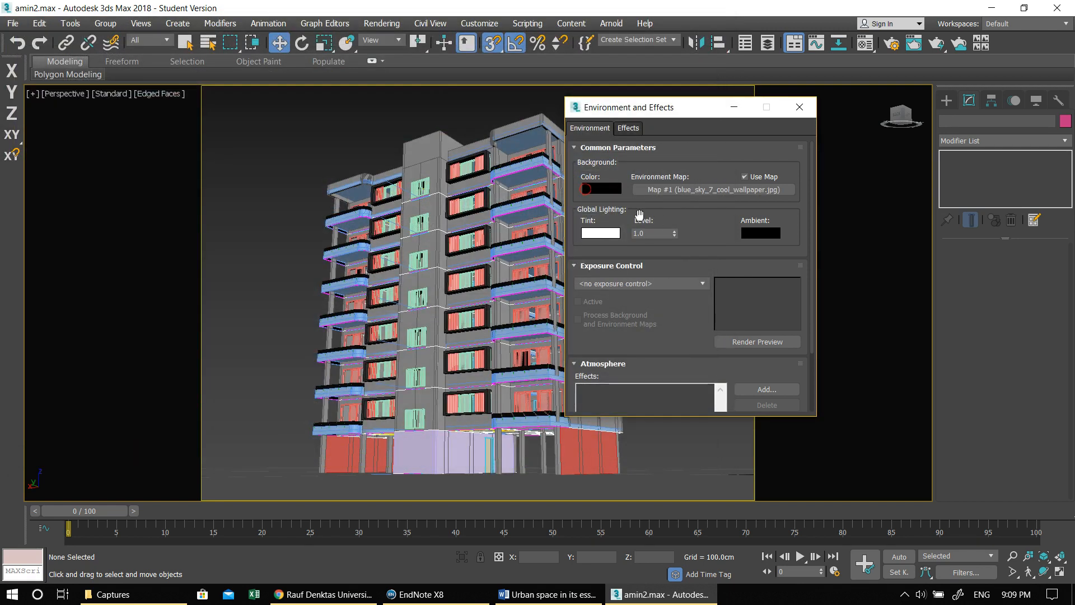
- Set the environment background color to white and the exposure control to Automatic Exposure Control
{"action": "left_click", "coordinate": [614, 189]}
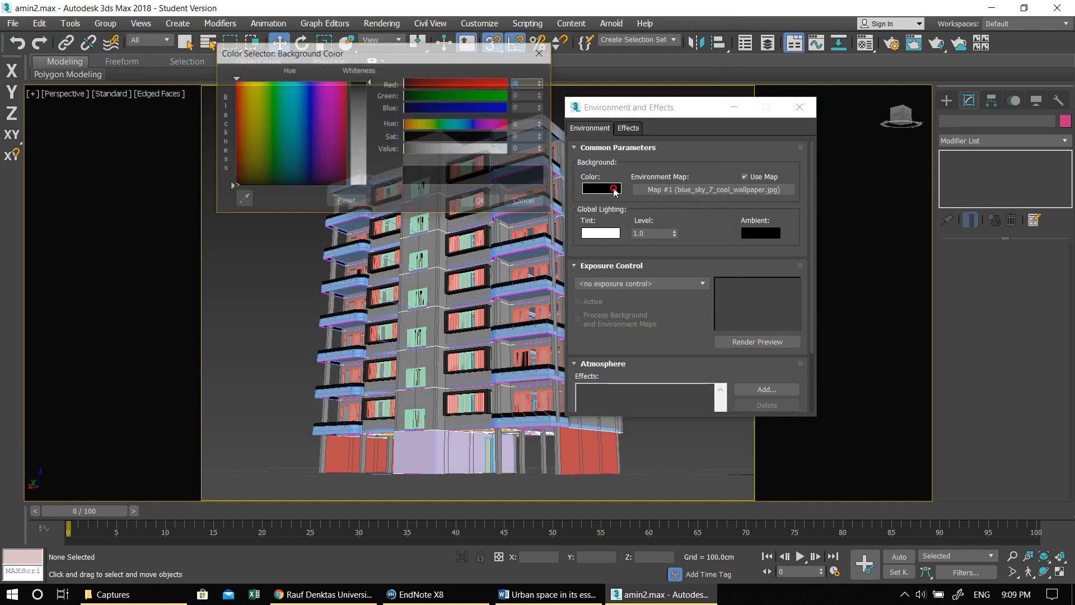
{"action": "left_click_drag", "start_coordinate": [452, 151], "coordinate": [508, 150]}
{"action": "left_click", "coordinate": [482, 201]}
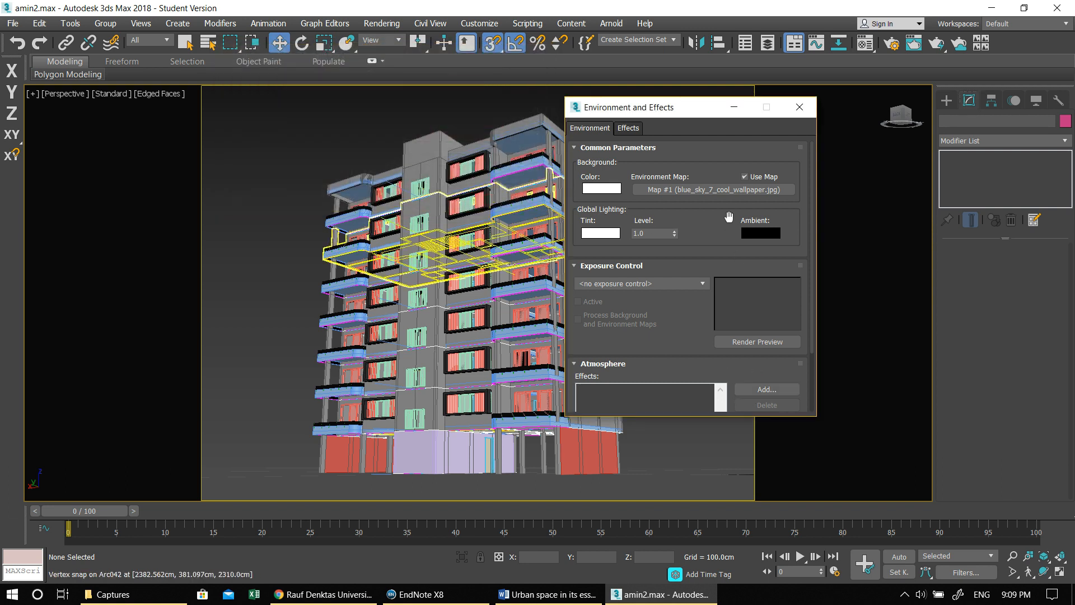
{"action": "left_click", "coordinate": [592, 290]}
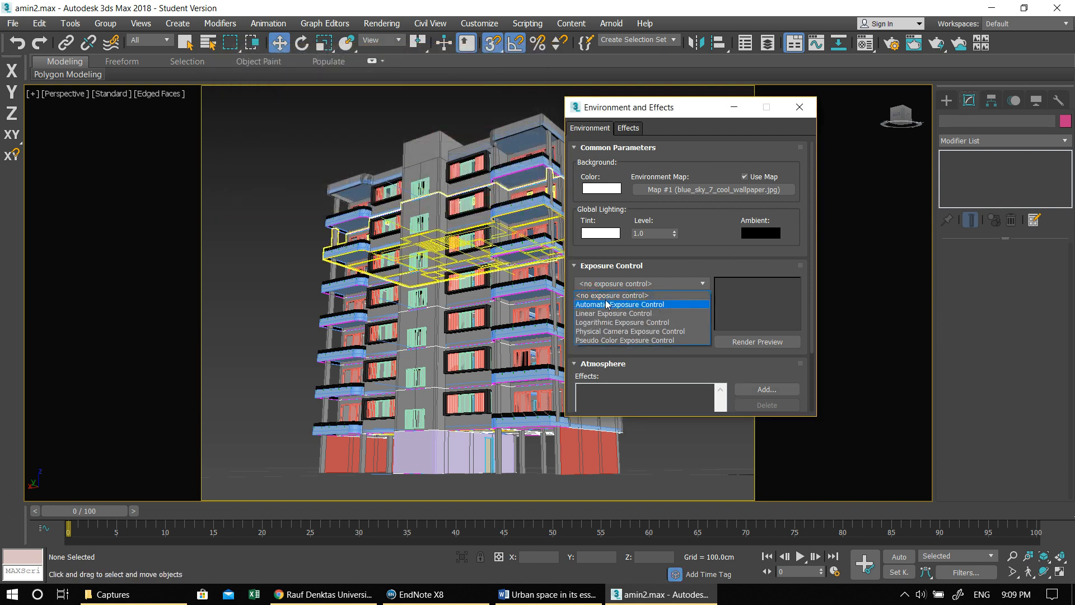
{"action": "left_click", "coordinate": [608, 303]}
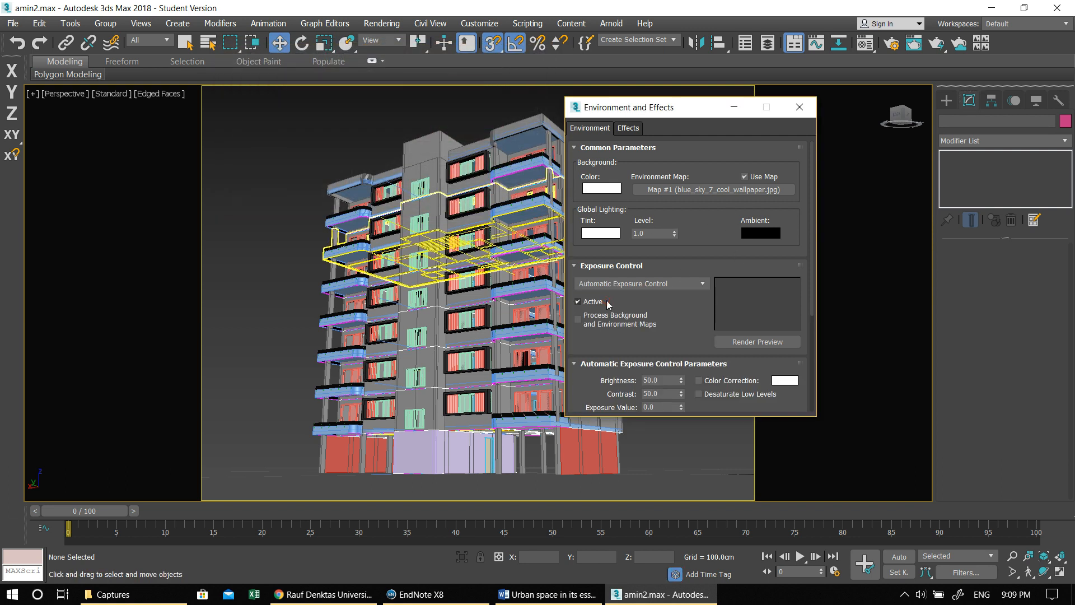
- Close the environment settings and create a Daylight system at the building's near ground corner, with its position control set to Manual
{"action": "left_click", "coordinate": [799, 108]}
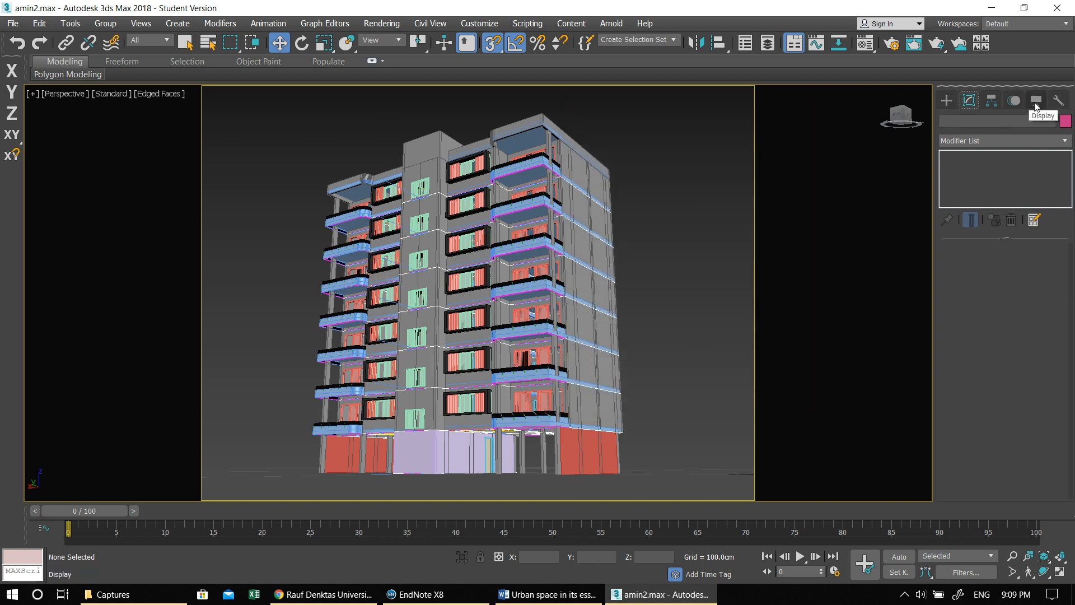
{"action": "left_click", "coordinate": [947, 101]}
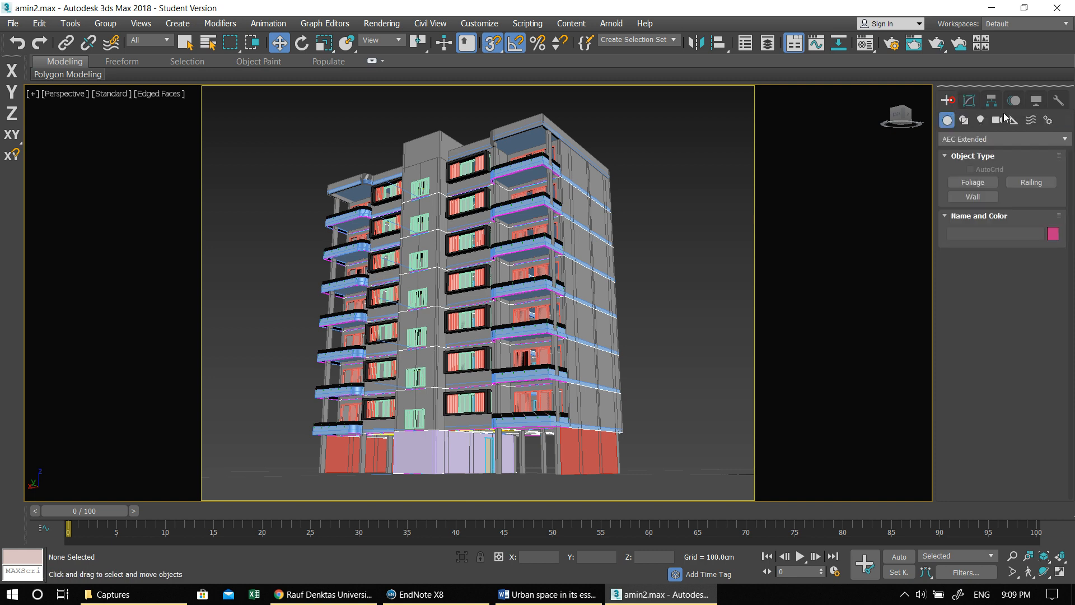
{"action": "left_click", "coordinate": [1046, 120]}
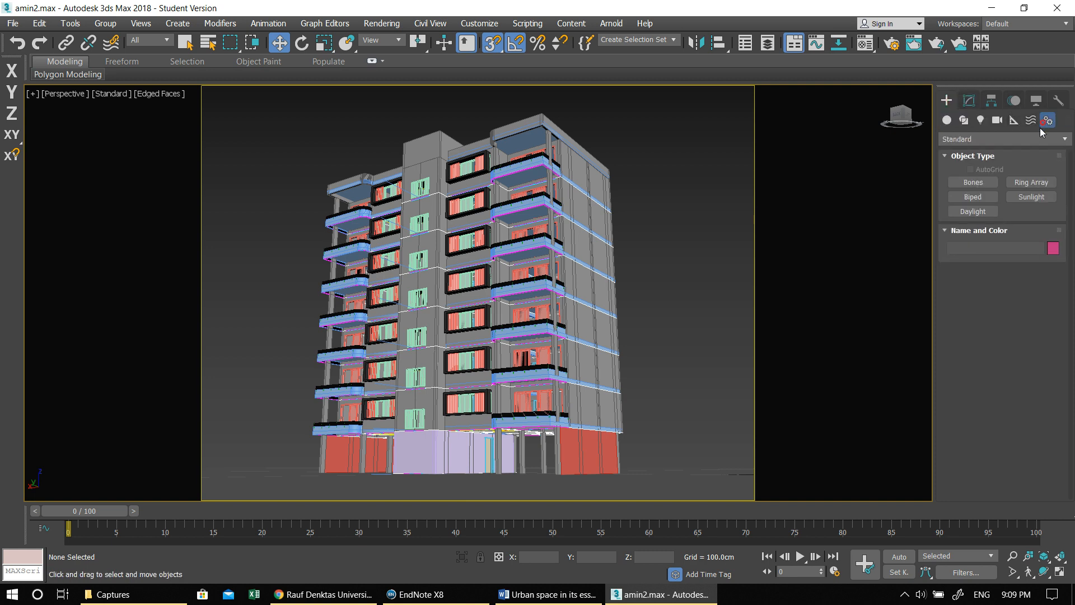
{"action": "left_click", "coordinate": [977, 214]}
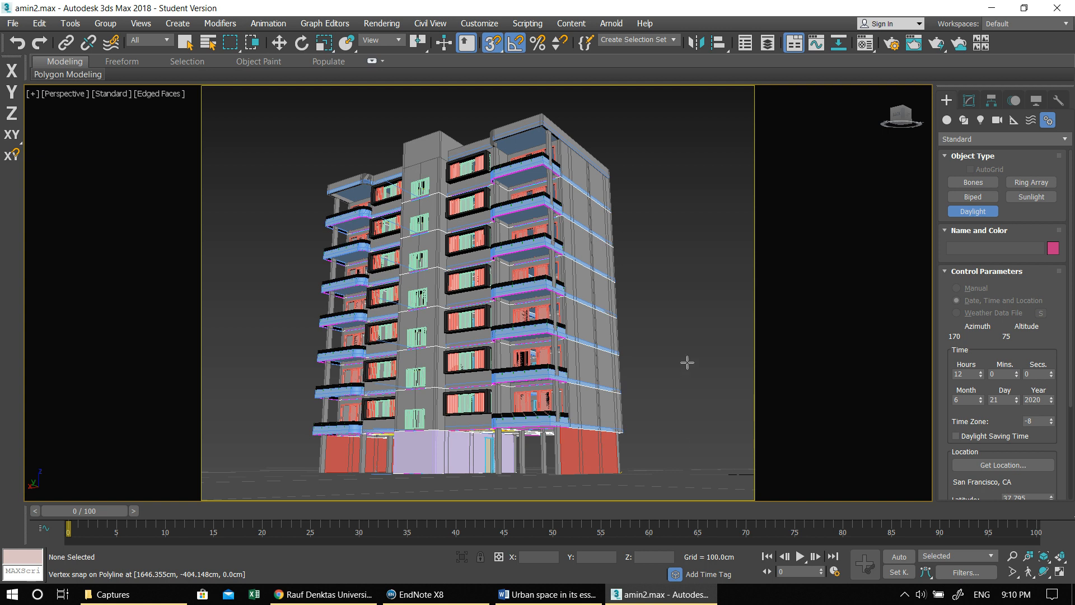
{"action": "left_click_drag", "start_coordinate": [685, 380], "coordinate": [700, 310]}
{"action": "left_click", "coordinate": [727, 175]}
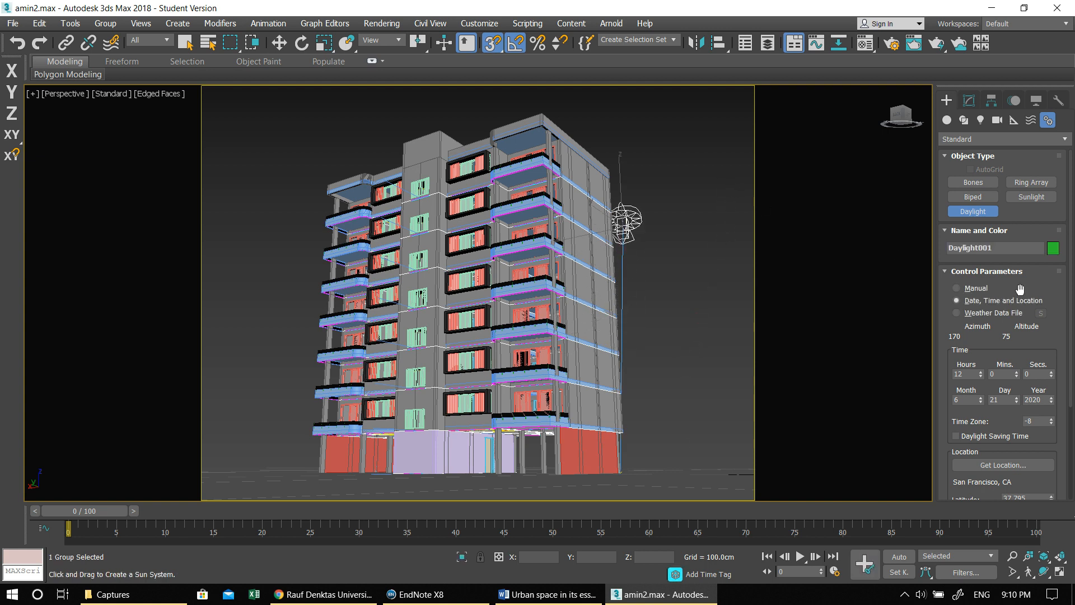
{"action": "left_click", "coordinate": [975, 288]}
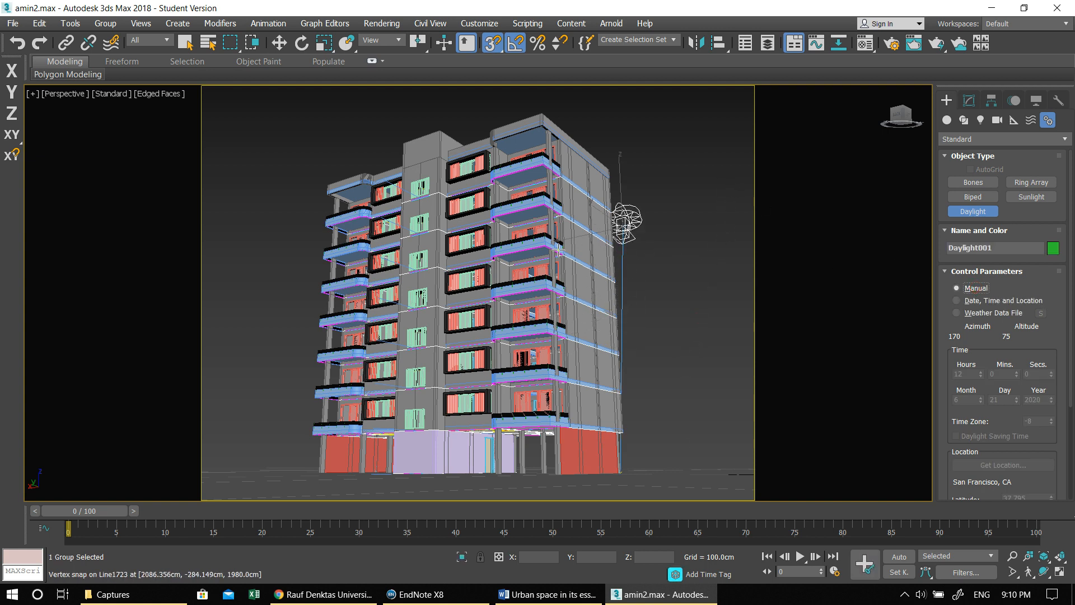
- In the Top view, move the daylight's sun head diagonally away from the building plan to about X -1253 cm, Y 1959 cm
{"action": "key", "text": "alt+w"}
{"action": "middle_click", "coordinate": [368, 214]}
{"action": "key", "text": "alt+w"}
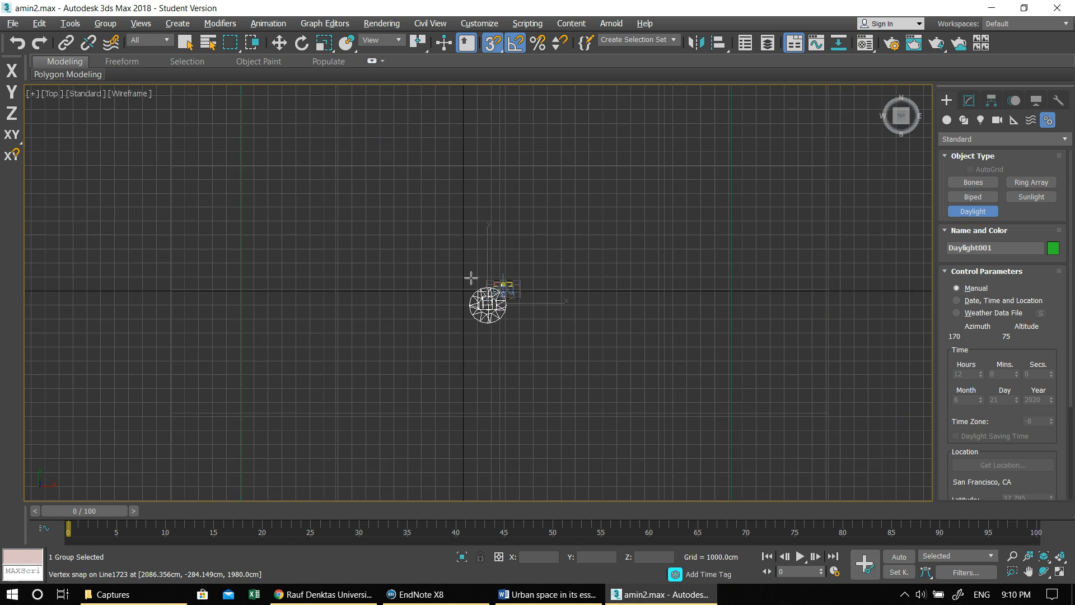
{"action": "scroll", "coordinate": [492, 257], "scroll_direction": "up", "scroll_amount": 3}
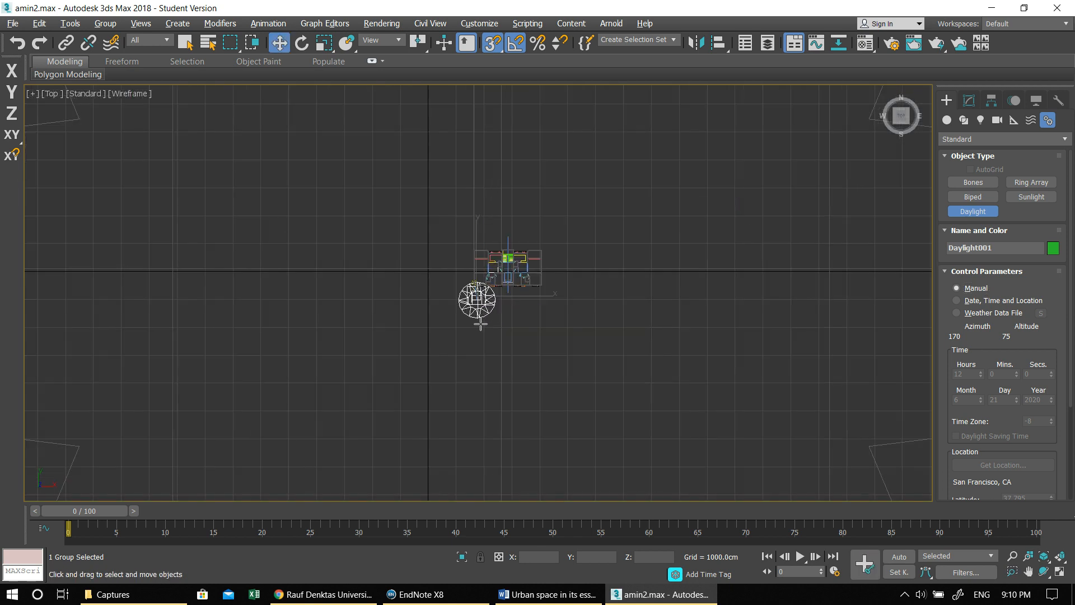
{"action": "key", "text": "w"}
{"action": "scroll", "coordinate": [484, 313], "scroll_direction": "up", "scroll_amount": 3}
{"action": "left_click_drag", "start_coordinate": [496, 281], "coordinate": [398, 171]}
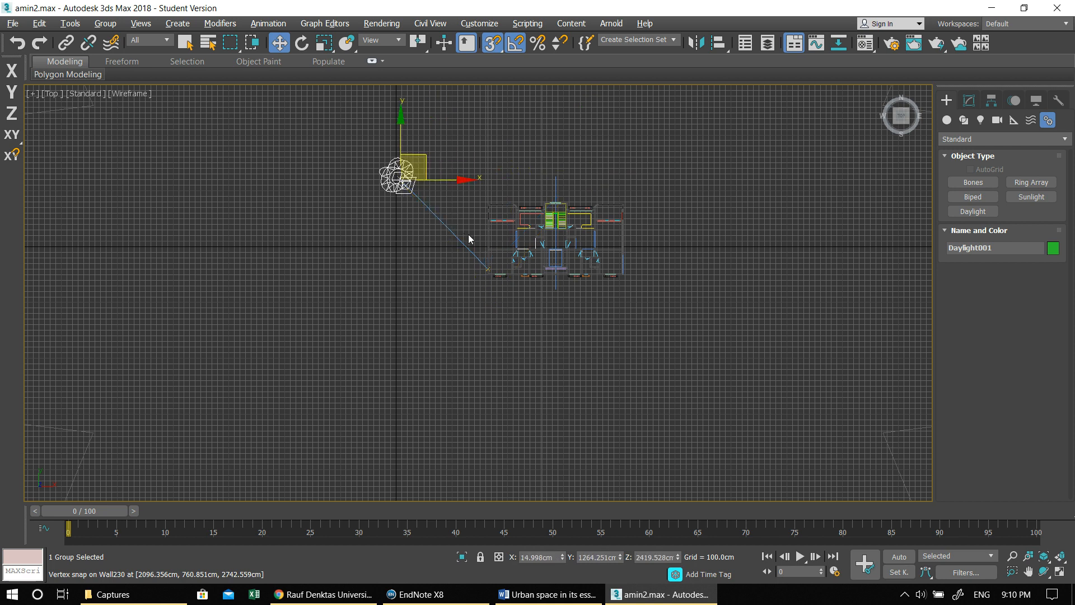
{"action": "scroll", "coordinate": [468, 233], "scroll_direction": "up", "scroll_amount": 3}
{"action": "scroll", "coordinate": [429, 333], "scroll_direction": "down", "scroll_amount": 3}
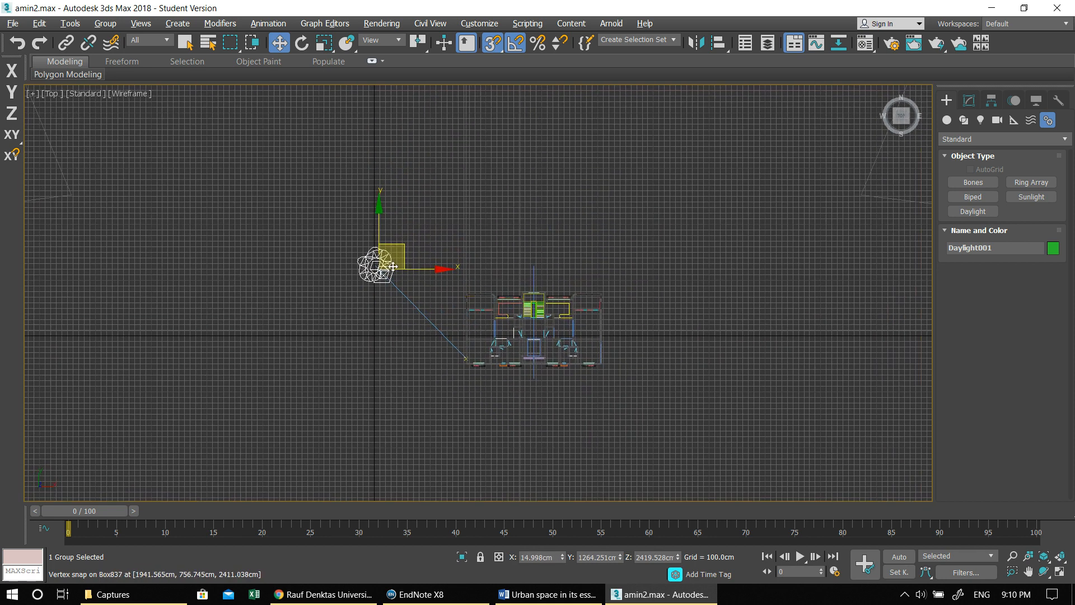
{"action": "left_click_drag", "start_coordinate": [375, 266], "coordinate": [315, 224]}
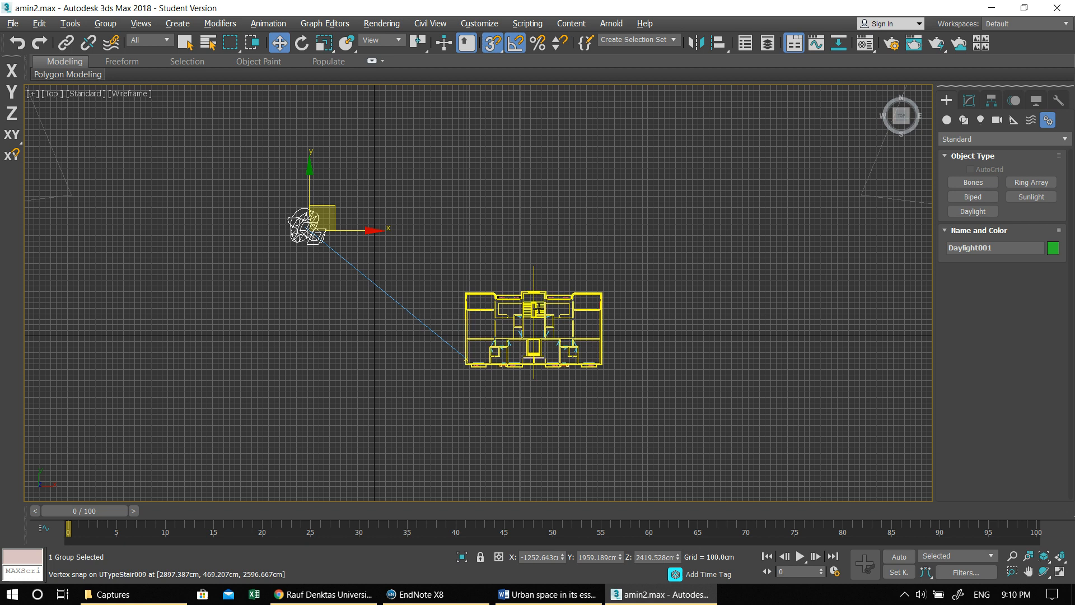
{"action": "key", "text": "alt+w"}
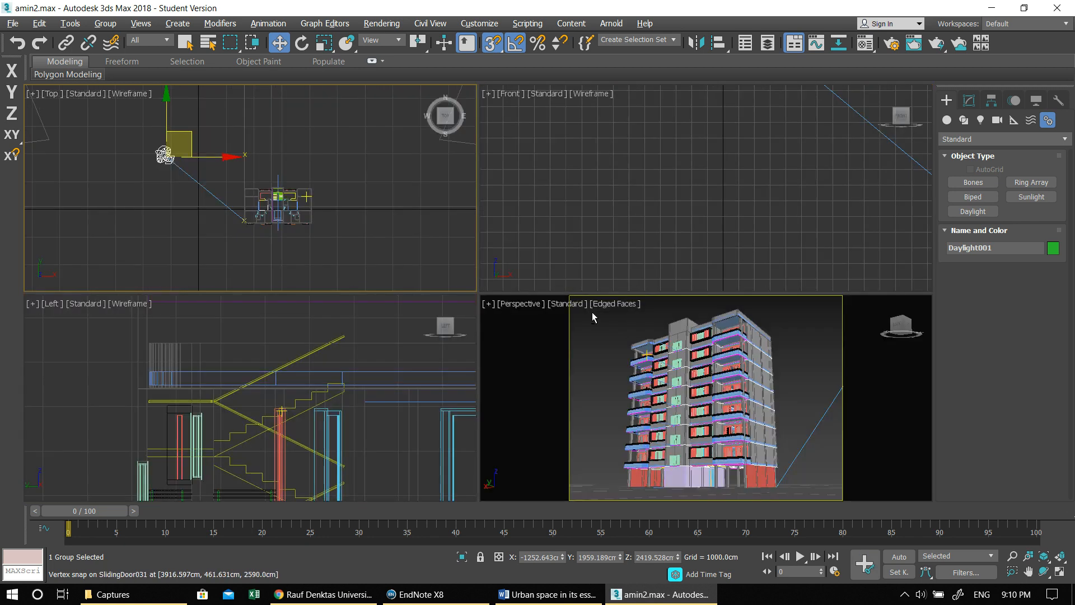
- Enable Use Global Settings for the daylight's shadows and set the skylight's Rays per Sample to 10
{"action": "left_click", "coordinate": [969, 101]}
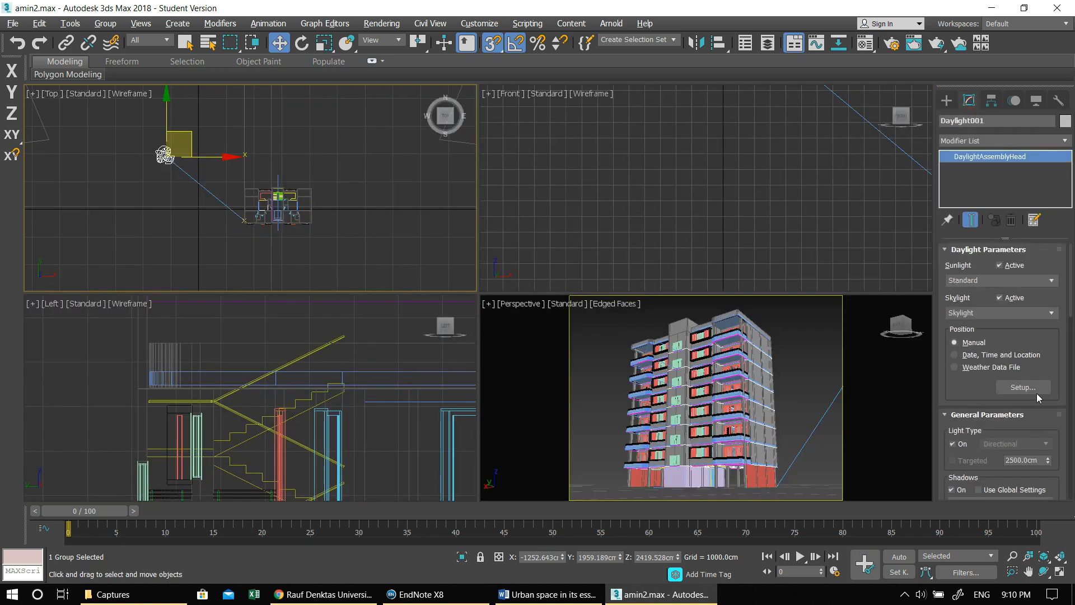
{"action": "left_click", "coordinate": [991, 490]}
{"action": "left_click_drag", "start_coordinate": [1012, 443], "coordinate": [1025, 222]}
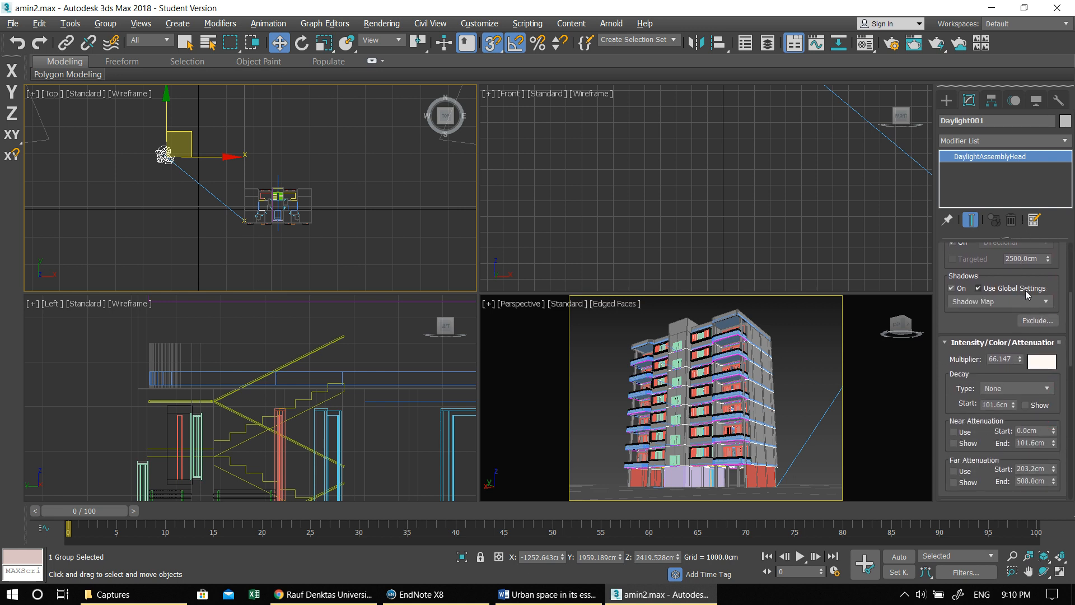
{"action": "left_click_drag", "start_coordinate": [1071, 330], "coordinate": [1072, 465]}
{"action": "double_click", "coordinate": [1041, 468]}
{"action": "type", "text": "10"}
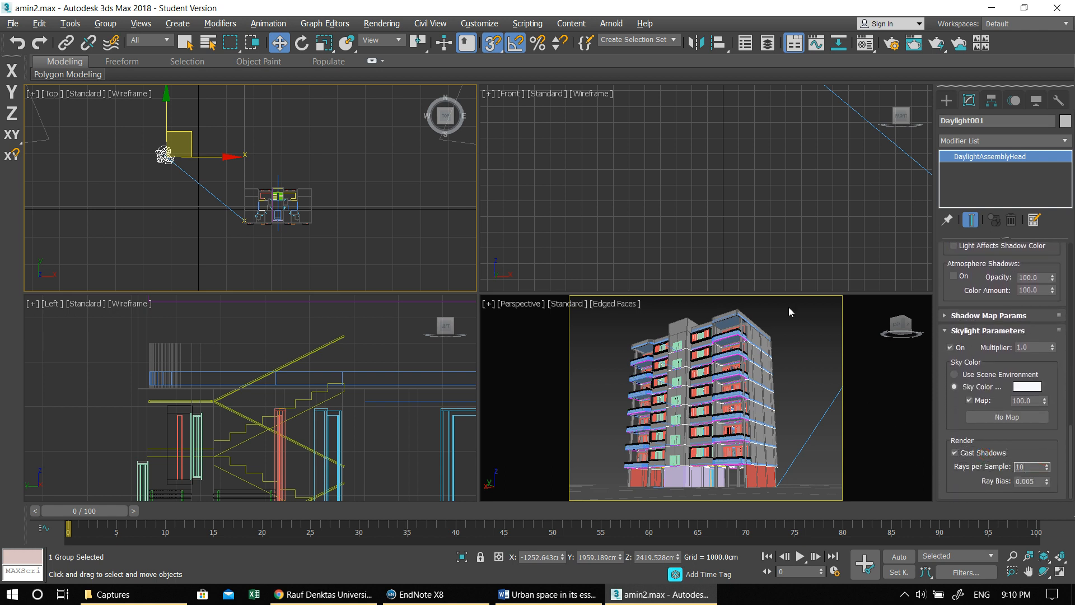
- Deselect the daylight, maximize the Perspective view and render it with the Scanline Renderer in Production Rendering Mode
{"action": "left_click", "coordinate": [775, 330]}
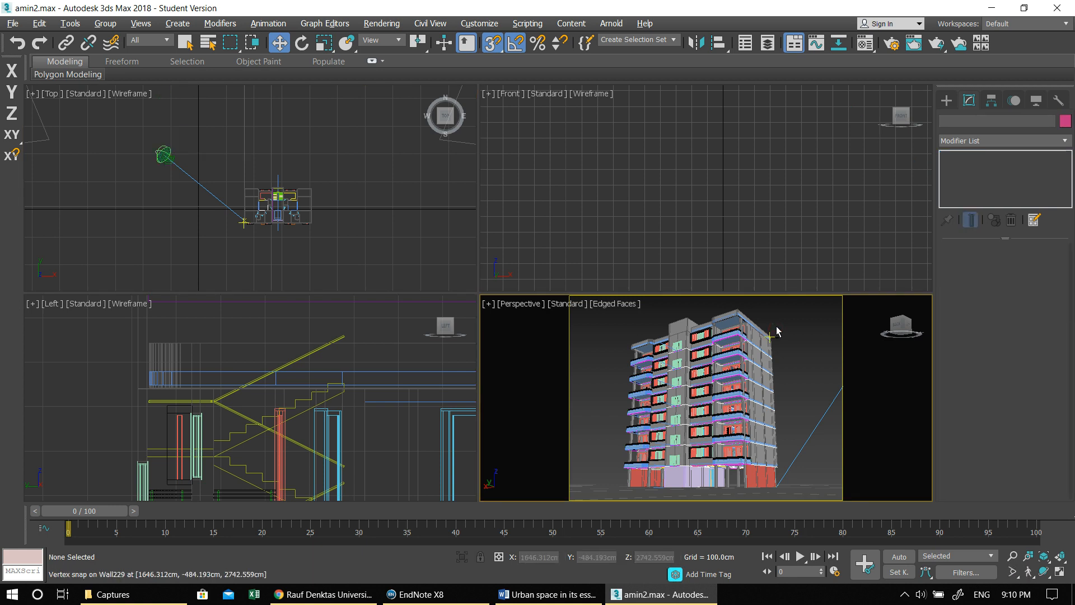
{"action": "key", "text": "alt+w"}
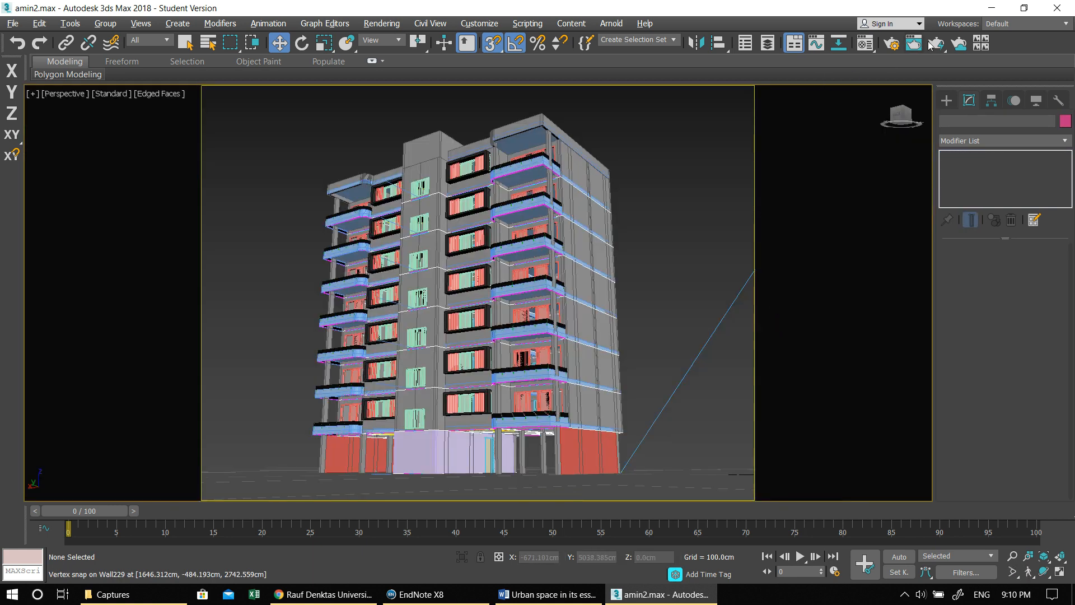
{"action": "left_click", "coordinate": [892, 44]}
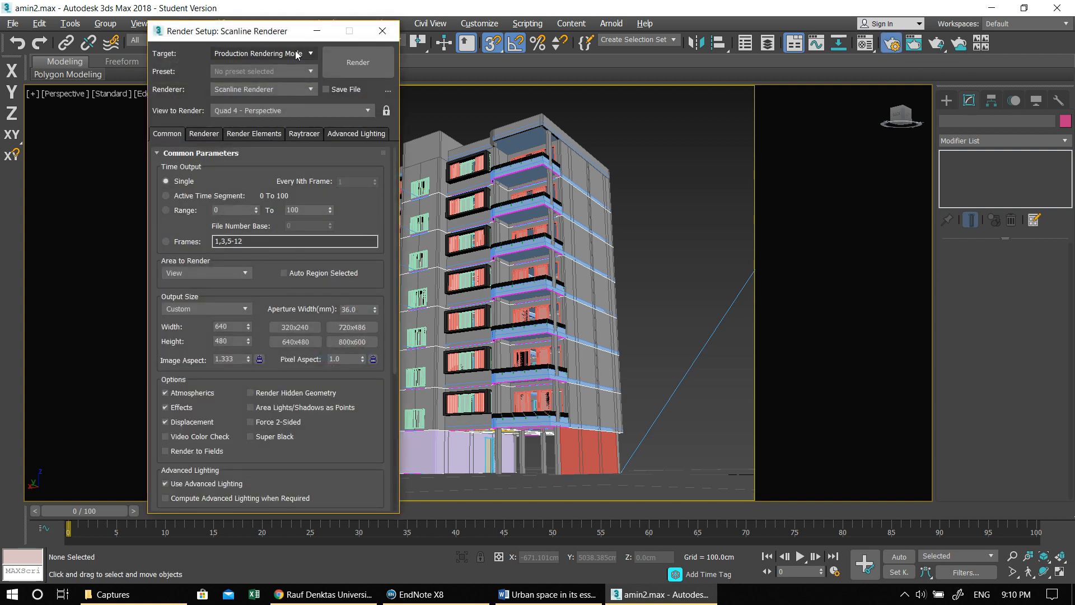
{"action": "left_click", "coordinate": [247, 54]}
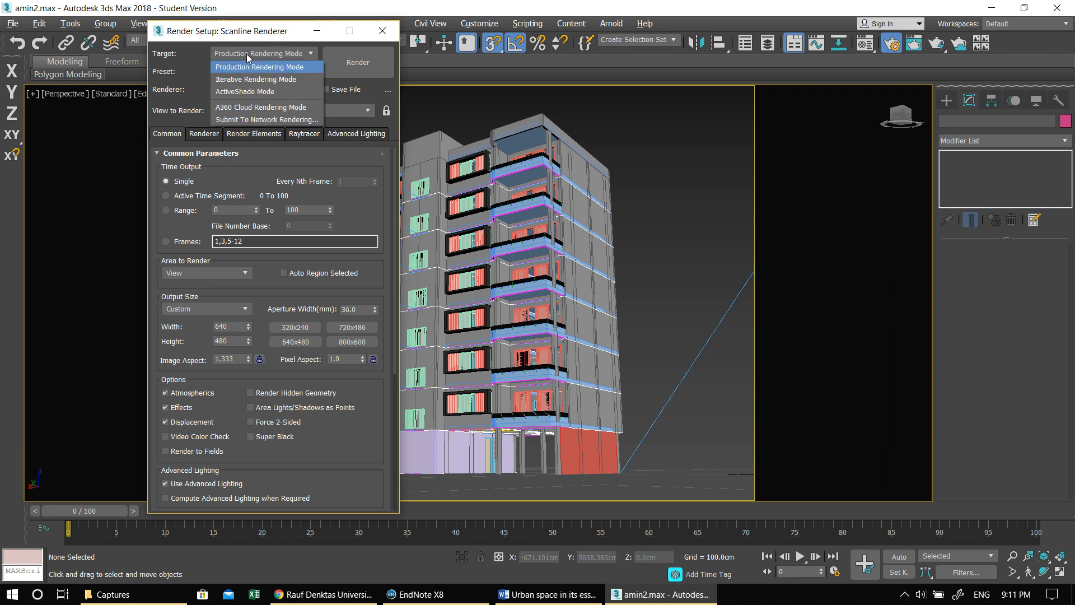
{"action": "left_click", "coordinate": [237, 53]}
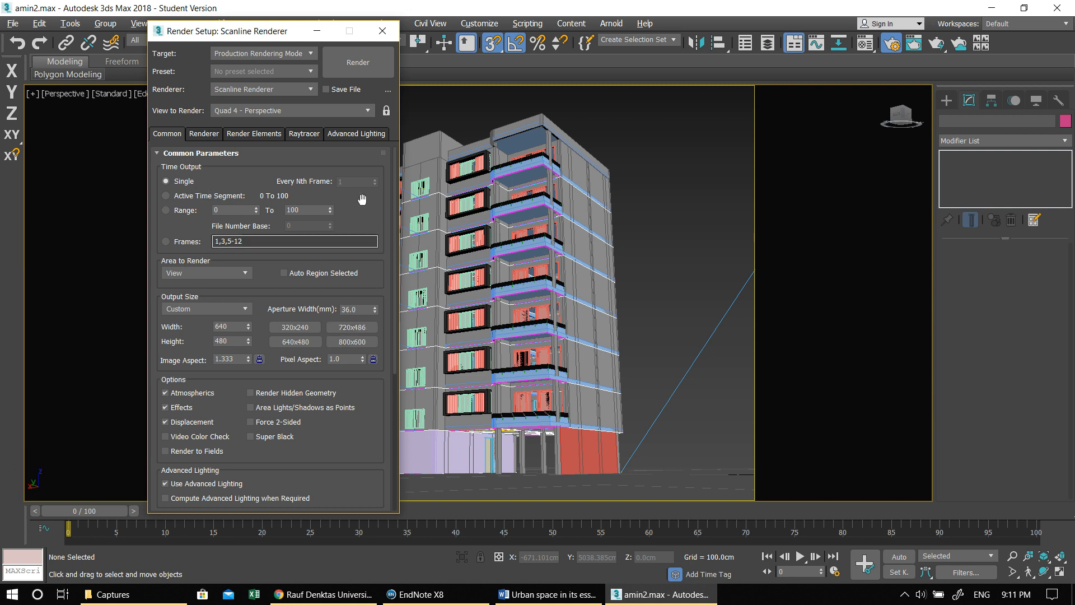
{"action": "left_click", "coordinate": [374, 65]}
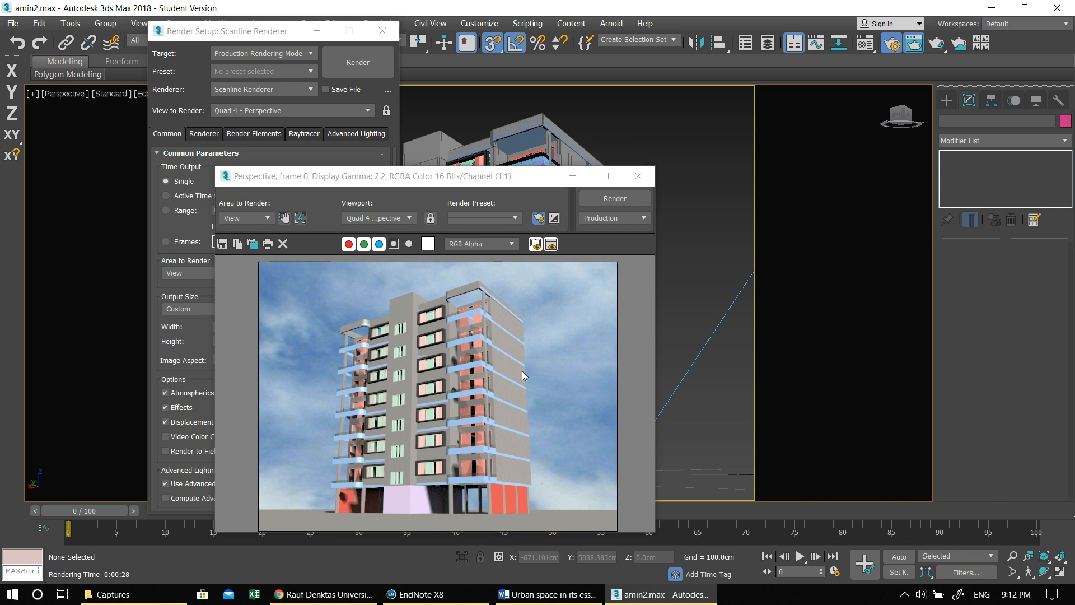
{"action": "left_click", "coordinate": [905, 594]}
{"action": "right_click", "coordinate": [891, 569]}
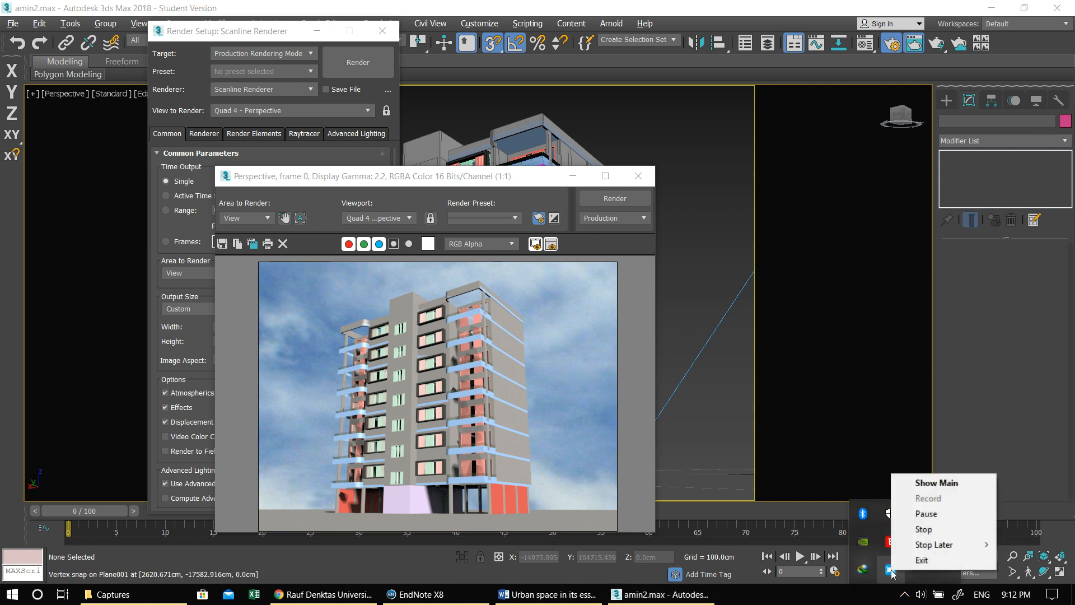